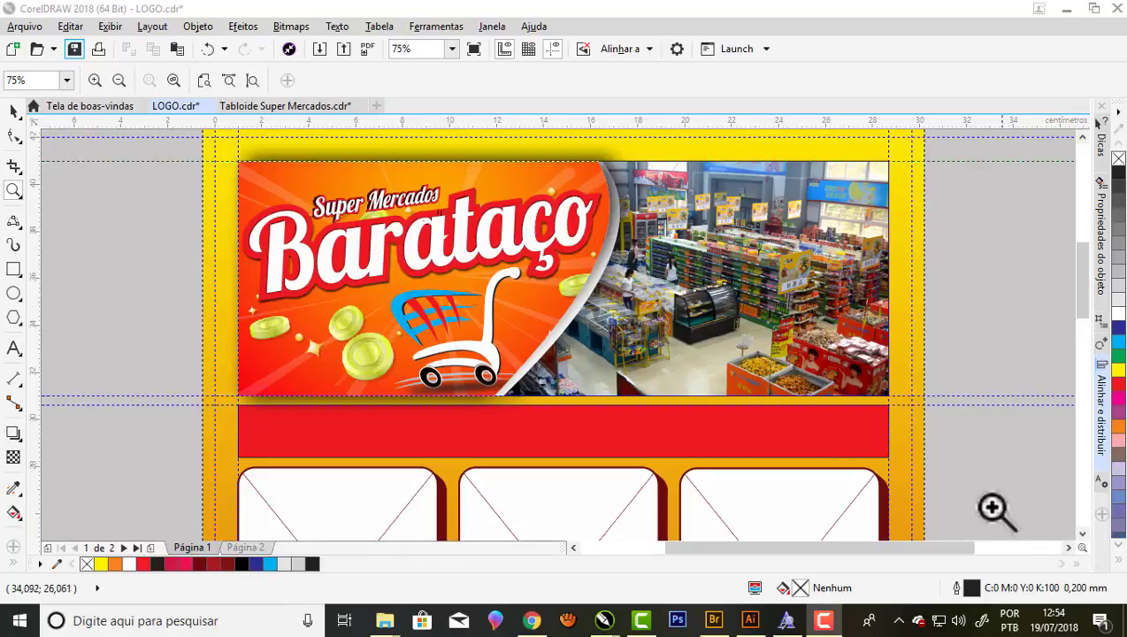
Zoom around the reference poster to inspect the header, photo and Barataço lettering.
click(642, 262)
right_click(641, 262)
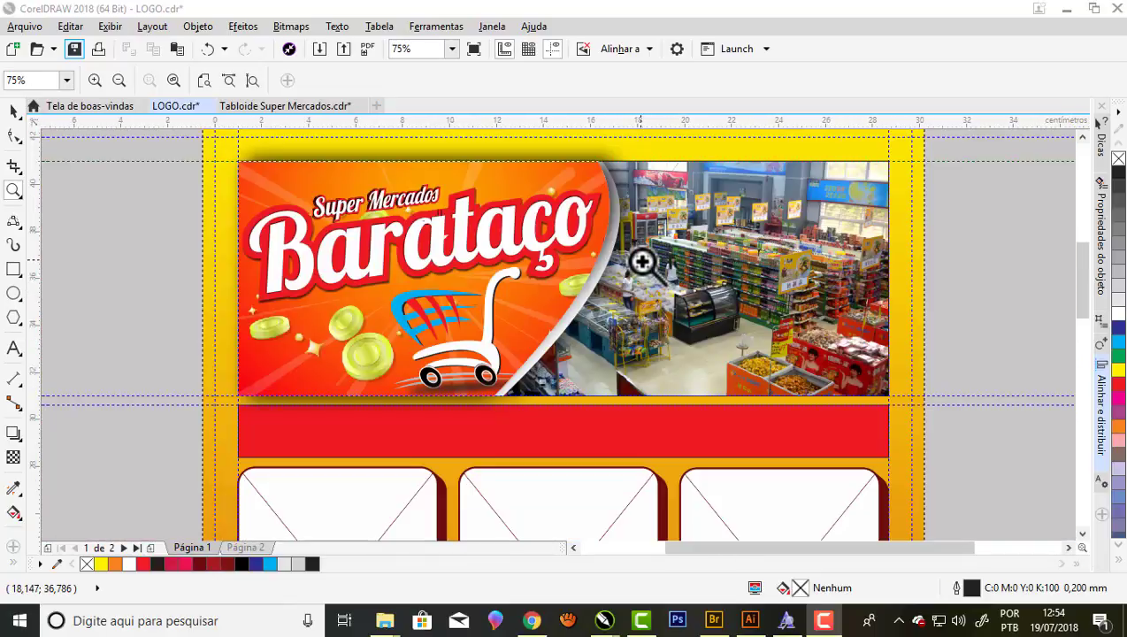
click(701, 316)
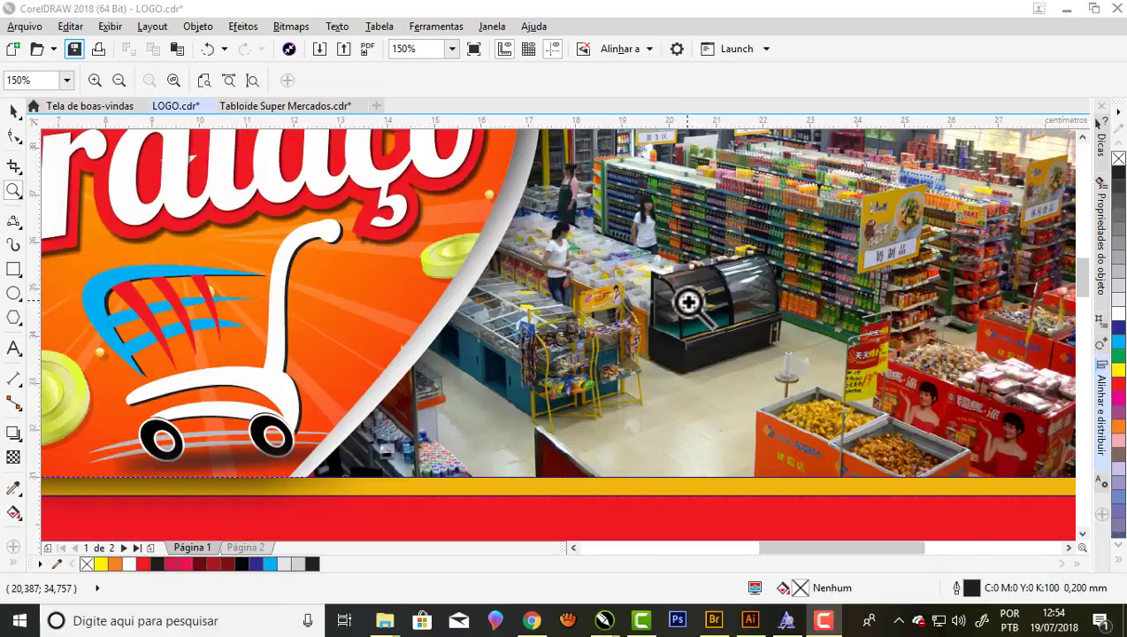
right_click(688, 301)
right_click(745, 298)
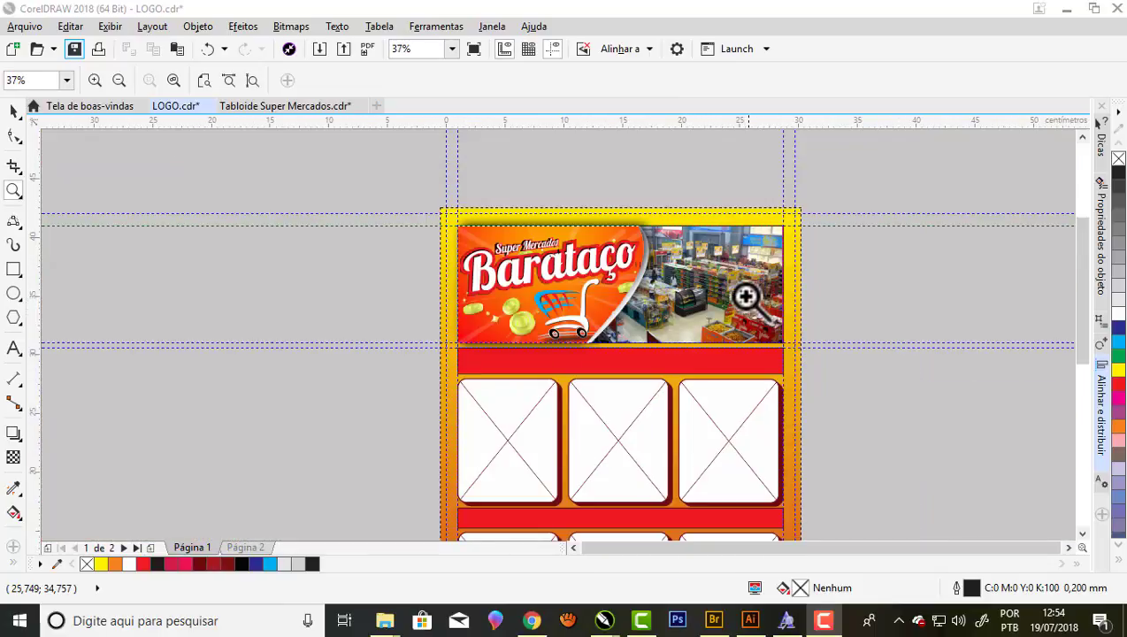
click(594, 275)
click(677, 281)
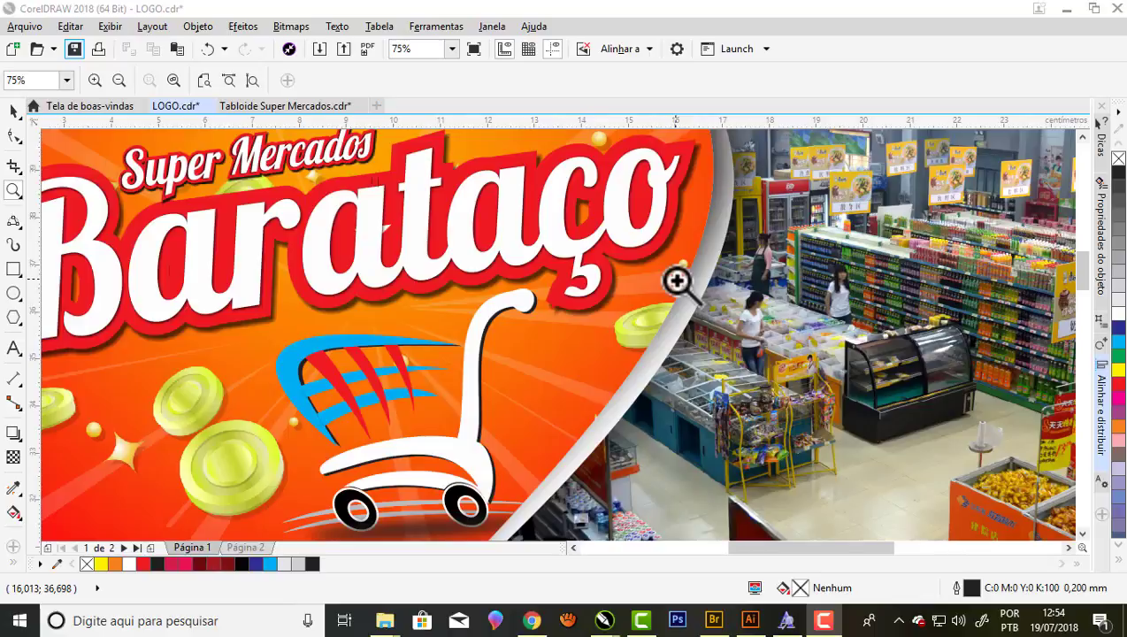
right_click(596, 270)
drag(273, 165, 669, 333)
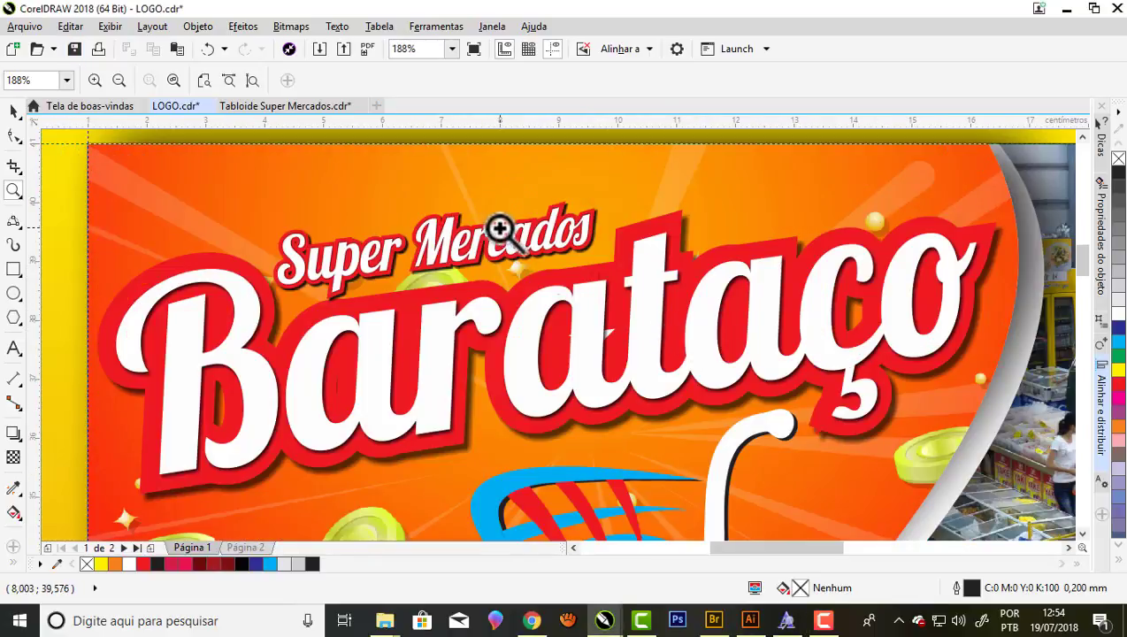
right_click(484, 228)
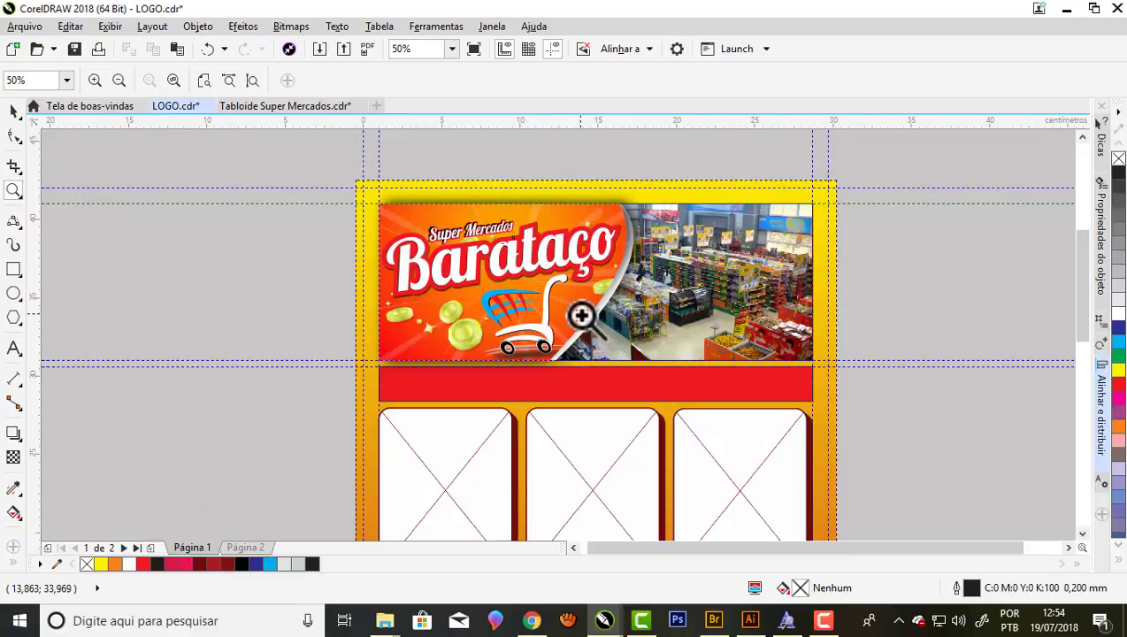
Switch to the Tabloide Super Mercados document and scroll over the page.
click(278, 107)
scroll(400, 170, down, 2)
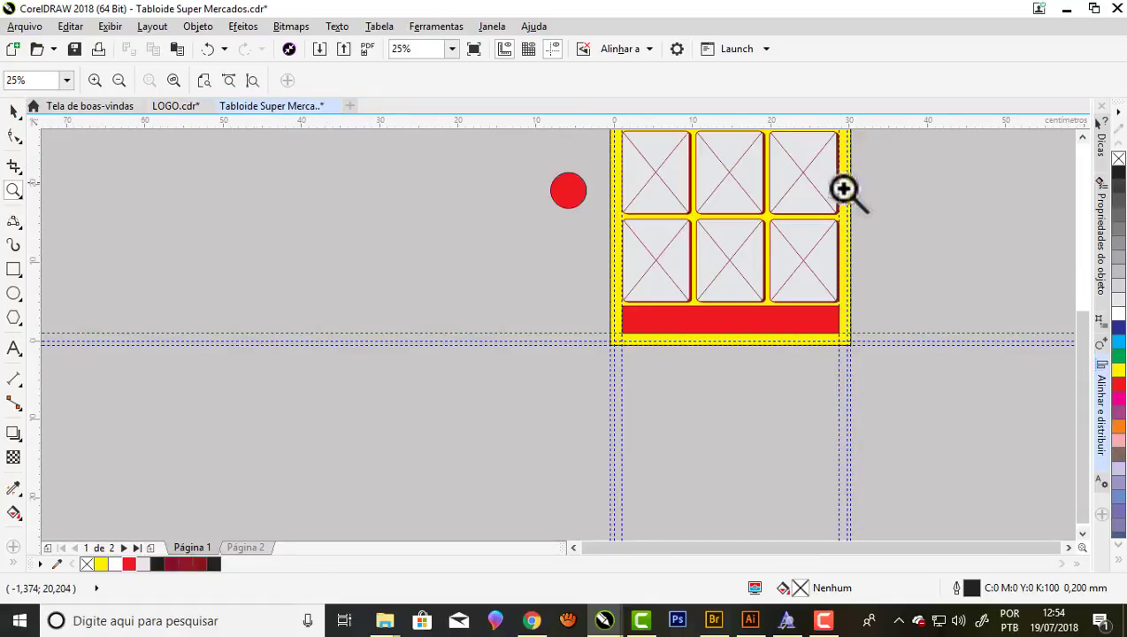
scroll(838, 196, down, 3)
scroll(820, 181, up, 1)
scroll(738, 157, up, 2)
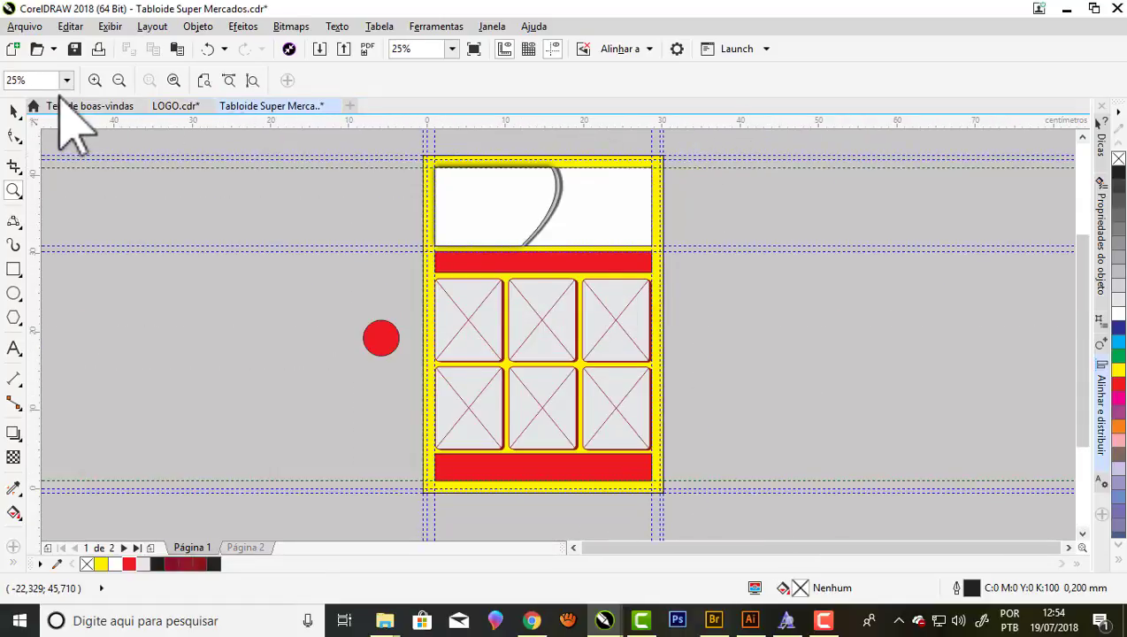
Delete the stray red circle beside the page.
click(14, 110)
click(380, 338)
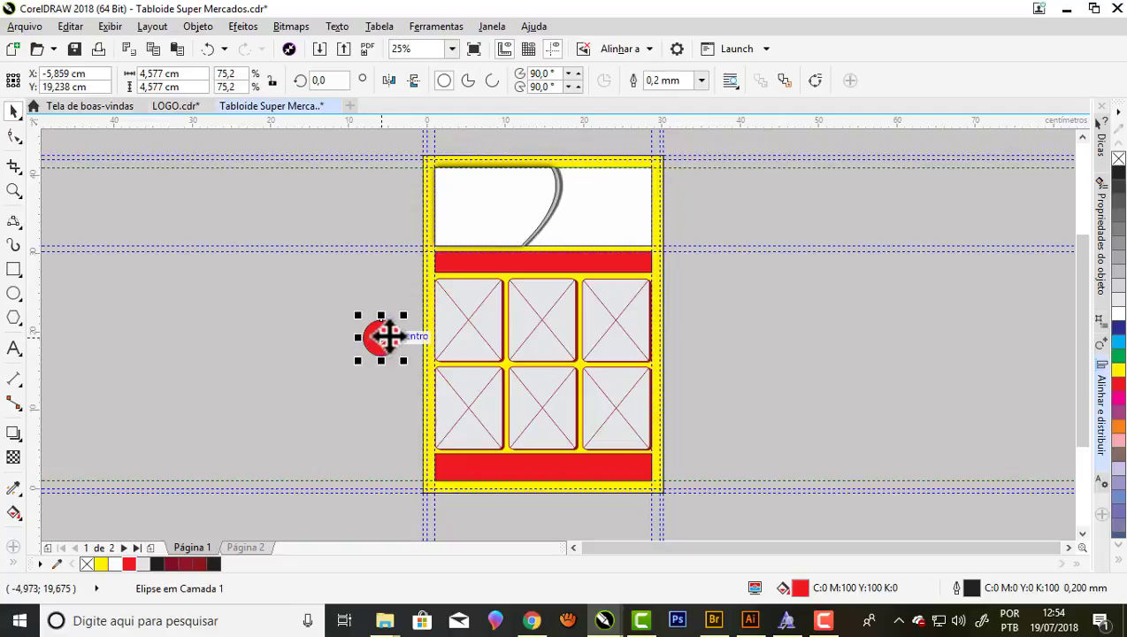
key(Delete)
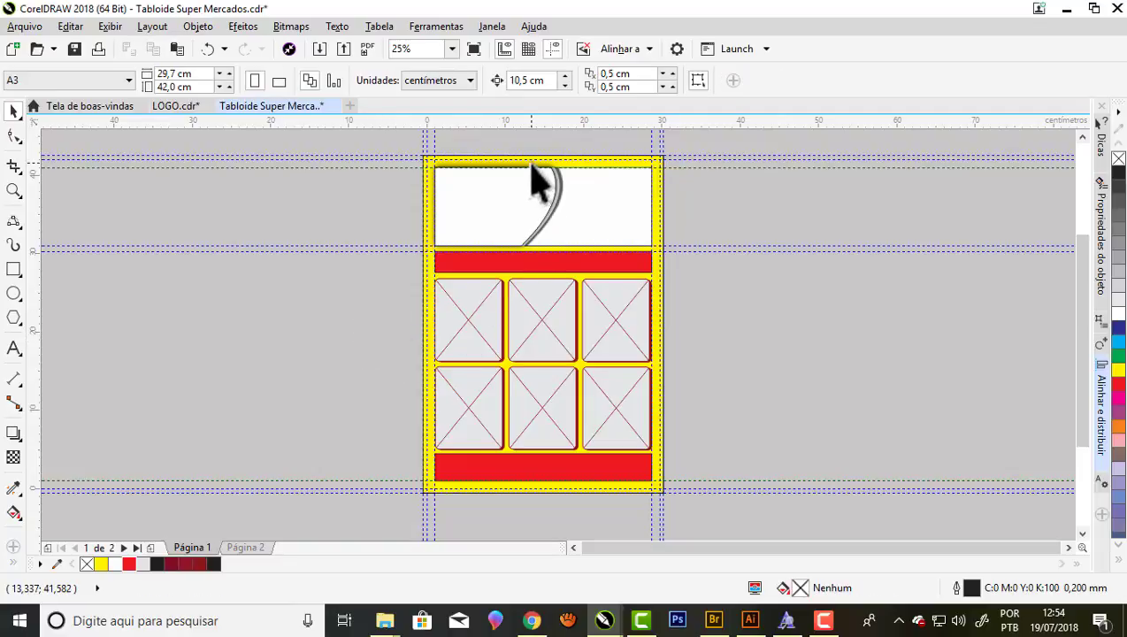
Ungroup the five-object header with Desagrupar and move the curved shape left.
scroll(537, 177, up, 1)
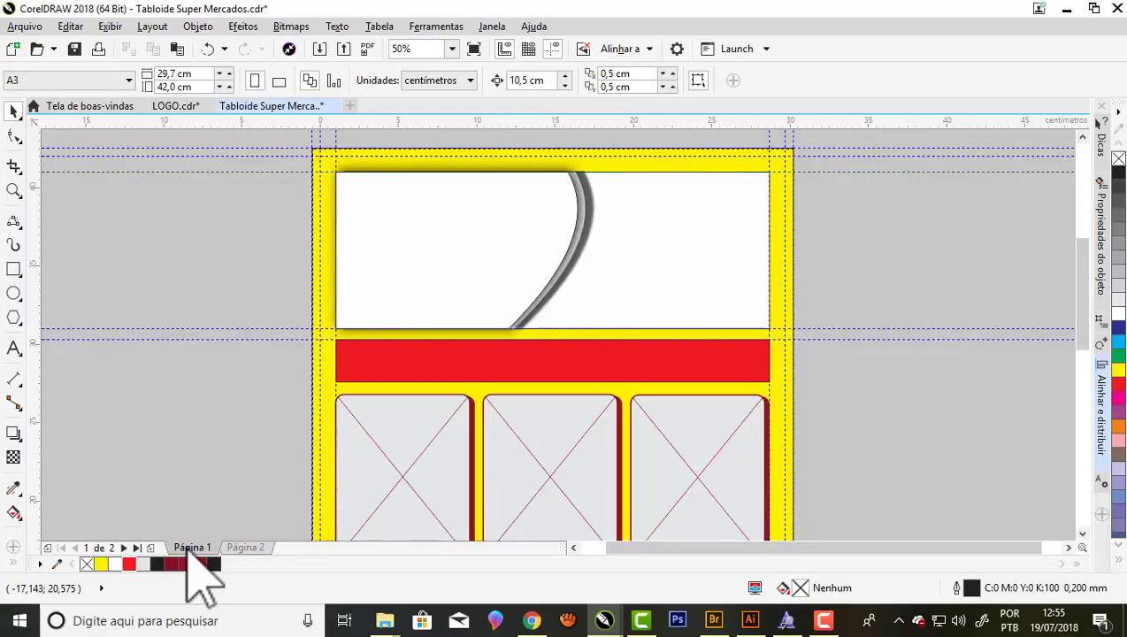
click(473, 237)
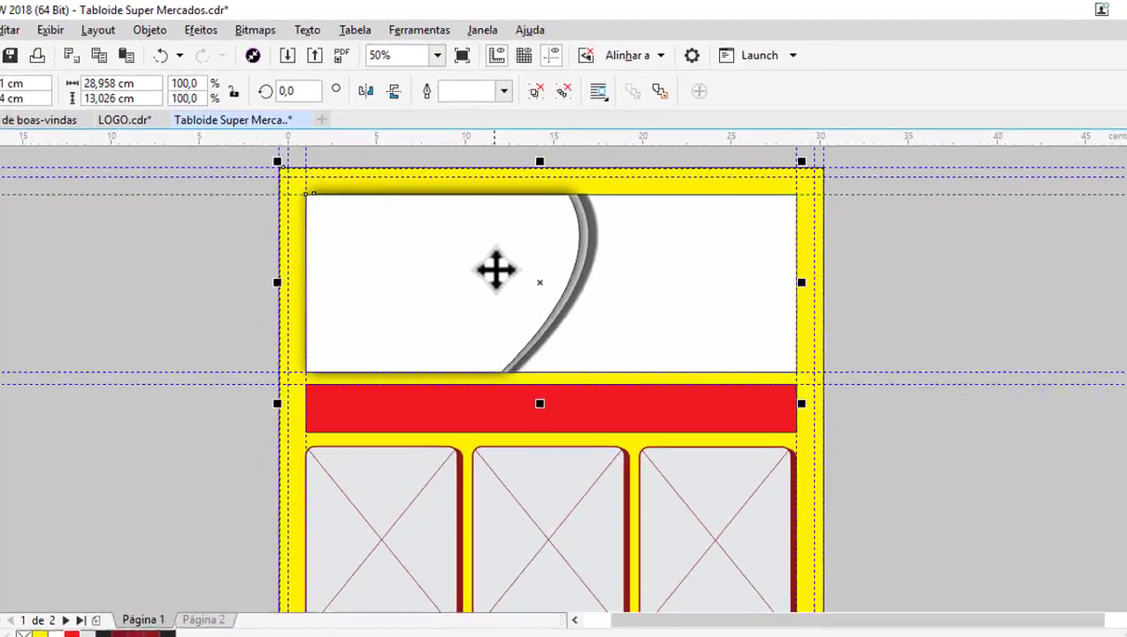
right_click(503, 237)
click(528, 408)
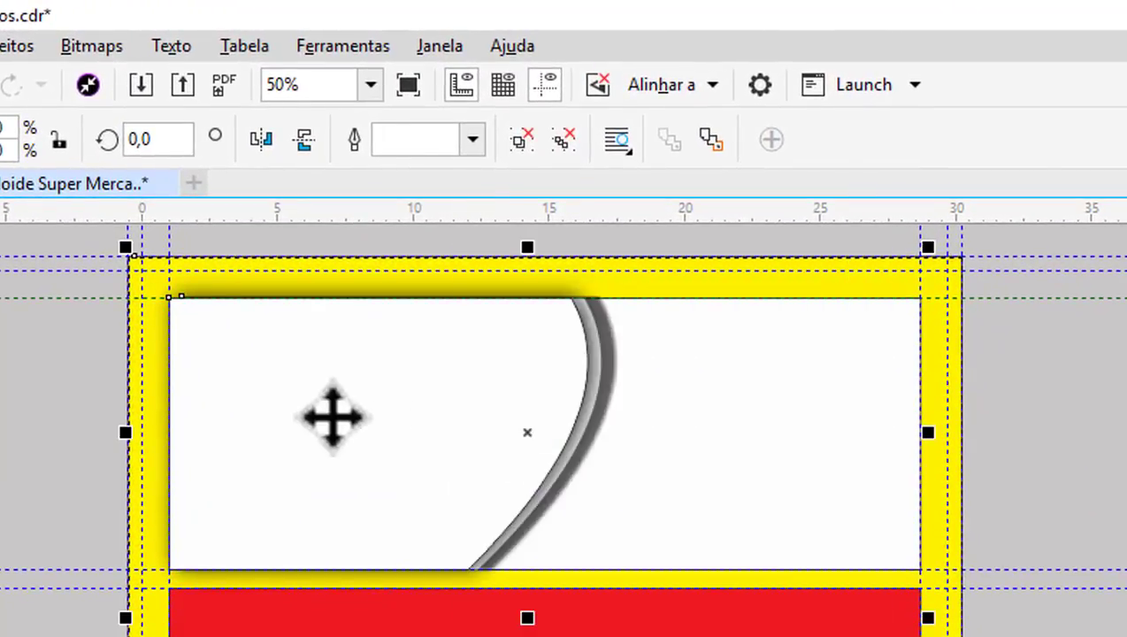
drag(330, 407, 209, 403)
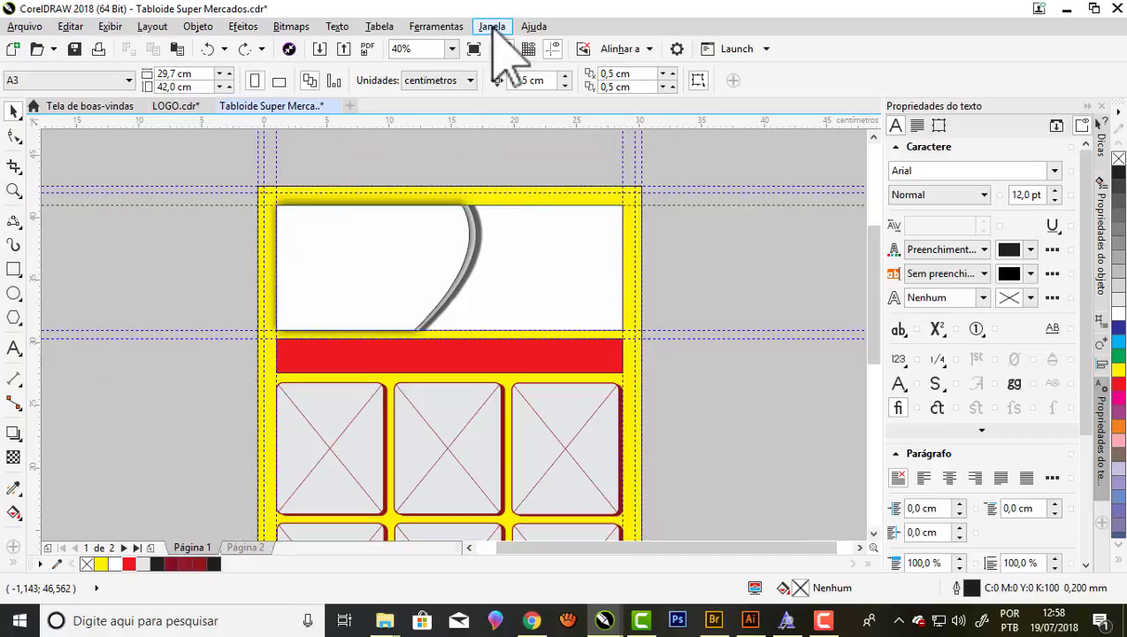
Open the CONNECT and Bandeja dockers, shrinking the tray below the canvas.
click(493, 26)
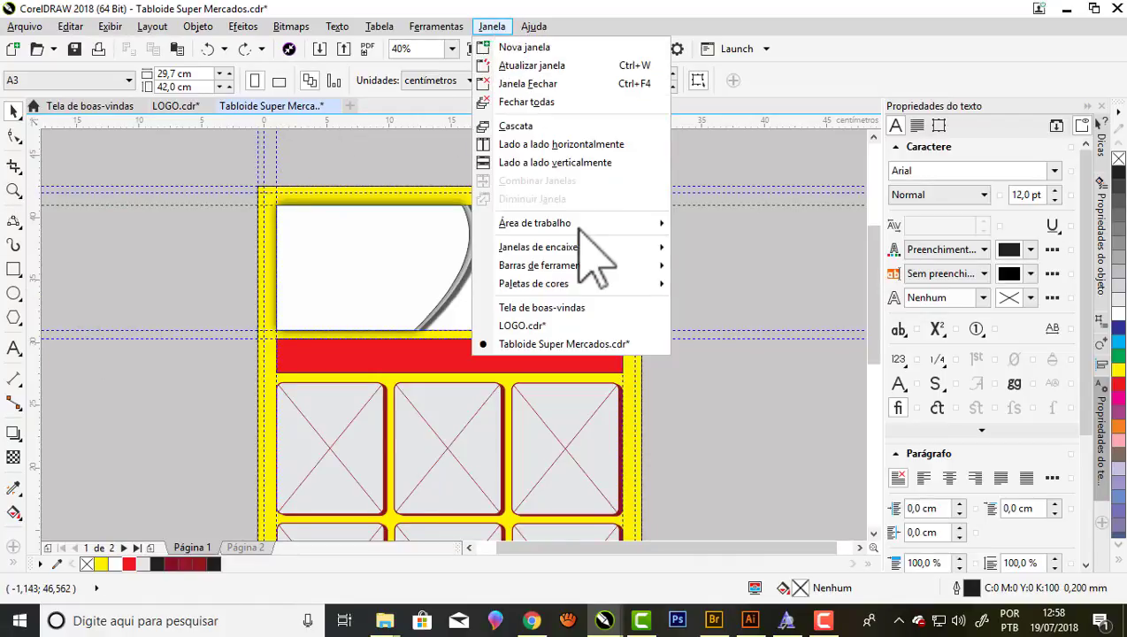
mouse_move(530, 313)
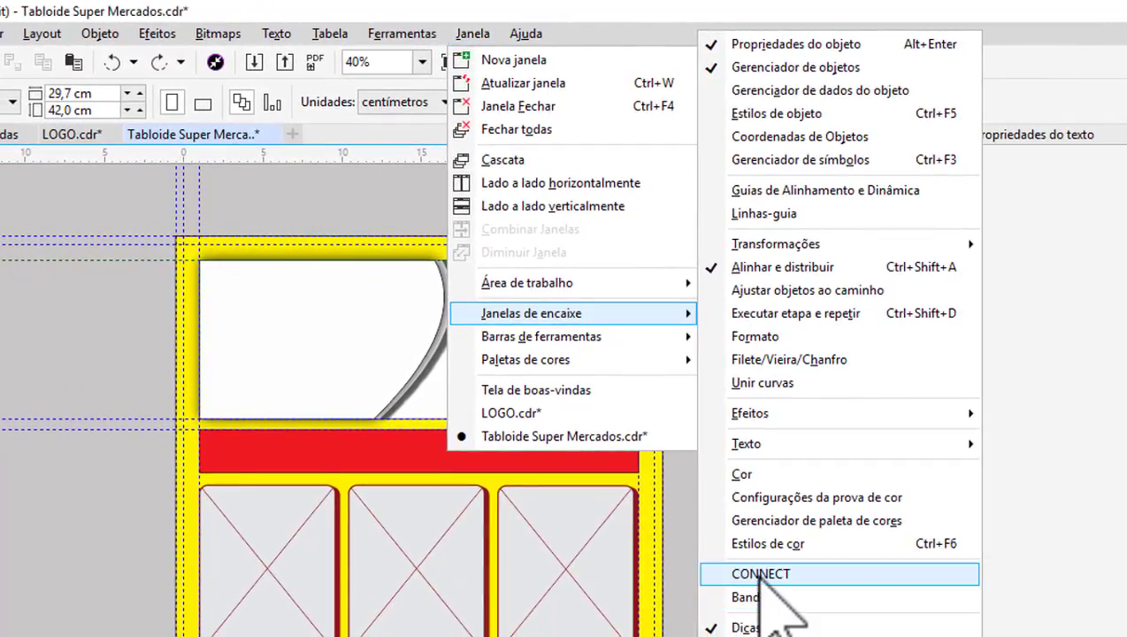
click(758, 573)
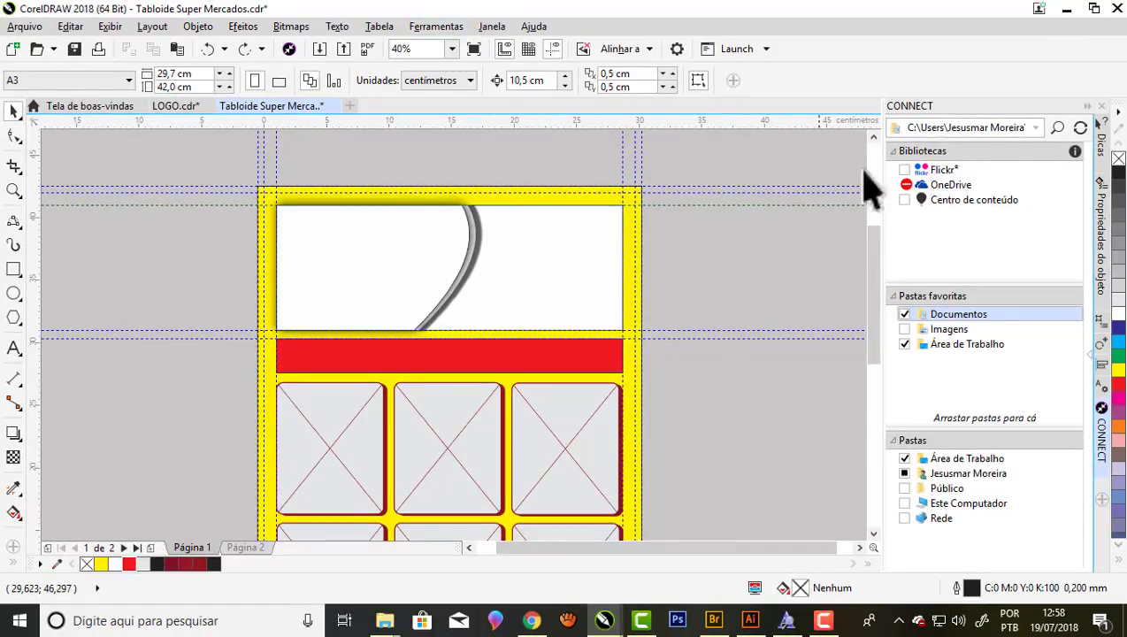
click(492, 27)
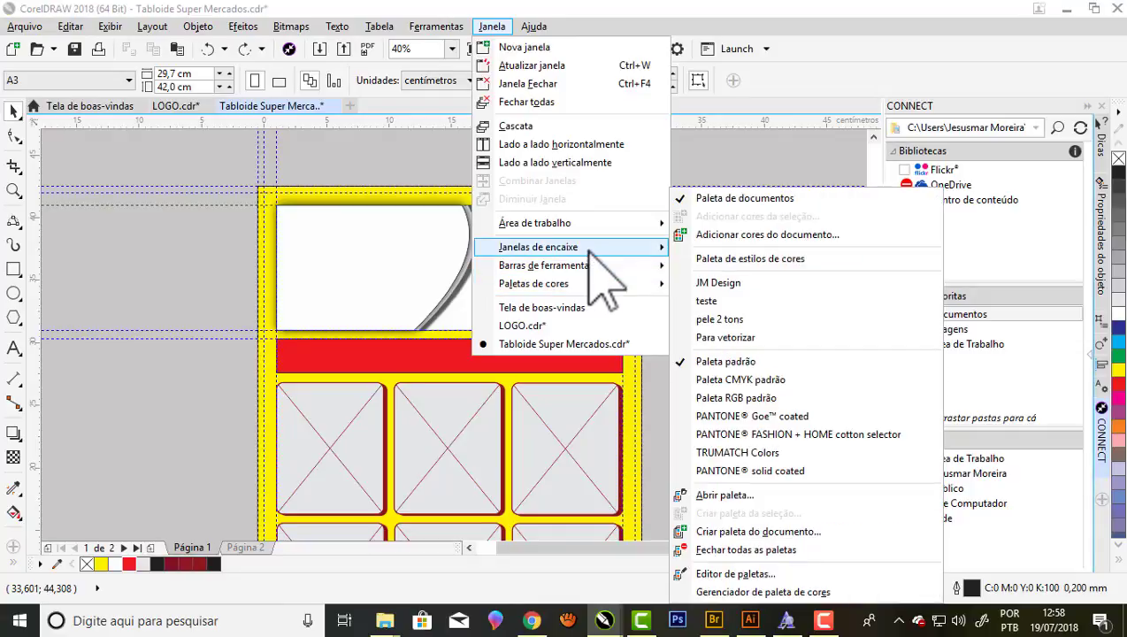
mouse_move(538, 247)
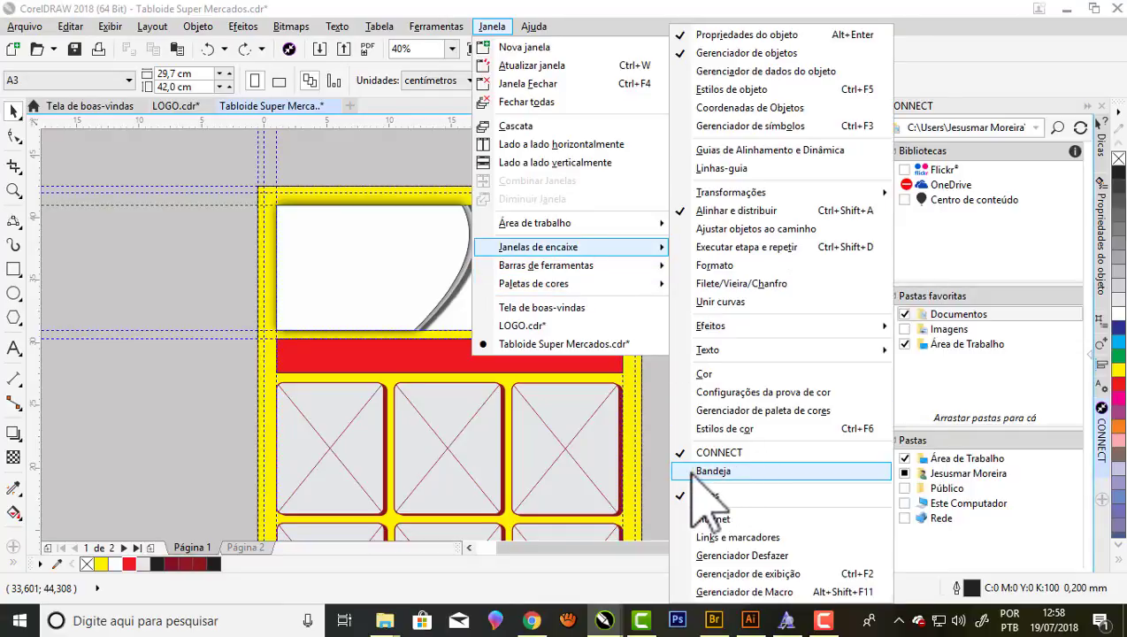
click(713, 471)
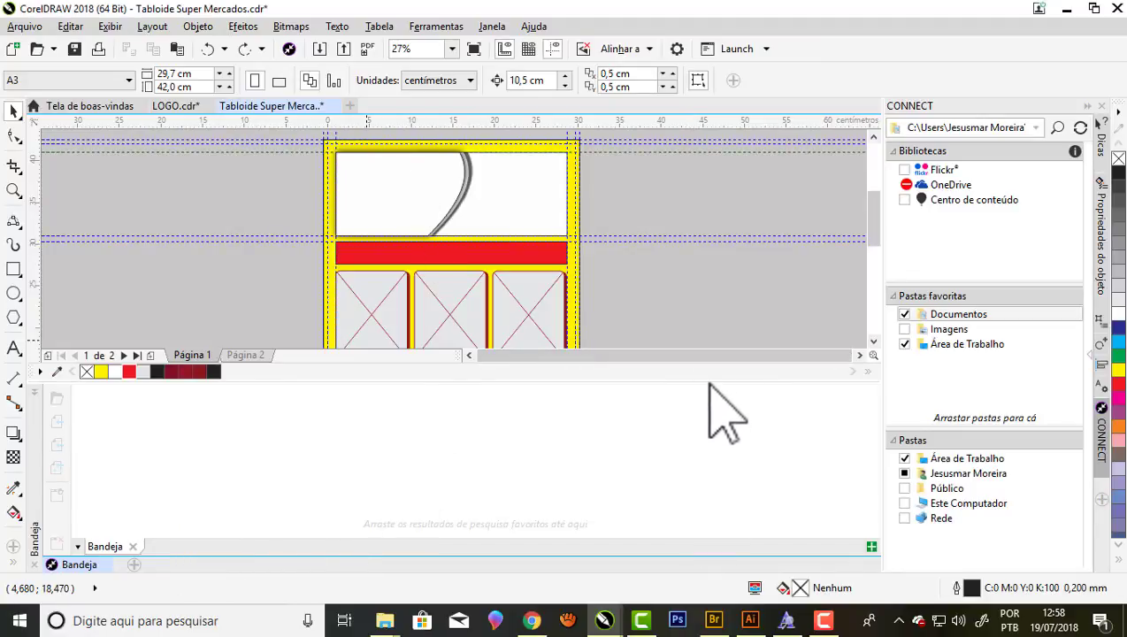
drag(710, 383, 721, 470)
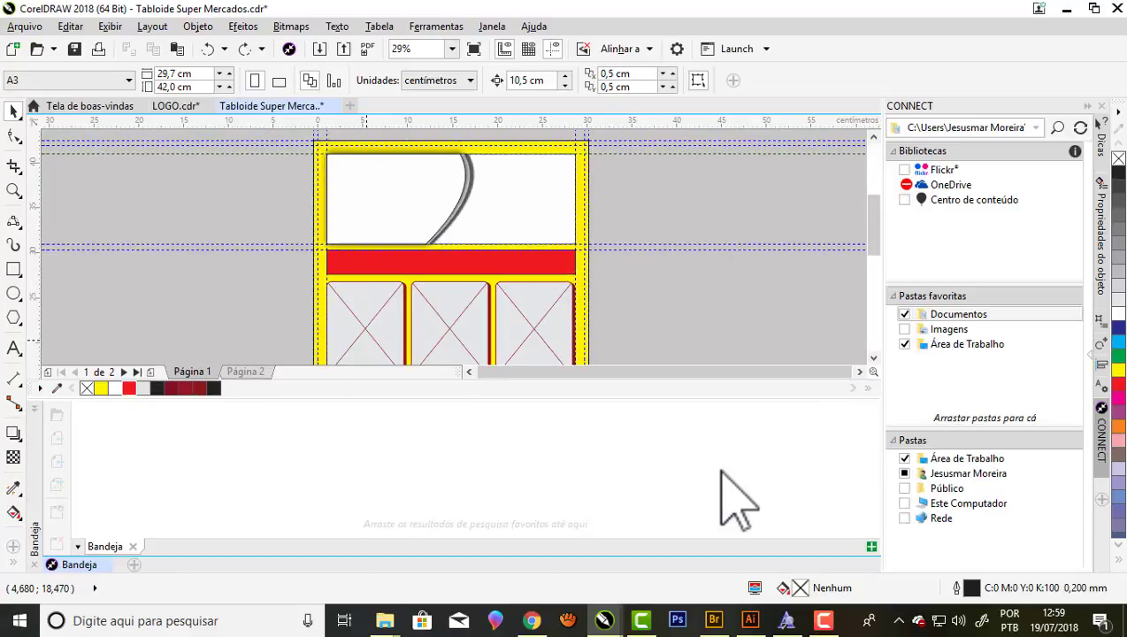
drag(714, 396, 717, 444)
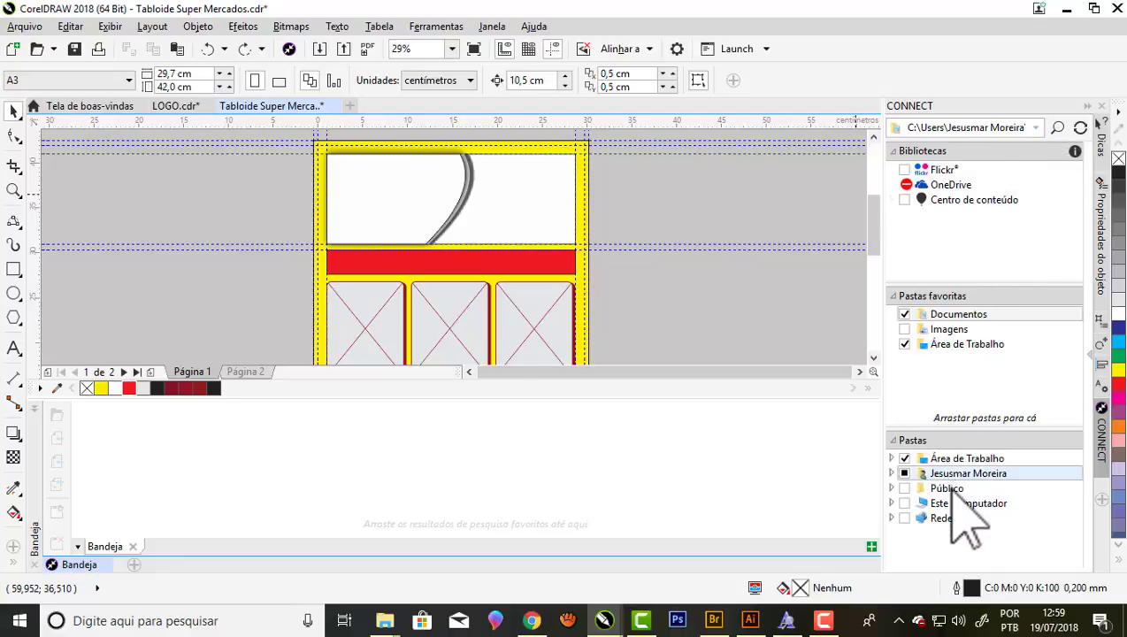
mouse_move(941, 518)
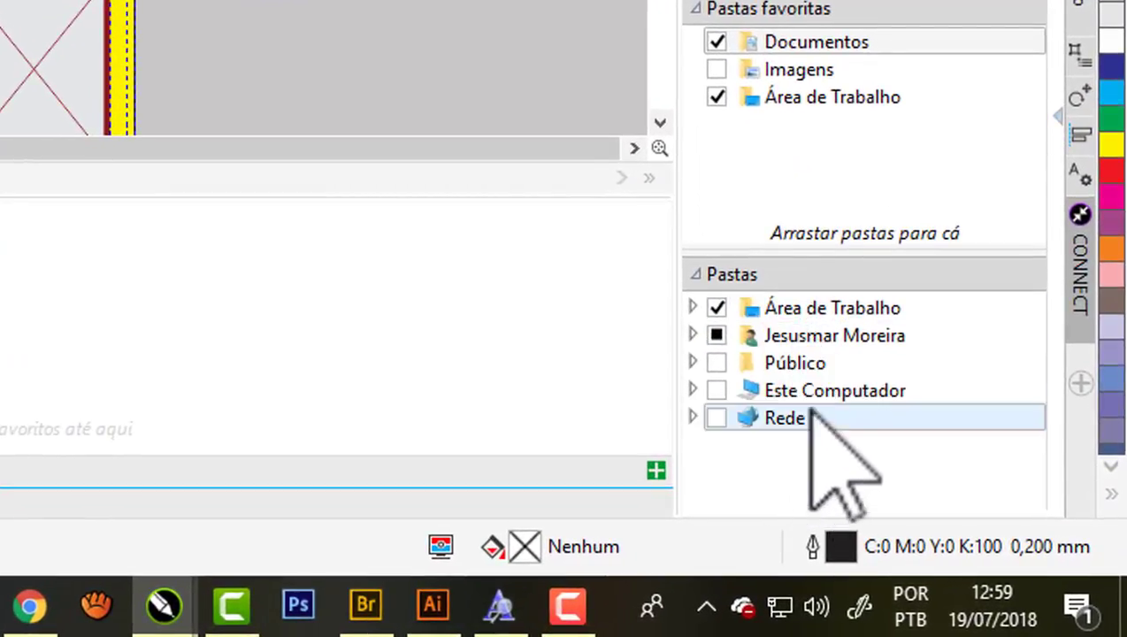
Open drive D: under Este Computador in the CONNECT browser.
click(829, 395)
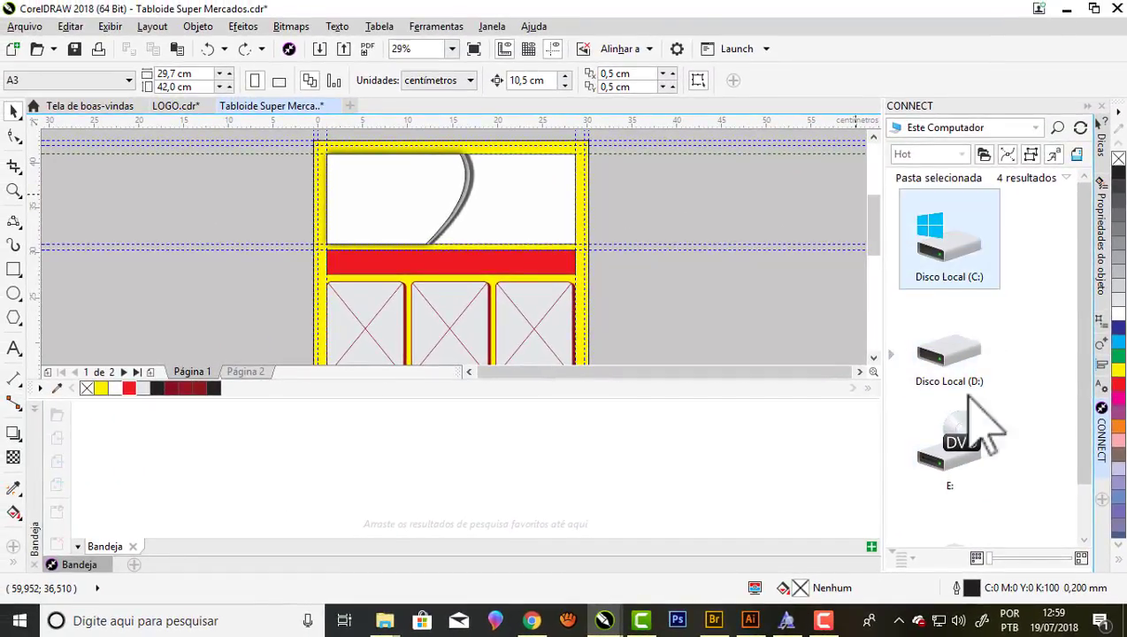
double_click(968, 349)
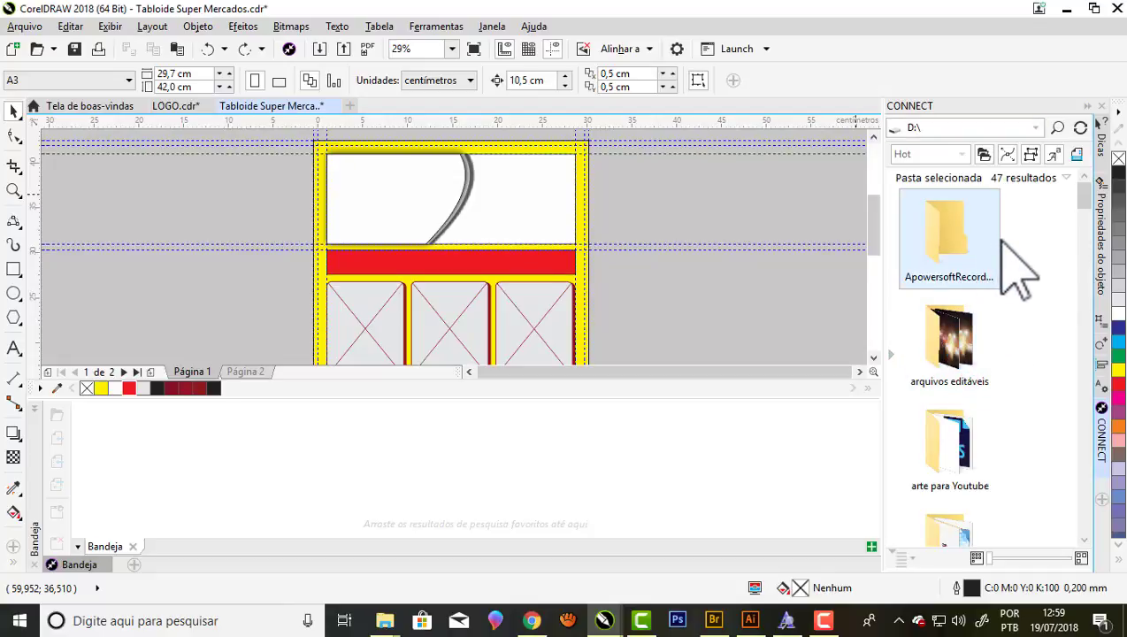
scroll(1018, 270, down, 1)
scroll(1008, 272, down, 1)
scroll(1009, 274, down, 1)
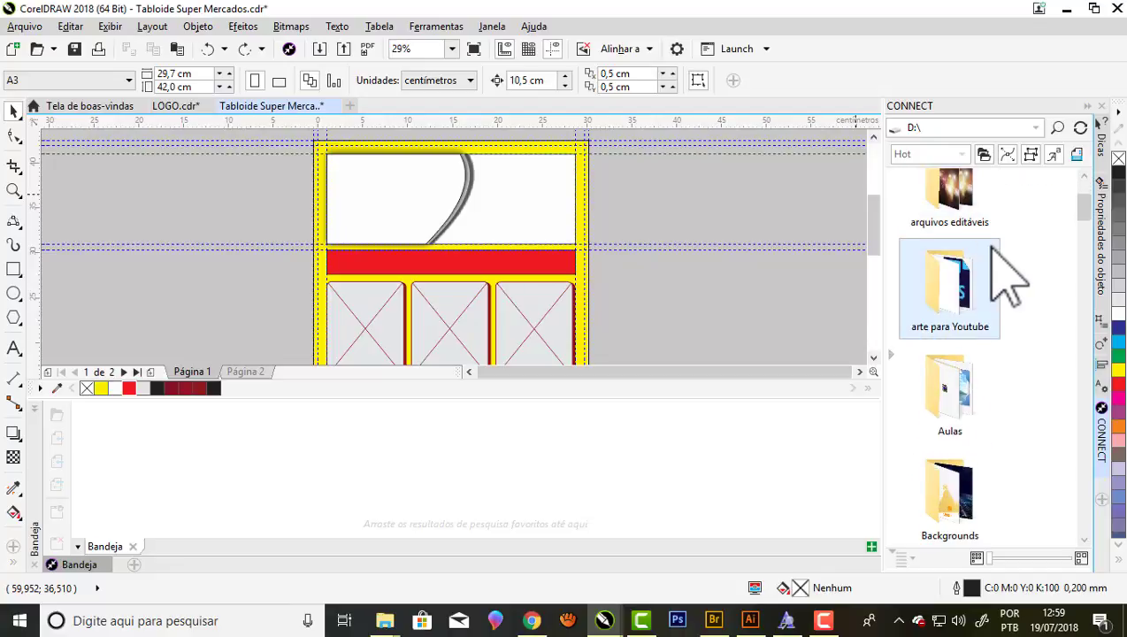
scroll(1008, 278, down, 1)
scroll(1008, 278, down, 5)
scroll(963, 251, up, 1)
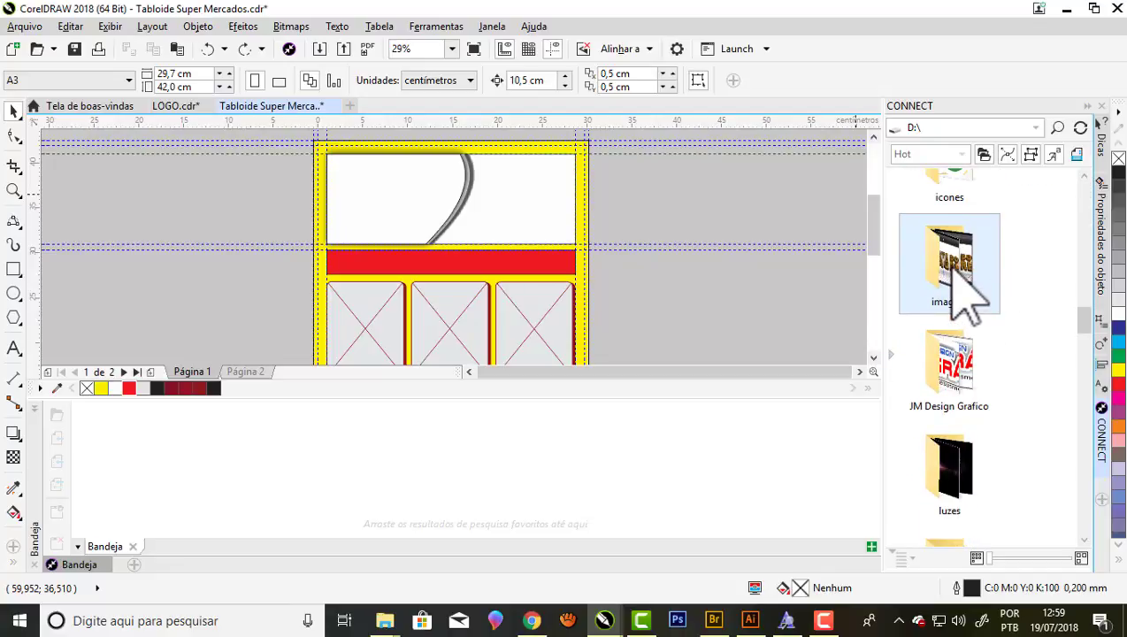
Open imagens\alimentos and select the yellow layout thumbnail.
double_click(969, 281)
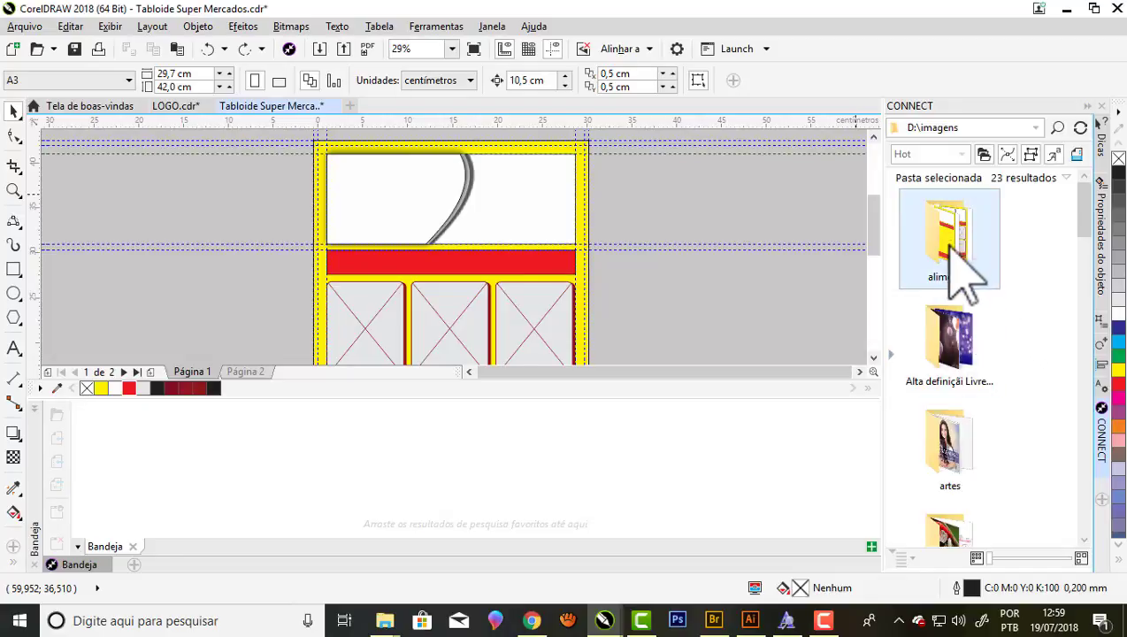
double_click(956, 232)
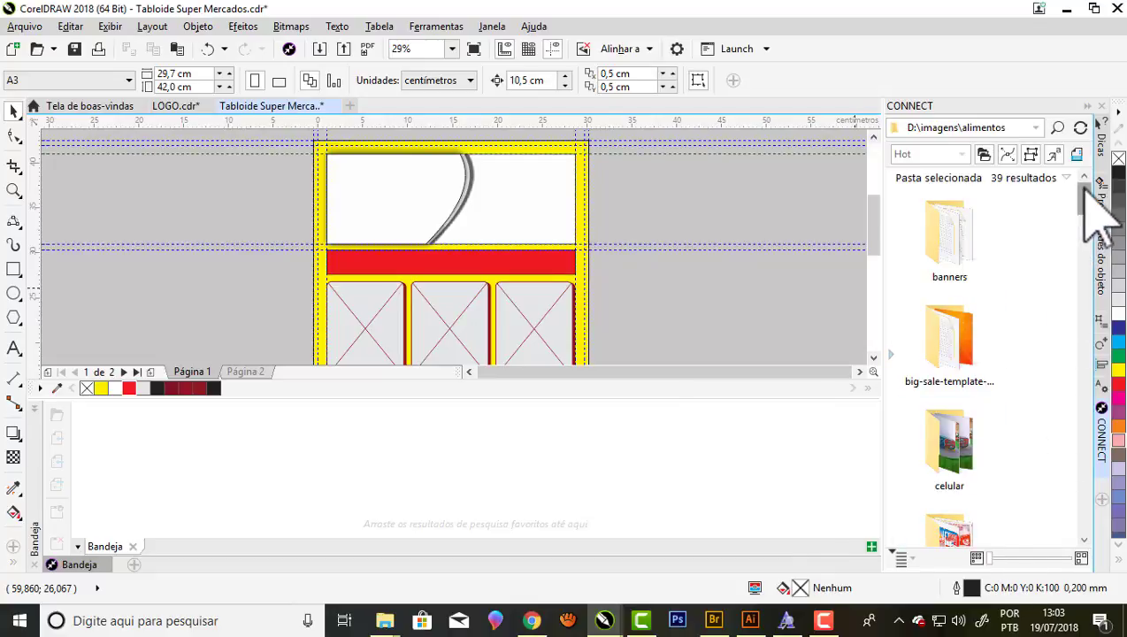
drag(1086, 199, 1070, 319)
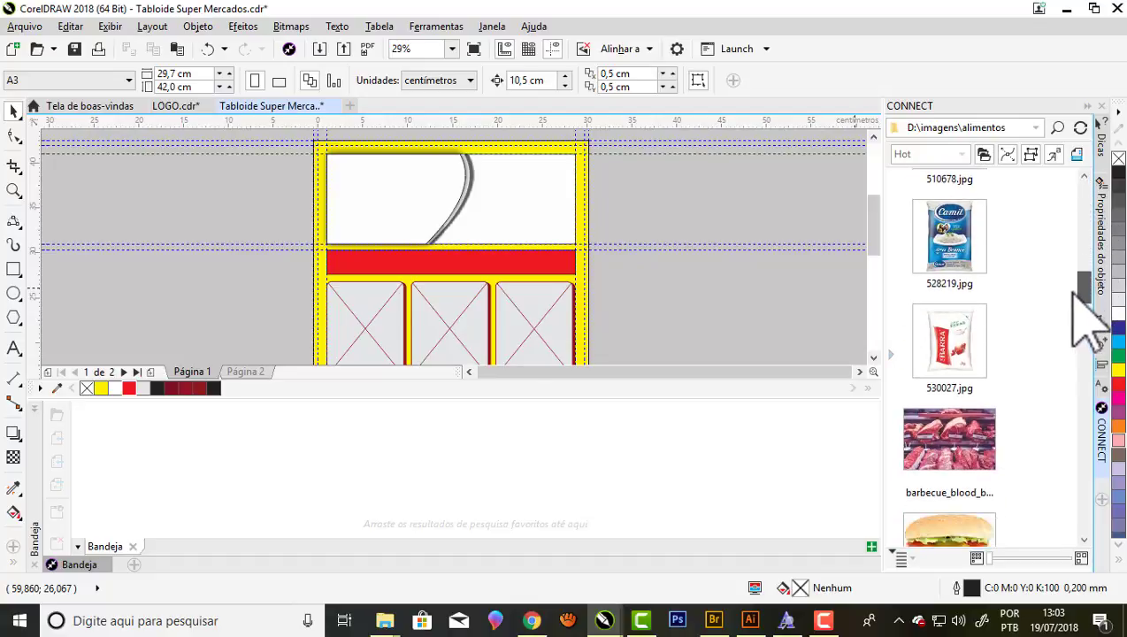
scroll(1070, 305, up, 1)
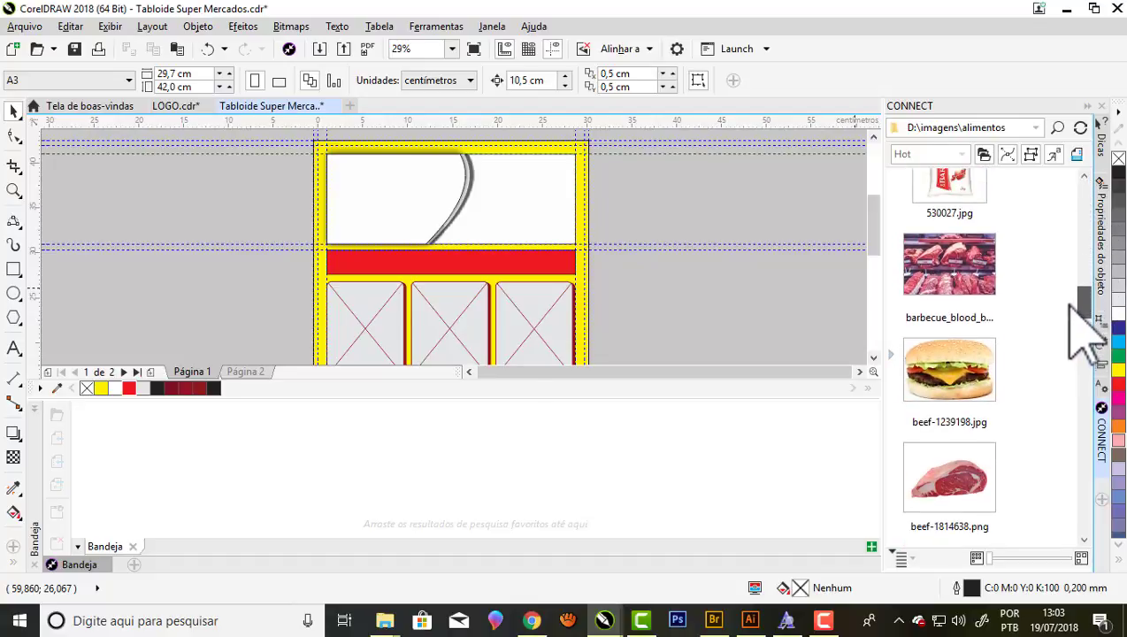
mouse_move(1070, 307)
mouse_down()
mouse_move(1076, 334)
mouse_move(1060, 373)
mouse_up()
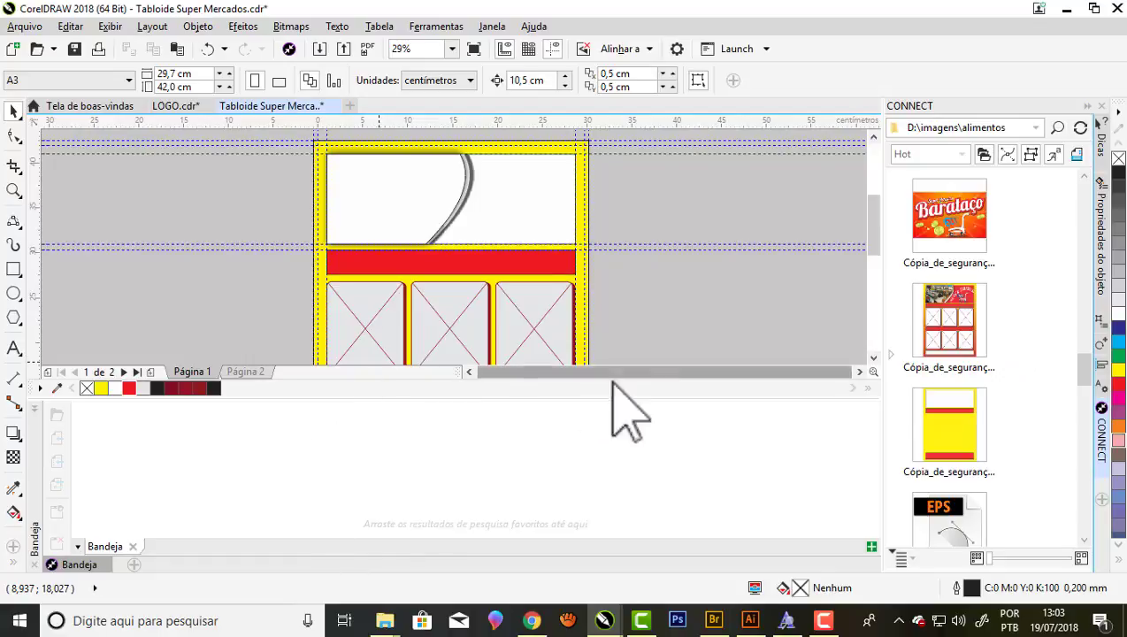
click(952, 443)
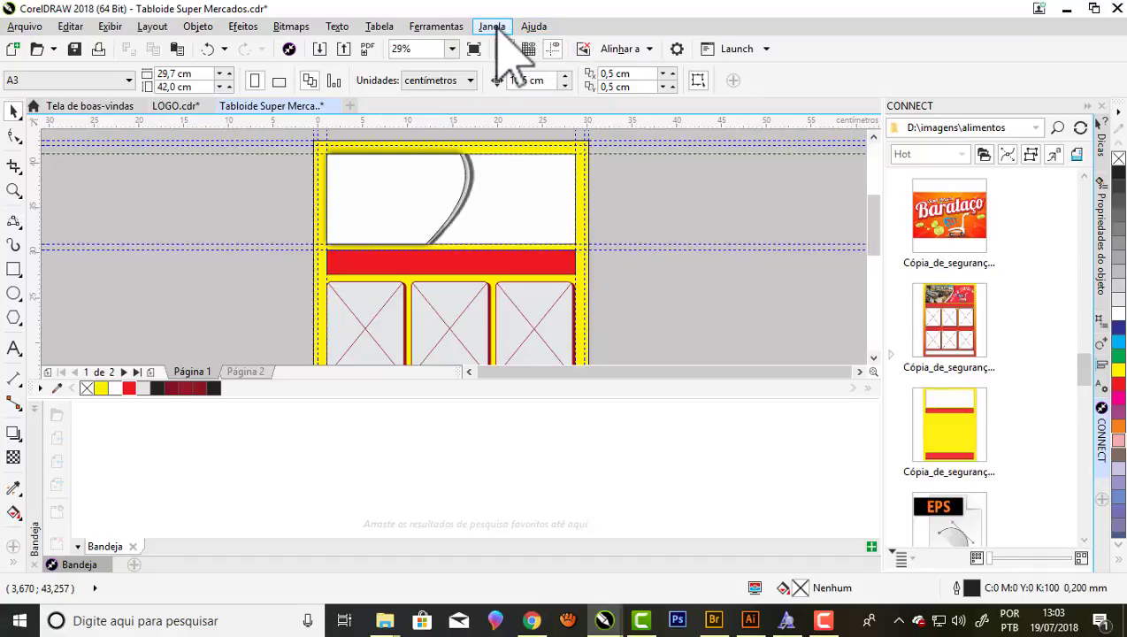
Close the Bandeja tray and zoom into the white header area.
click(492, 27)
mouse_move(537, 247)
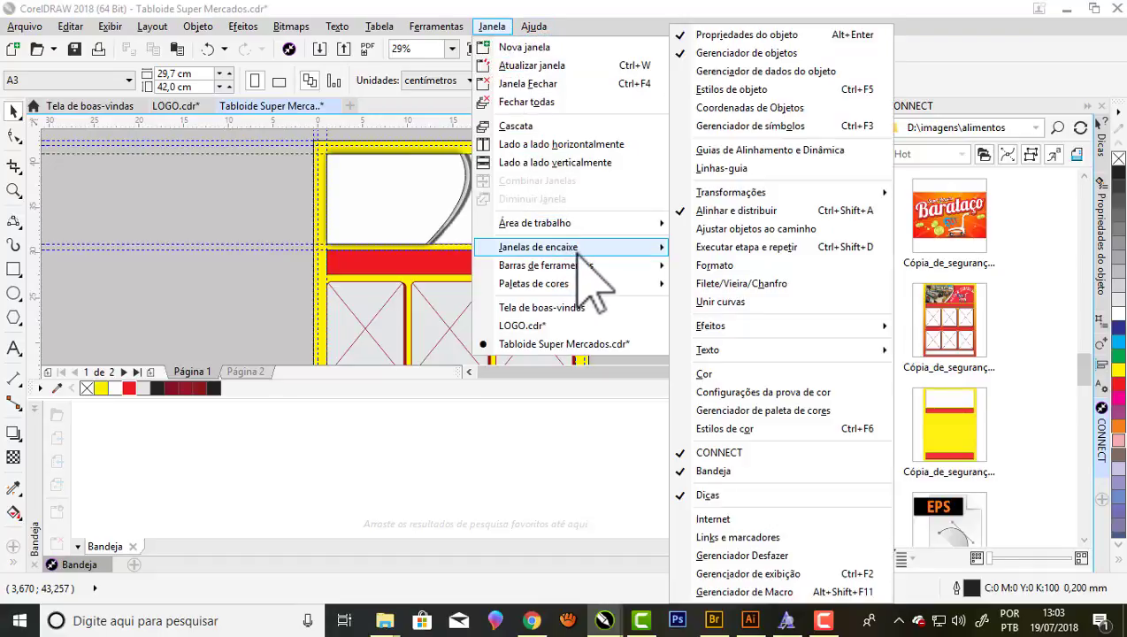
click(682, 471)
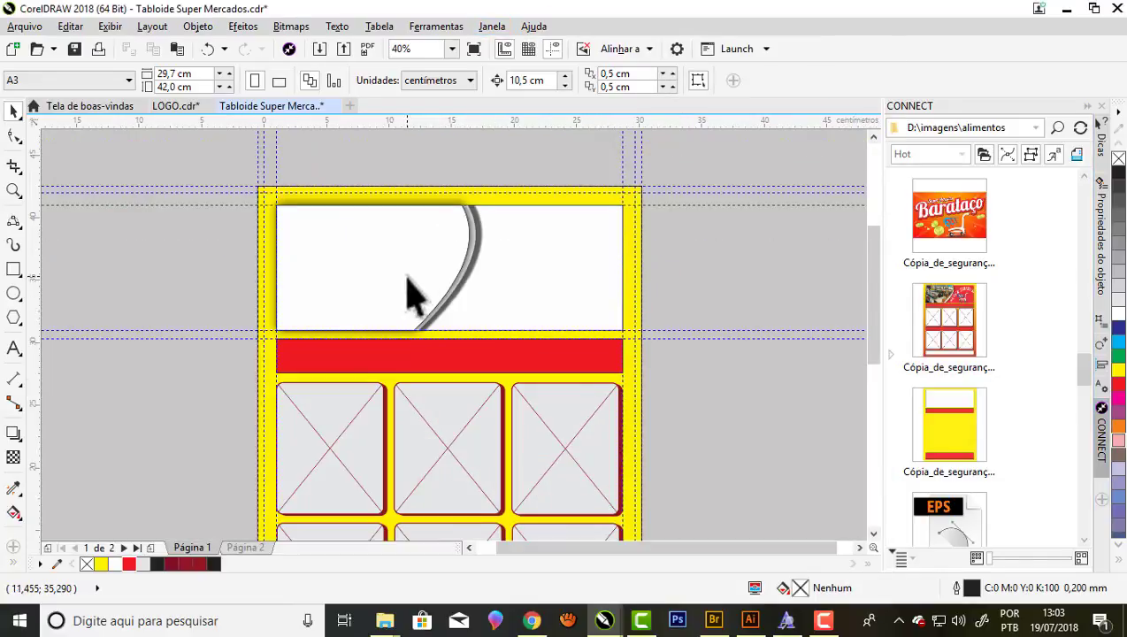
click(14, 190)
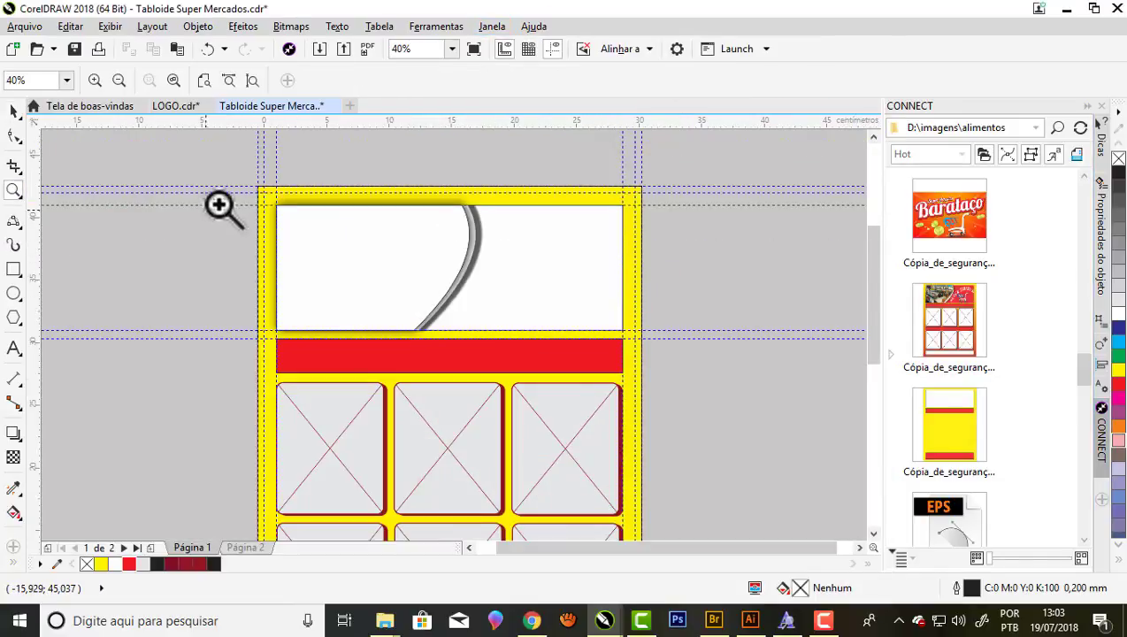
drag(230, 180, 639, 345)
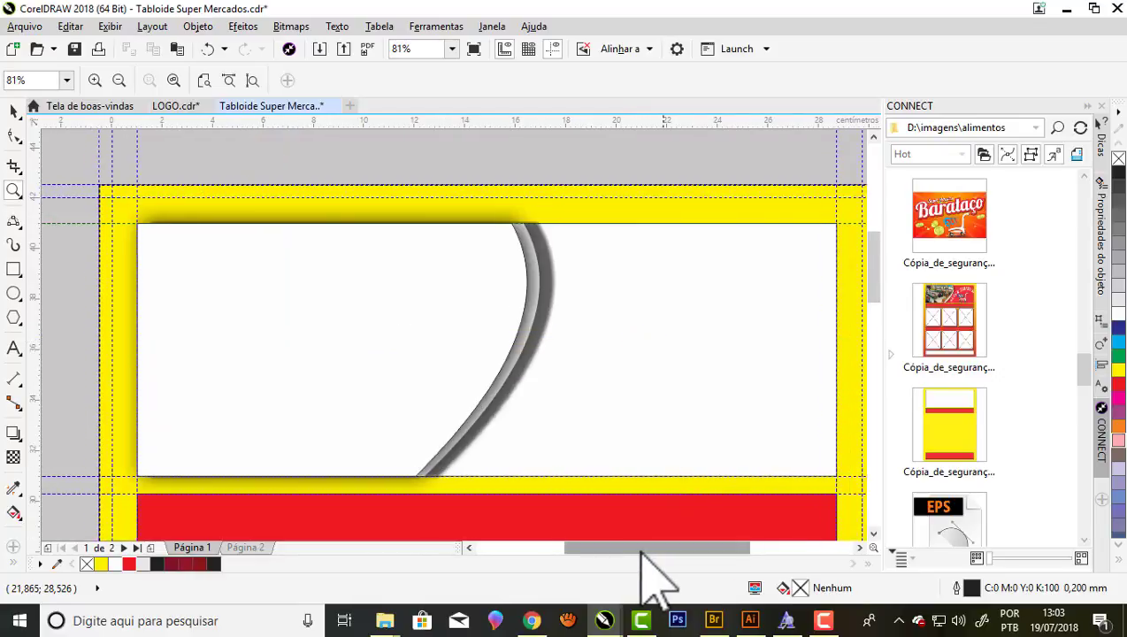
drag(641, 548, 649, 548)
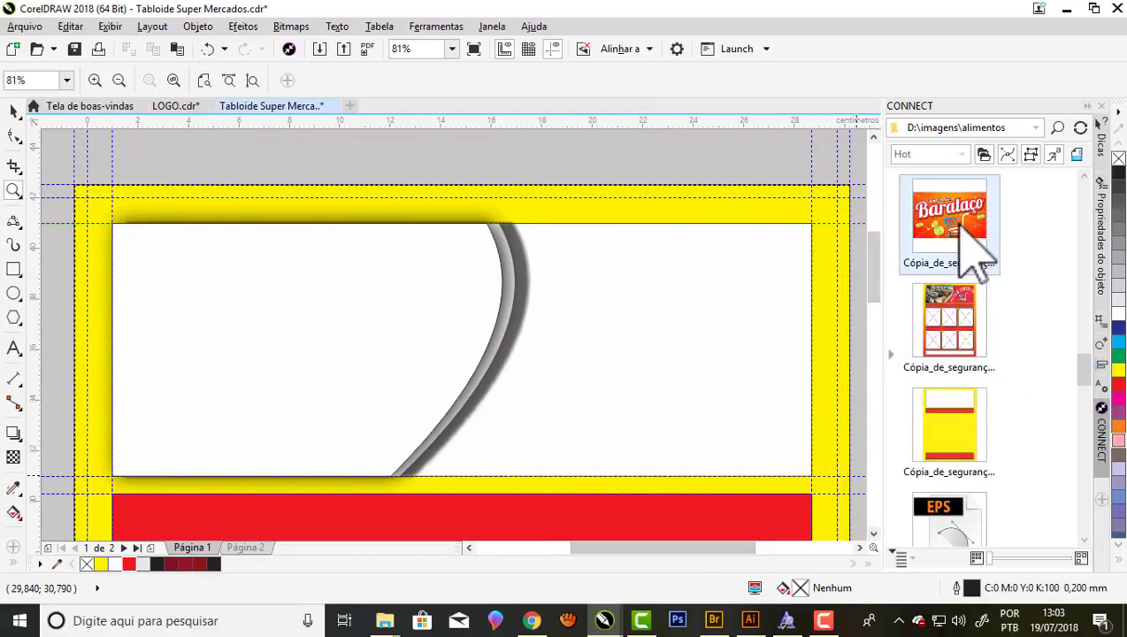
mouse_move(949, 222)
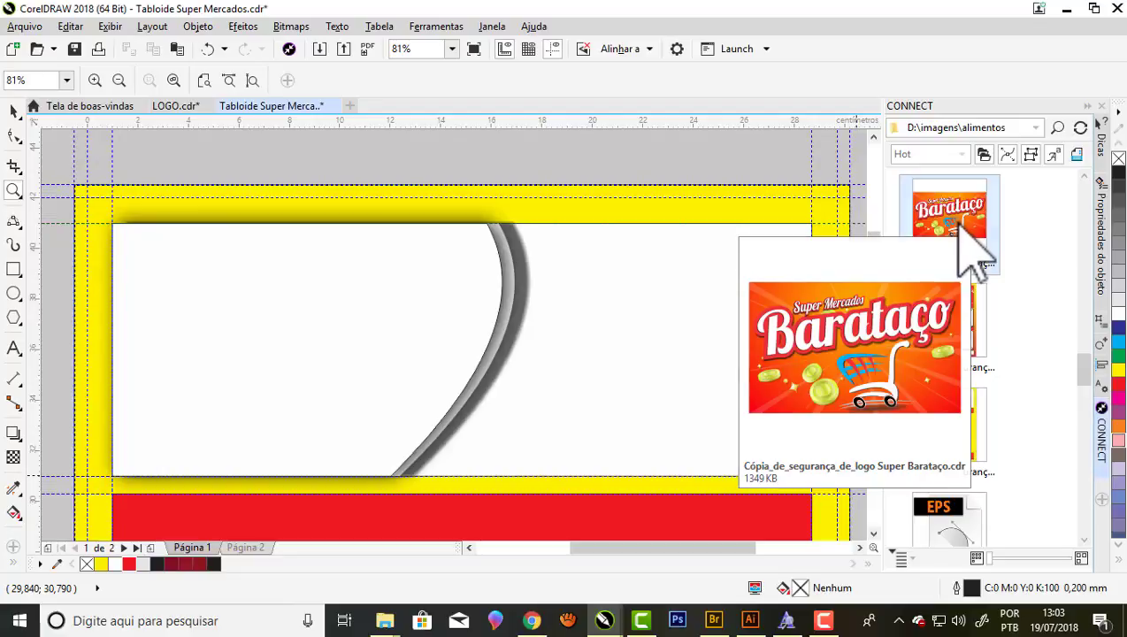
Drag the Barataço logo from CONNECT onto the page over the header.
drag(960, 235, 494, 264)
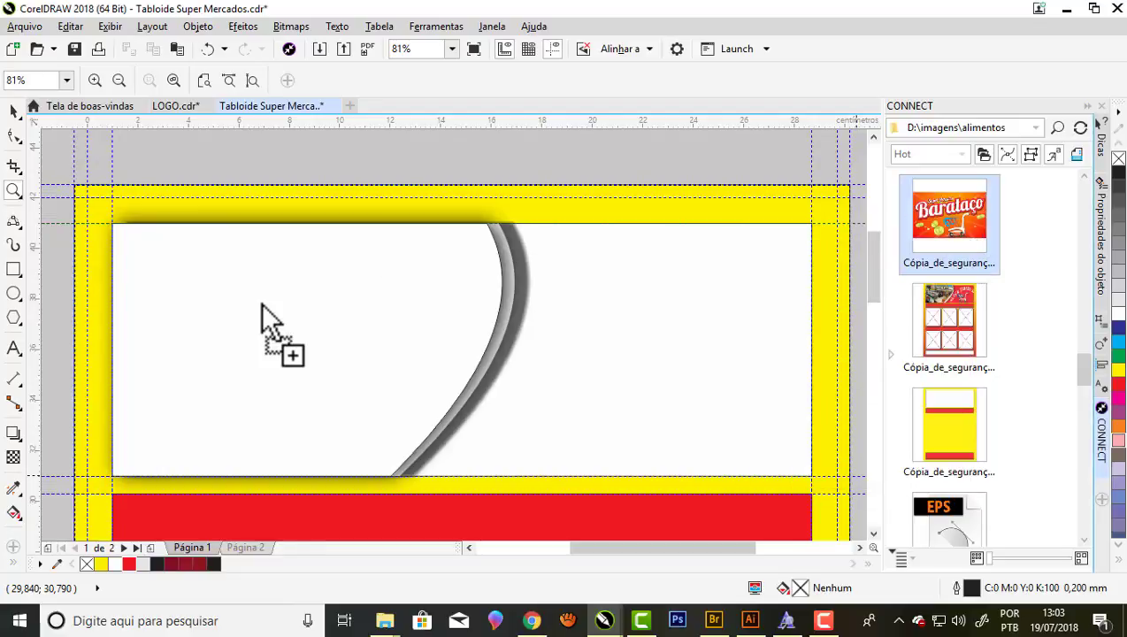
drag(261, 302, 263, 305)
scroll(370, 302, down, 2)
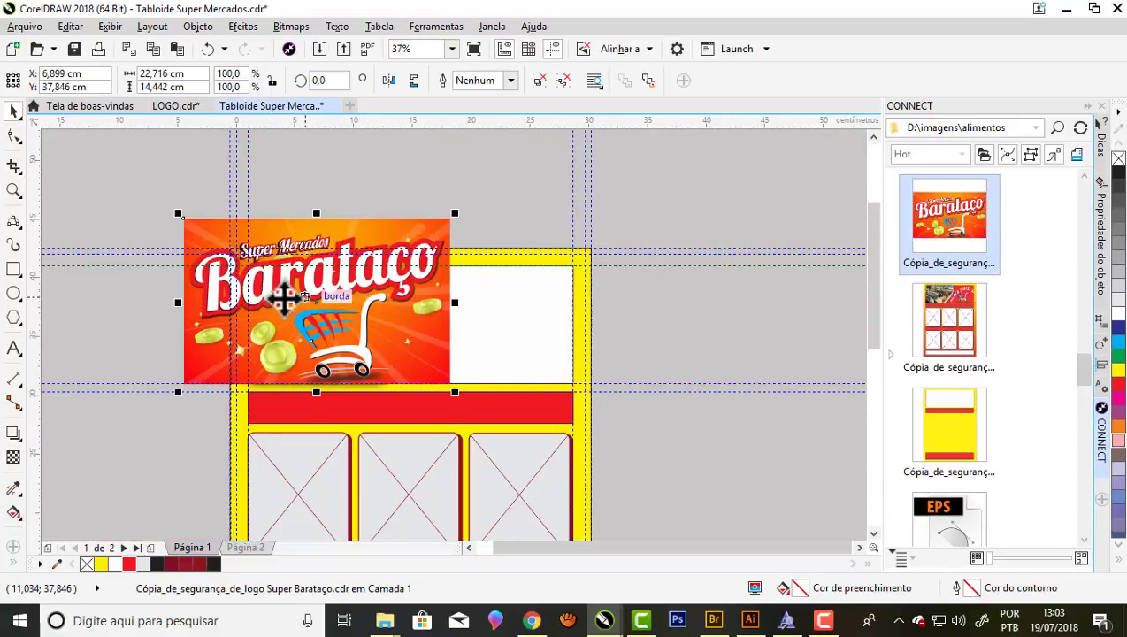
drag(314, 334, 395, 335)
mouse_move(326, 310)
mouse_down()
mouse_move(400, 234)
mouse_move(329, 298)
mouse_up()
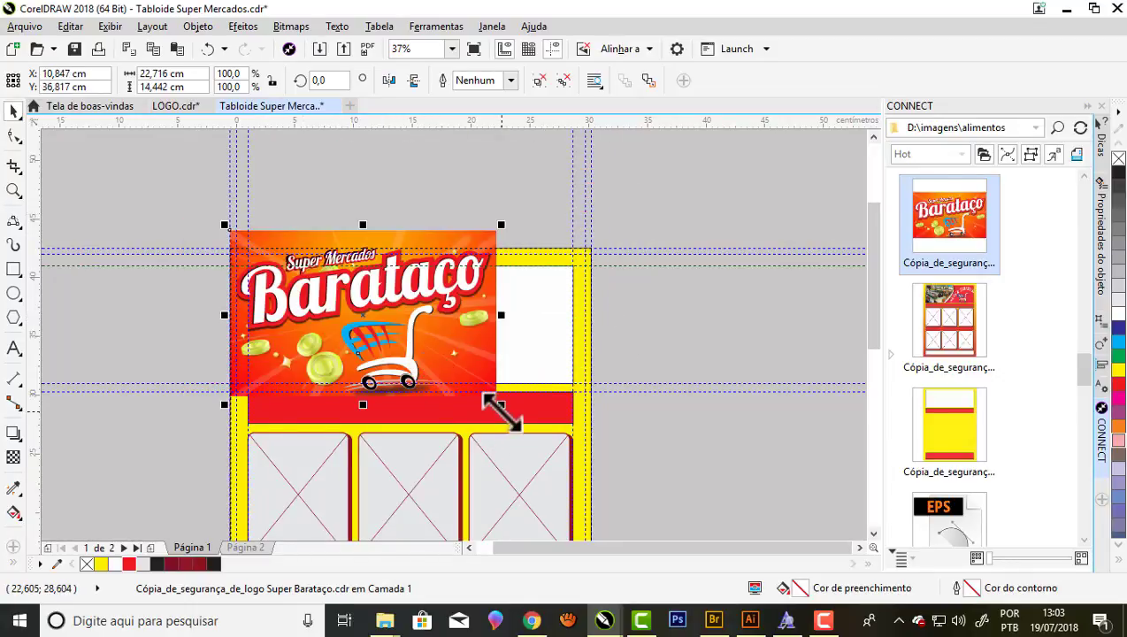
Scale the logo to about 15.9 × 10.1 cm and position it within the header.
drag(500, 407, 440, 372)
scroll(373, 334, up, 2)
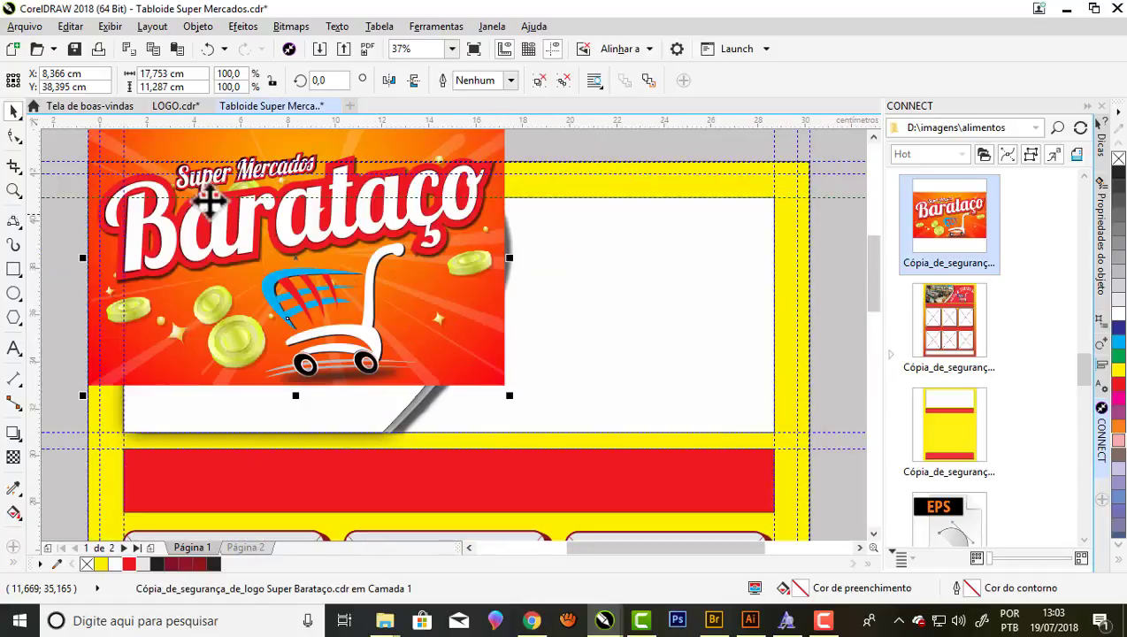
drag(184, 155, 247, 233)
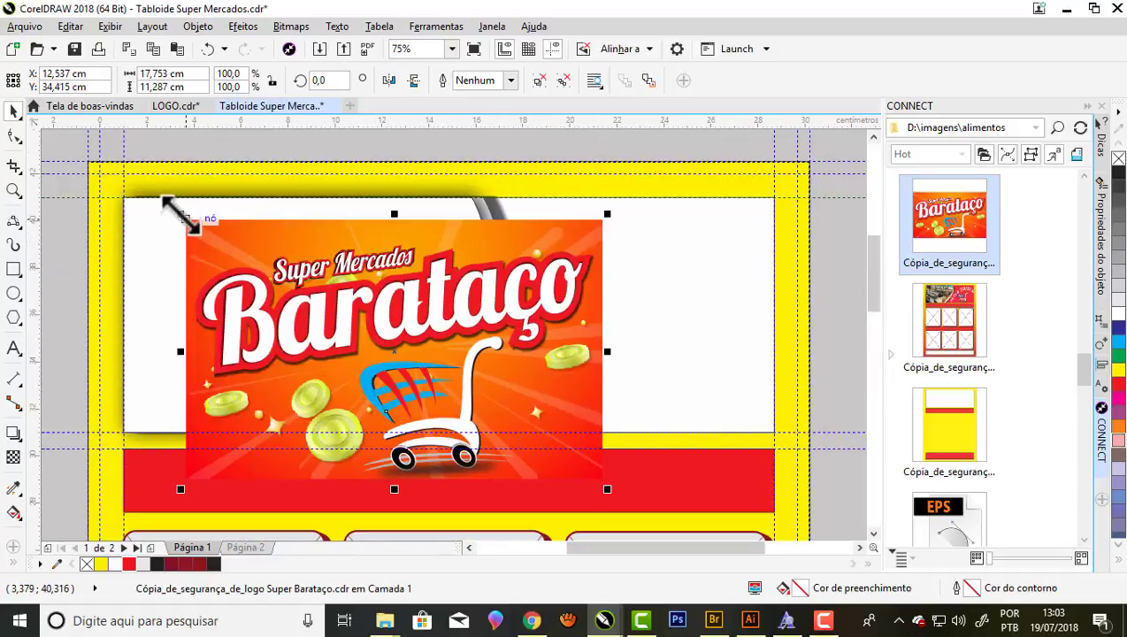
drag(181, 217, 237, 252)
drag(396, 370, 289, 311)
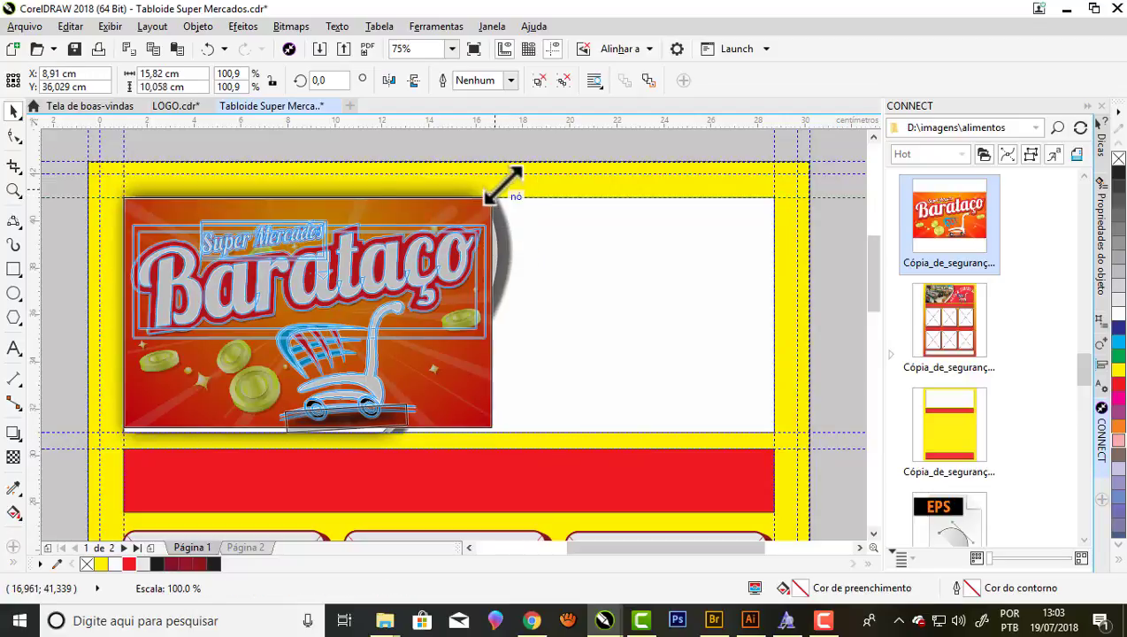
drag(498, 192, 502, 188)
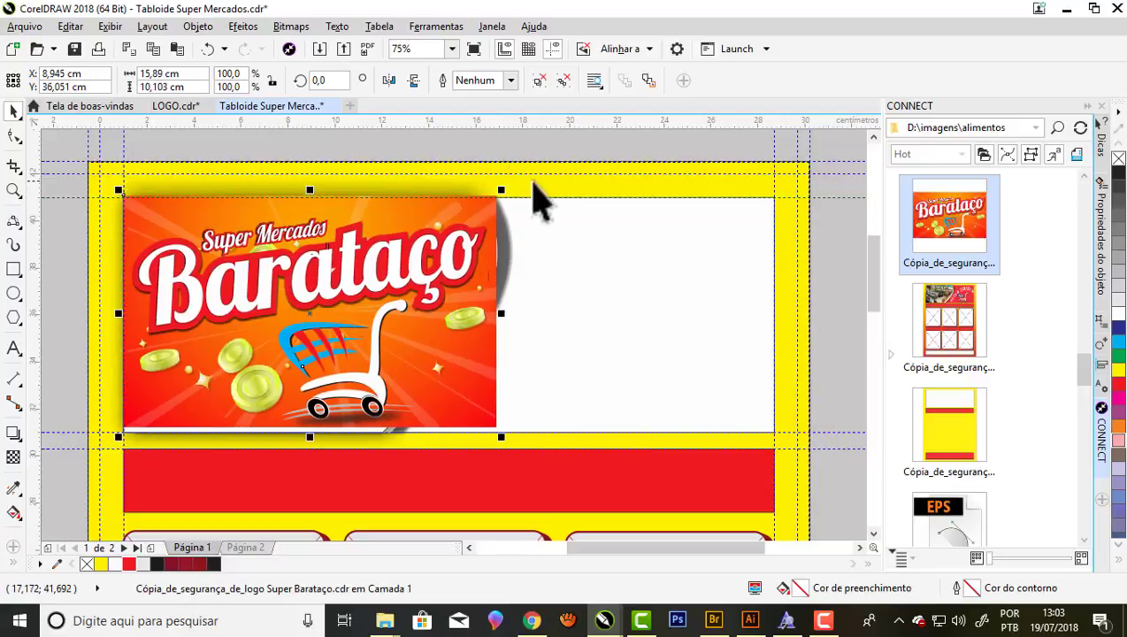
scroll(533, 188, down, 2)
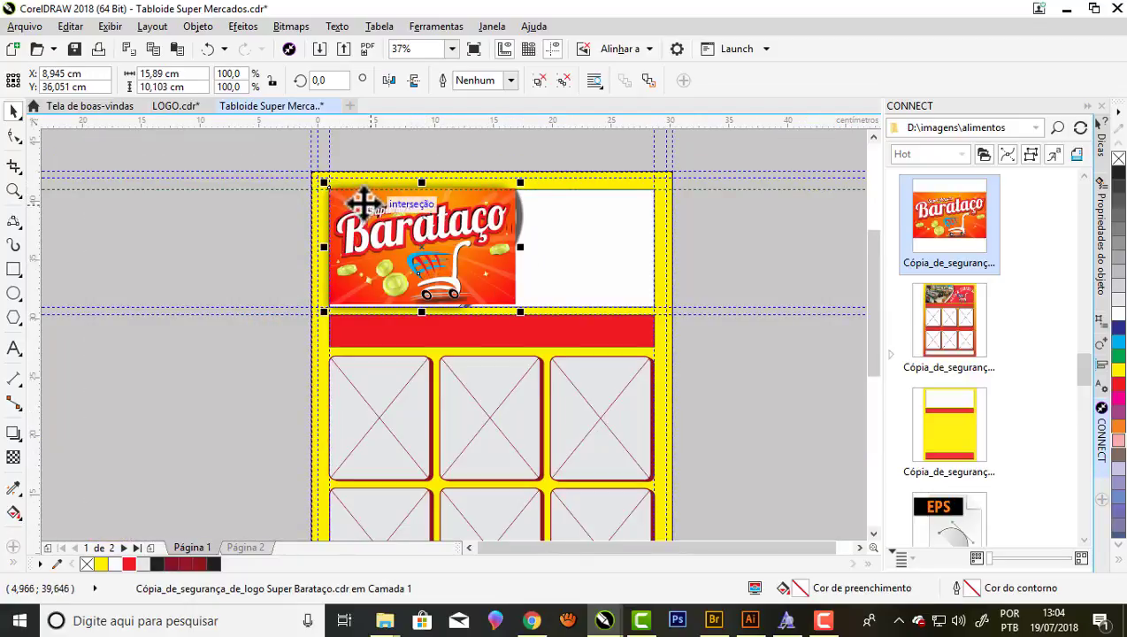
drag(364, 202, 486, 202)
Place the Barataço logo inside the white header rectangle using PowerClip dentro.
right_click(478, 216)
mouse_move(522, 275)
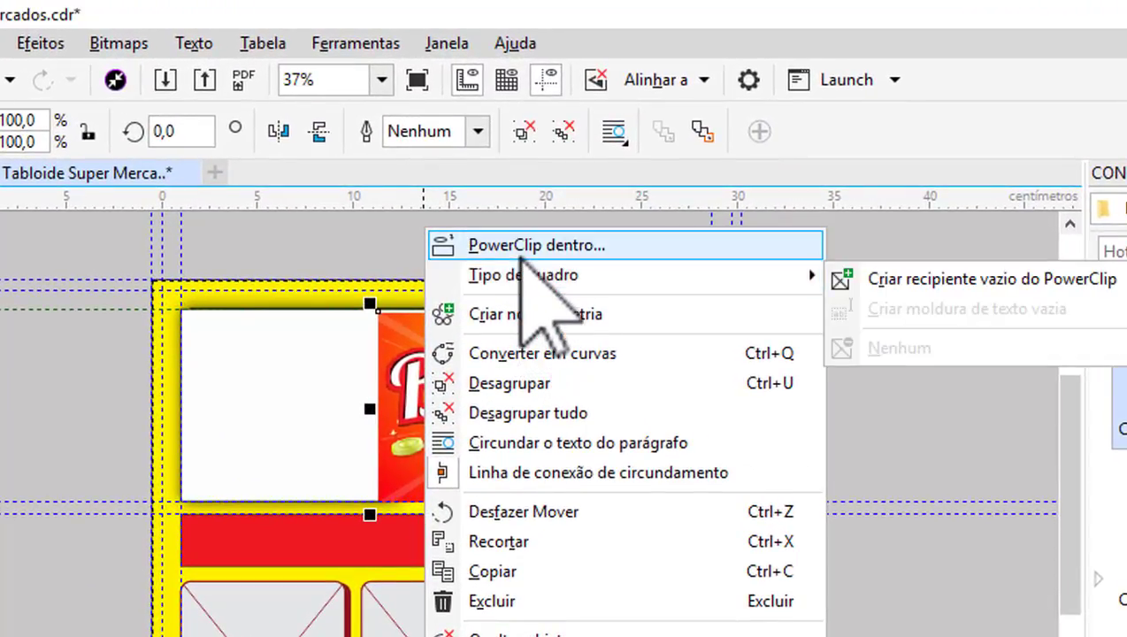
click(529, 246)
click(259, 370)
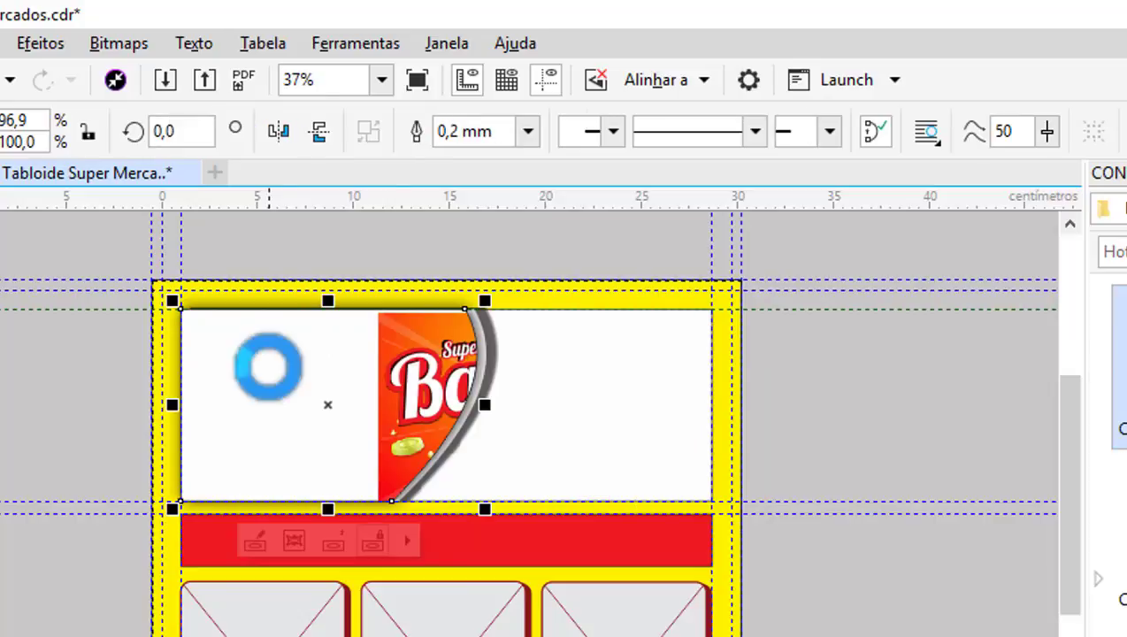
scroll(259, 373, up, 2)
scroll(260, 373, down, 2)
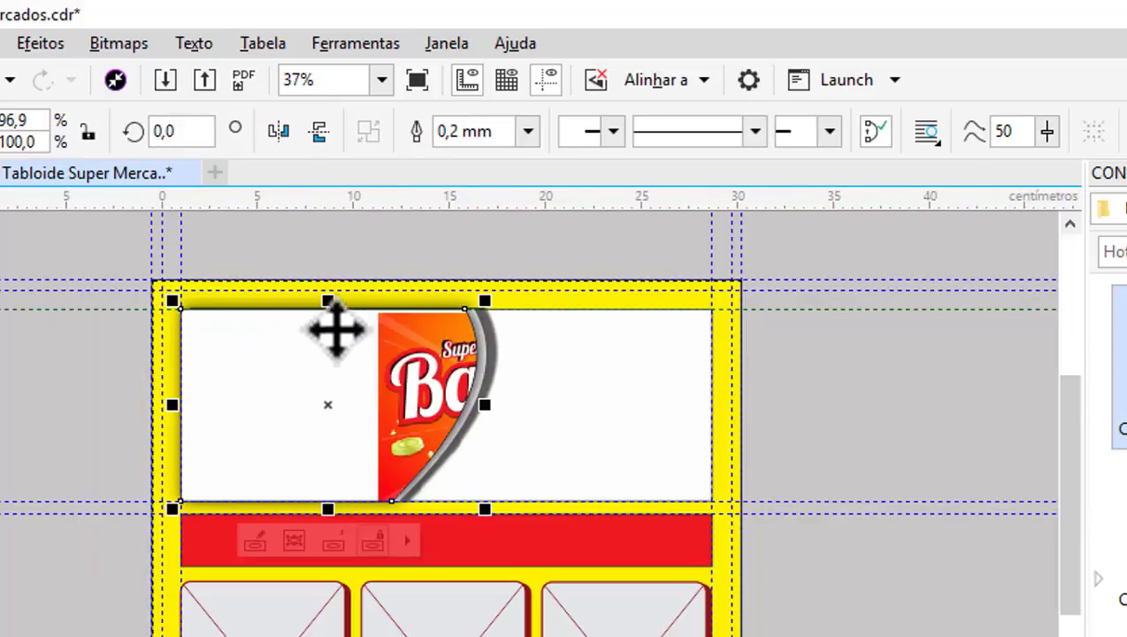
scroll(327, 327, up, 2)
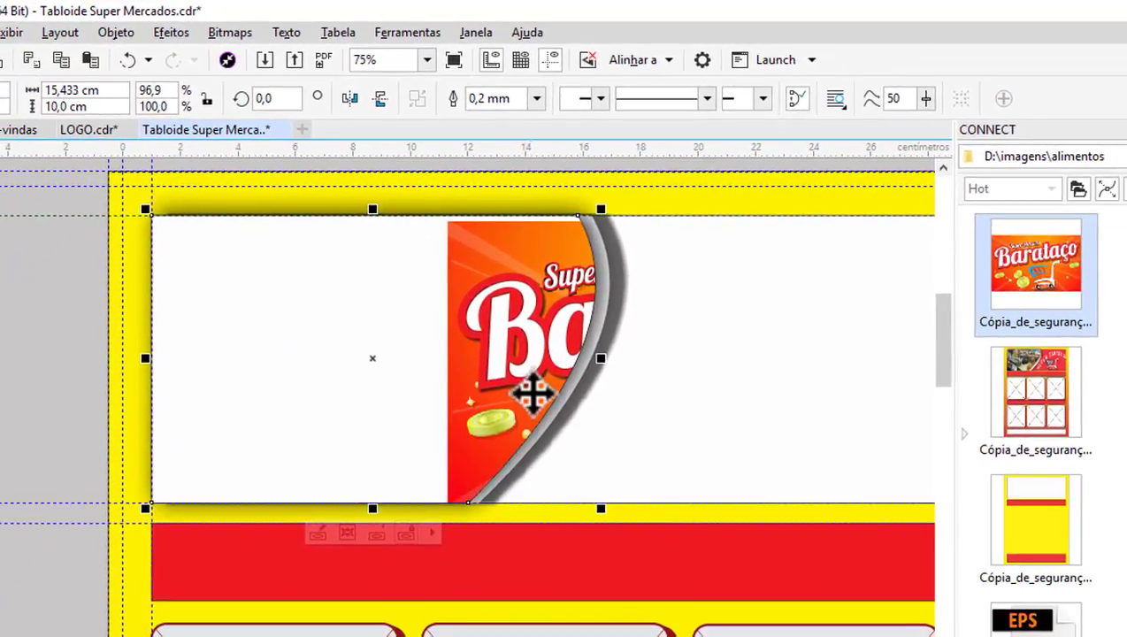
Slide the clipped logo left to fill the header frame.
alt+click(513, 349)
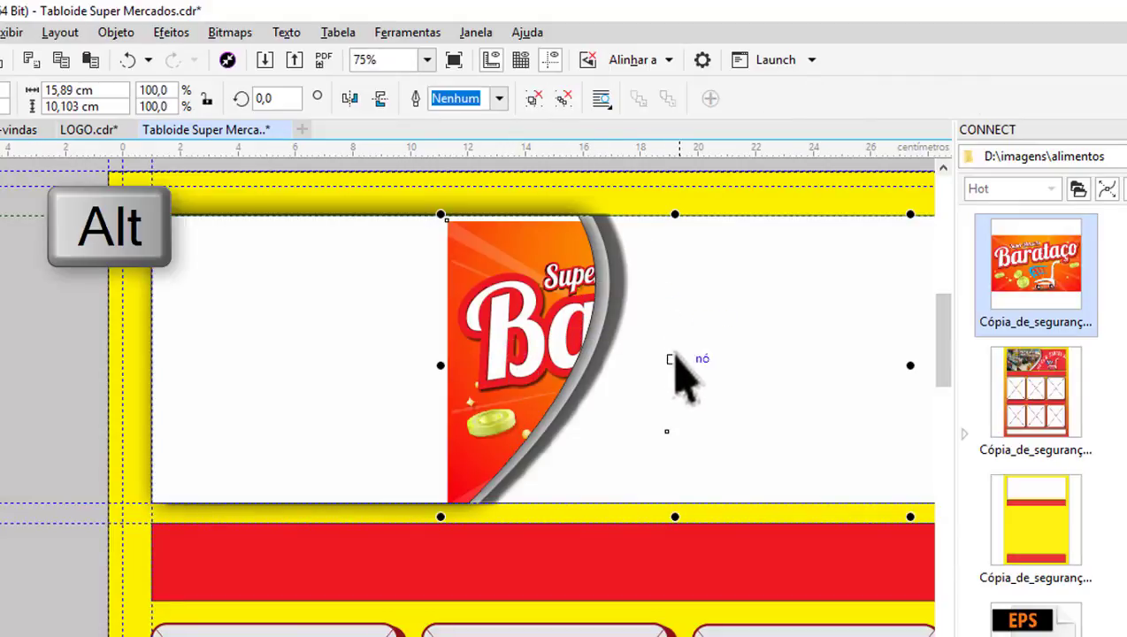
drag(681, 366, 379, 348)
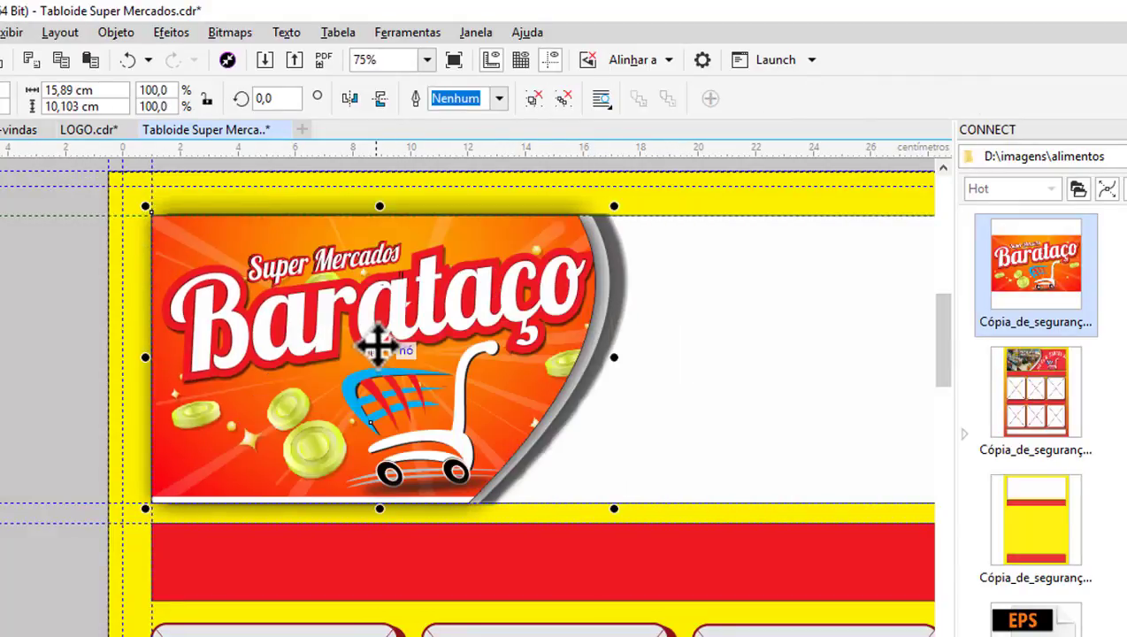
mouse_move(456, 335)
mouse_down()
mouse_move(406, 346)
mouse_move(447, 347)
mouse_move(444, 320)
mouse_up()
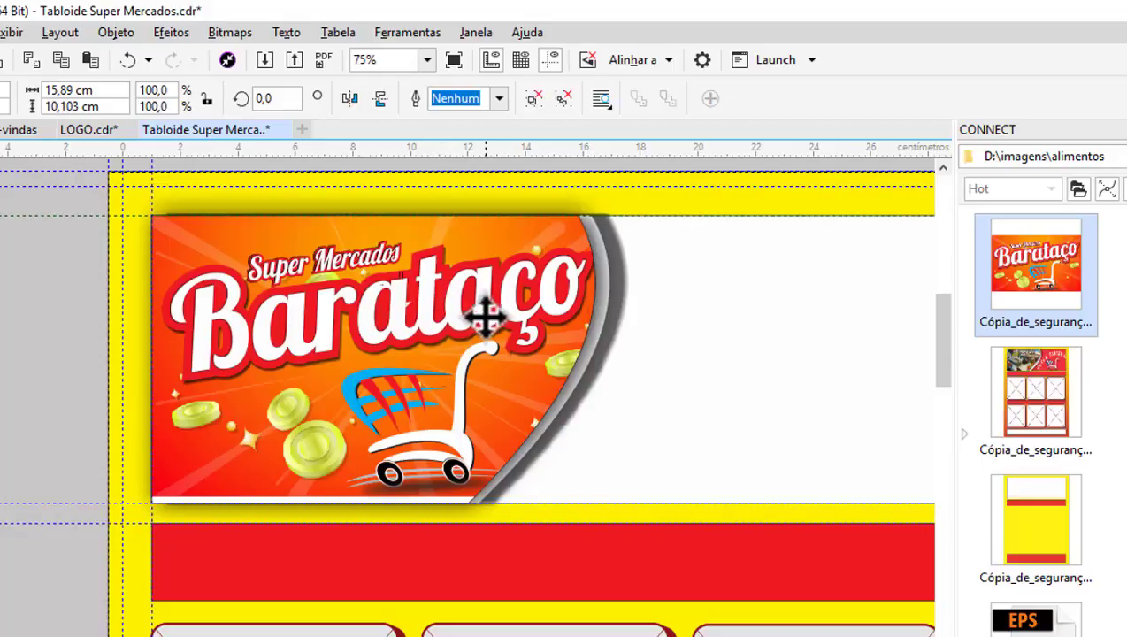
scroll(251, 309, up, 2)
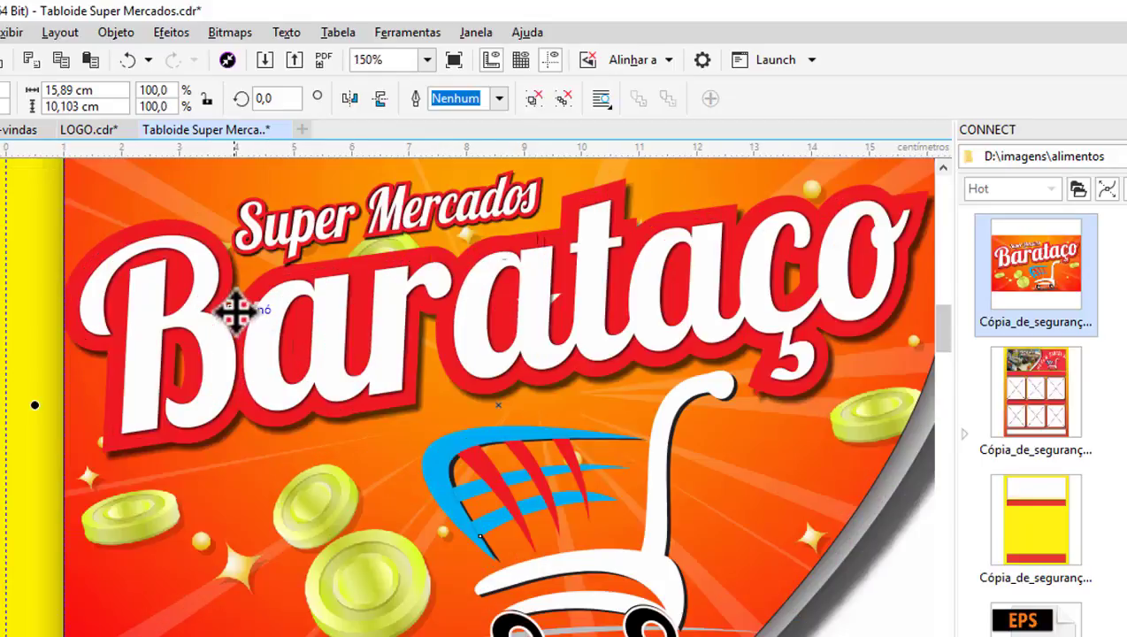
drag(235, 310, 277, 290)
scroll(281, 365, down, 2)
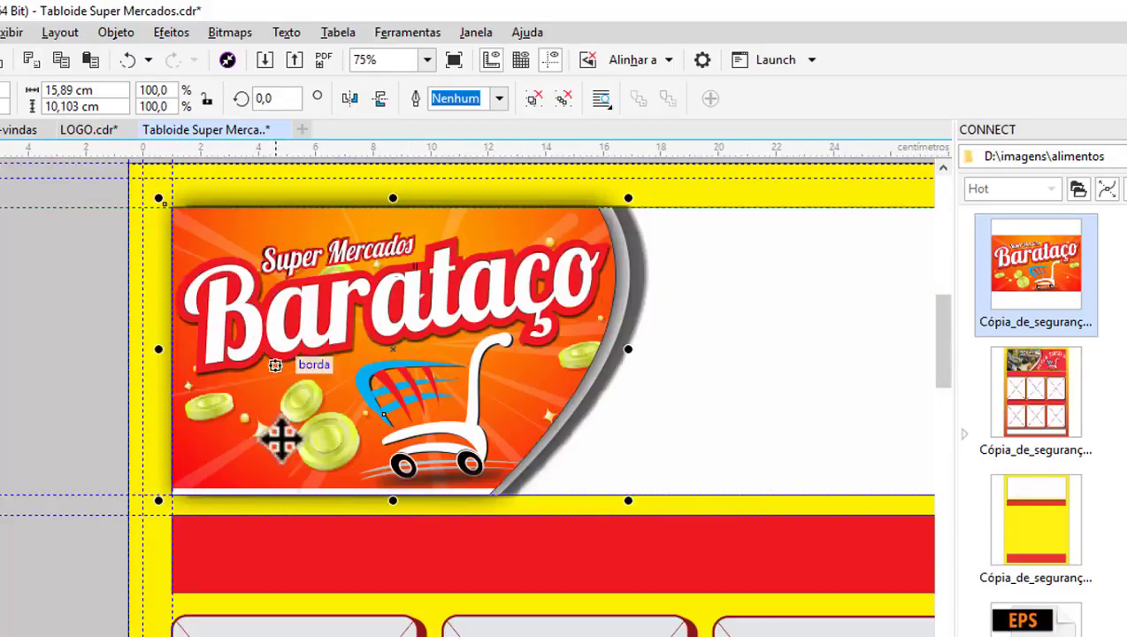
scroll(281, 521, up, 2)
Enlarge the banner to cover the frame corner and nudge it slightly right.
mouse_move(399, 330)
mouse_down()
mouse_move(405, 358)
mouse_move(399, 343)
mouse_up()
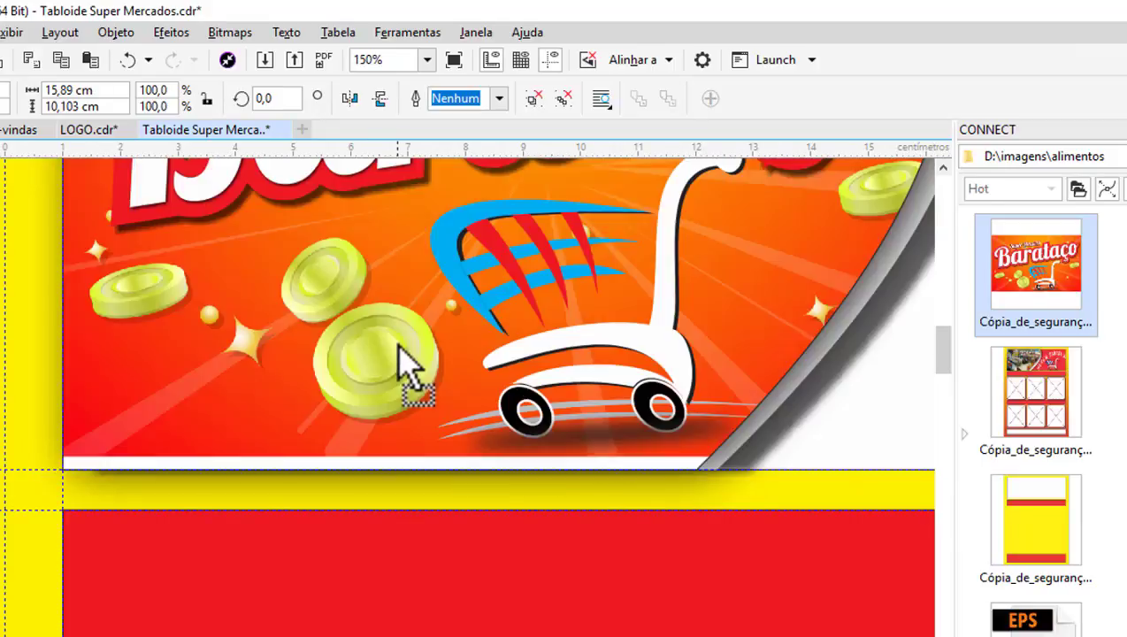
scroll(409, 391, down, 2)
scroll(409, 391, down, 2)
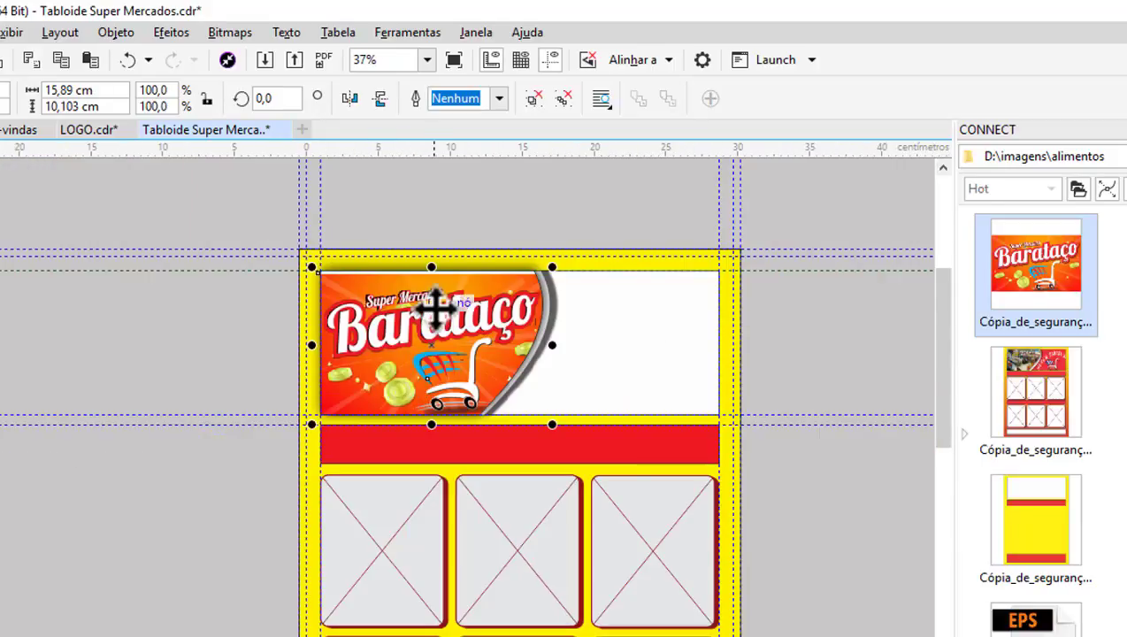
scroll(434, 305, up, 1)
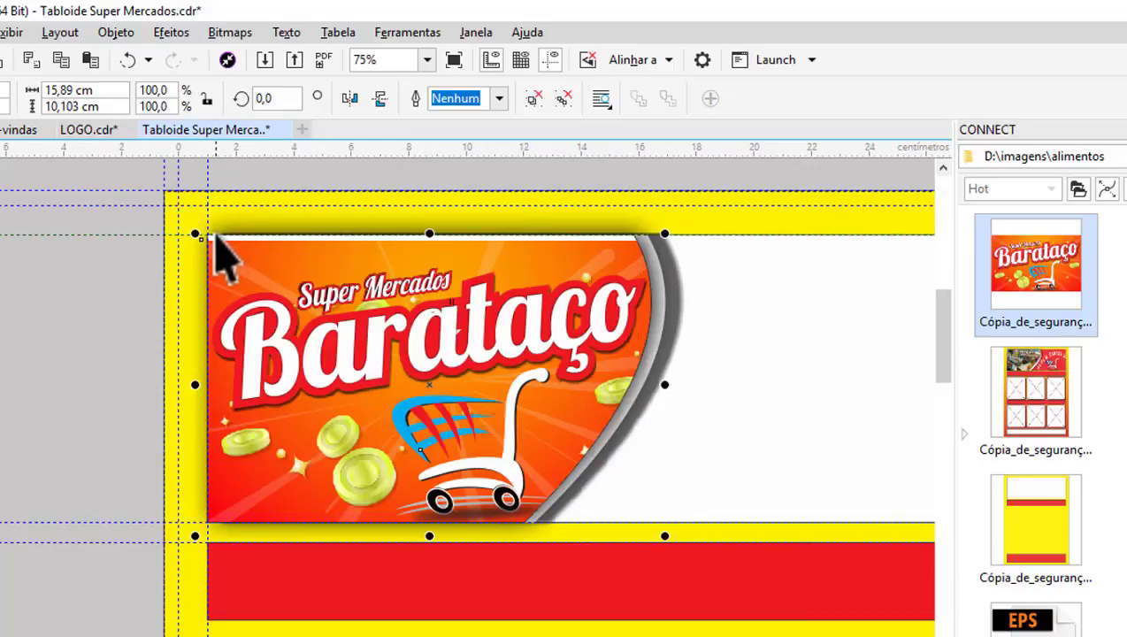
scroll(215, 241, up, 1)
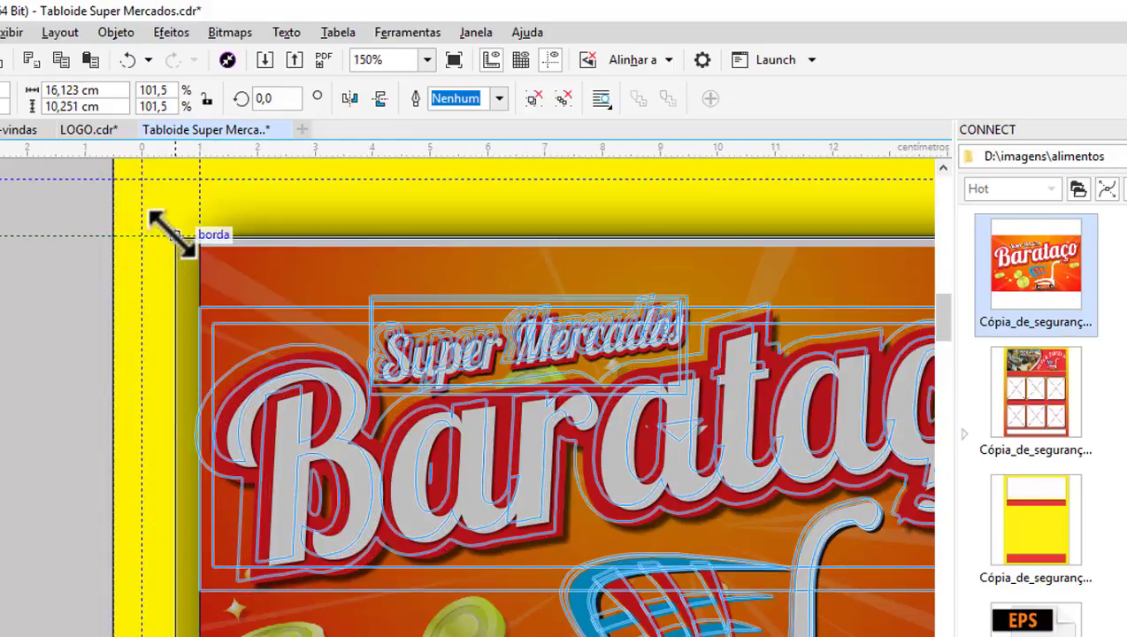
drag(181, 237, 166, 230)
scroll(293, 242, down, 1)
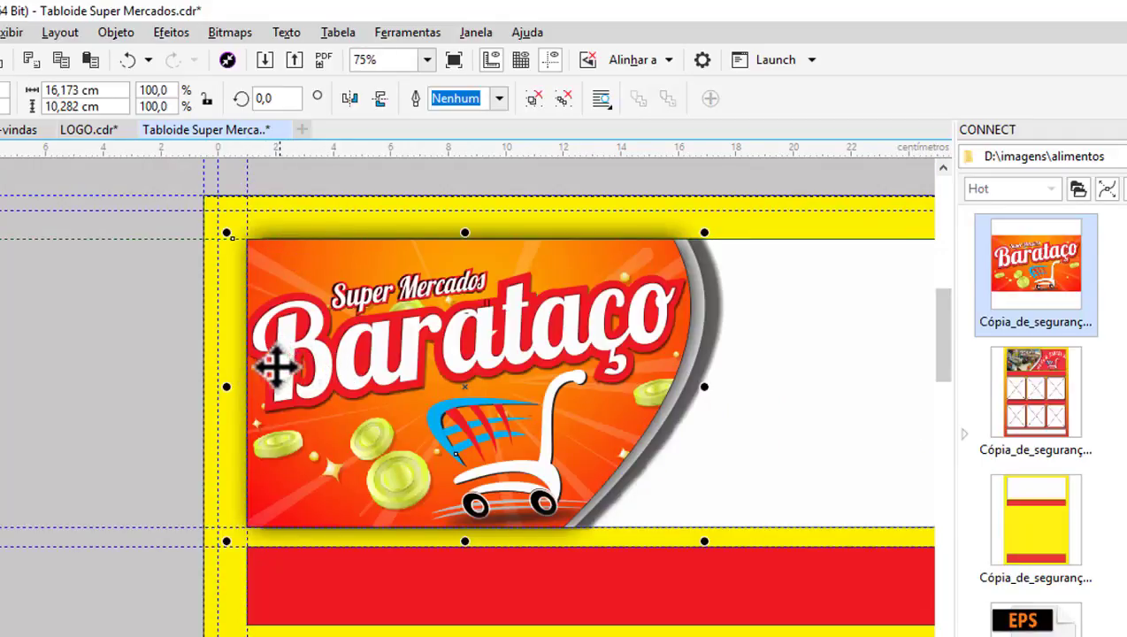
scroll(267, 379, up, 1)
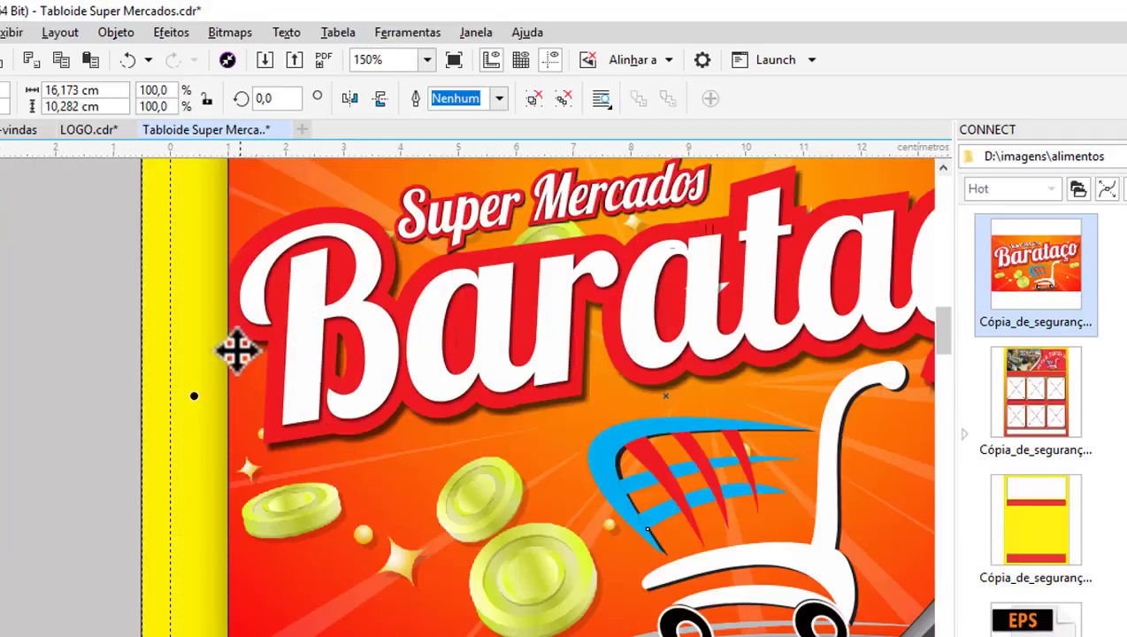
drag(251, 349, 279, 354)
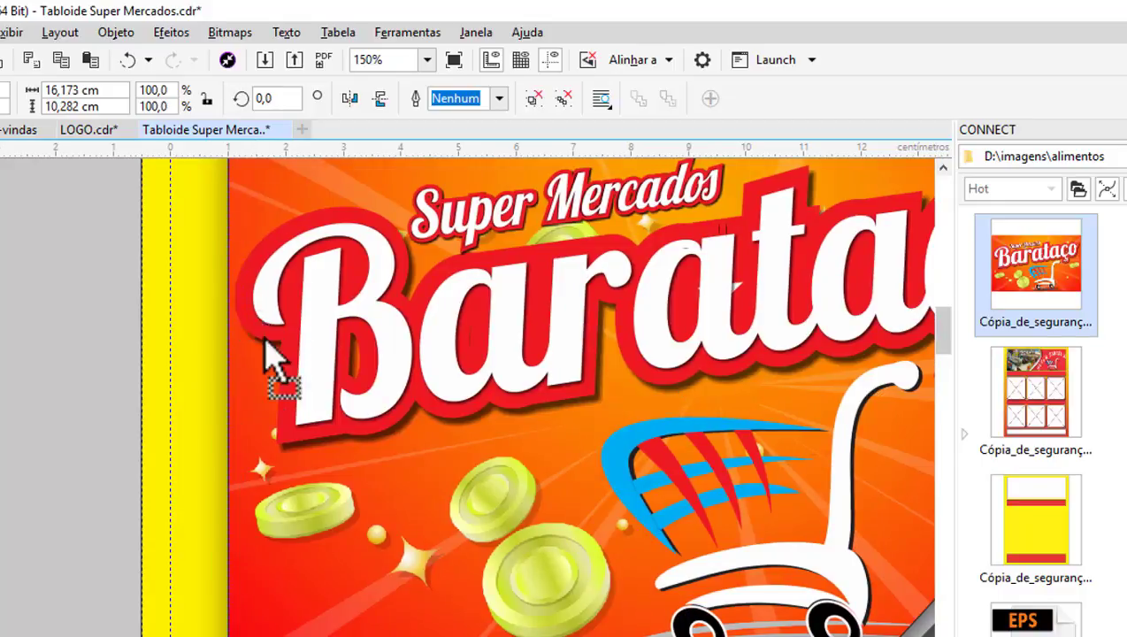
scroll(246, 292, down, 1)
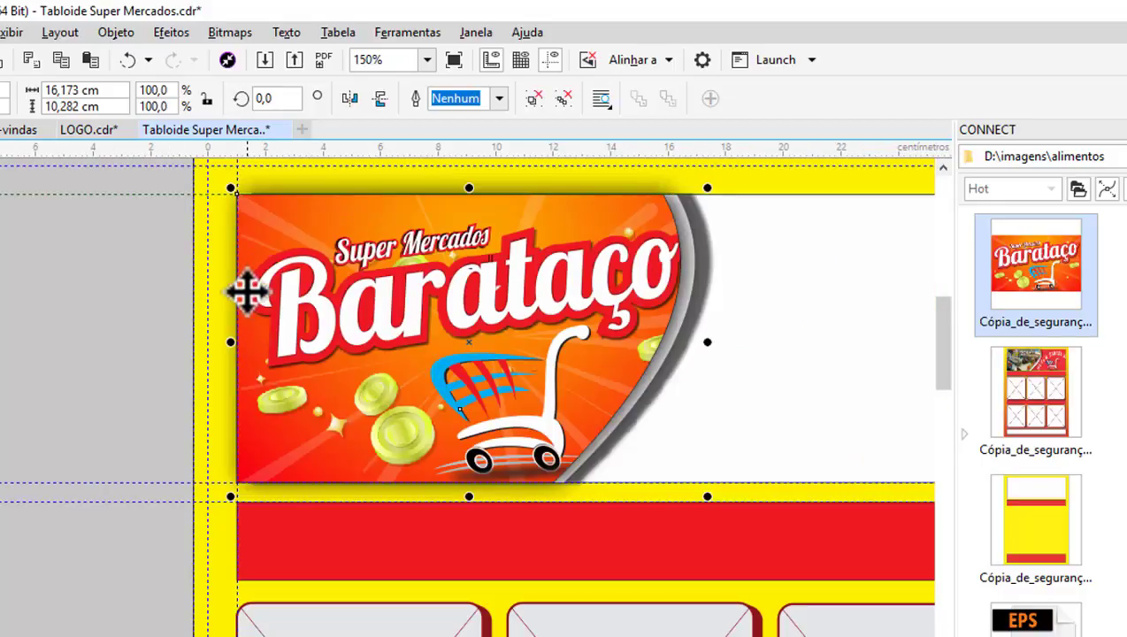
scroll(246, 292, down, 1)
scroll(460, 274, up, 1)
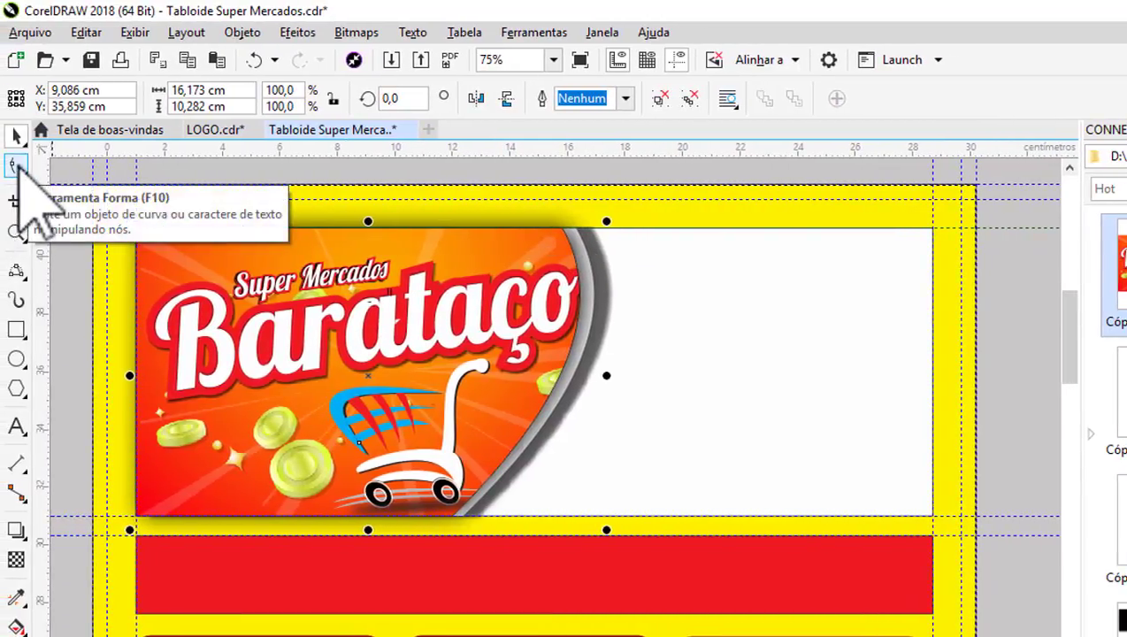
Reshape the banner's curved right edge nodes with the Shape tool.
click(16, 165)
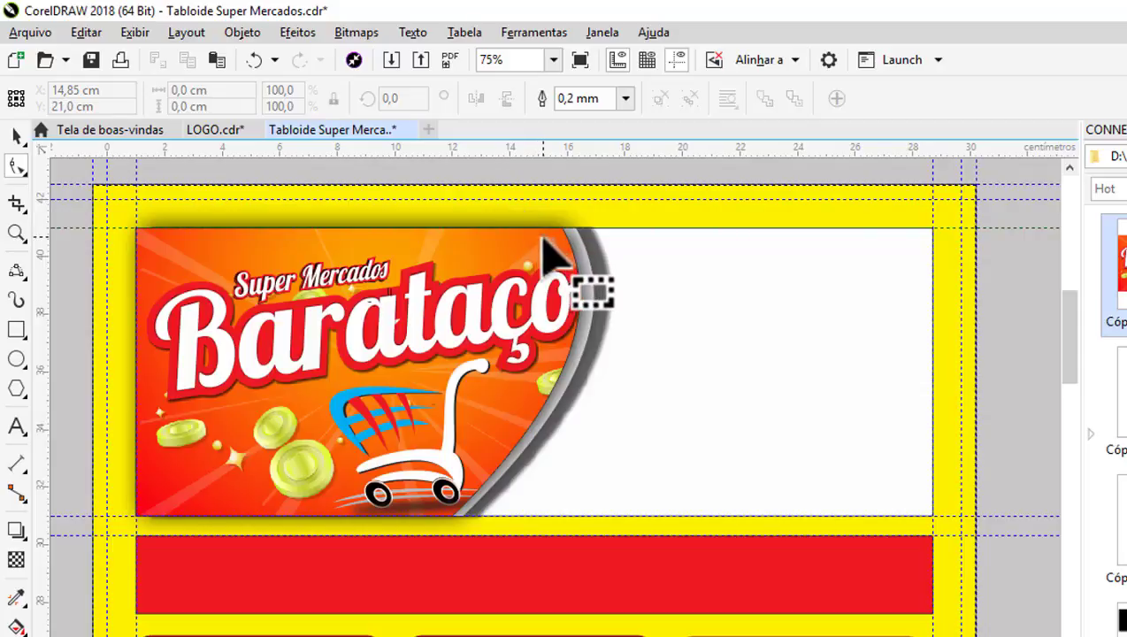
click(553, 254)
scroll(553, 255, up, 2)
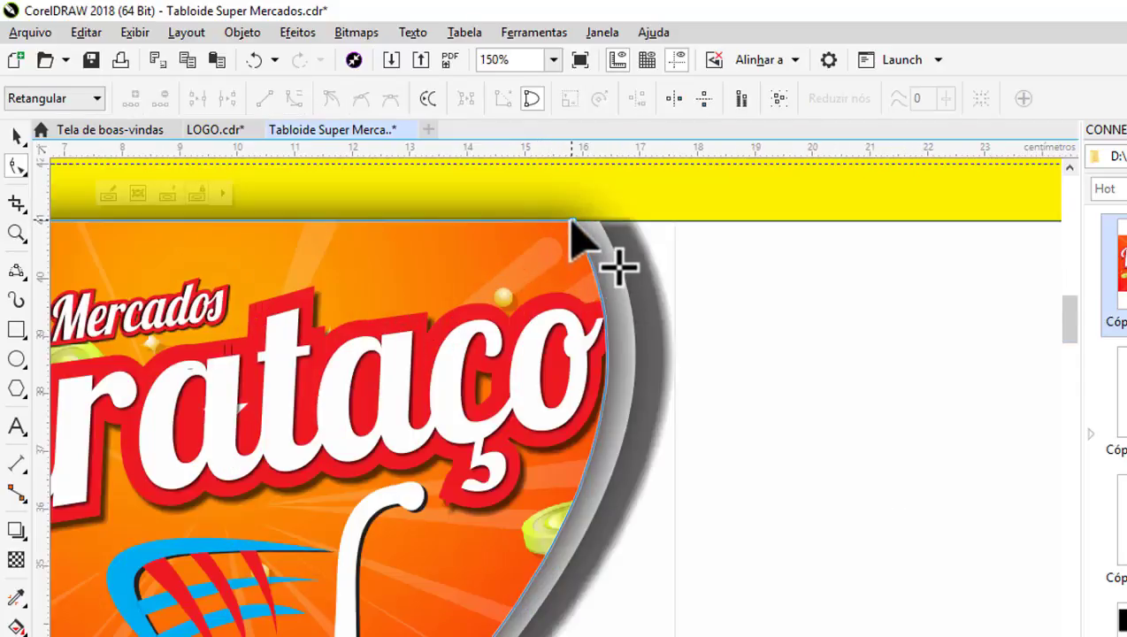
drag(584, 223, 637, 350)
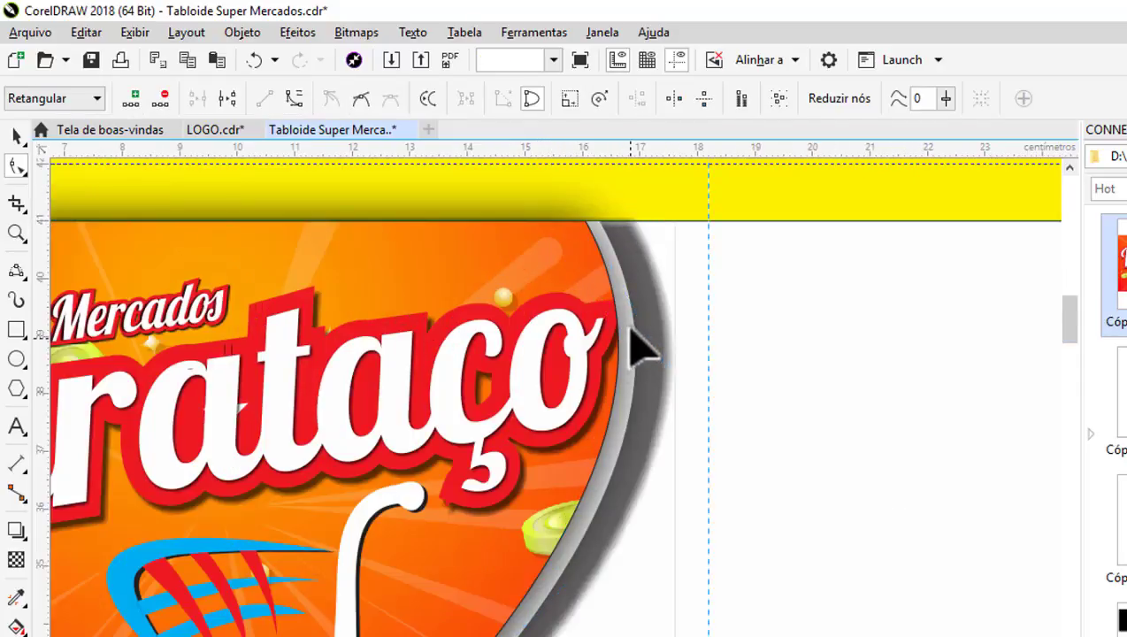
scroll(599, 228, down, 2)
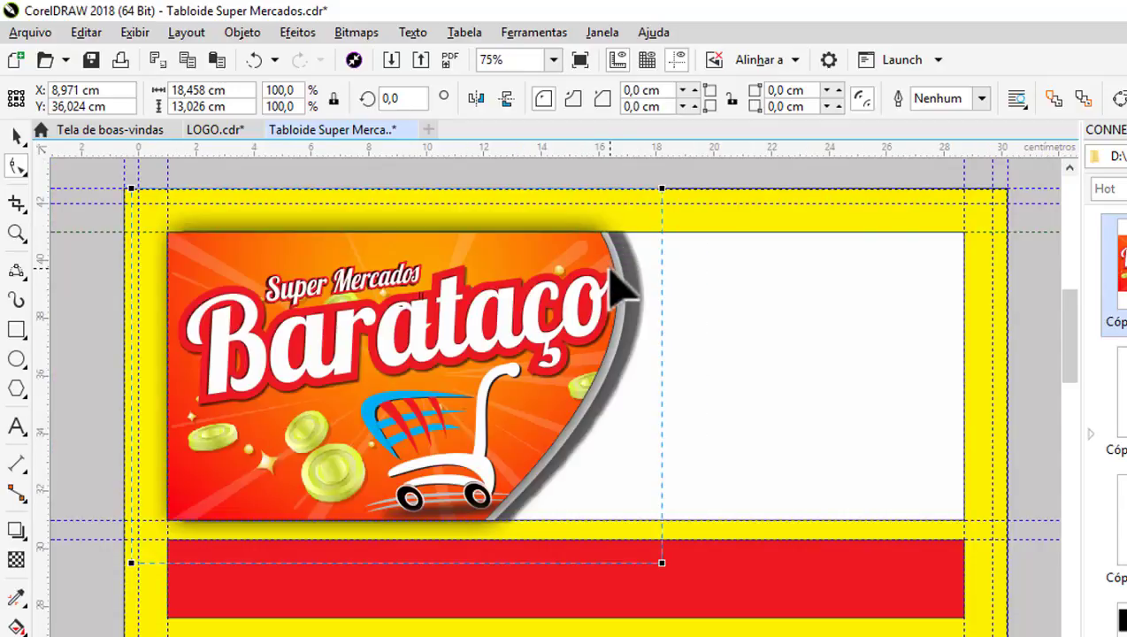
click(602, 266)
drag(641, 284, 609, 260)
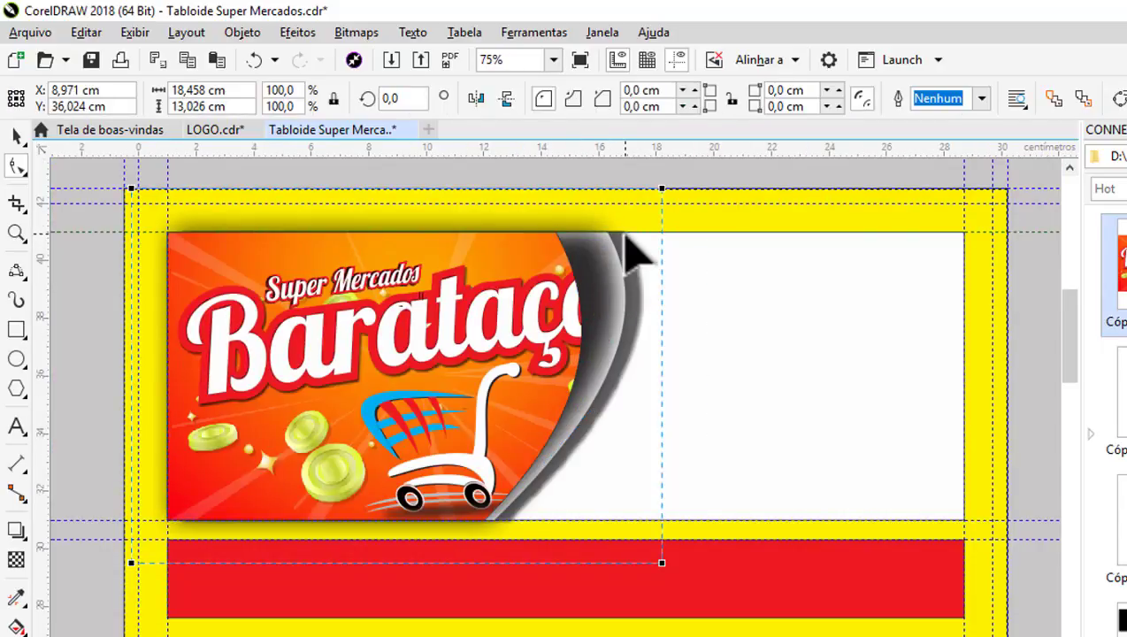
Move the banner shape down-left and shift its top curve node right.
click(16, 135)
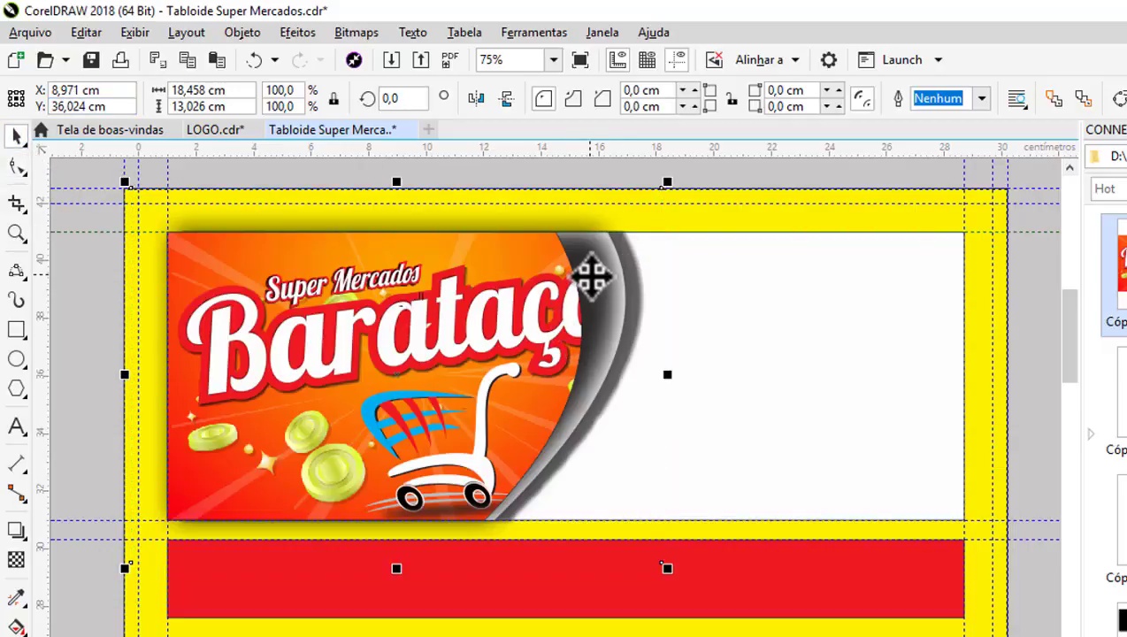
drag(591, 279, 511, 369)
click(613, 281)
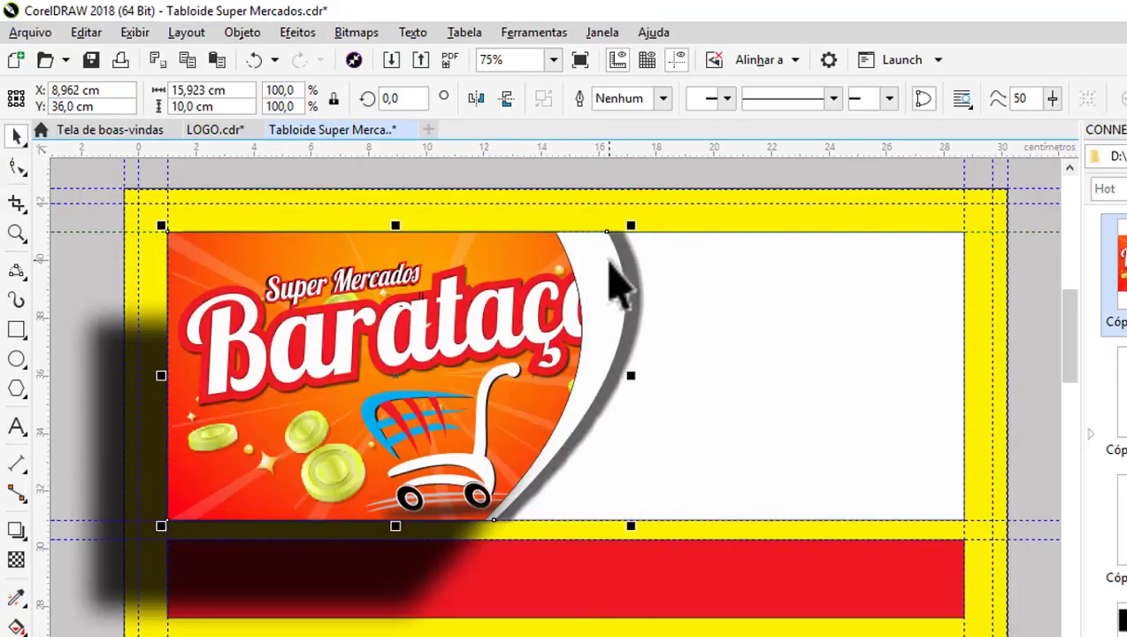
click(15, 165)
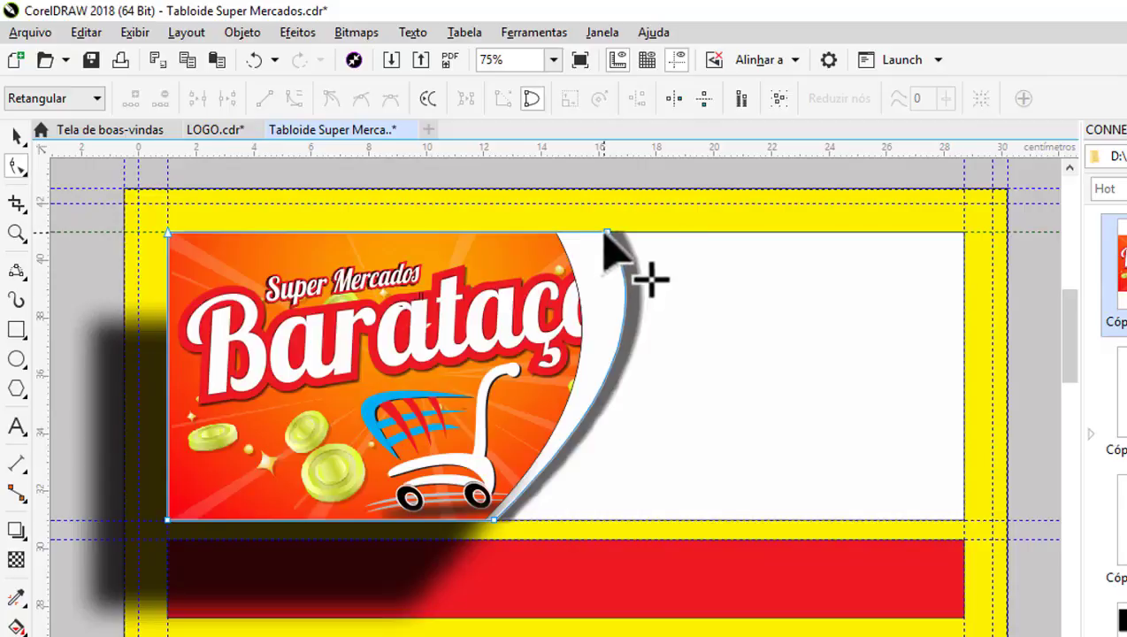
drag(607, 236, 616, 233)
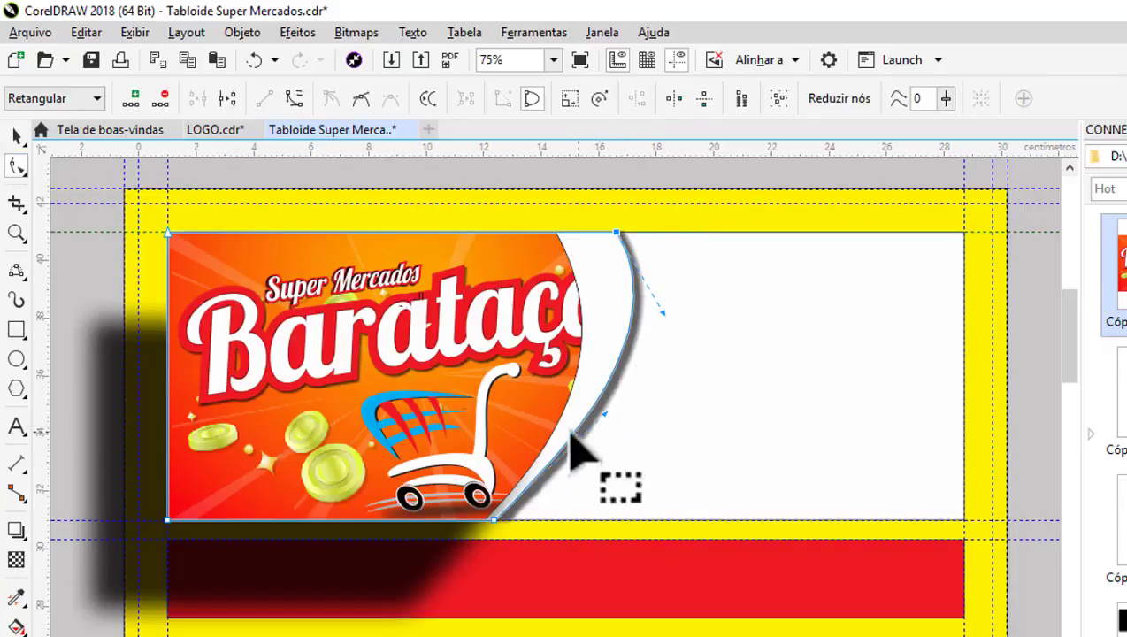
click(16, 135)
Shift the white curved shape left and the banner right, undoing the Barataço image move.
key(Escape)
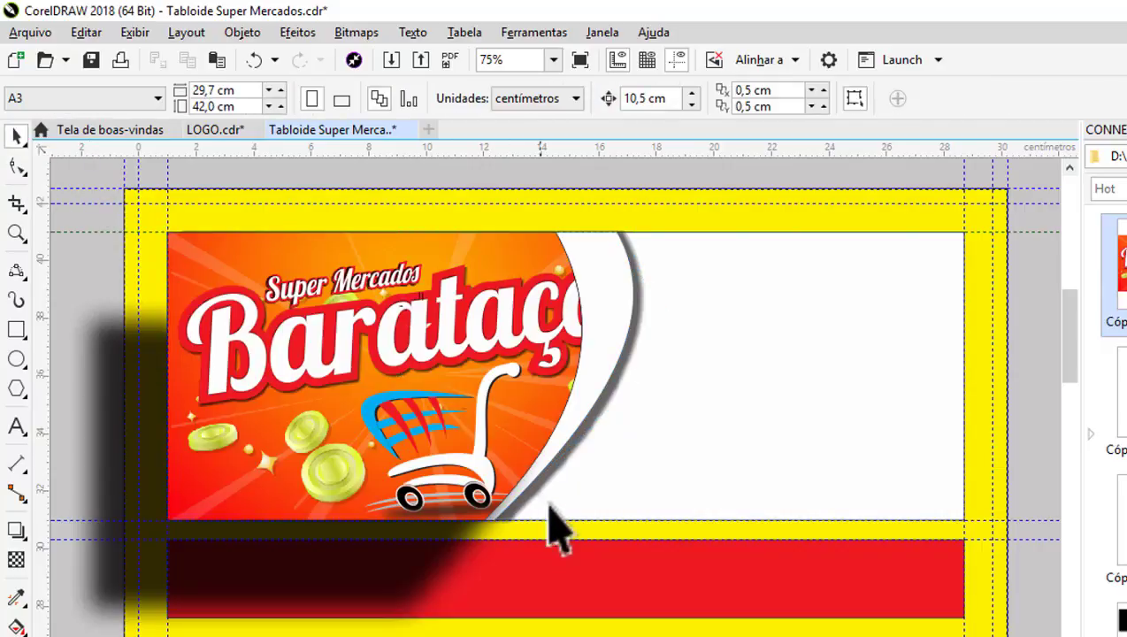
click(541, 492)
drag(543, 496, 527, 488)
click(584, 440)
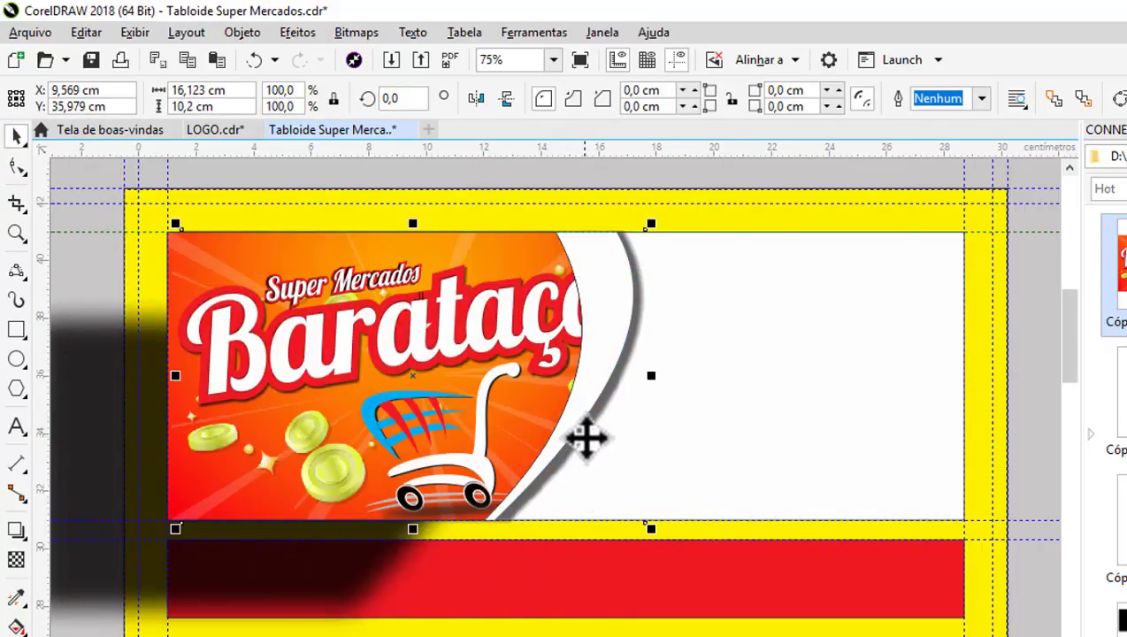
drag(584, 440, 611, 465)
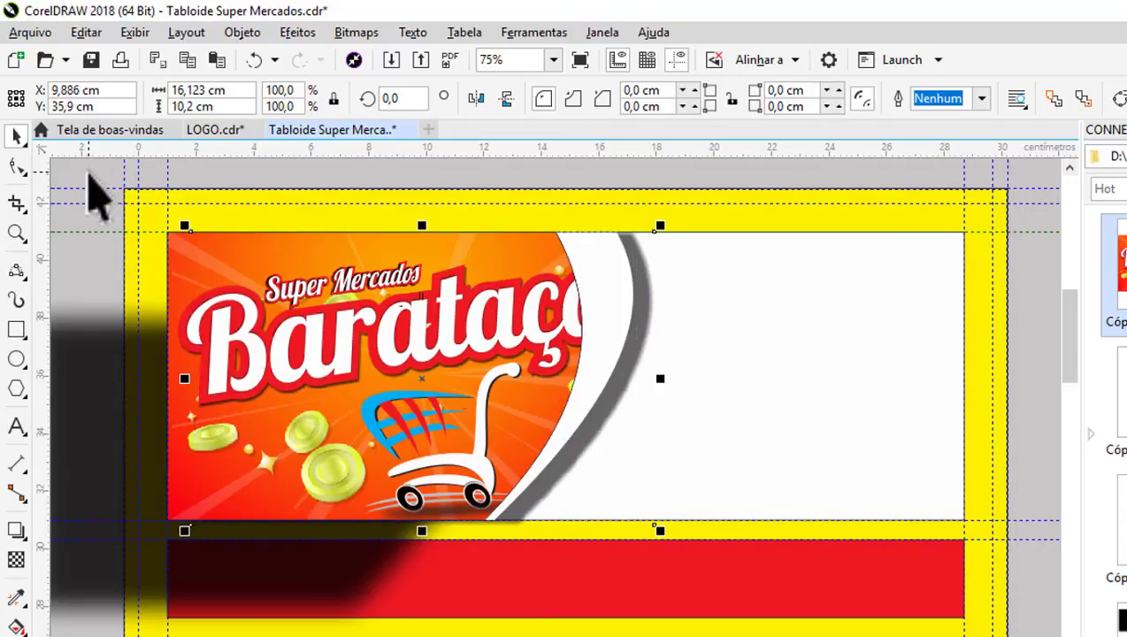
key(Escape)
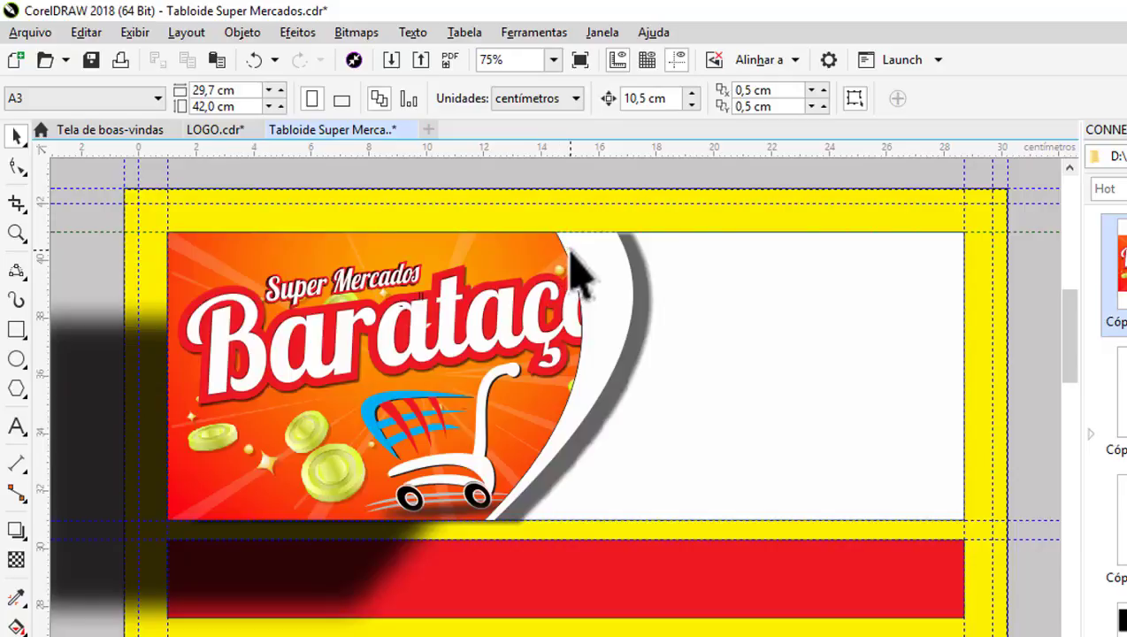
click(536, 251)
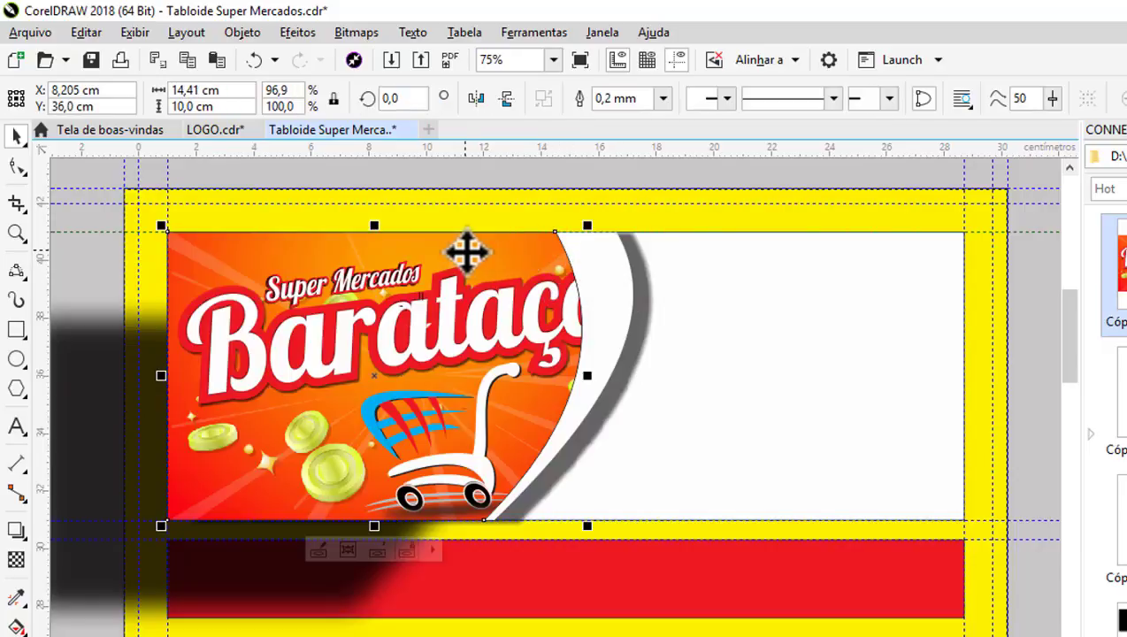
drag(467, 253, 496, 251)
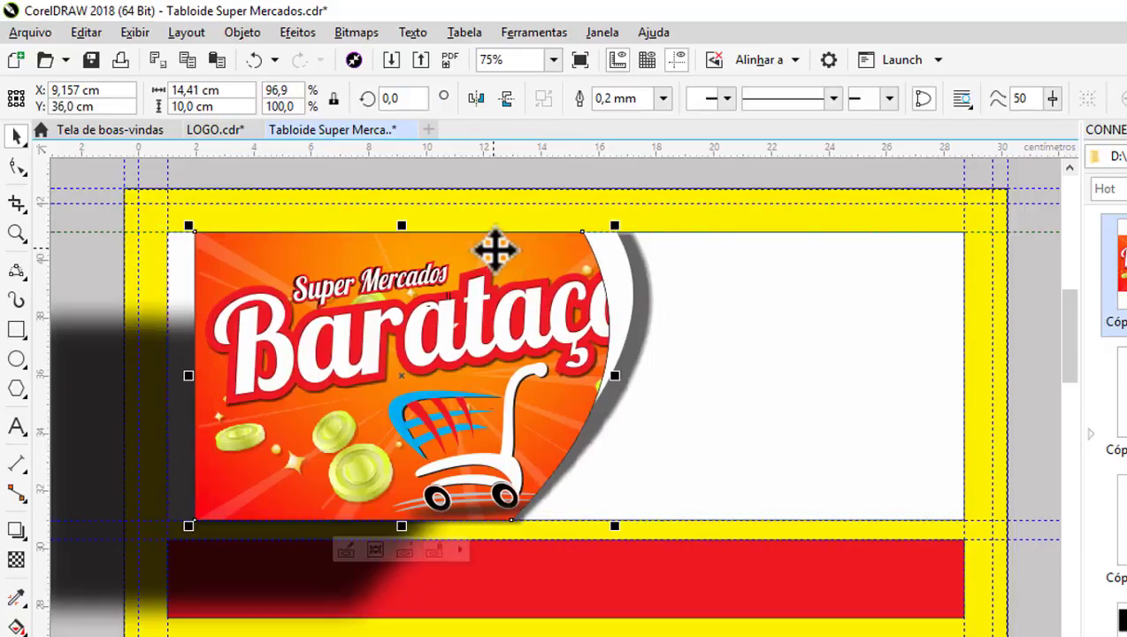
key(ctrl+z)
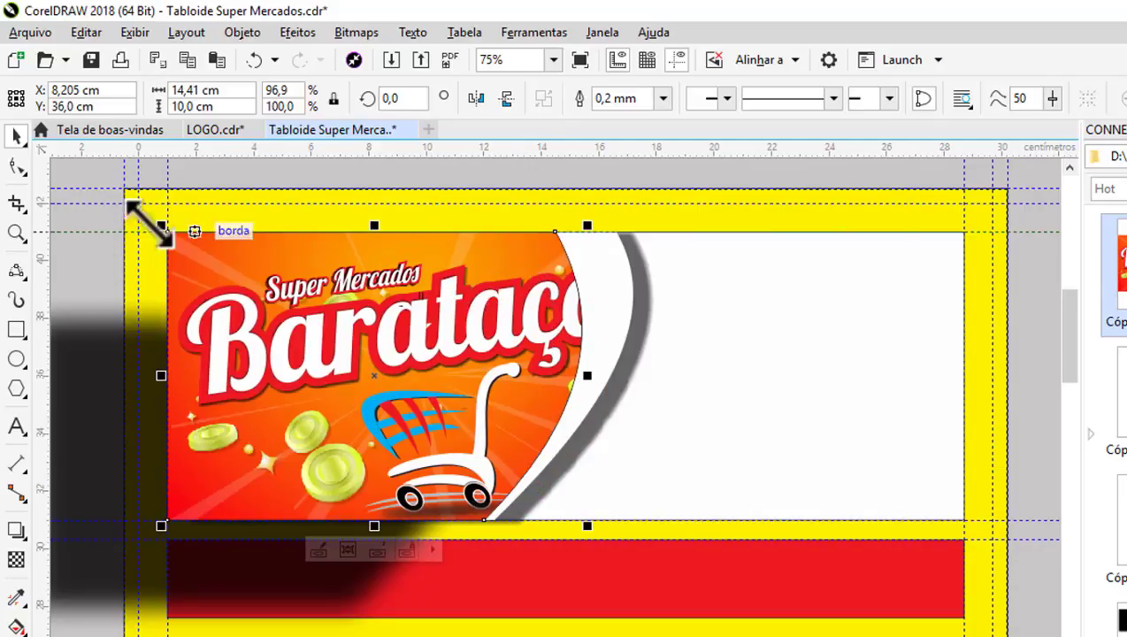
Select a node on the banner's curve, then clear the selection.
click(17, 165)
click(554, 233)
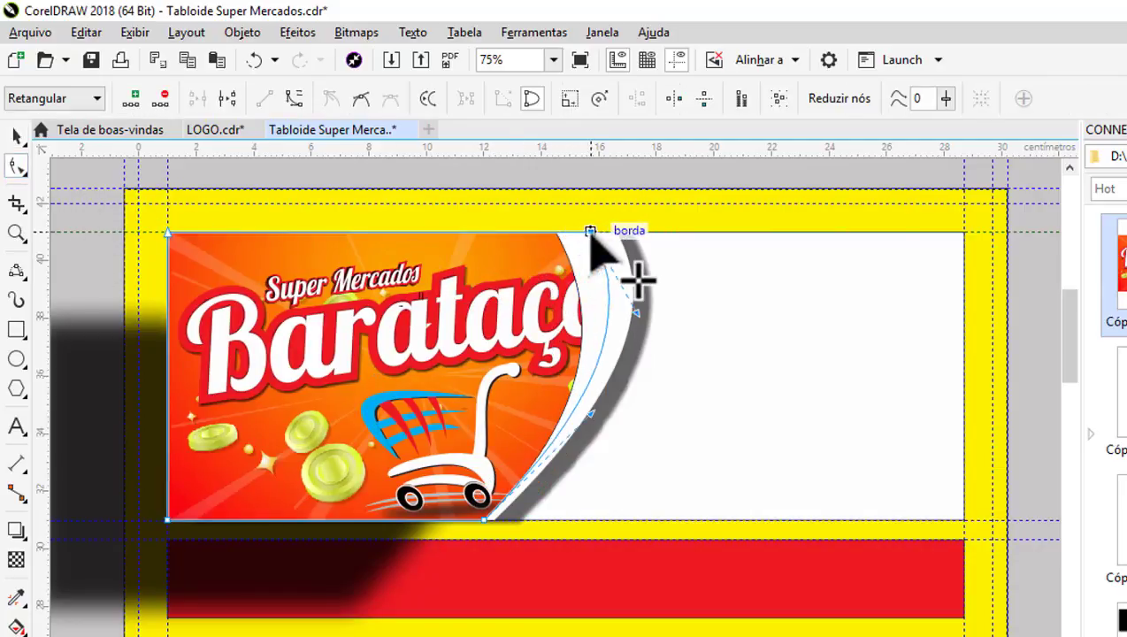
key(space)
scroll(643, 284, down, 2)
click(390, 239)
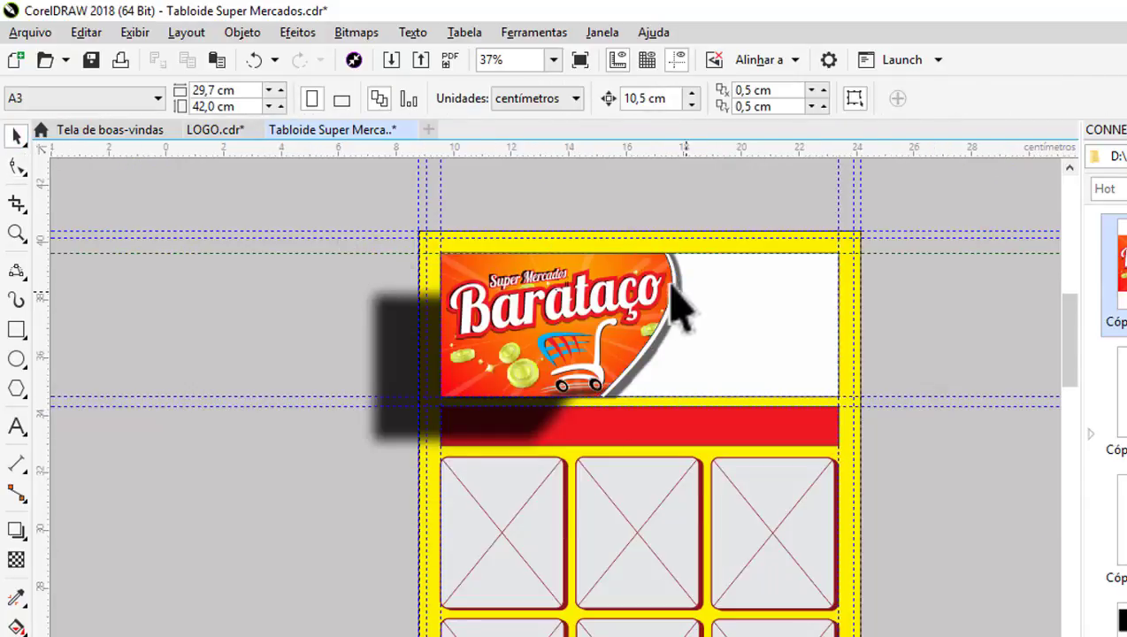
scroll(645, 274, up, 4)
scroll(641, 270, down, 1)
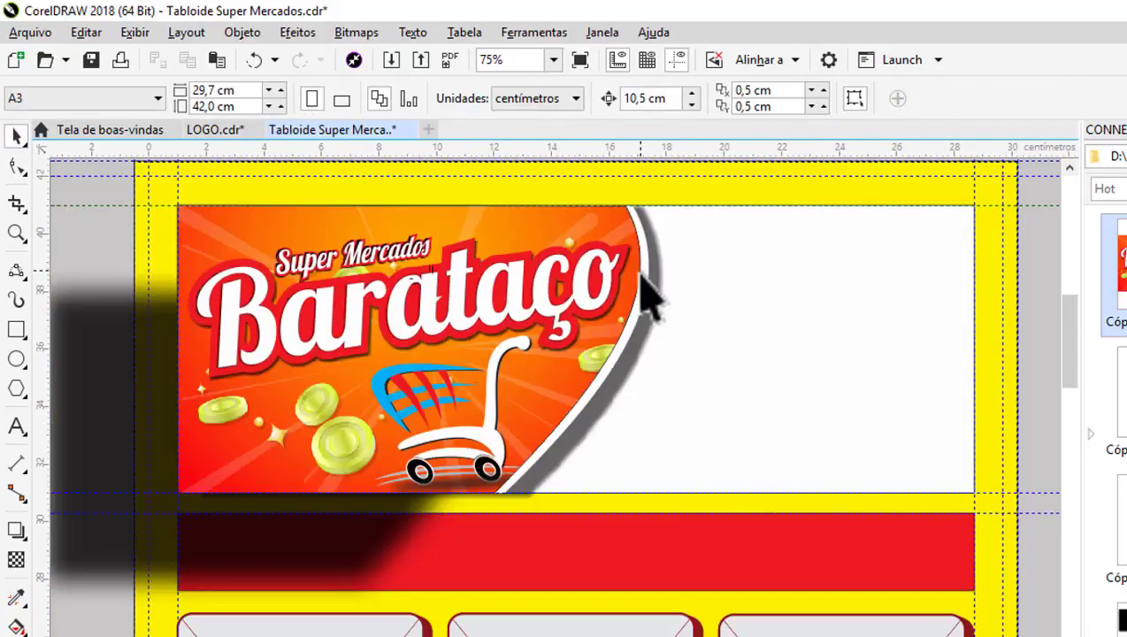
scroll(593, 431, down, 1)
Drag the dark shadow up-right back behind the Barataço banner.
click(357, 407)
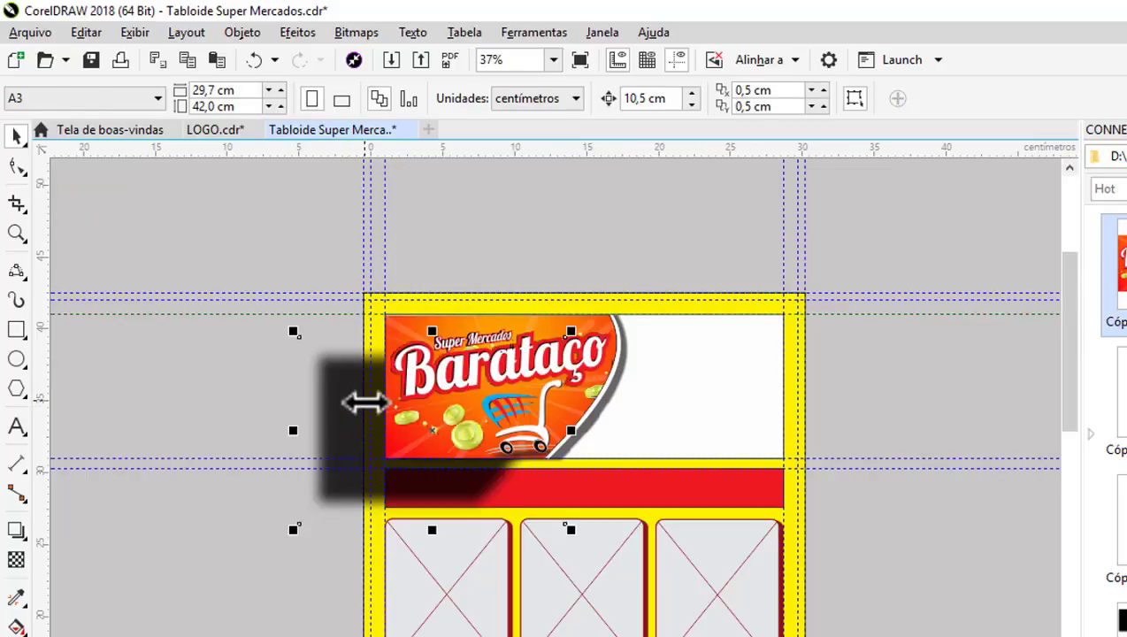
scroll(363, 400, up, 1)
drag(317, 420, 451, 320)
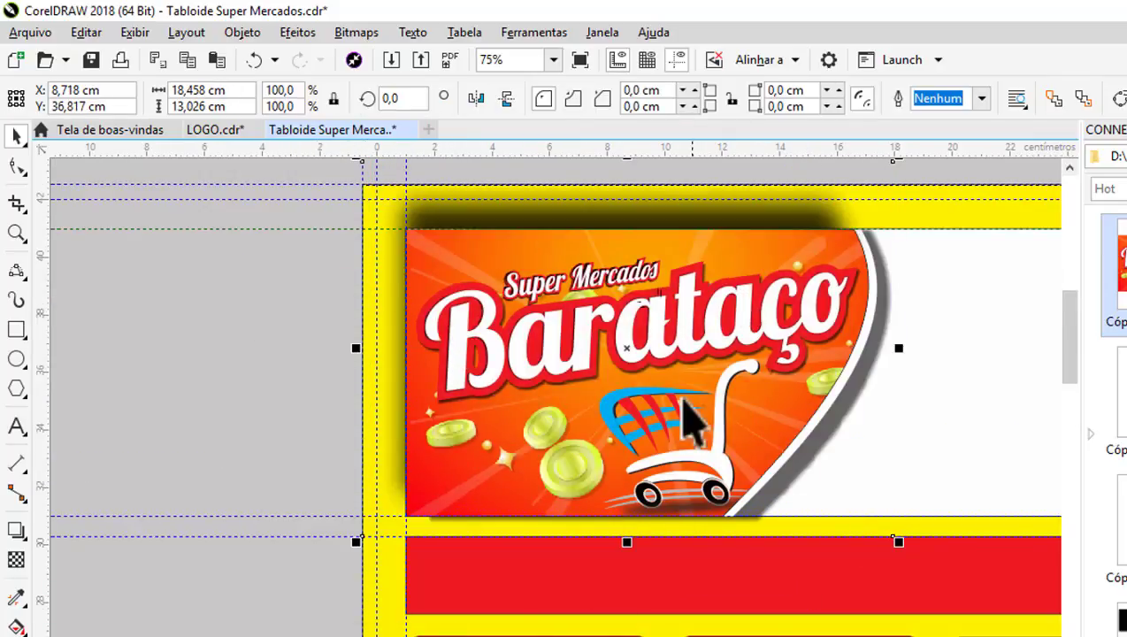
scroll(690, 423, down, 1)
key(z)
scroll(1028, 524, up, 1)
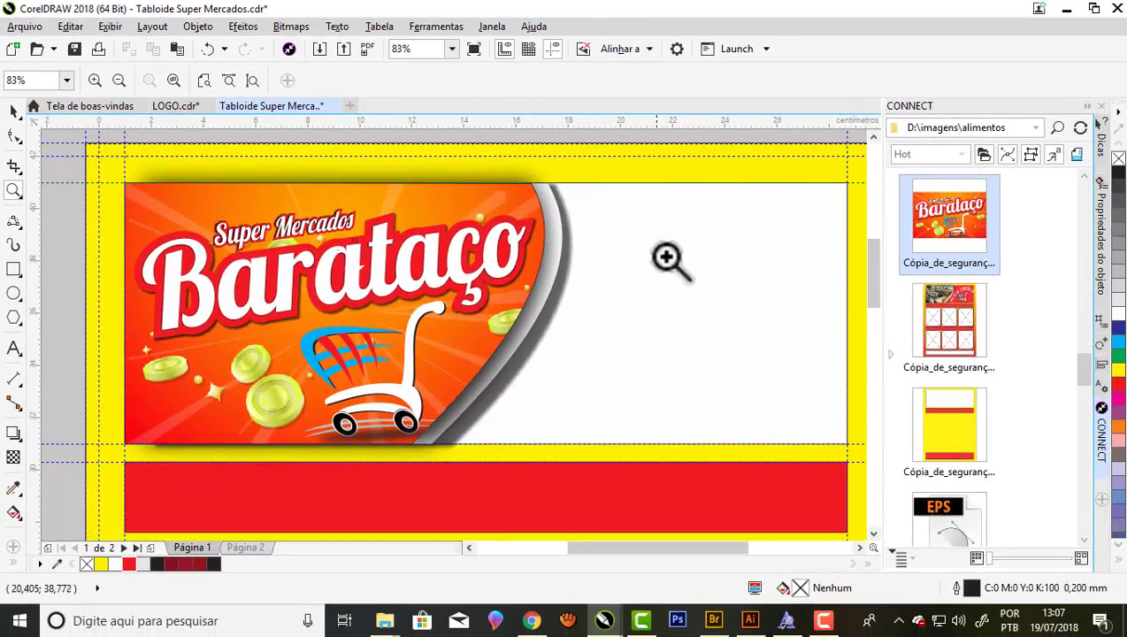
Drag local_store.jpg onto the page and PowerClip it inside the white banner frame.
drag(1089, 365, 1095, 432)
mouse_move(982, 398)
mouse_down()
mouse_move(574, 301)
mouse_move(602, 302)
mouse_up()
scroll(566, 264, down, 2)
scroll(640, 277, up, 2)
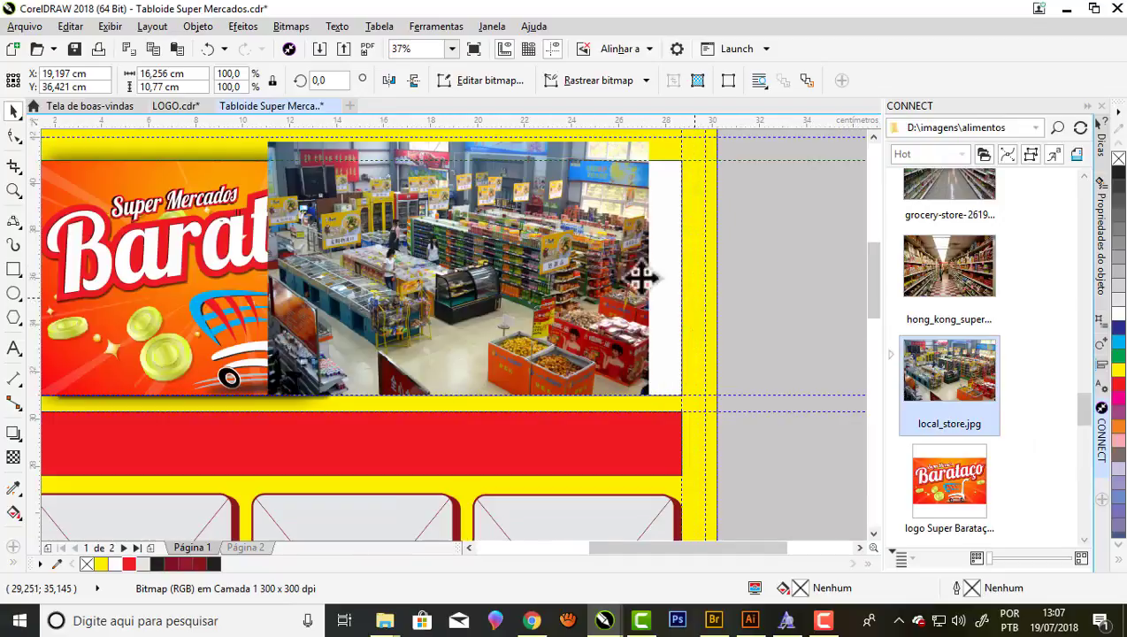
right_click(597, 310)
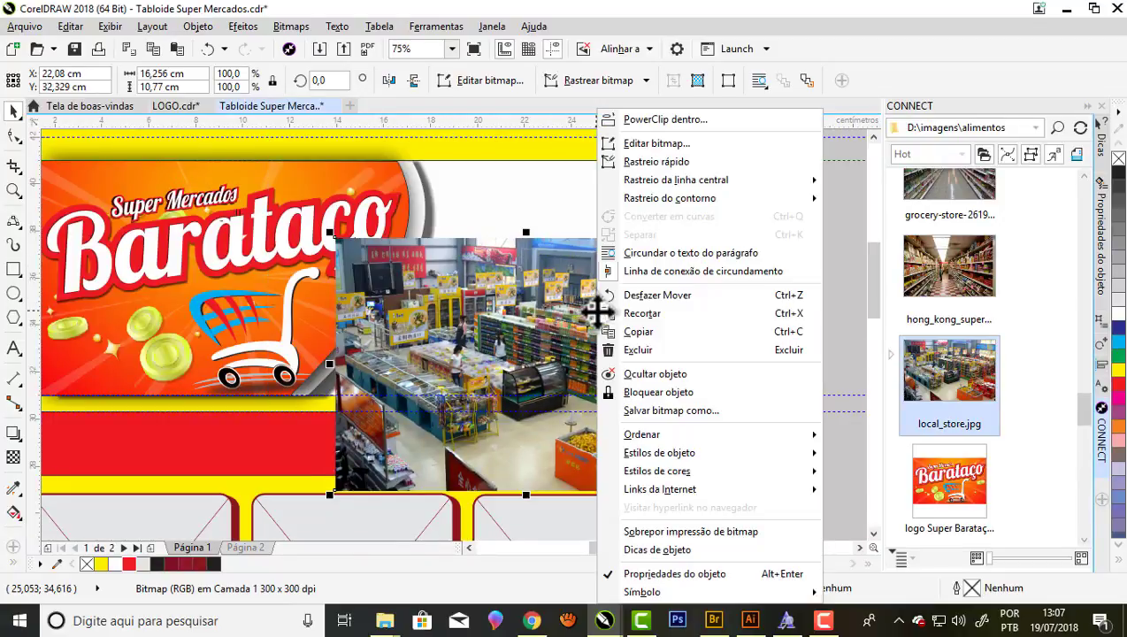
click(639, 117)
click(601, 168)
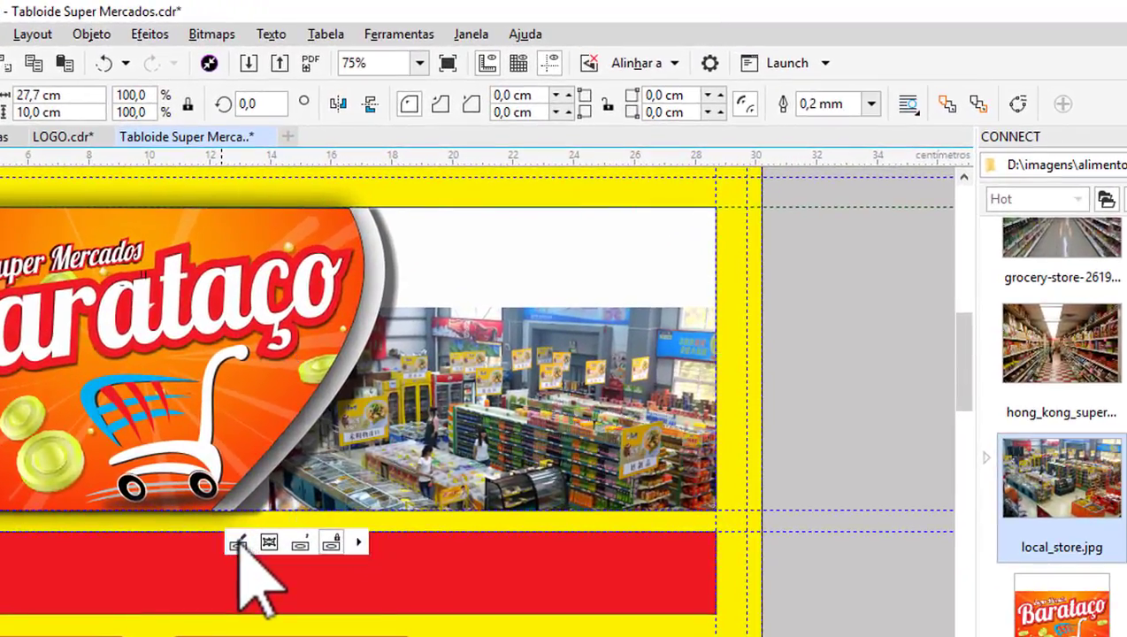
Nudge the supermarket photo slightly left and up inside the page 1 header frame.
click(311, 421)
mouse_move(460, 427)
mouse_down()
mouse_move(462, 347)
mouse_move(447, 303)
mouse_up()
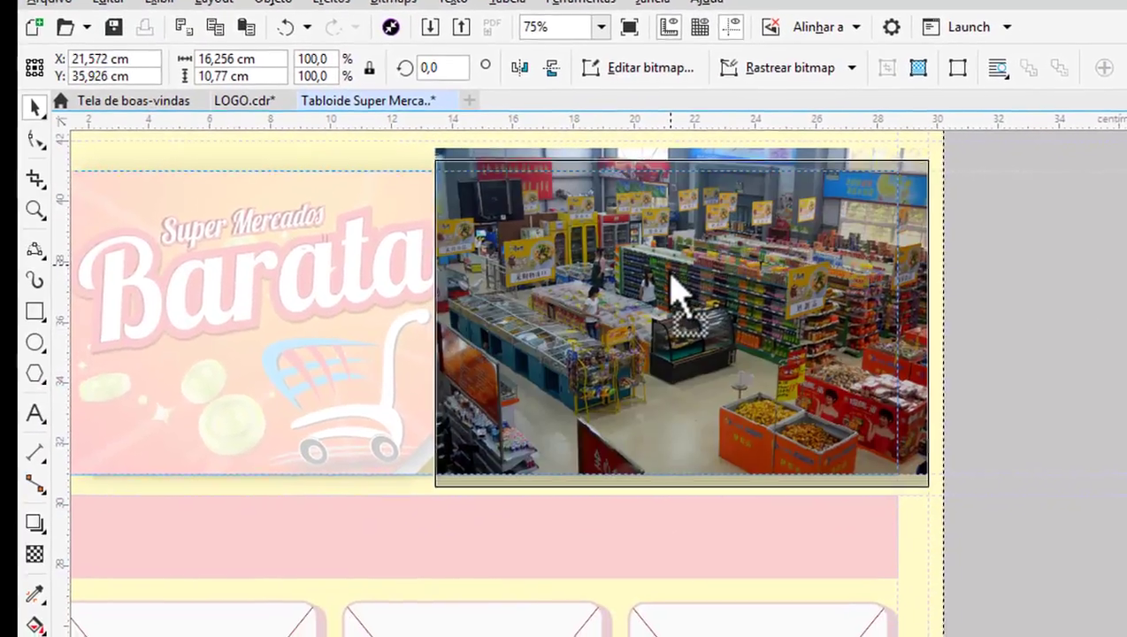
scroll(823, 261, up, 2)
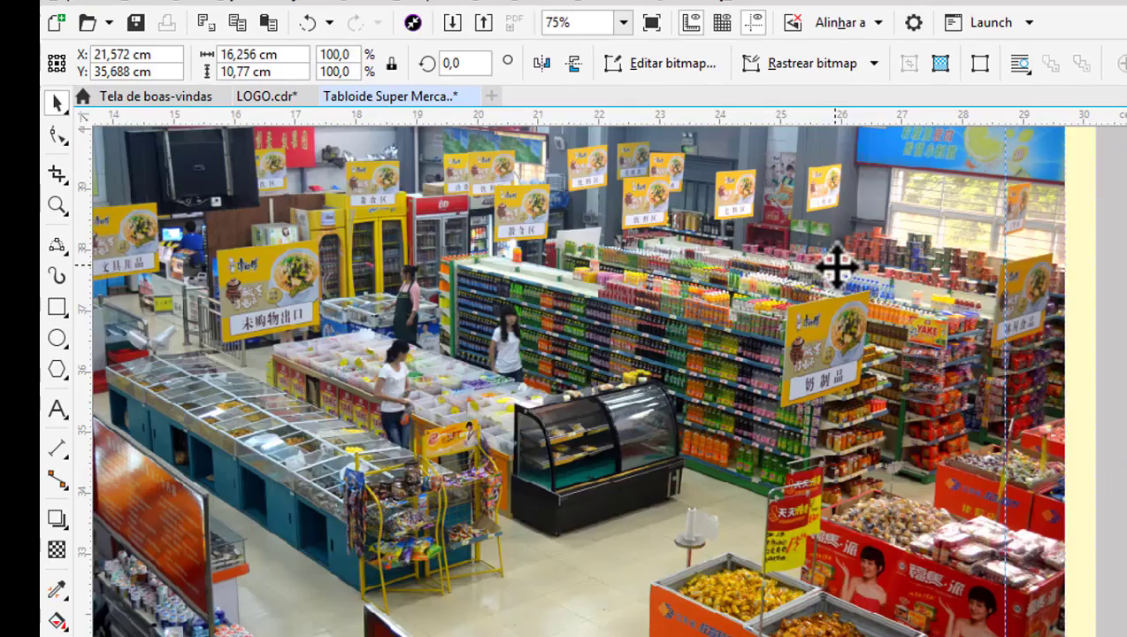
scroll(847, 276, down, 2)
drag(853, 283, 840, 294)
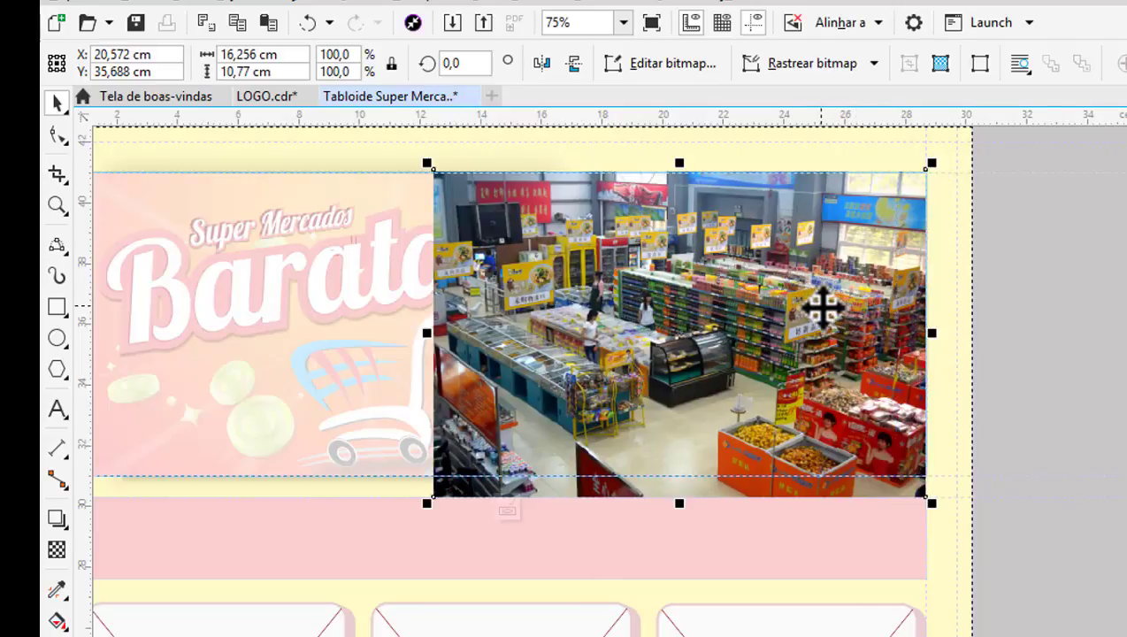
drag(823, 307, 826, 286)
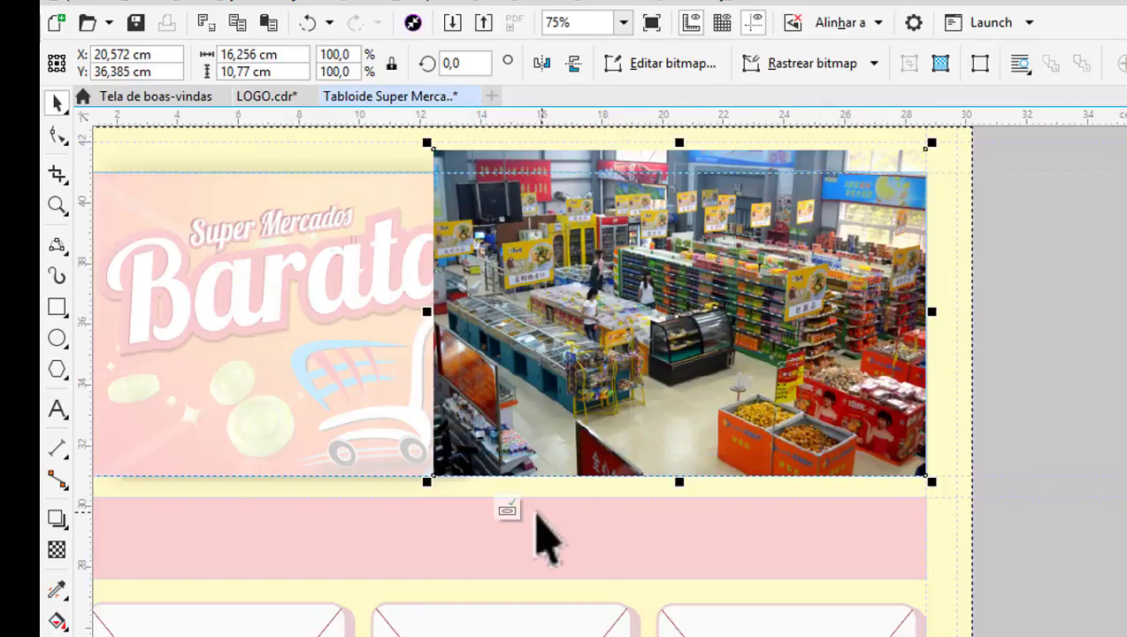
Finish the PowerClip edit, deselect the frame and zoom out to view the page.
click(508, 512)
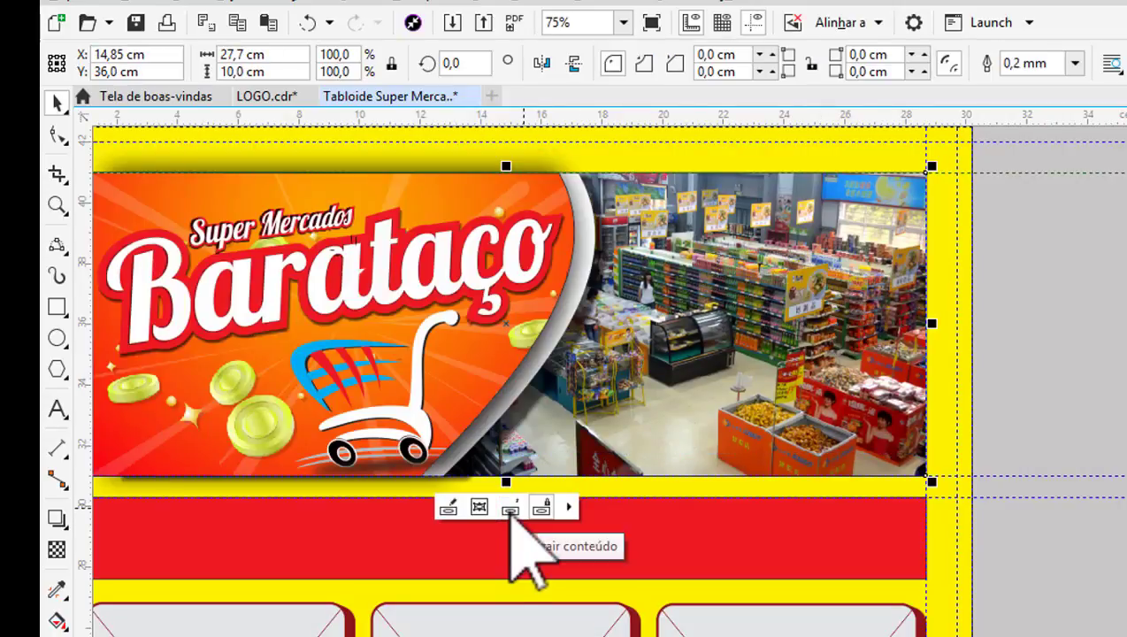
click(998, 427)
scroll(868, 290, down, 1)
scroll(753, 278, up, 1)
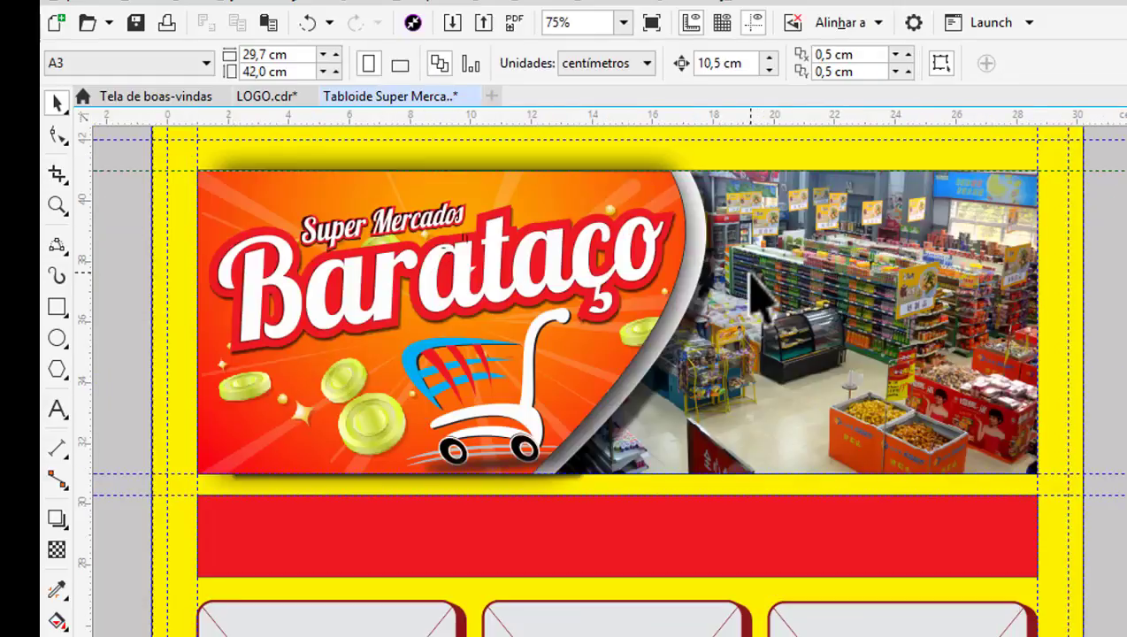
scroll(753, 278, down, 1)
scroll(699, 354, down, 1)
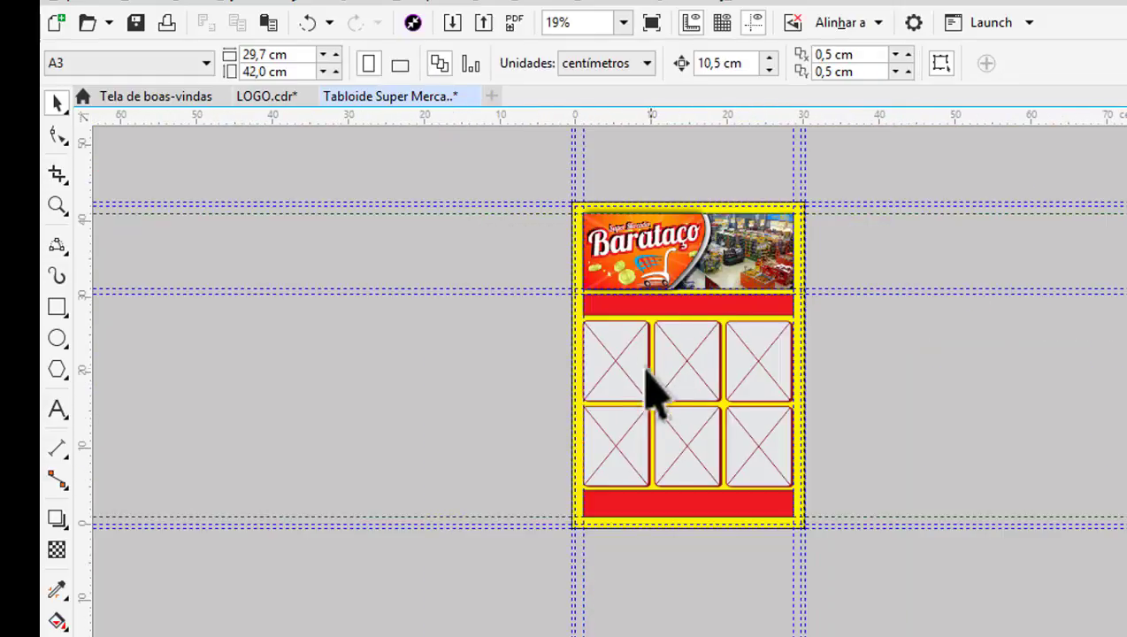
scroll(683, 292, up, 1)
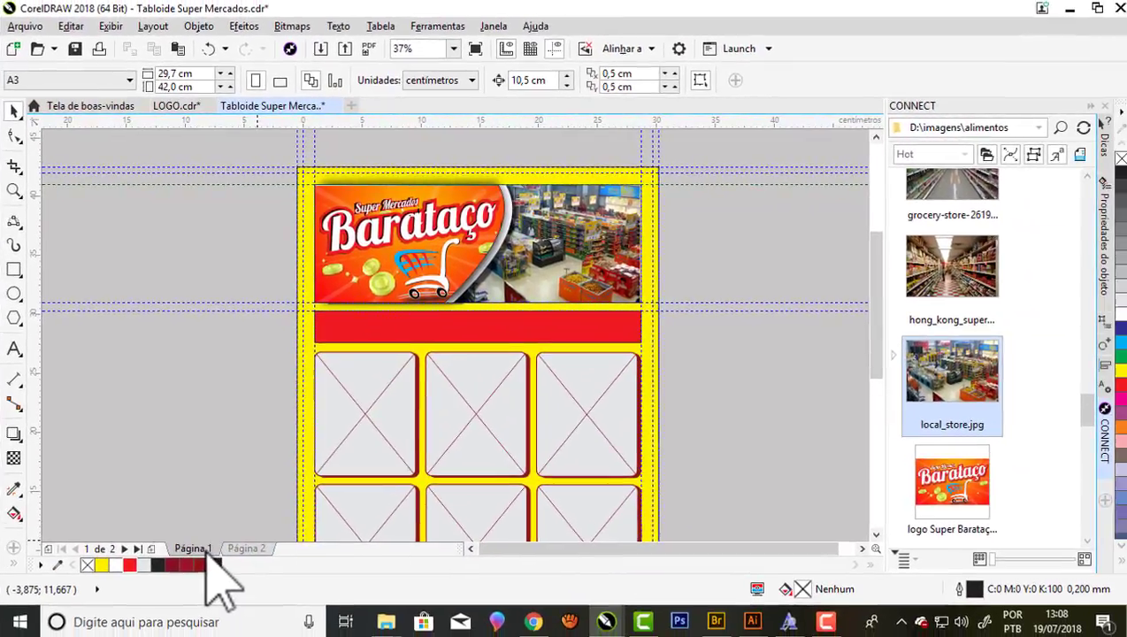
On page 2, ungroup the header group into its five objects.
click(228, 545)
scroll(442, 188, up, 1)
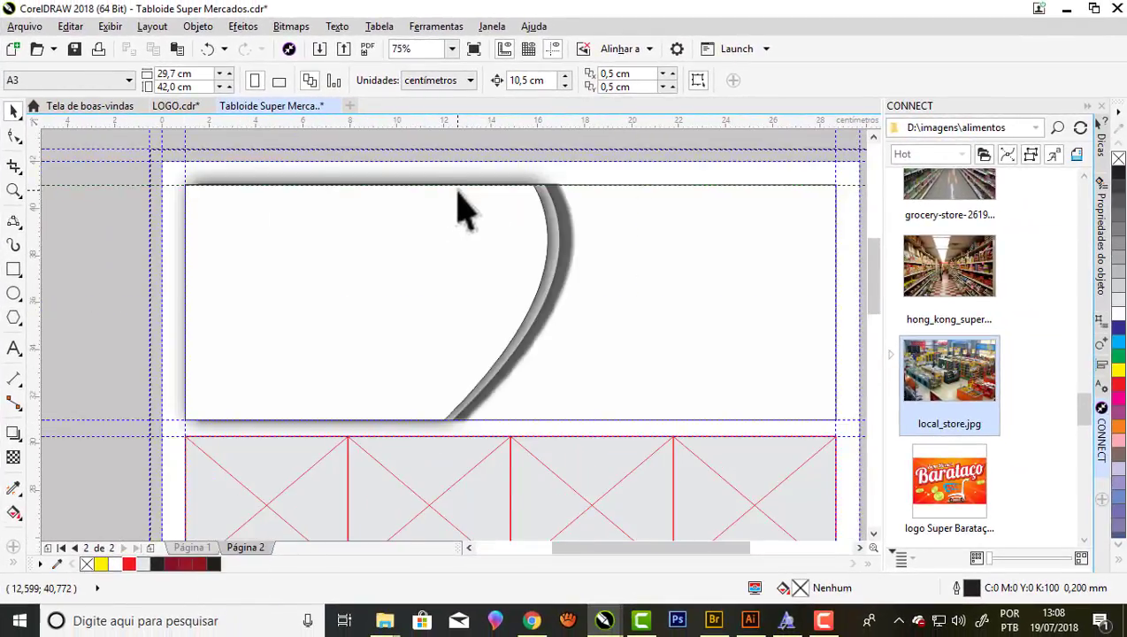
scroll(459, 192, down, 1)
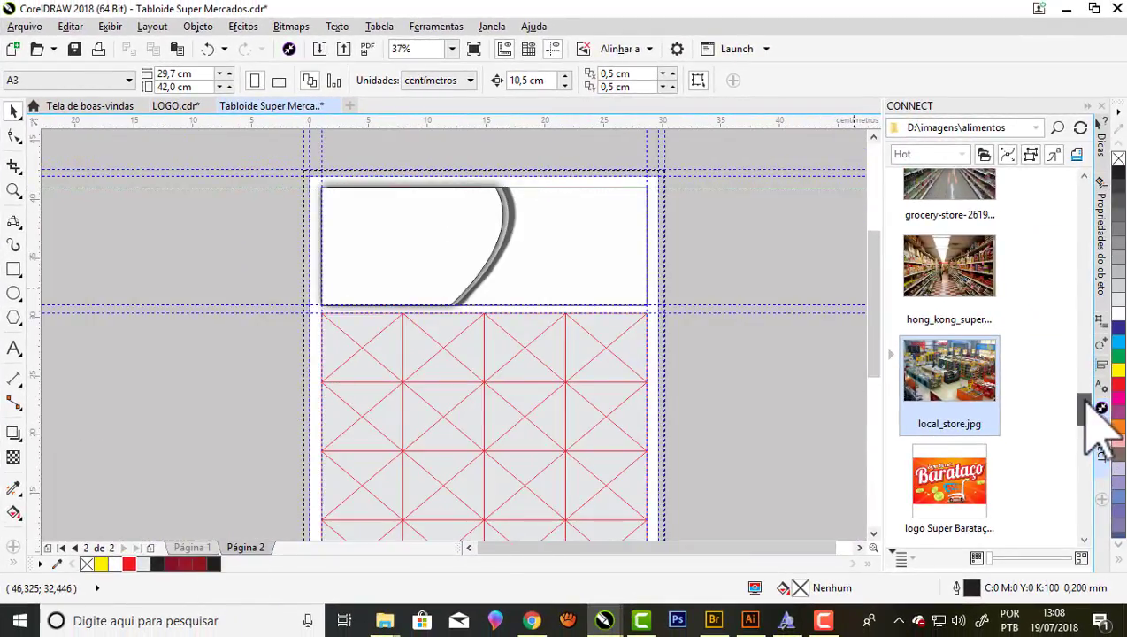
scroll(1097, 434, down, 5)
click(475, 228)
right_click(475, 228)
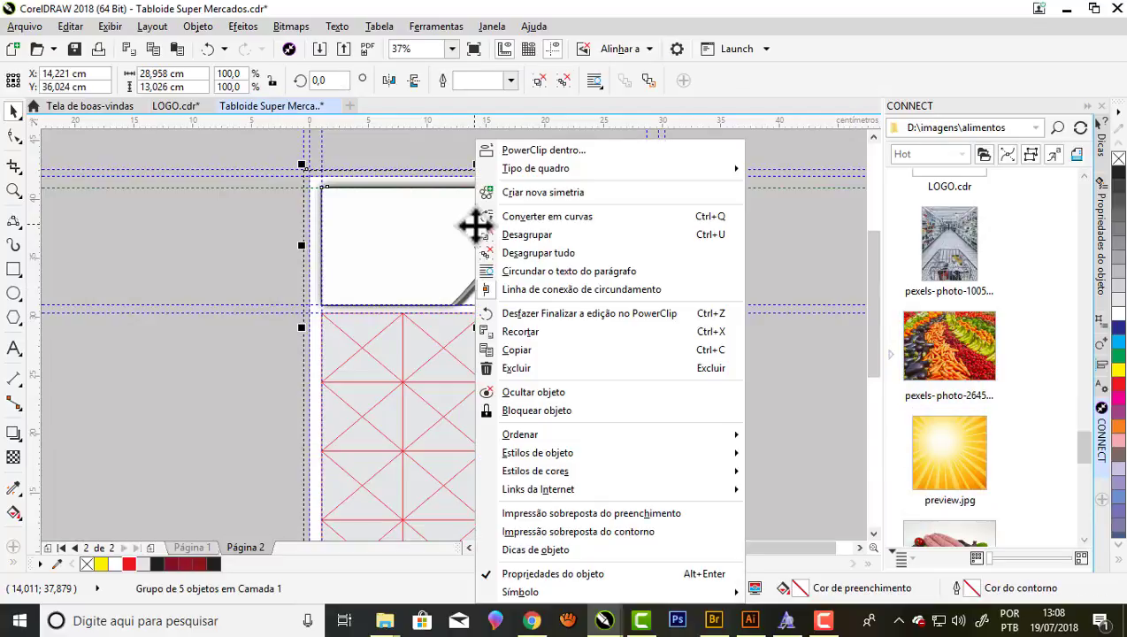
click(542, 235)
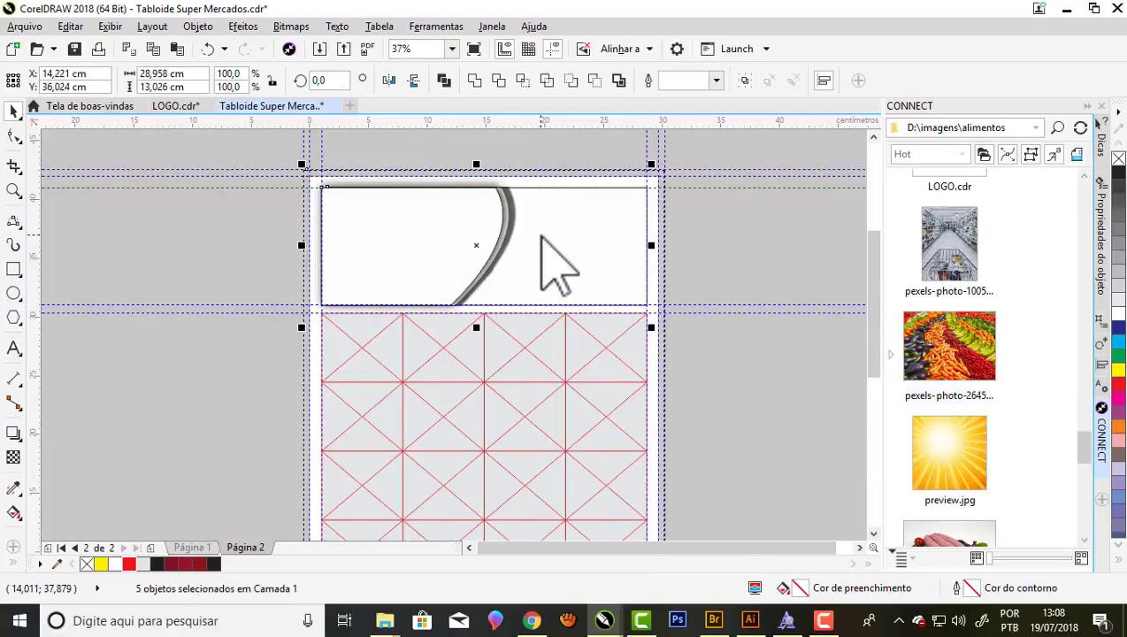
Place the vegetables photo in the curved left frame and the meat photo in the right frame.
click(727, 270)
mouse_move(950, 347)
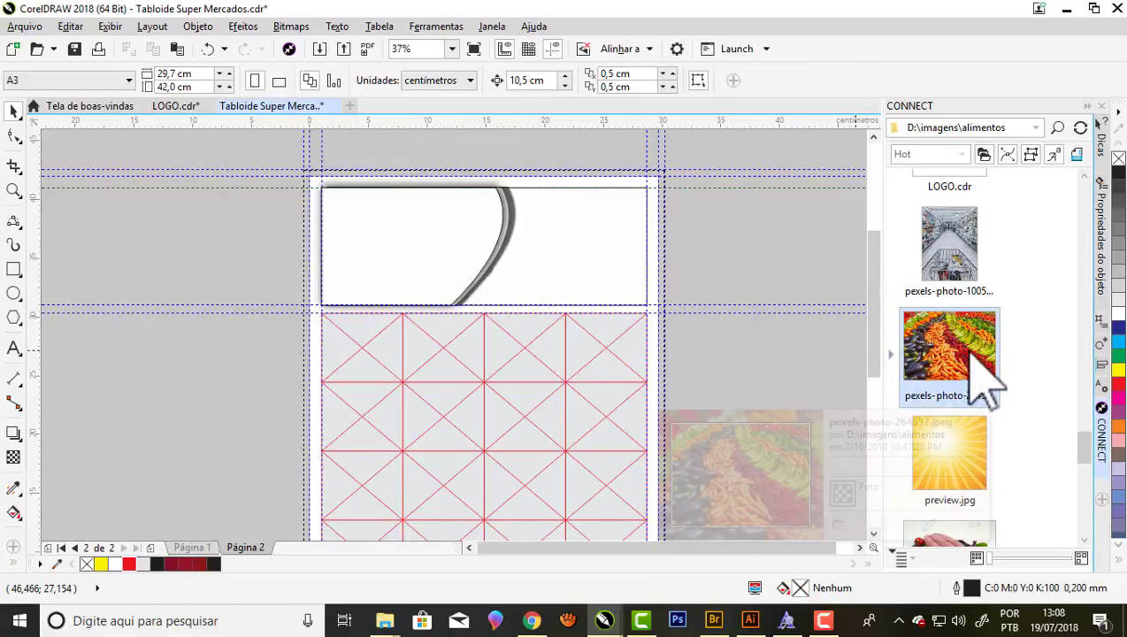
drag(937, 370, 520, 464)
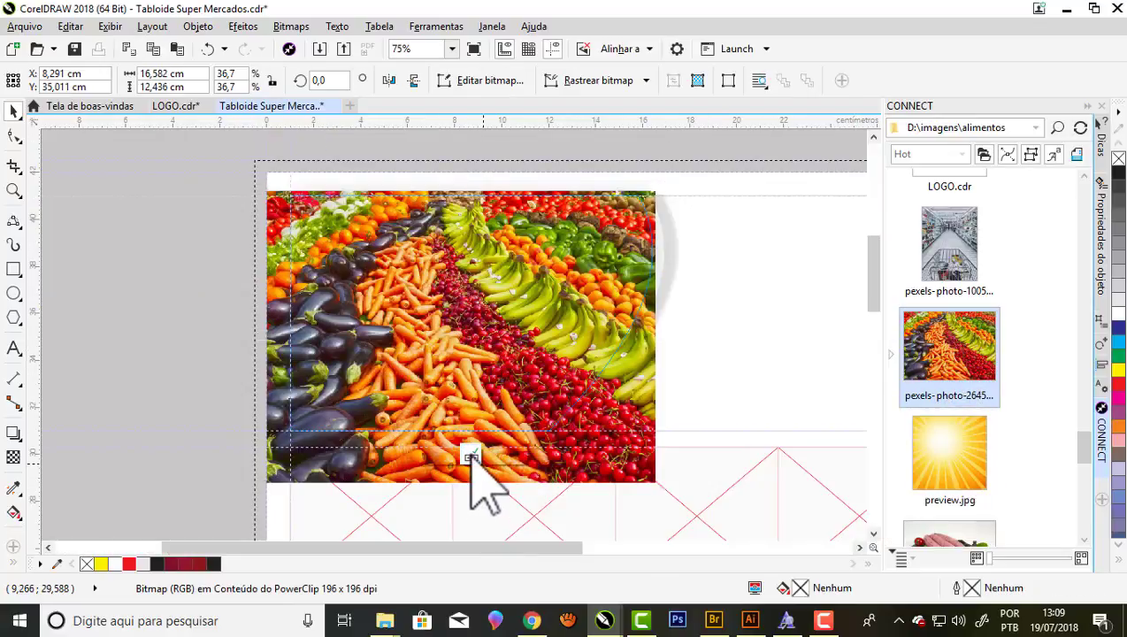
click(161, 303)
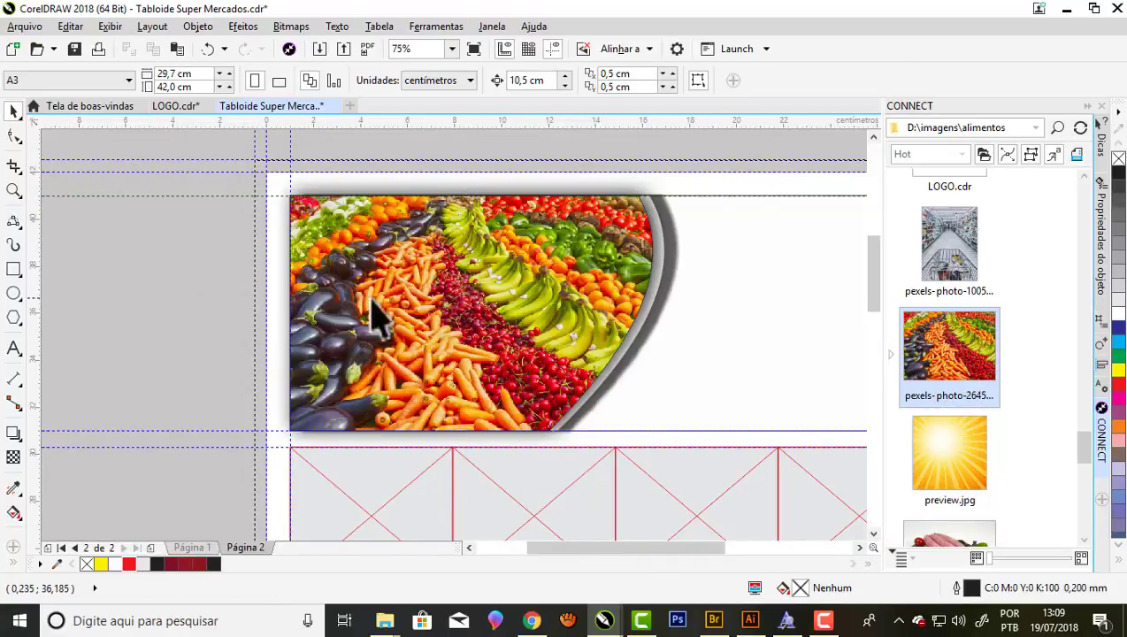
scroll(1084, 459, down, 2)
scroll(1083, 460, down, 2)
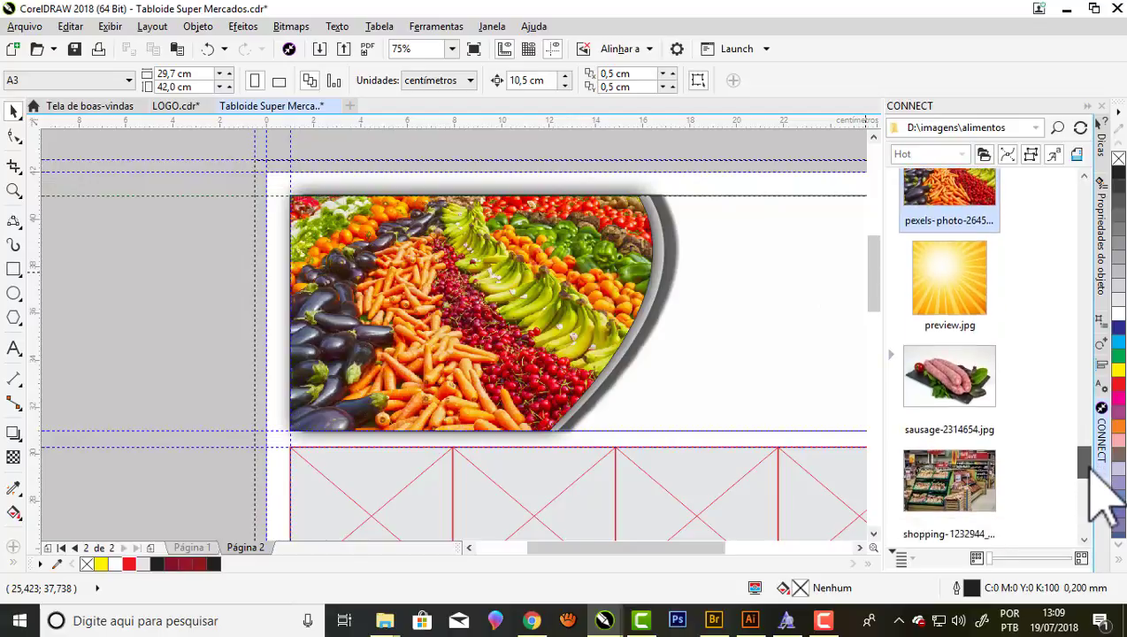
drag(949, 292, 387, 277)
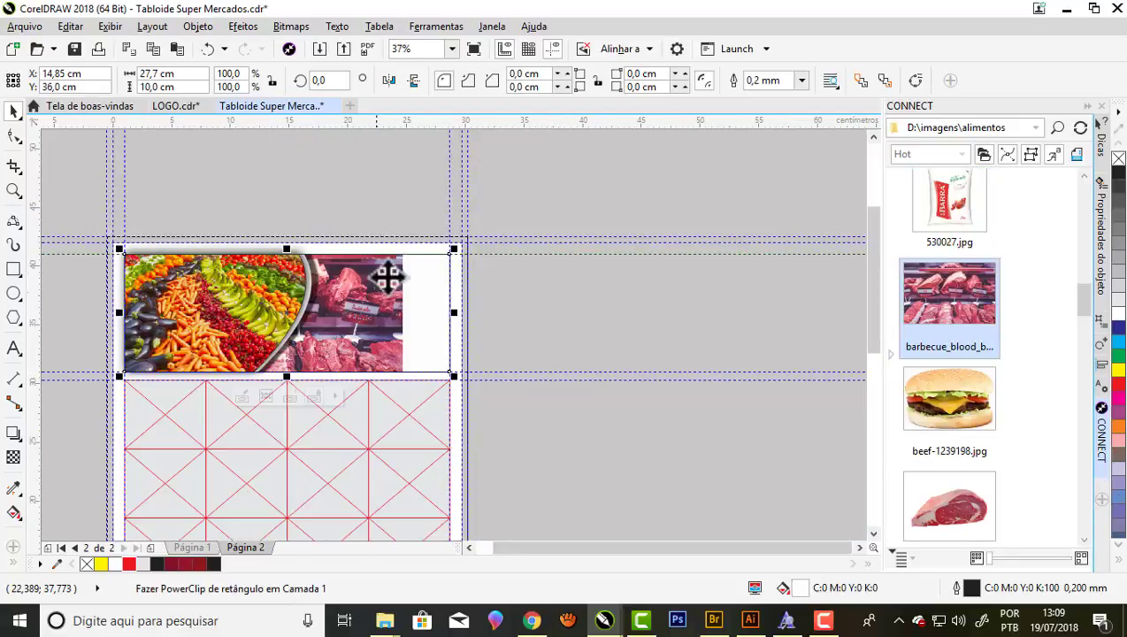
Shift the meat photo left inside its right header frame using drags and Left-arrow nudges.
click(240, 396)
scroll(250, 315, up, 2)
scroll(363, 296, up, 1)
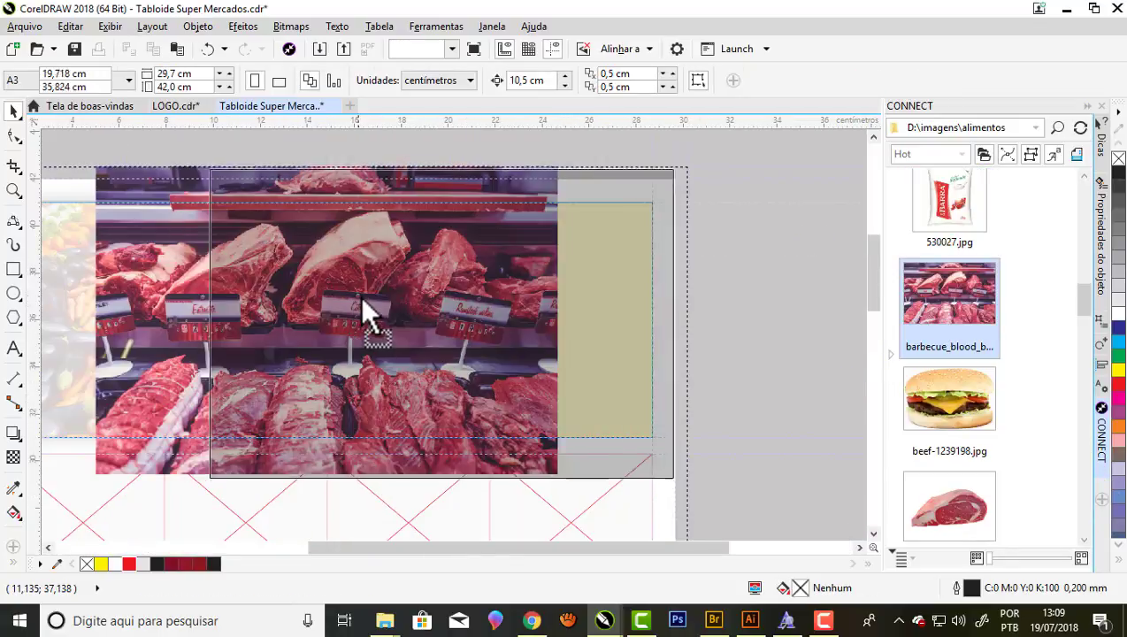
click(363, 298)
mouse_move(382, 289)
mouse_down()
mouse_move(412, 291)
mouse_move(417, 256)
mouse_up()
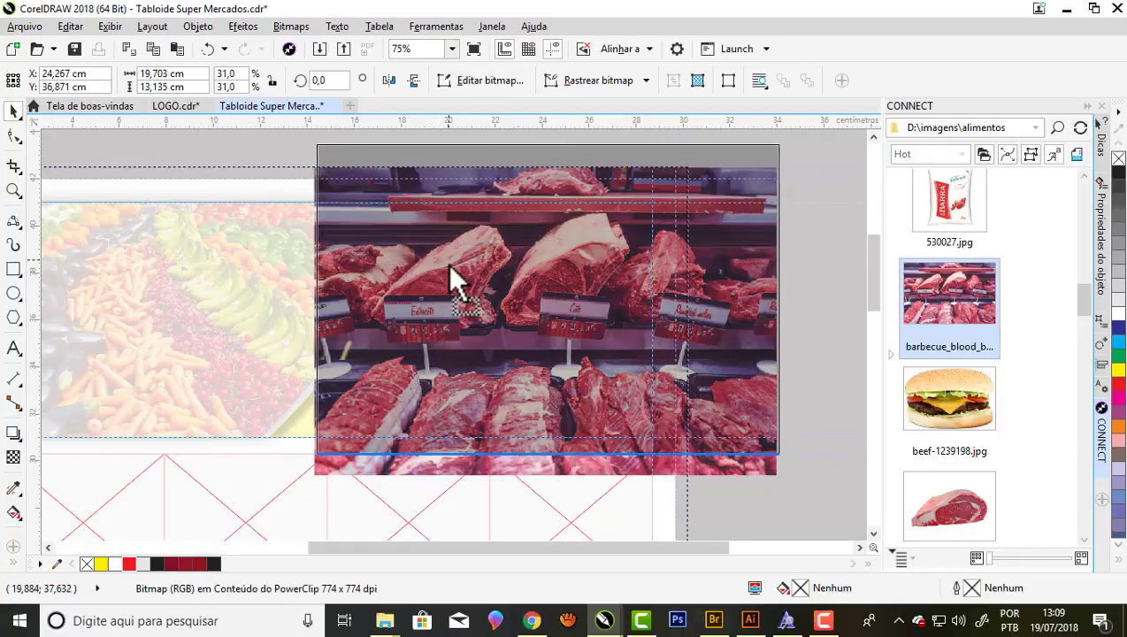
key(Left)
key(Left)
key(Left)
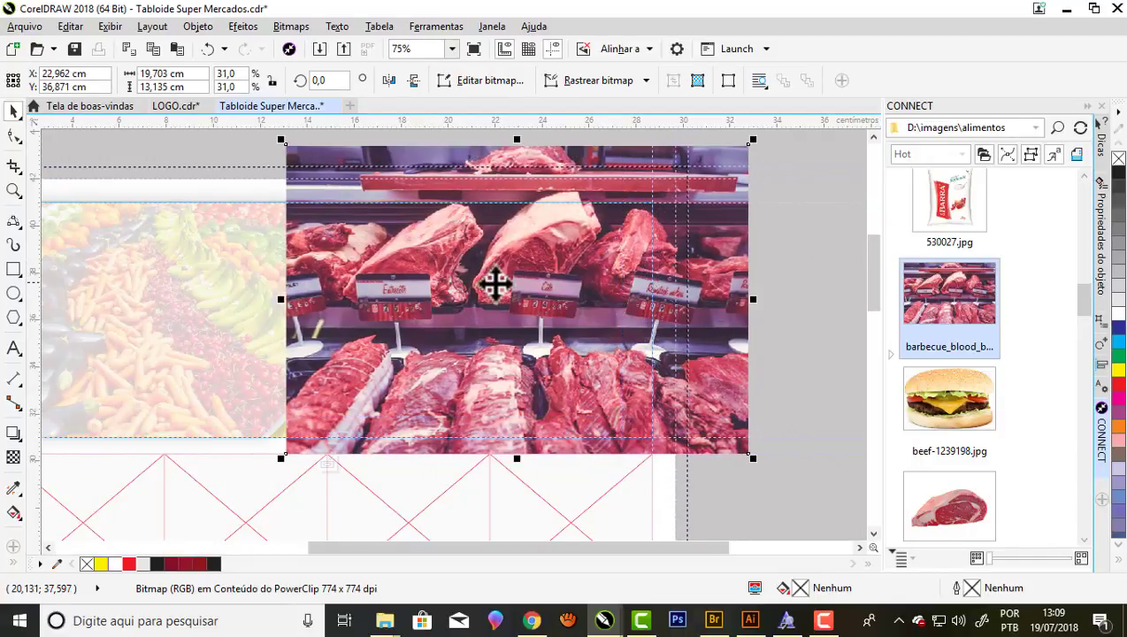
key(Left)
key(Left)
key(Left)
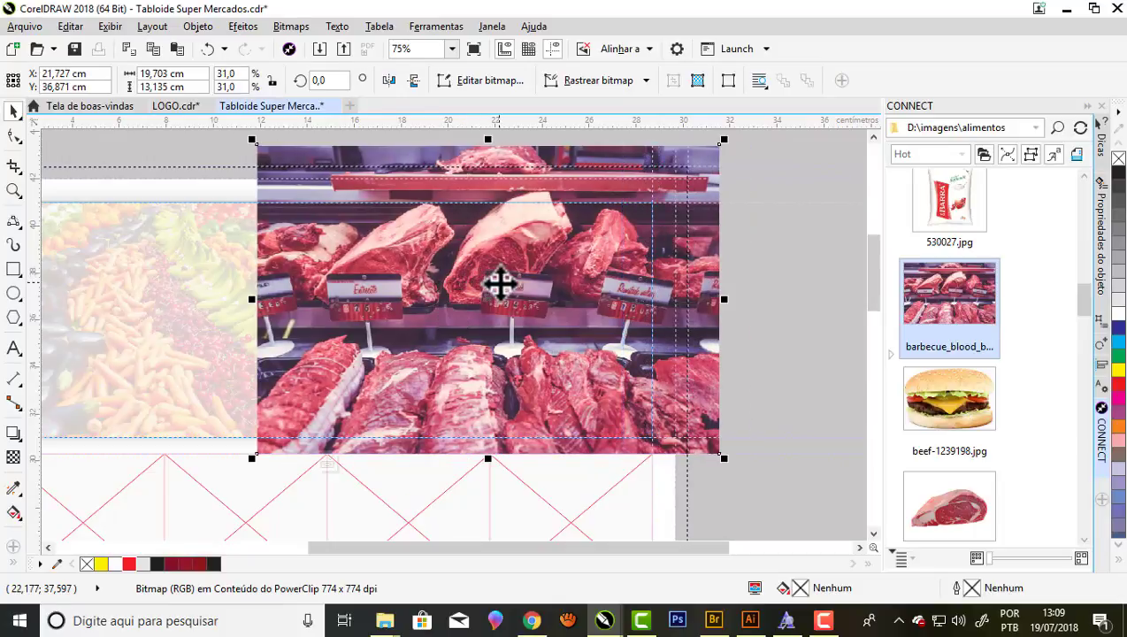
drag(500, 281, 477, 278)
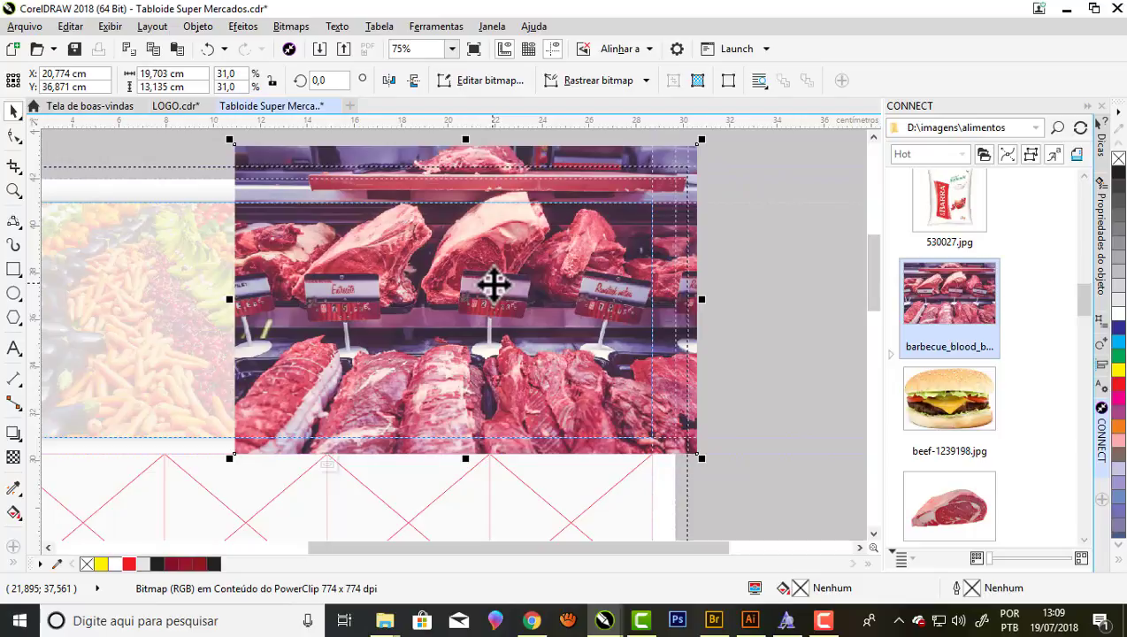
Finish editing the meat photo's PowerClip and deselect the header.
click(326, 462)
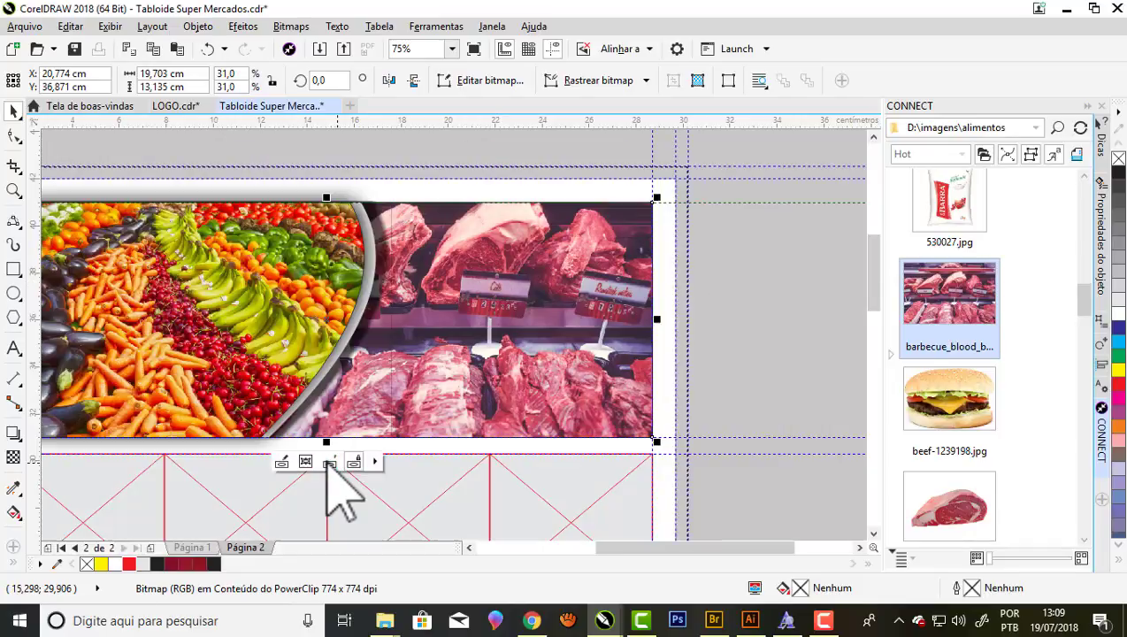
scroll(518, 263, down, 3)
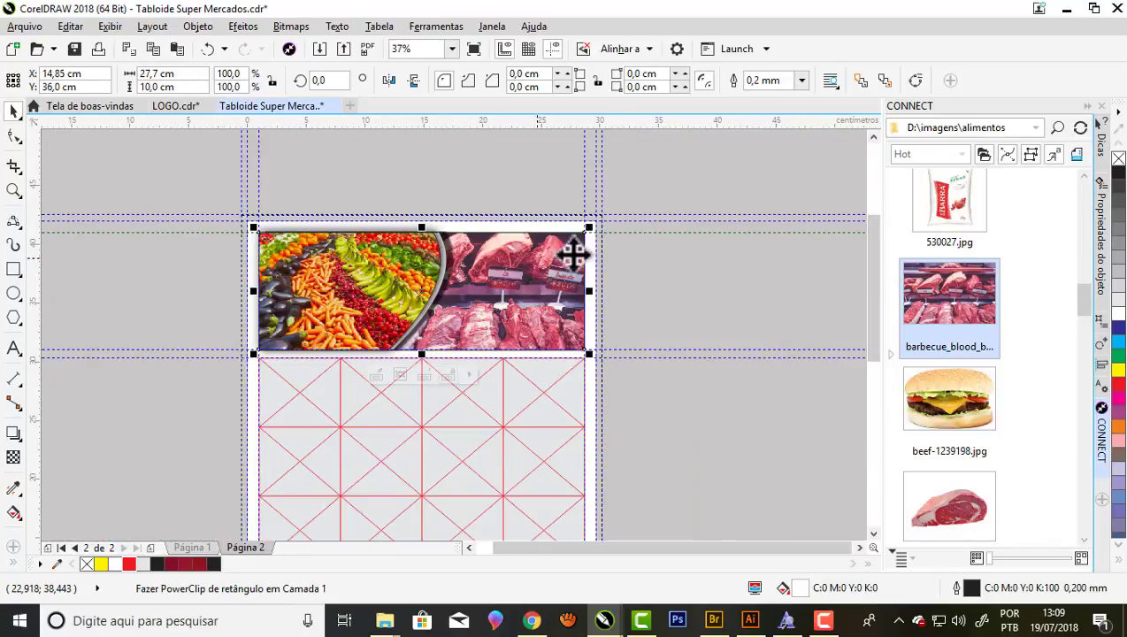
click(503, 214)
scroll(503, 214, down, 3)
scroll(458, 245, up, 3)
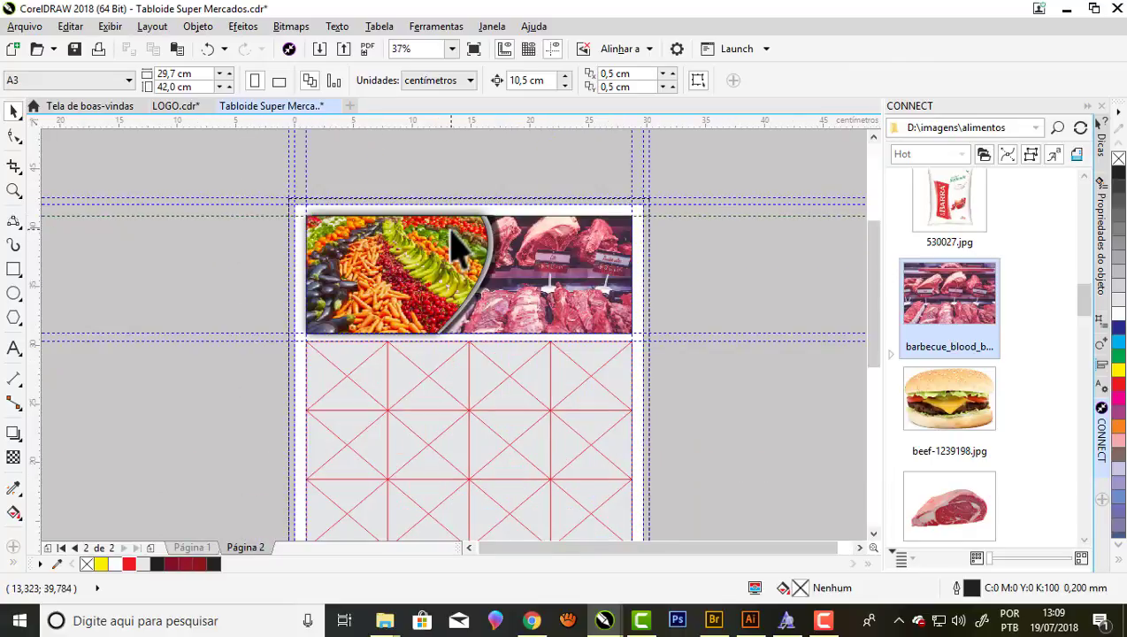
scroll(458, 244, up, 3)
scroll(400, 231, down, 2)
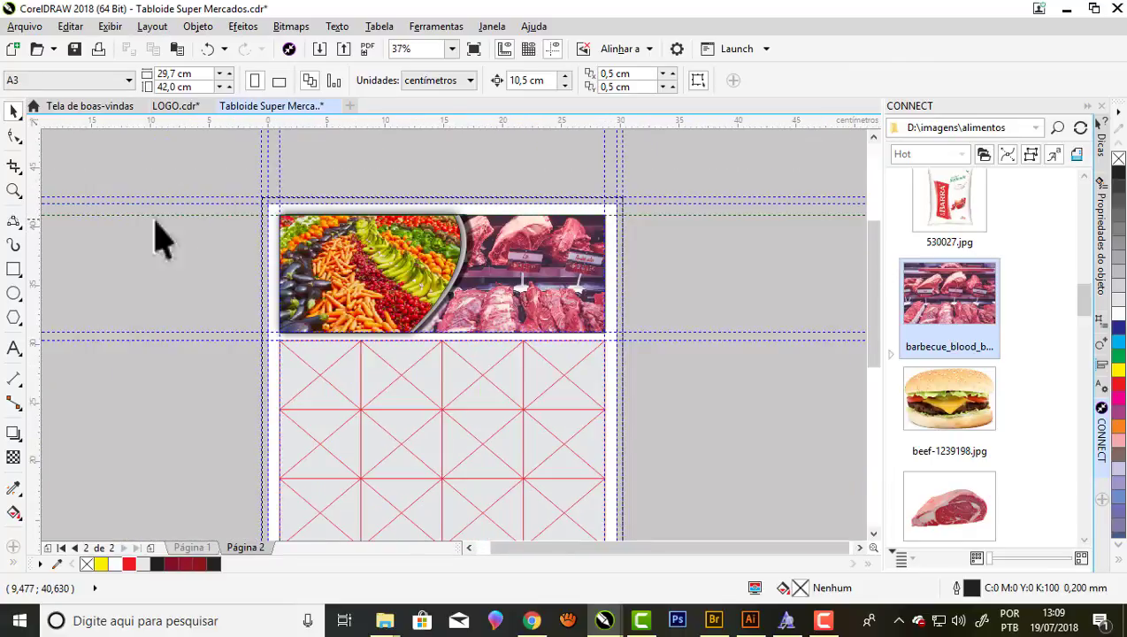
Draw a thin rectangle spanning the top of the page 2 header photos.
click(13, 272)
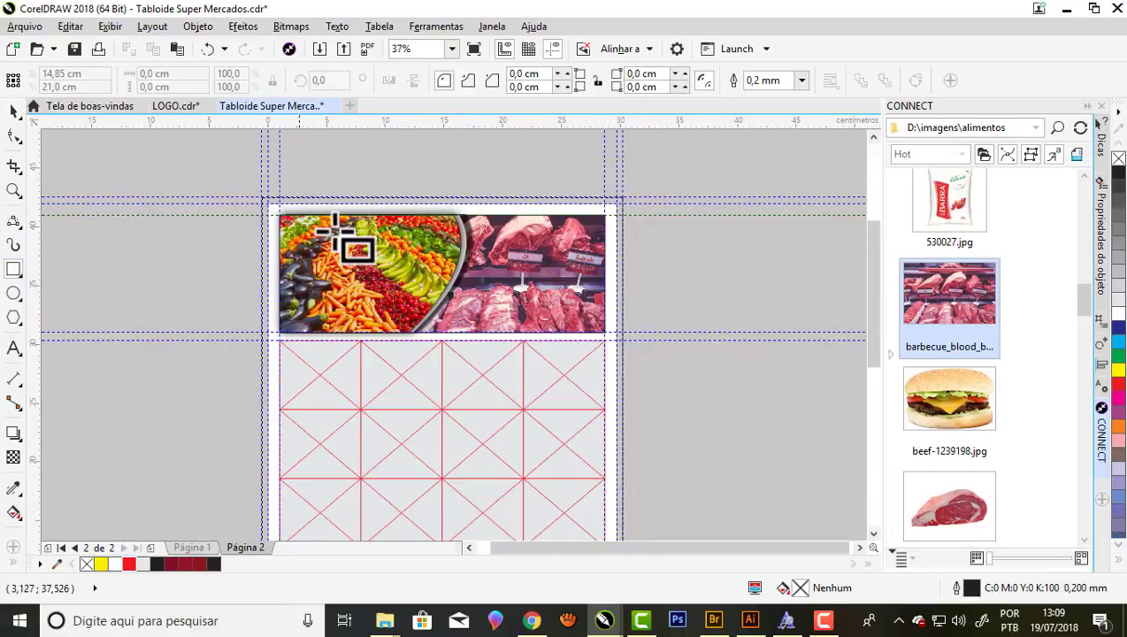
scroll(336, 223, up, 2)
scroll(320, 219, down, 2)
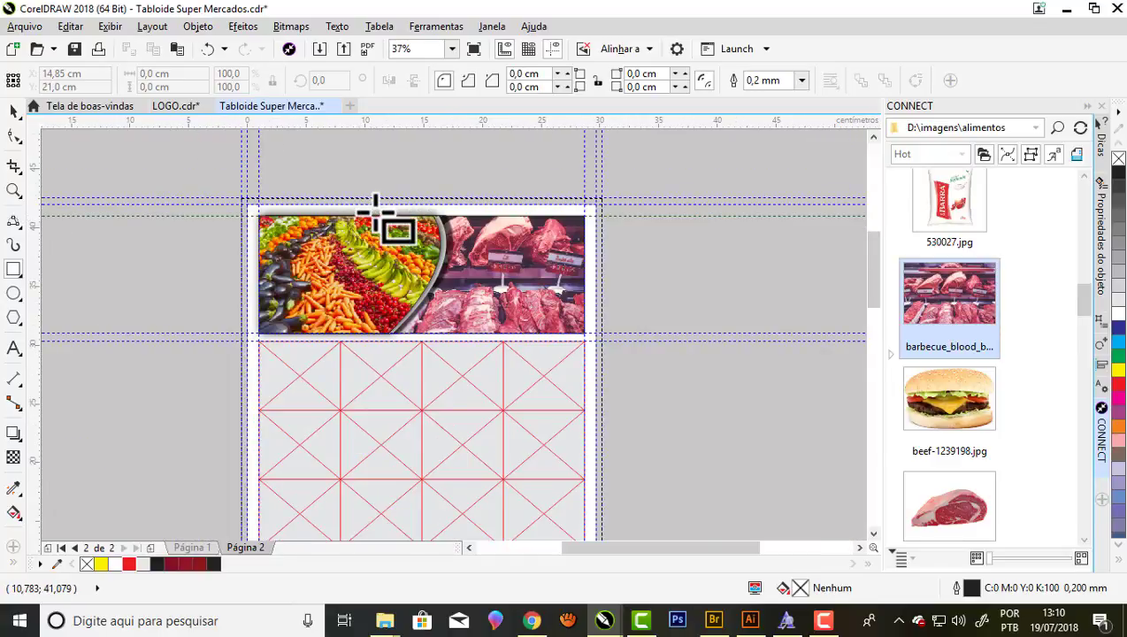
scroll(371, 221, up, 2)
drag(155, 231, 742, 268)
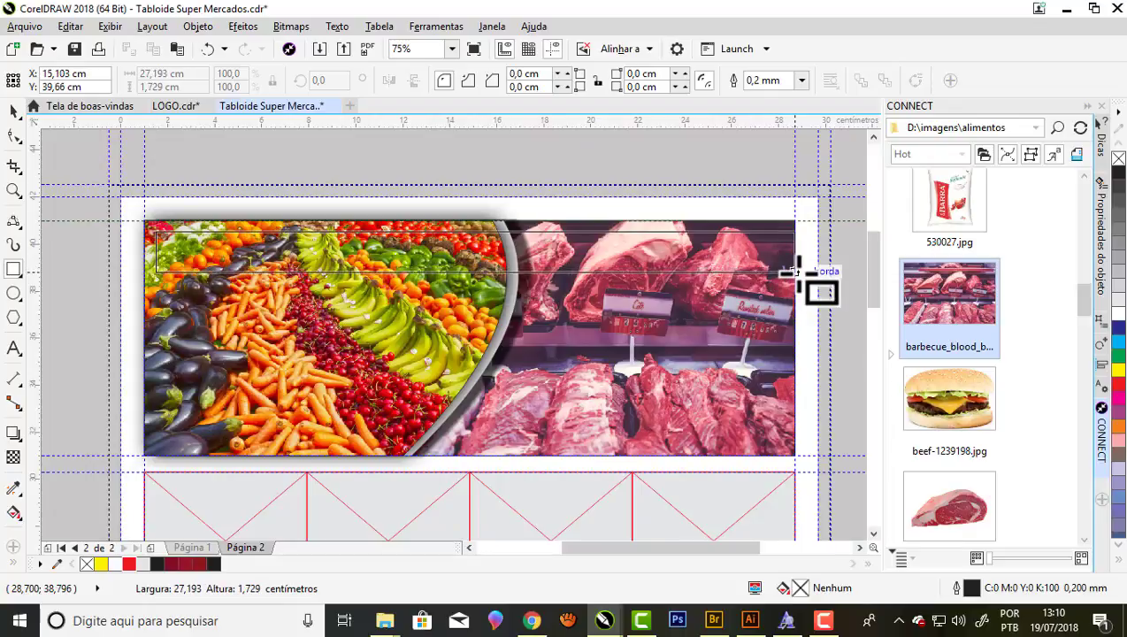
drag(742, 268, 798, 278)
drag(151, 253, 139, 253)
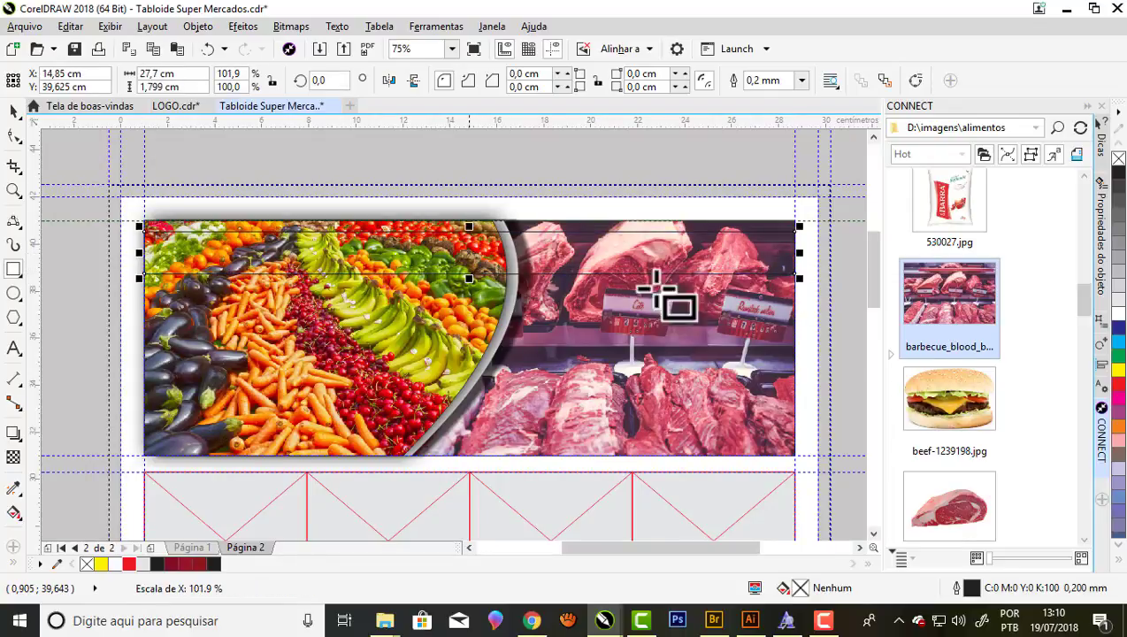
Fill the band solid yellow and remove its outline.
click(1118, 371)
right_click(1118, 157)
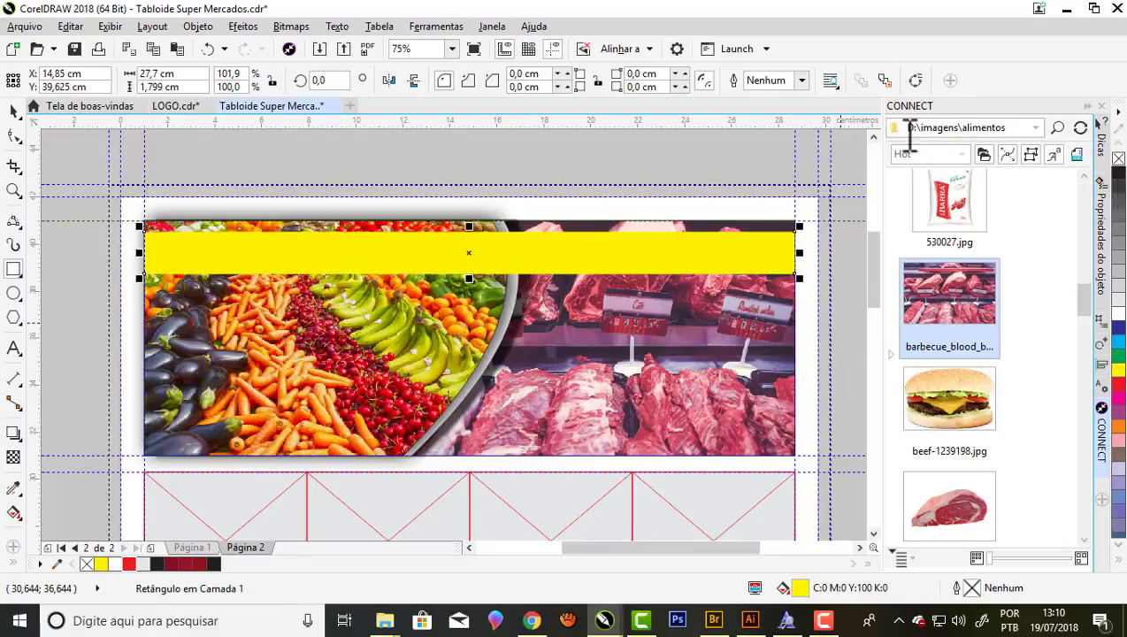
click(13, 456)
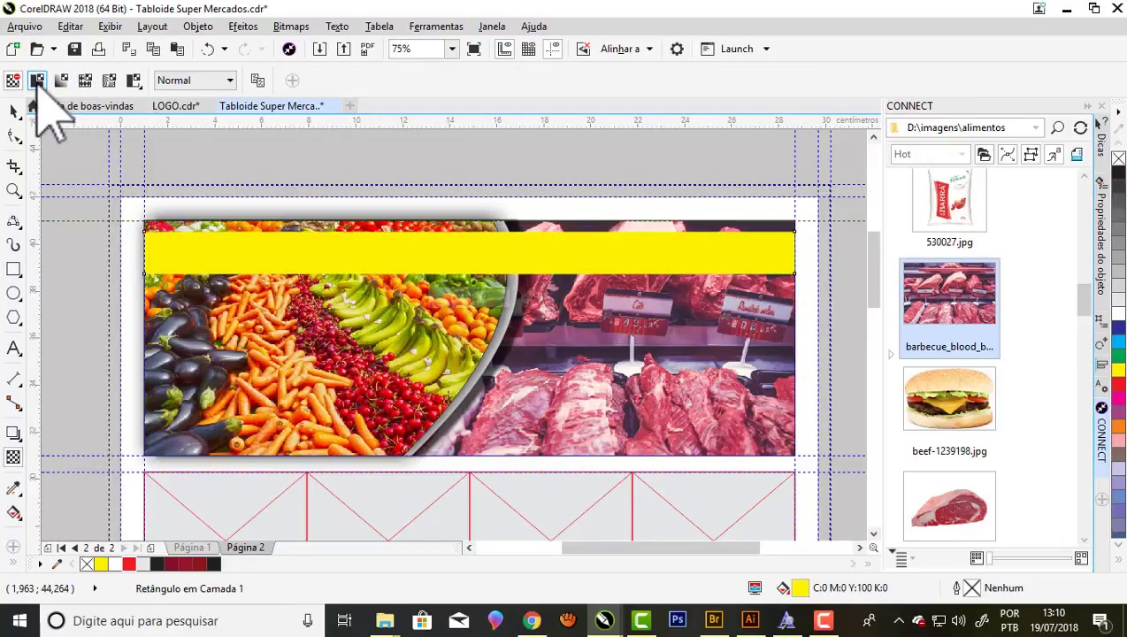
Make the band an orange strip with uniform transparency set to 23.
click(37, 80)
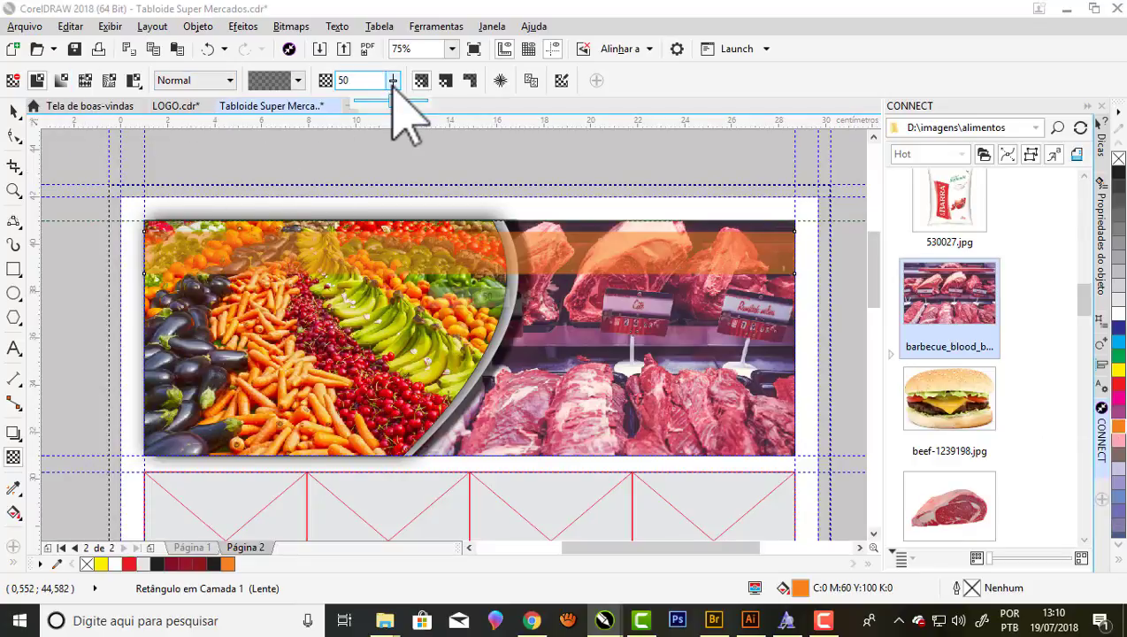
drag(393, 80, 382, 123)
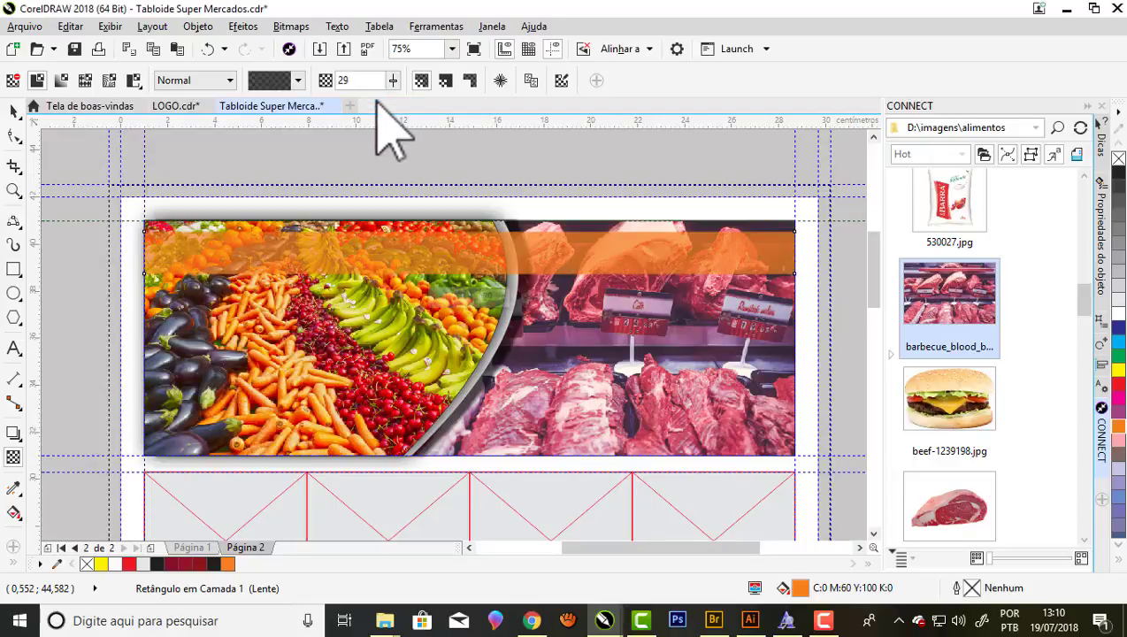
click(392, 81)
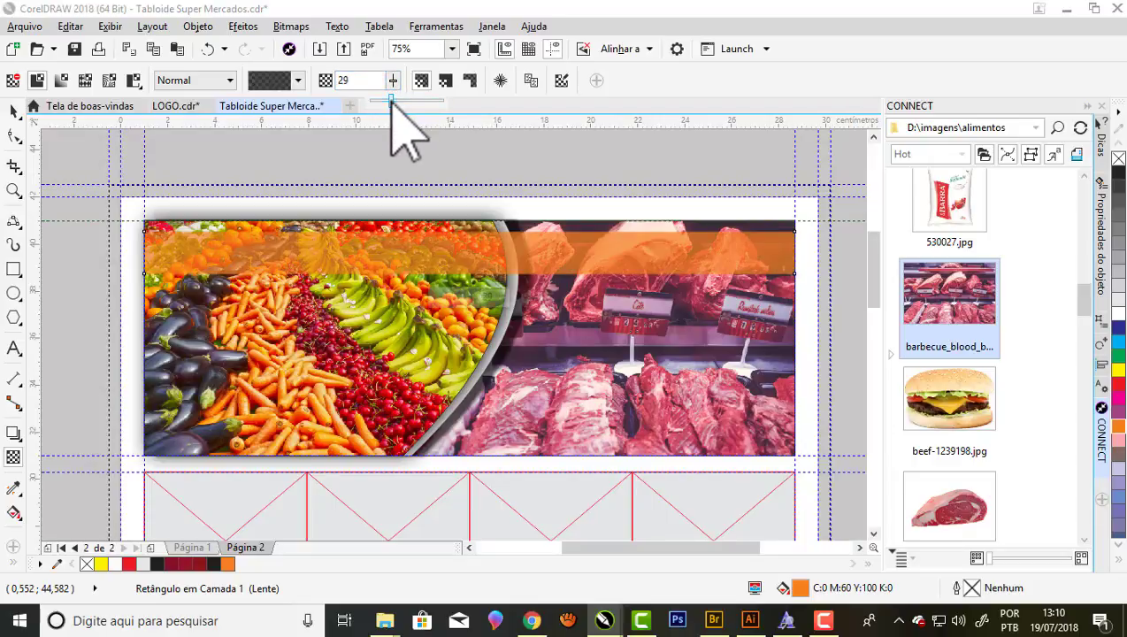
drag(388, 101, 387, 101)
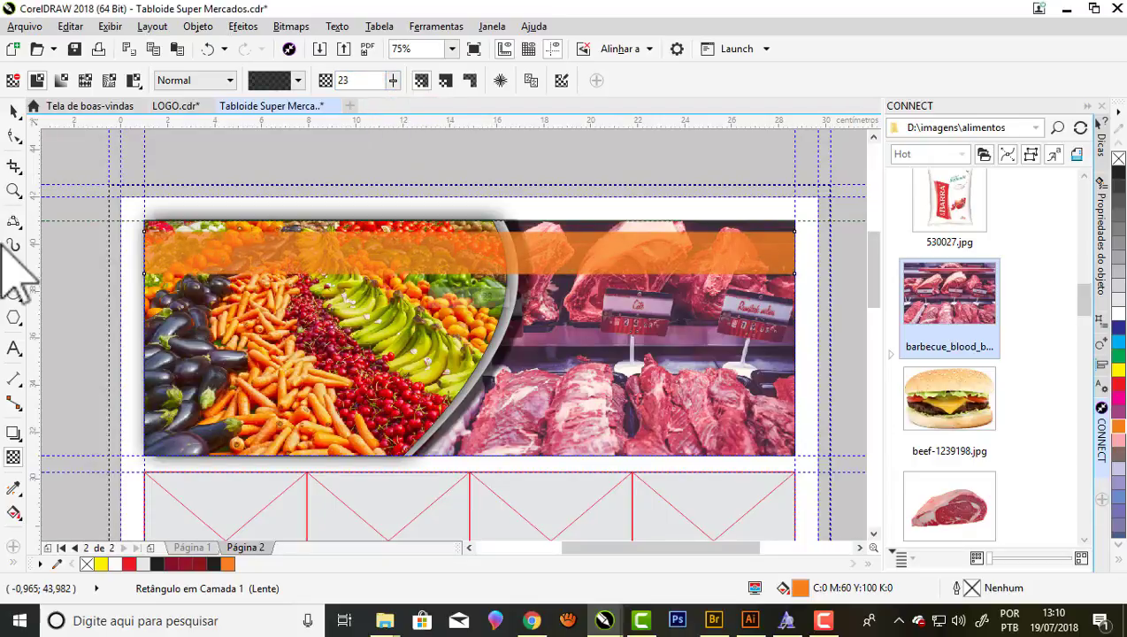
Drag the orange band's bottom edge down to make it slightly taller.
click(13, 350)
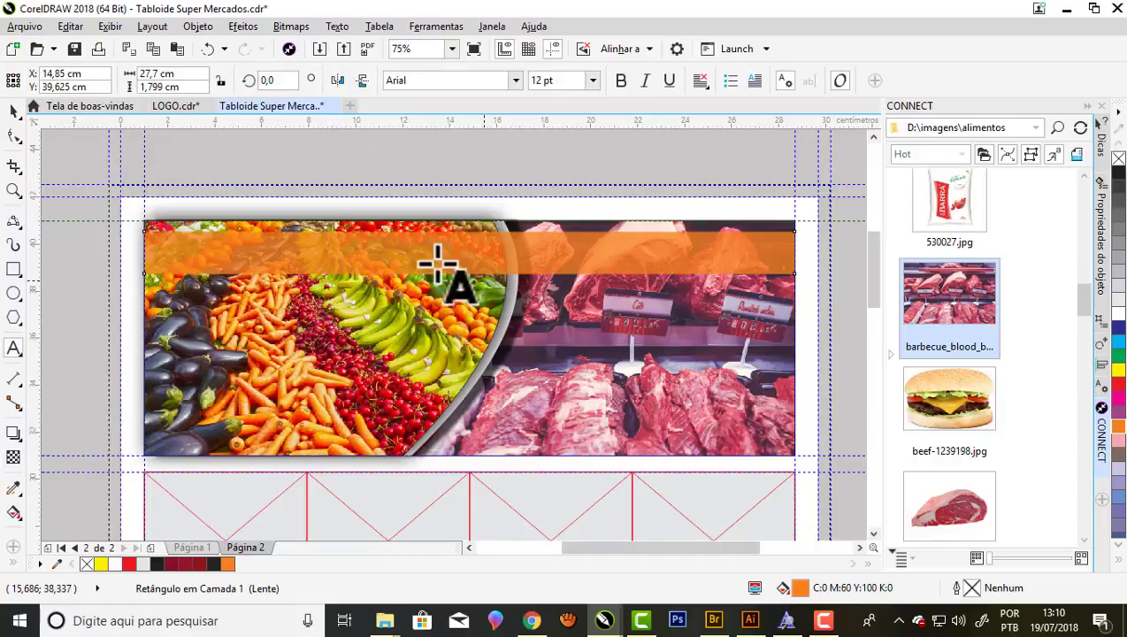
click(13, 111)
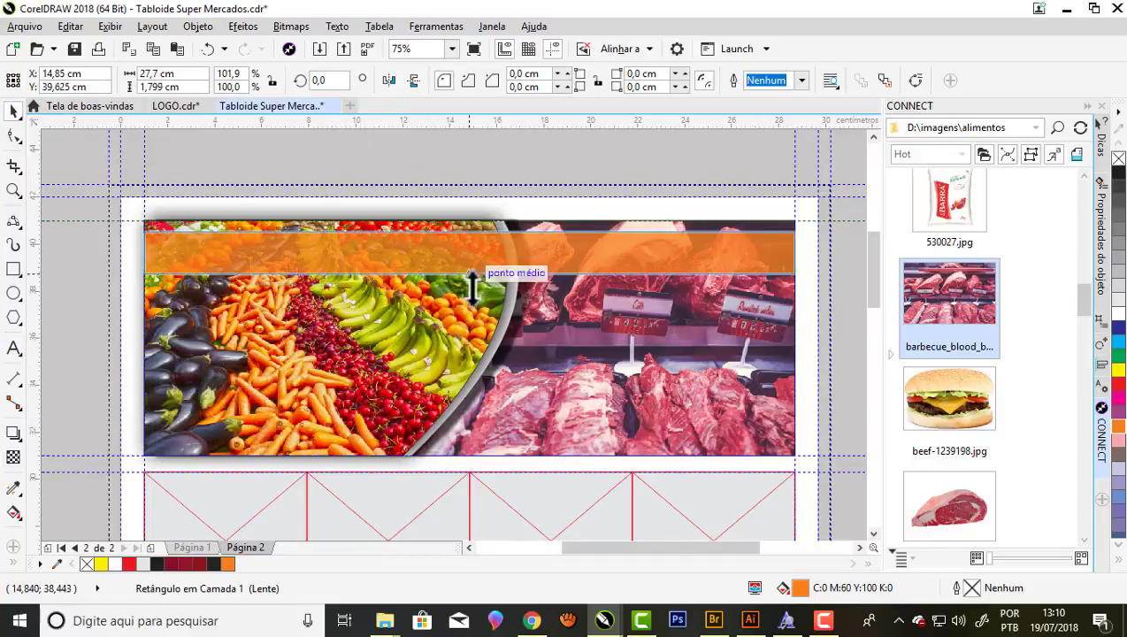
drag(471, 282, 471, 284)
click(272, 176)
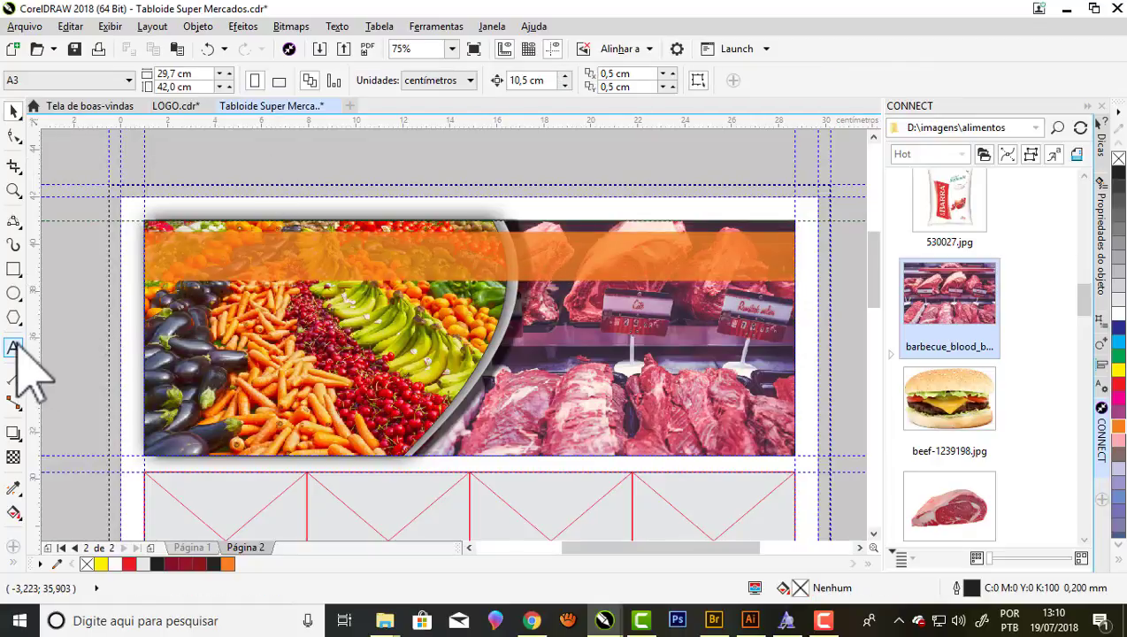
Add SACOLÃO and AÇOUGUE text captions on the band and enlarge them to fill it.
click(13, 349)
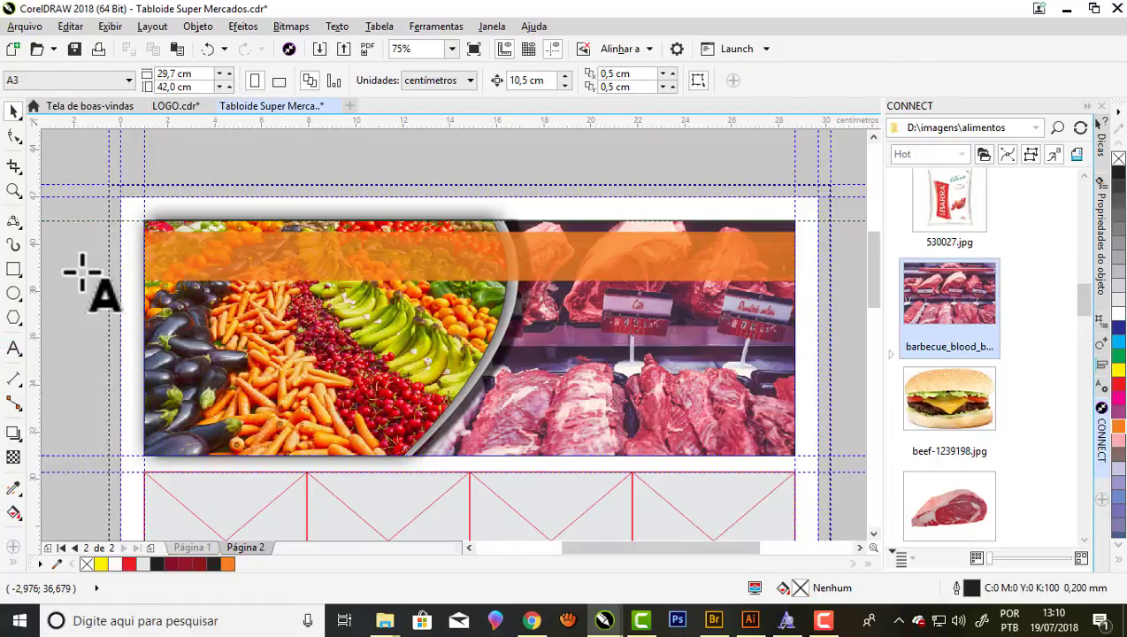
click(174, 252)
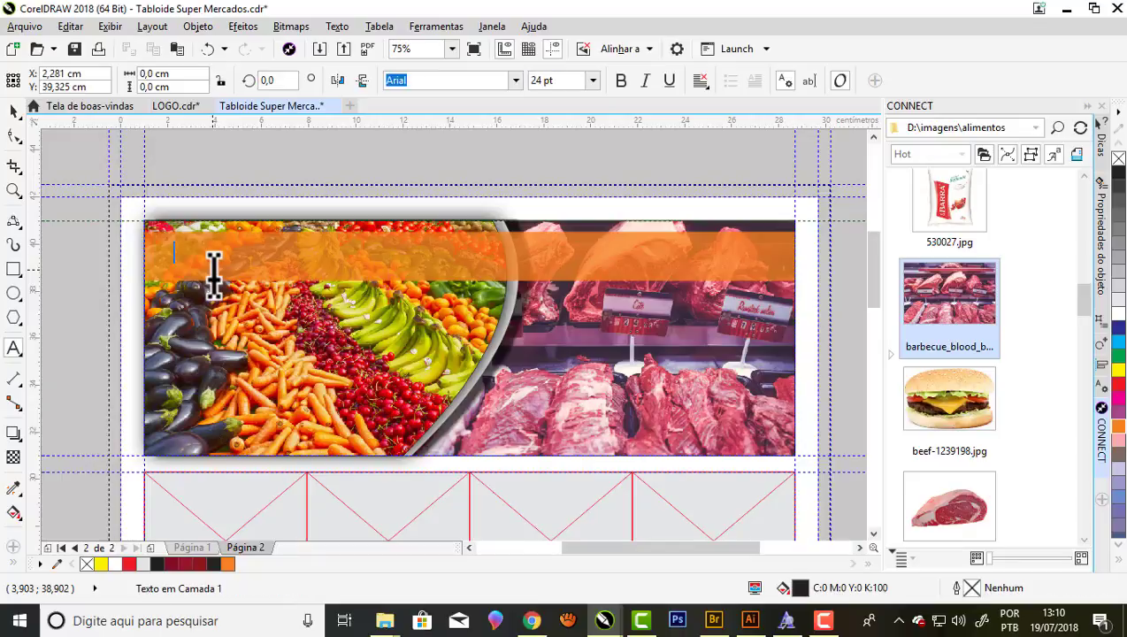
text(SACOLAO)
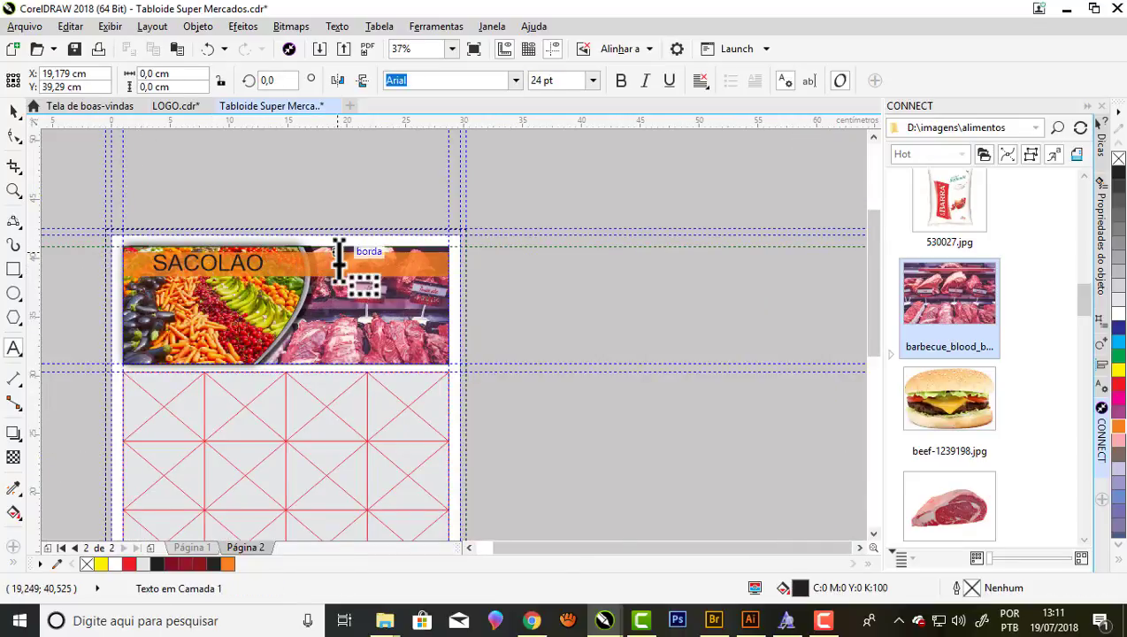
drag(434, 283, 549, 308)
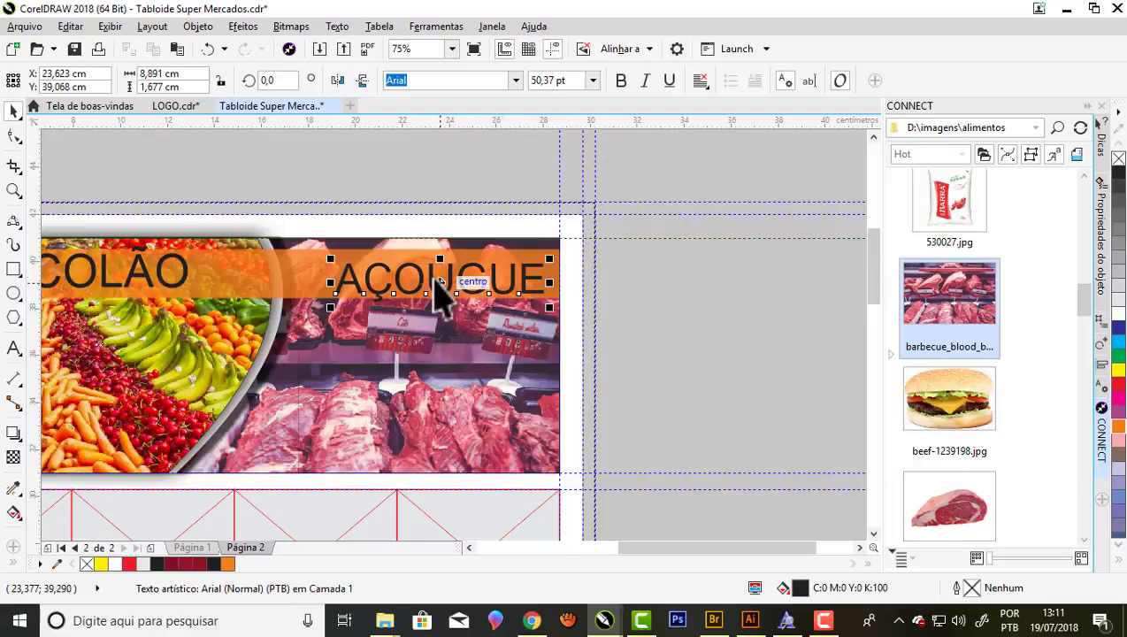
drag(437, 271, 437, 269)
scroll(497, 288, down, 1)
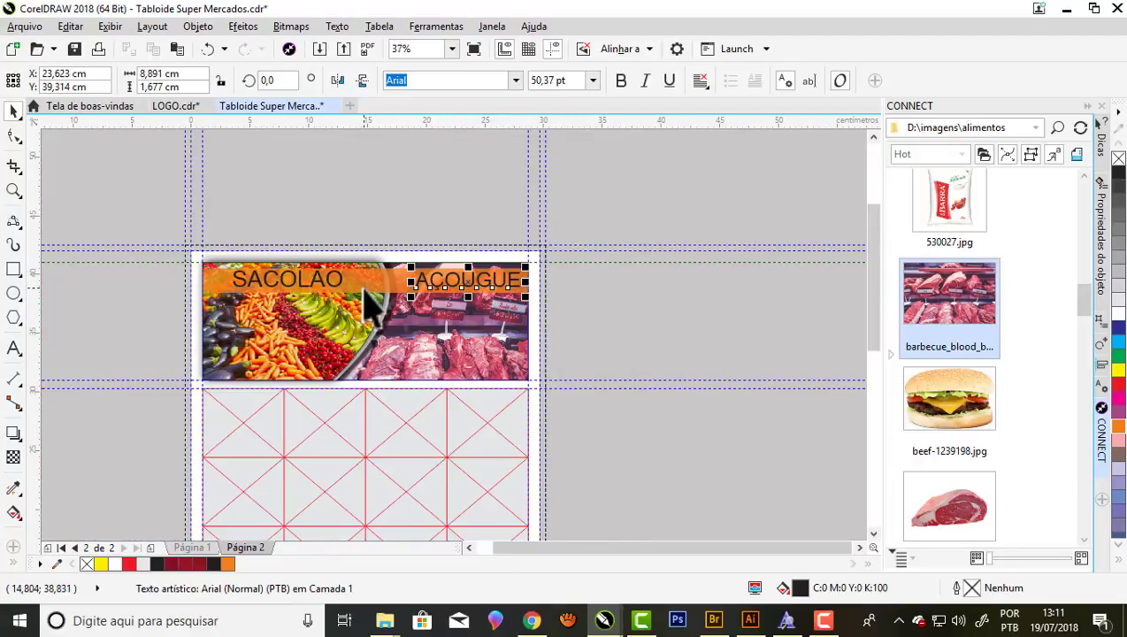
scroll(424, 298, up, 1)
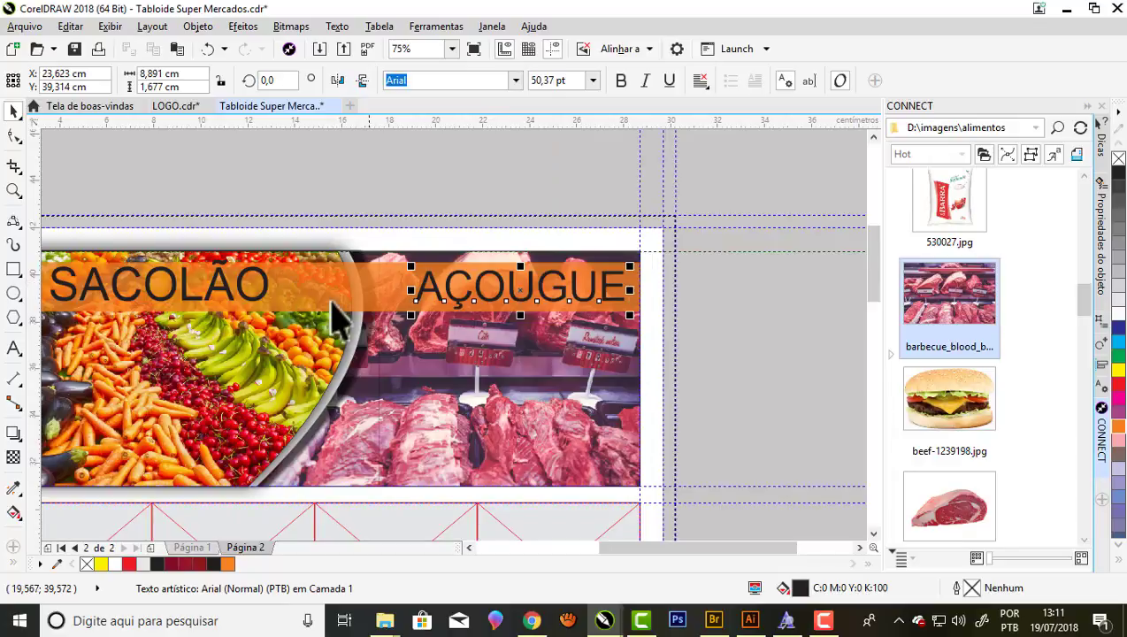
Set both SACOLÃO and AÇOUGUE captions in the Bebas Neue font.
shift+click(268, 284)
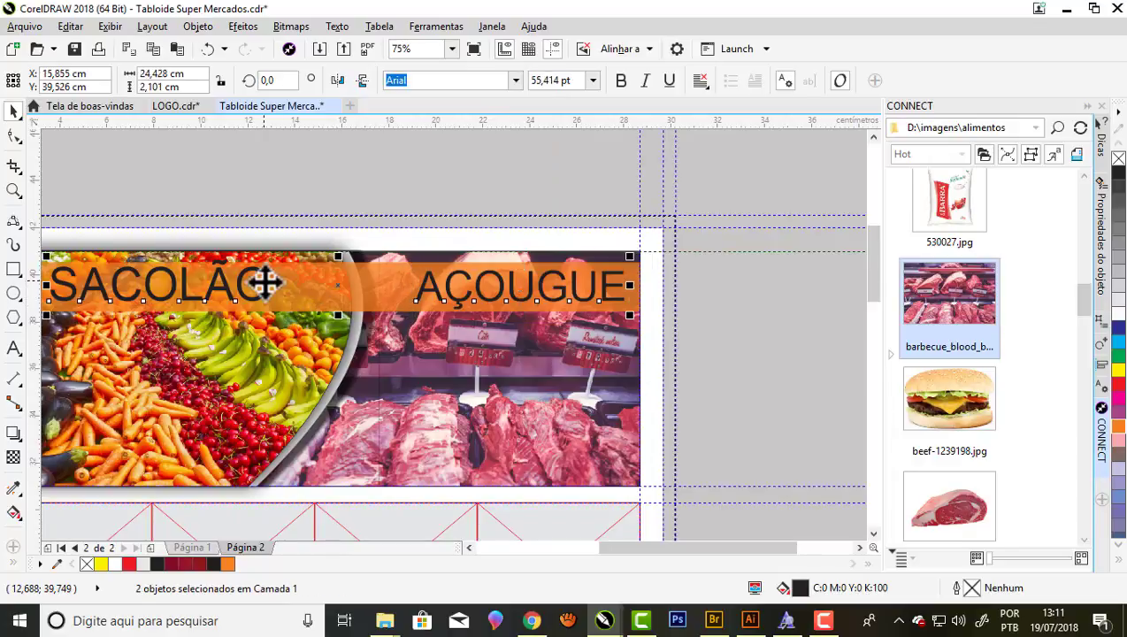
click(516, 80)
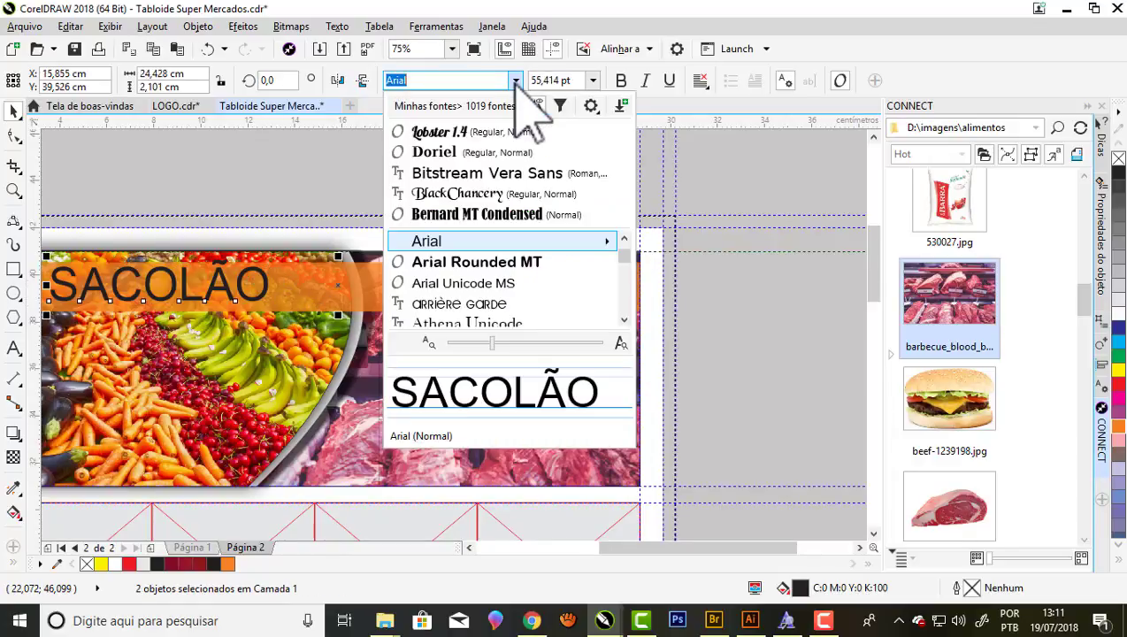
scroll(458, 285, down, 3)
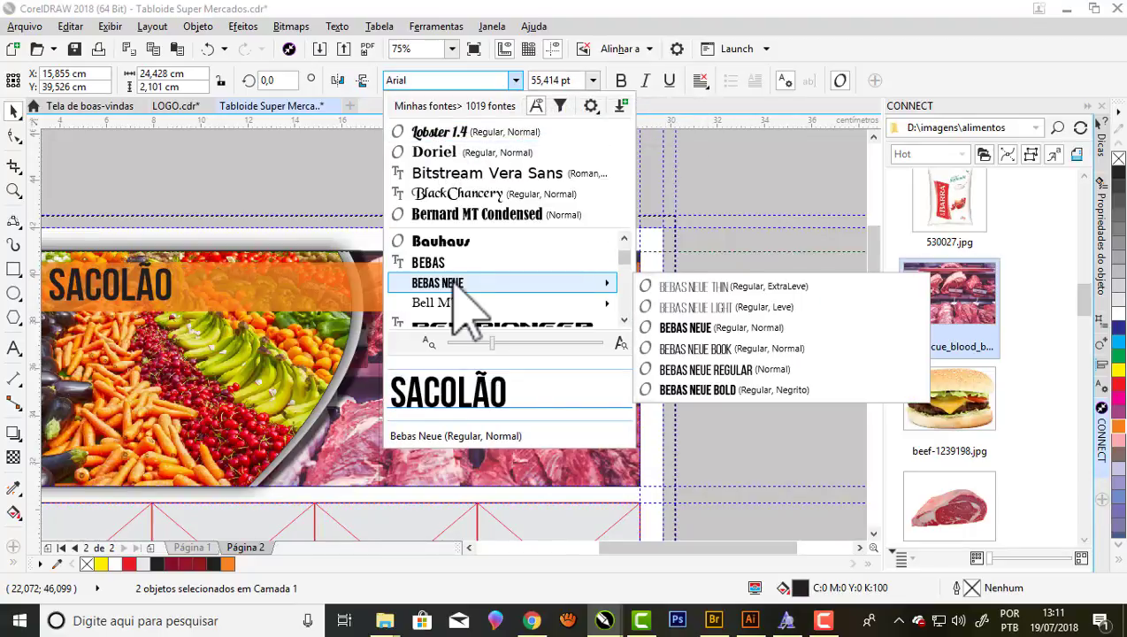
click(458, 285)
click(528, 191)
scroll(548, 217, down, 1)
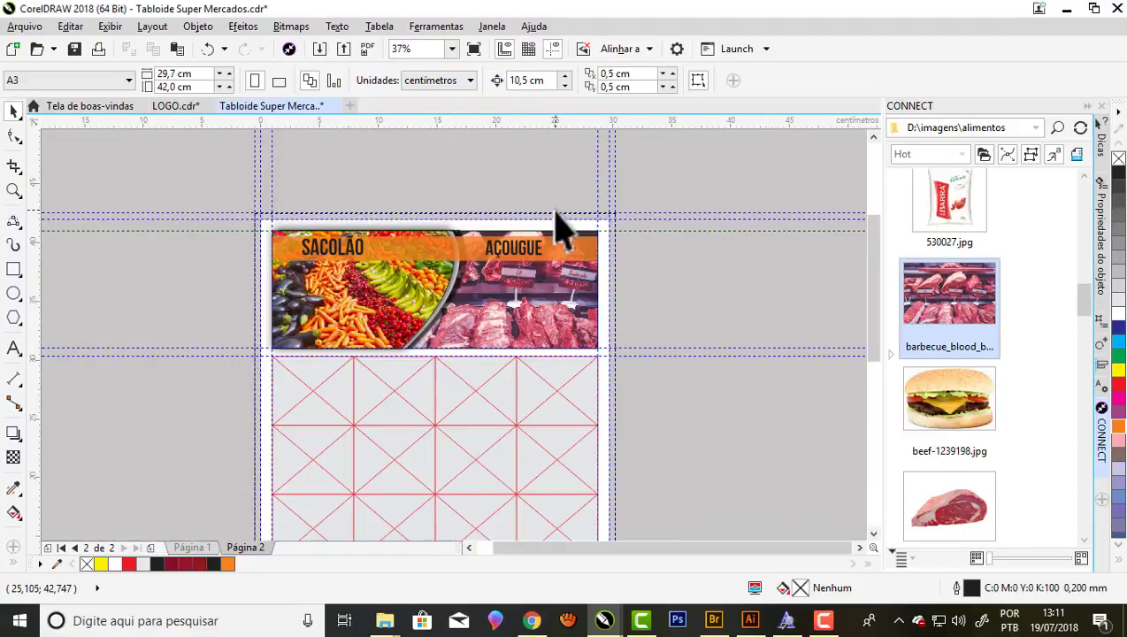
scroll(329, 256, up, 2)
Centre SACOLÃO over the produce photo and AÇOUGUE over the meat photo.
drag(353, 256, 443, 259)
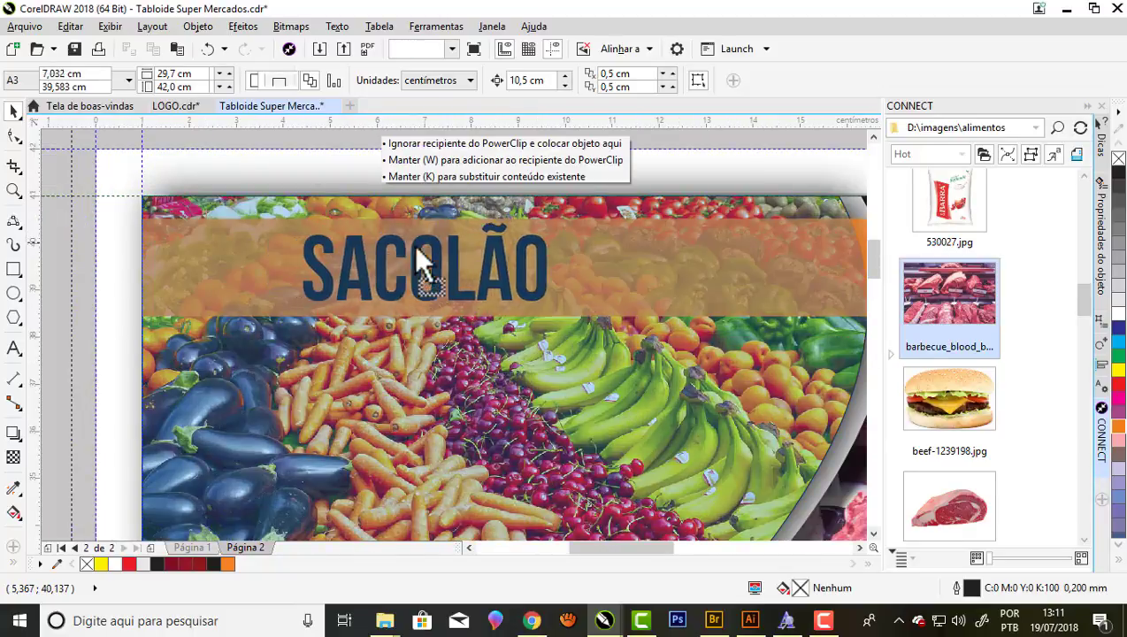
scroll(323, 227, down, 1)
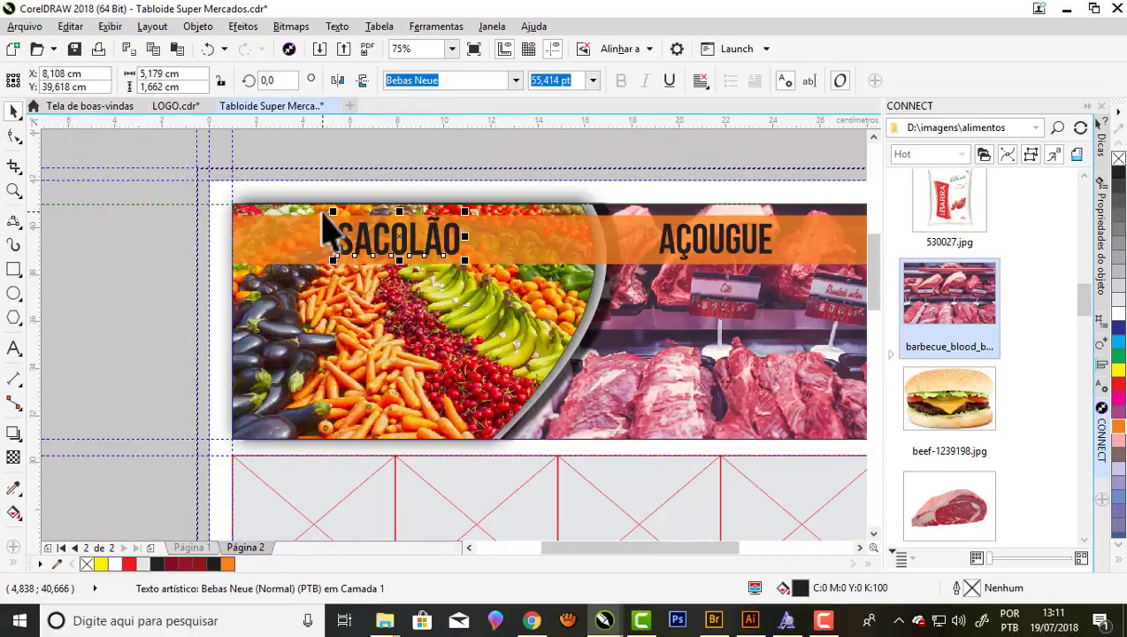
scroll(528, 221, down, 1)
scroll(531, 235, up, 2)
drag(566, 261, 666, 260)
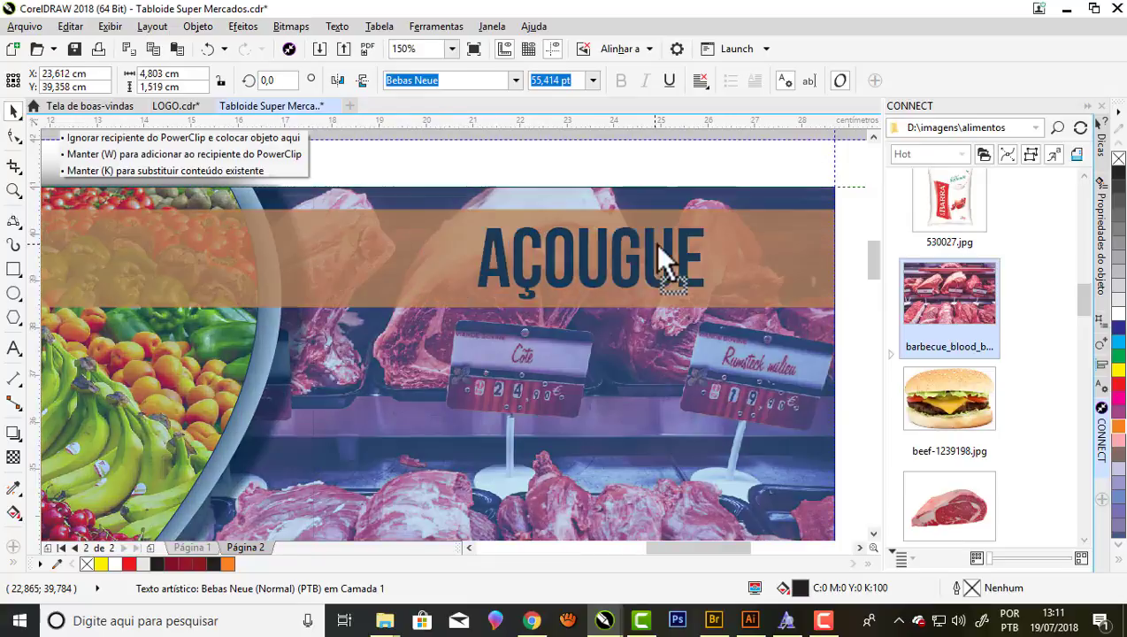
scroll(620, 247, down, 2)
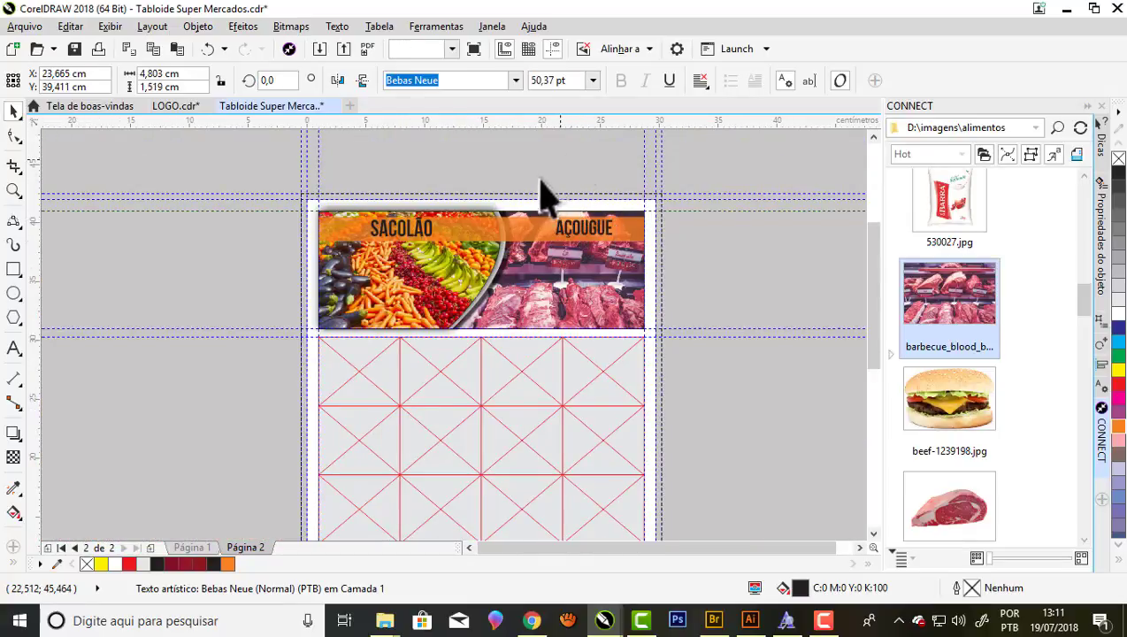
click(546, 196)
scroll(573, 244, up, 1)
scroll(575, 237, up, 1)
click(573, 237)
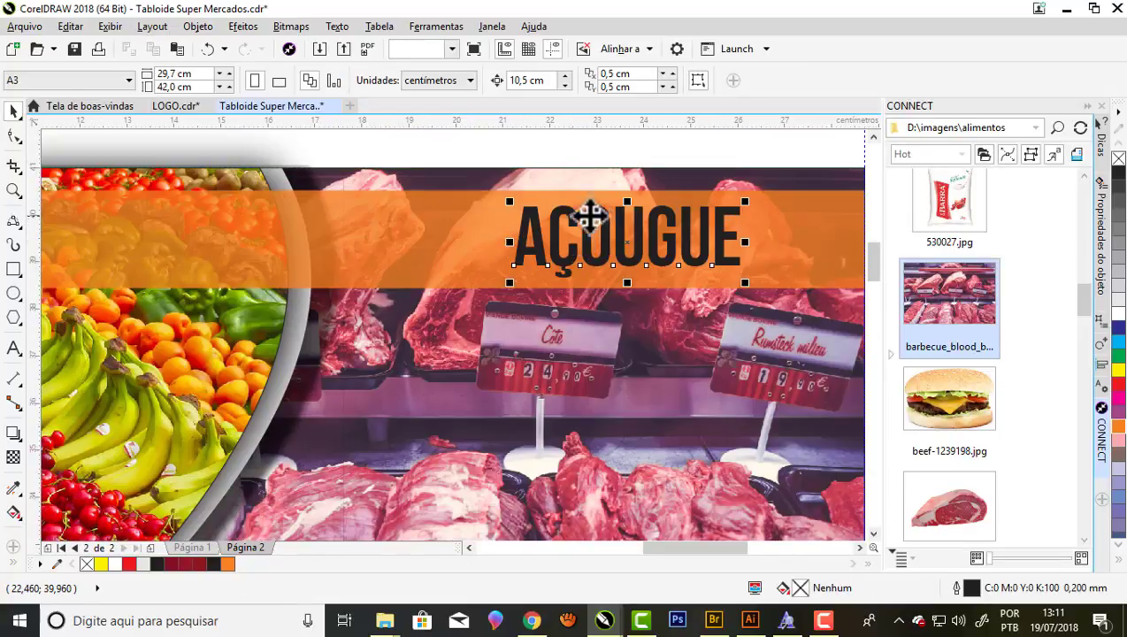
scroll(727, 232, up, 1)
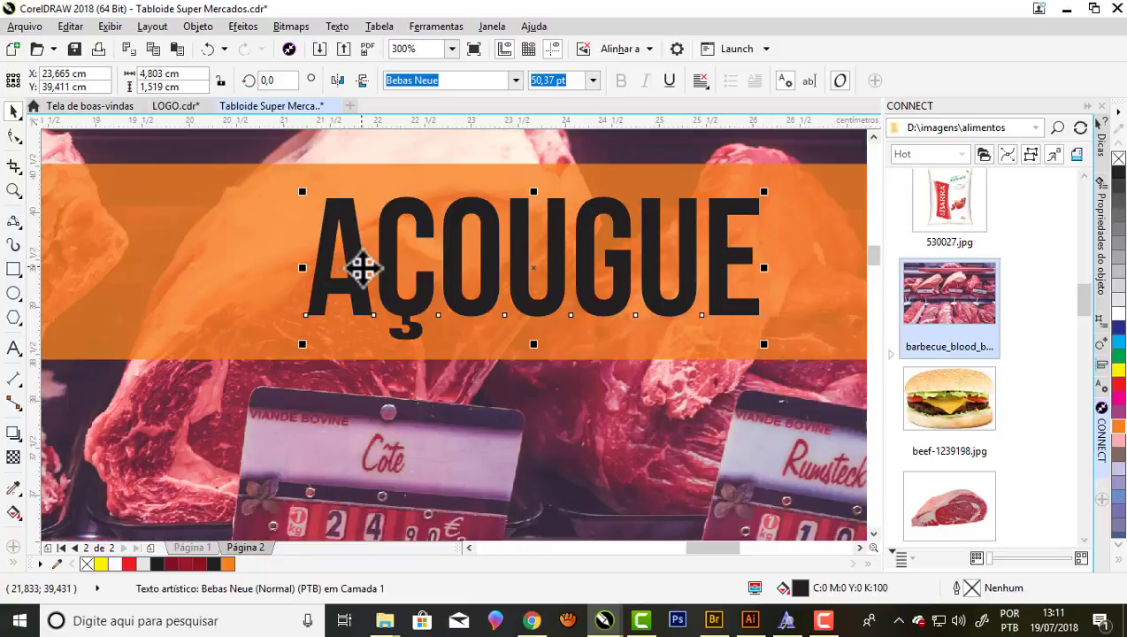
scroll(361, 270, down, 1)
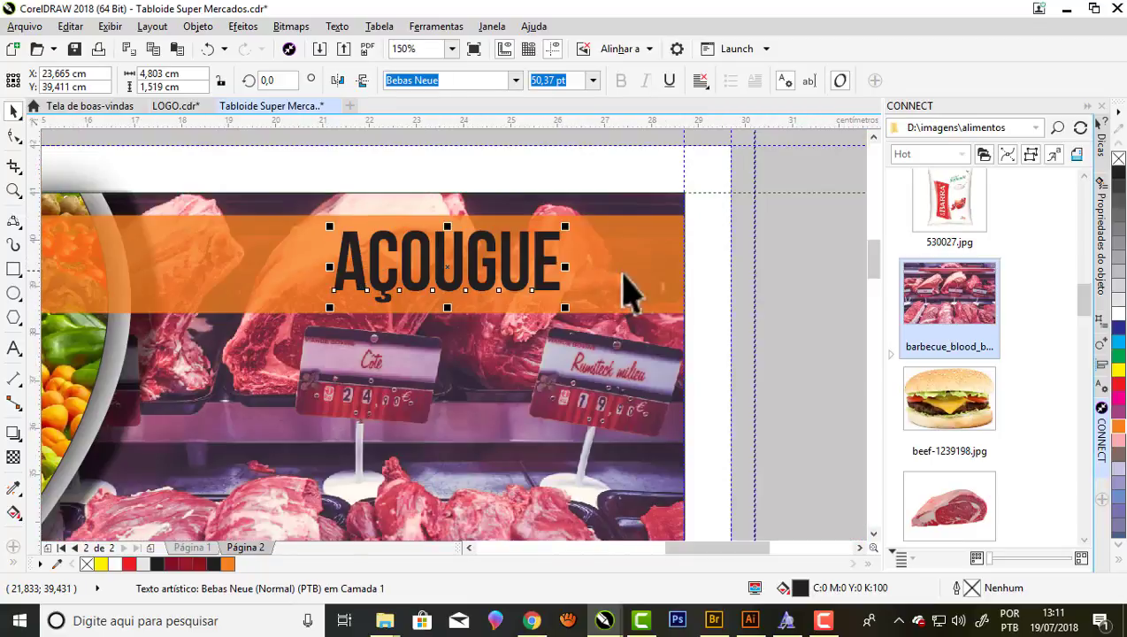
click(805, 196)
scroll(422, 257, up, 1)
click(422, 257)
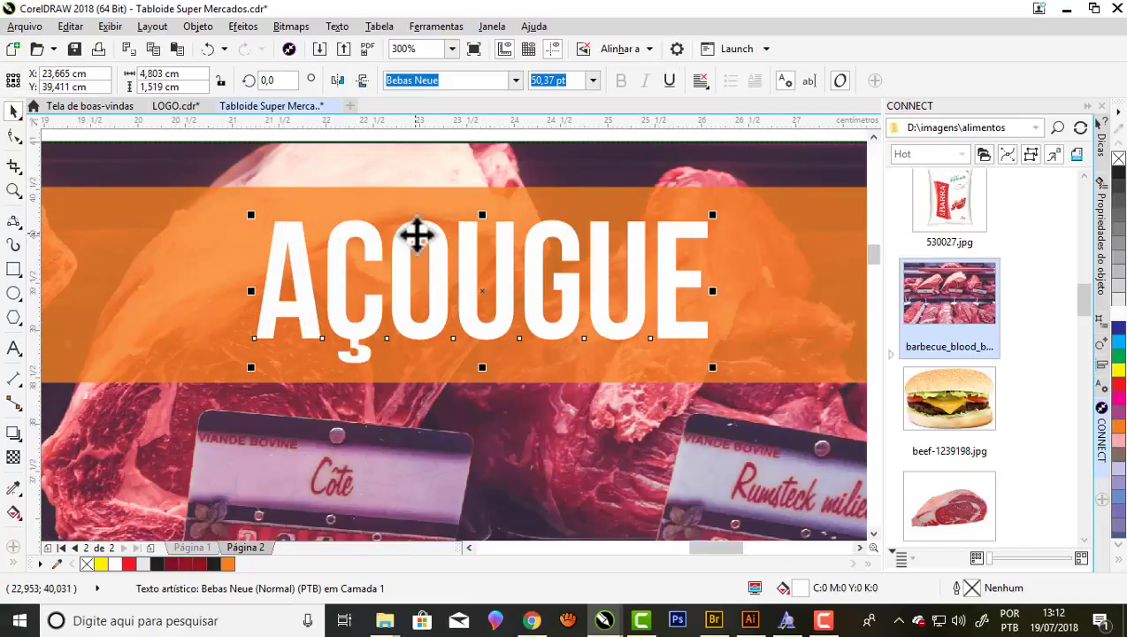
key(ctrl+d)
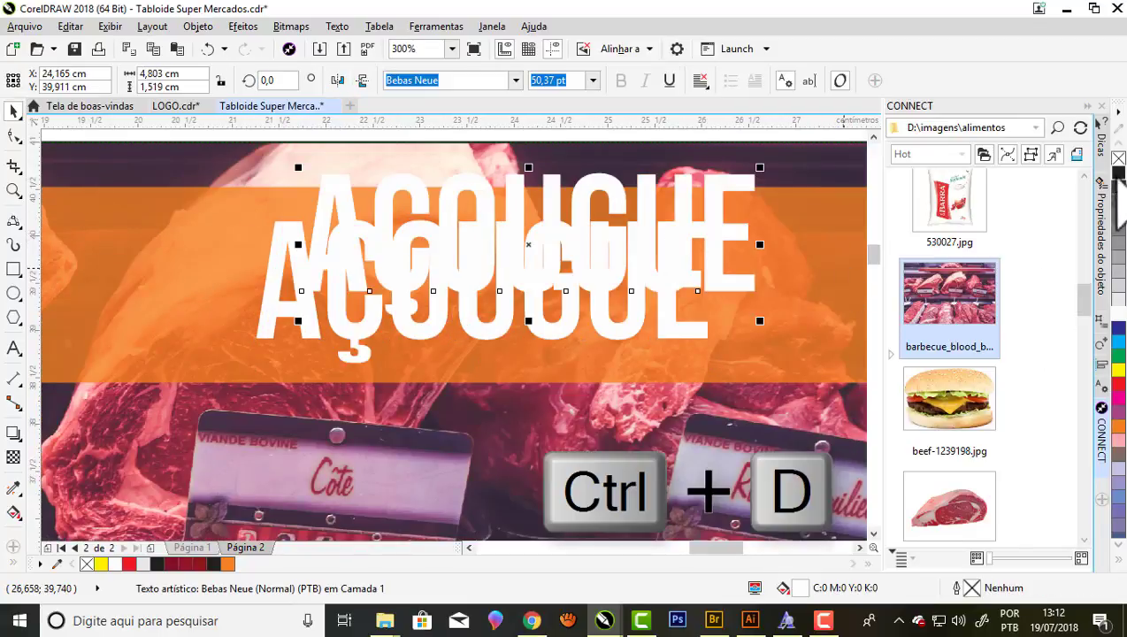
click(1118, 174)
drag(586, 181, 546, 225)
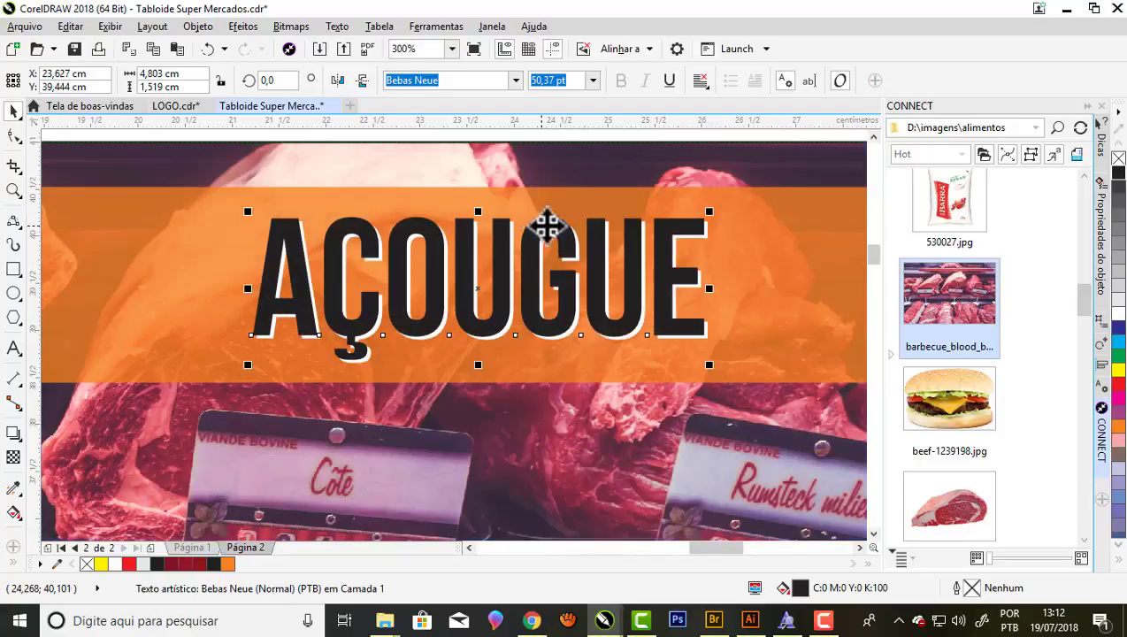
scroll(694, 223, down, 2)
scroll(692, 221, down, 2)
scroll(725, 243, down, 2)
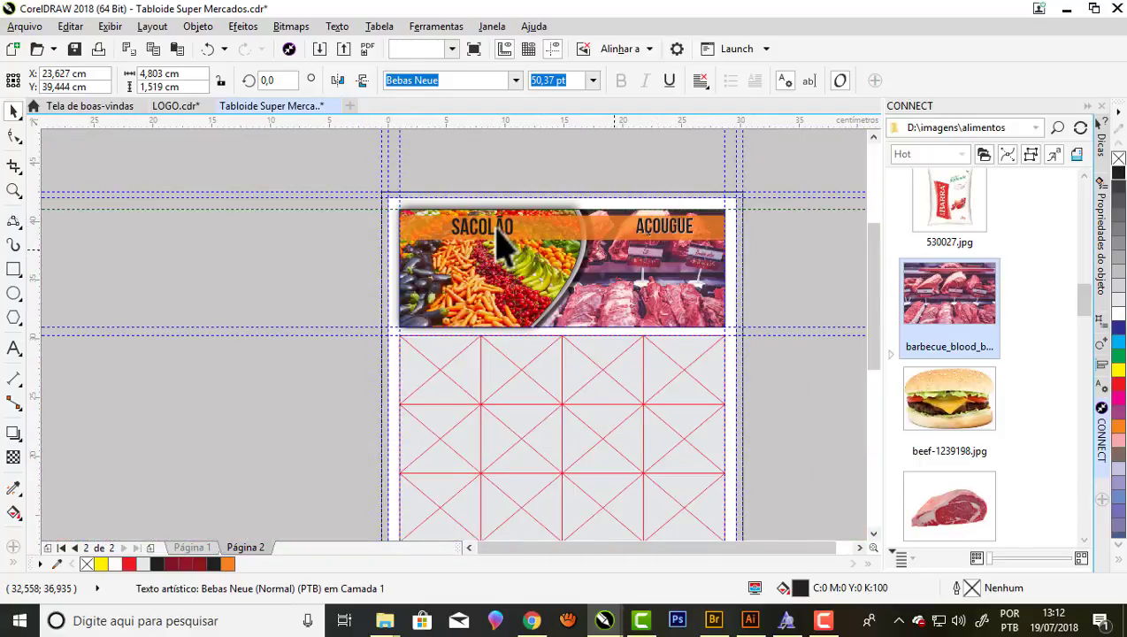
scroll(495, 226, up, 3)
scroll(464, 232, up, 1)
scroll(451, 232, down, 1)
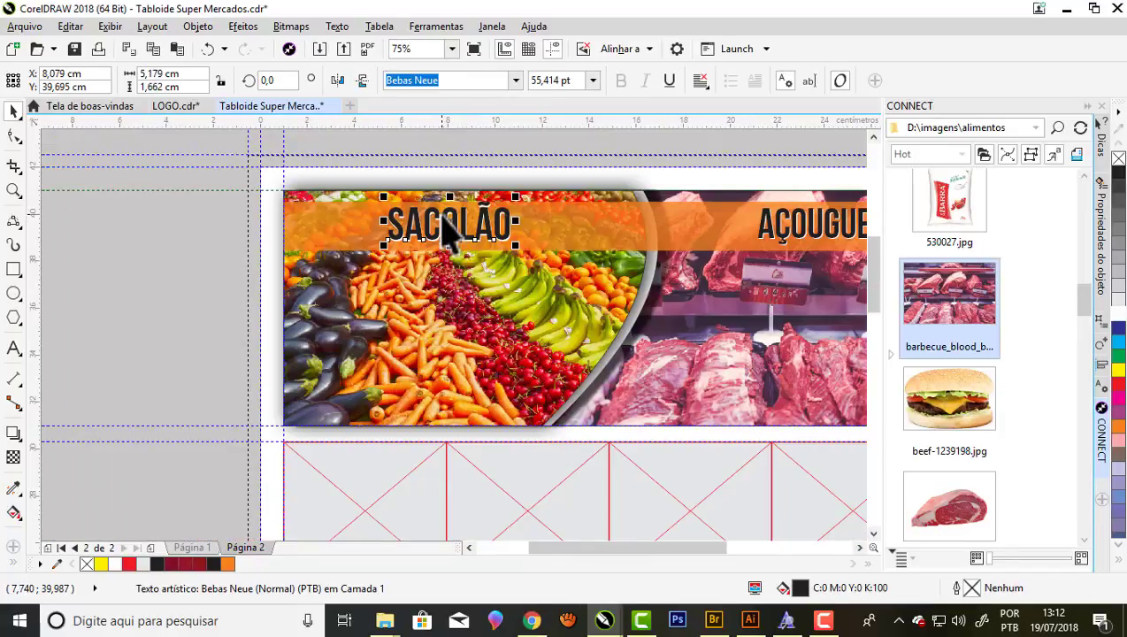
scroll(449, 232, down, 1)
key(Escape)
scroll(531, 225, up, 1)
scroll(538, 223, down, 1)
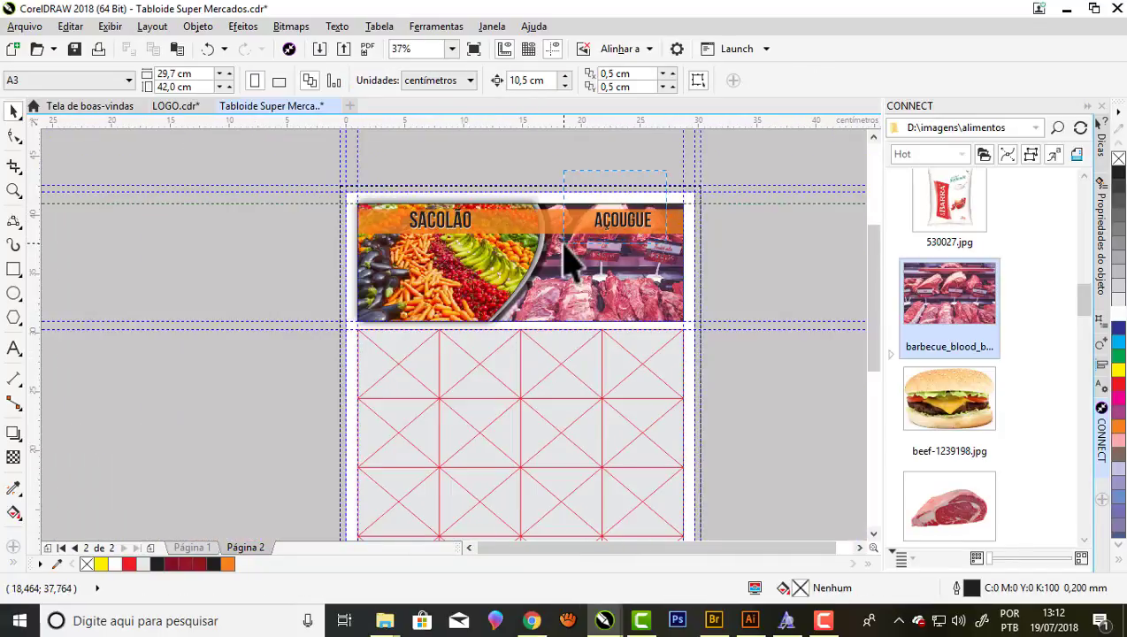
Move the SACOLÃO heading group to the banner's left edge.
drag(576, 257, 572, 256)
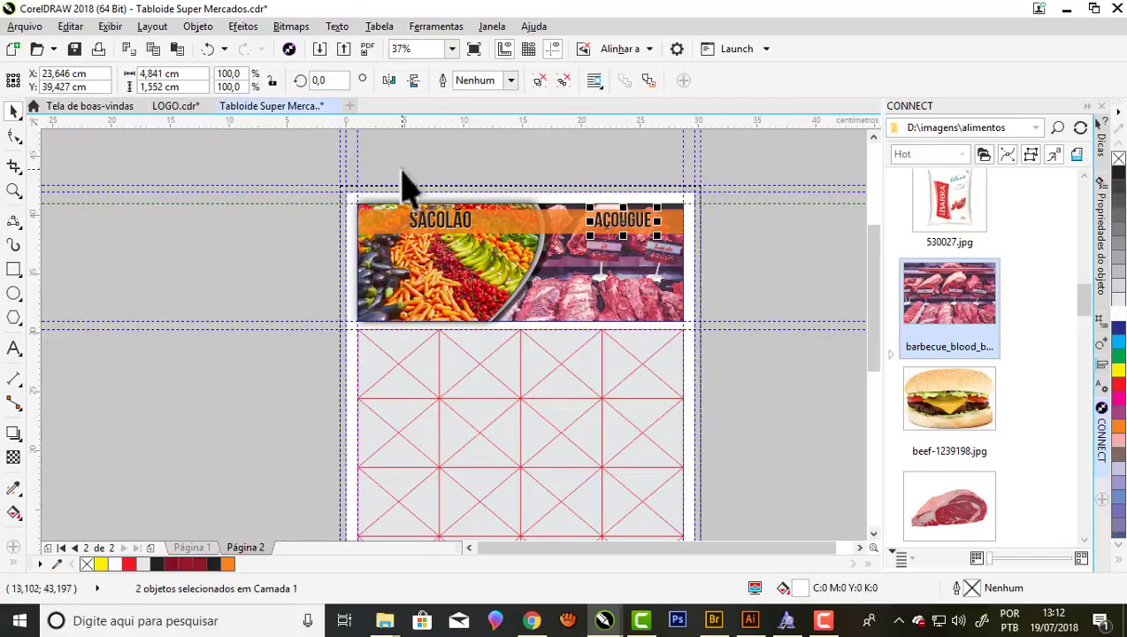
drag(402, 184, 505, 274)
click(465, 222)
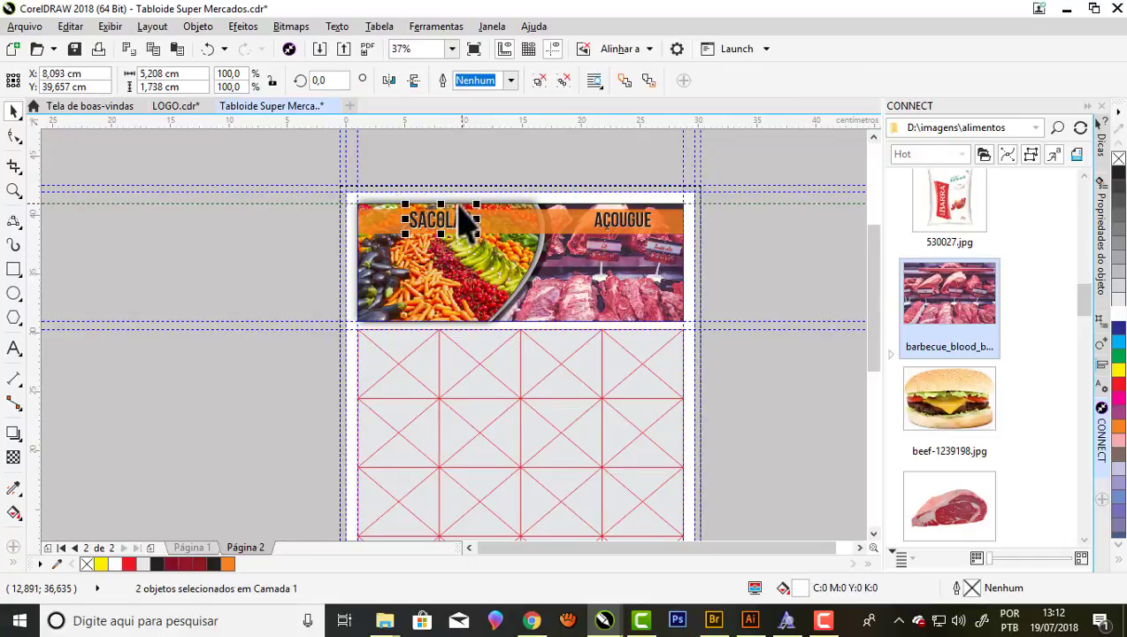
scroll(455, 226, up, 1)
drag(430, 232, 327, 248)
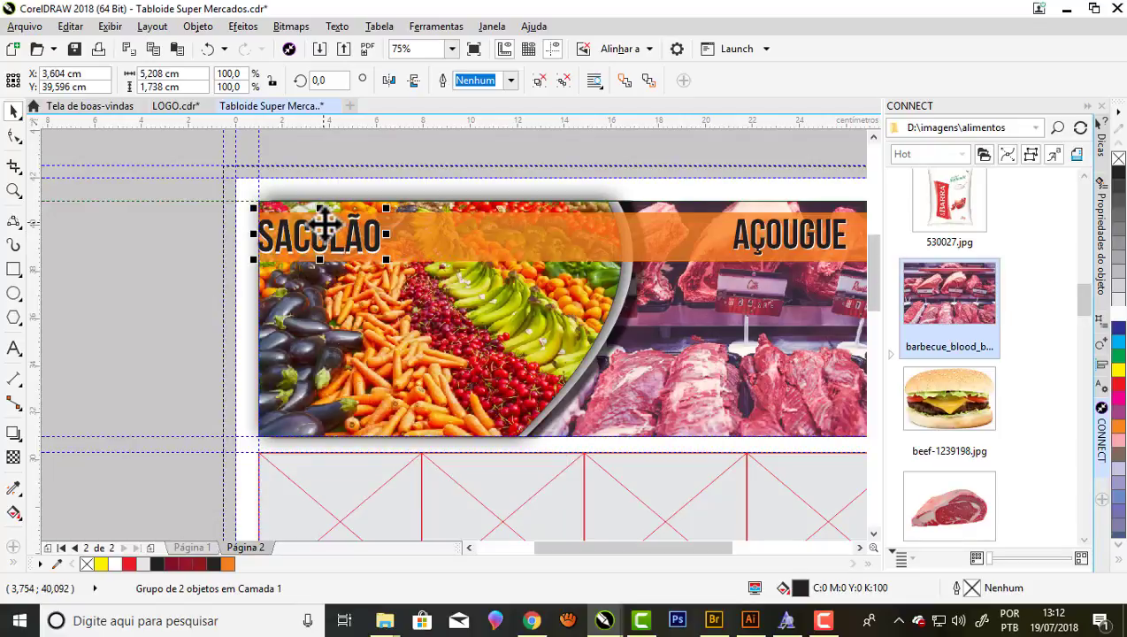
scroll(377, 221, down, 1)
click(473, 176)
Move the AÇOUGUE heading group to the banner's right edge and deselect.
scroll(591, 244, up, 1)
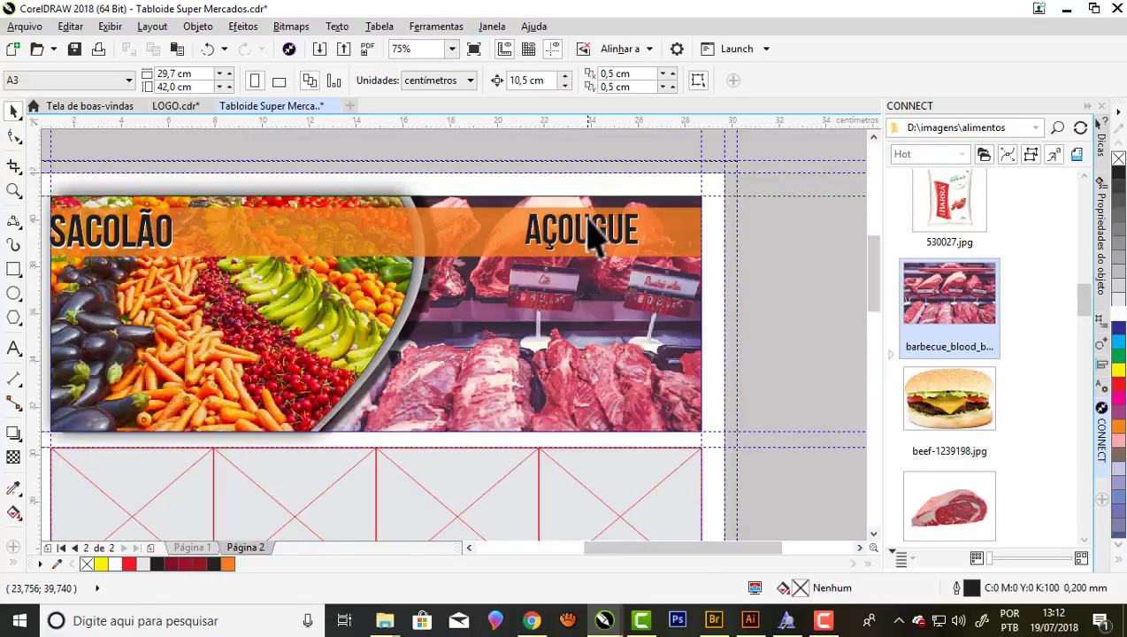
drag(591, 231, 646, 234)
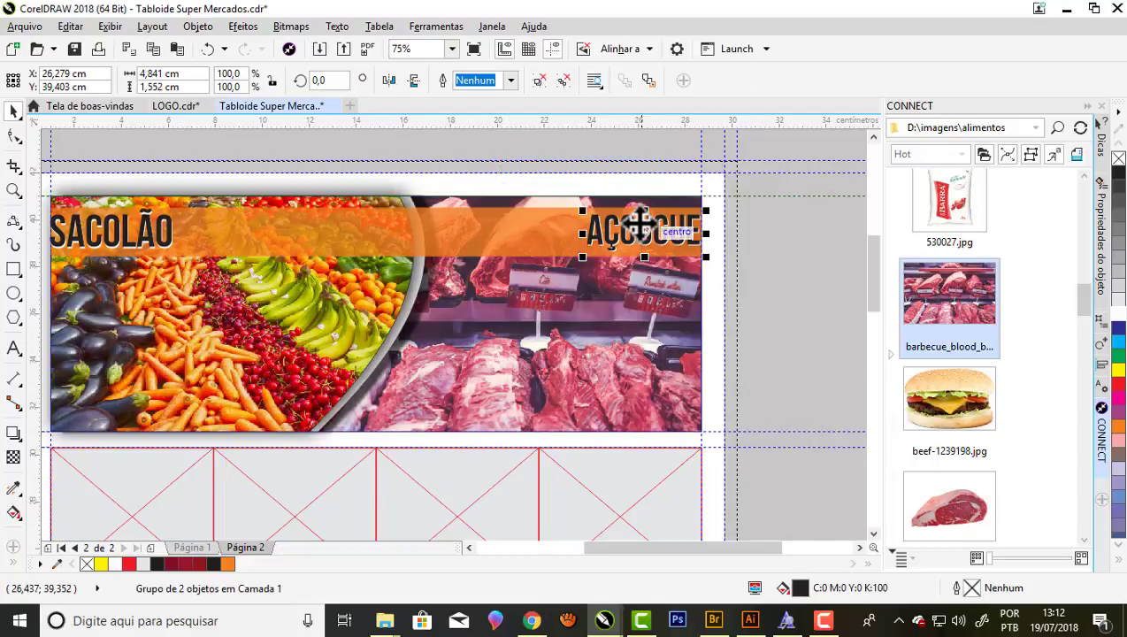
scroll(644, 228, down, 1)
key(Escape)
scroll(552, 232, down, 1)
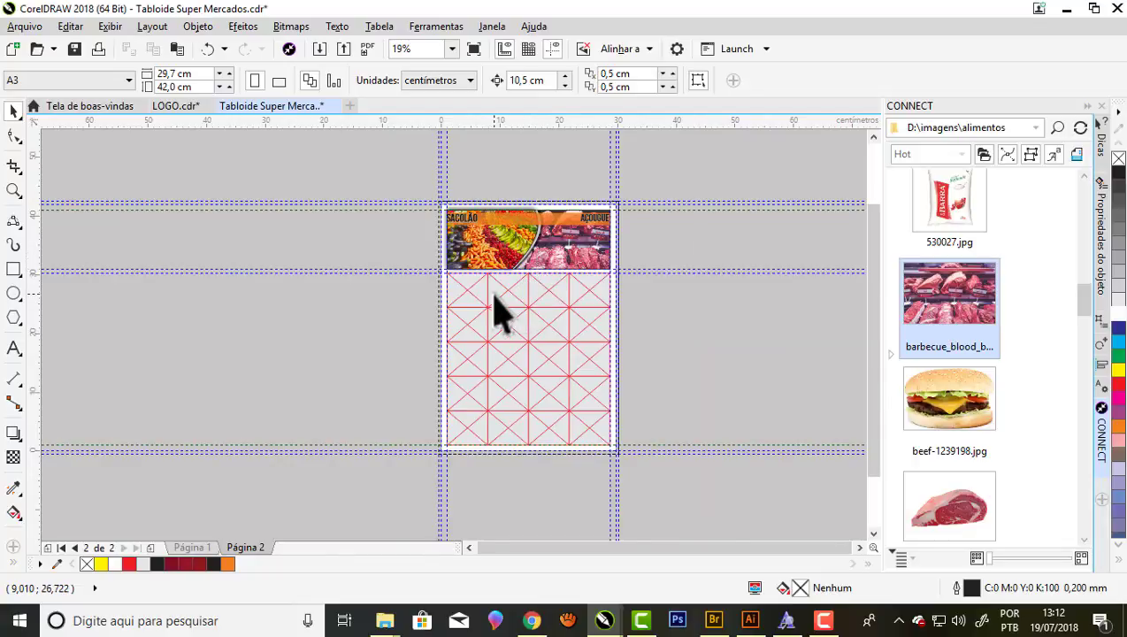
Save the tabloid document.
scroll(500, 311, up, 1)
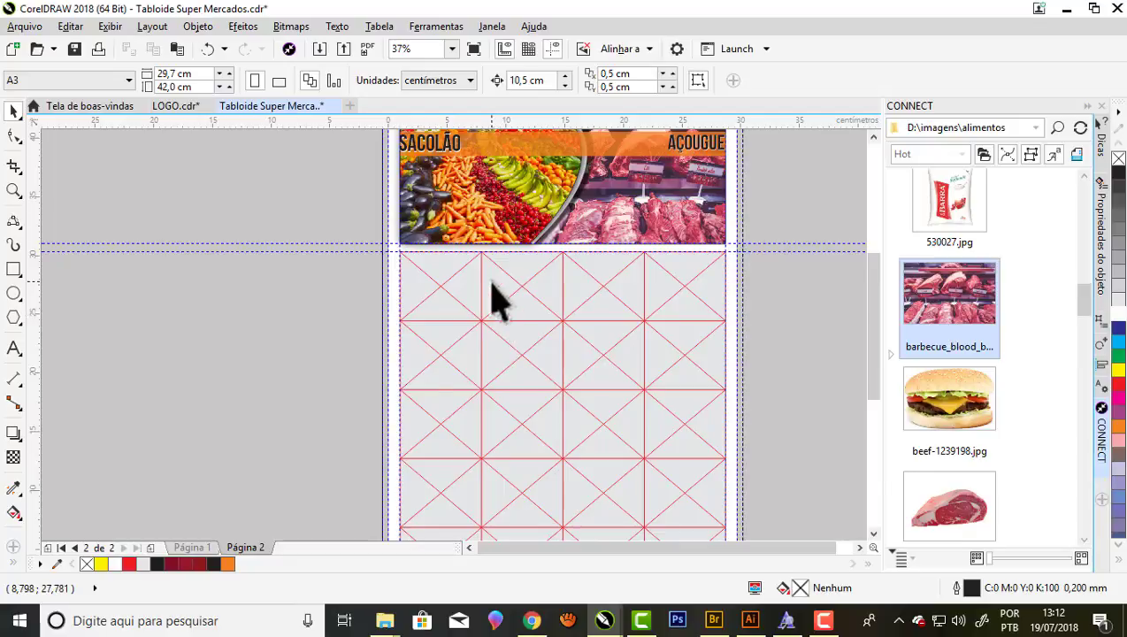
scroll(493, 297, down, 1)
scroll(535, 227, up, 2)
scroll(537, 226, down, 1)
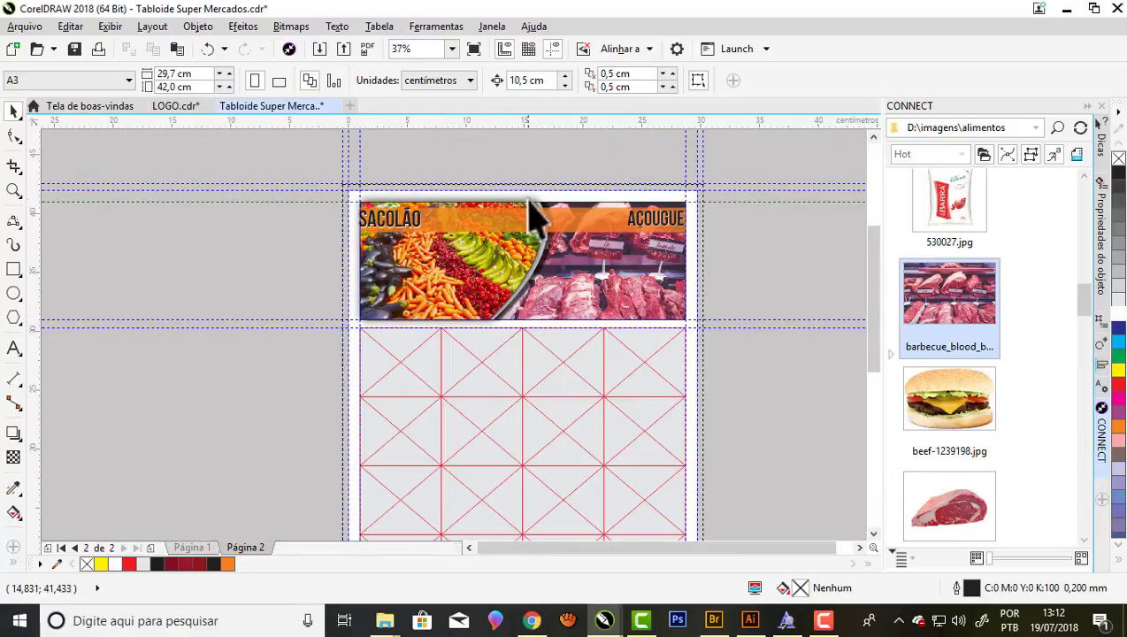
click(75, 49)
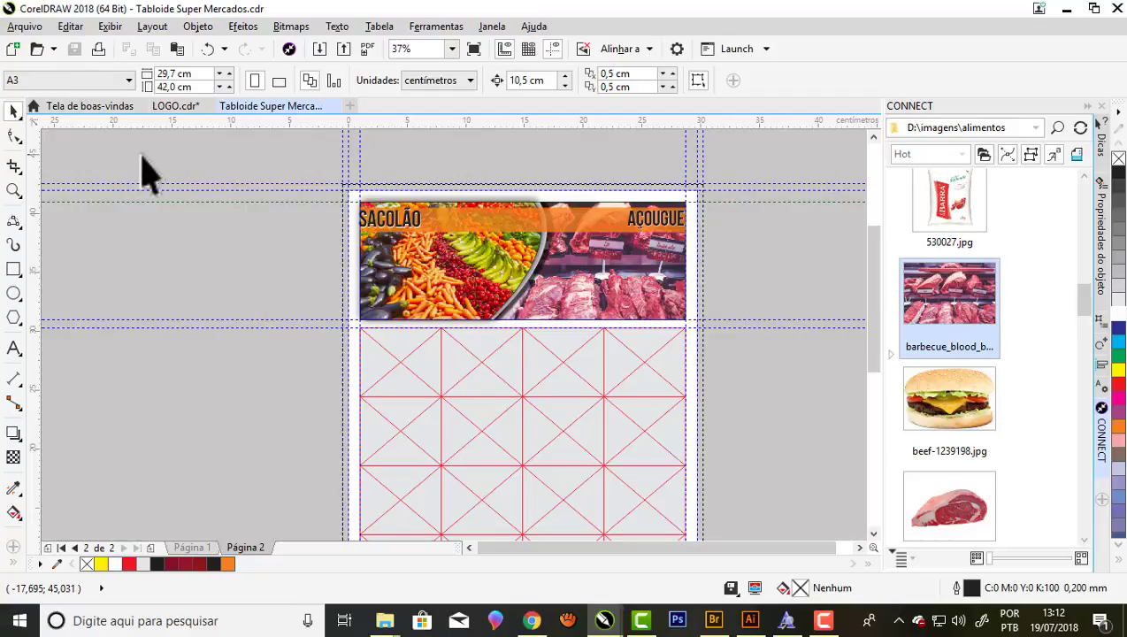
Return to page 1 with its six empty rounded product frames.
click(191, 547)
scroll(432, 289, down, 2)
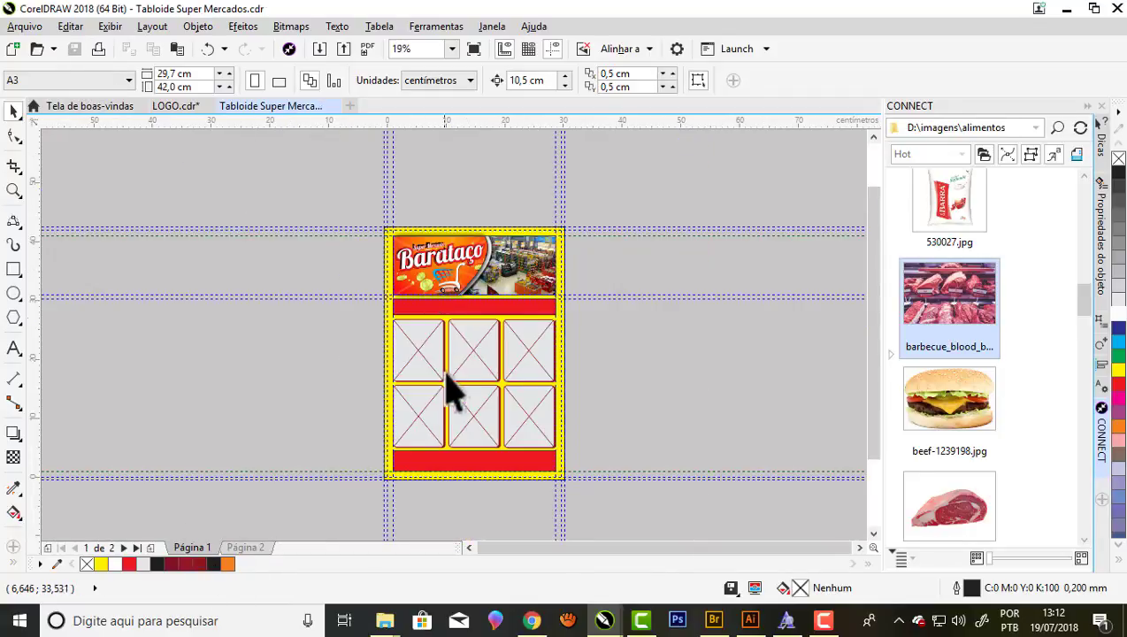
scroll(446, 375, up, 2)
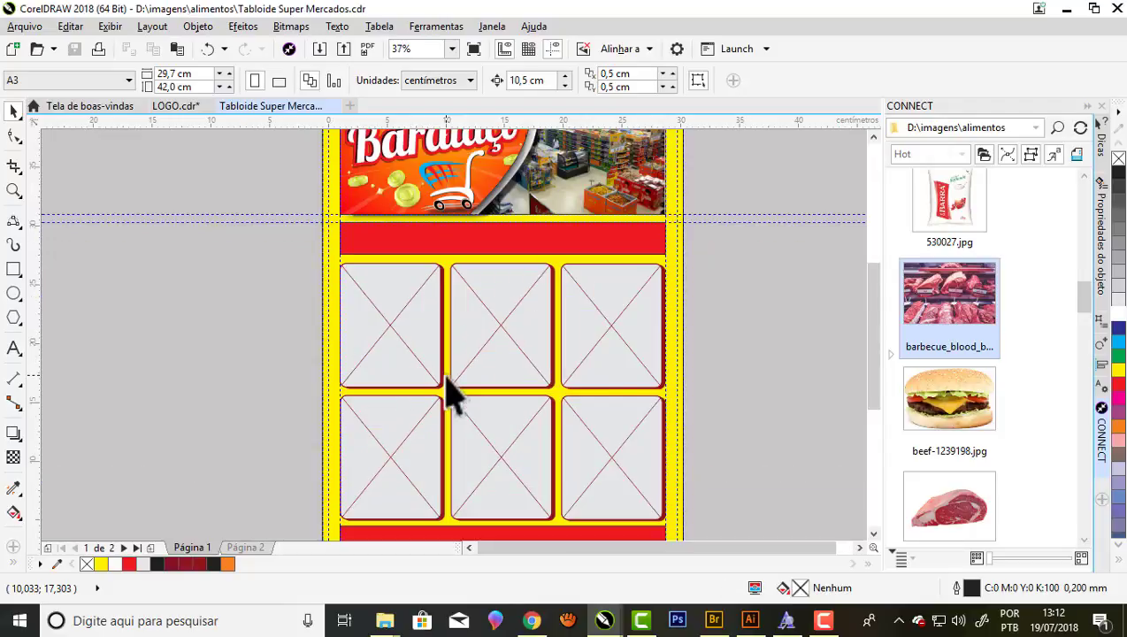
mouse_move(1083, 292)
mouse_down()
mouse_move(1066, 527)
mouse_move(1082, 465)
mouse_move(1080, 192)
mouse_move(1082, 216)
mouse_up()
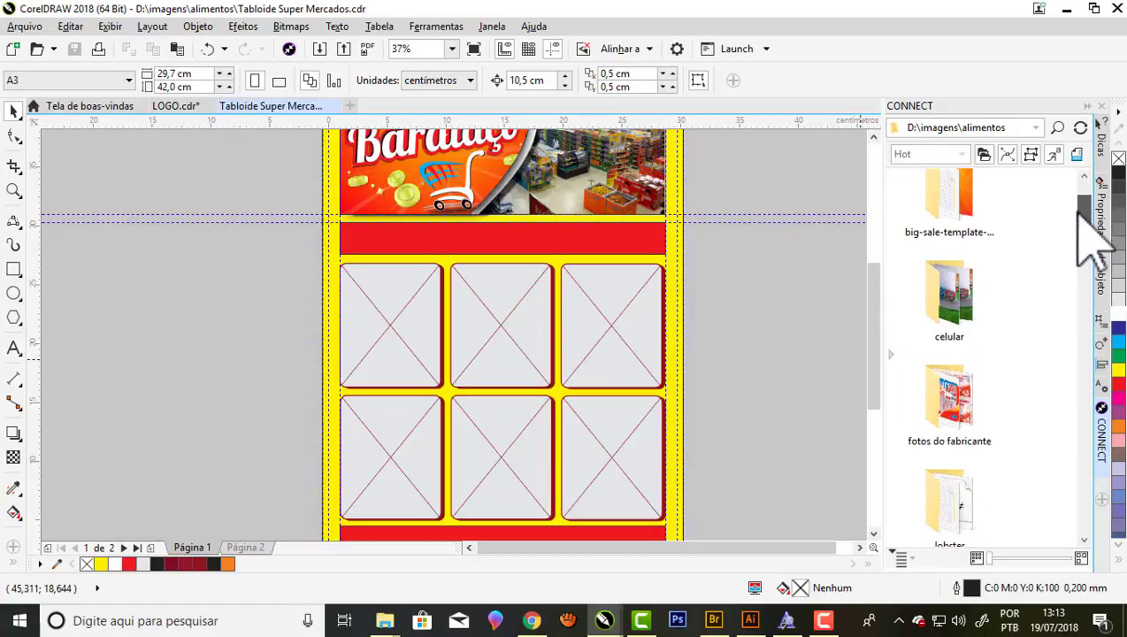
Browse into fotos do fabricante > recortadas in the CONNECT docker to view the cut-out product photos.
double_click(961, 395)
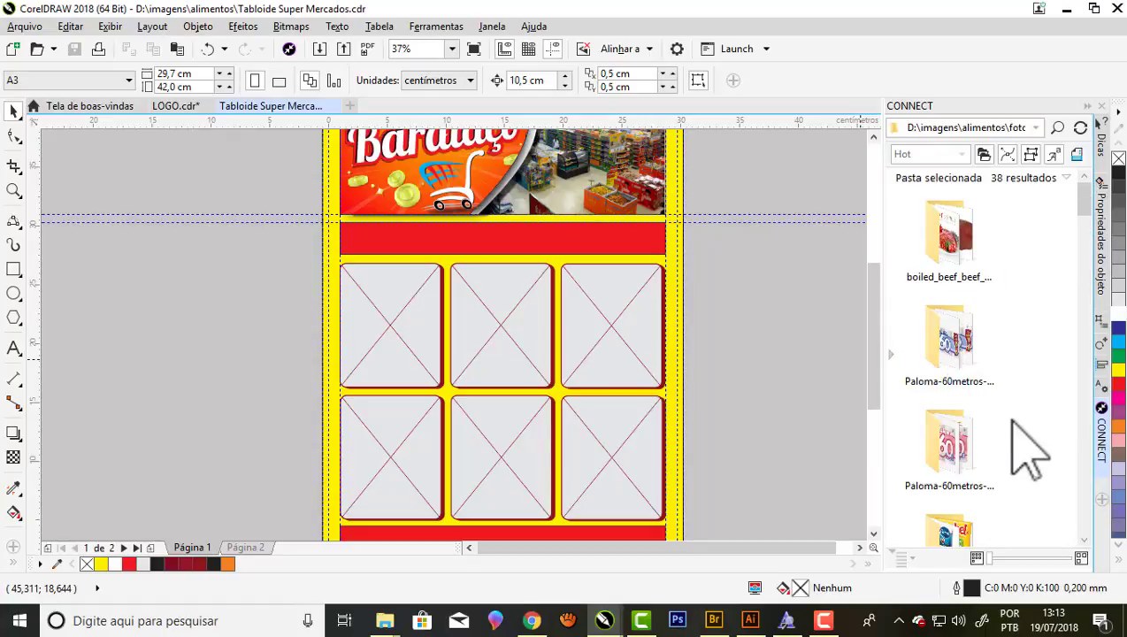
drag(1085, 203, 1088, 243)
double_click(955, 309)
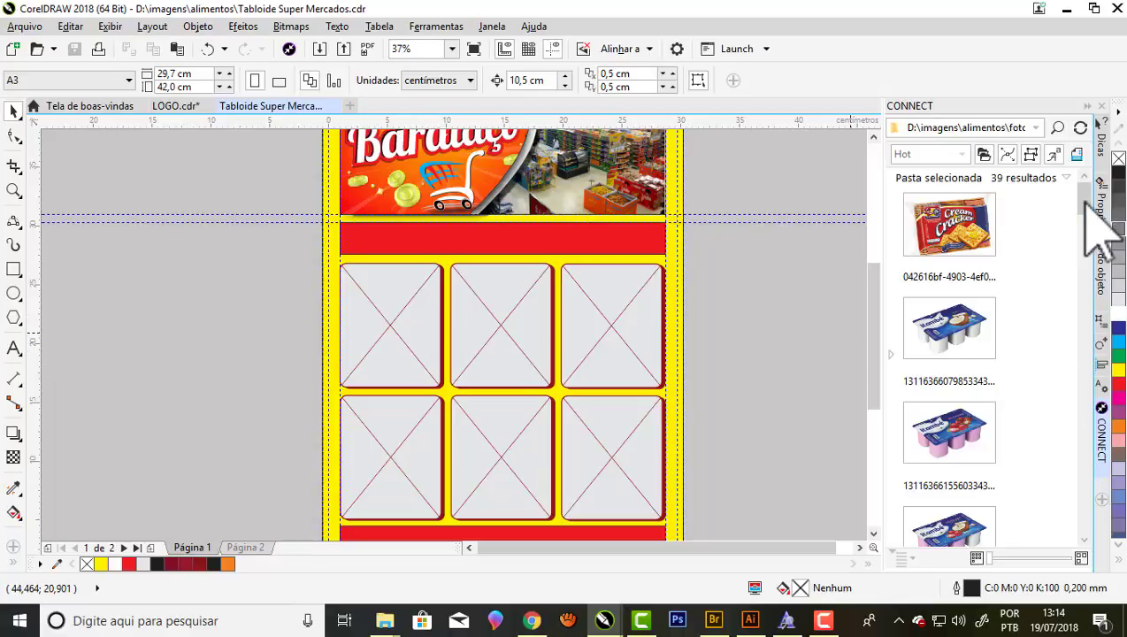
scroll(998, 269, down, 2)
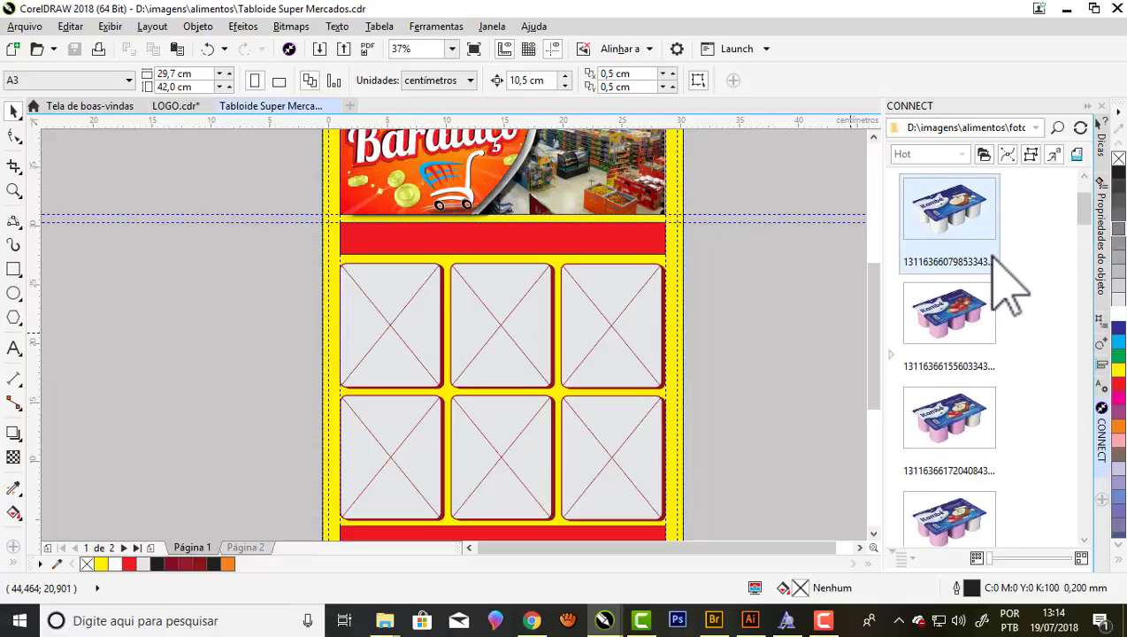
scroll(978, 296, down, 4)
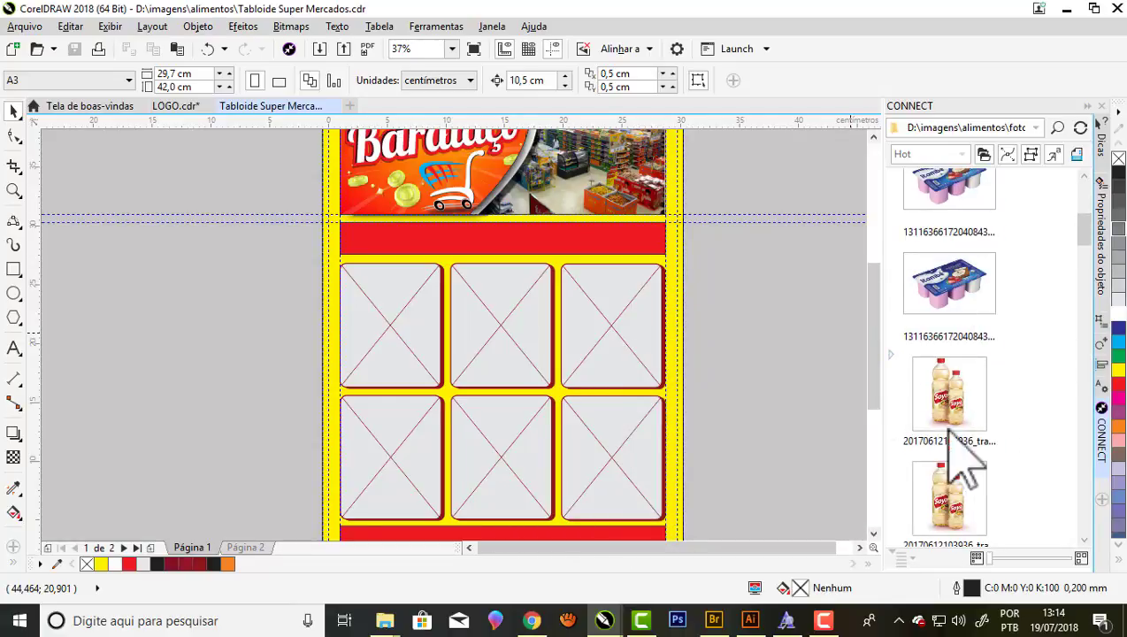
mouse_move(950, 409)
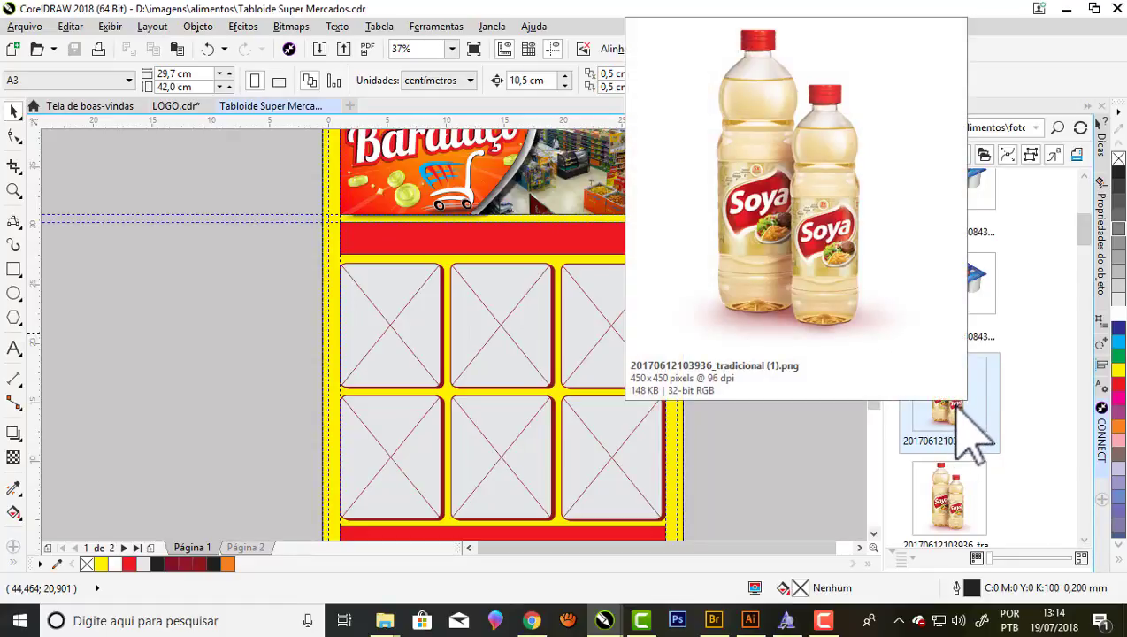
Bring in the Soya oil bottles photo from CONNECT, shrink it, and clip it into the top-right frame.
drag(957, 405, 811, 390)
drag(749, 352, 751, 353)
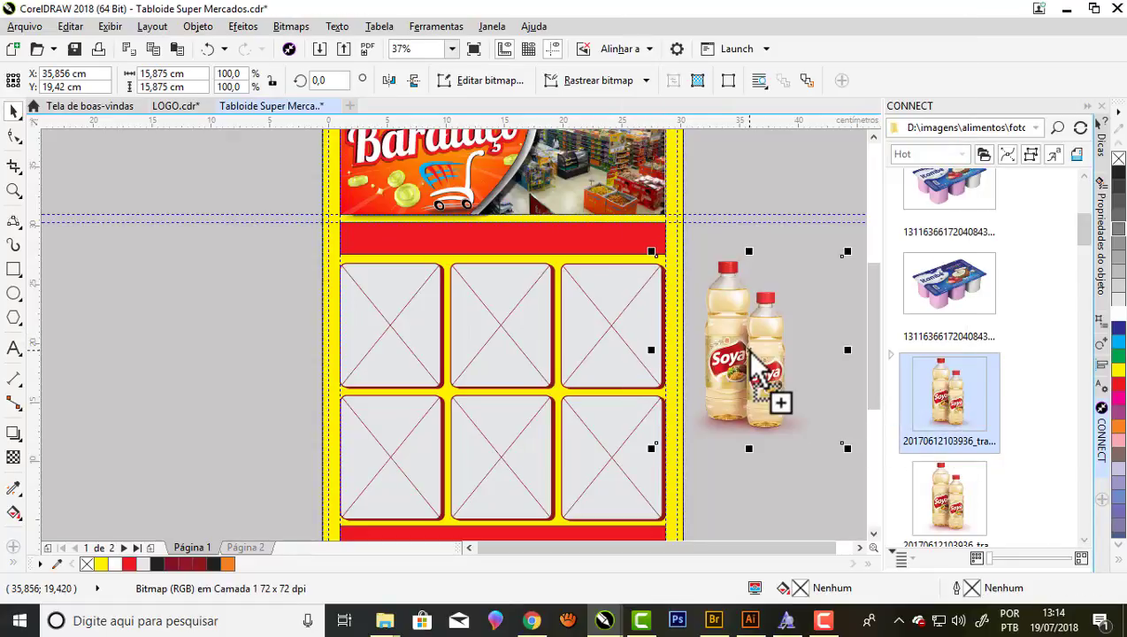
drag(843, 448, 804, 412)
drag(746, 334, 754, 330)
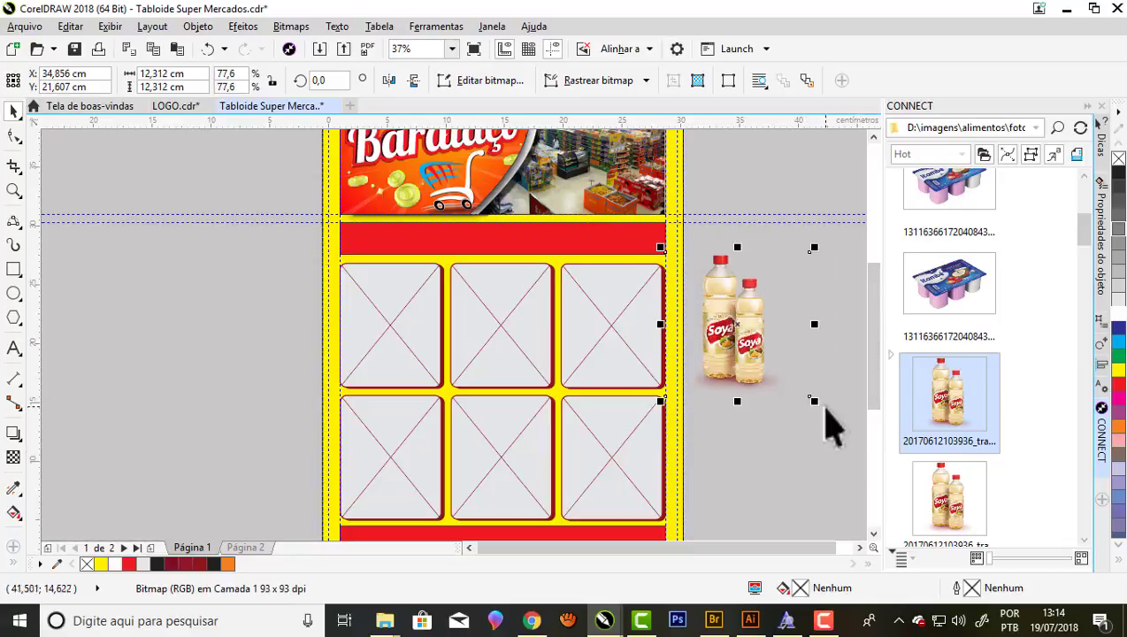
drag(817, 405, 782, 370)
drag(727, 295, 725, 326)
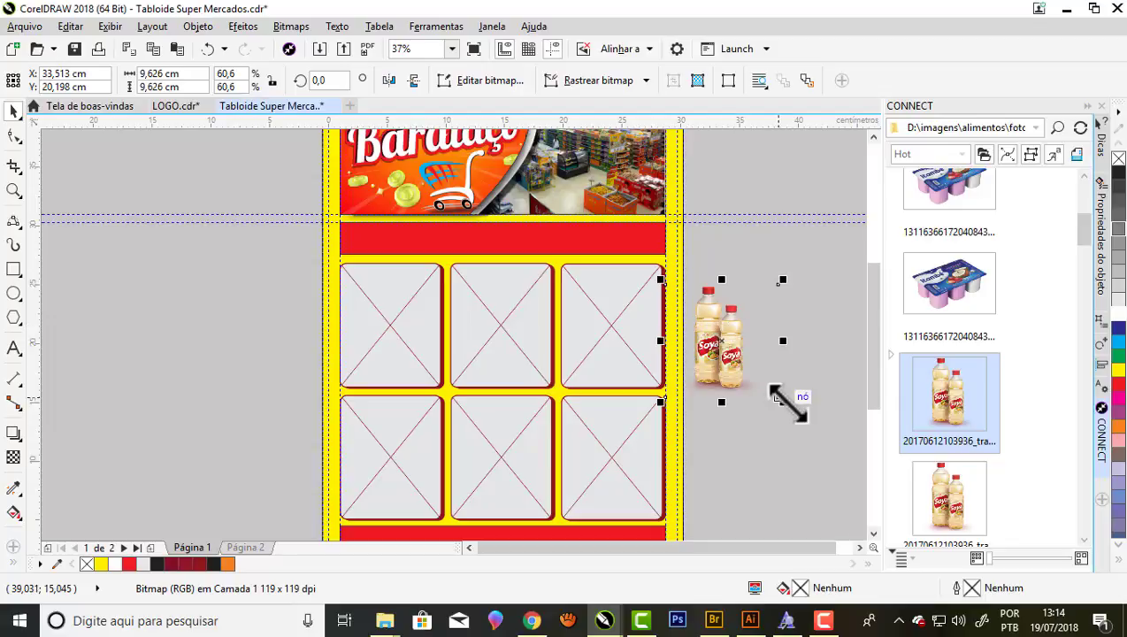
drag(717, 337, 608, 323)
click(792, 383)
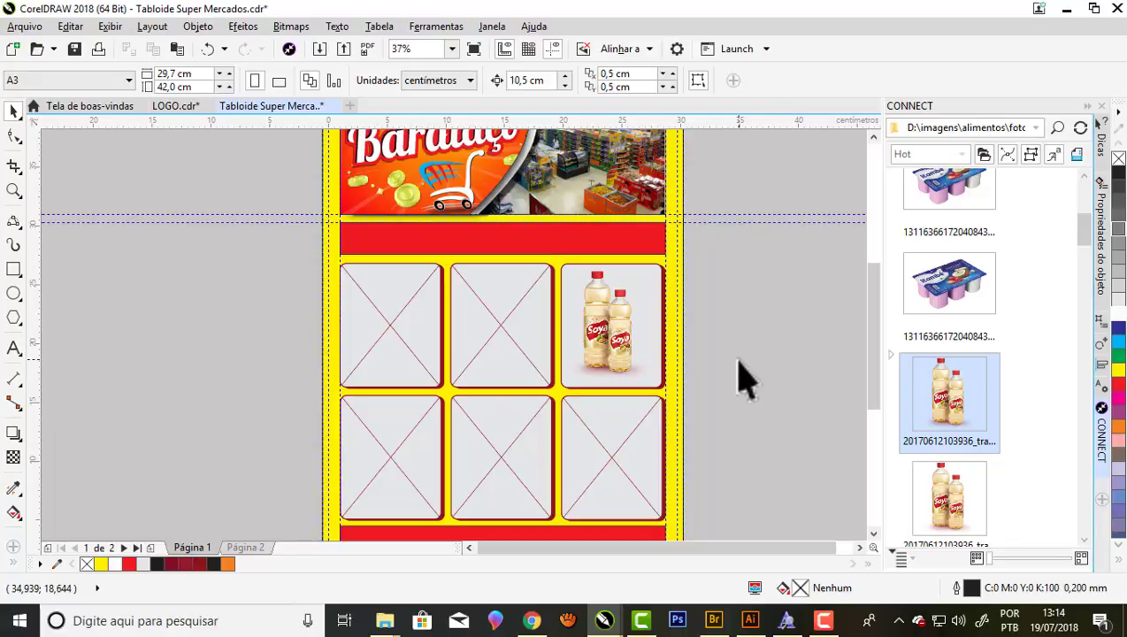
scroll(616, 395, up, 2)
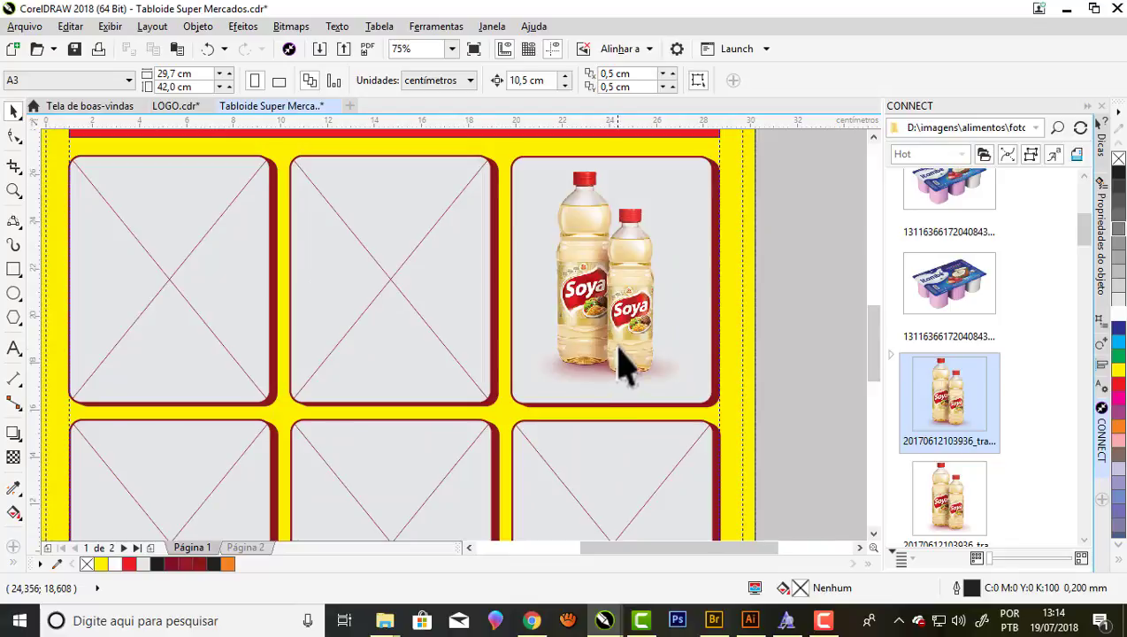
Undo an accidental frame move and ungroup the frame group holding the Soya photo.
click(619, 363)
scroll(619, 363, down, 2)
drag(521, 229, 407, 228)
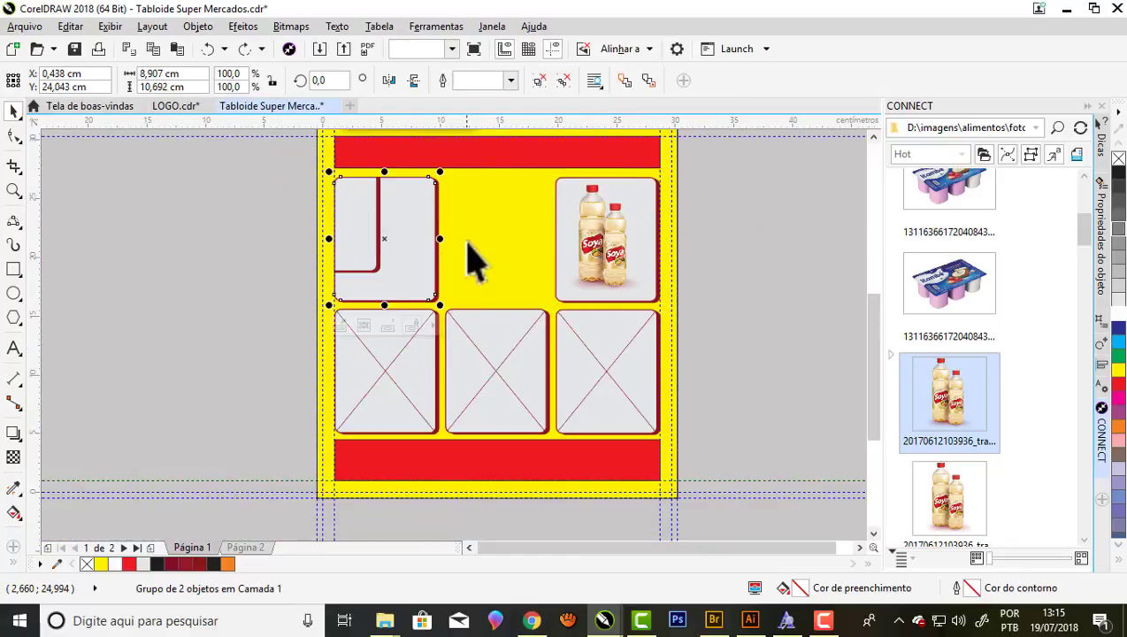
key(ctrl+z)
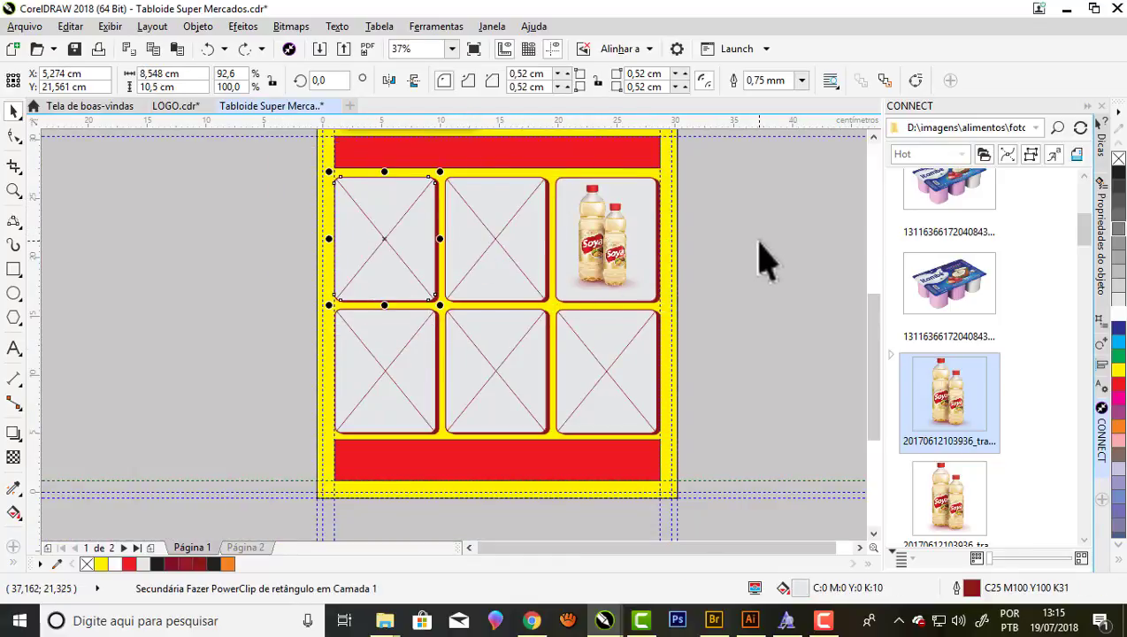
click(765, 261)
click(603, 232)
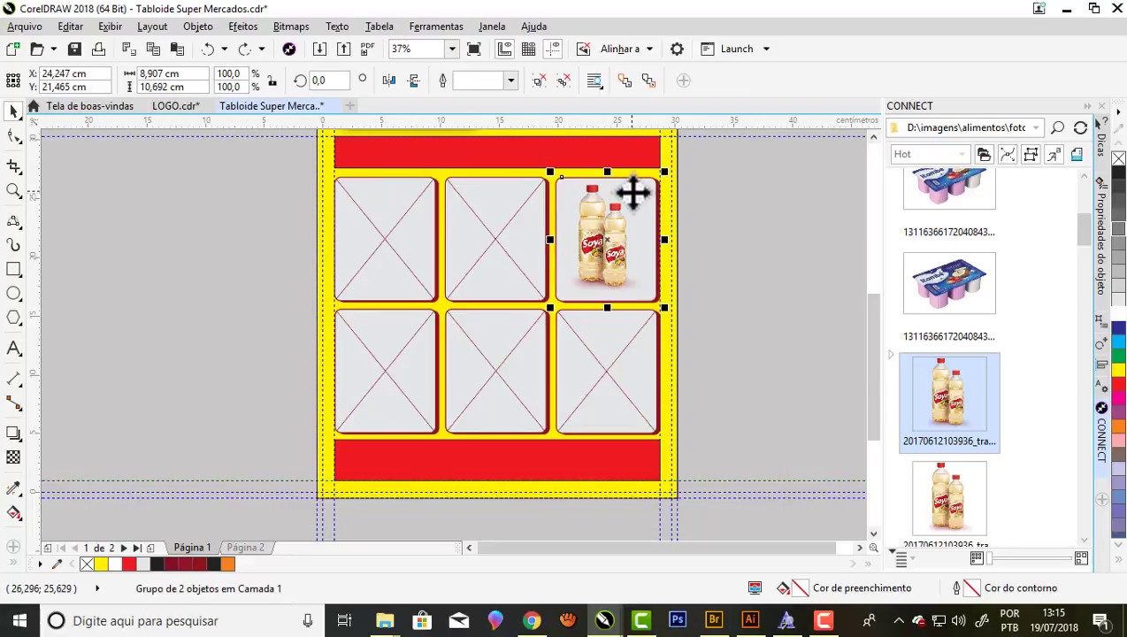
right_click(633, 193)
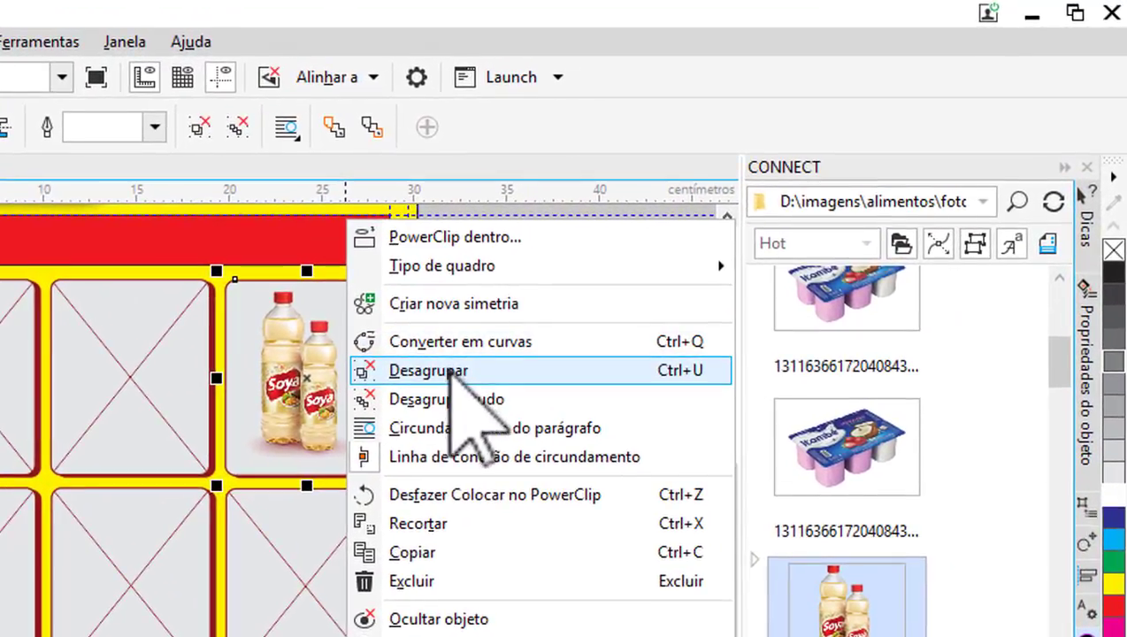
click(686, 244)
click(515, 372)
click(337, 378)
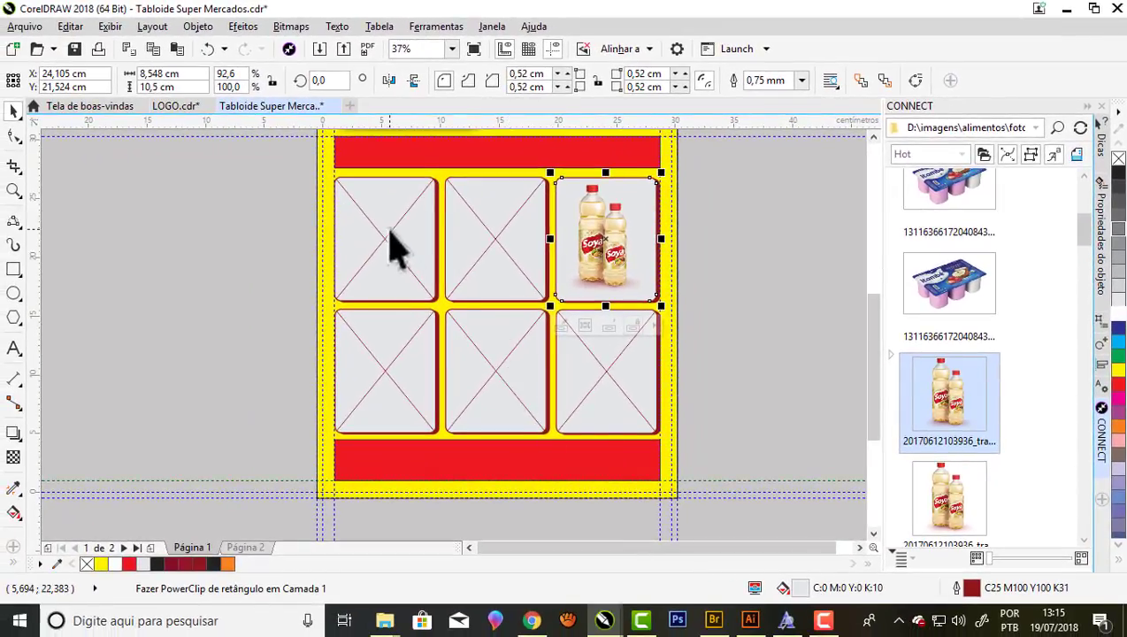
Ungroup the first frame and the top-middle frame from the grid with Desagrupar.
click(395, 250)
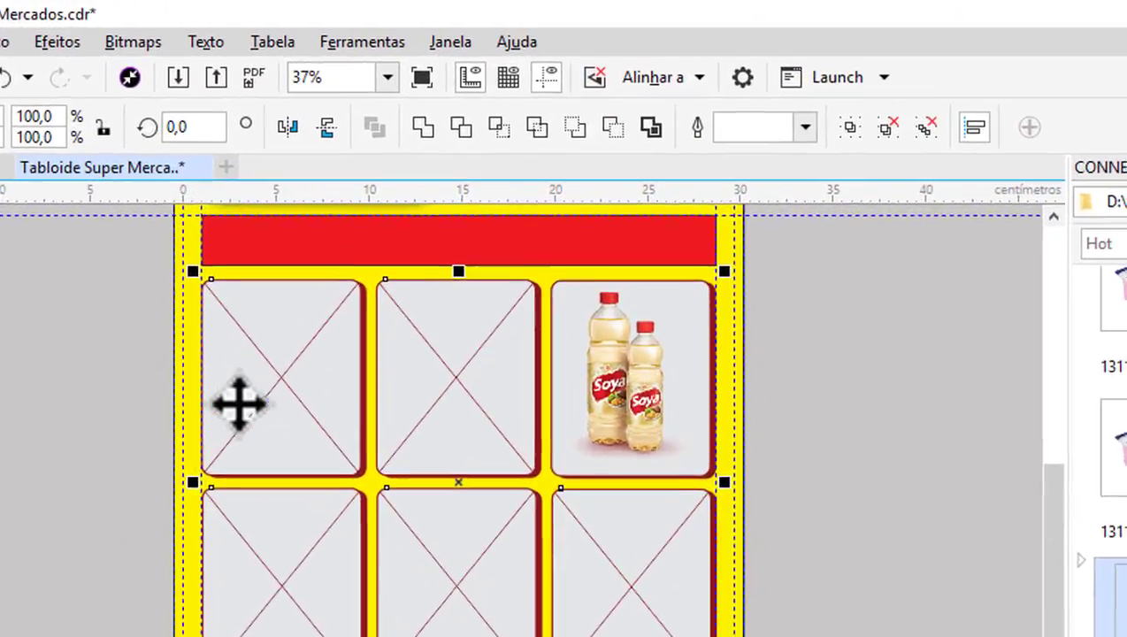
click(357, 257)
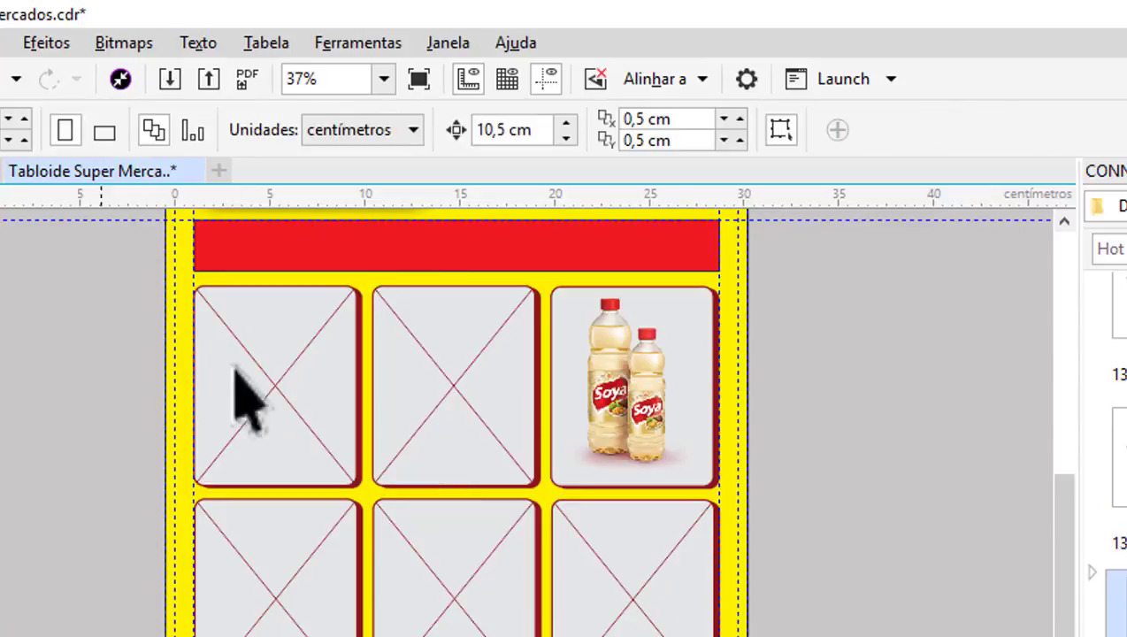
click(265, 398)
right_click(276, 382)
click(358, 378)
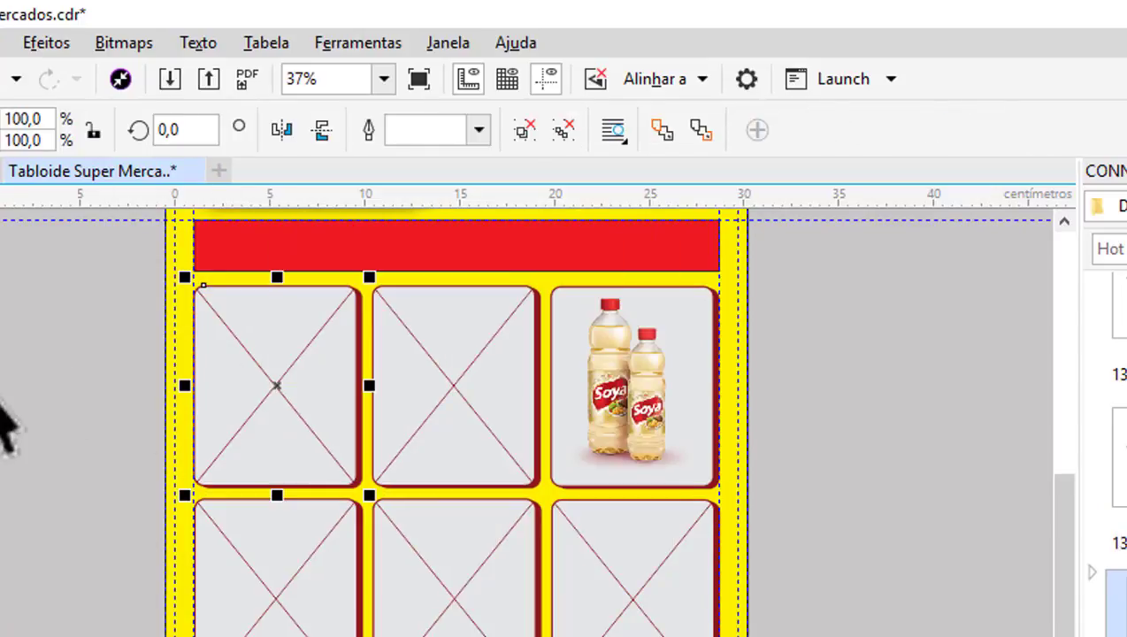
click(8, 407)
right_click(491, 406)
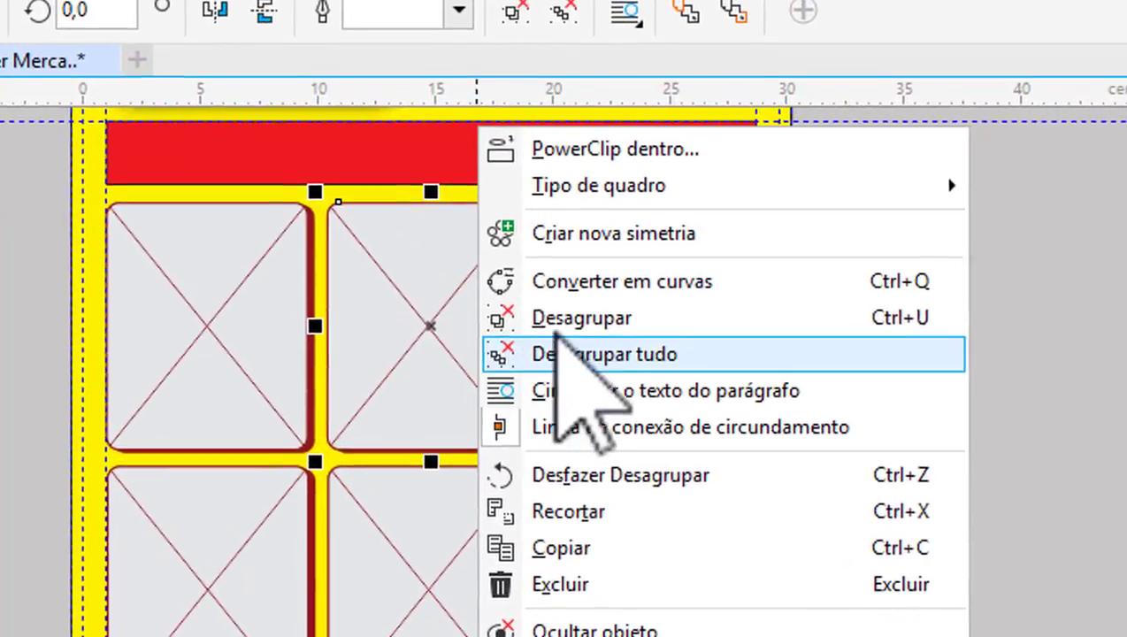
click(564, 380)
Ungroup the bottom-left, middle and right-hand frames so all six are separate objects.
click(118, 482)
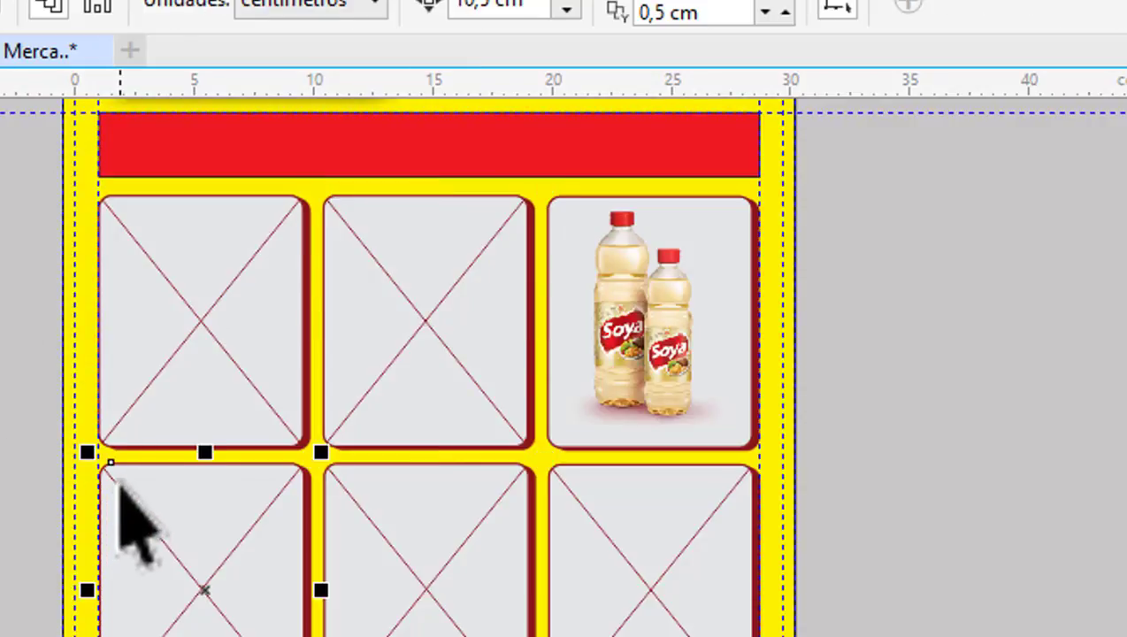
right_click(124, 484)
click(250, 314)
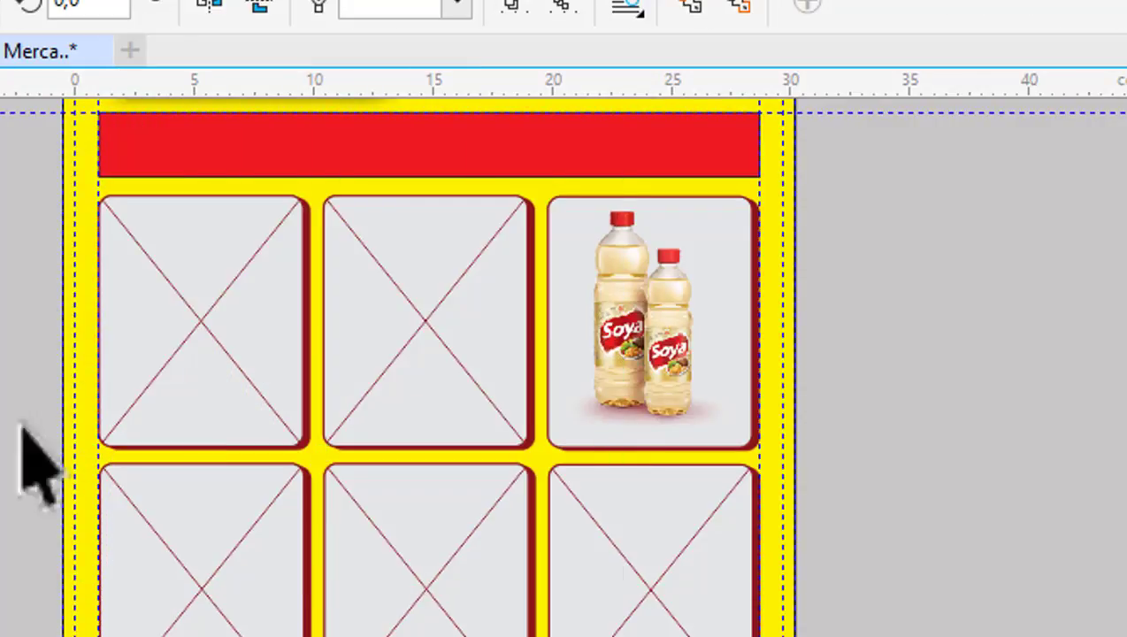
right_click(443, 579)
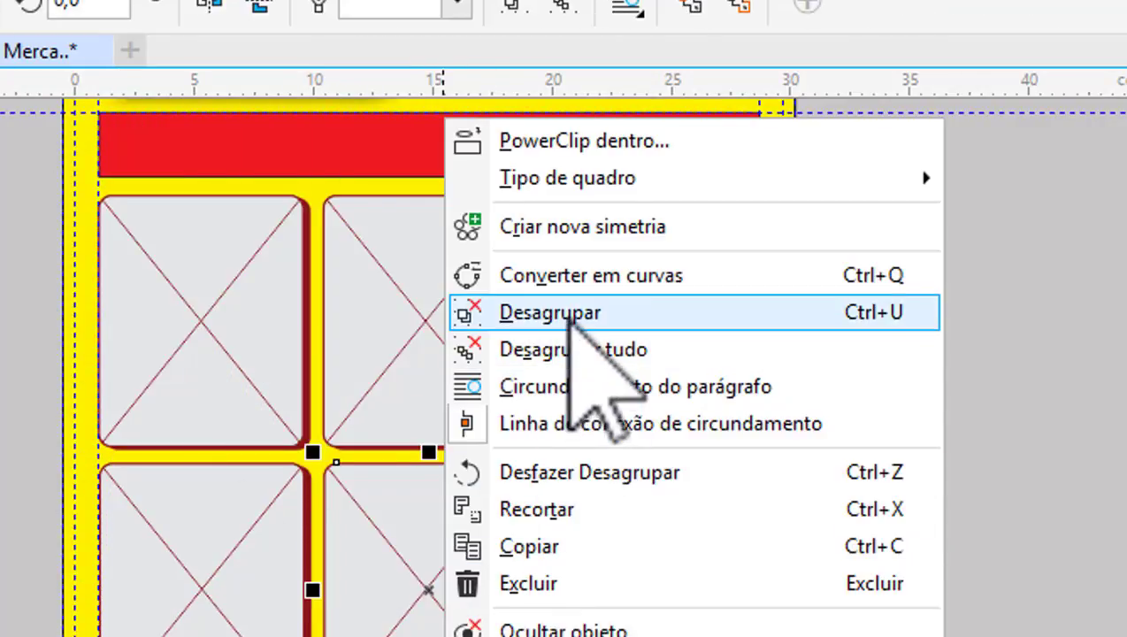
click(570, 319)
right_click(595, 442)
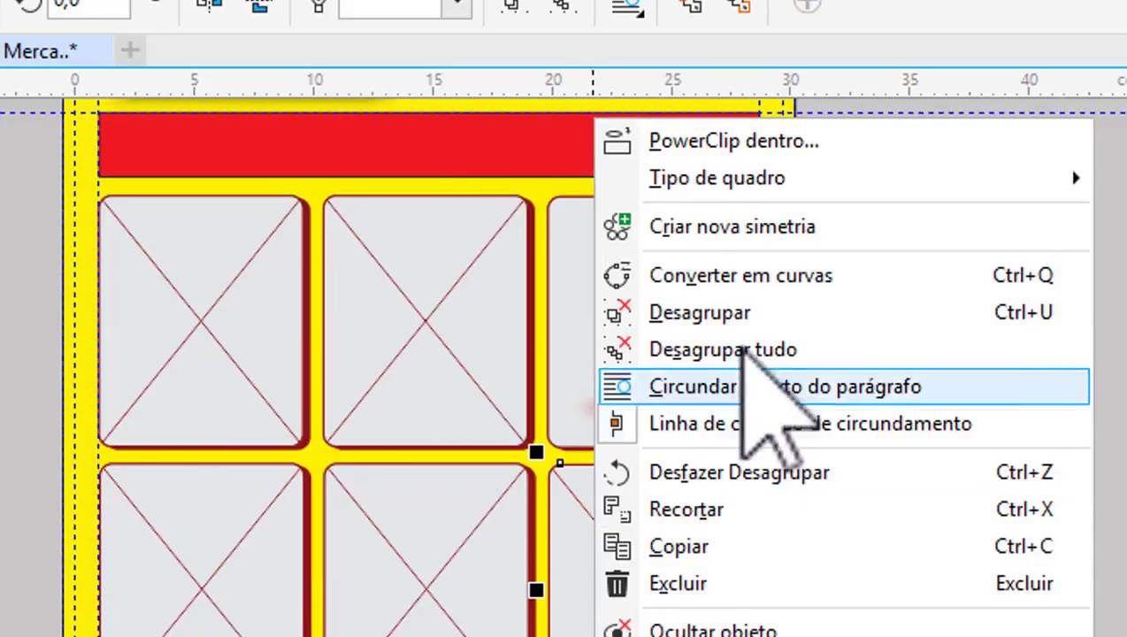
click(752, 314)
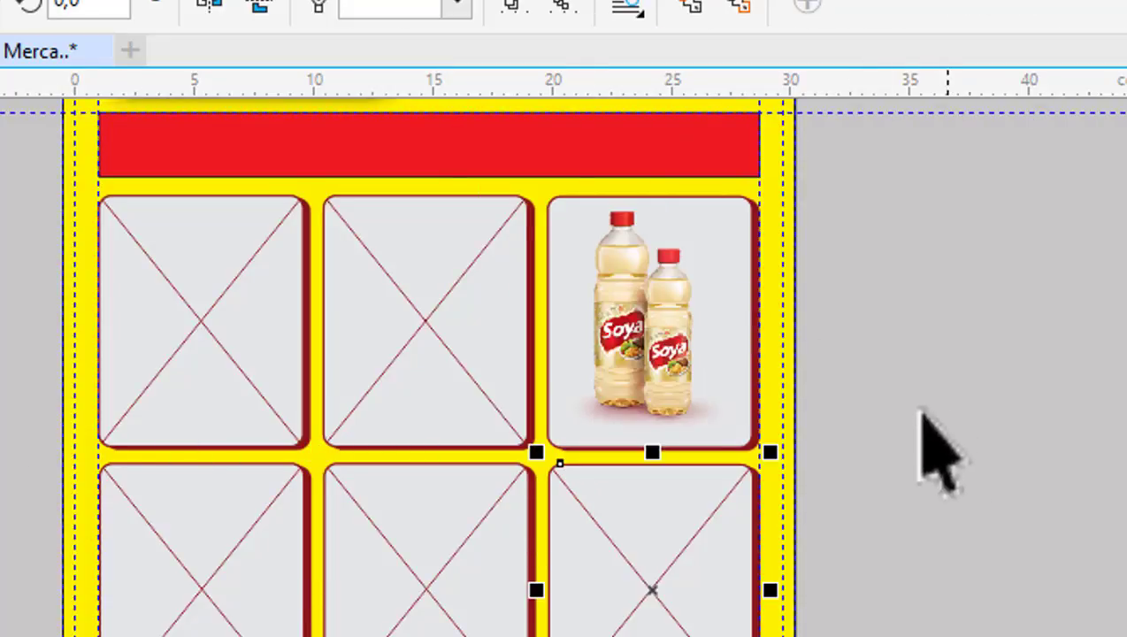
click(679, 365)
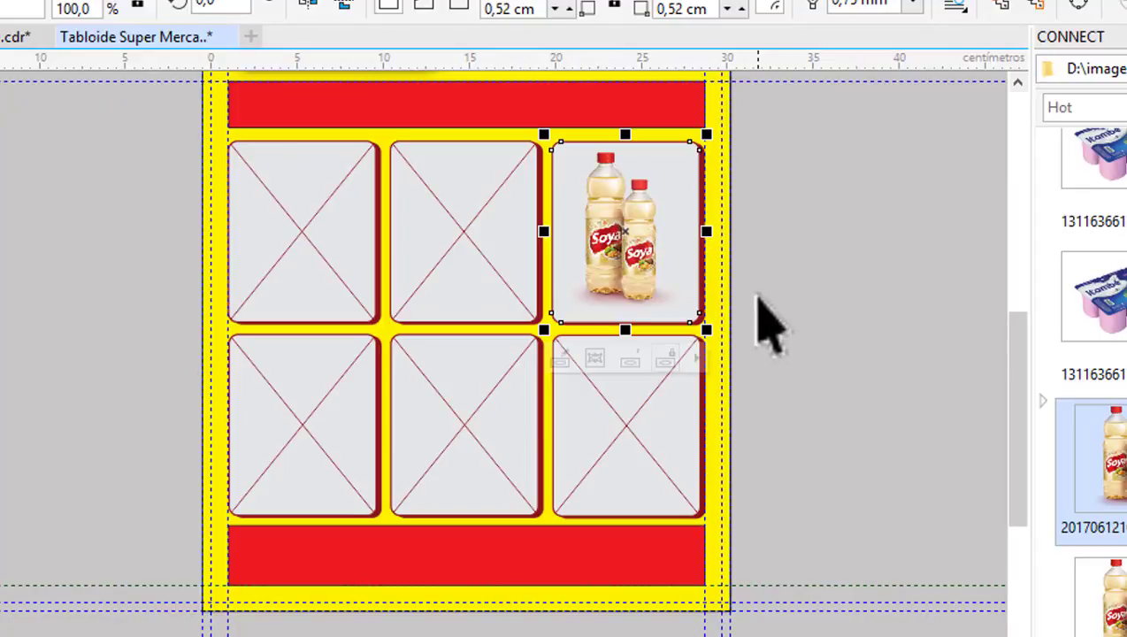
Alt-select the Soya bitmap inside its frame and shift it down and left.
click(669, 244)
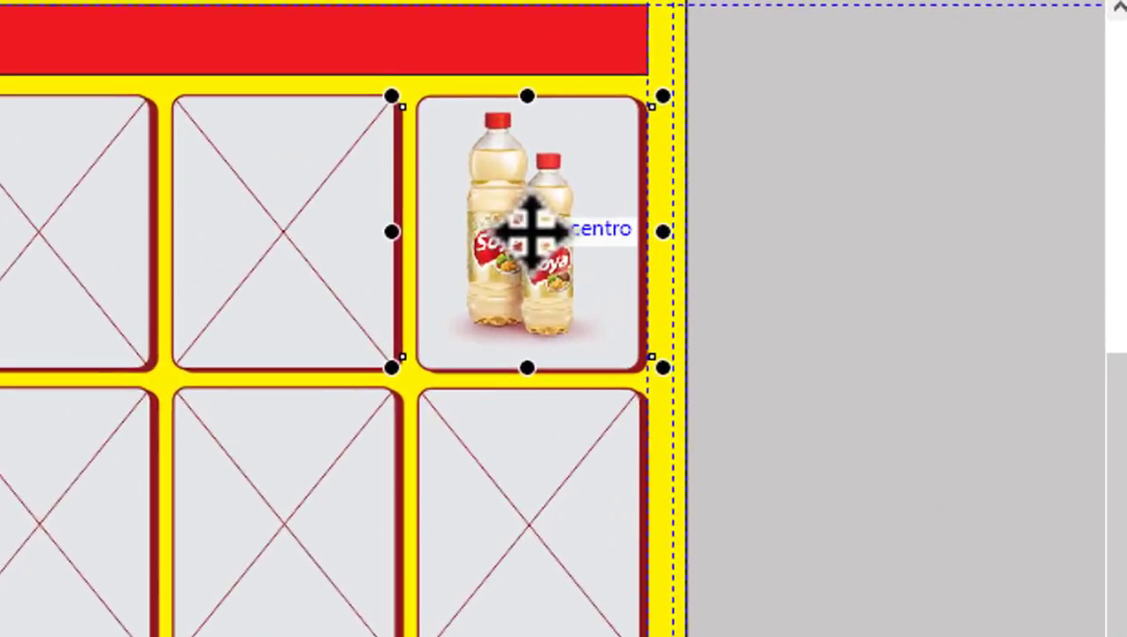
key(alt)
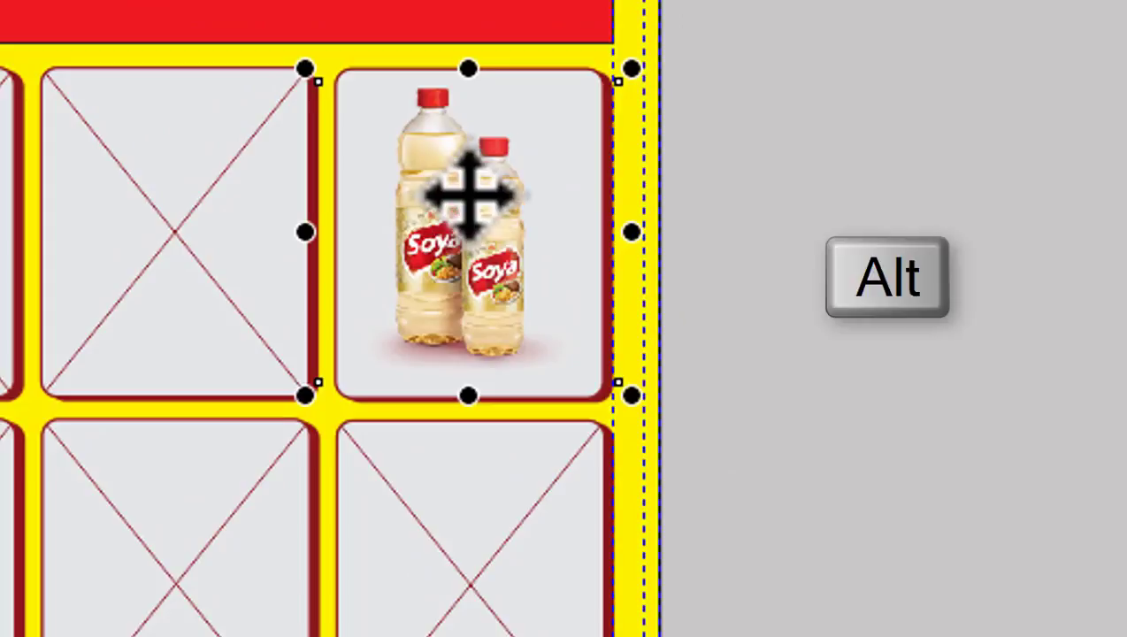
scroll(469, 199, up, 2)
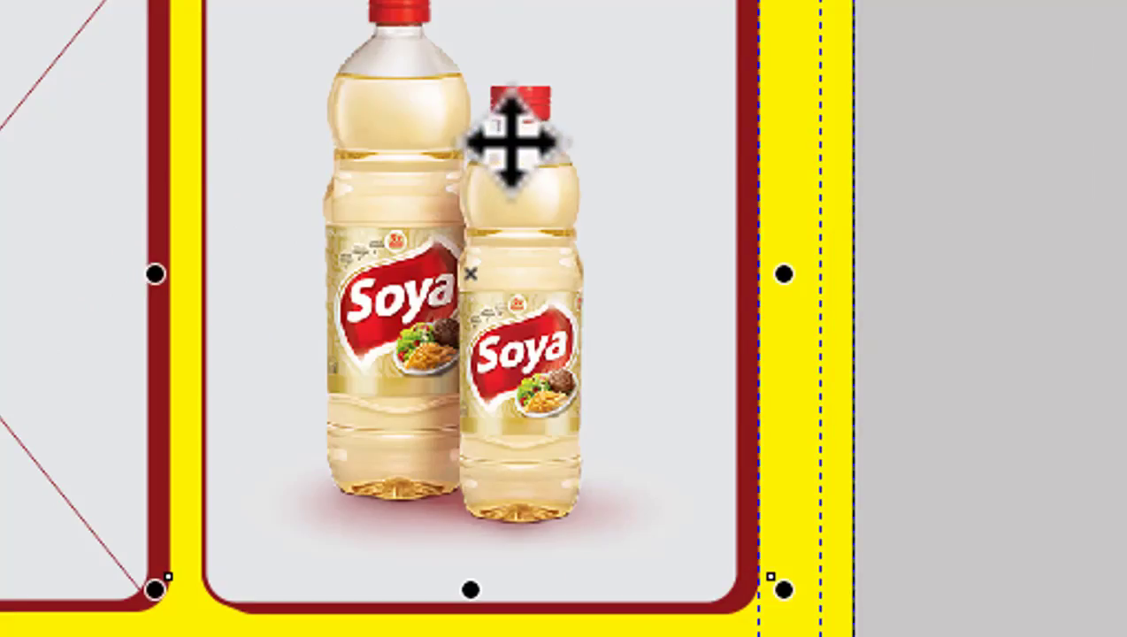
mouse_move(512, 142)
mouse_down()
mouse_move(451, 217)
mouse_move(482, 237)
mouse_move(451, 316)
mouse_up()
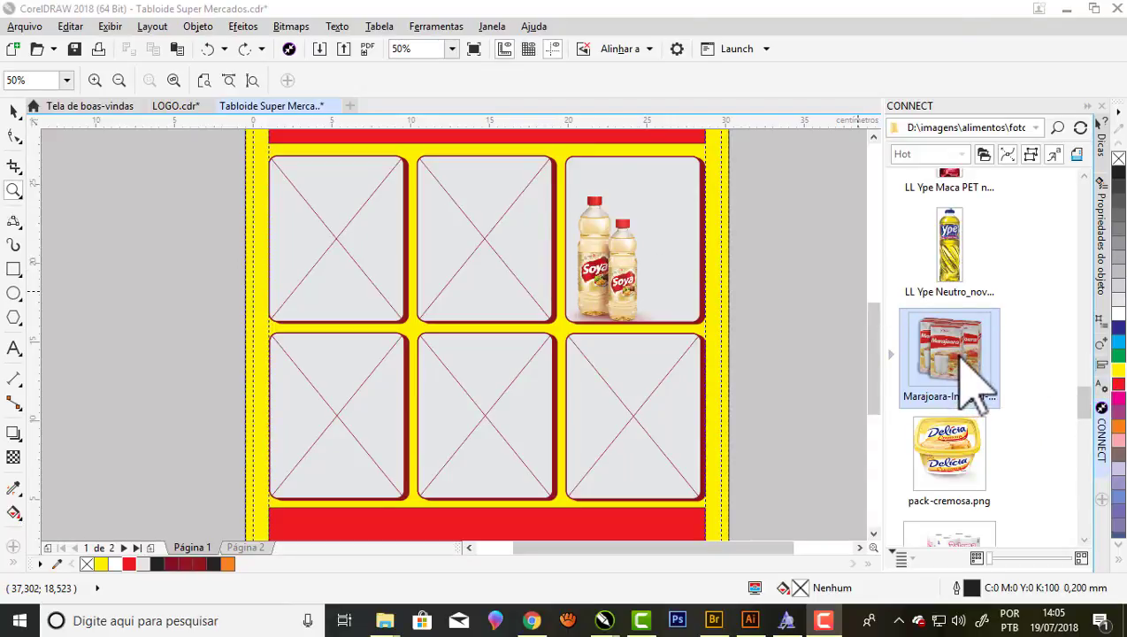
Bring in the Marajoara milk photo, shrink it in stages, and drop it into the bottom-left frame.
drag(973, 376, 141, 262)
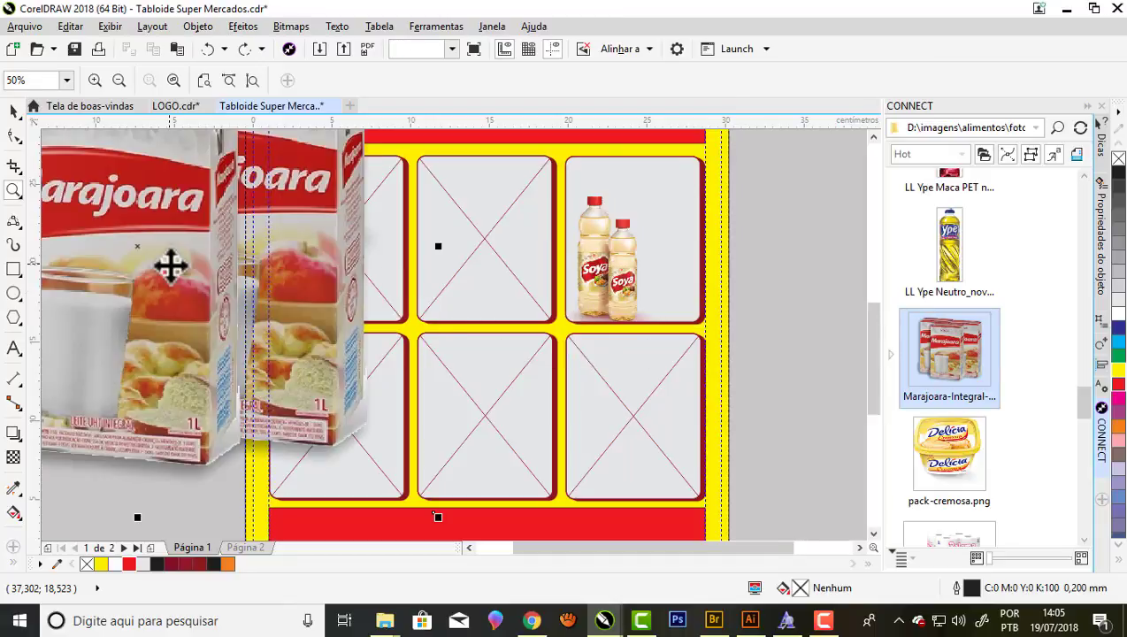
scroll(253, 279, down, 2)
scroll(247, 276, down, 2)
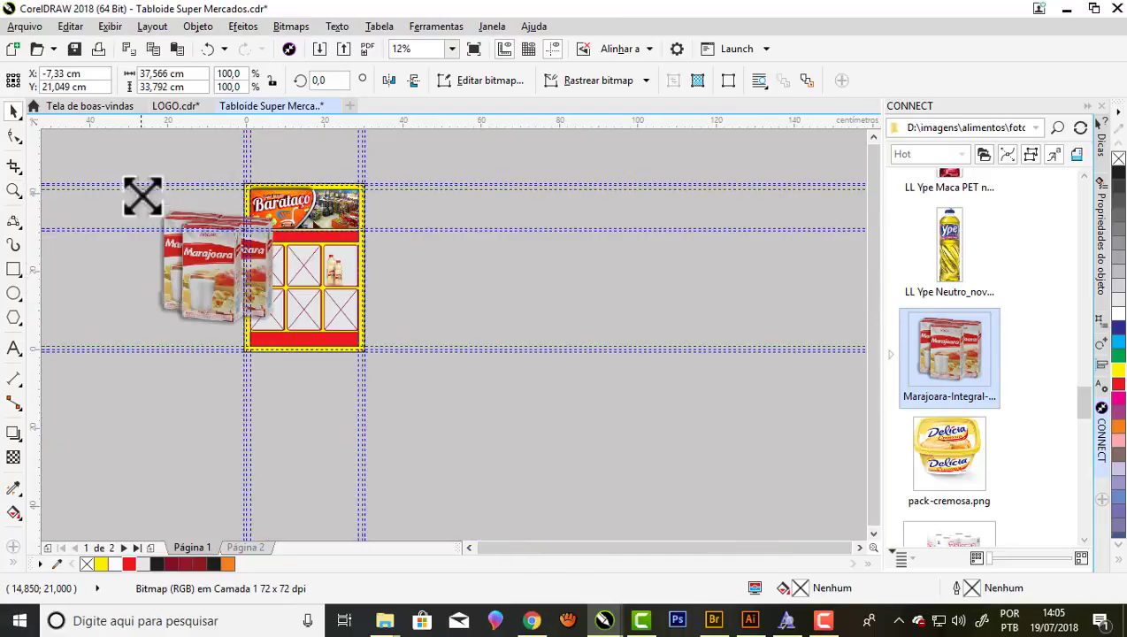
drag(142, 196, 227, 251)
scroll(228, 248, up, 4)
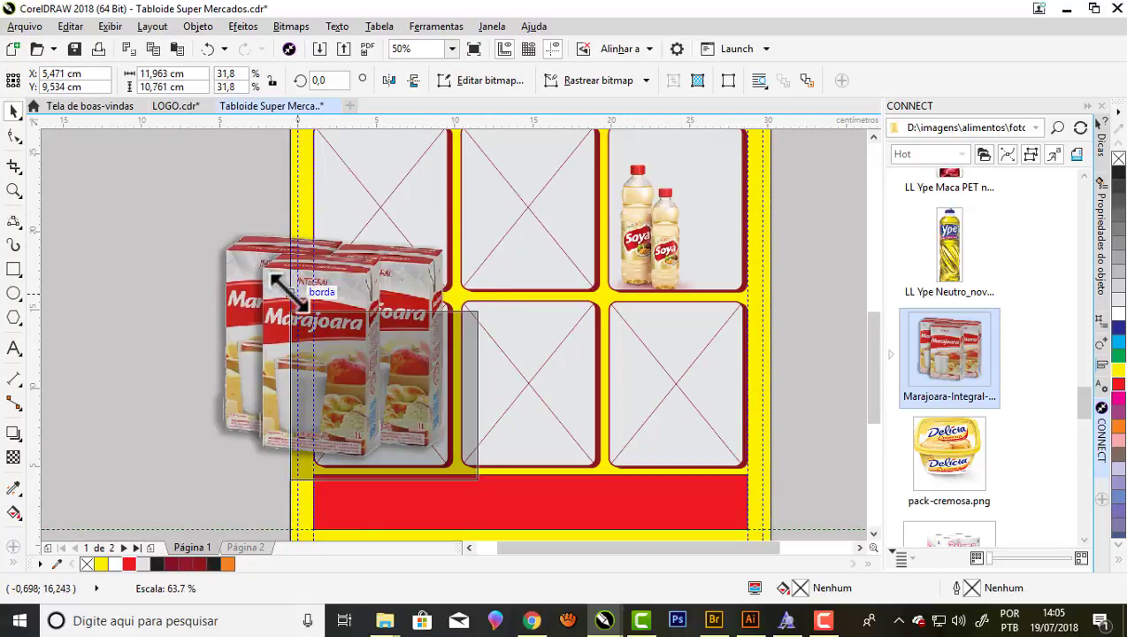
drag(177, 214, 302, 314)
scroll(371, 301, down, 2)
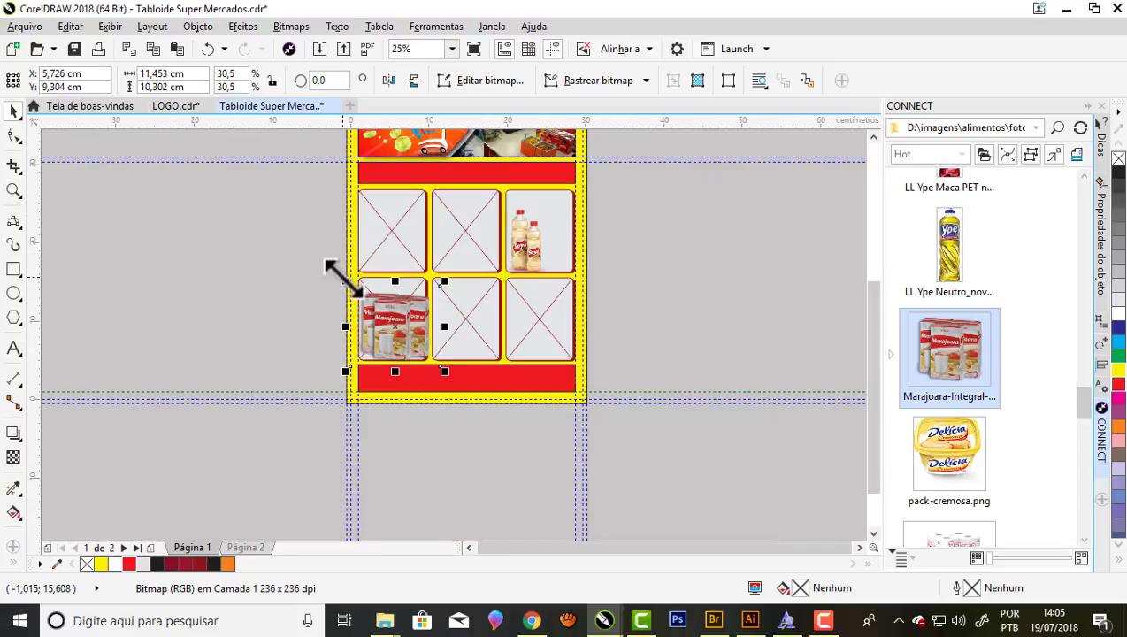
drag(345, 281, 354, 285)
scroll(363, 296, up, 2)
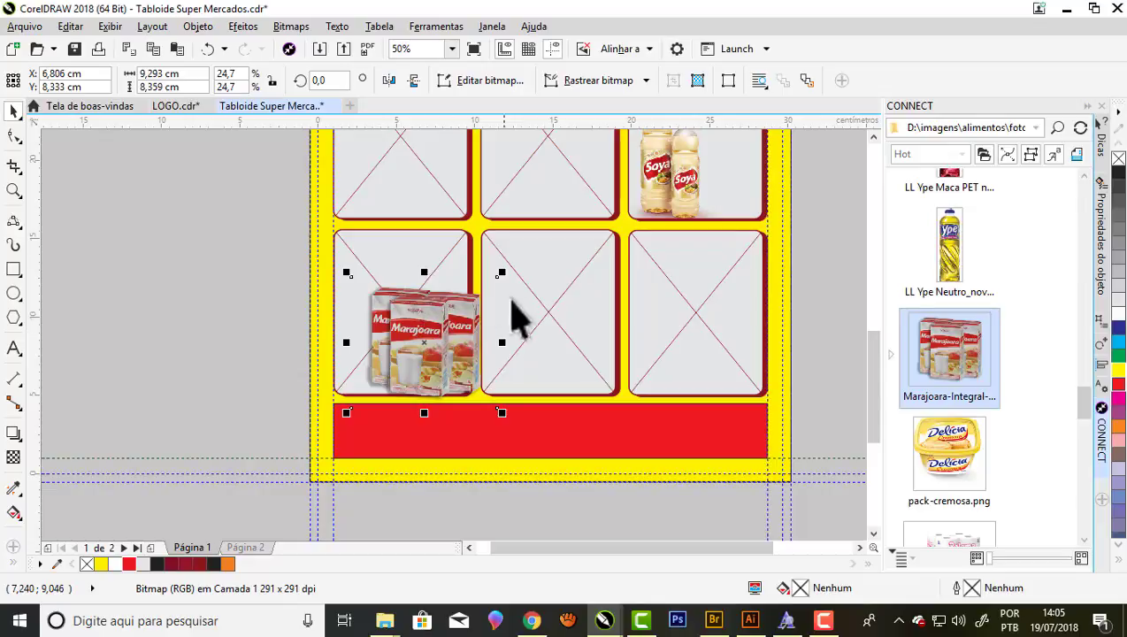
drag(501, 273, 485, 288)
drag(433, 331, 399, 326)
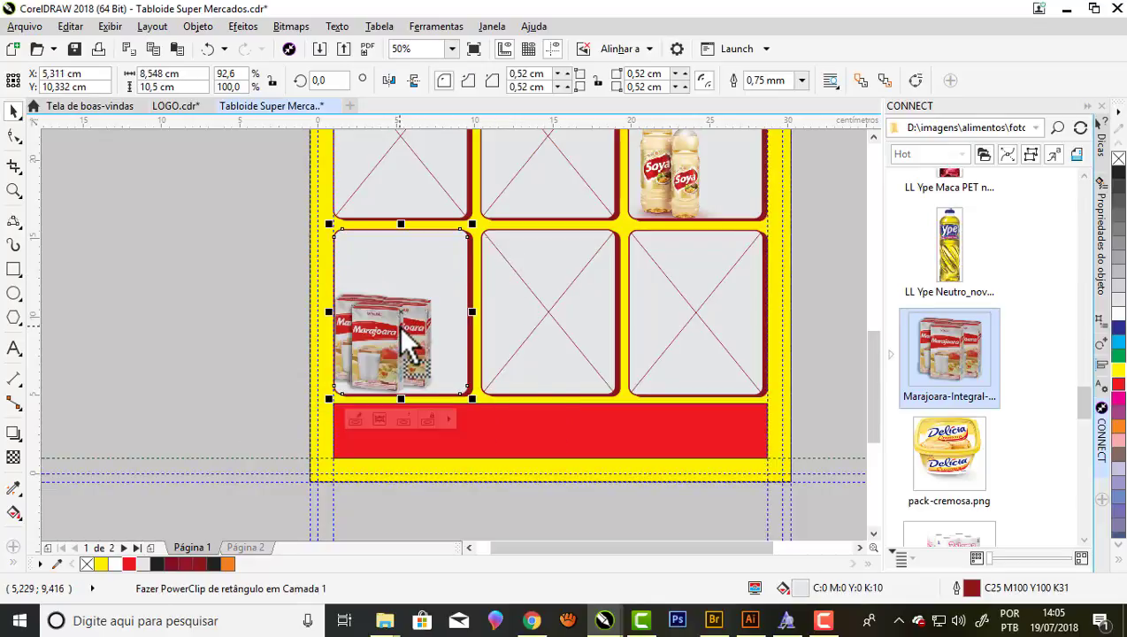
Place the Frango Resfriado chicken photo into the lower-middle frame.
click(234, 305)
scroll(380, 291, up, 2)
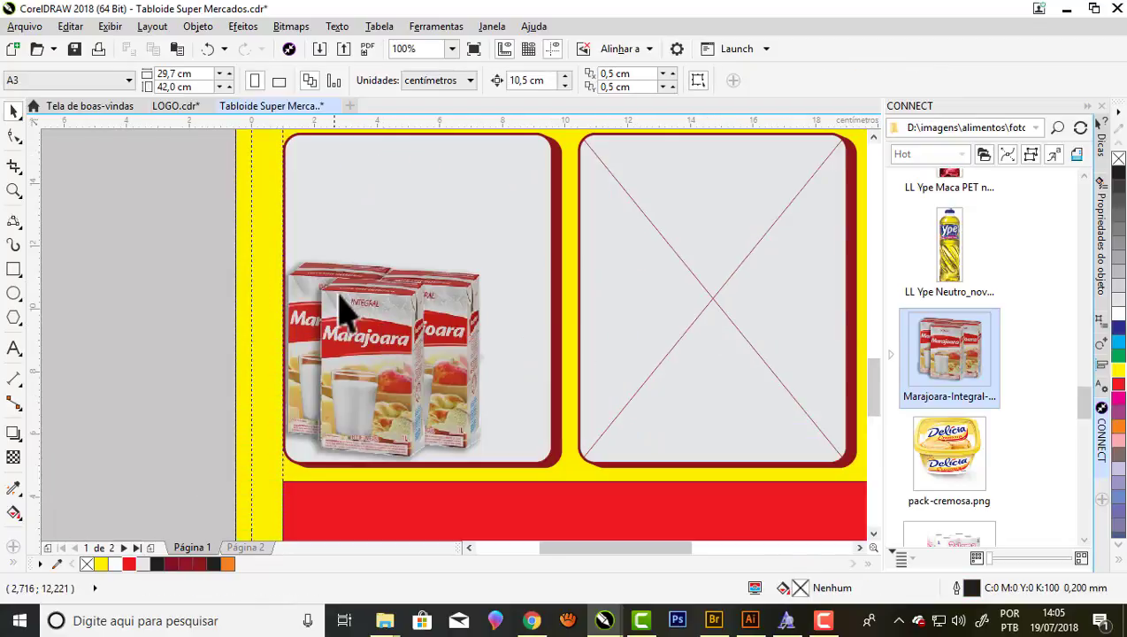
scroll(353, 297, down, 2)
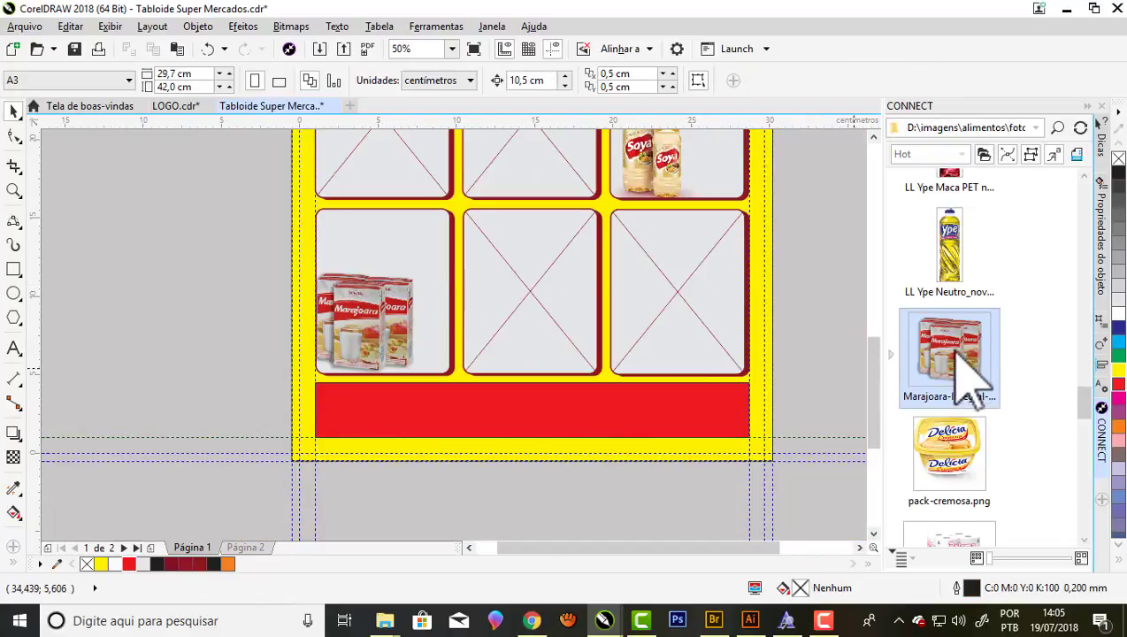
scroll(959, 357, down, 2)
scroll(964, 362, down, 1)
scroll(973, 358, up, 1)
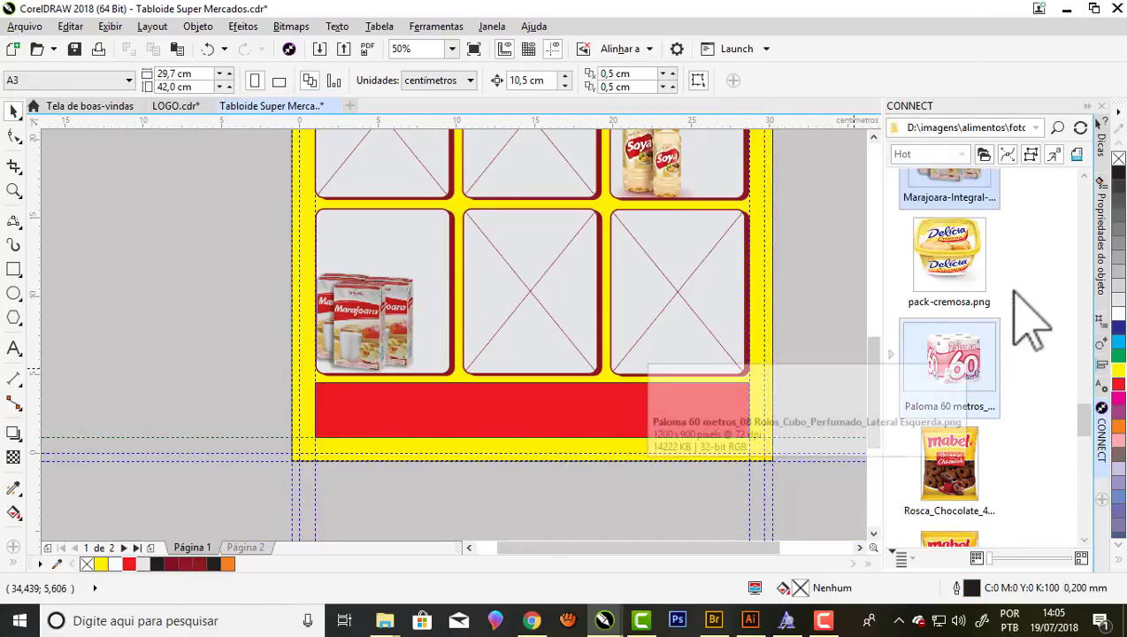
scroll(1024, 317, up, 3)
scroll(1022, 314, down, 3)
scroll(999, 398, up, 1)
scroll(232, 262, down, 2)
mouse_move(973, 488)
mouse_down()
mouse_move(115, 207)
mouse_move(176, 264)
mouse_move(364, 289)
mouse_move(395, 307)
mouse_up()
scroll(364, 289, up, 2)
Add the Camil Arroz rice photo to the top-left frame and shrink it to fit.
click(684, 327)
mouse_move(949, 278)
mouse_down()
mouse_move(743, 283)
mouse_move(717, 297)
mouse_up()
scroll(717, 296, down, 2)
scroll(465, 281, up, 1)
mouse_move(466, 281)
mouse_down()
mouse_move(377, 289)
mouse_move(483, 287)
mouse_up()
scroll(573, 188, up, 1)
scroll(495, 251, up, 1)
scroll(495, 251, down, 1)
drag(602, 218, 560, 260)
scroll(559, 260, up, 1)
scroll(518, 357, down, 1)
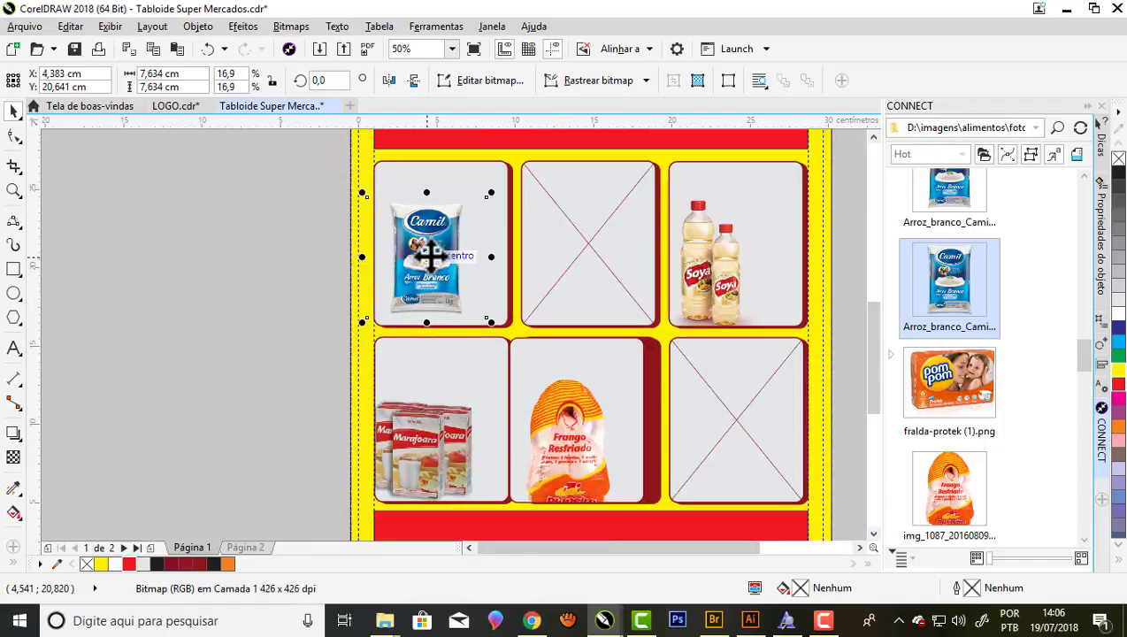
drag(368, 317, 340, 344)
click(326, 261)
Place the Feijão bean photo, scaled down, into the top-middle frame.
scroll(326, 261, down, 1)
scroll(980, 377, up, 3)
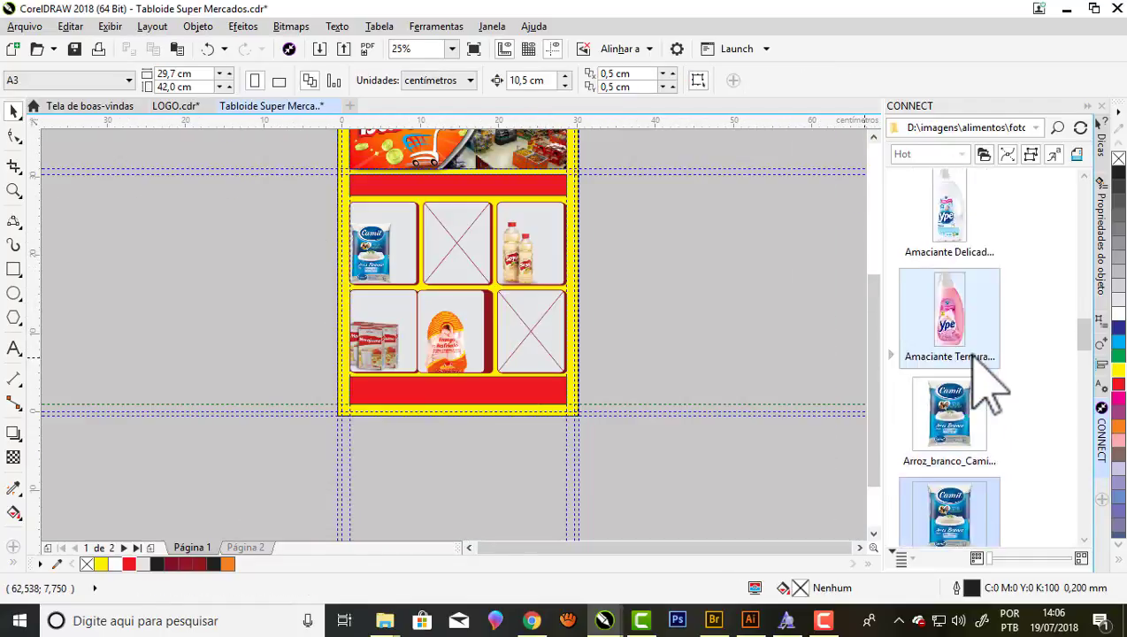
scroll(980, 256, up, 3)
drag(987, 261, 704, 339)
scroll(705, 339, up, 1)
drag(795, 352, 767, 390)
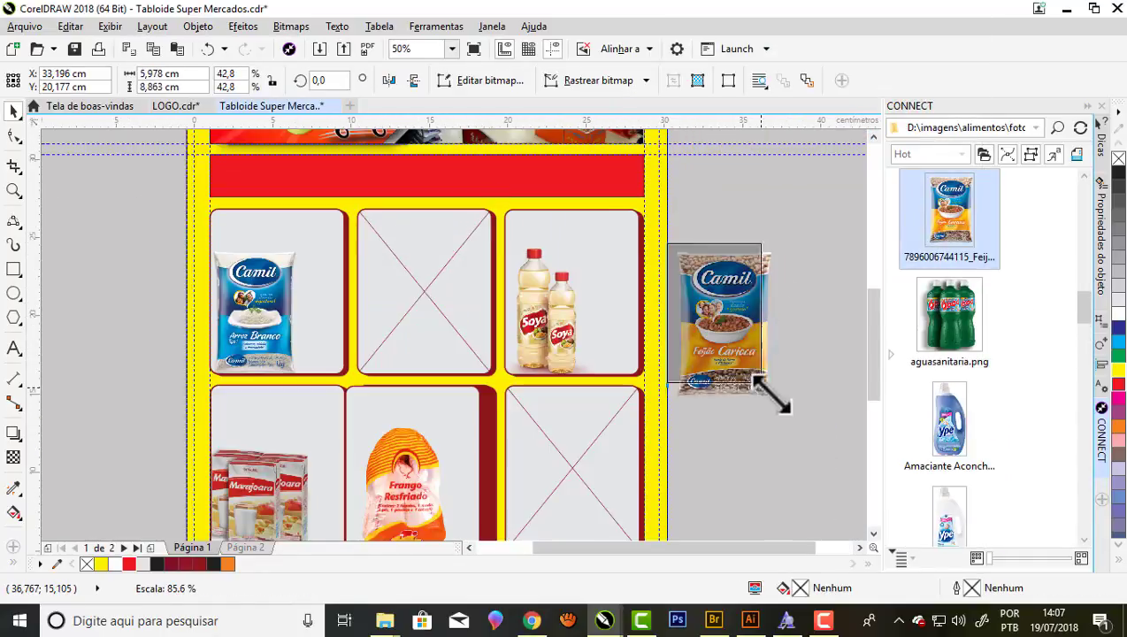
drag(716, 310, 395, 302)
scroll(395, 302, down, 1)
scroll(398, 284, up, 1)
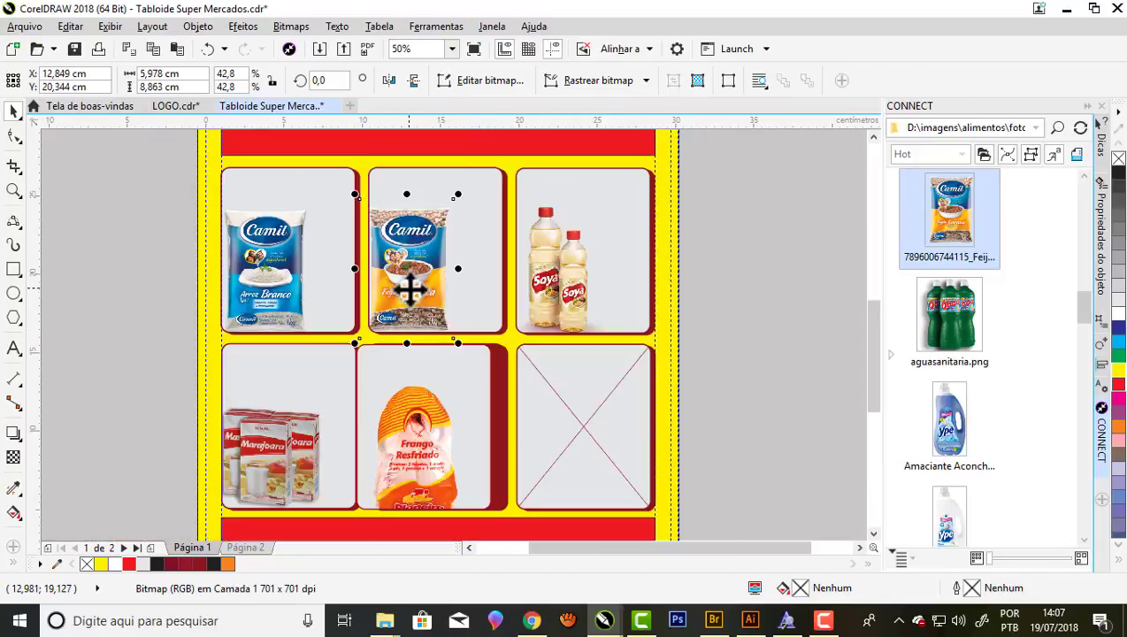
scroll(527, 381, down, 1)
key(Escape)
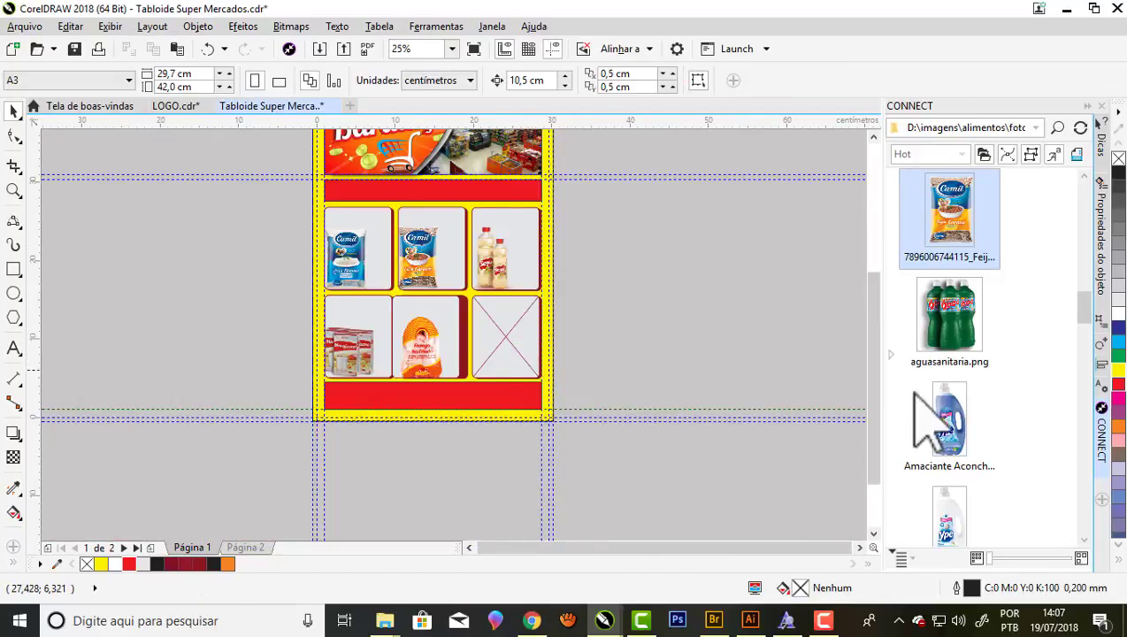
Scroll through the CONNECT image list looking for the coffee package photo.
scroll(955, 372, up, 2)
scroll(1017, 345, down, 3)
scroll(1043, 363, down, 3)
scroll(1041, 345, down, 3)
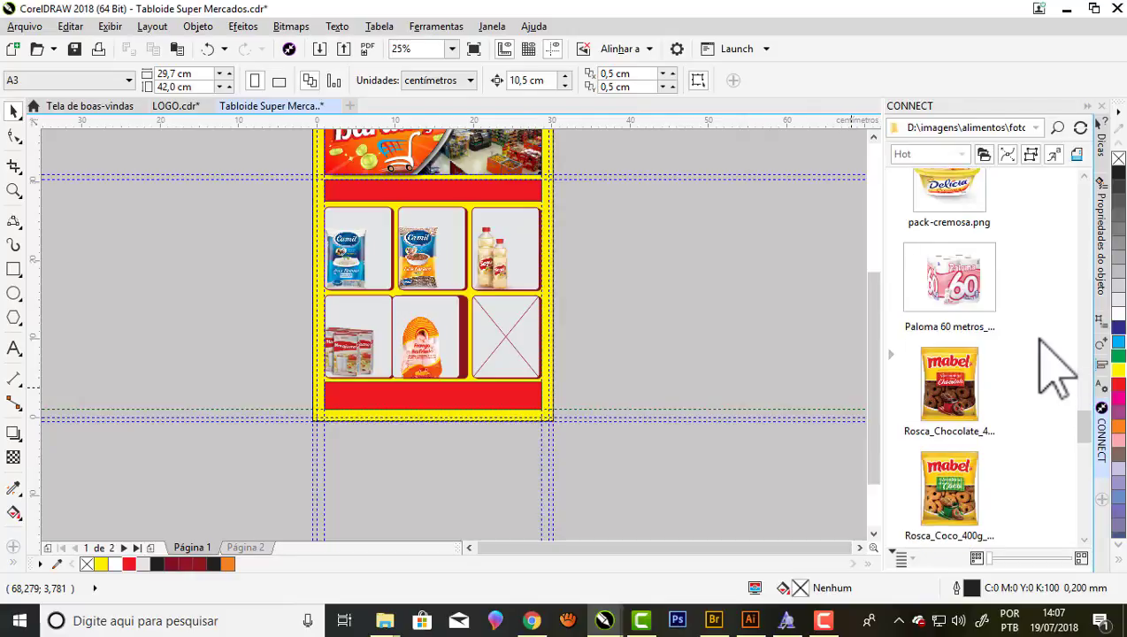
scroll(1040, 362, down, 3)
scroll(1039, 362, down, 3)
scroll(1033, 358, up, 6)
scroll(1022, 336, up, 3)
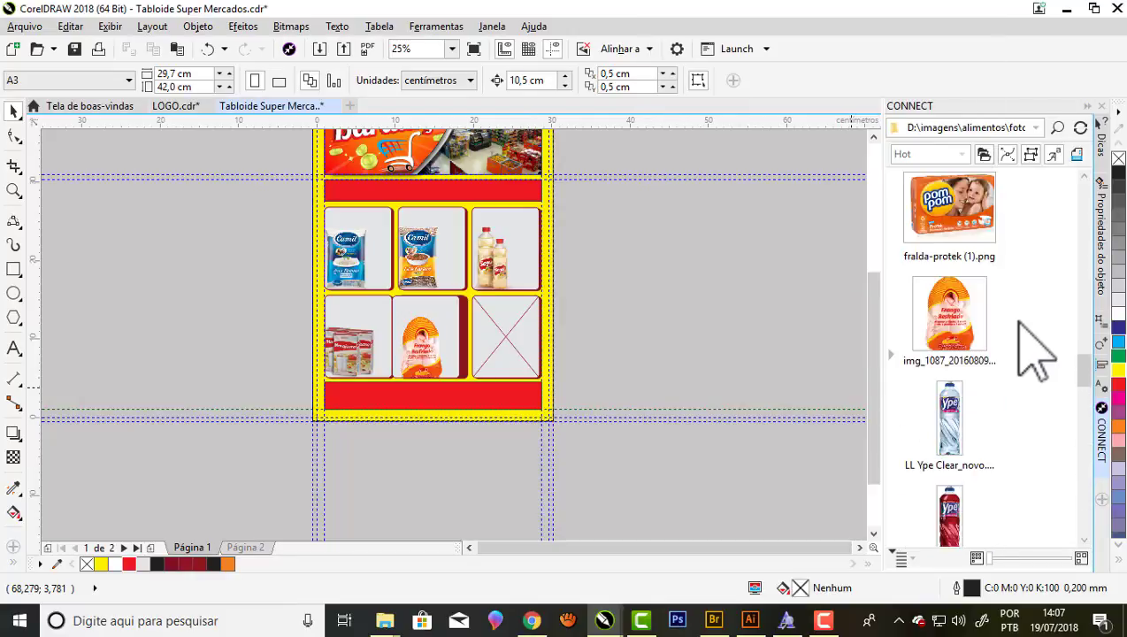
scroll(1035, 349, up, 3)
scroll(1035, 350, up, 3)
scroll(1035, 349, up, 3)
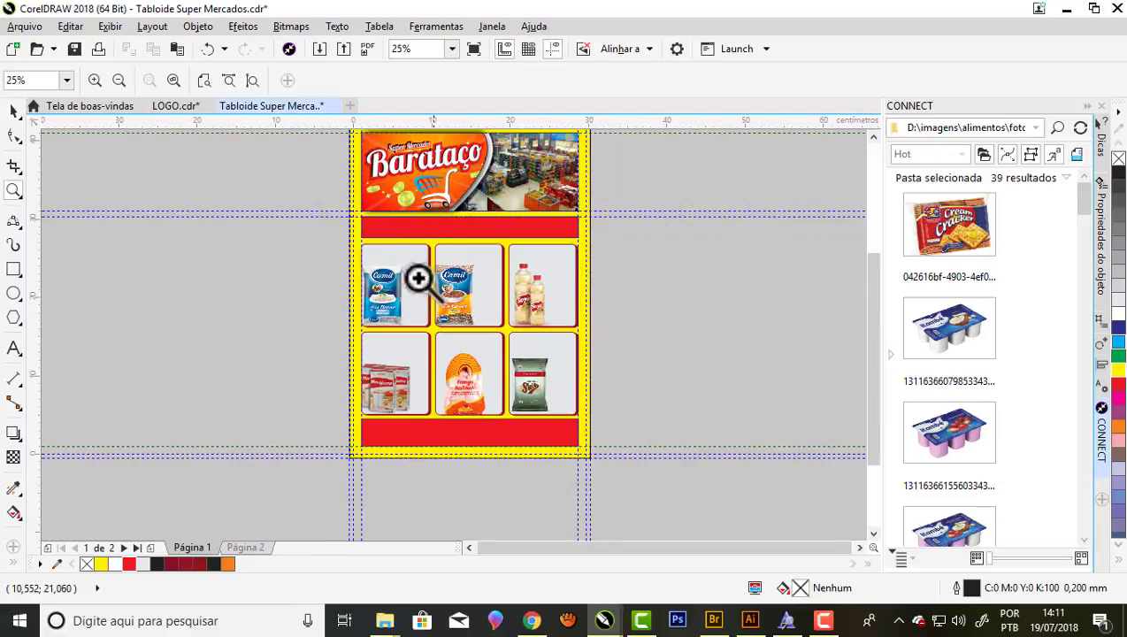
Zoom into the grid and type the caption ARROZ / CAMIL TIPO 1 5 Kg beside the page.
drag(336, 228, 584, 386)
drag(608, 428, 606, 427)
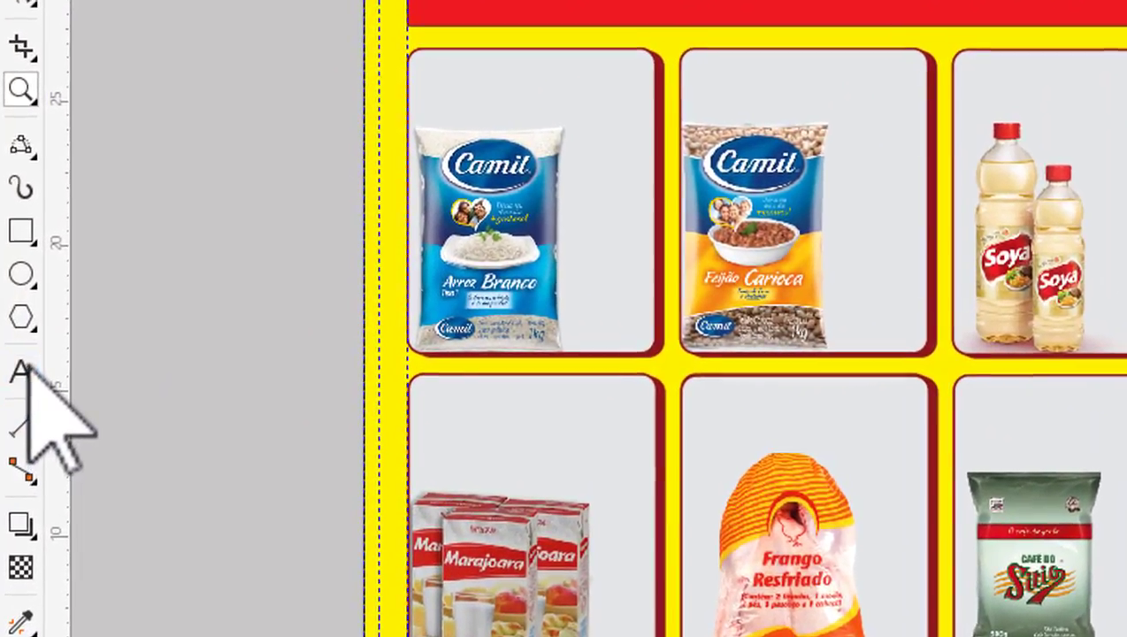
click(27, 368)
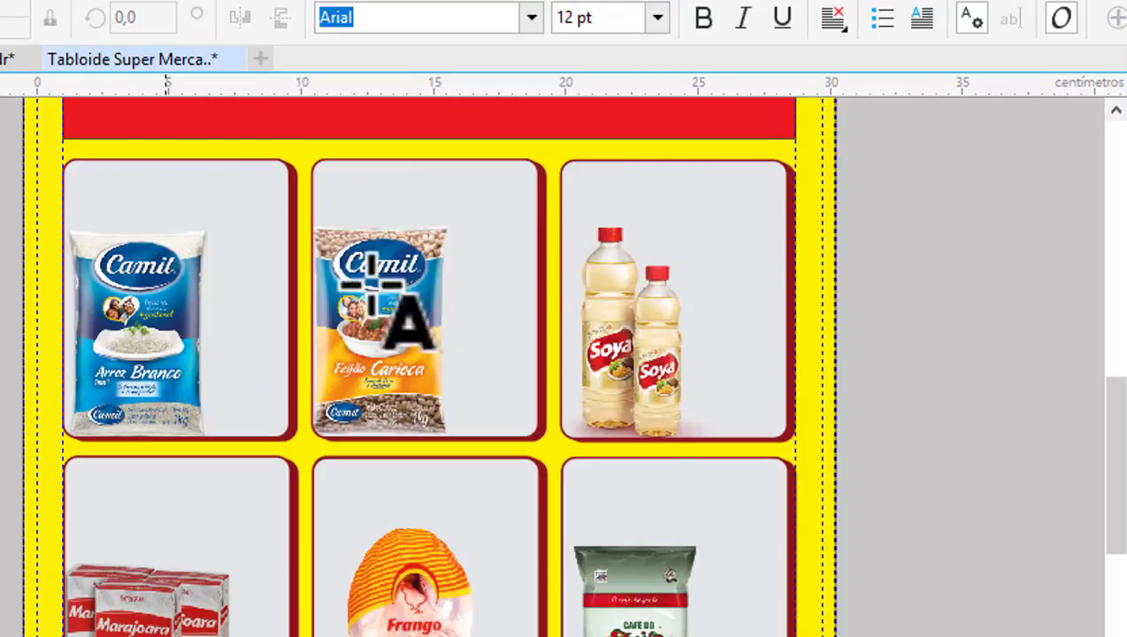
scroll(749, 354, right, 5)
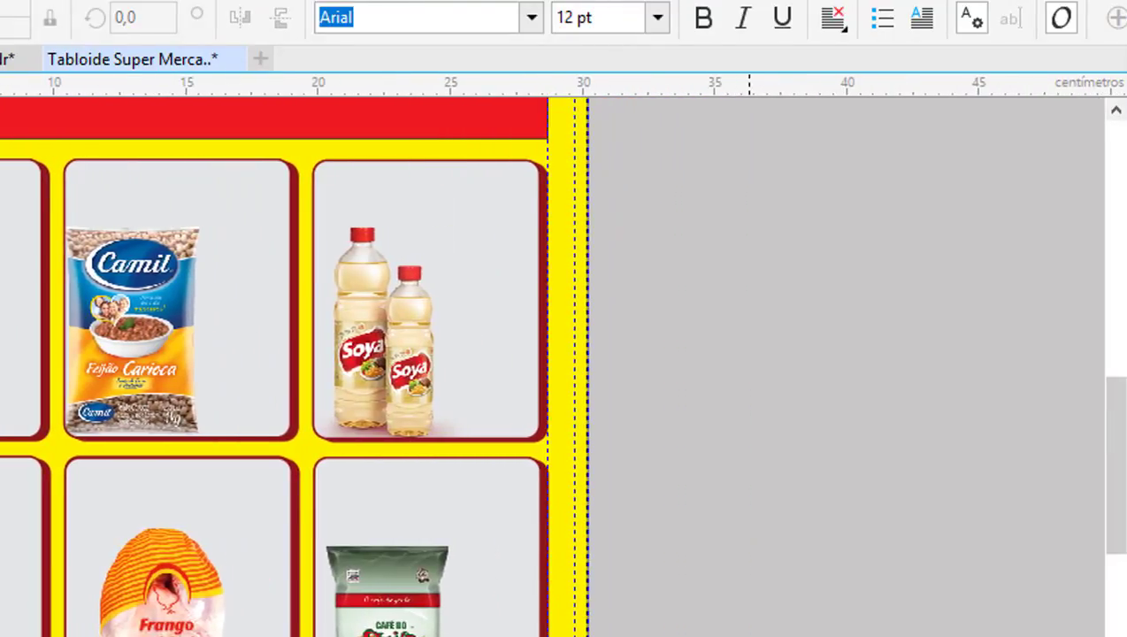
click(681, 228)
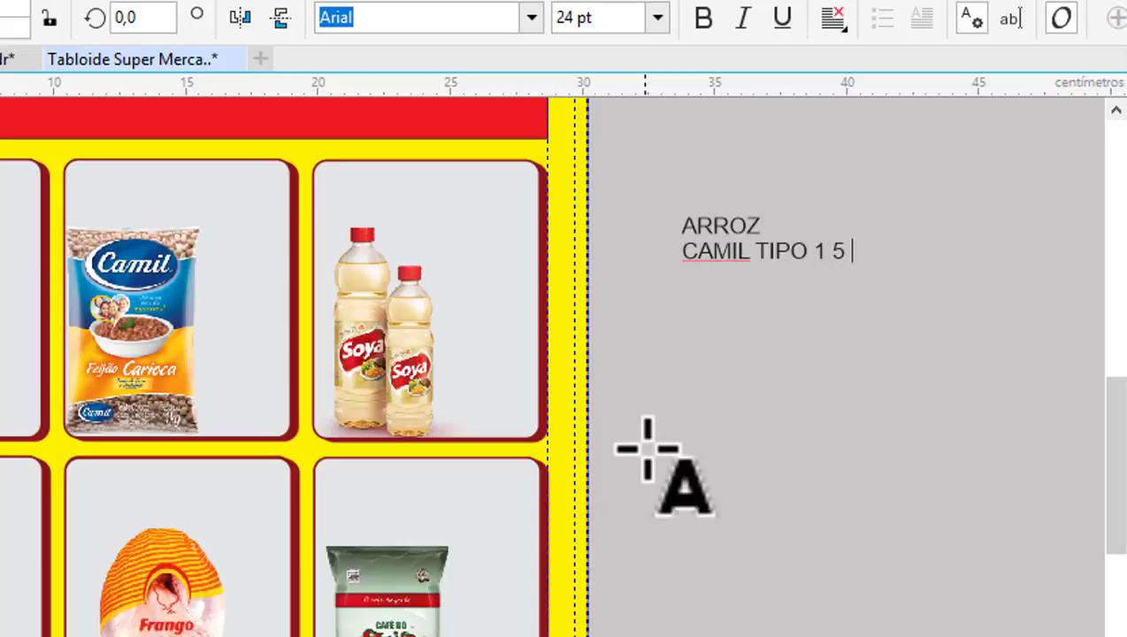
key(ctrl+space)
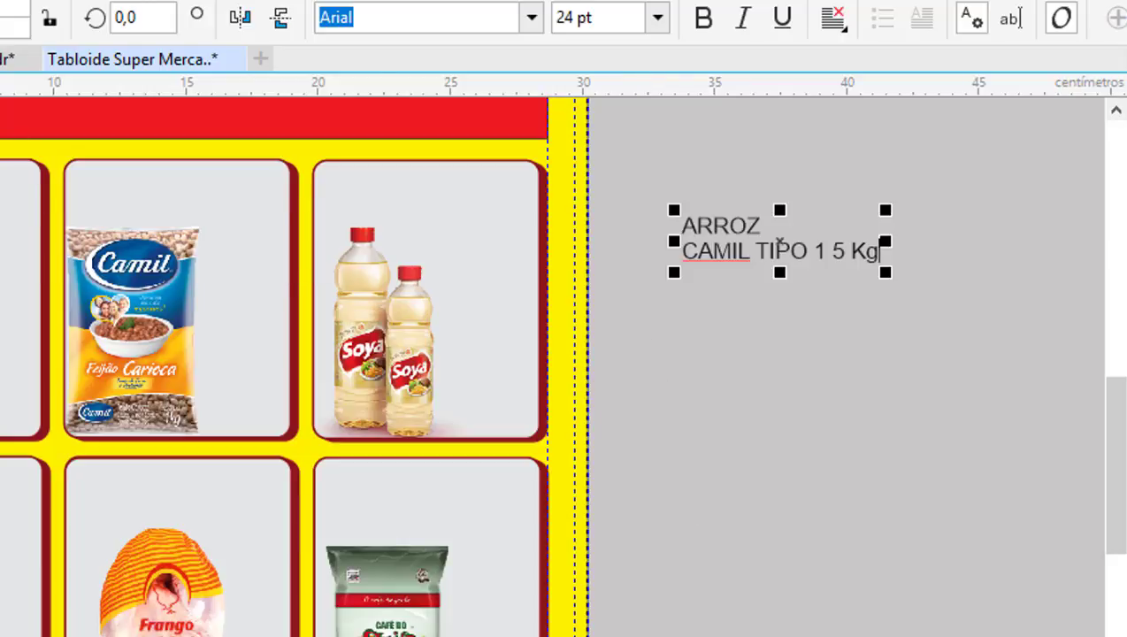
drag(704, 352, 819, 245)
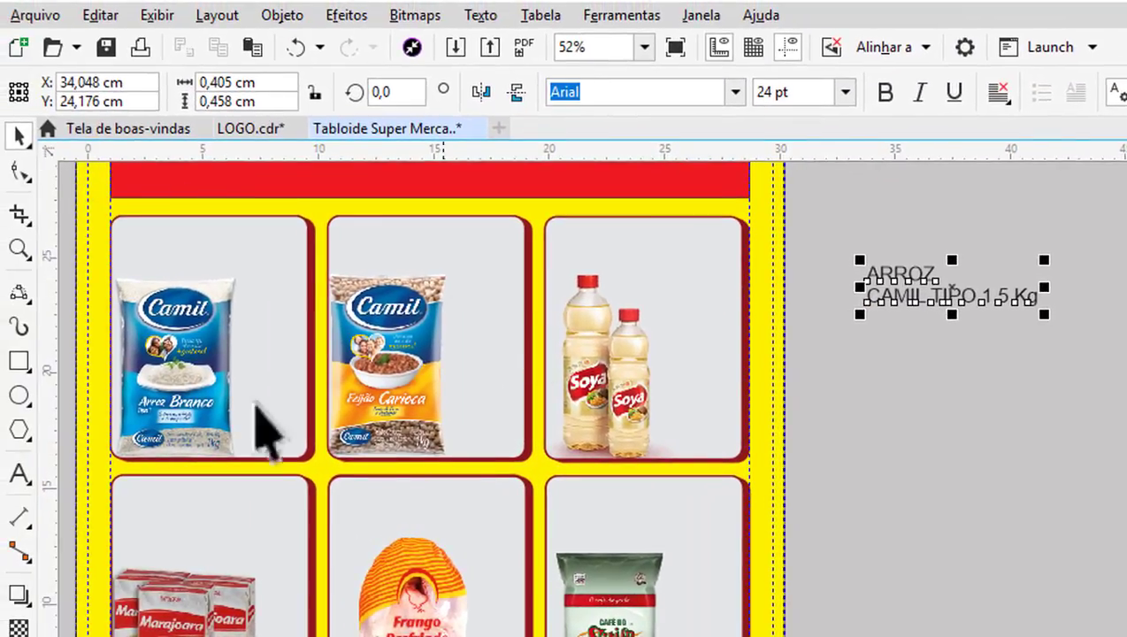
Center-align the caption lines and set the caption in Airbus Special.
click(1000, 92)
click(989, 186)
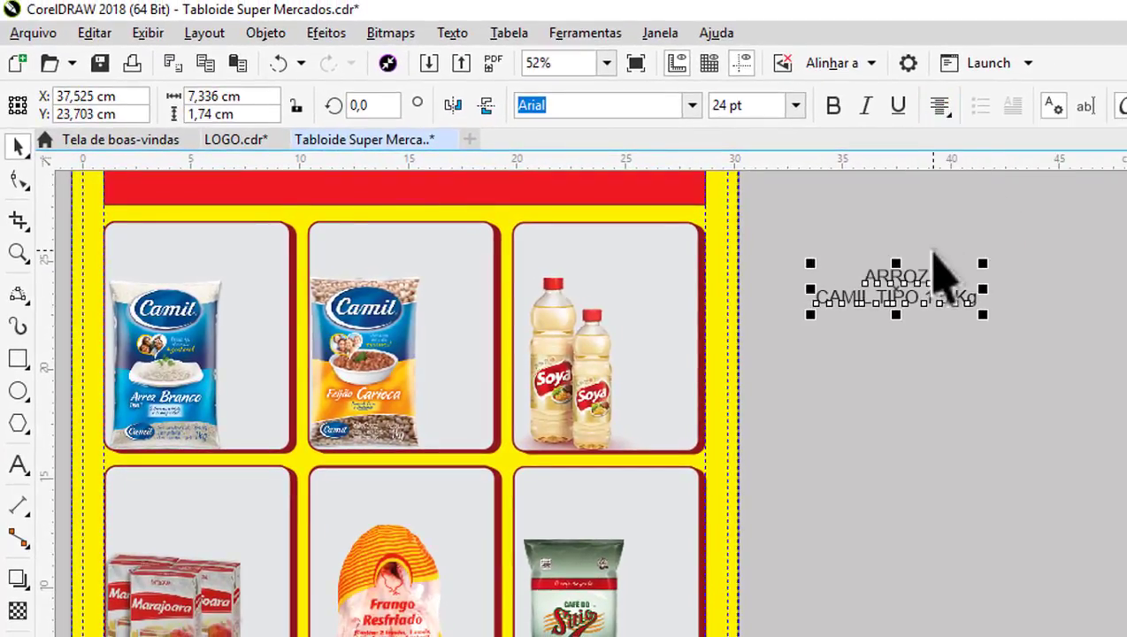
scroll(937, 288, up, 2)
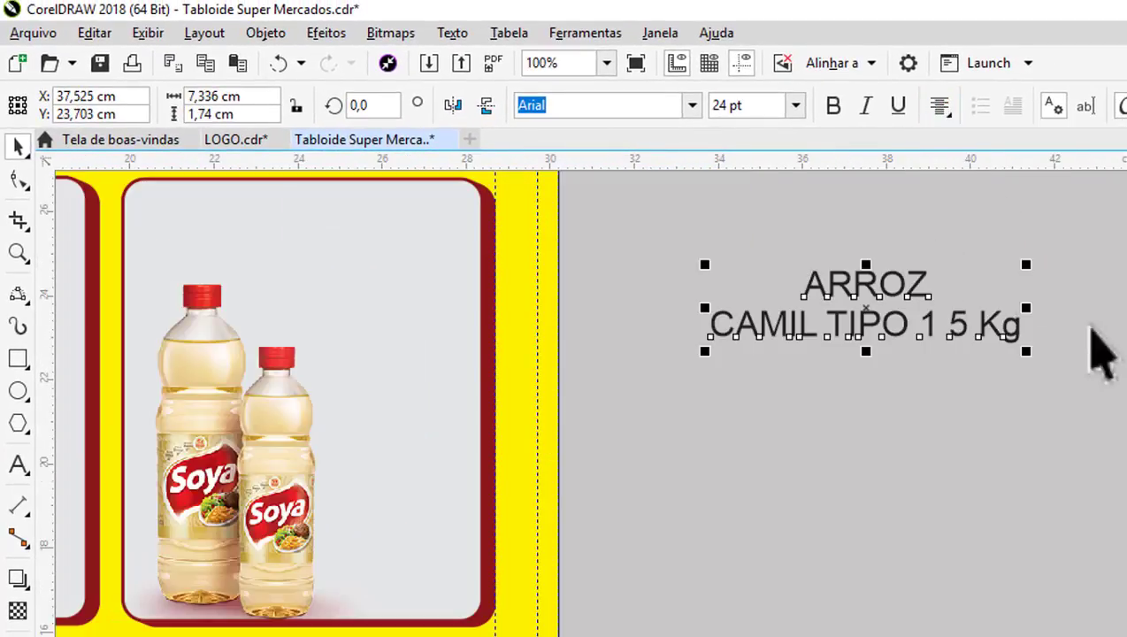
click(692, 106)
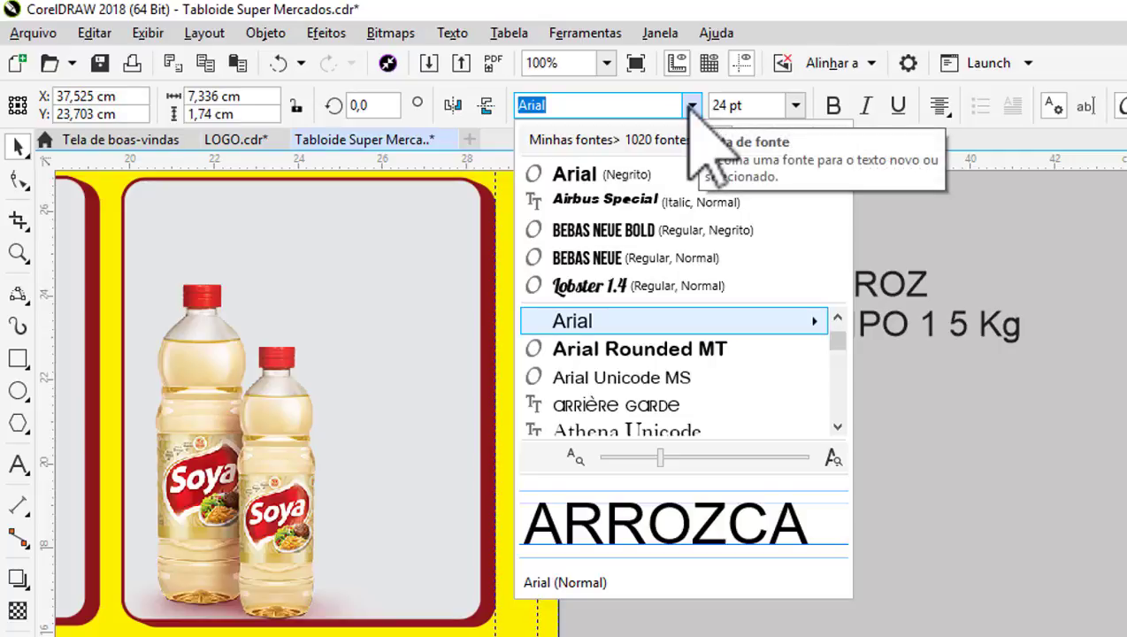
click(633, 202)
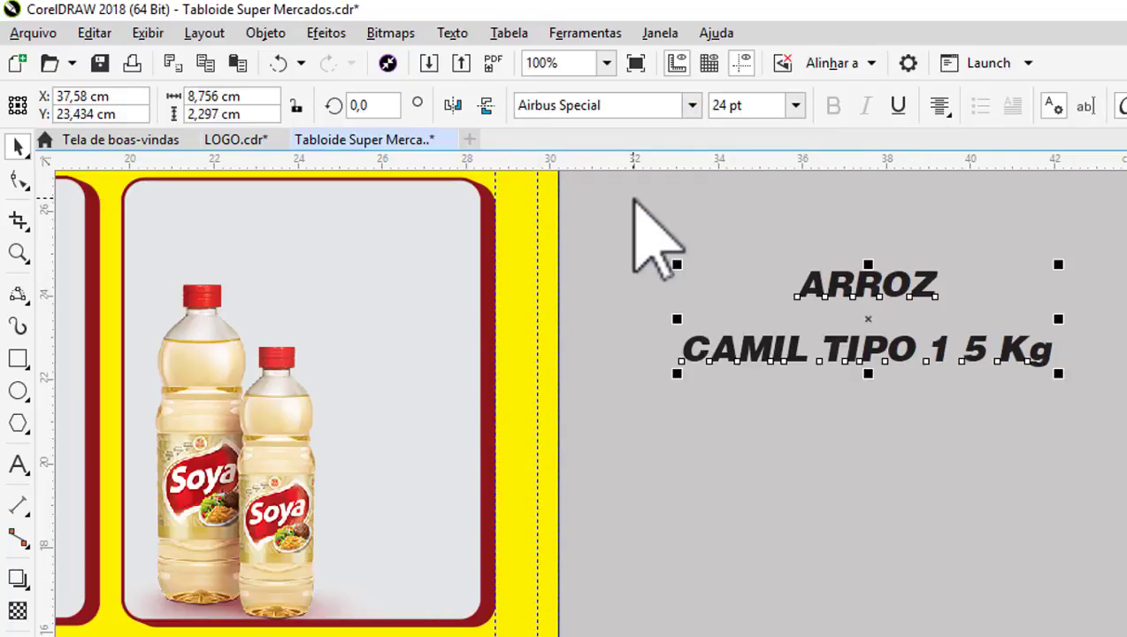
scroll(796, 288, down, 2)
scroll(831, 292, up, 2)
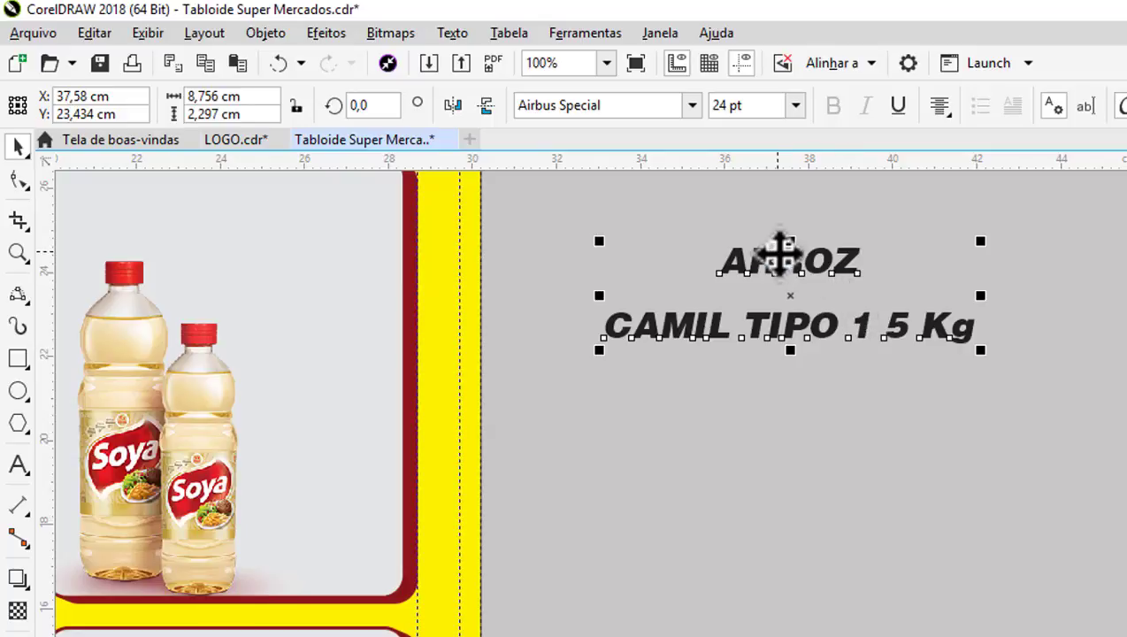
Select the word ARROZ in the caption with the Text tool.
click(19, 464)
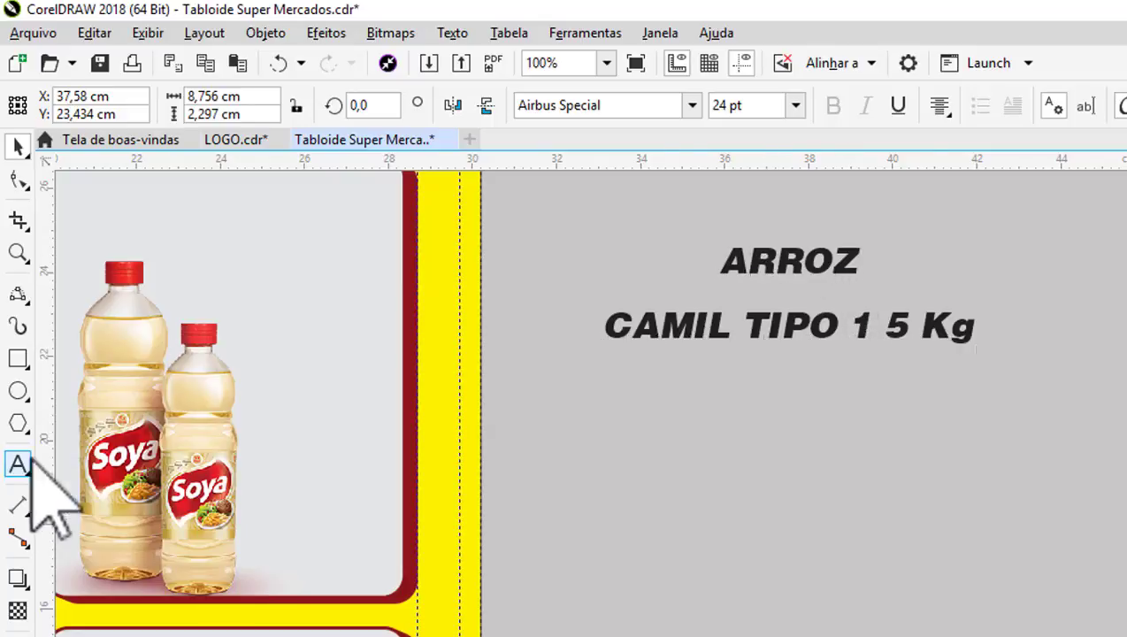
drag(730, 268, 940, 270)
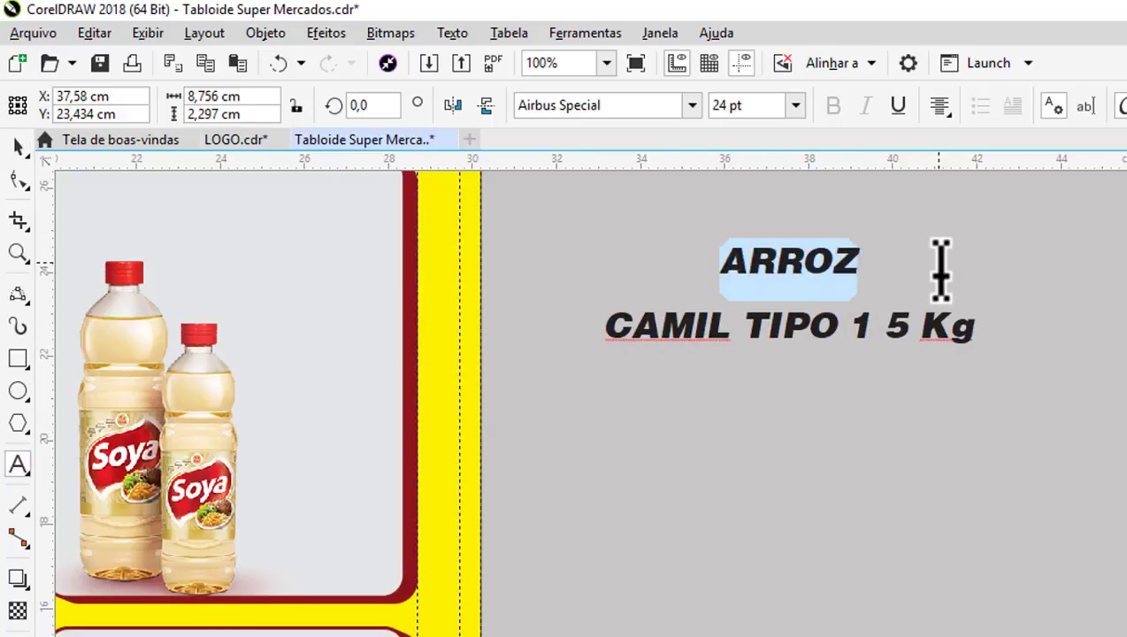
scroll(872, 250, down, 2)
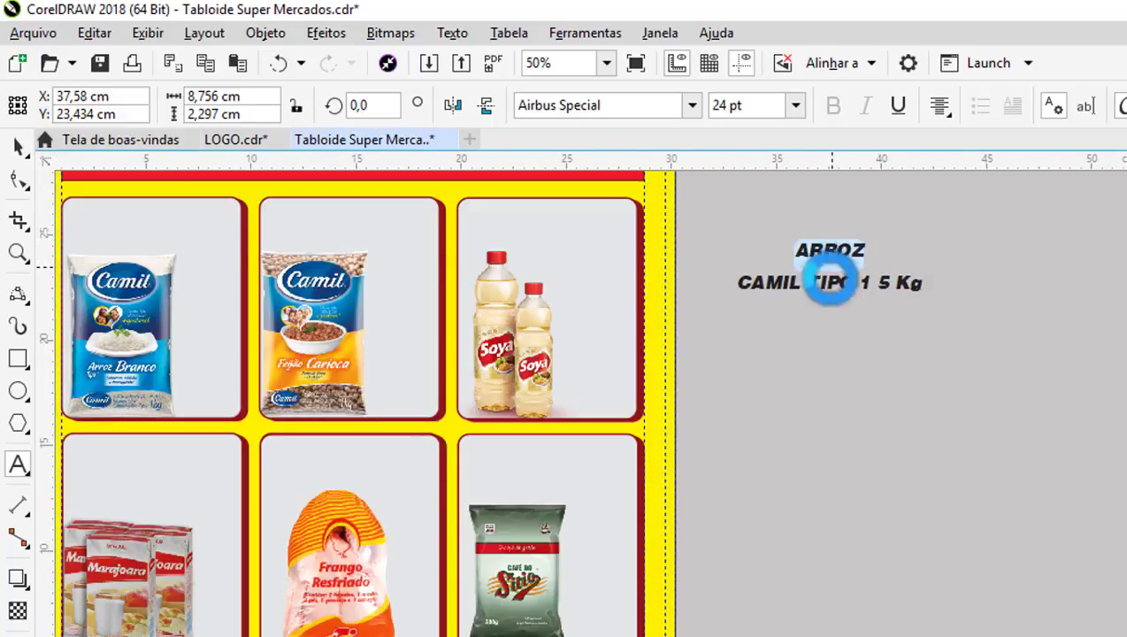
Move the caption over the top-left rice frame and shrink it to about 18.4 pt.
drag(830, 264, 202, 228)
scroll(479, 252, down, 2)
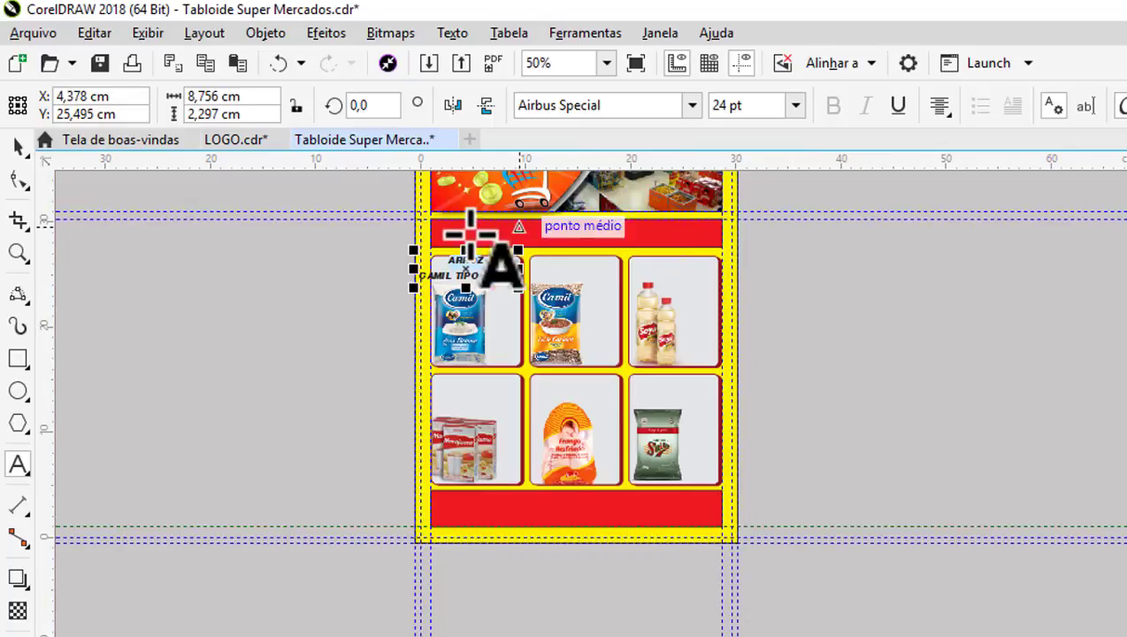
scroll(452, 252, up, 2)
scroll(521, 314, up, 2)
drag(508, 314, 551, 316)
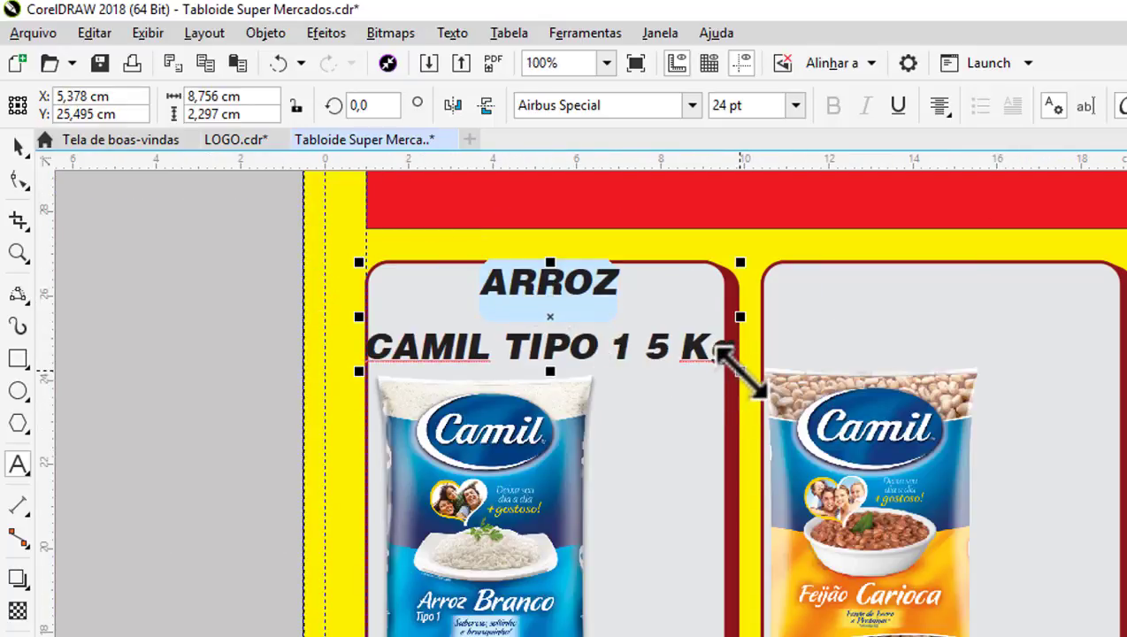
drag(742, 371, 697, 345)
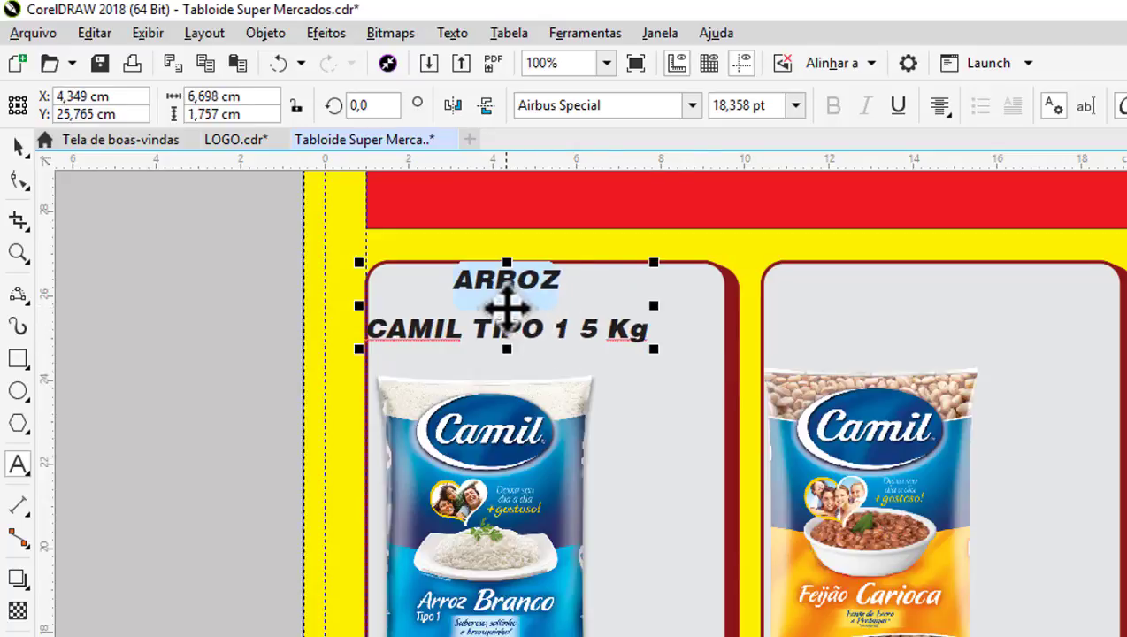
drag(507, 307, 549, 319)
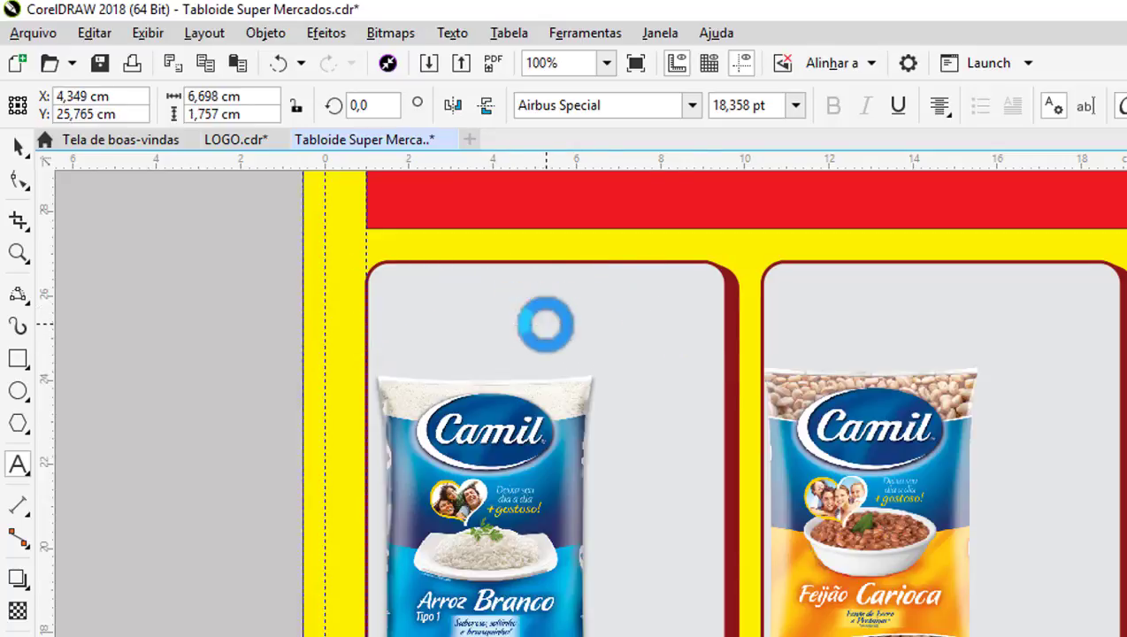
scroll(534, 305, up, 2)
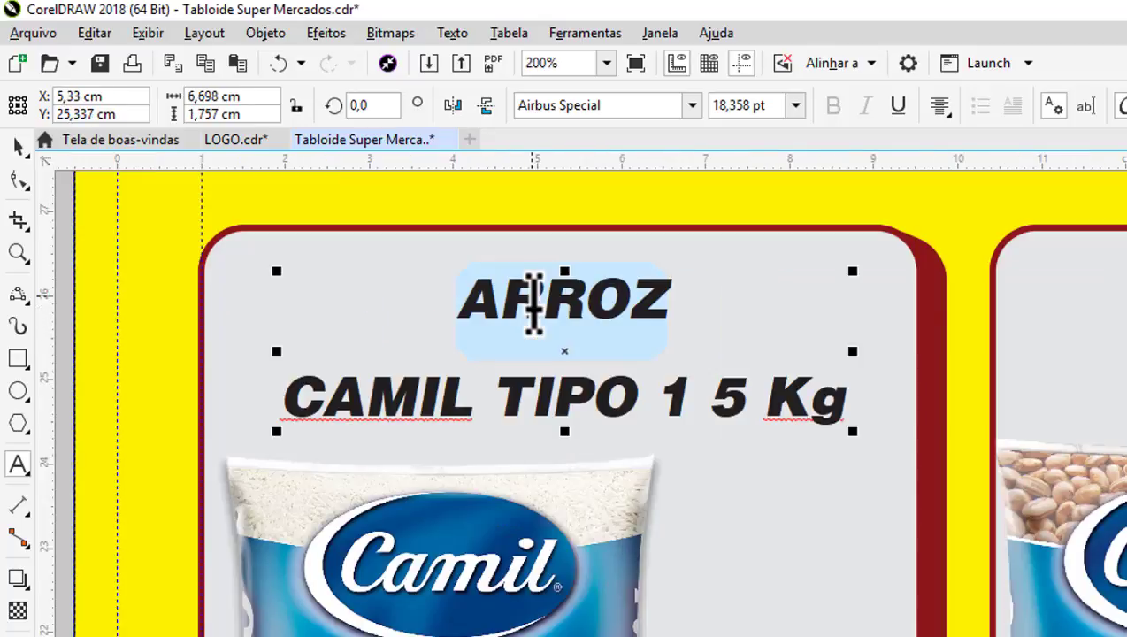
scroll(534, 306, down, 2)
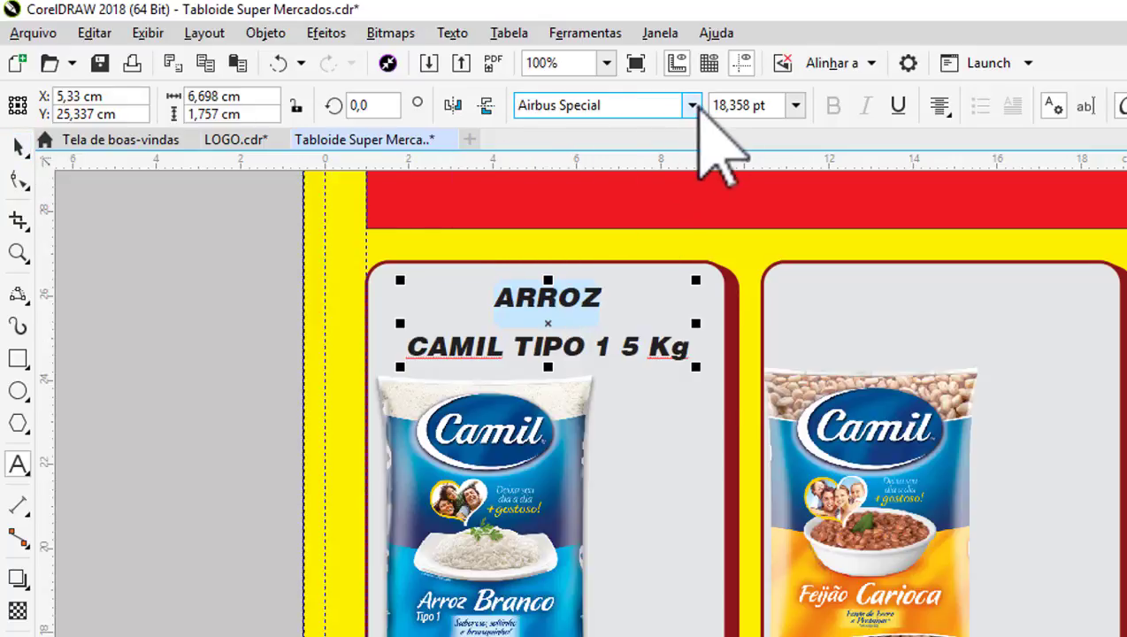
Set the word ARROZ in Bebas Neue Bold.
click(692, 106)
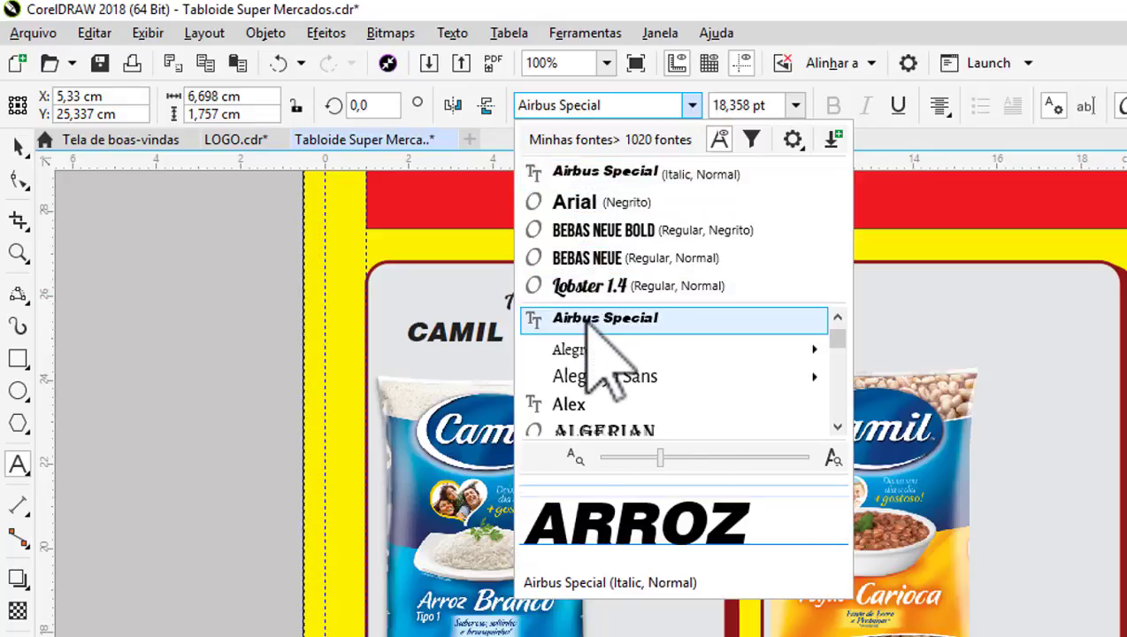
scroll(593, 326, down, 1)
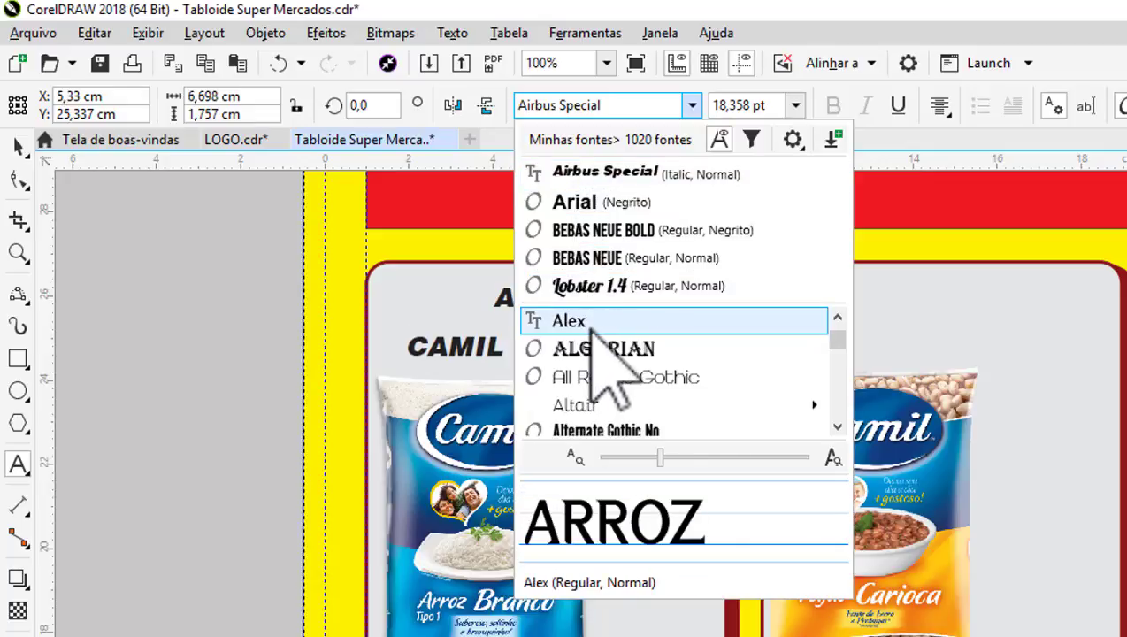
scroll(602, 340, down, 2)
scroll(610, 341, down, 4)
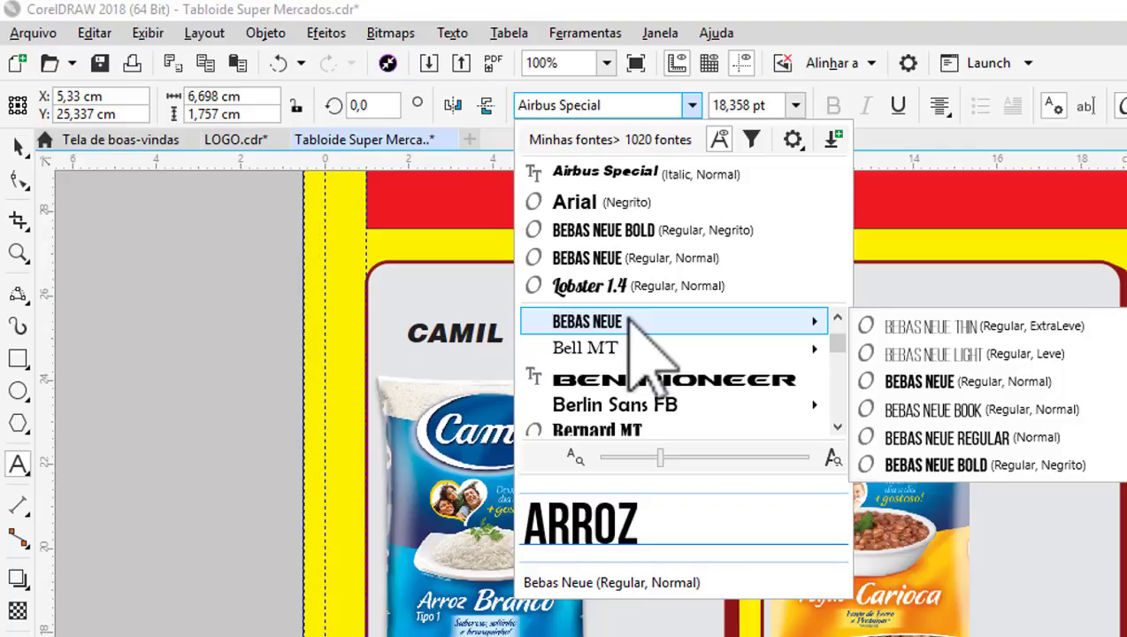
click(951, 466)
scroll(621, 274, up, 1)
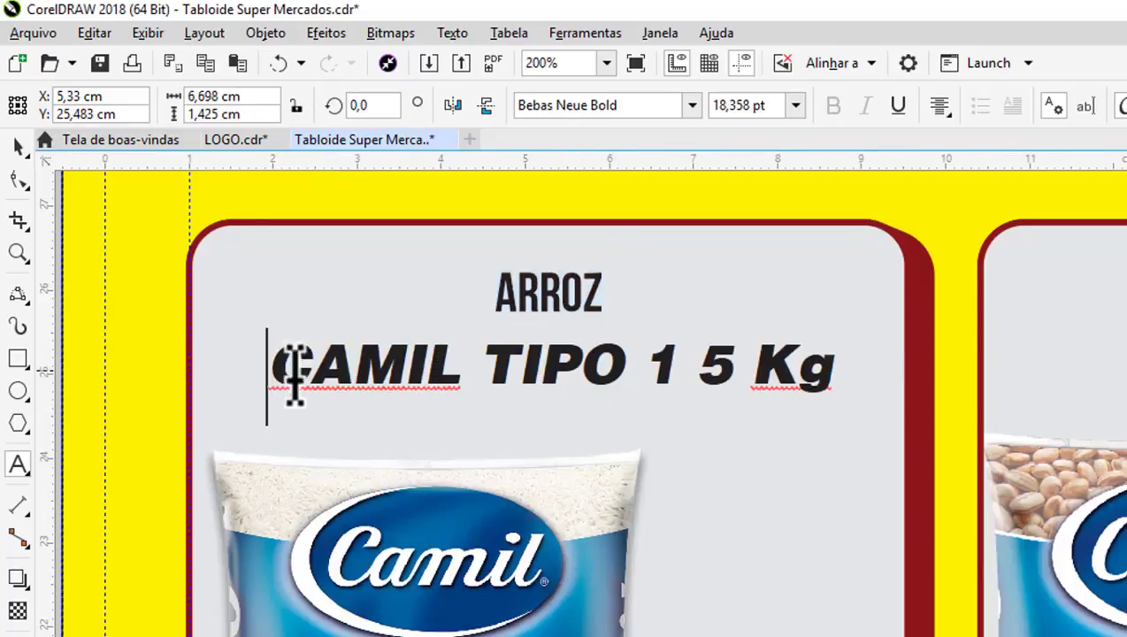
Select the CAMIL TIPO 1 5 Kg line and browse the font list for Bebas Neue.
drag(274, 368, 796, 381)
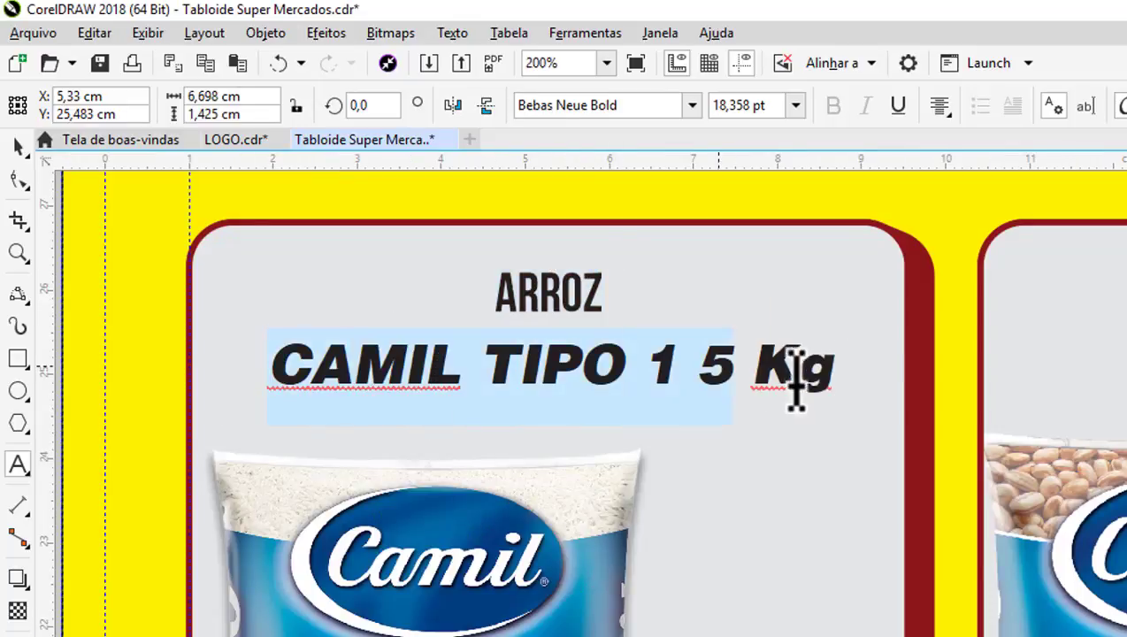
click(691, 105)
scroll(672, 337, down, 5)
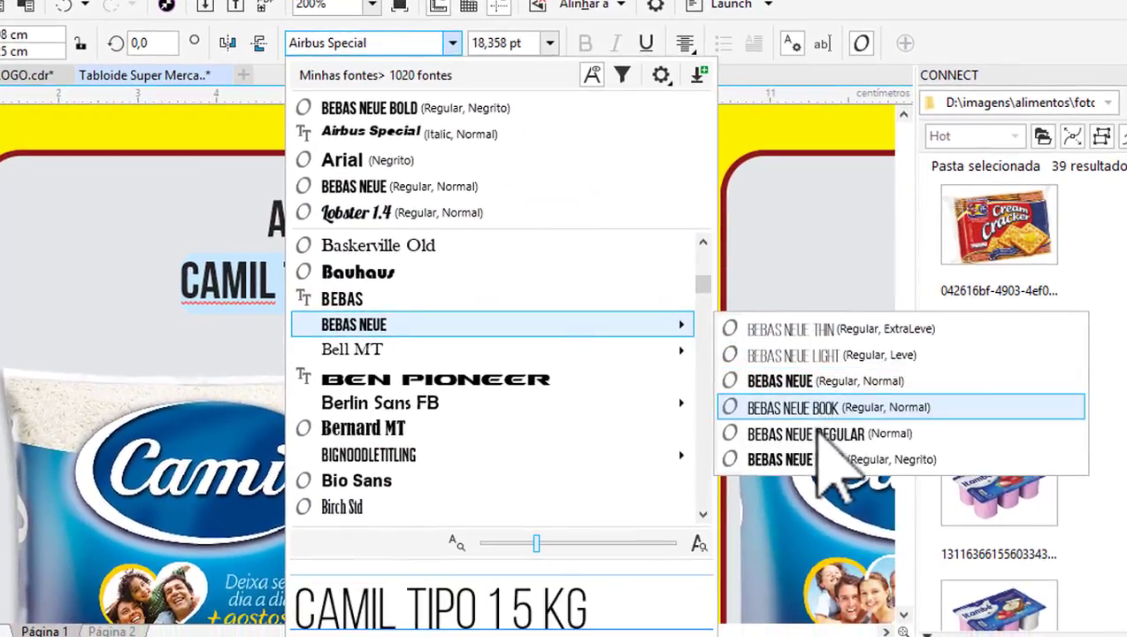
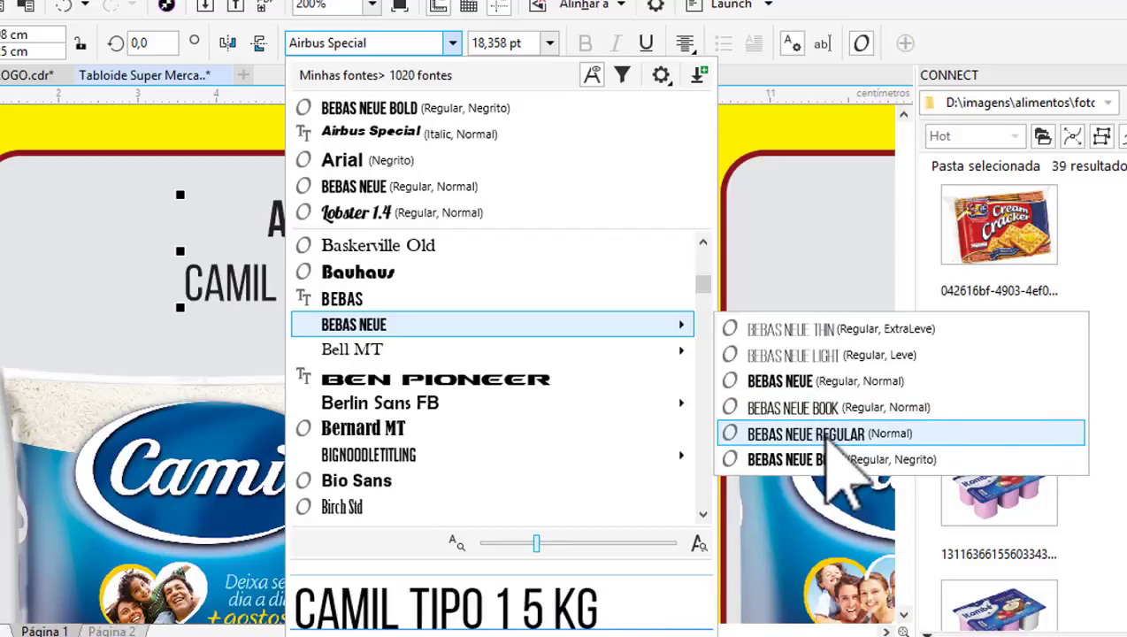
Set the CAMIL TIPO 1 5 KG line in Bebas Neue Regular.
click(830, 435)
scroll(291, 247, up, 1)
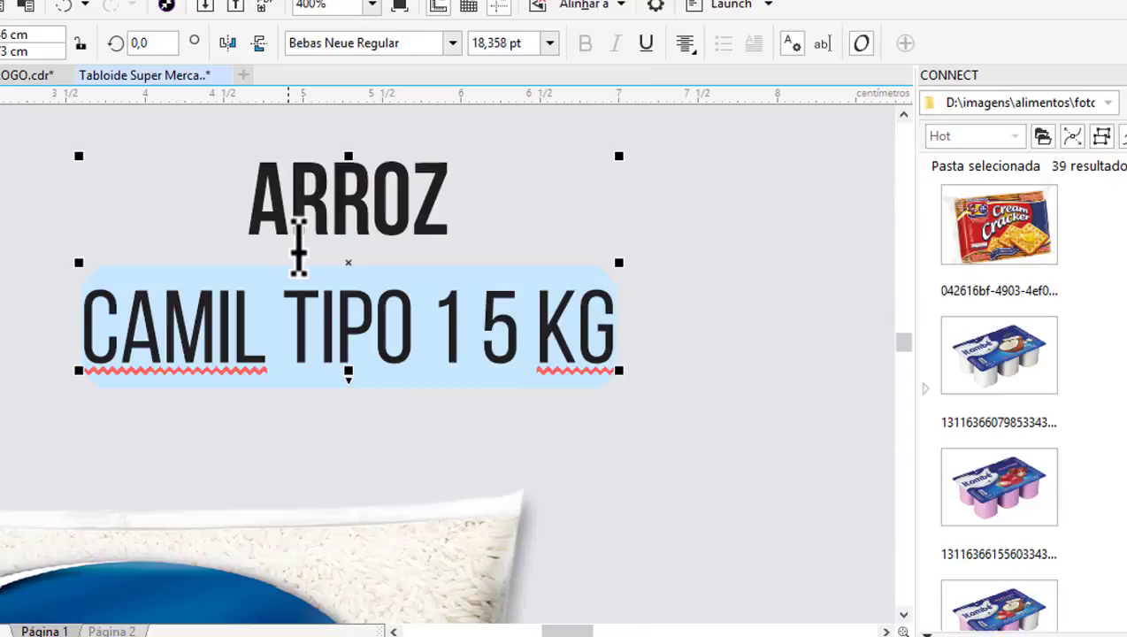
scroll(404, 261, down, 1)
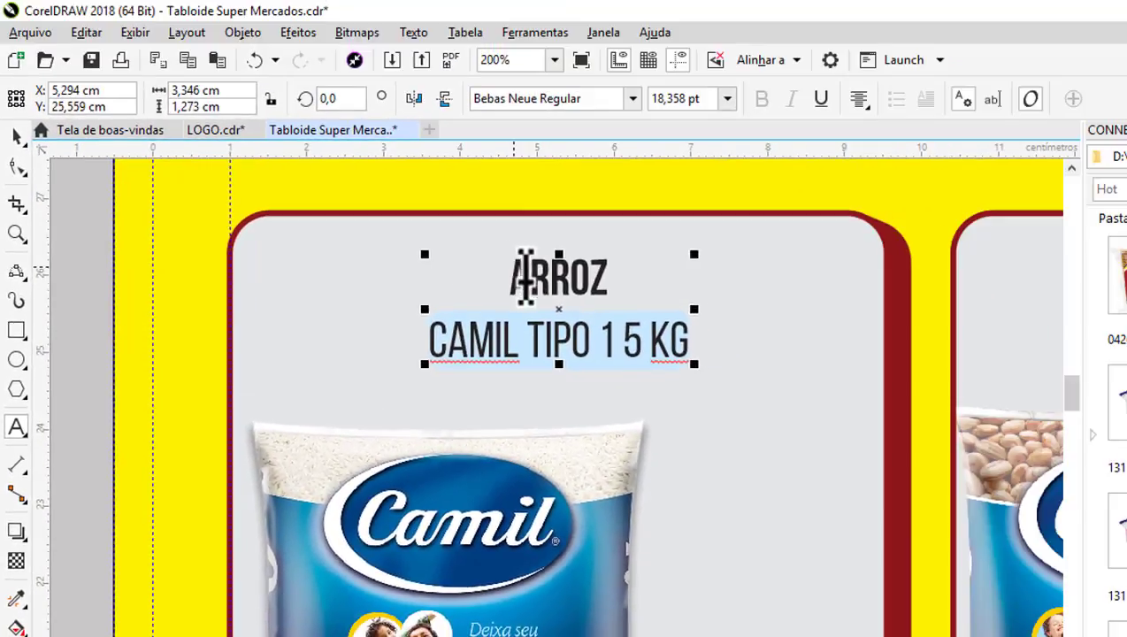
Enlarge the ARROZ heading to 36 pt.
drag(513, 273, 672, 279)
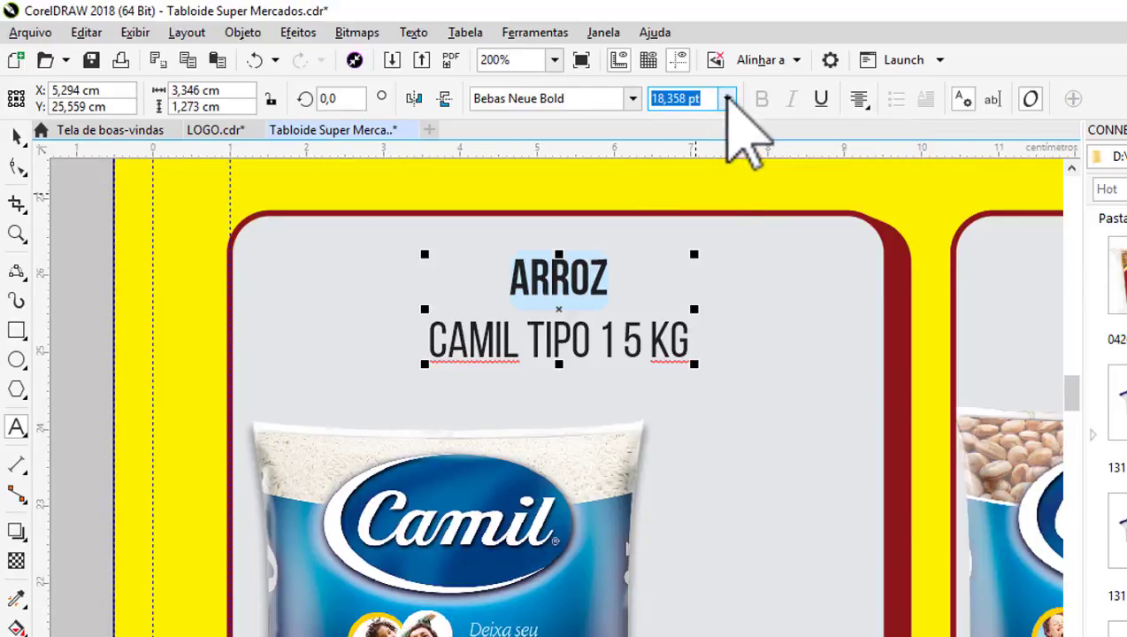
click(727, 99)
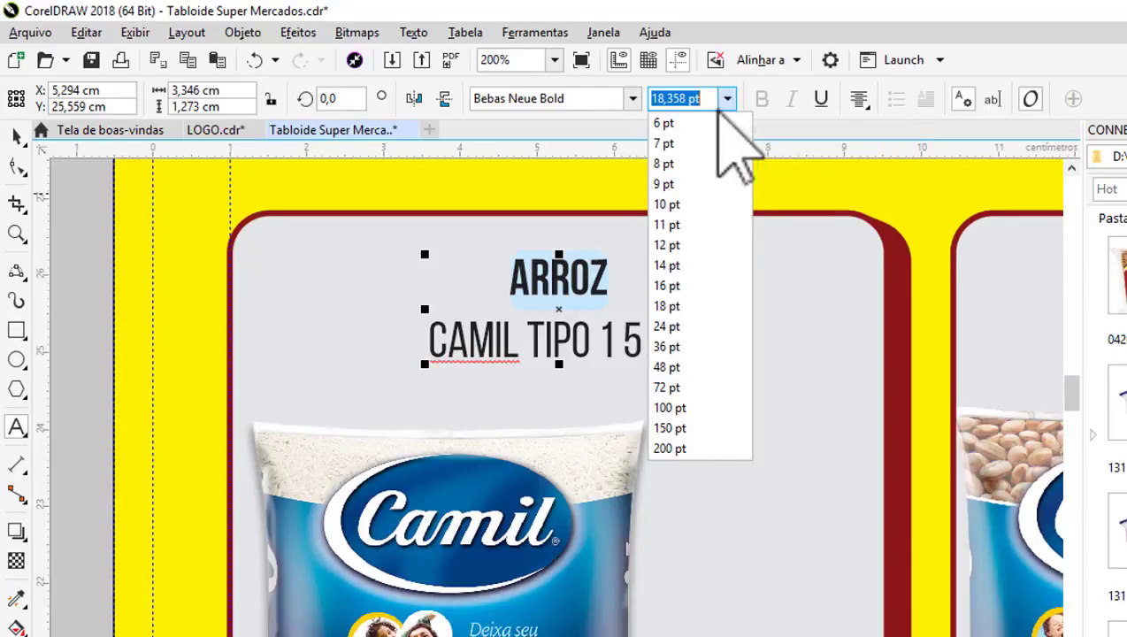
click(670, 349)
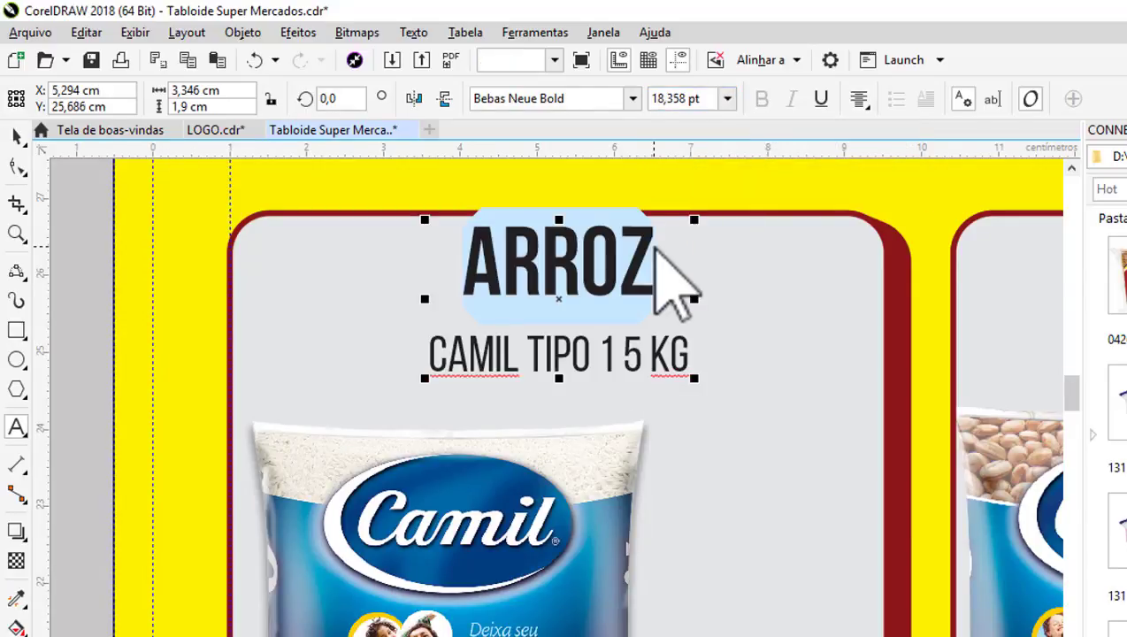
scroll(643, 288, down, 1)
scroll(619, 244, up, 1)
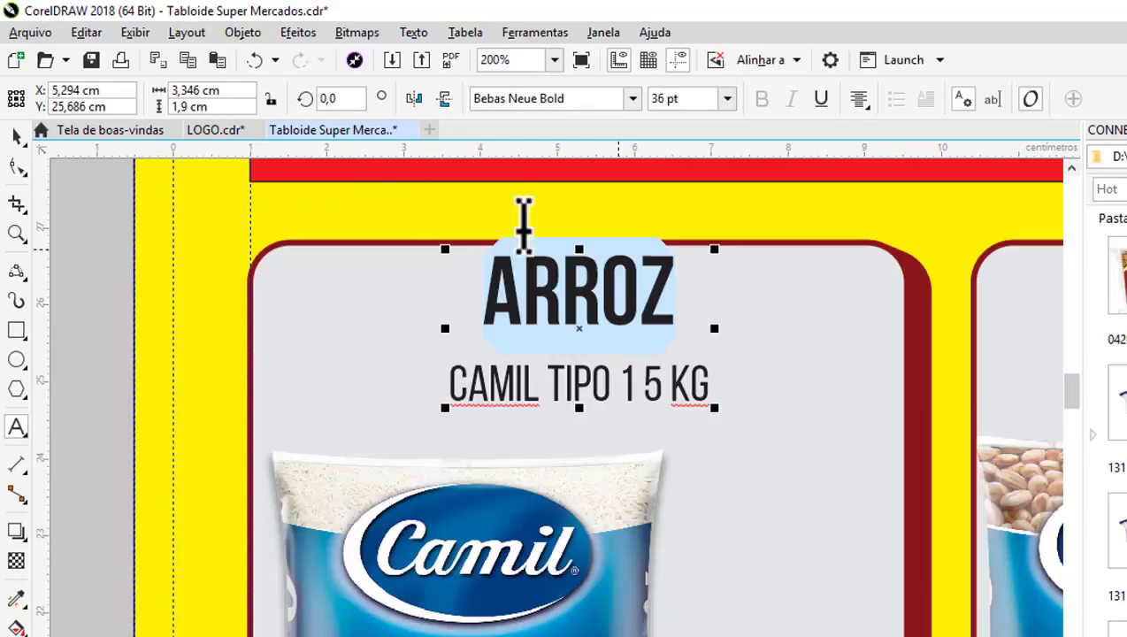
click(17, 166)
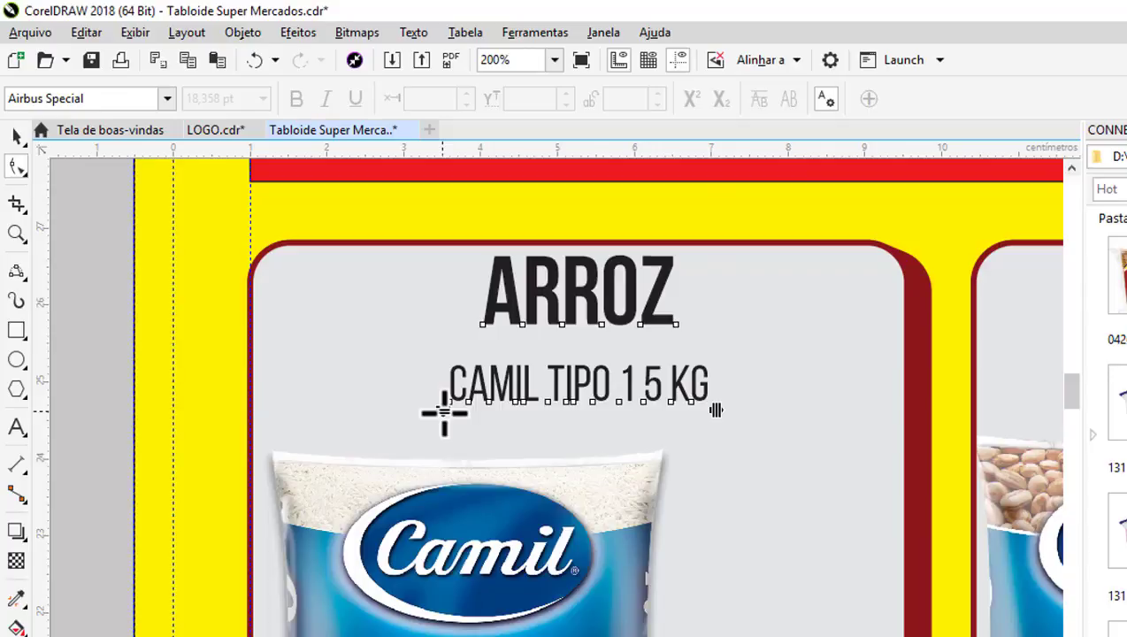
Tighten the line spacing so the subtitle sits right under ARROZ.
drag(444, 412, 444, 386)
scroll(618, 328, down, 2)
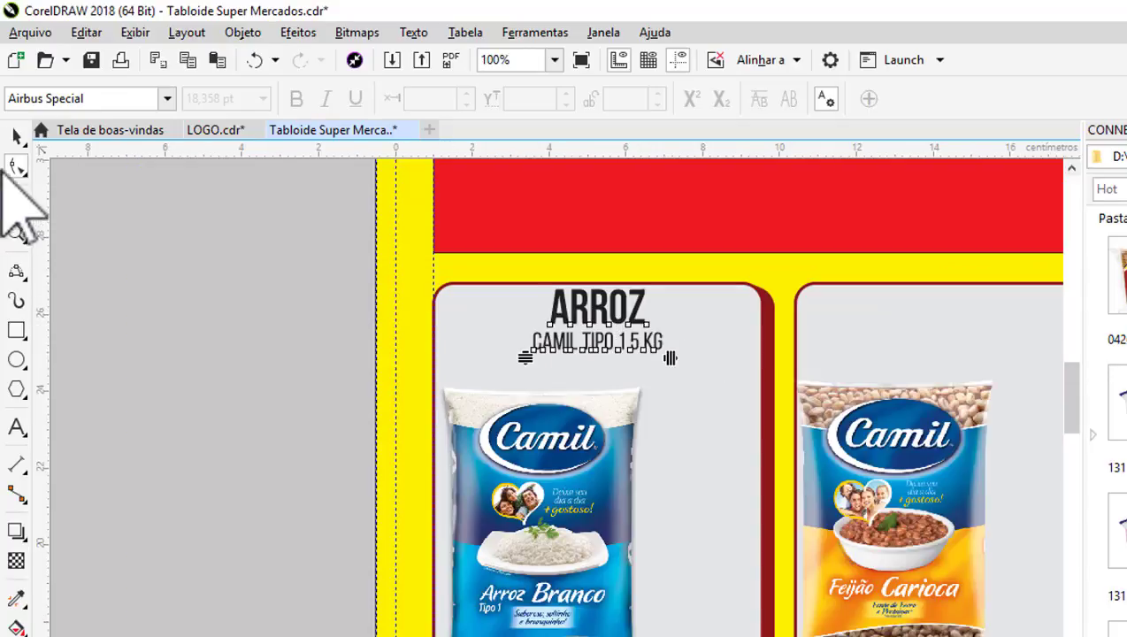
key(space)
click(376, 341)
scroll(376, 341, down, 2)
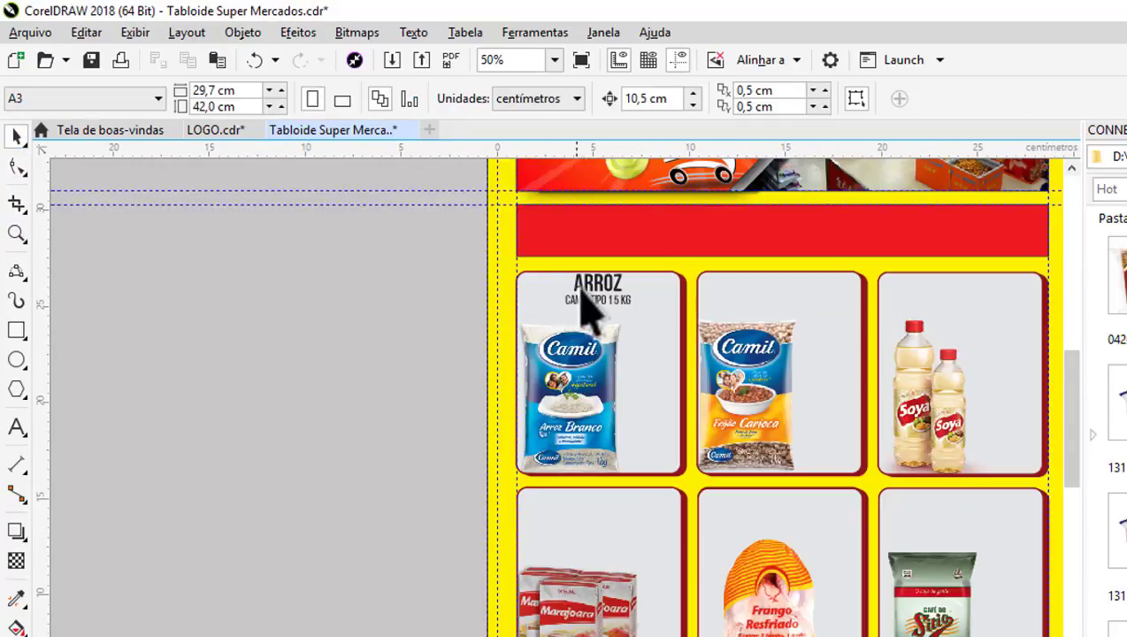
scroll(584, 305, up, 2)
Move the ARROZ title block onto the rice card, scale it up and center it above the package.
mouse_move(614, 297)
mouse_down()
mouse_move(561, 299)
mouse_move(572, 301)
mouse_up()
scroll(498, 257, down, 2)
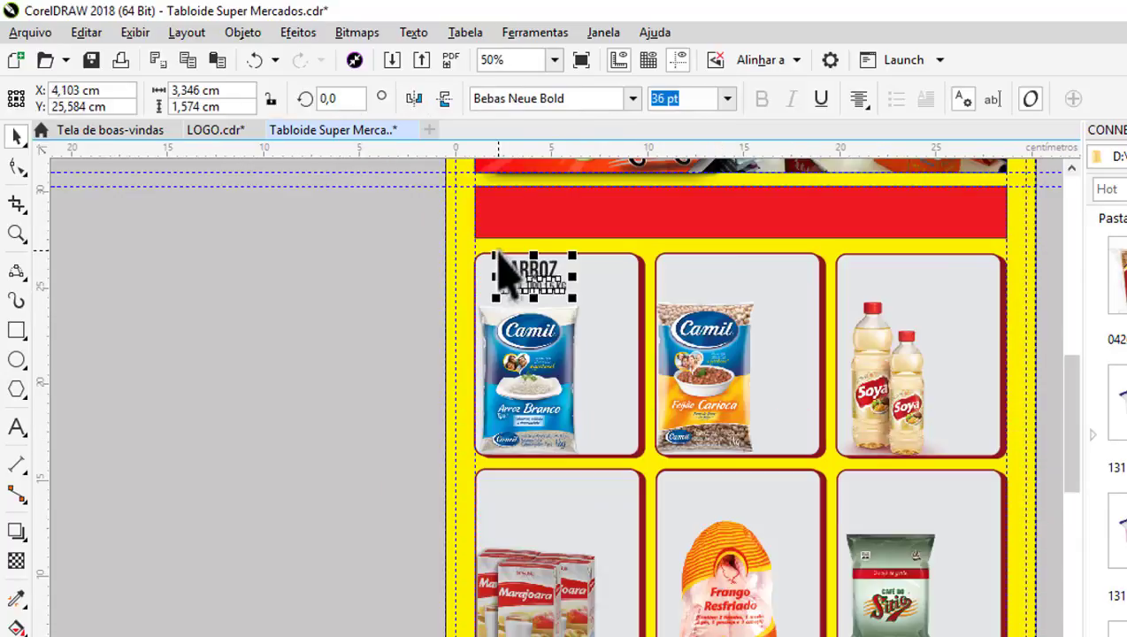
scroll(554, 264, up, 2)
scroll(478, 261, down, 2)
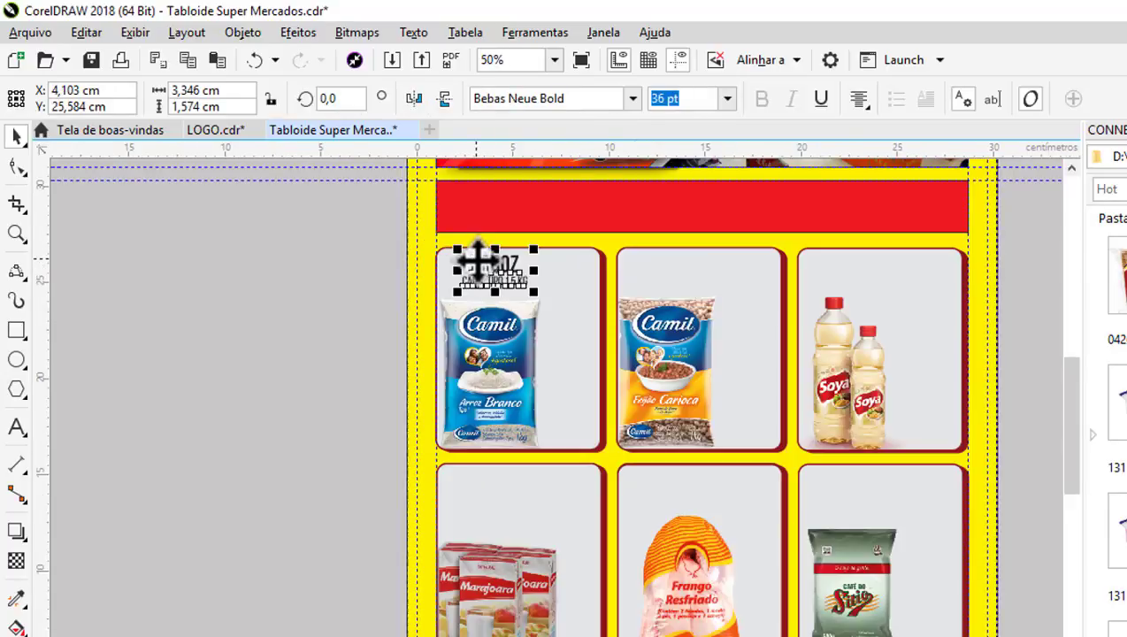
scroll(536, 289, up, 2)
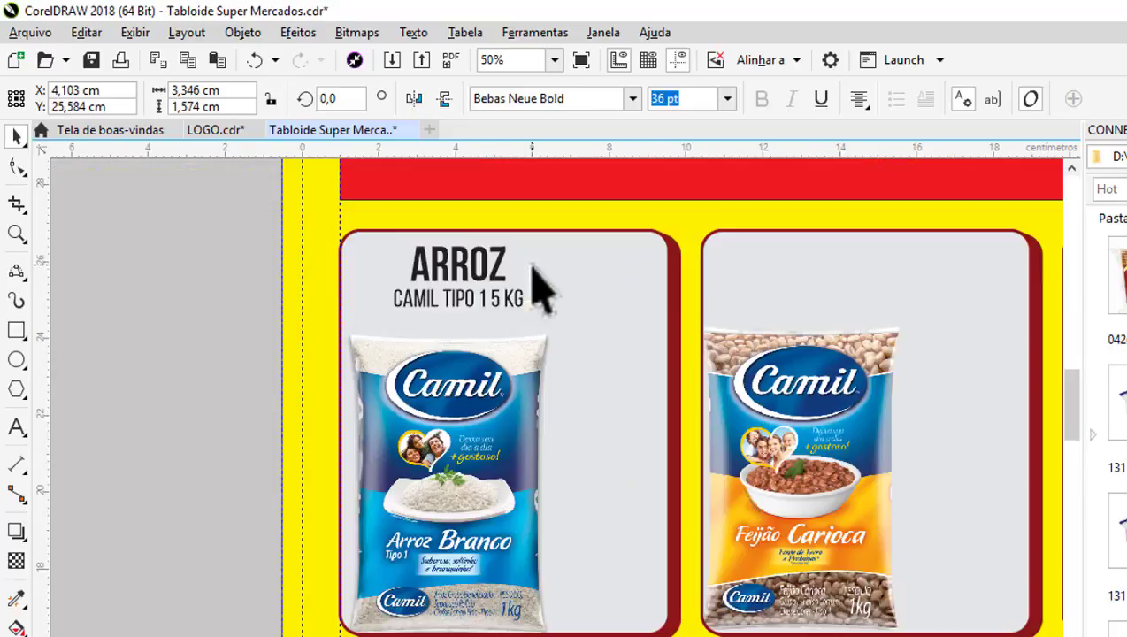
drag(531, 316, 521, 302)
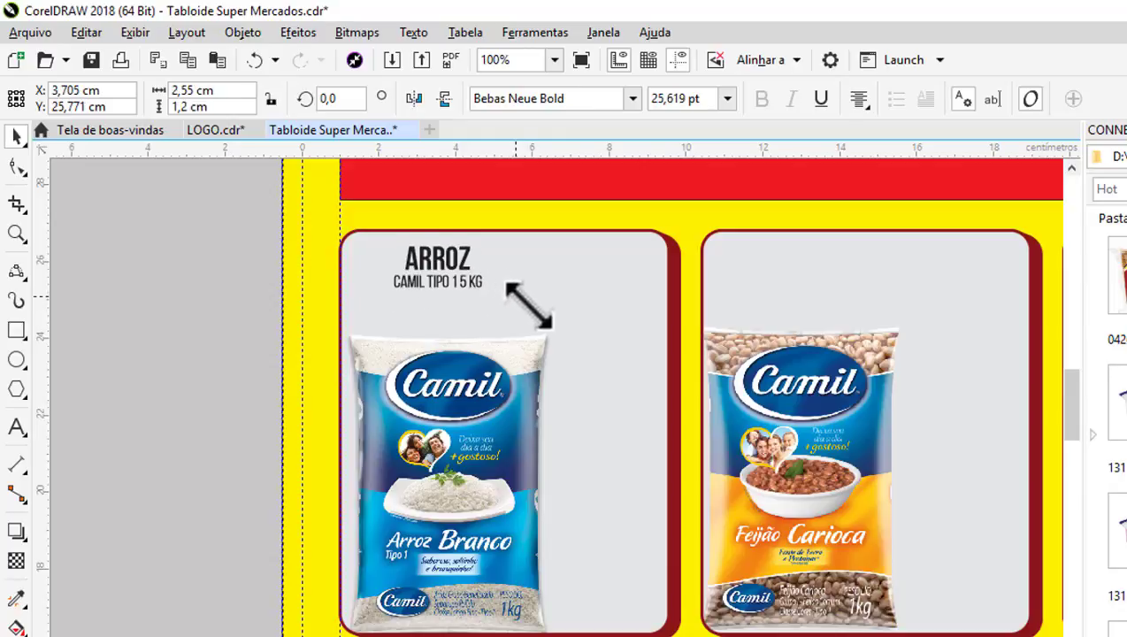
drag(522, 302, 575, 329)
mouse_move(472, 314)
mouse_down()
mouse_move(445, 270)
mouse_move(809, 283)
mouse_move(459, 521)
mouse_move(265, 566)
mouse_up()
Duplicate the ARROZ title block onto the other cards with Ctrl+D.
scroll(477, 261, down, 3)
key(ctrl+d)
key(ctrl+d)
key(ctrl+d)
scroll(389, 544, down, 1)
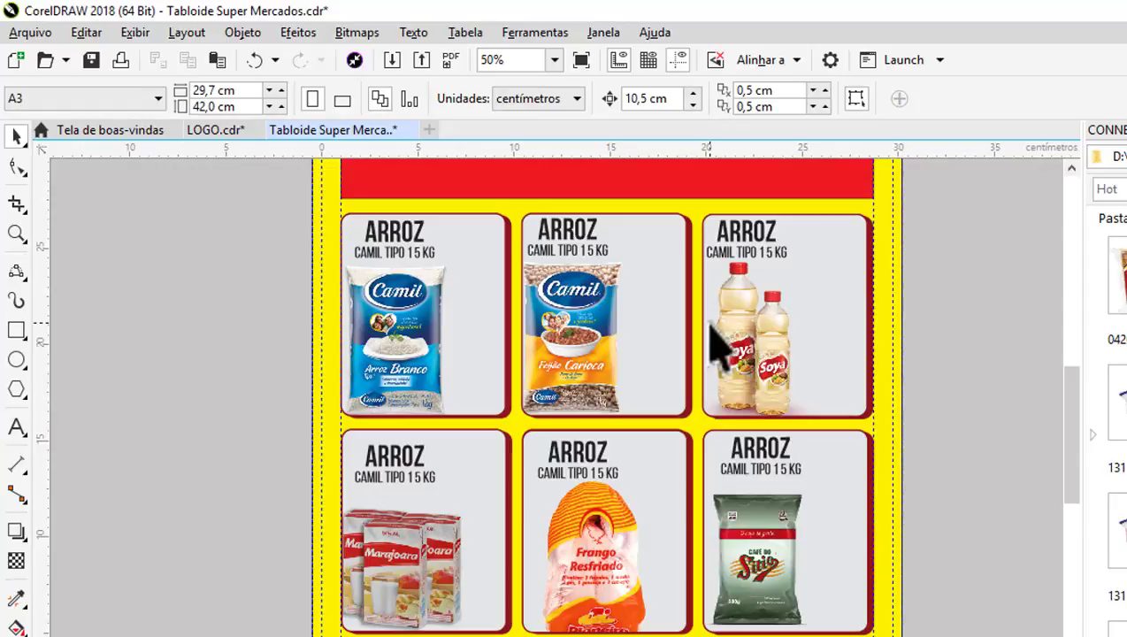
scroll(752, 464, up, 1)
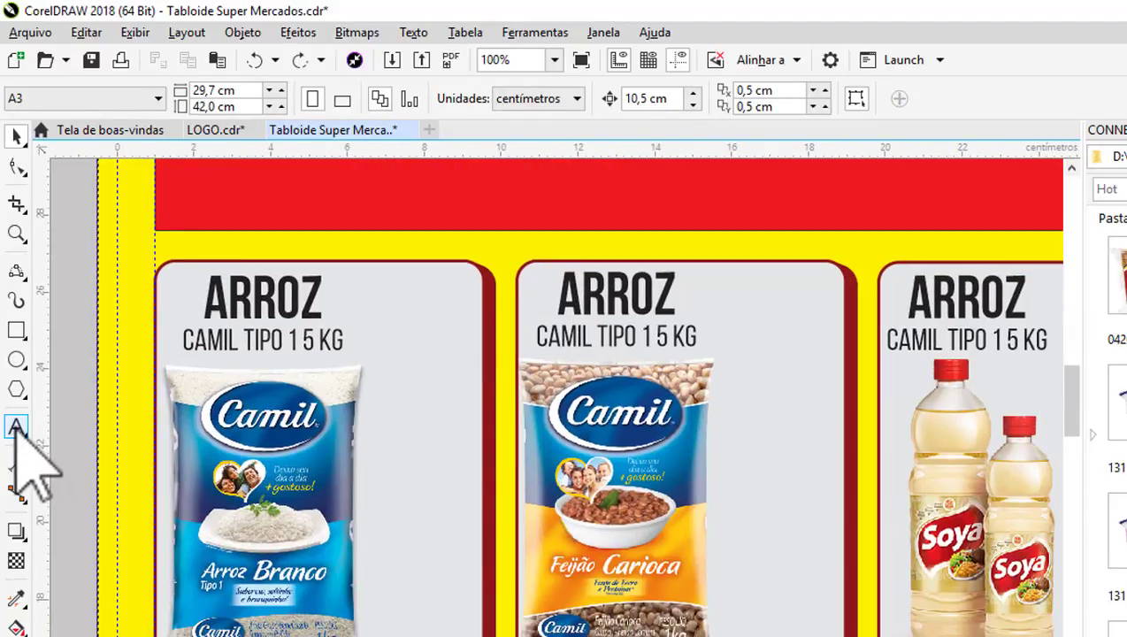
Retitle the bean card's copy as FEIJÃO / CAMIL TIPO 1 KG.
click(16, 426)
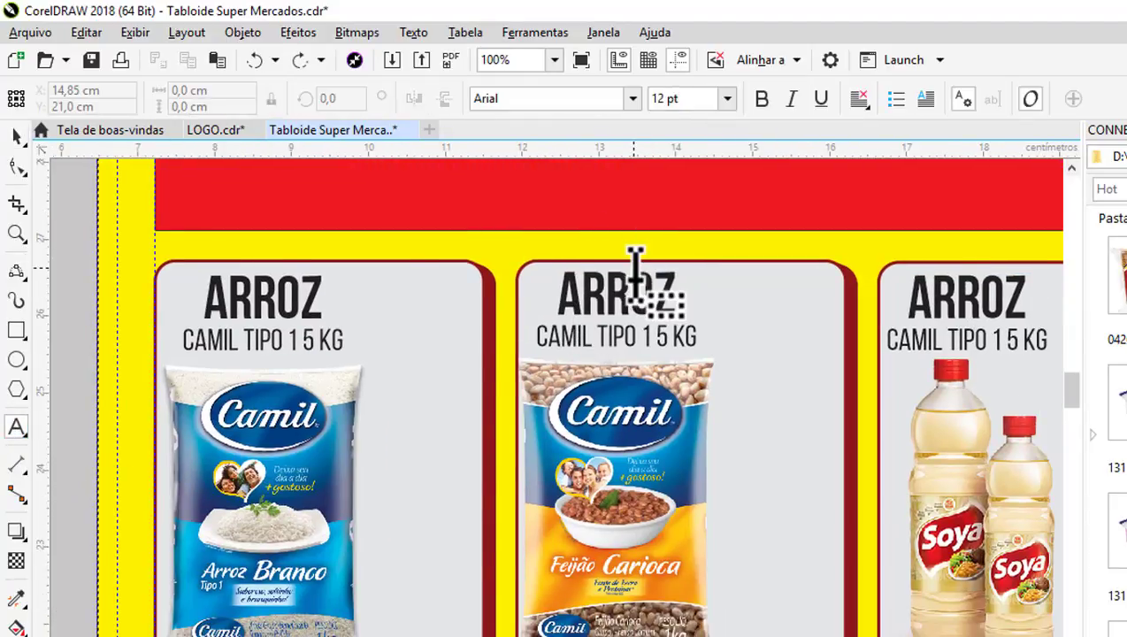
scroll(635, 269, up, 1)
drag(495, 323, 752, 323)
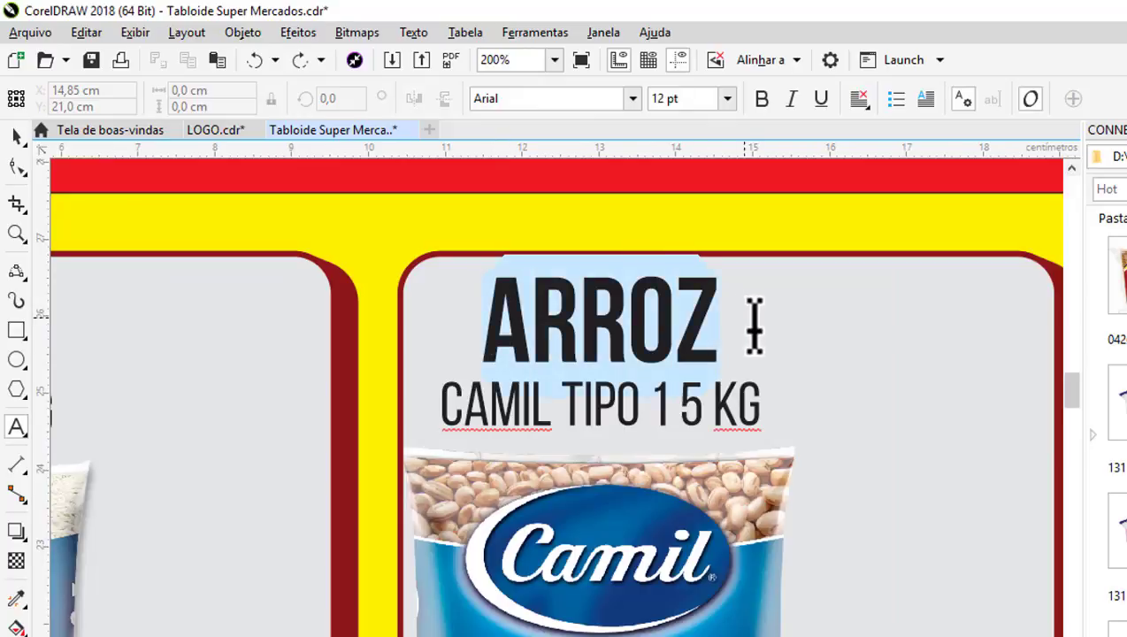
text(FEI)
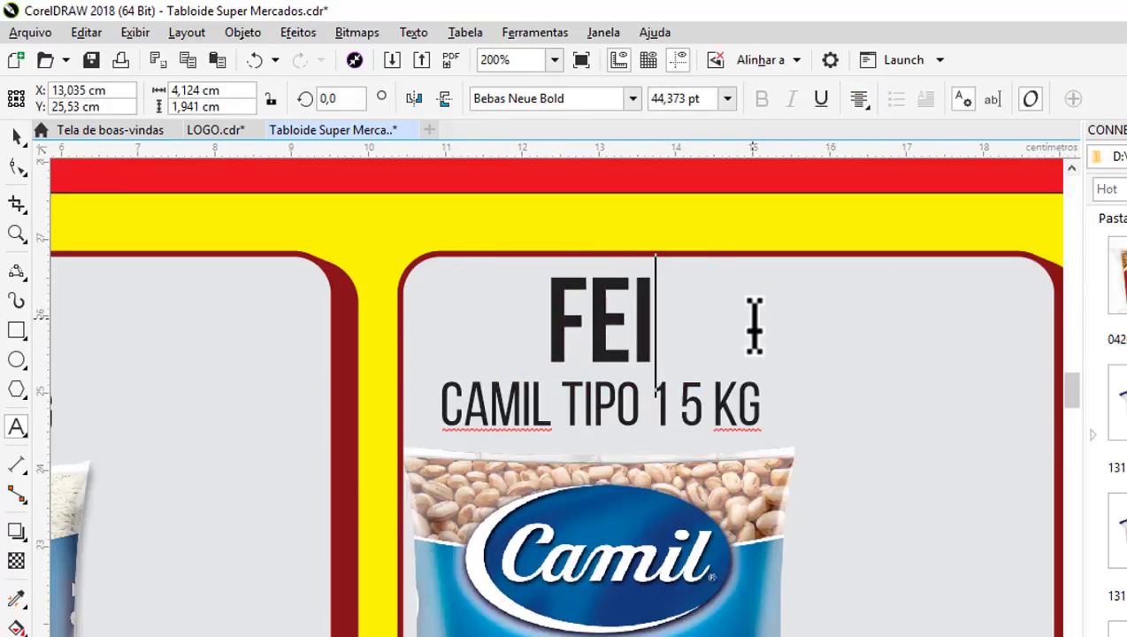
text(JÃO)
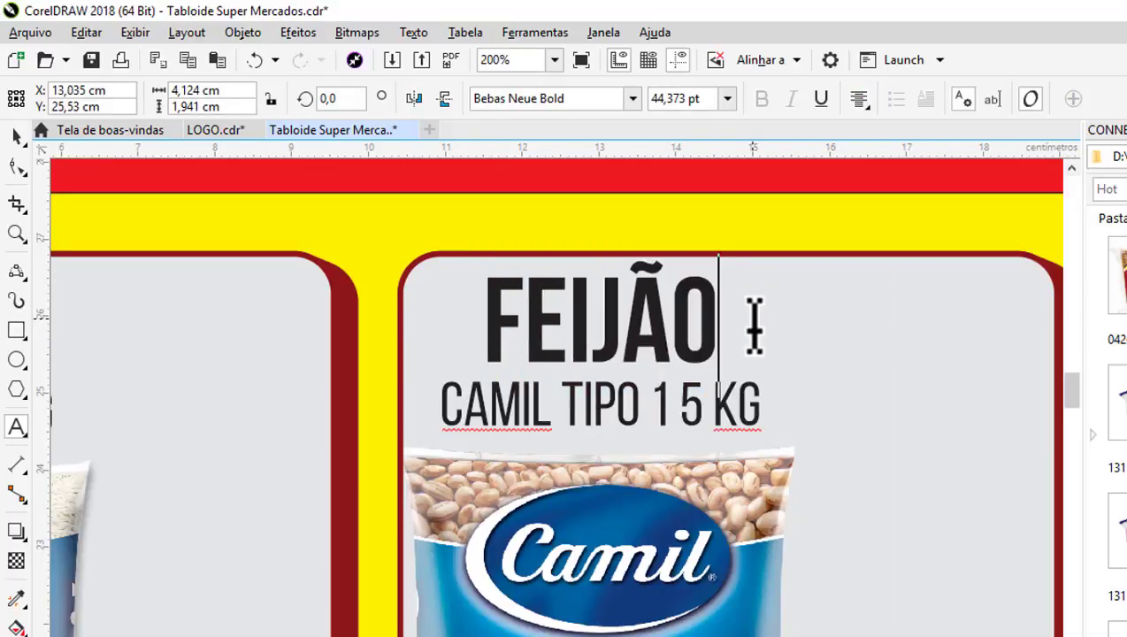
scroll(453, 202, down, 2)
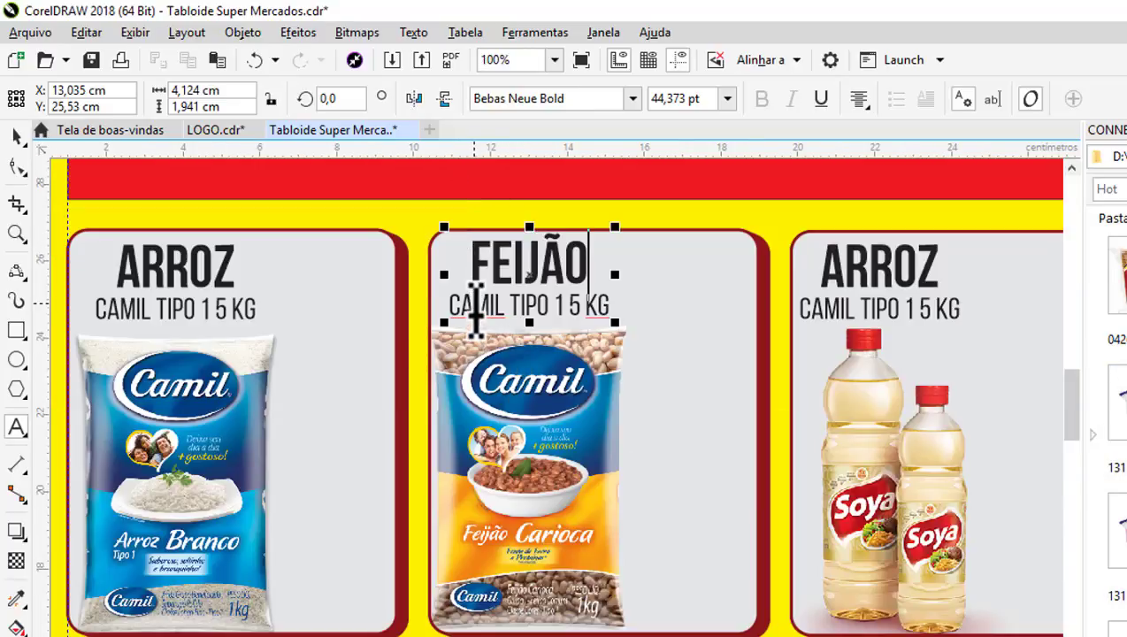
scroll(461, 303, up, 2)
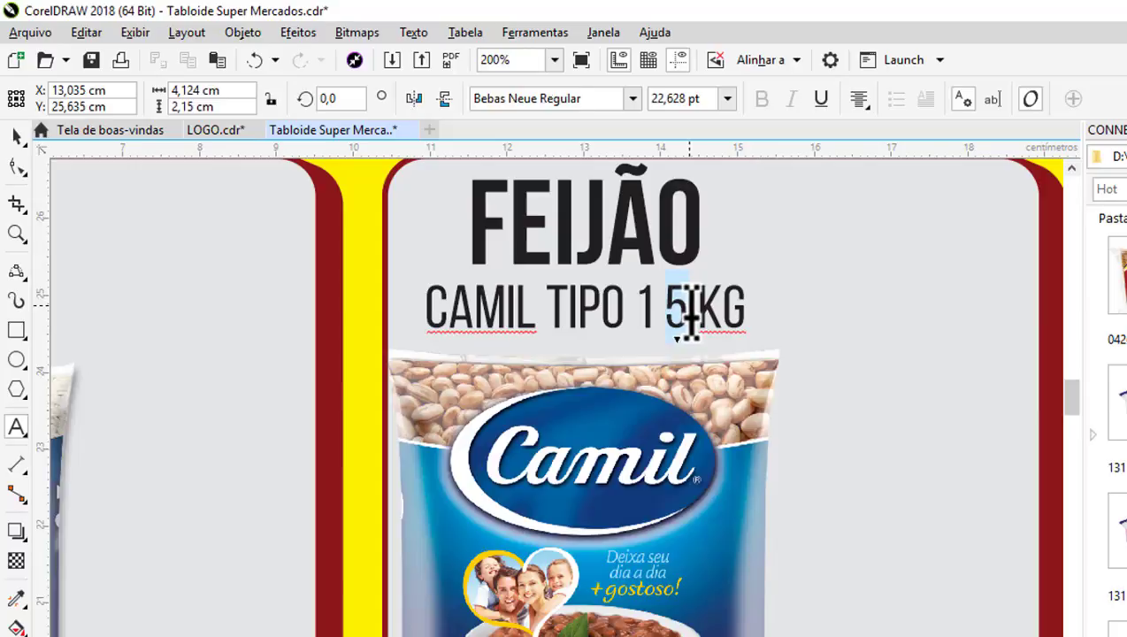
text(1)
key(Left)
key(BackSpace)
key(BackSpace)
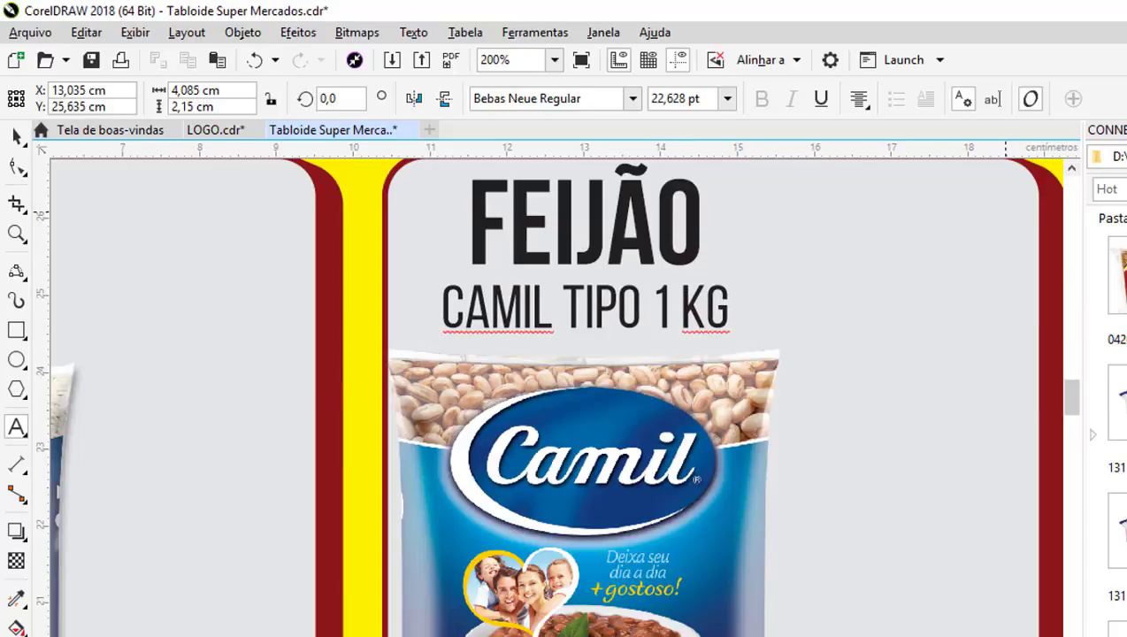
Retitle the oil card's copy as ÓLEO / DE SOJA SOYA 900ML.
scroll(510, 259, right, 5)
double_click(787, 266)
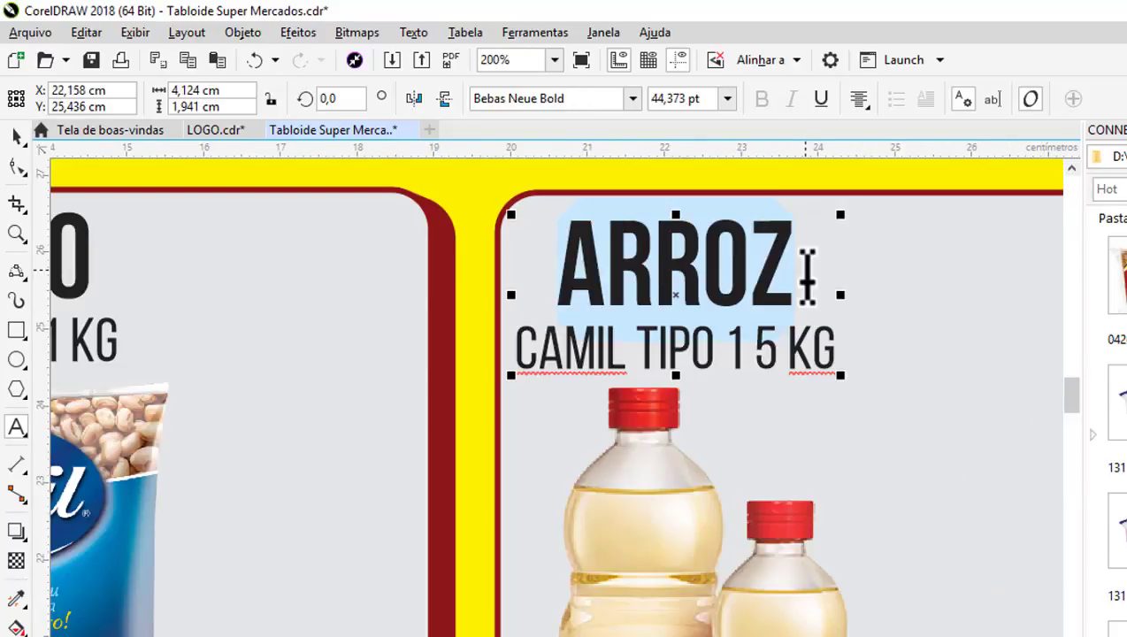
text(ÓL)
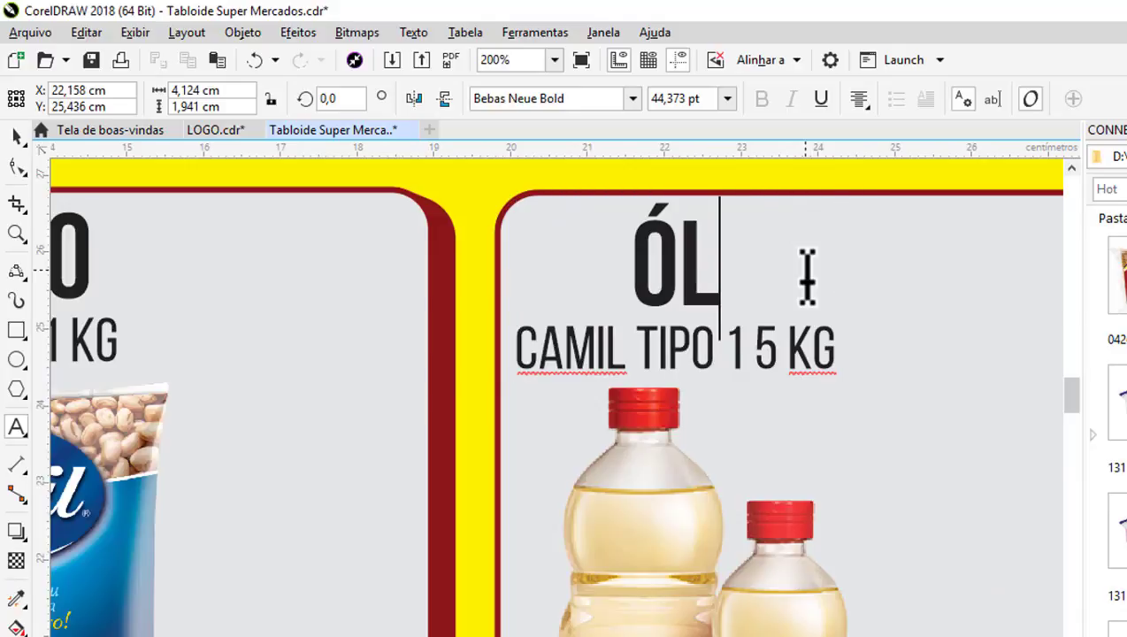
text(EO)
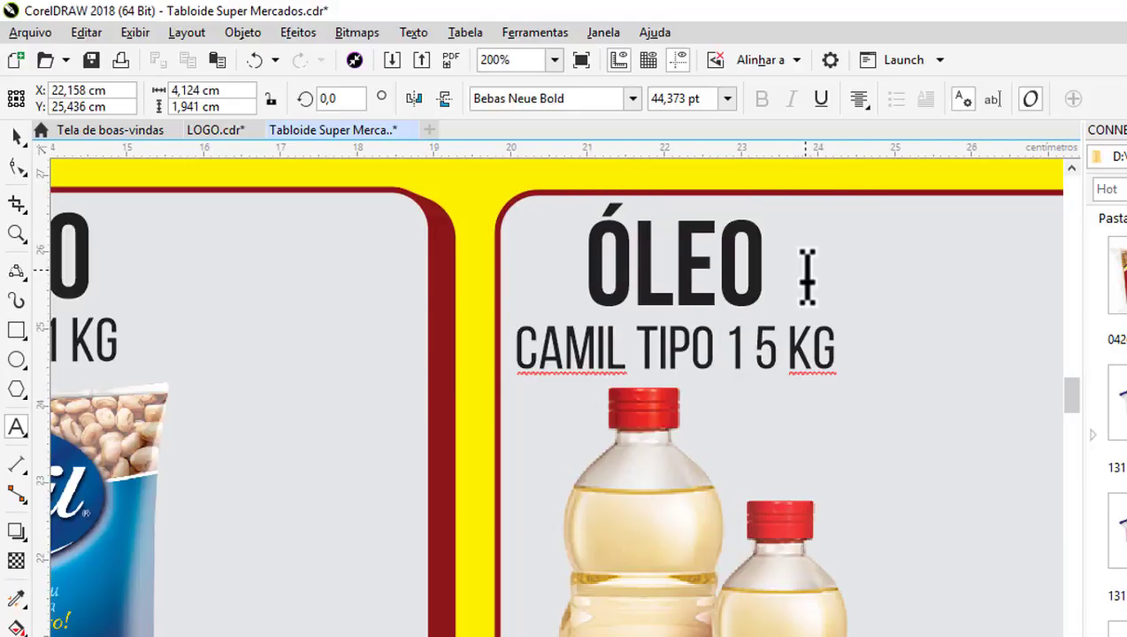
key(Escape)
text(DE S)
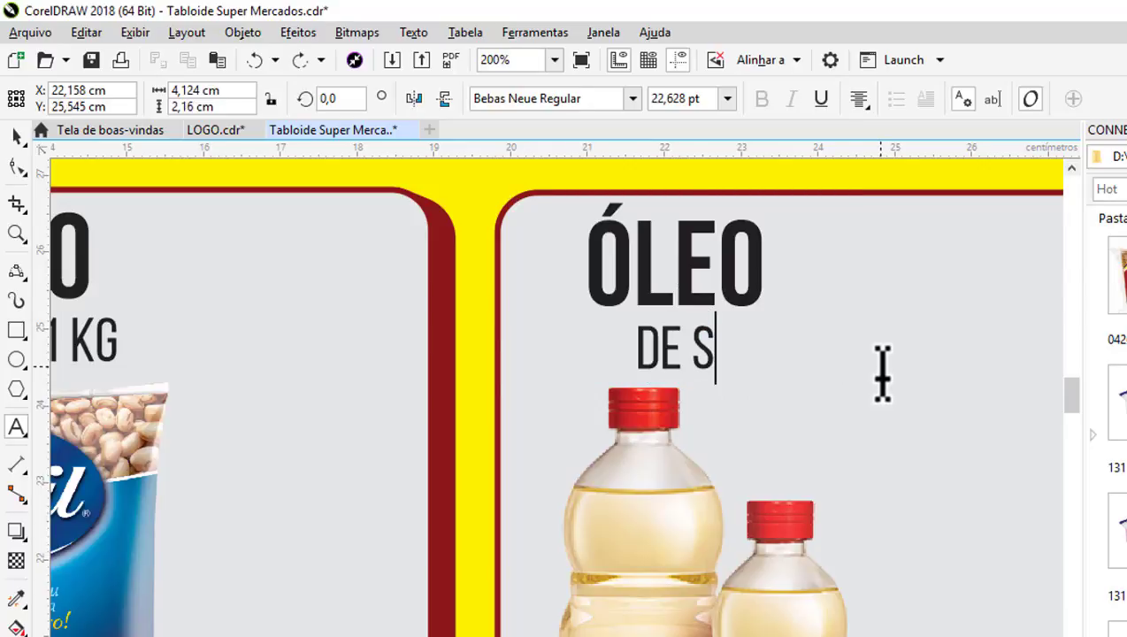
text(OJA )
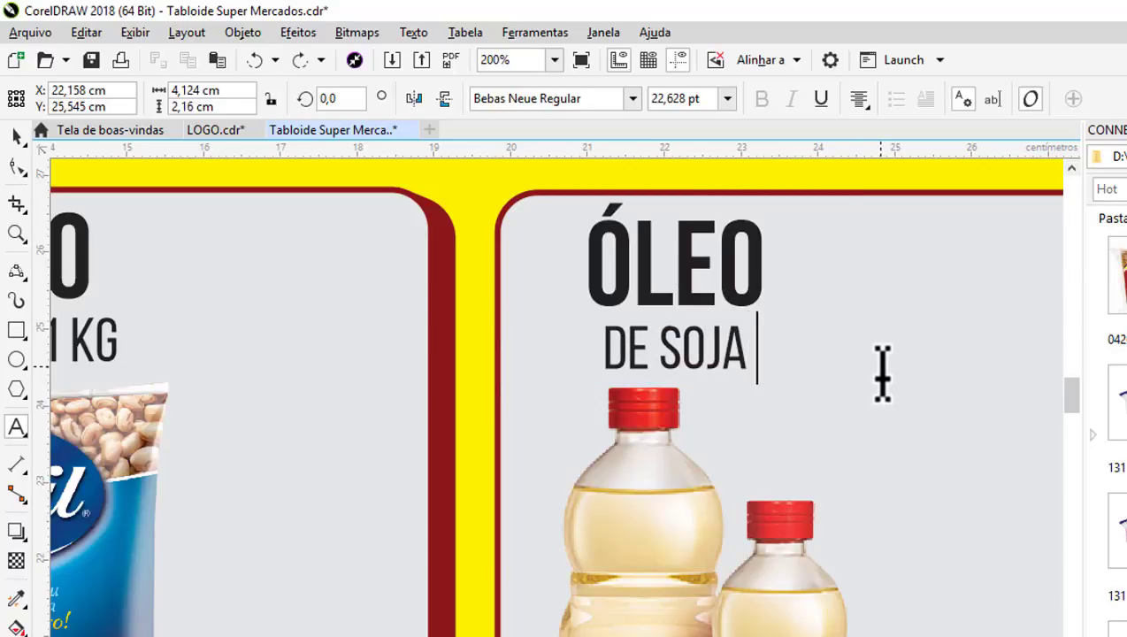
text(SOYA 900ML)
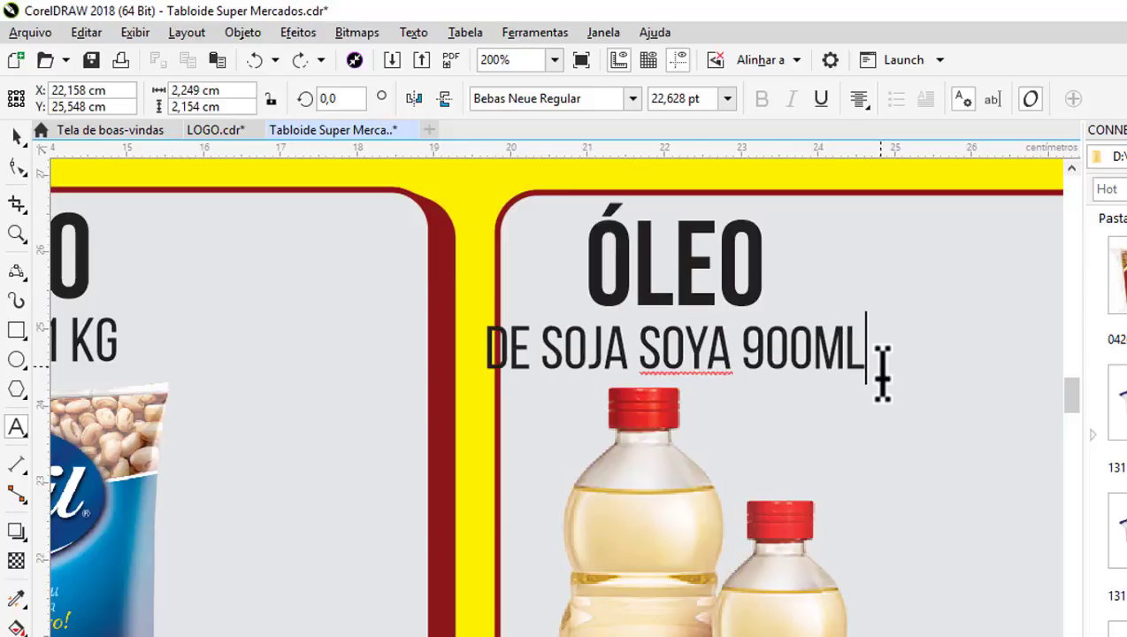
scroll(774, 336, down, 1)
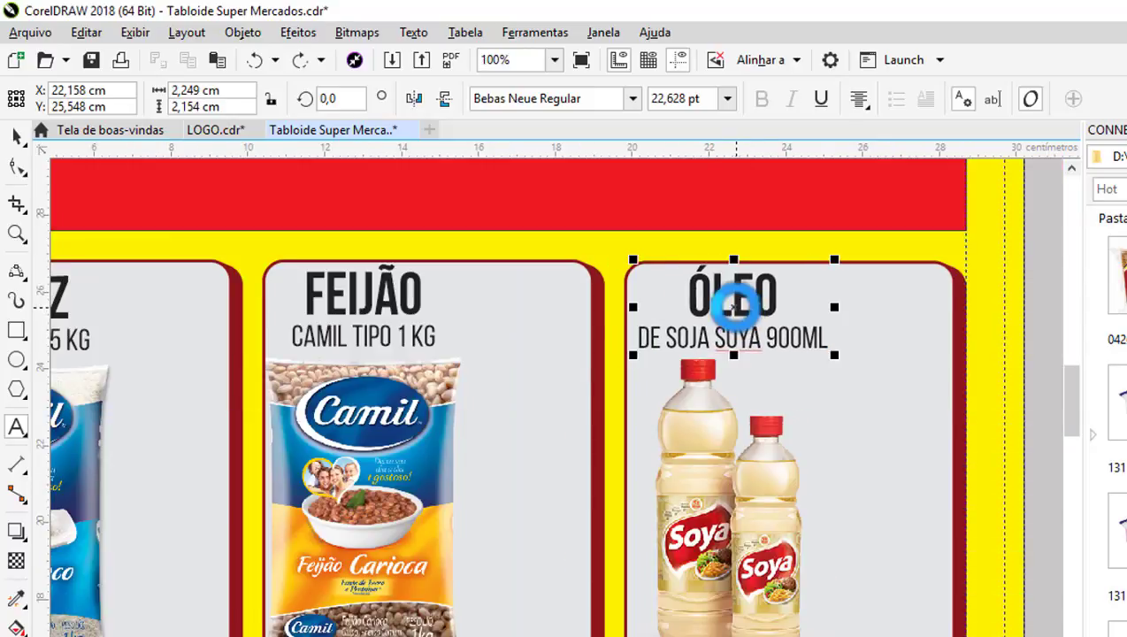
scroll(725, 302, up, 1)
scroll(730, 264, down, 2)
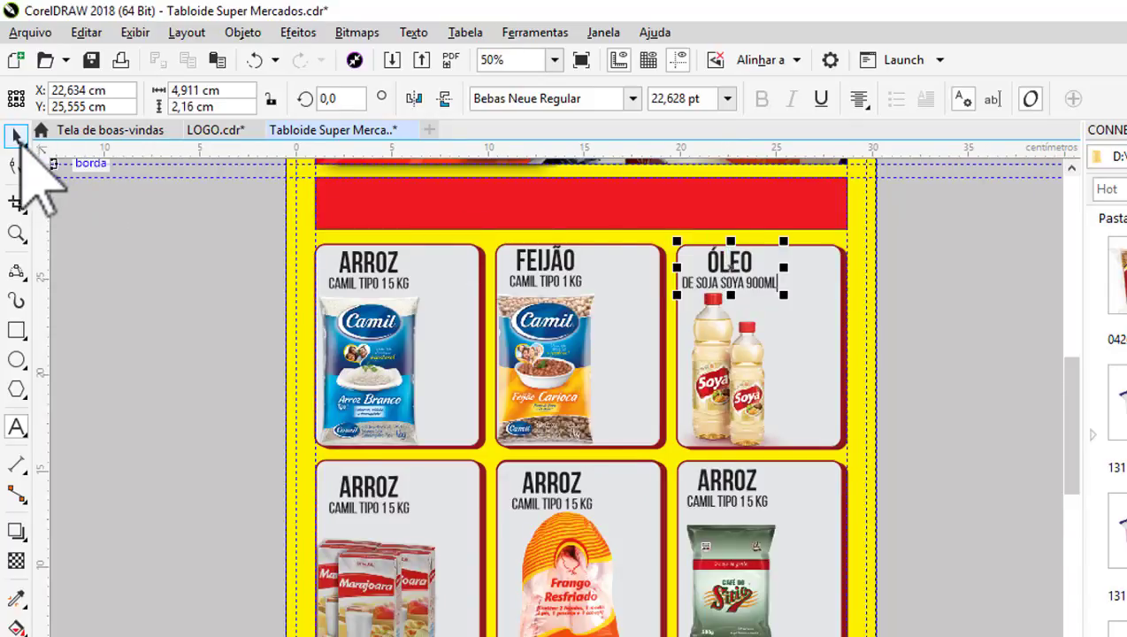
Draw a seven-sided polygon on the empty canvas.
click(16, 136)
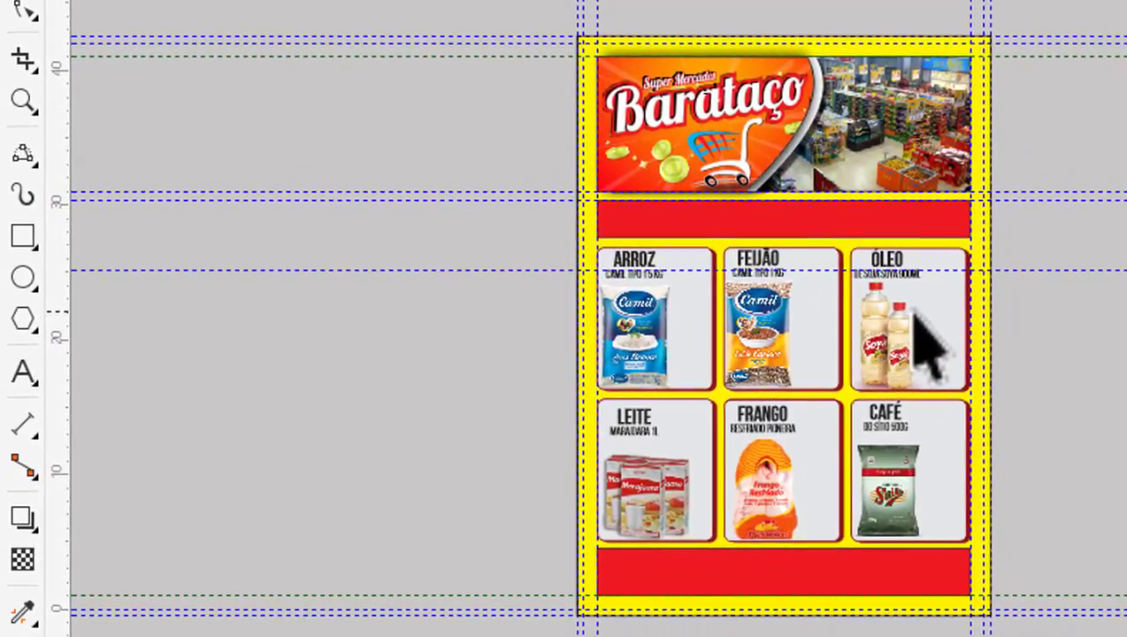
click(34, 327)
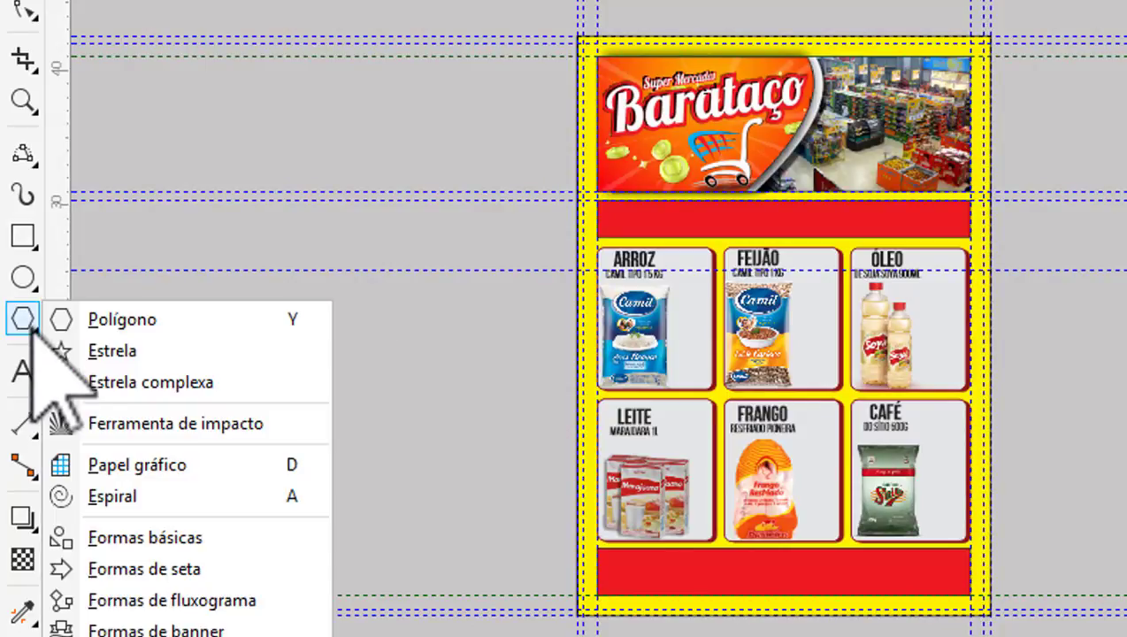
click(72, 322)
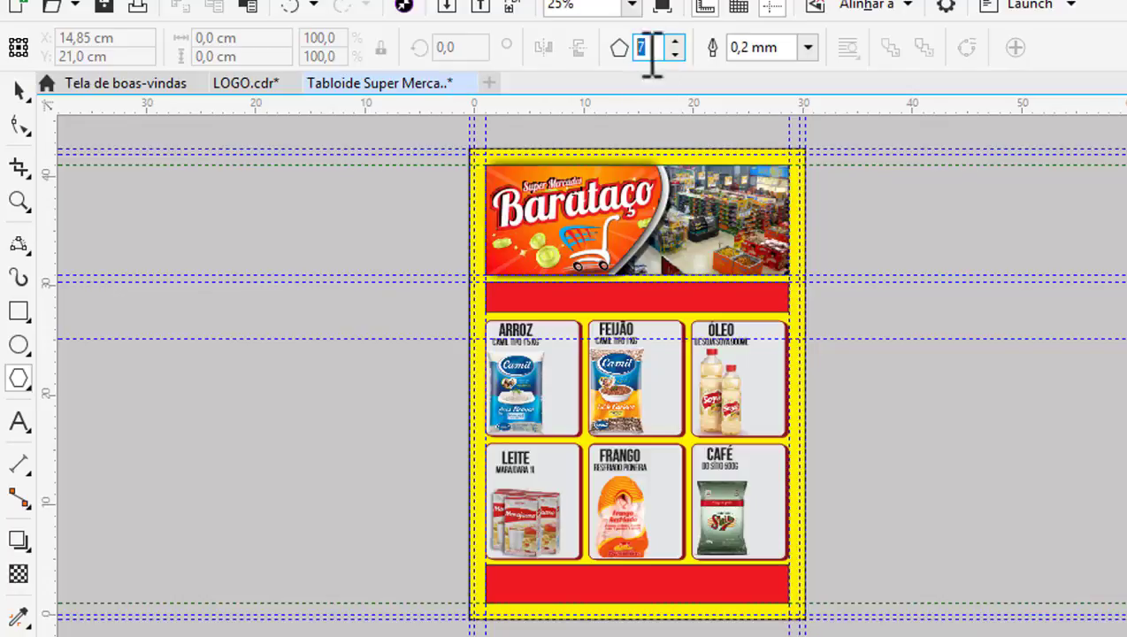
click(675, 54)
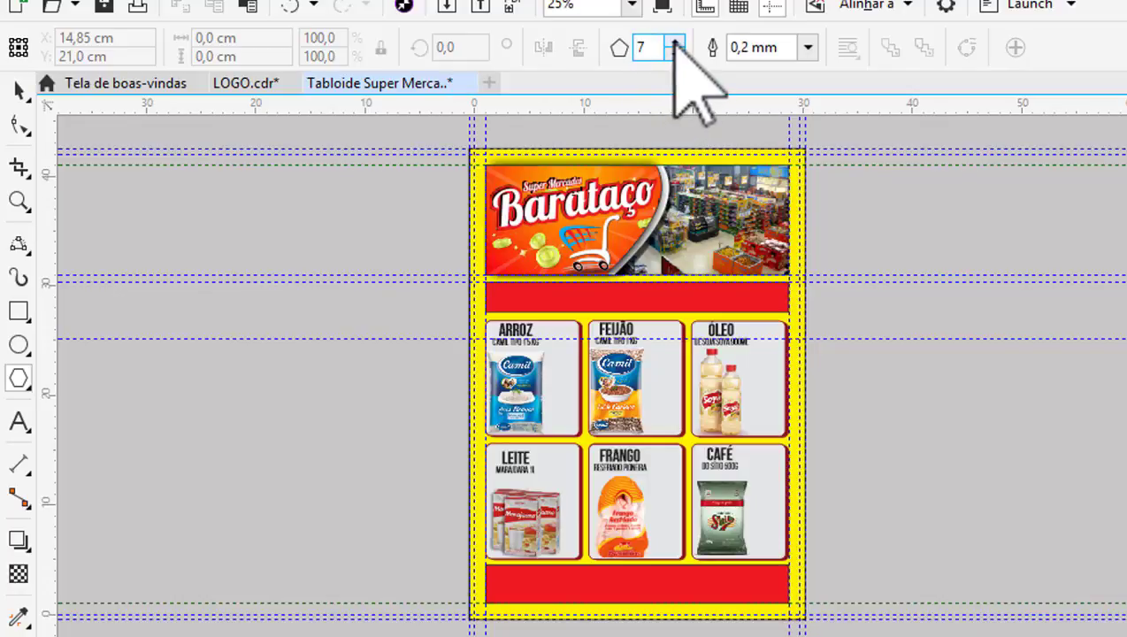
scroll(698, 279, down, 1)
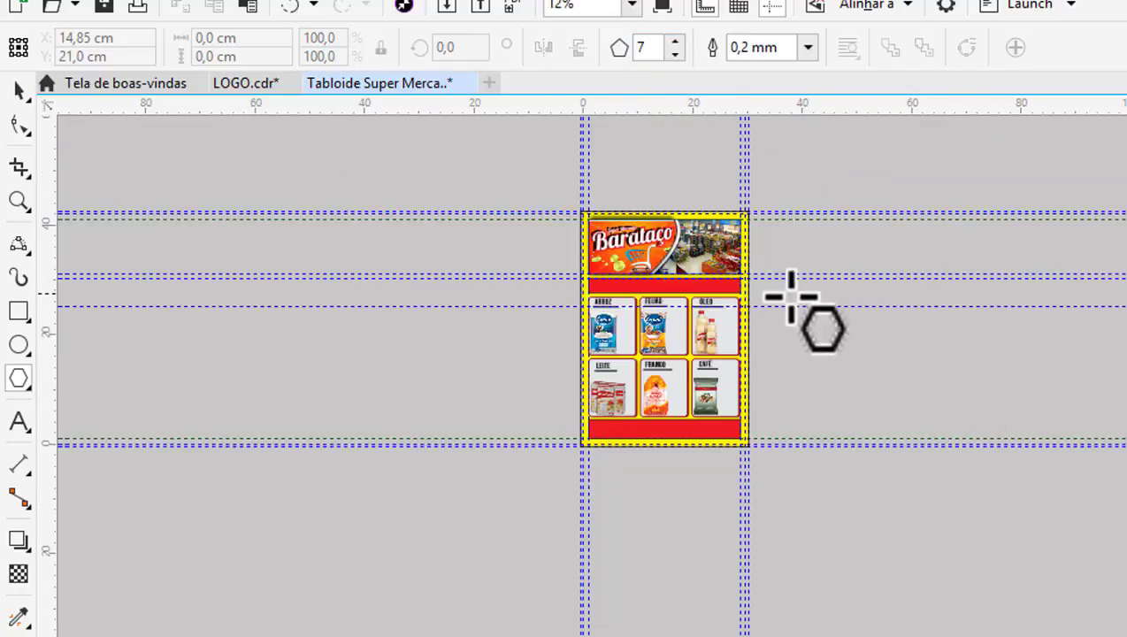
scroll(440, 347, up, 2)
drag(584, 294, 668, 389)
scroll(677, 389, down, 1)
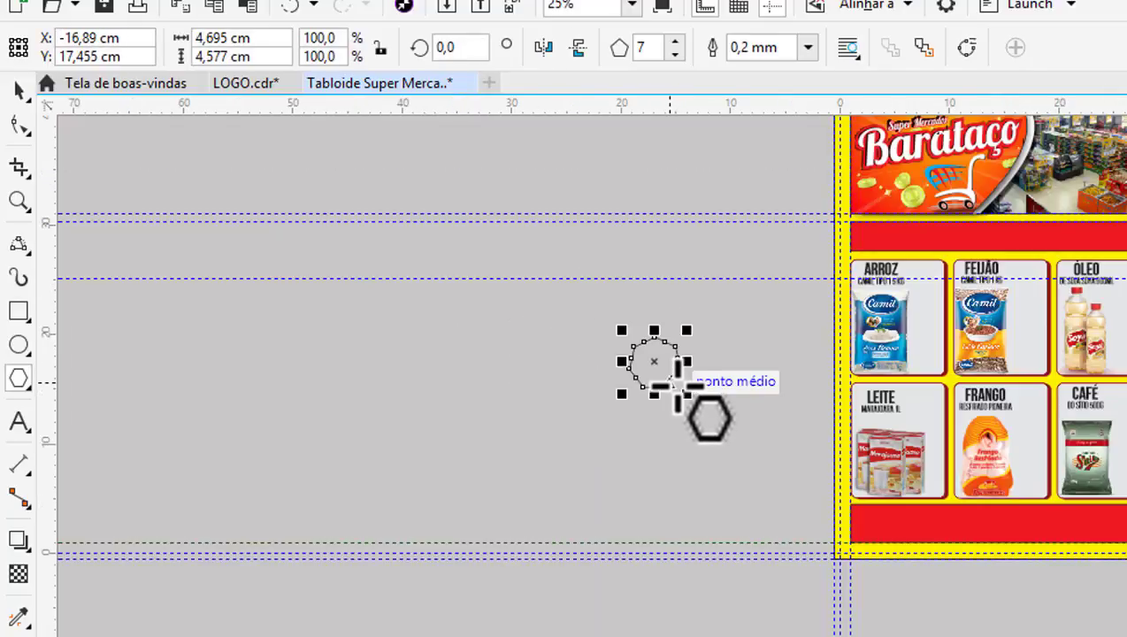
scroll(749, 378, up, 1)
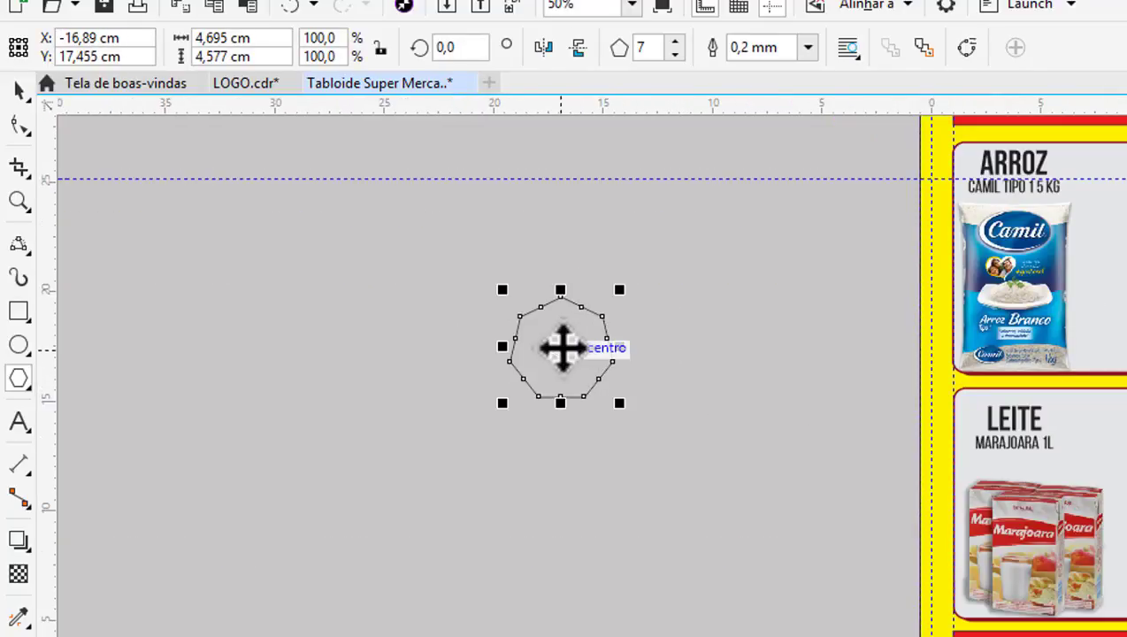
Place the heptagon on the ARROZ card beside the rice bag and resize it.
drag(562, 348, 1098, 246)
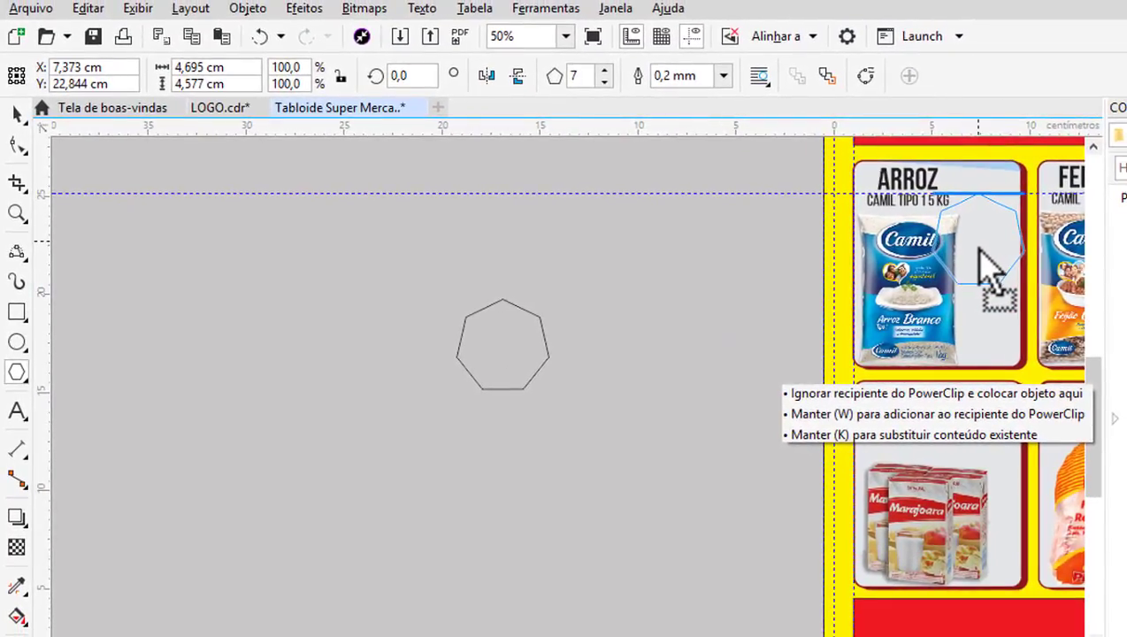
drag(982, 265, 980, 246)
scroll(980, 244, down, 1)
scroll(990, 240, up, 2)
scroll(984, 222, up, 1)
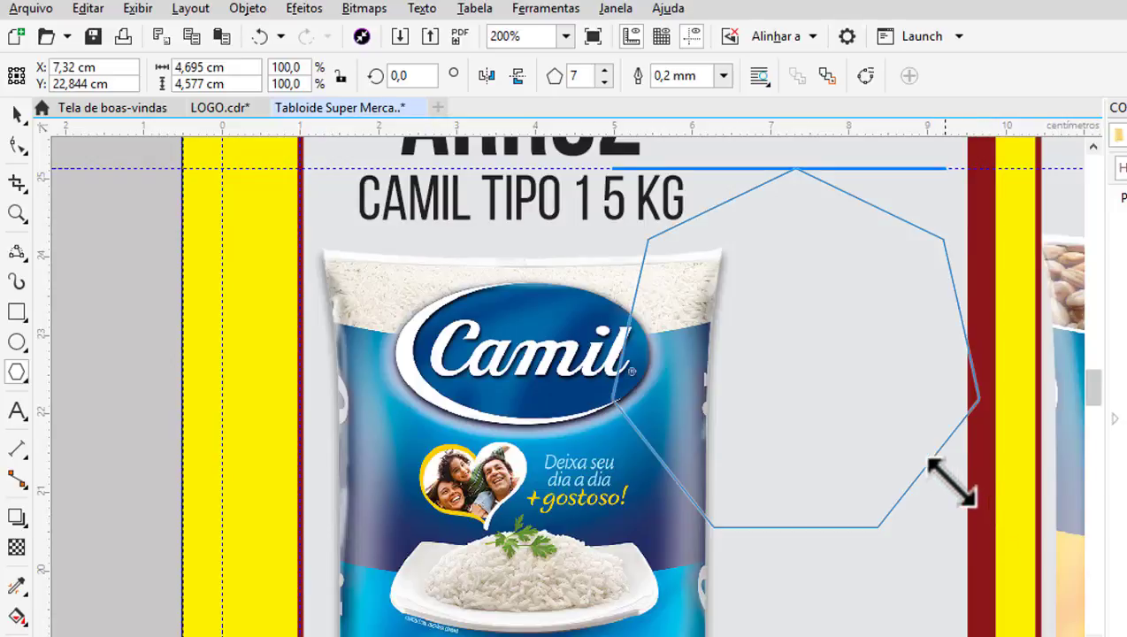
drag(986, 536, 958, 513)
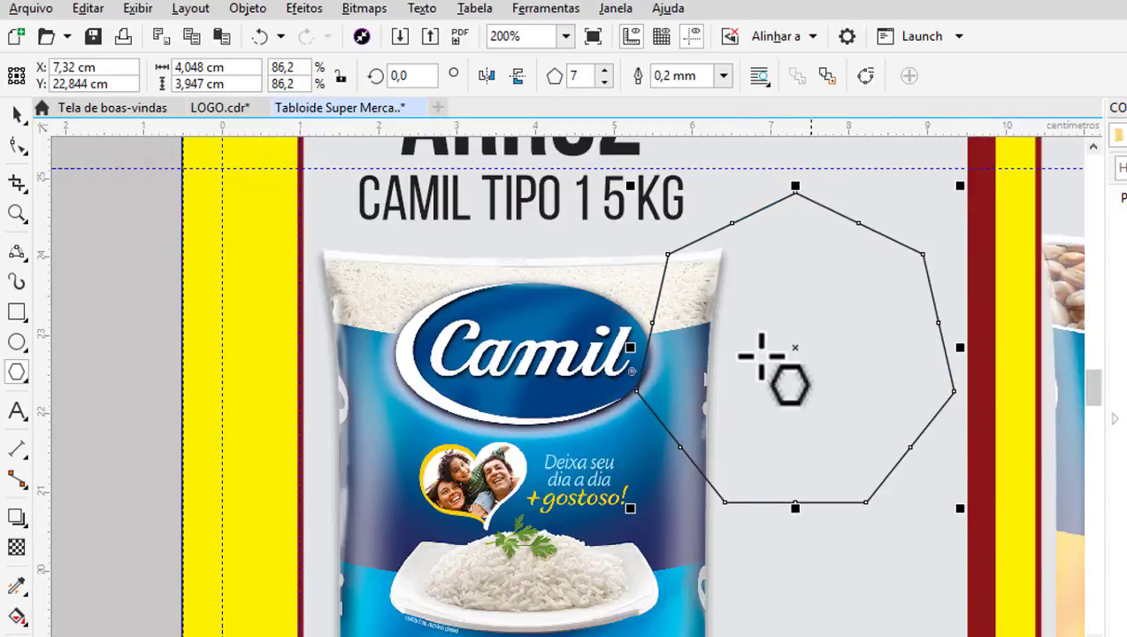
drag(797, 349, 817, 338)
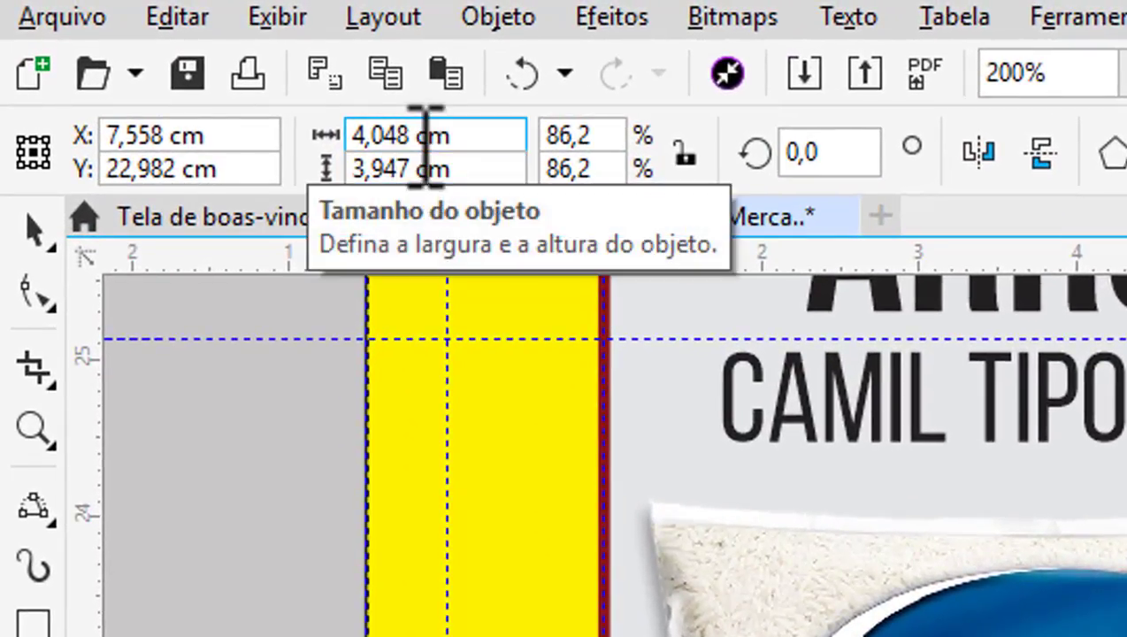
Set the heptagon's width and height to 4 cm each.
drag(414, 137, 312, 142)
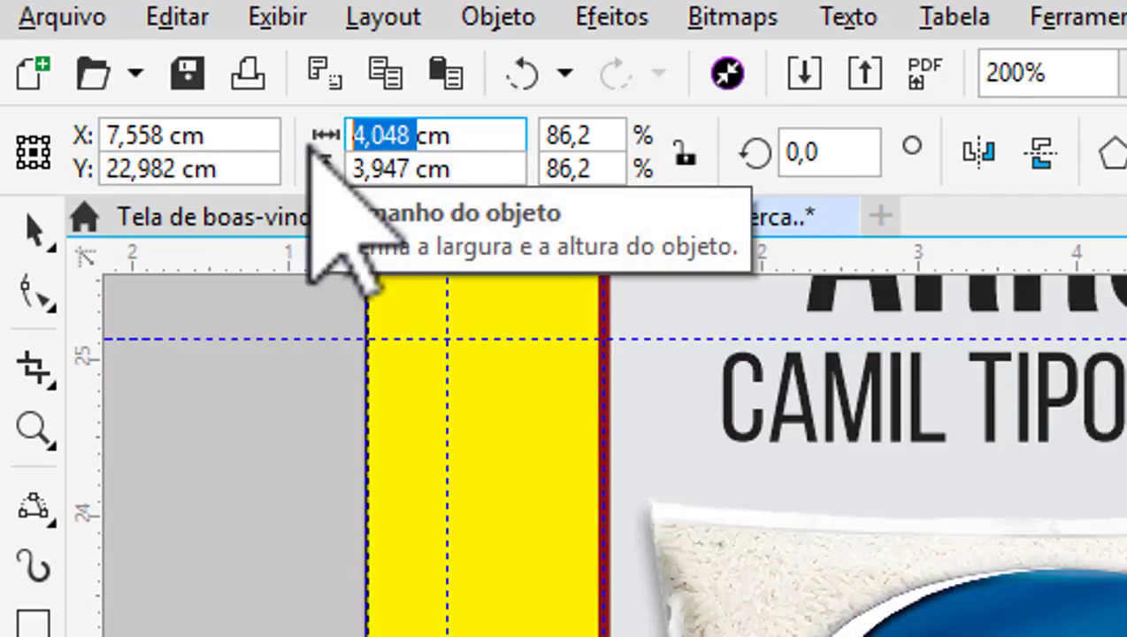
text(4)
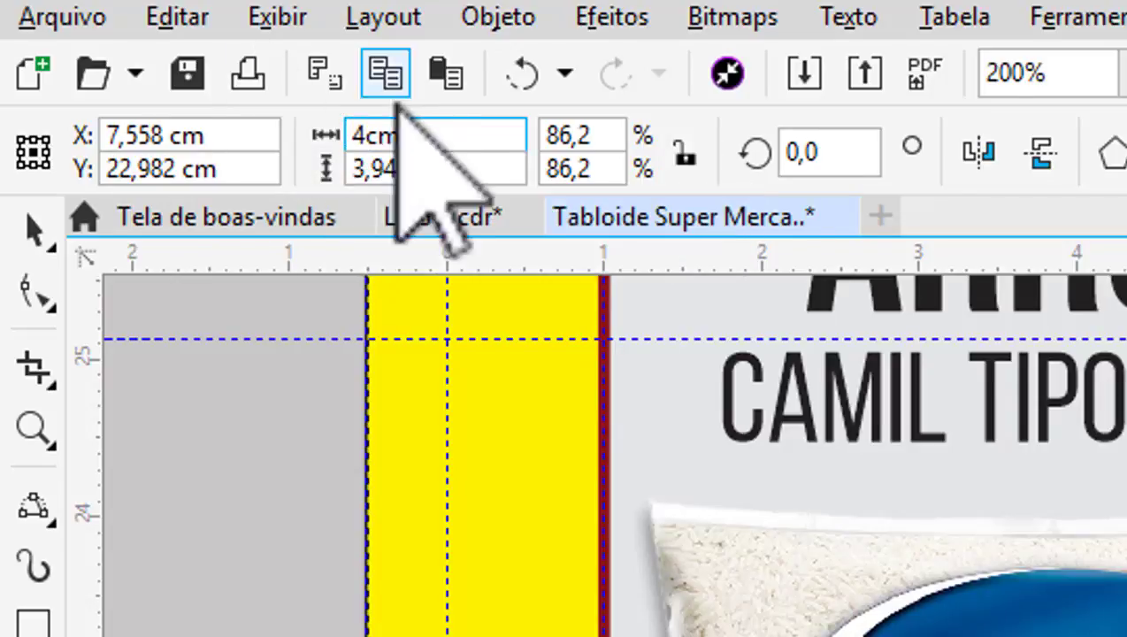
drag(478, 169, 301, 170)
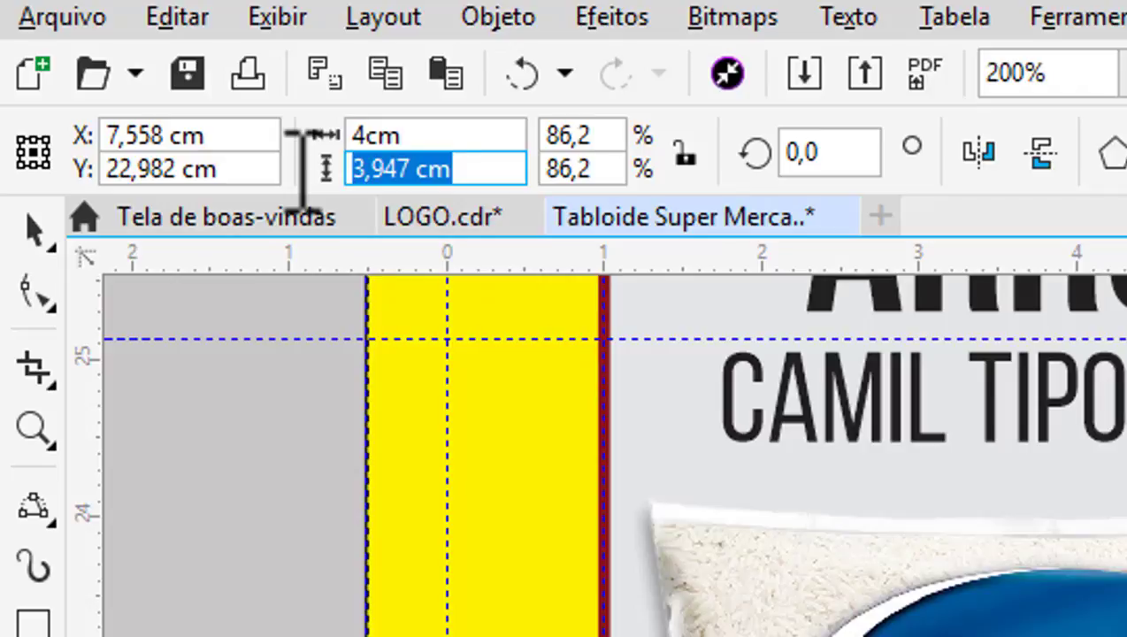
text(4)
key(Return)
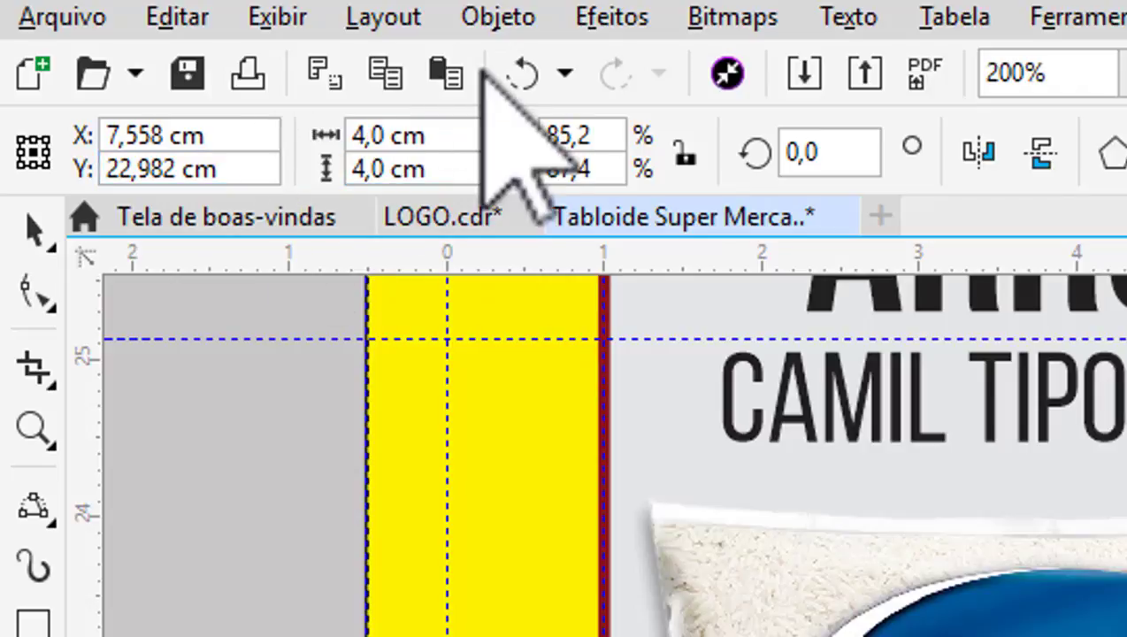
scroll(673, 266, down, 1)
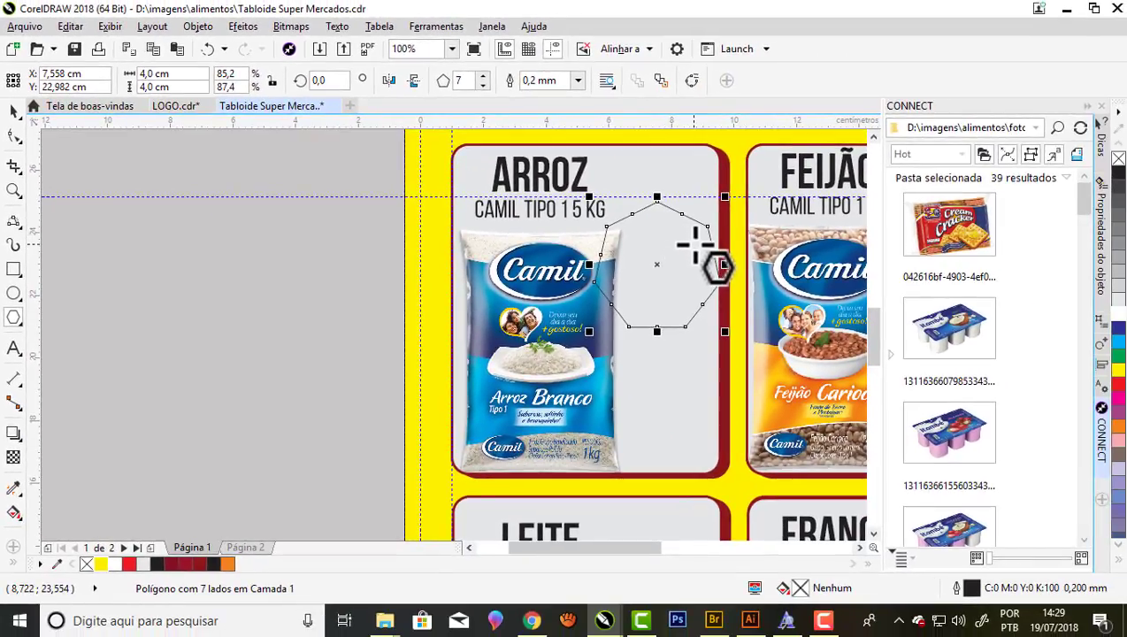
Shrink the heptagon to about 3.6 cm and fill it red.
scroll(656, 214, down, 1)
scroll(711, 258, up, 1)
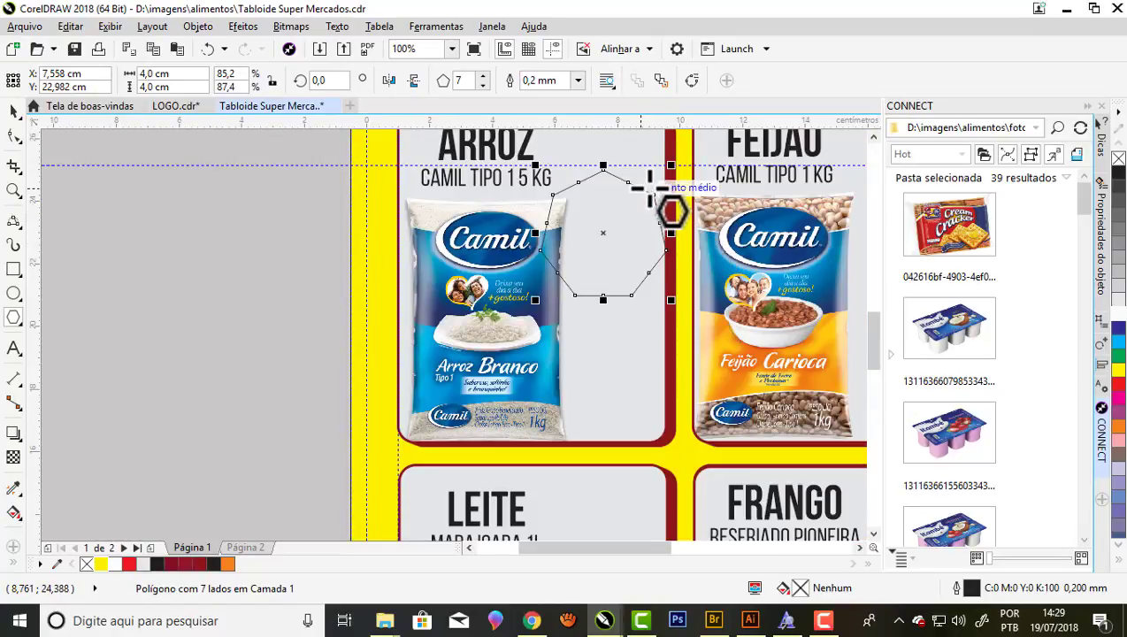
scroll(659, 182, up, 1)
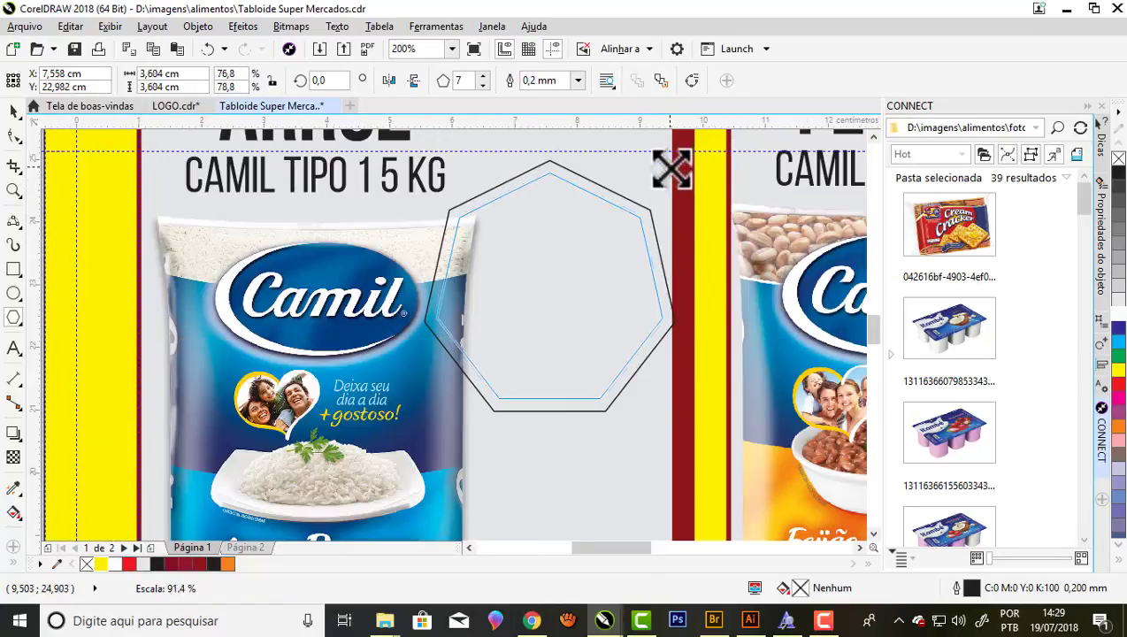
drag(679, 155, 670, 168)
scroll(794, 311, down, 2)
click(1119, 385)
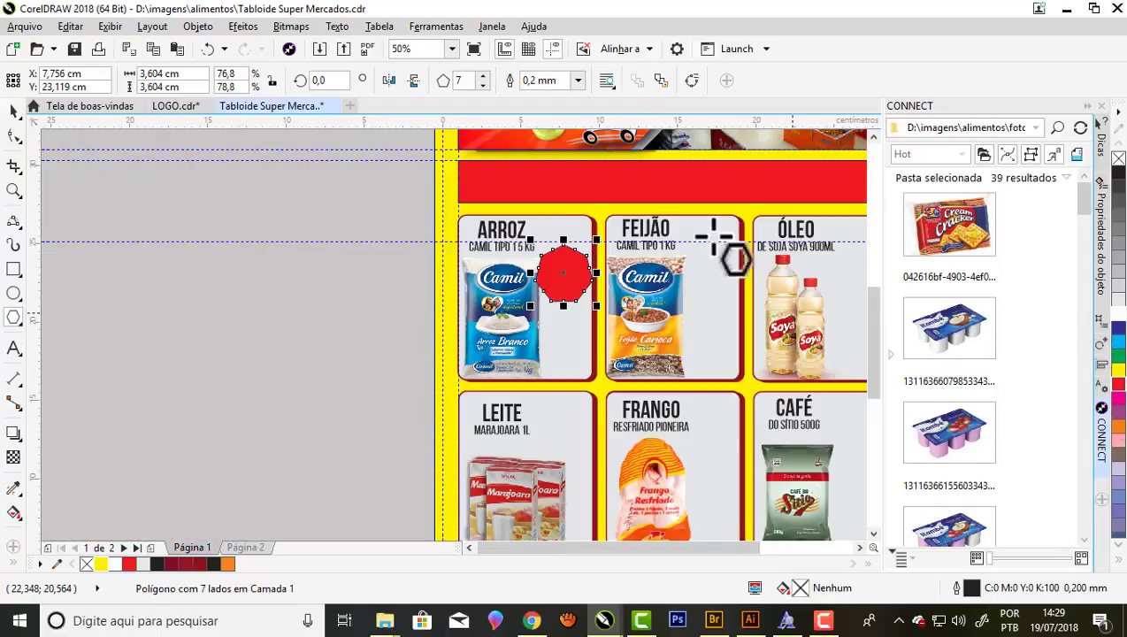
Move the red heptagon left of the page, mirror it vertically and remove its outline.
scroll(587, 283, up, 1)
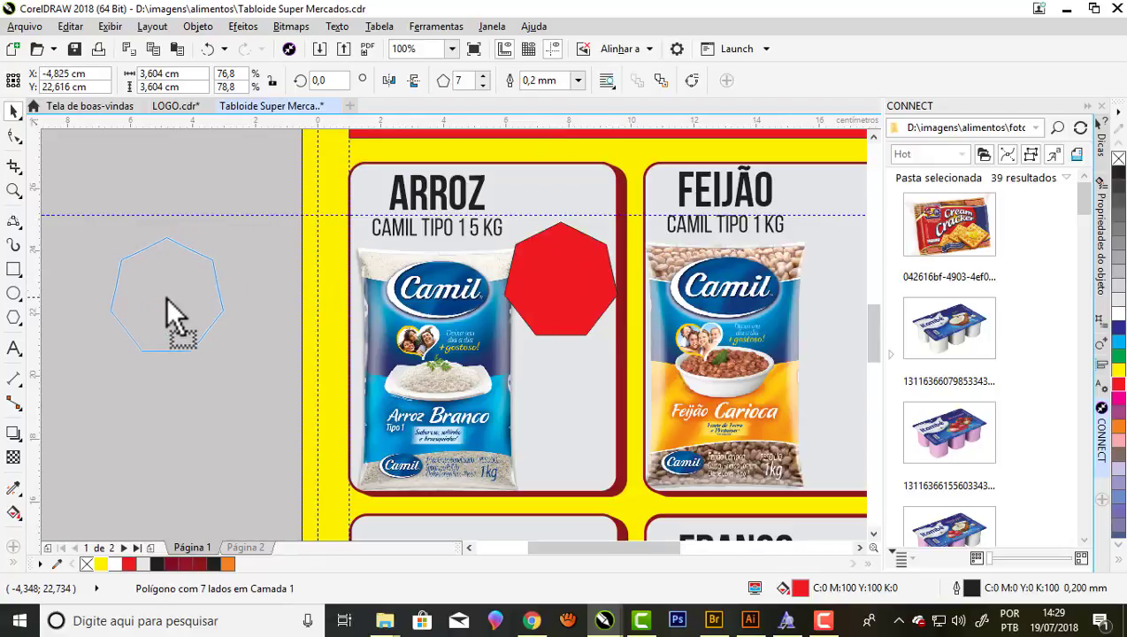
drag(165, 296, 165, 295)
scroll(655, 291, down, 1)
scroll(380, 277, up, 2)
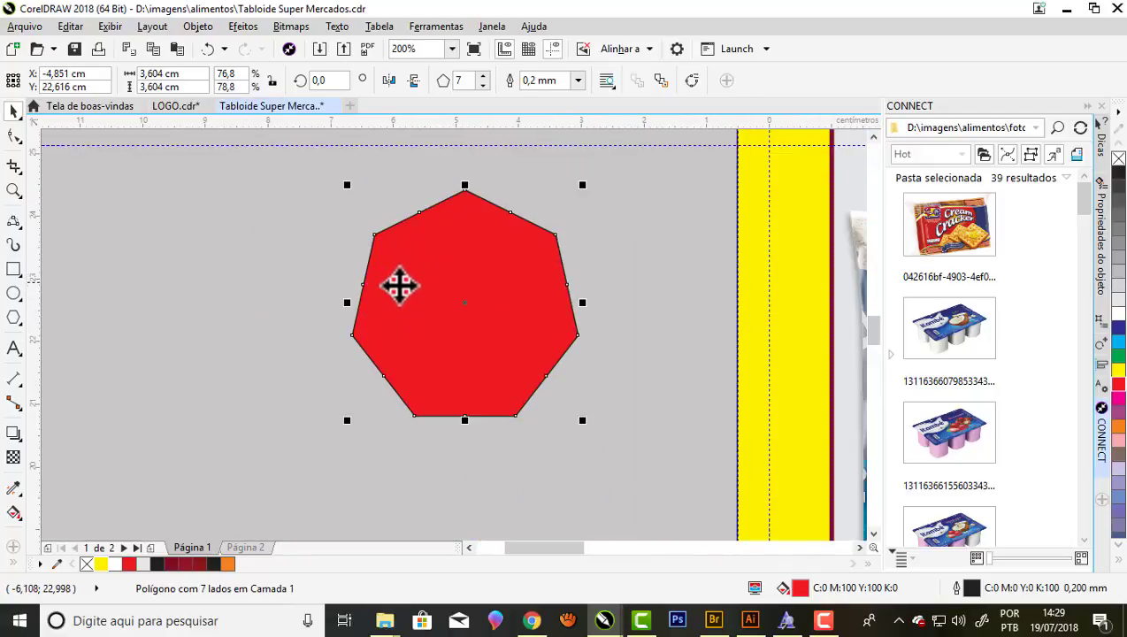
click(414, 81)
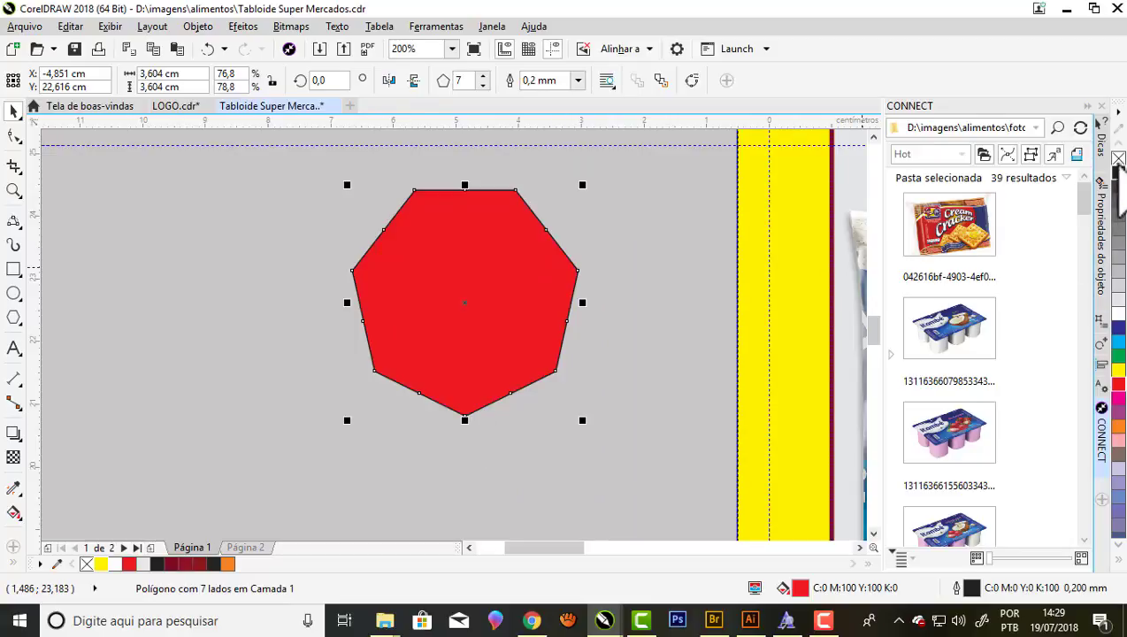
right_click(86, 563)
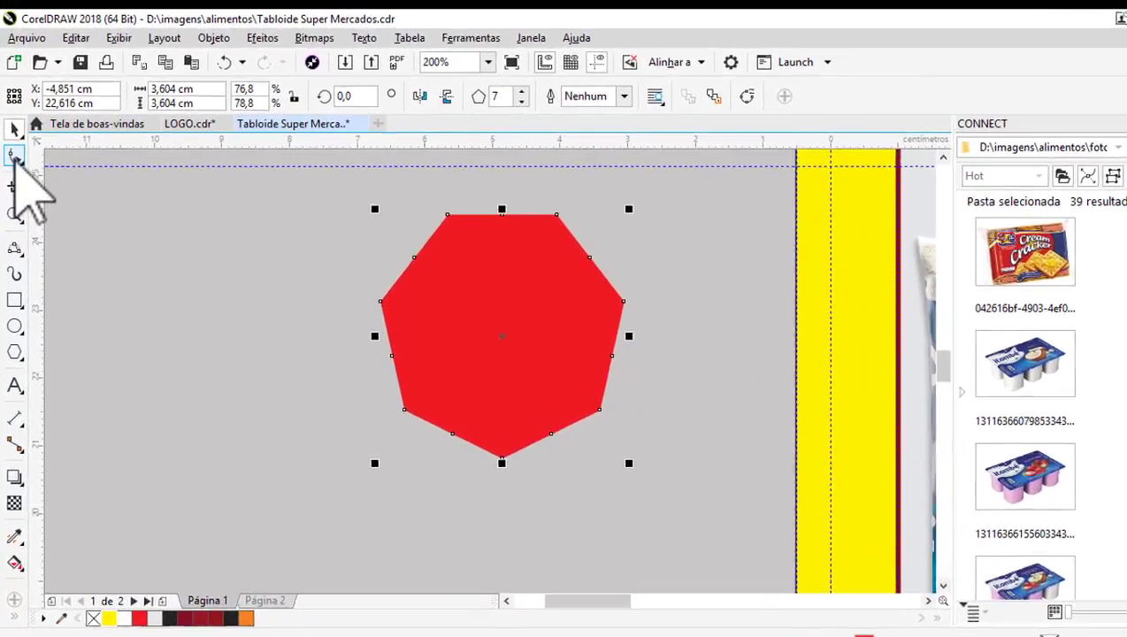
Turn all of the heptagon's corner nodes into smooth curves.
click(14, 140)
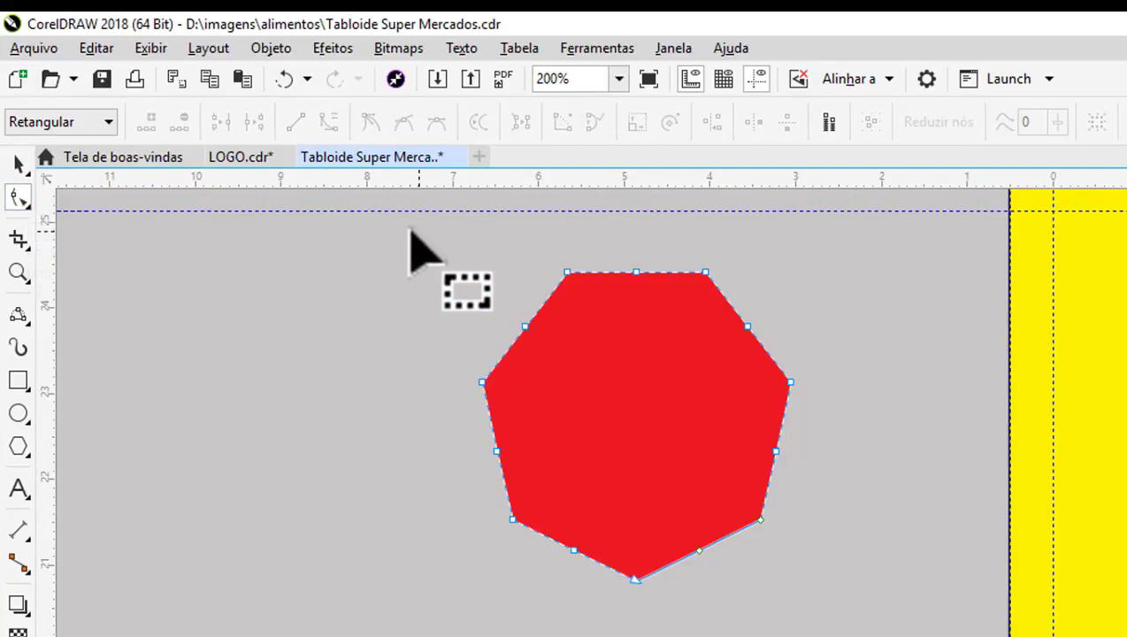
mouse_move(410, 229)
mouse_down()
mouse_move(834, 382)
mouse_move(878, 610)
mouse_up()
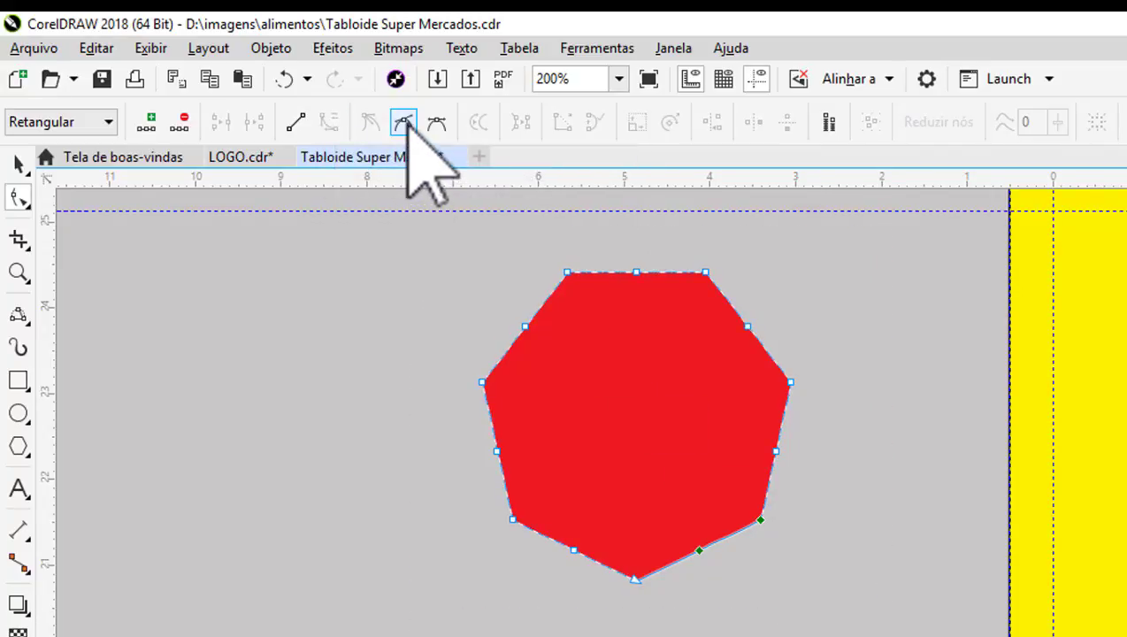
click(404, 121)
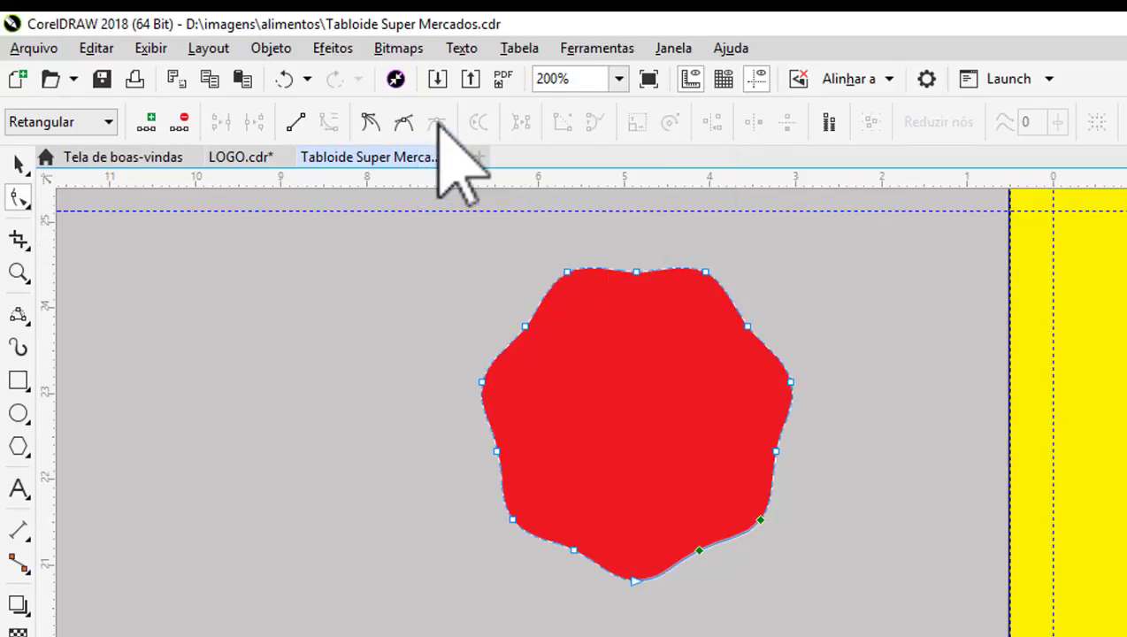
scroll(703, 281, up, 2)
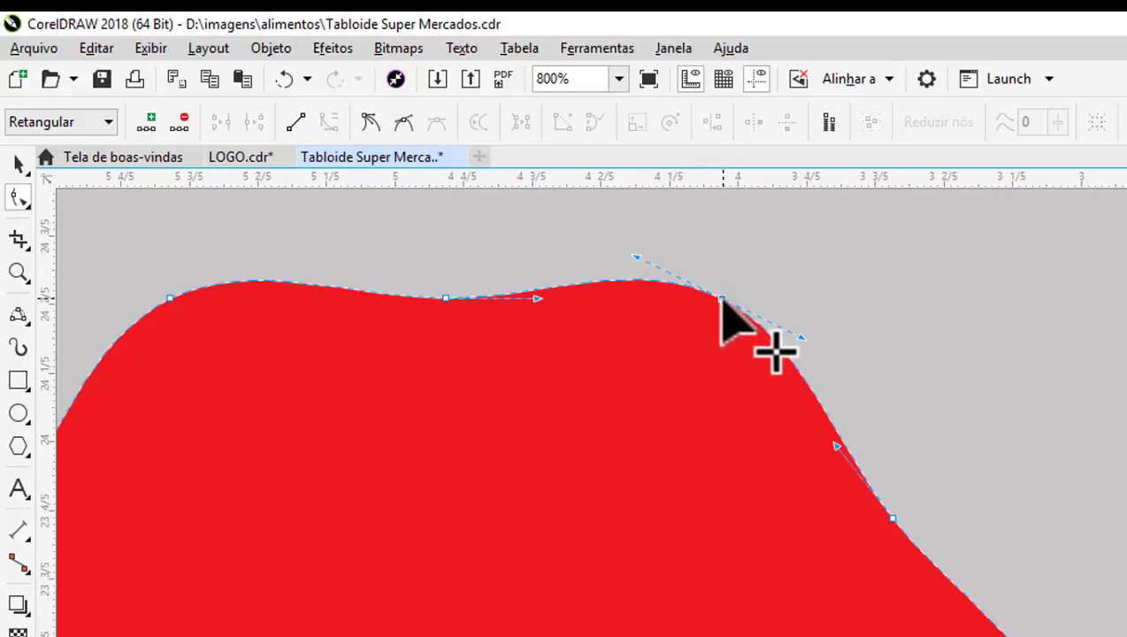
Pull a top node and adjust its curve to give the badge wavy, scalloped edges.
drag(721, 298, 744, 280)
scroll(744, 282, down, 2)
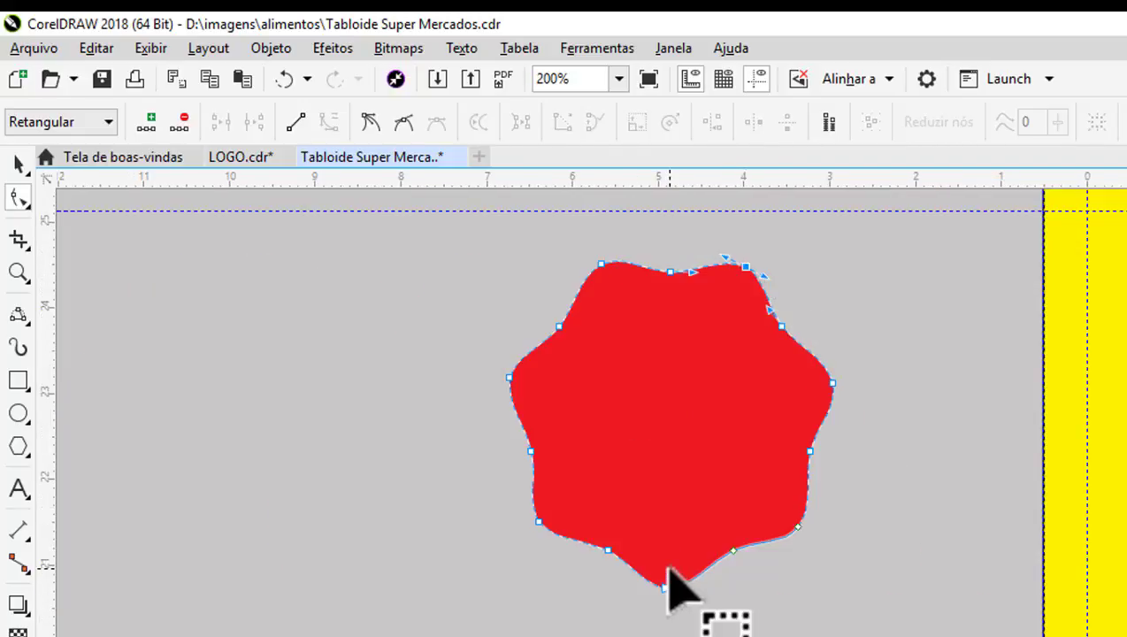
scroll(667, 575, up, 1)
scroll(672, 566, down, 1)
scroll(726, 273, up, 1)
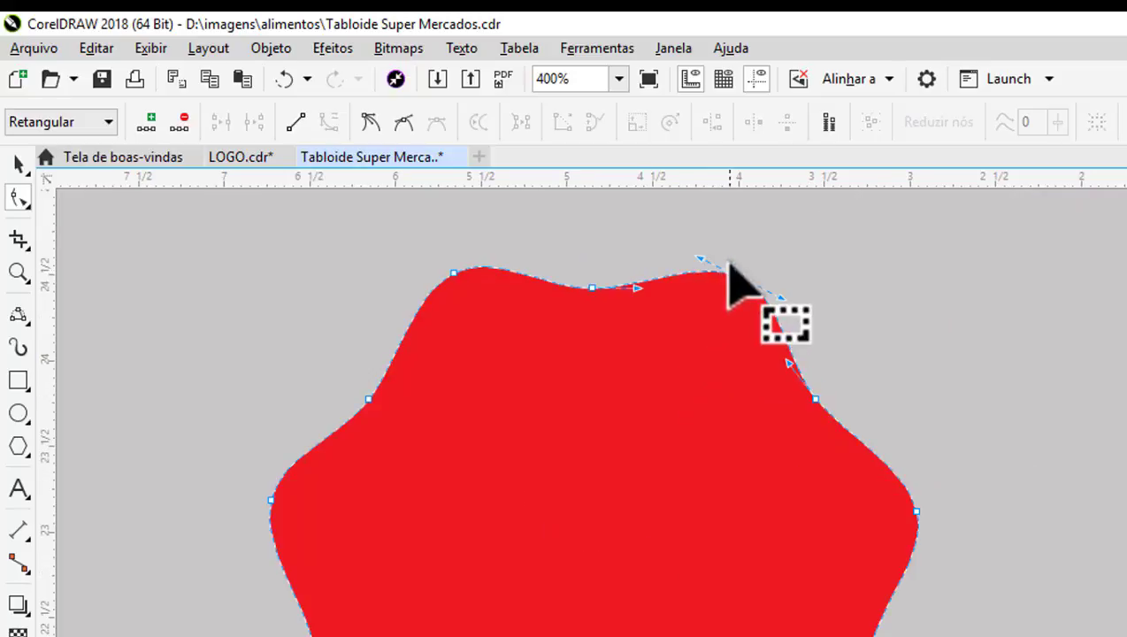
scroll(727, 265, up, 1)
scroll(757, 295, up, 1)
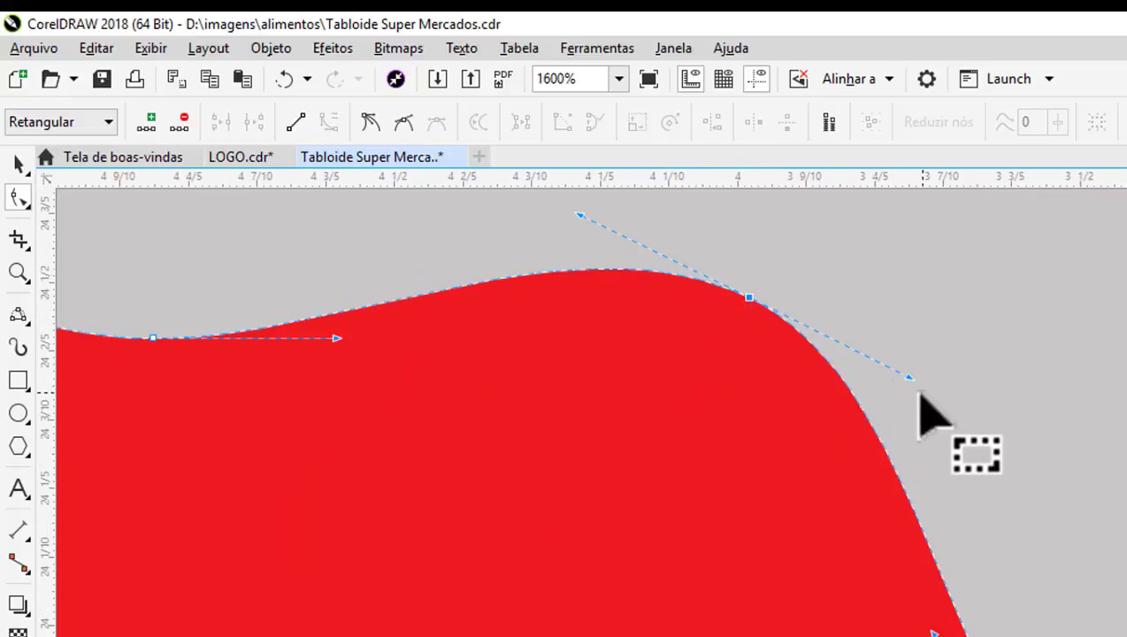
drag(910, 376, 966, 404)
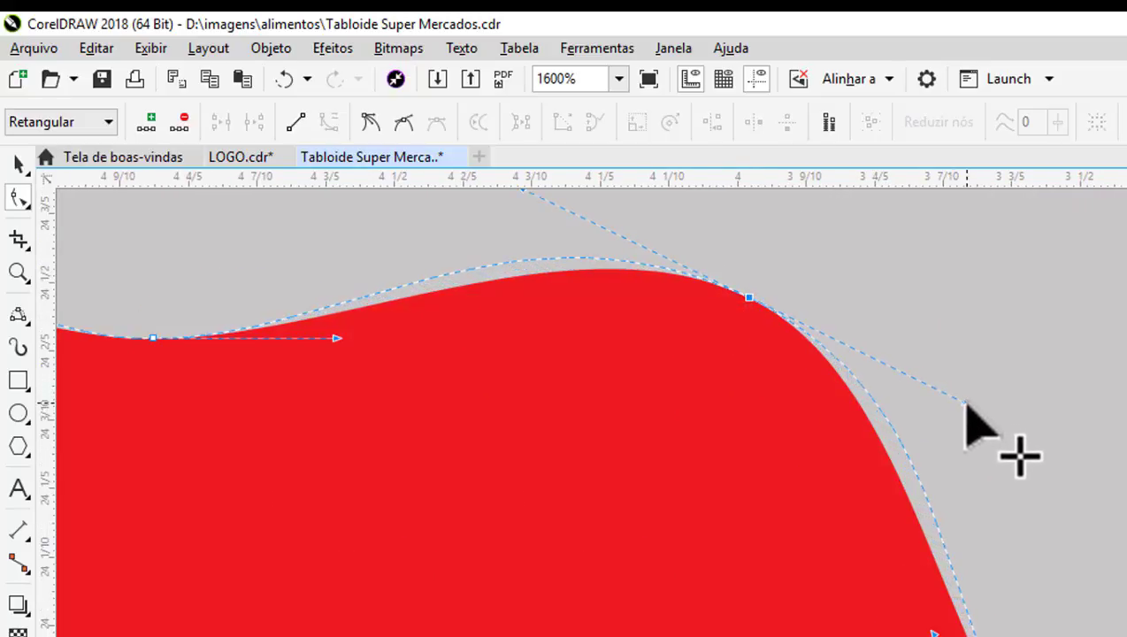
scroll(885, 328, down, 3)
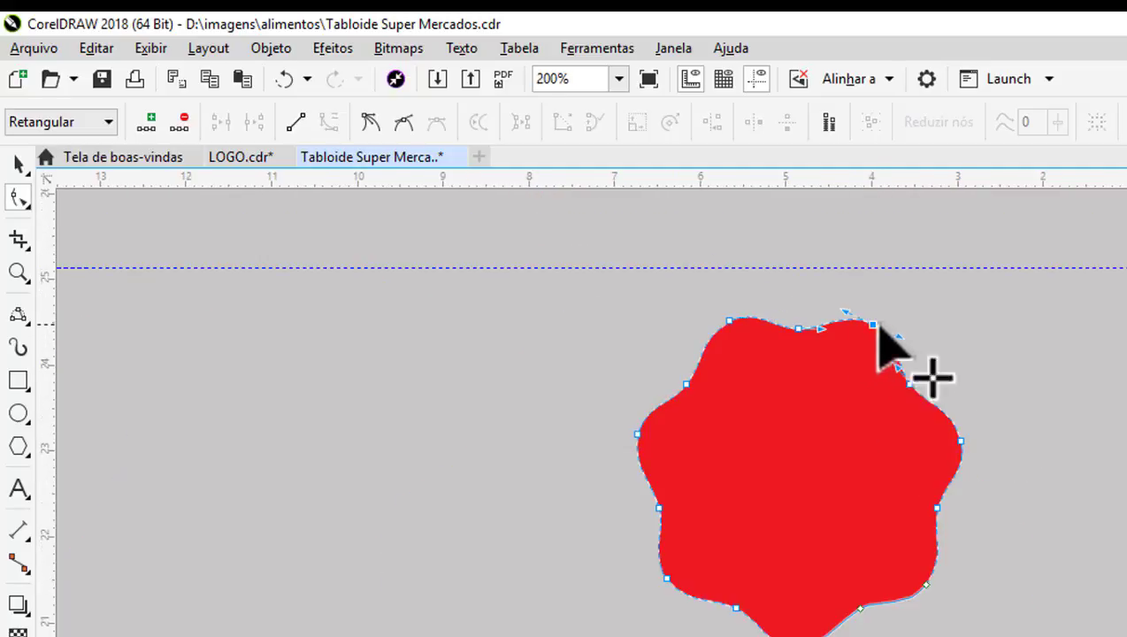
click(16, 164)
Nudge the red badge slightly left and down.
click(415, 415)
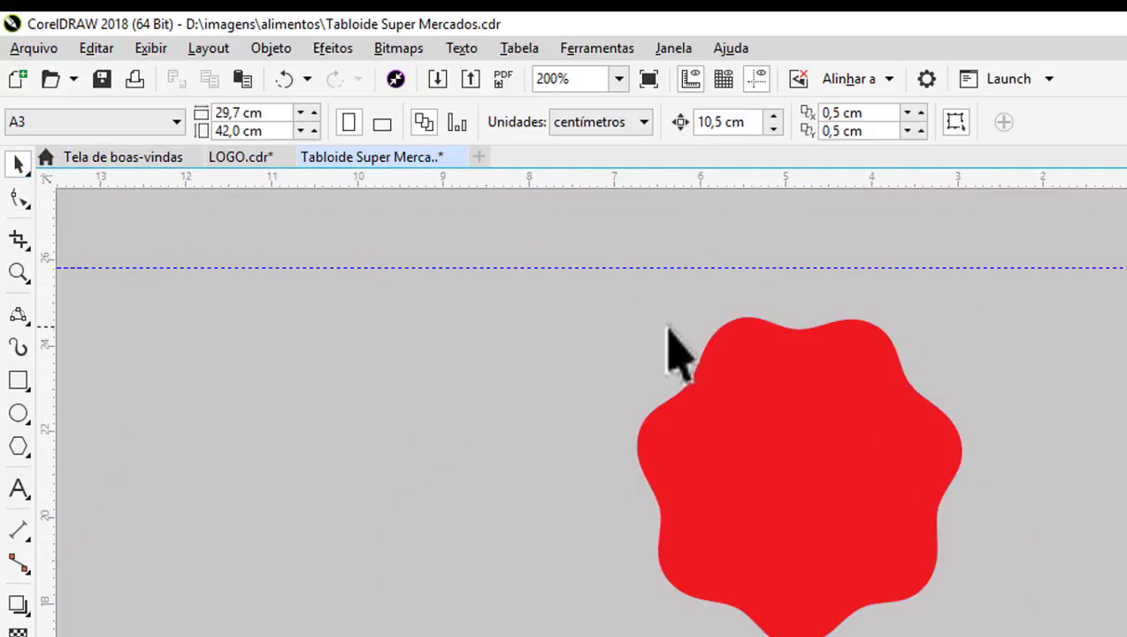
scroll(668, 336, down, 1)
scroll(790, 398, up, 1)
drag(715, 354, 669, 387)
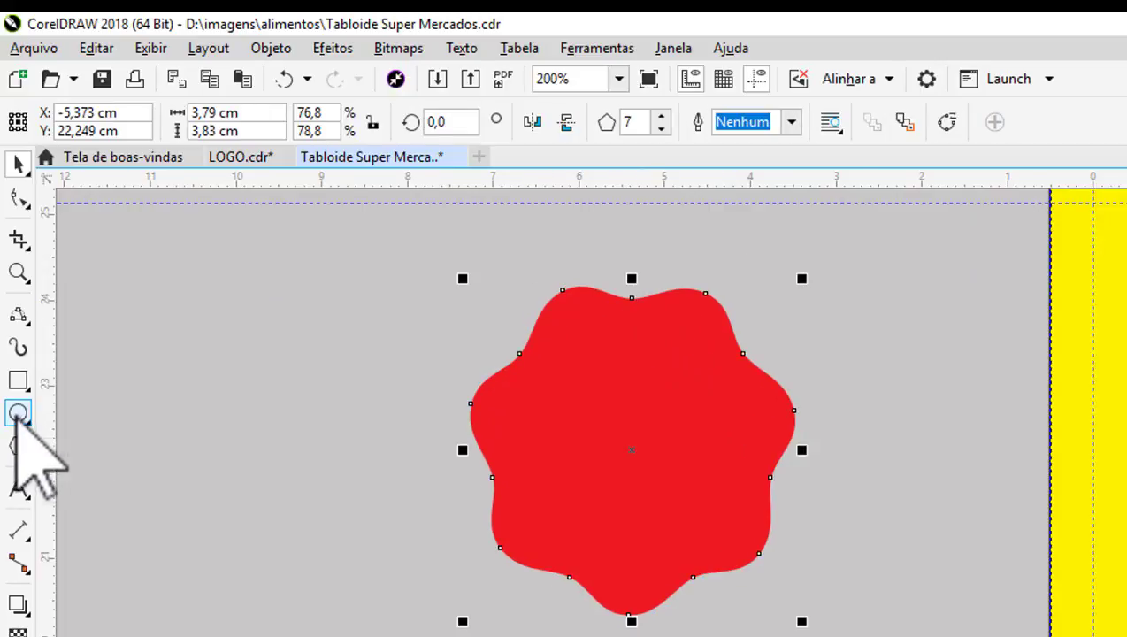
key(Escape)
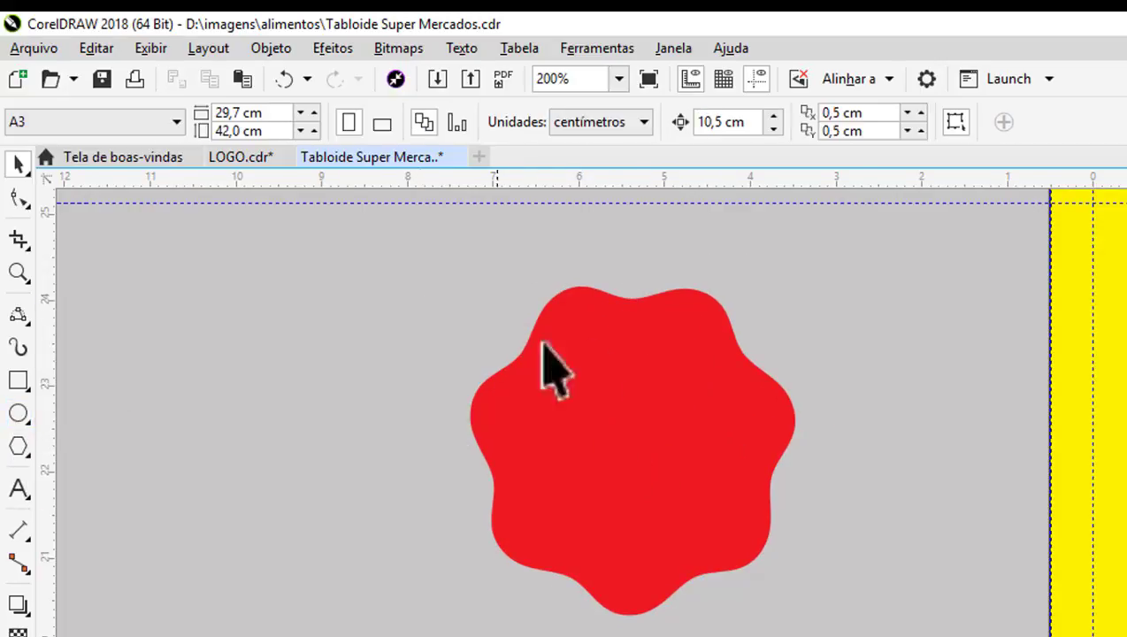
Resize the red badge to 3,8 × 3,8 cm.
click(654, 367)
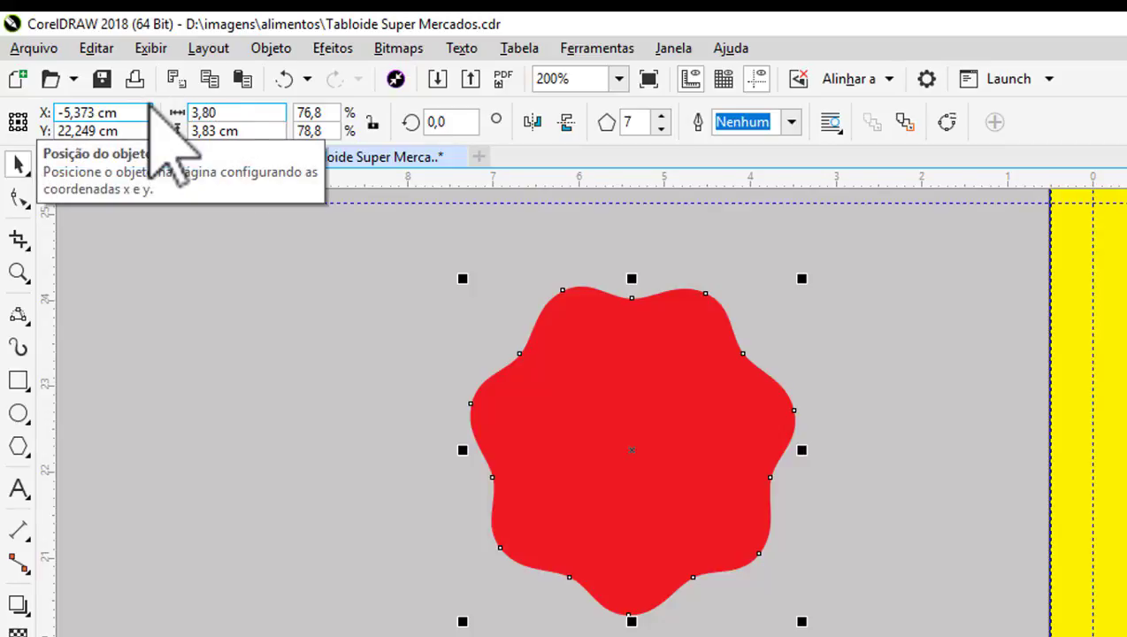
click(258, 130)
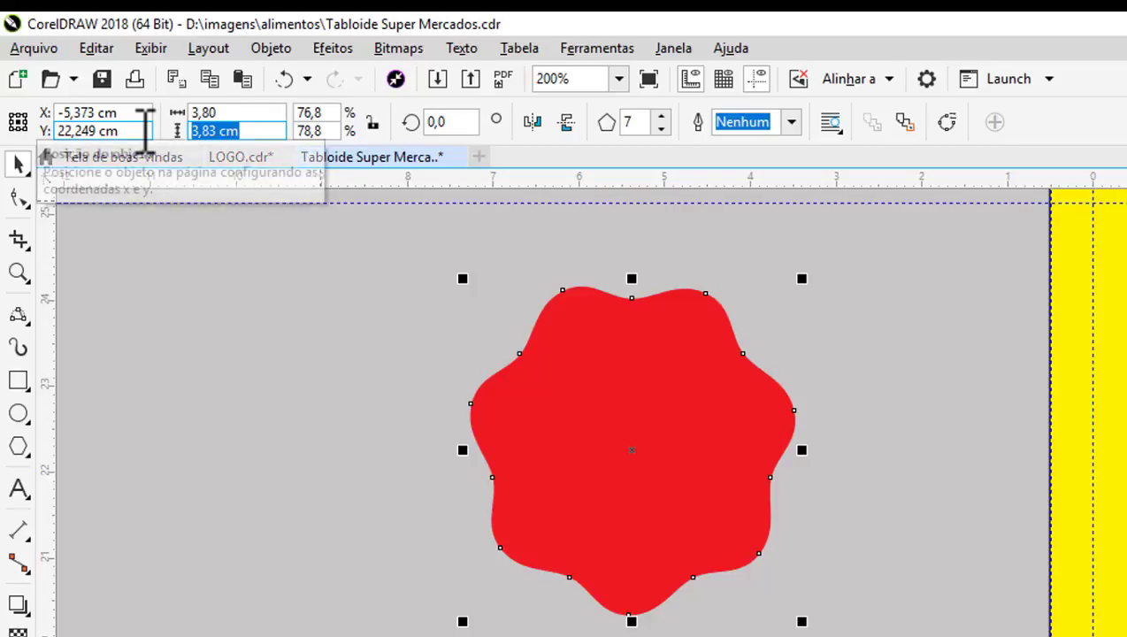
text(3,8)
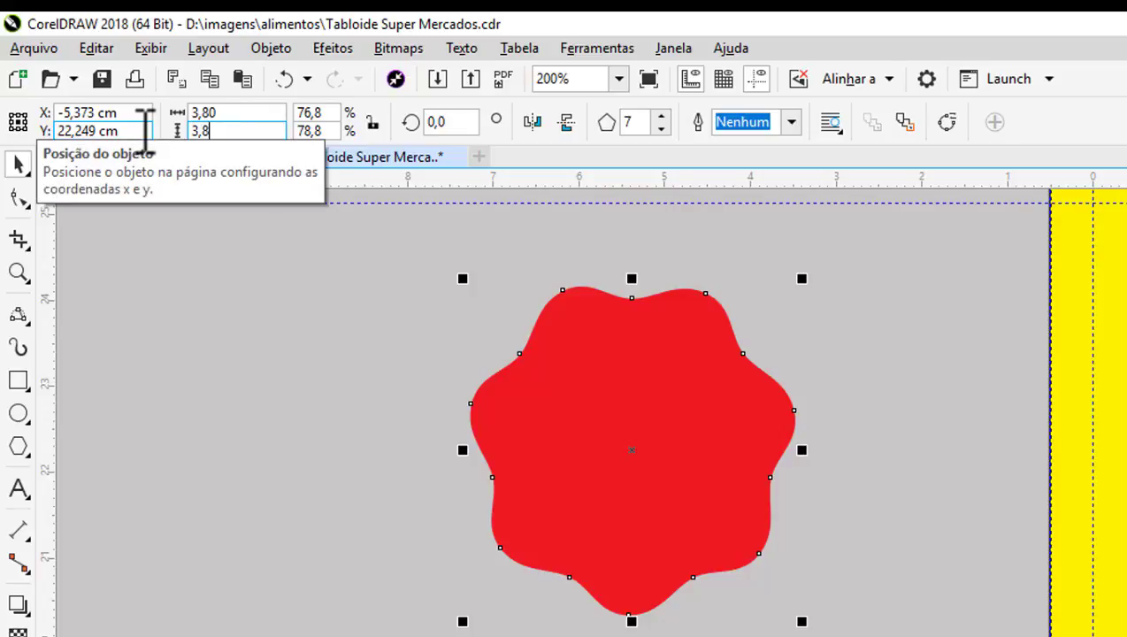
key(Return)
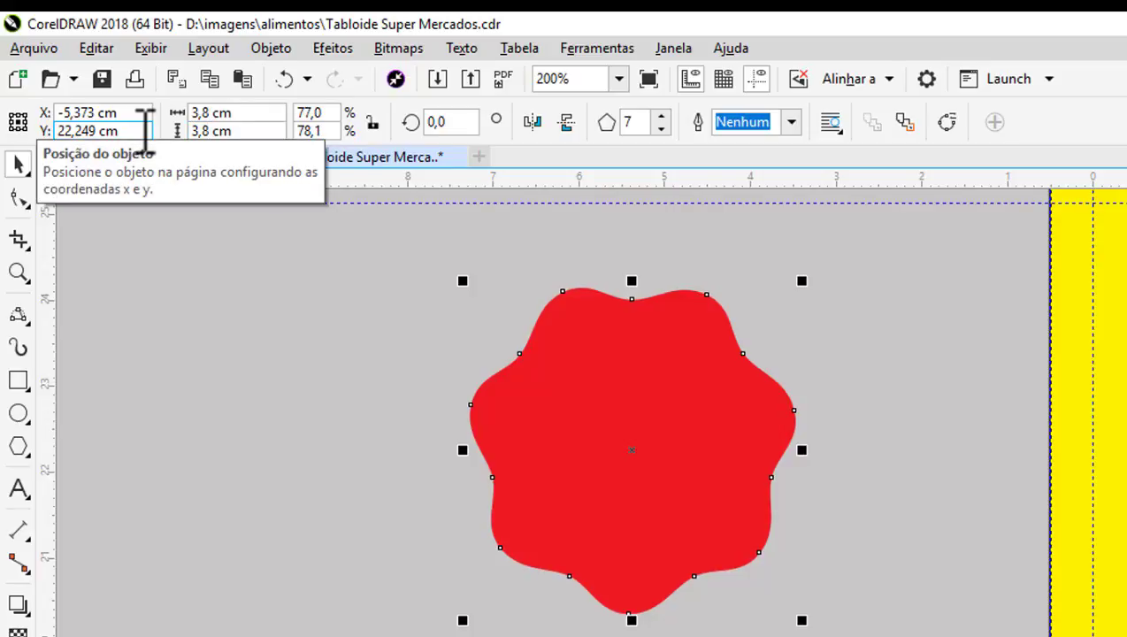
click(343, 398)
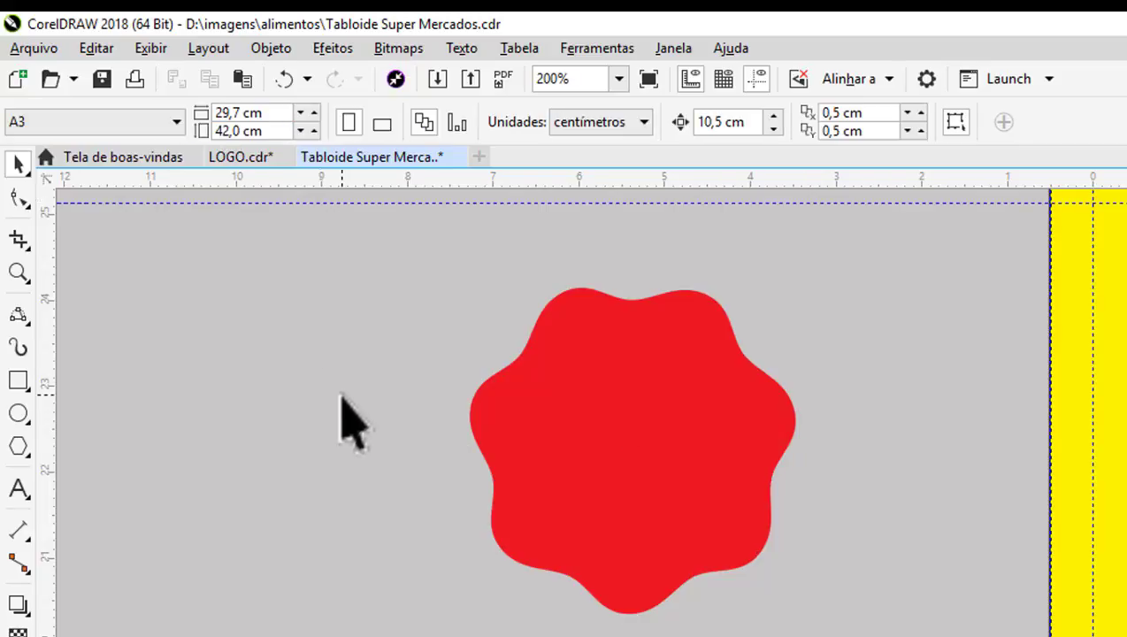
Zoom in on the red badge and draw a circle outward from its centre.
click(17, 414)
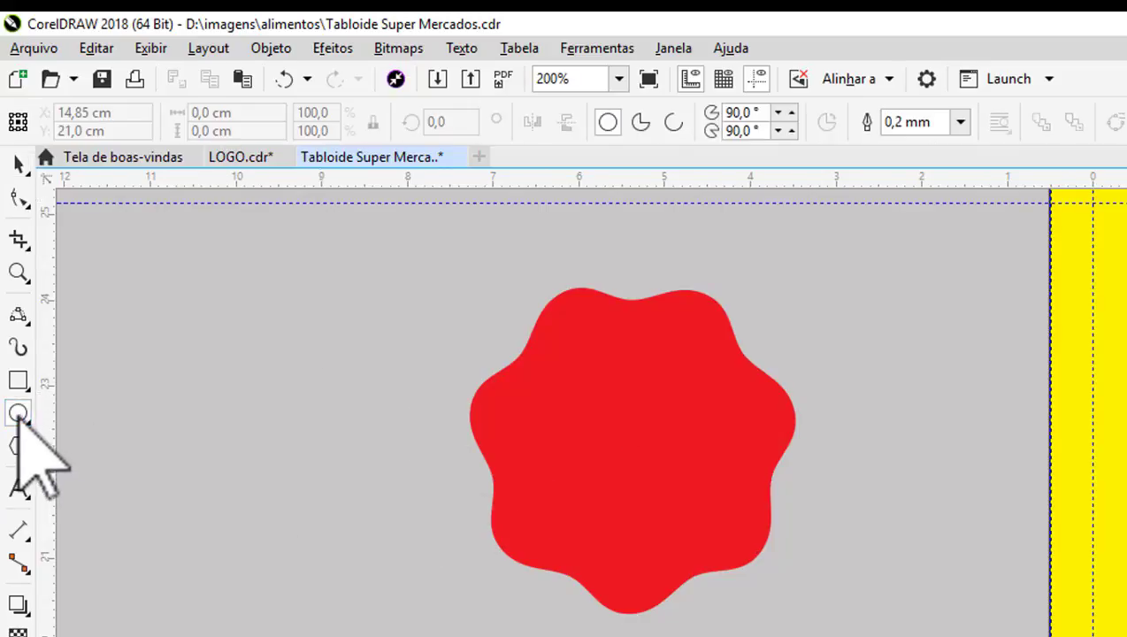
scroll(650, 407, up, 1)
scroll(651, 406, down, 1)
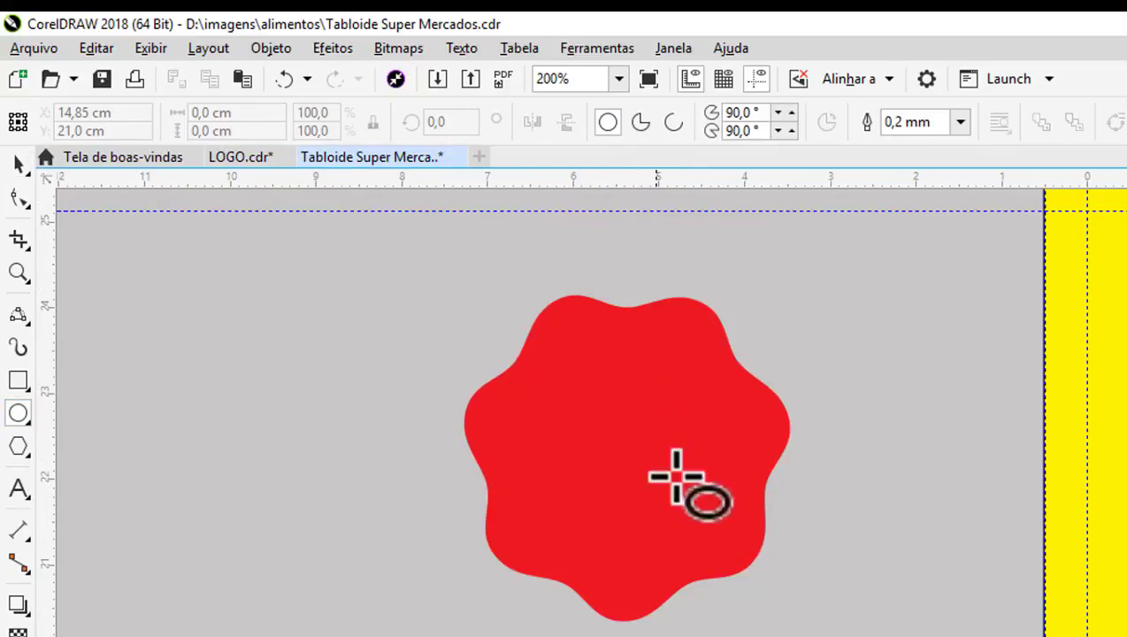
click(18, 272)
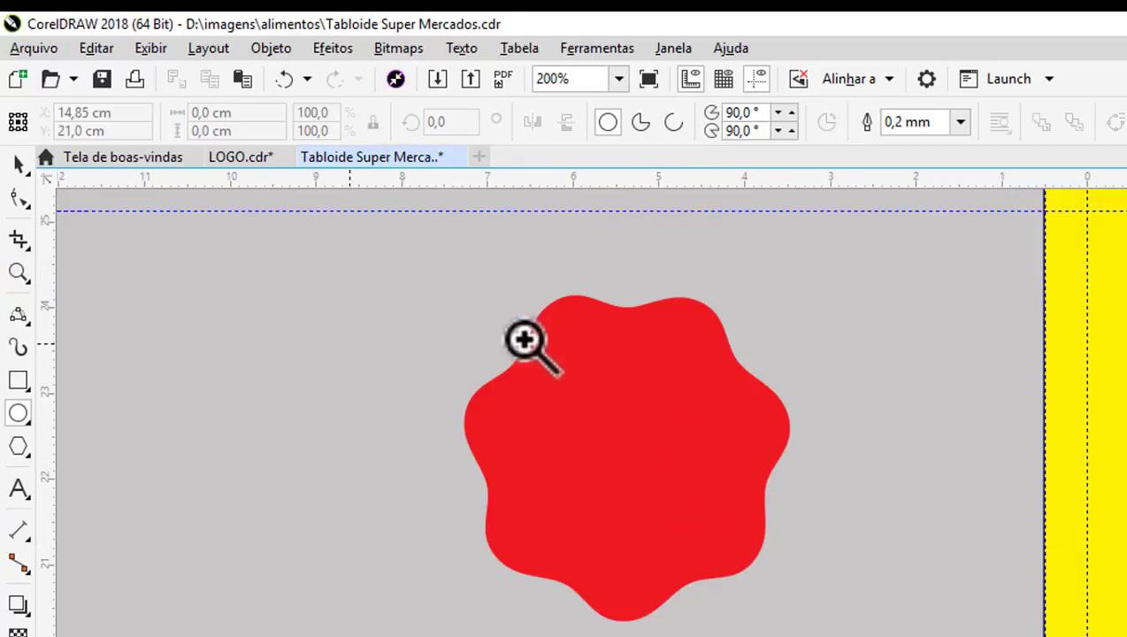
drag(427, 266, 833, 632)
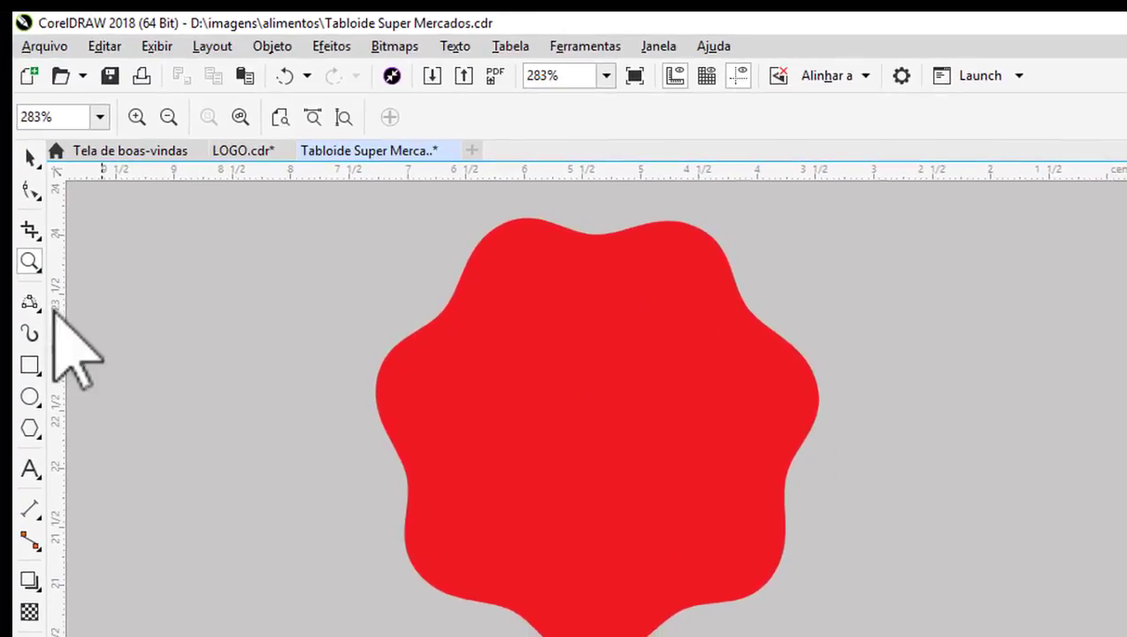
click(60, 351)
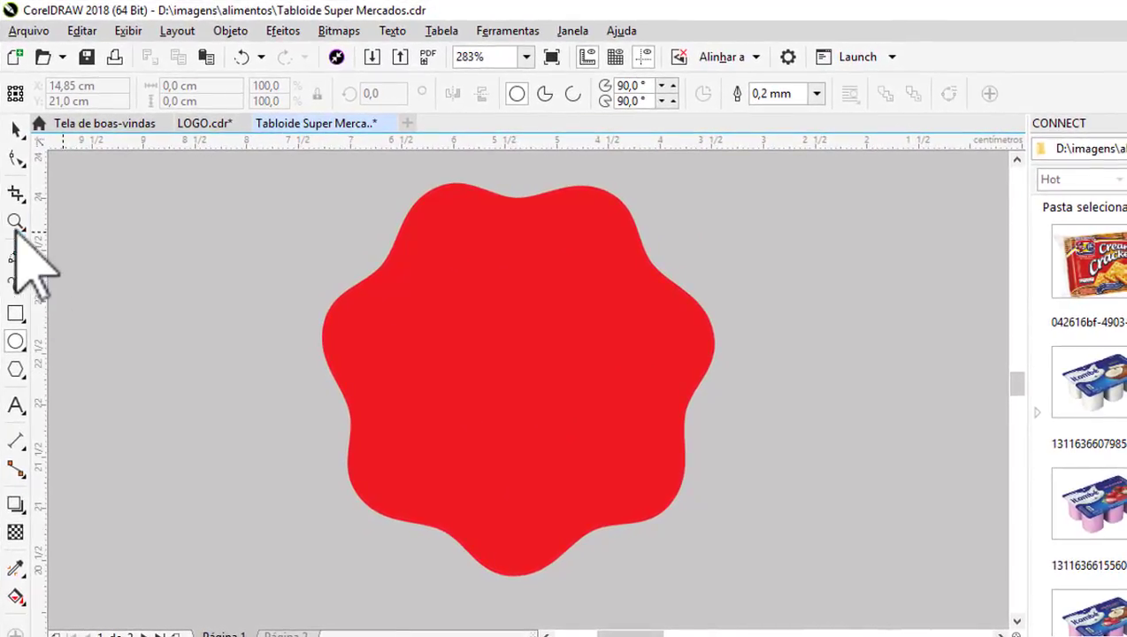
click(15, 221)
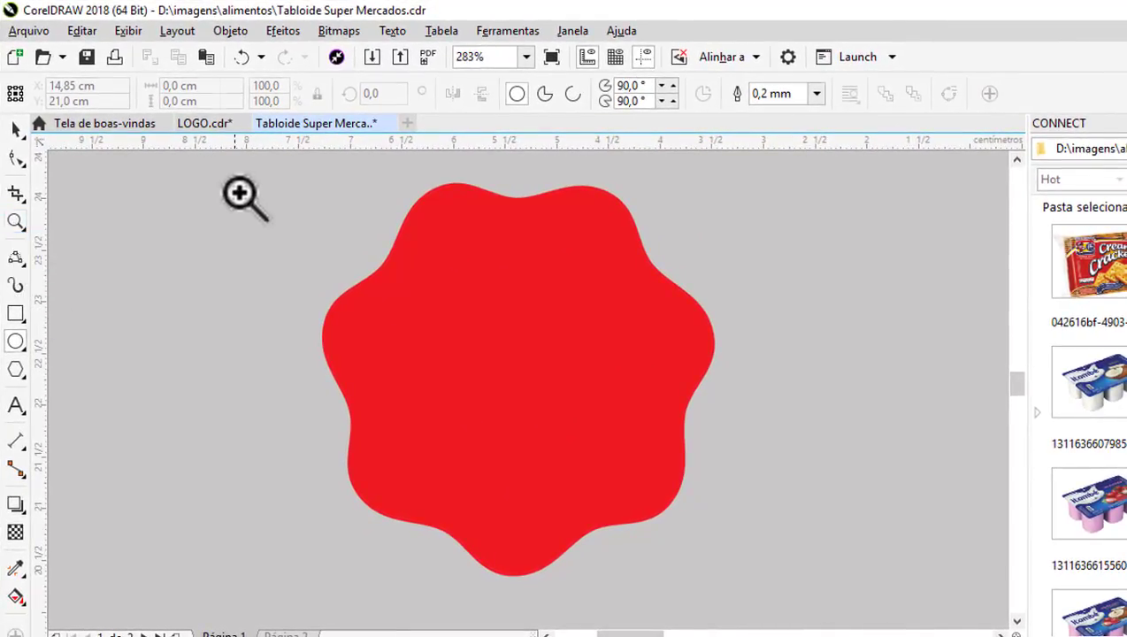
drag(262, 171, 729, 569)
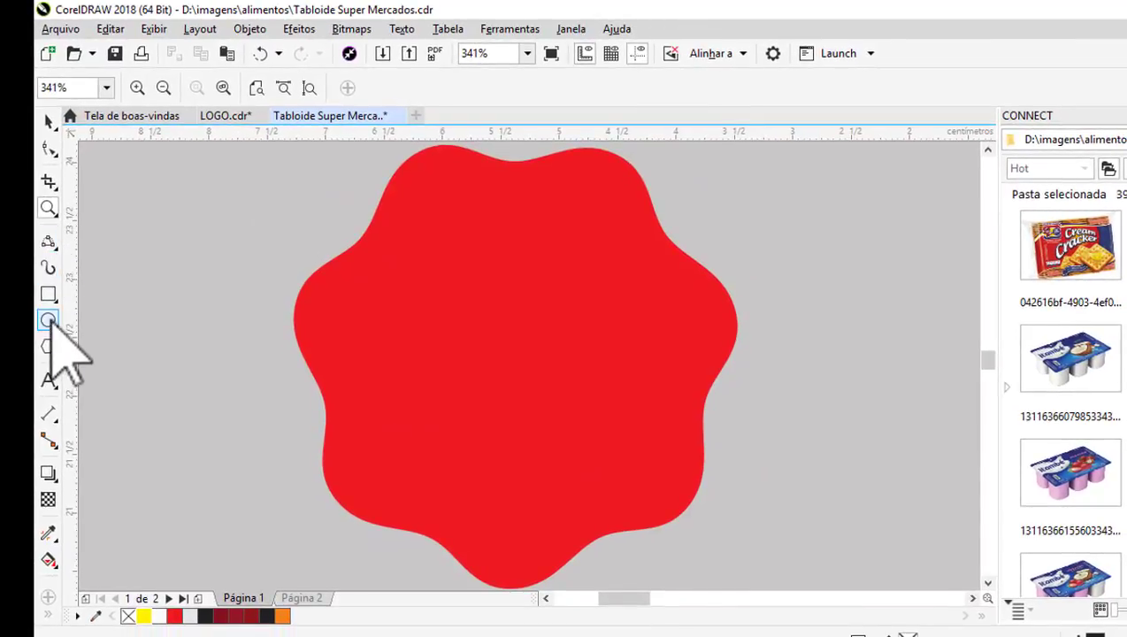
click(47, 320)
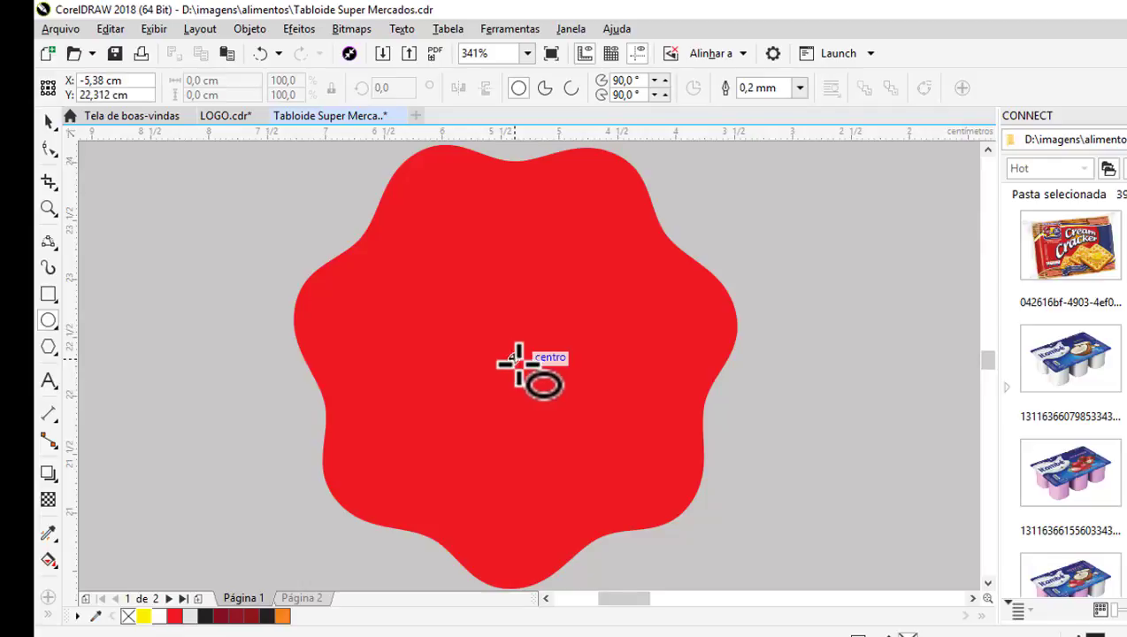
drag(513, 358, 697, 542)
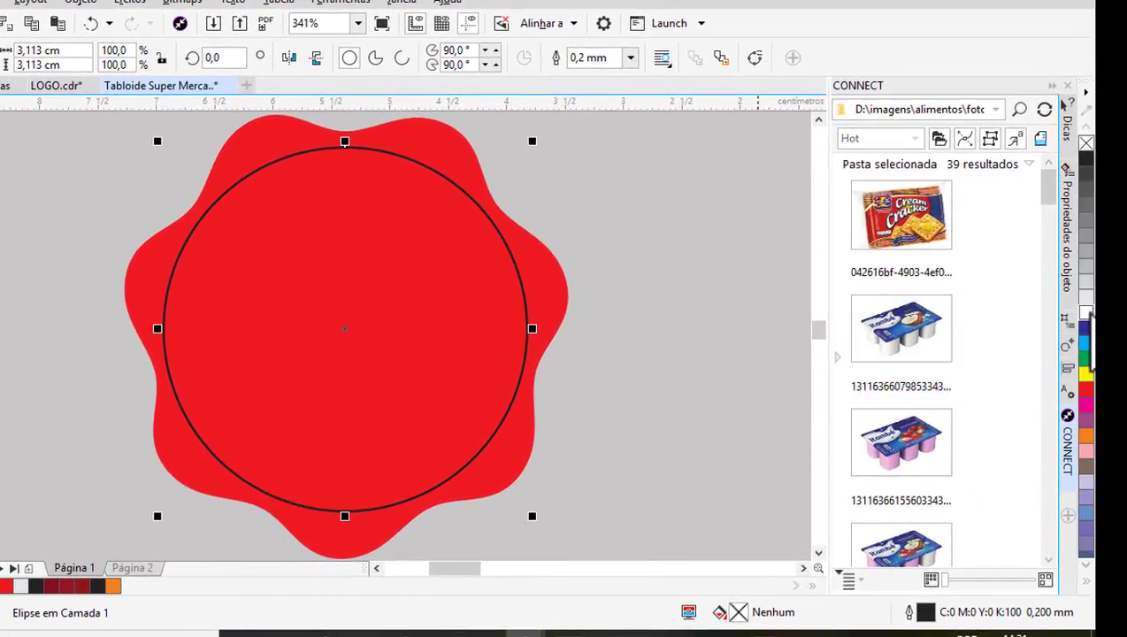
Give the circle a white 1.0 mm outline.
right_click(1087, 311)
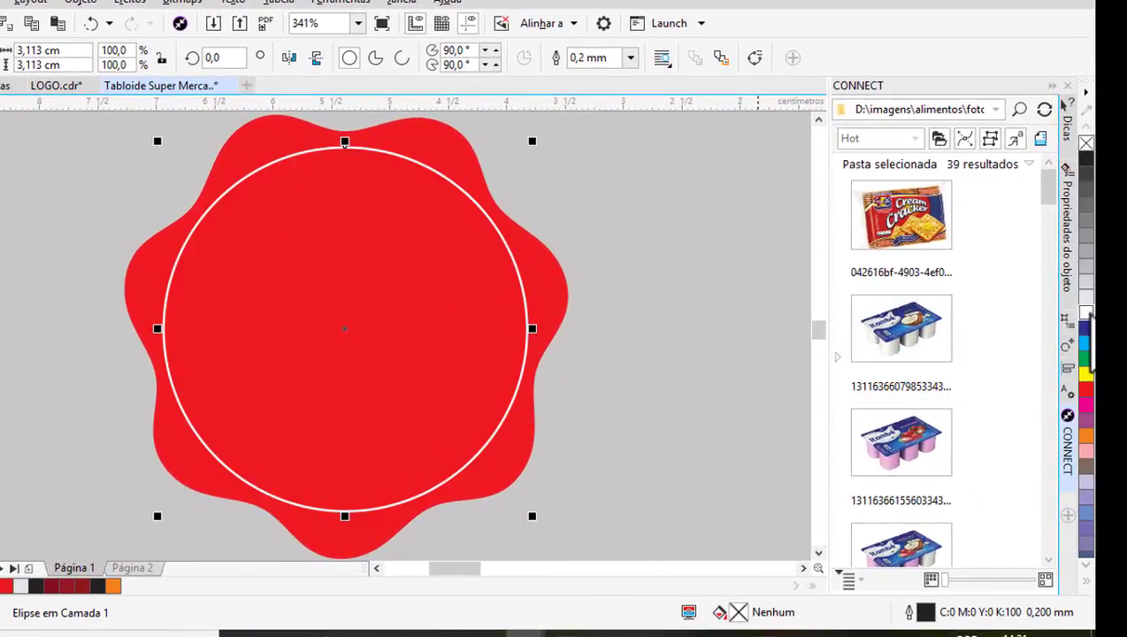
click(630, 57)
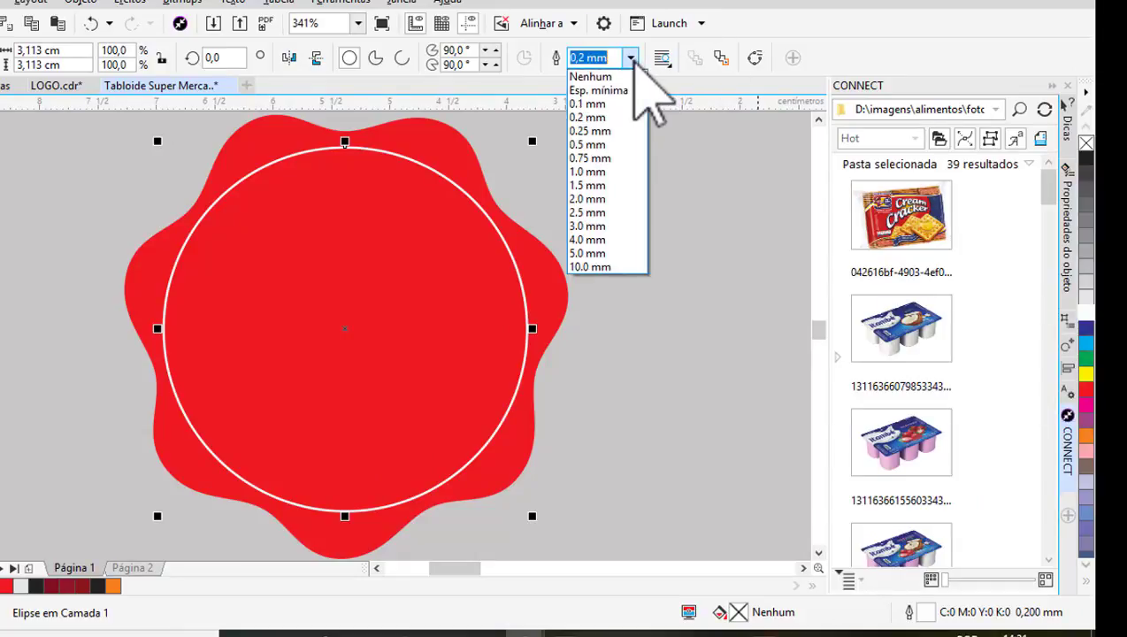
click(595, 172)
click(630, 58)
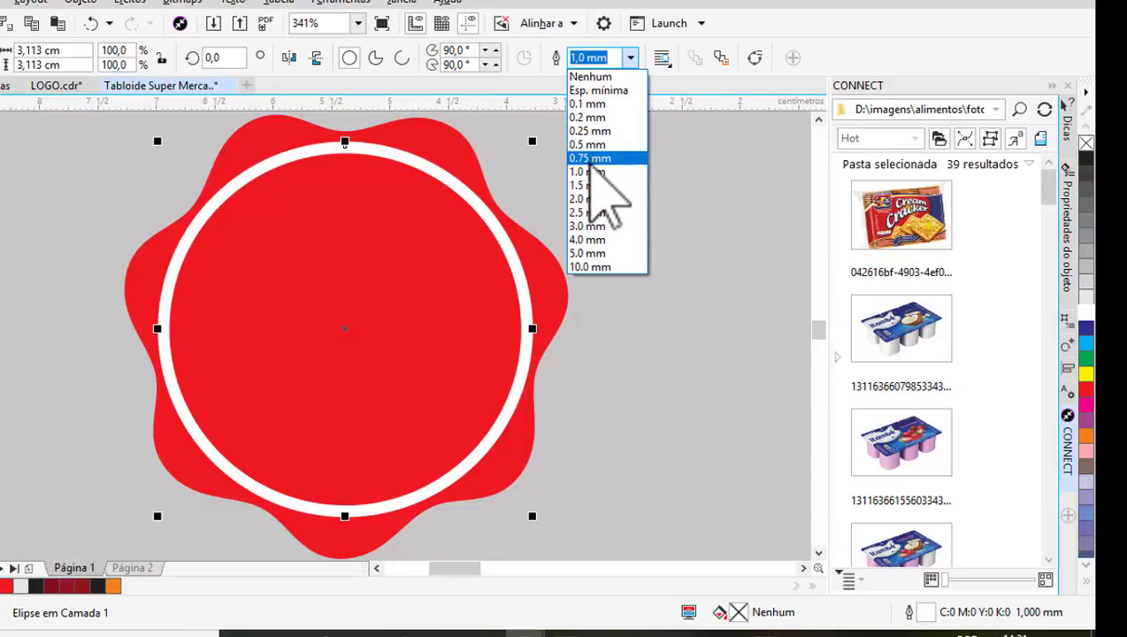
click(586, 172)
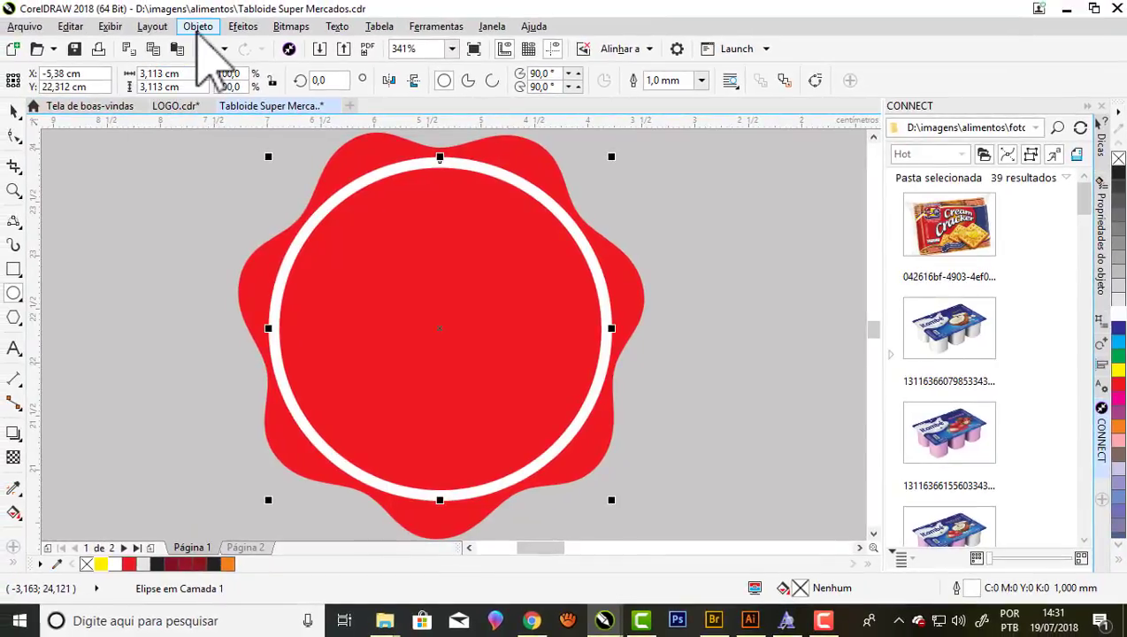
Convert the circle's outline into a separate ring object (Converter contorno em objeto).
click(198, 27)
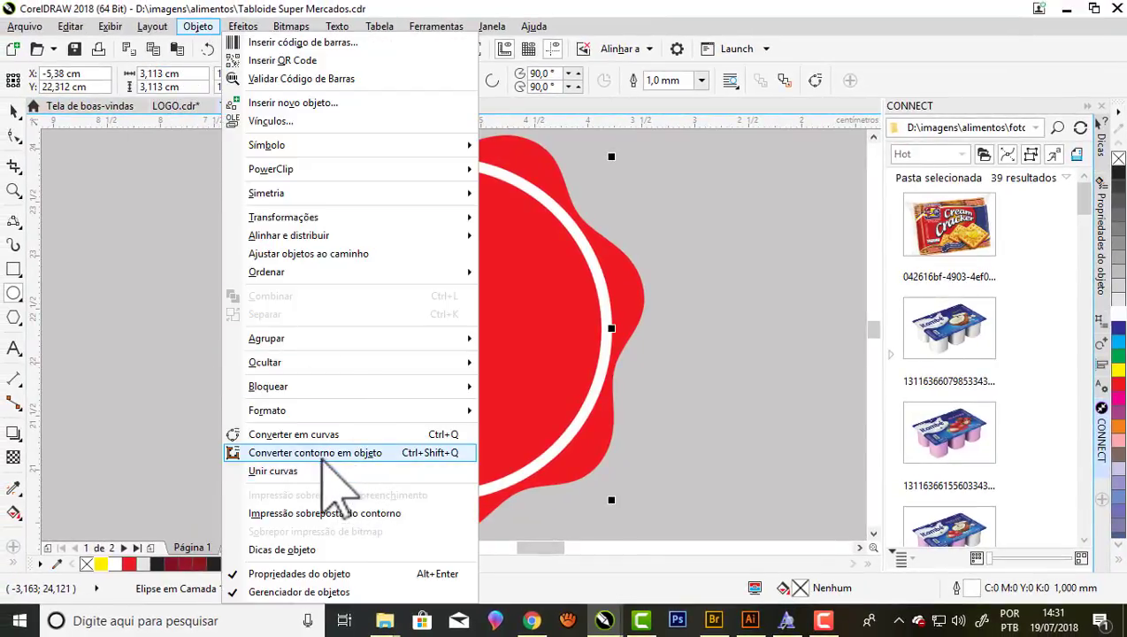
click(315, 453)
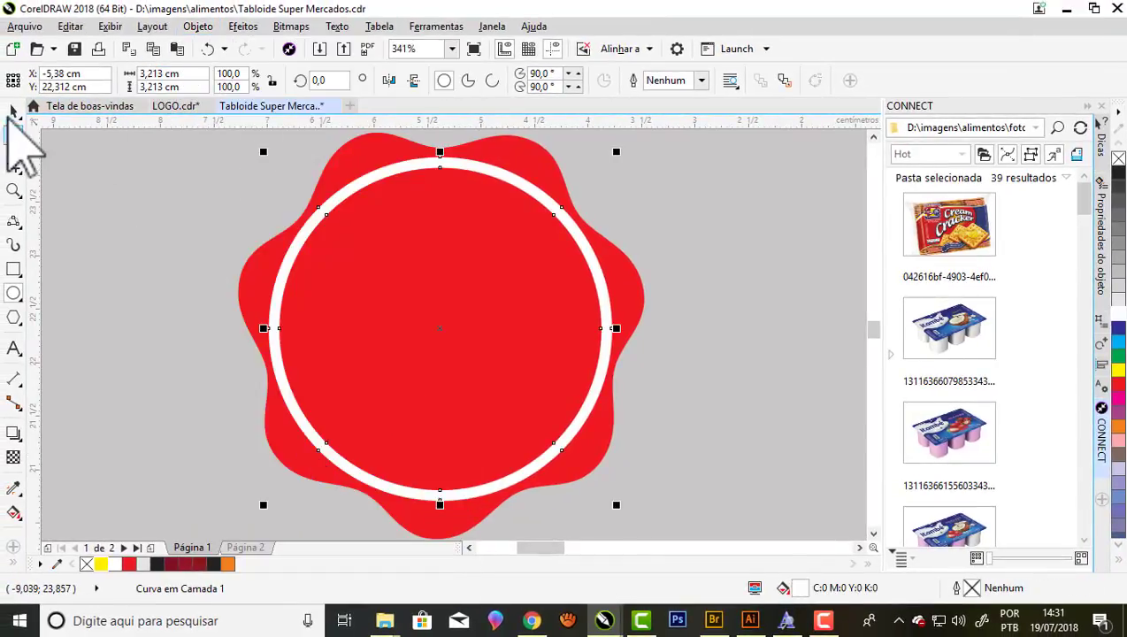
click(13, 134)
key(space)
key(Escape)
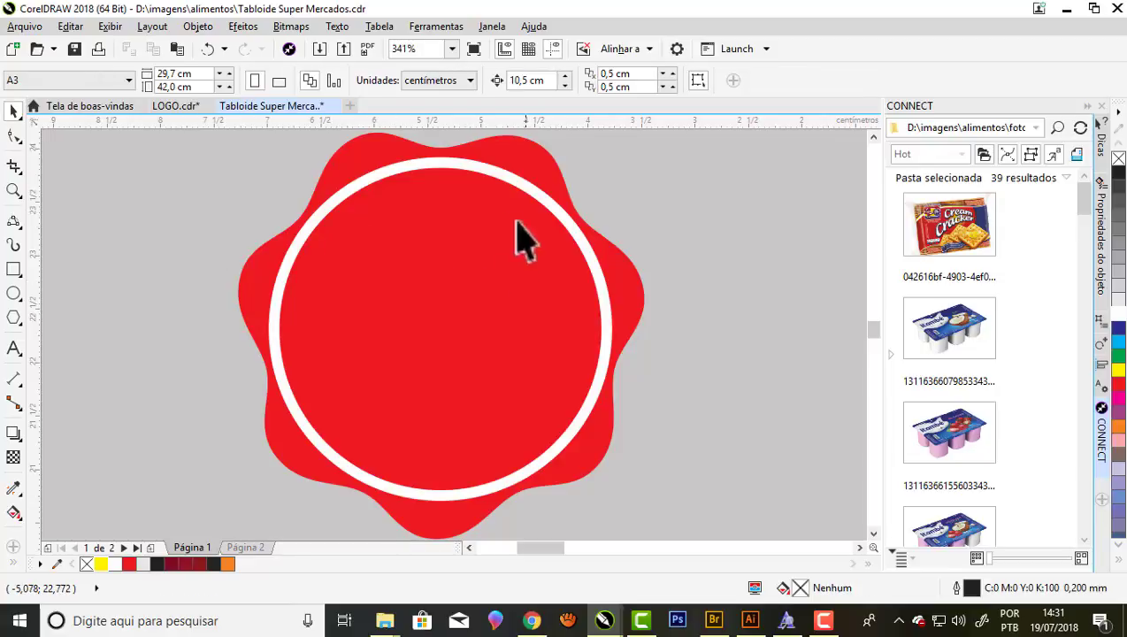
scroll(492, 243, down, 4)
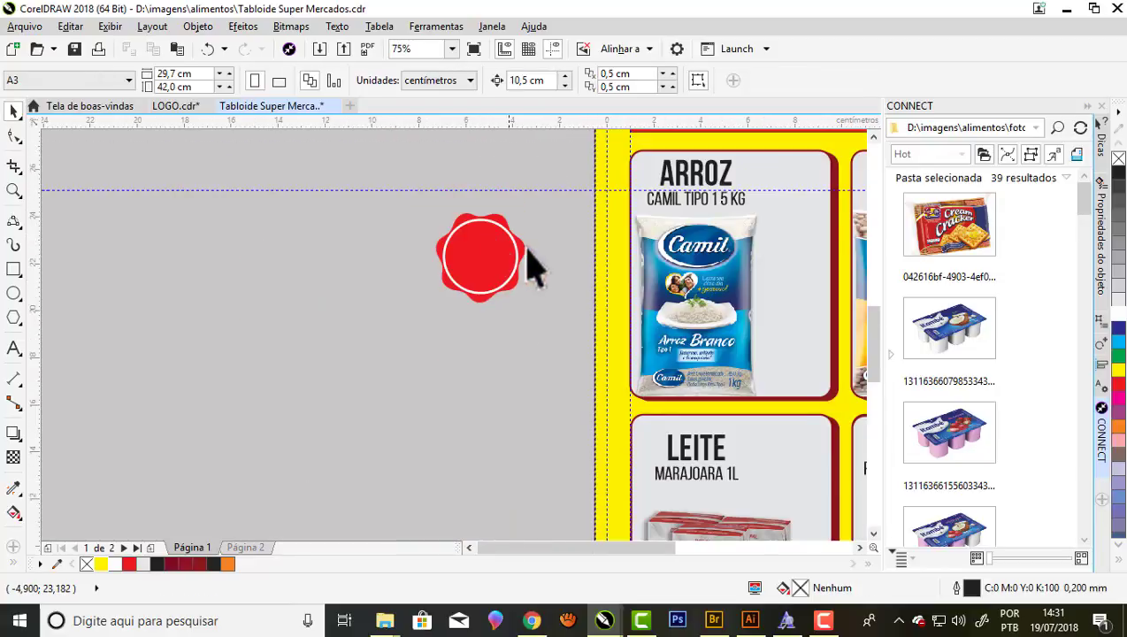
scroll(523, 255, up, 2)
Add a lower-right flat drop shadow to the red badge, pulled close beneath it.
click(514, 249)
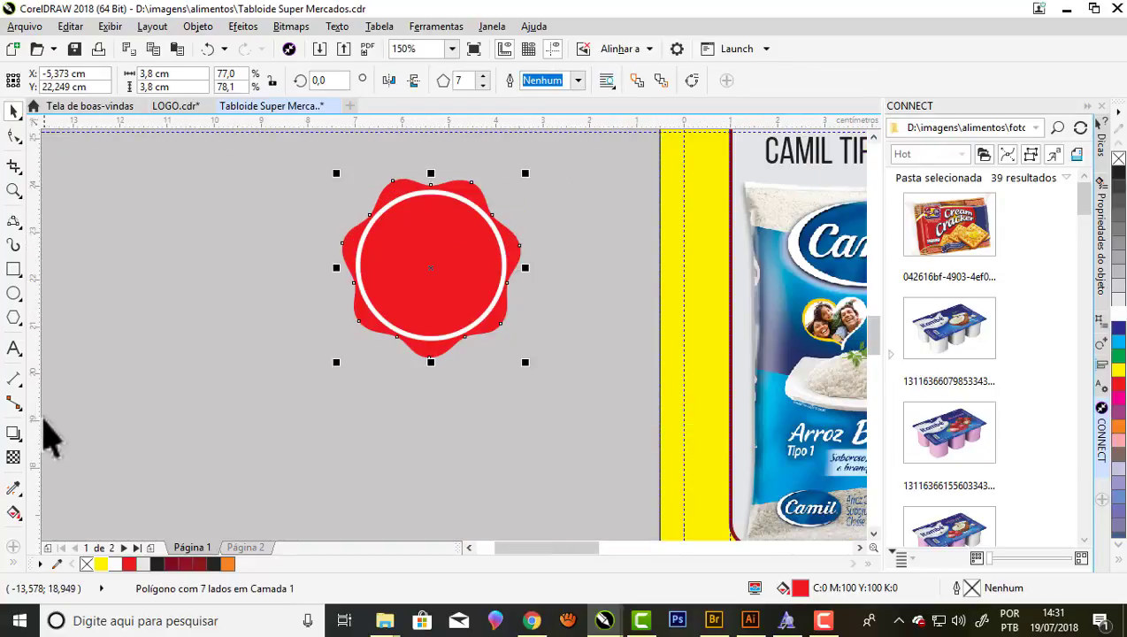
click(13, 434)
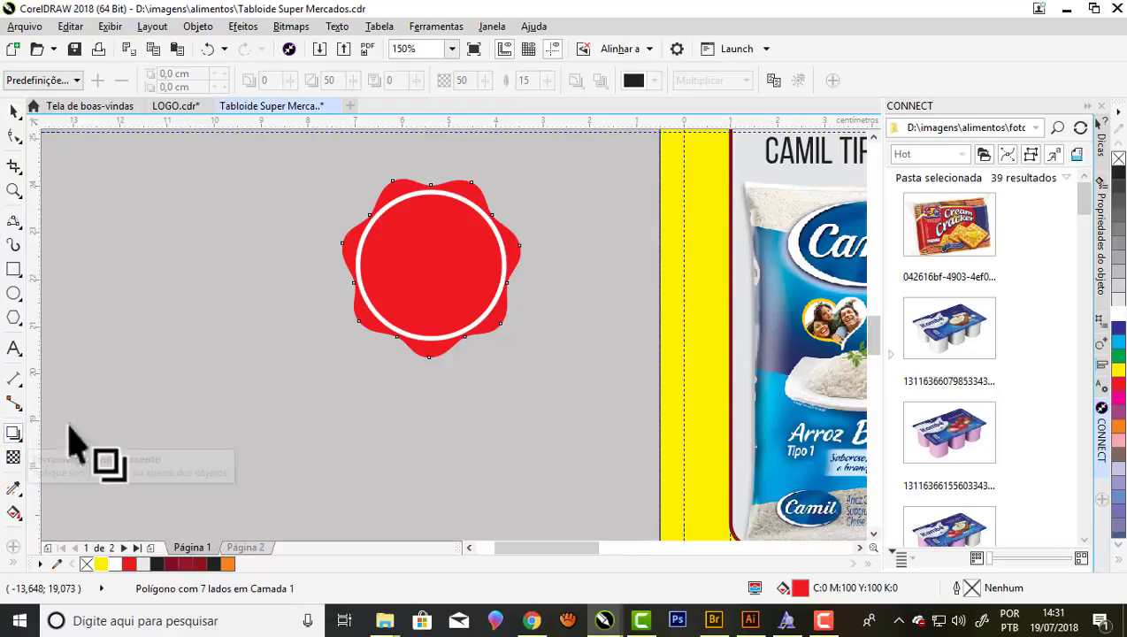
click(75, 81)
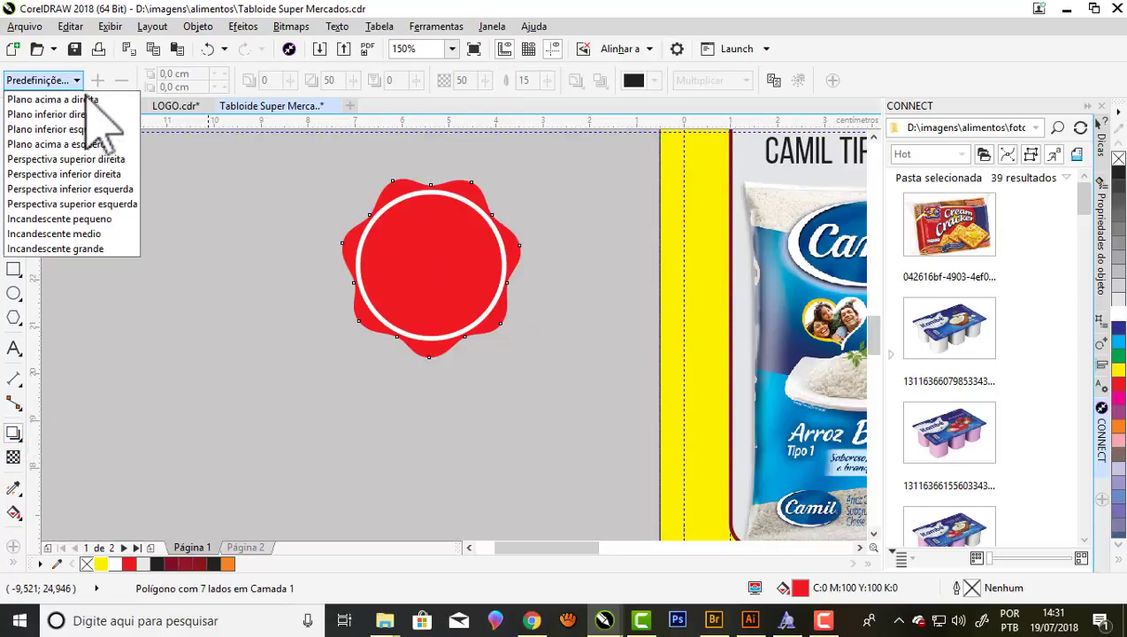
click(80, 114)
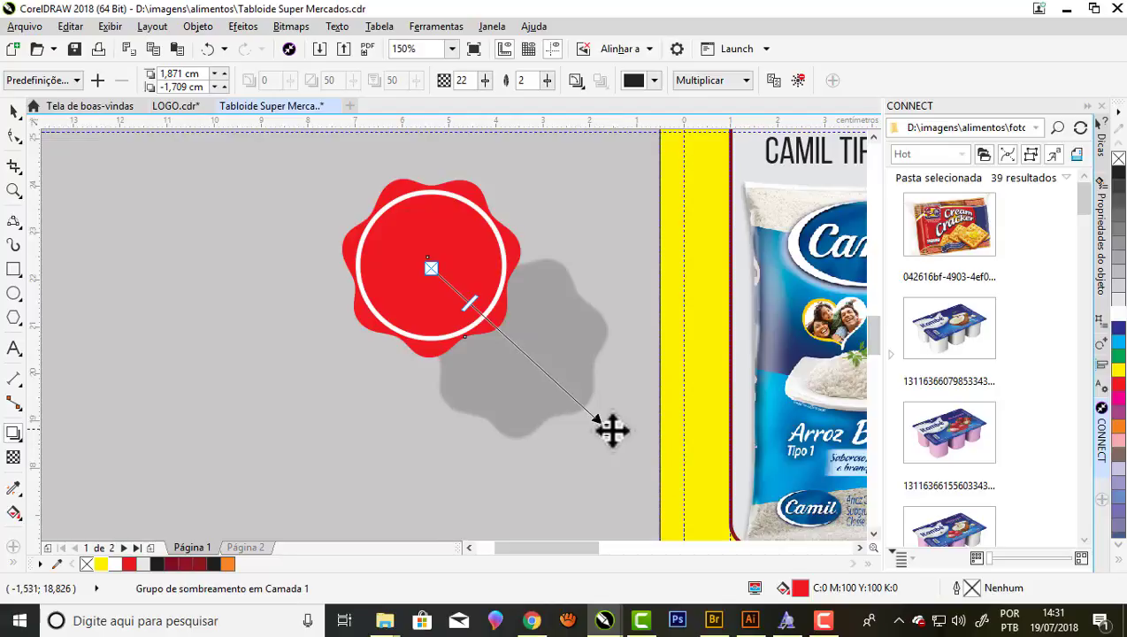
drag(612, 430, 528, 322)
scroll(528, 322, up, 2)
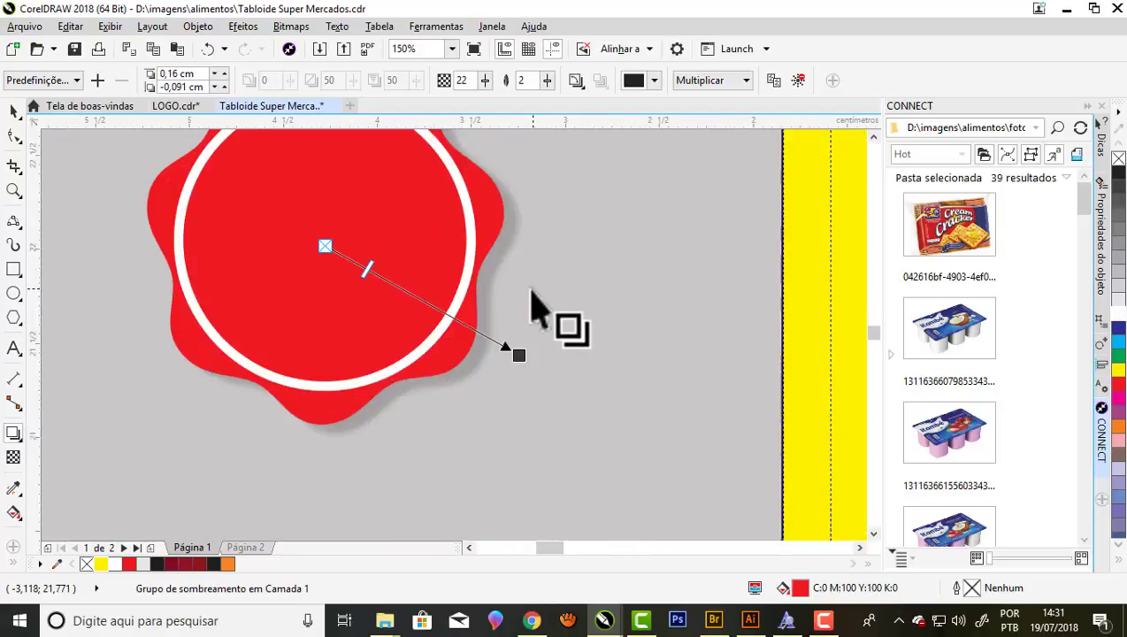
scroll(528, 301, up, 1)
scroll(516, 332, down, 2)
Select the seal with its shadow and break the drop shadow group apart.
click(13, 112)
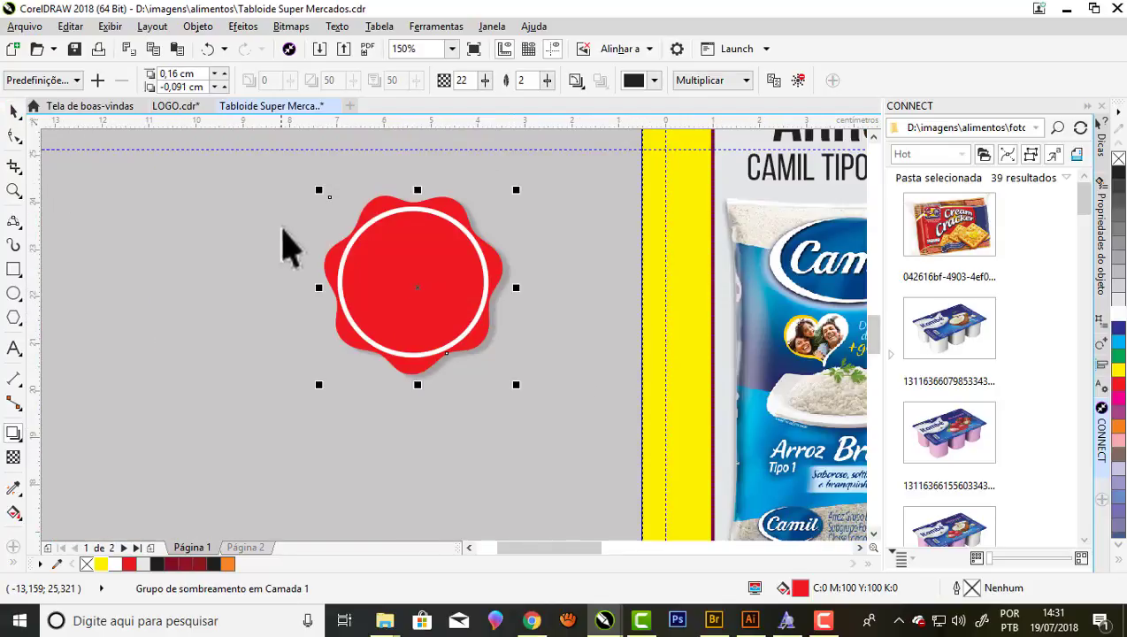
drag(256, 185, 378, 226)
scroll(513, 307, up, 2)
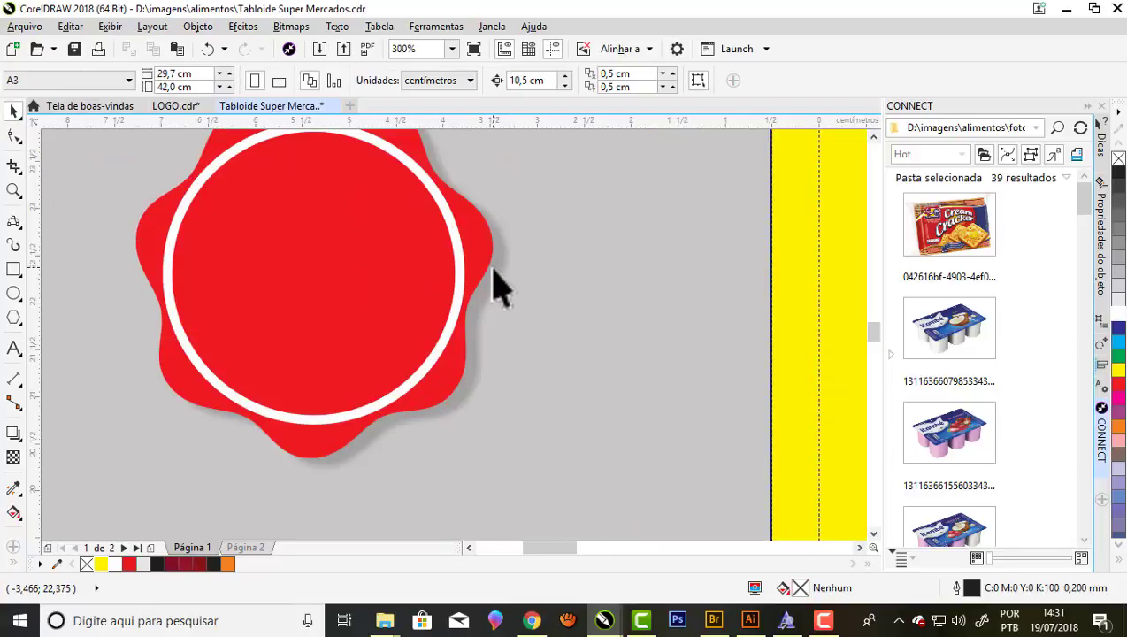
click(493, 270)
right_click(493, 270)
click(524, 295)
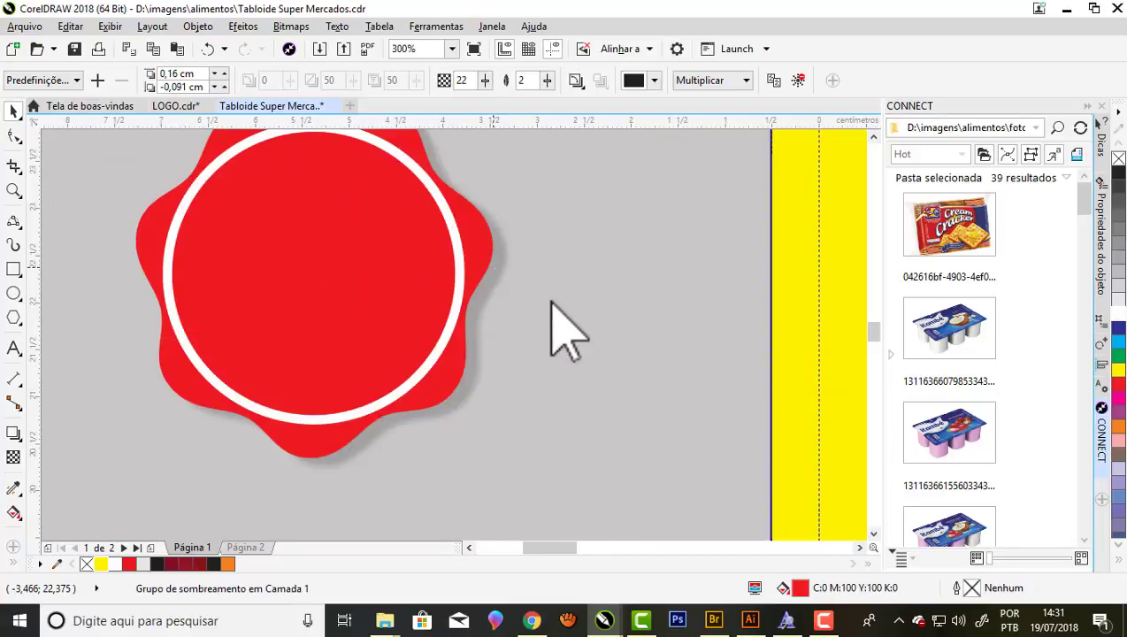
scroll(579, 305, down, 2)
Group the red seal's three parts and move the group onto the ARROZ card.
drag(301, 161, 634, 466)
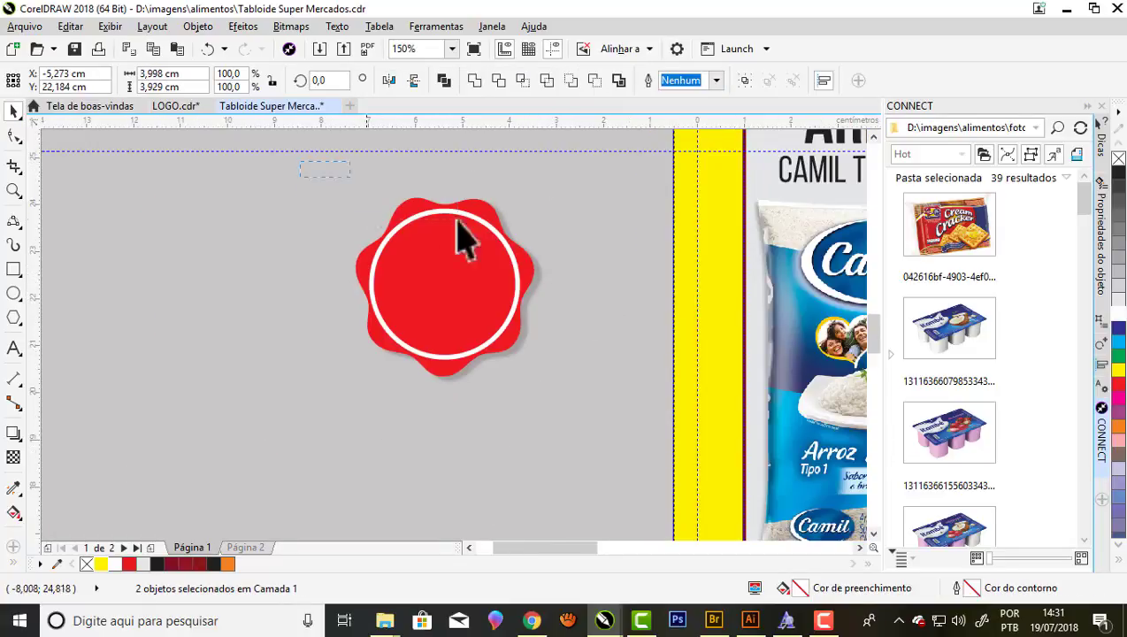
right_click(465, 289)
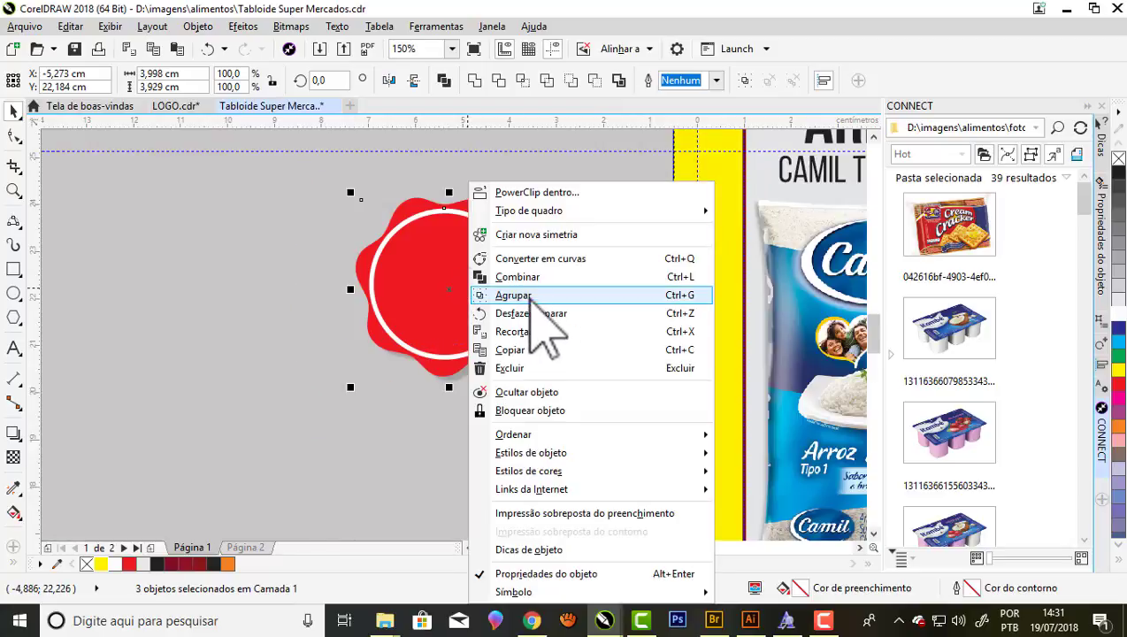
click(546, 306)
scroll(296, 314, down, 2)
scroll(326, 293, down, 2)
drag(350, 291, 467, 256)
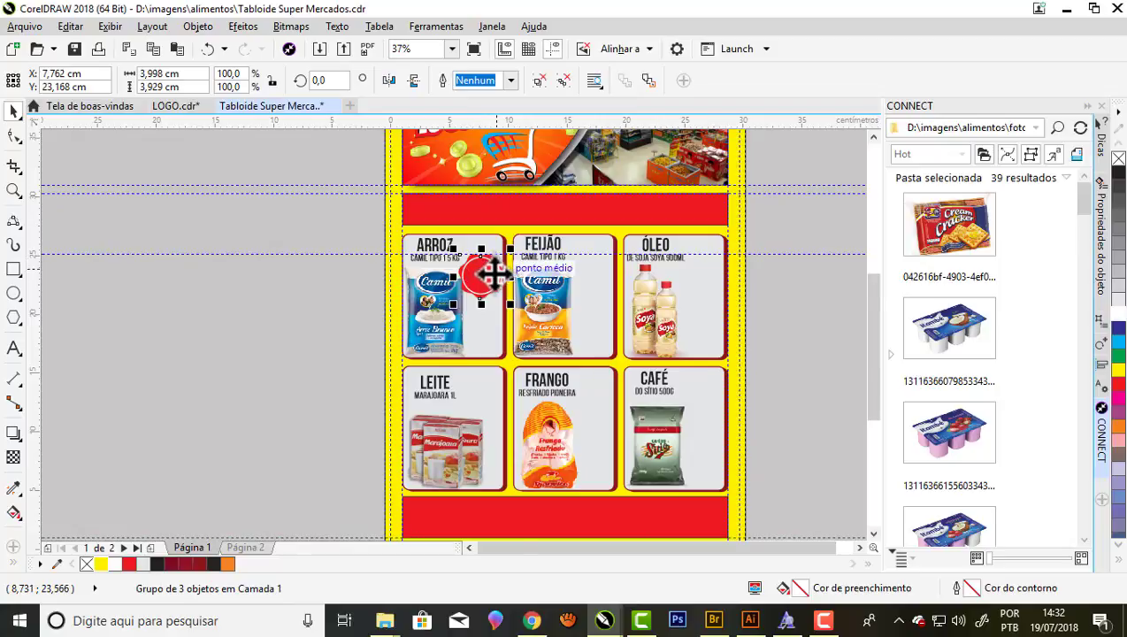
scroll(494, 275, up, 2)
scroll(493, 274, up, 2)
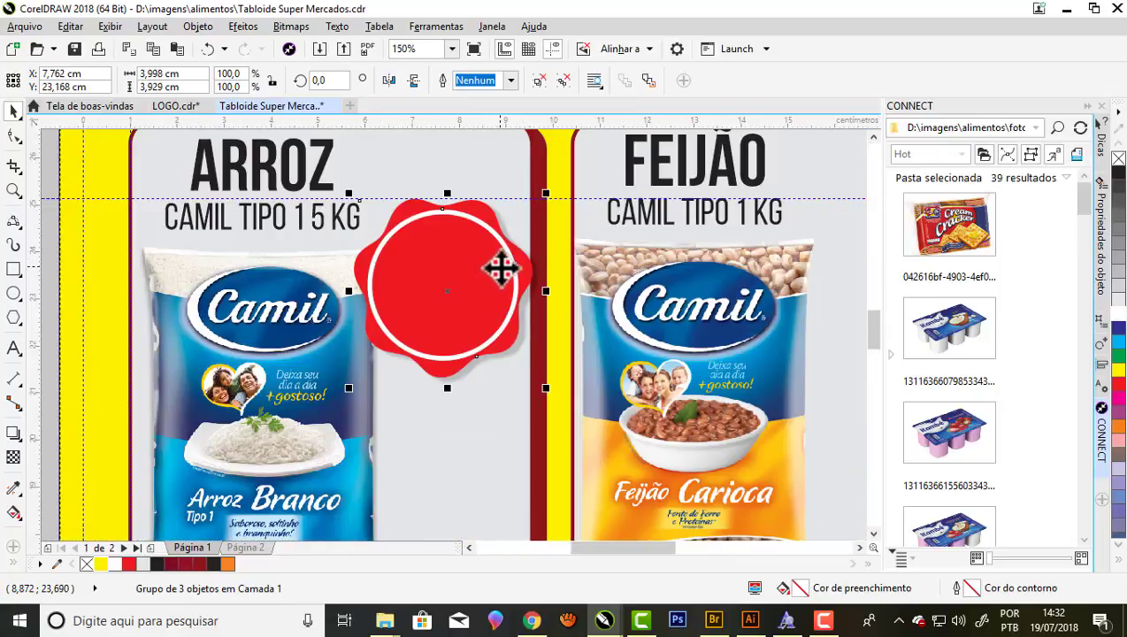
scroll(408, 267, down, 1)
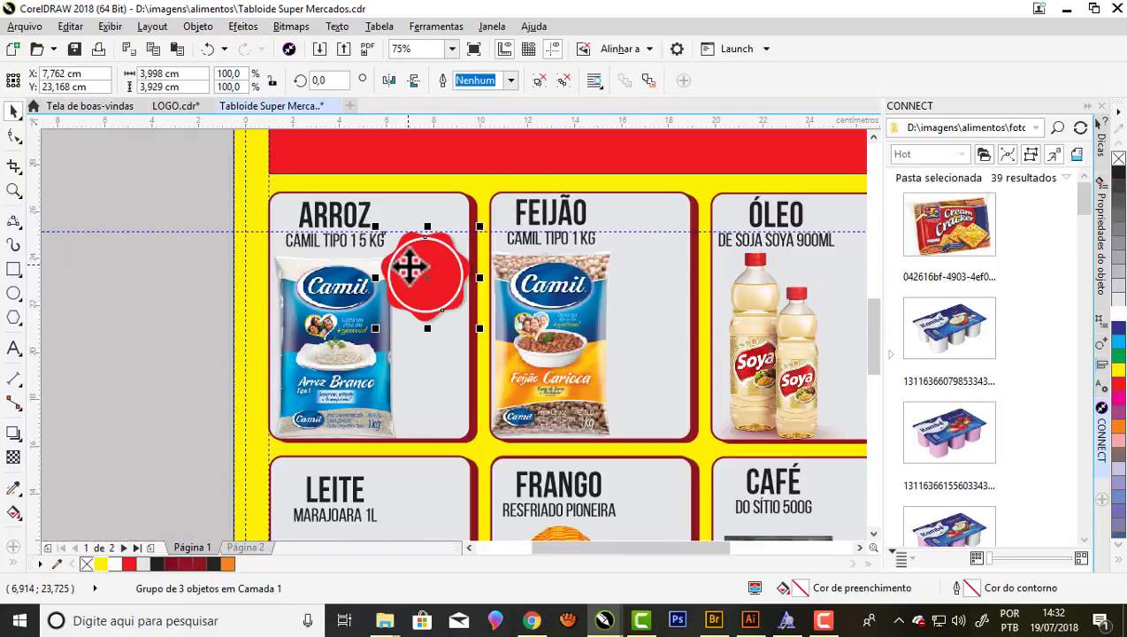
scroll(409, 266, down, 1)
Place copies of the seal on the FEIJÃO and ÓLEO cards.
key(Right)
key(Up)
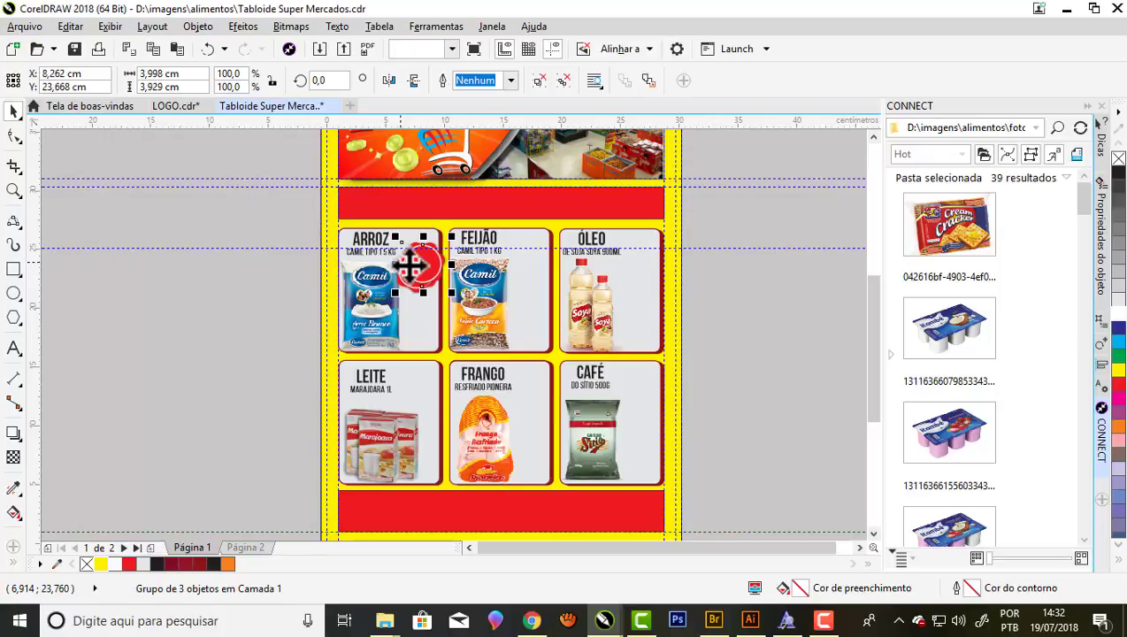
drag(422, 264, 533, 272)
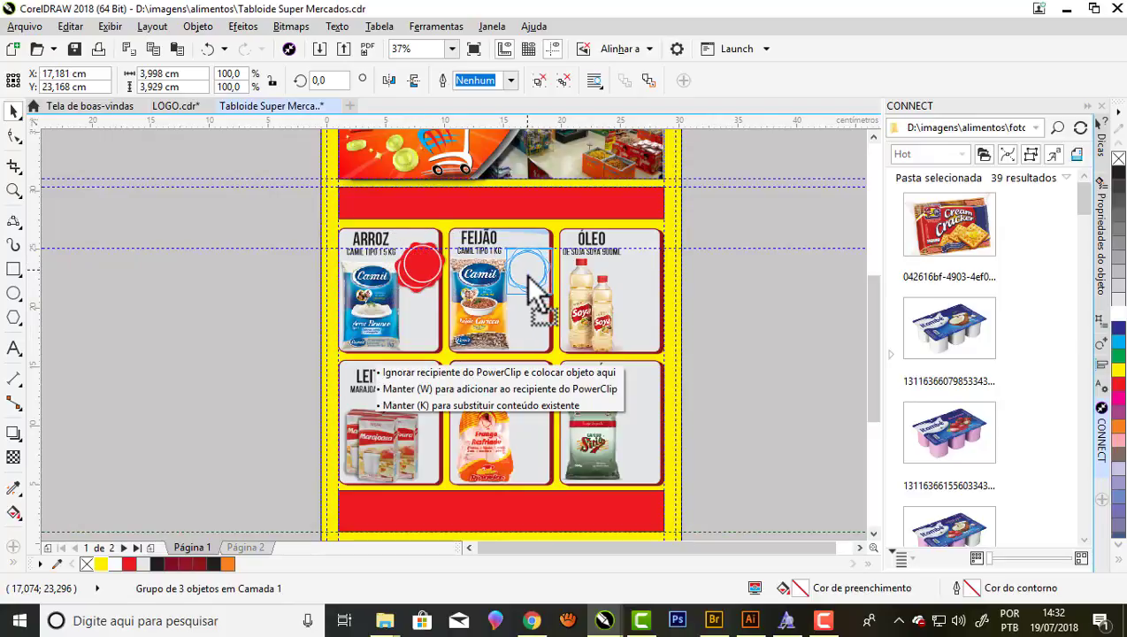
scroll(534, 271, up, 1)
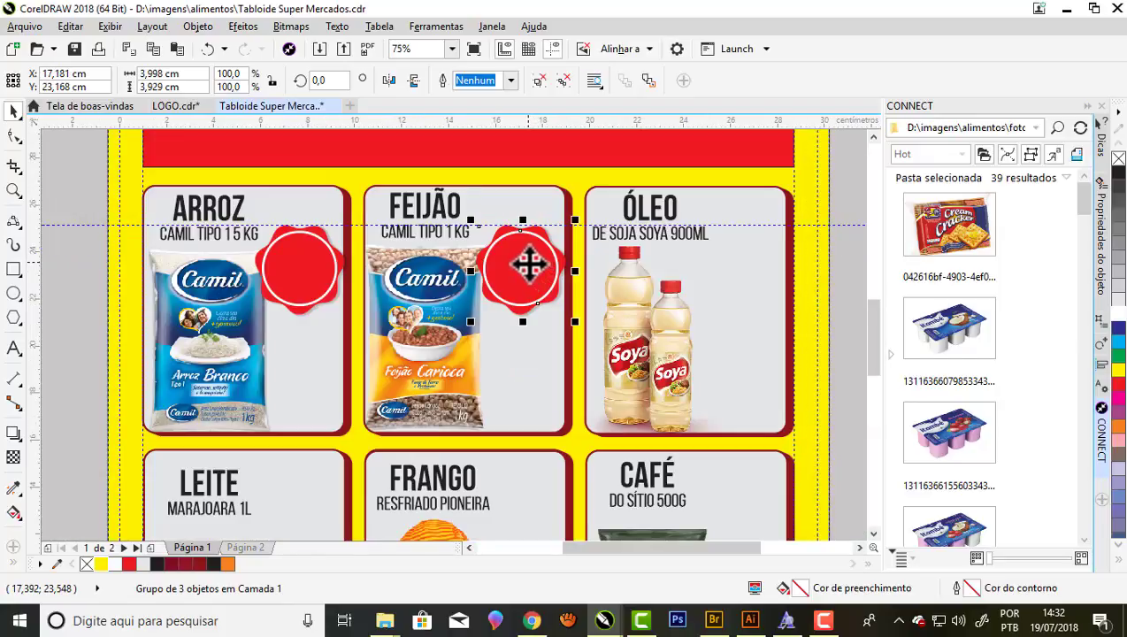
key(ctrl+r)
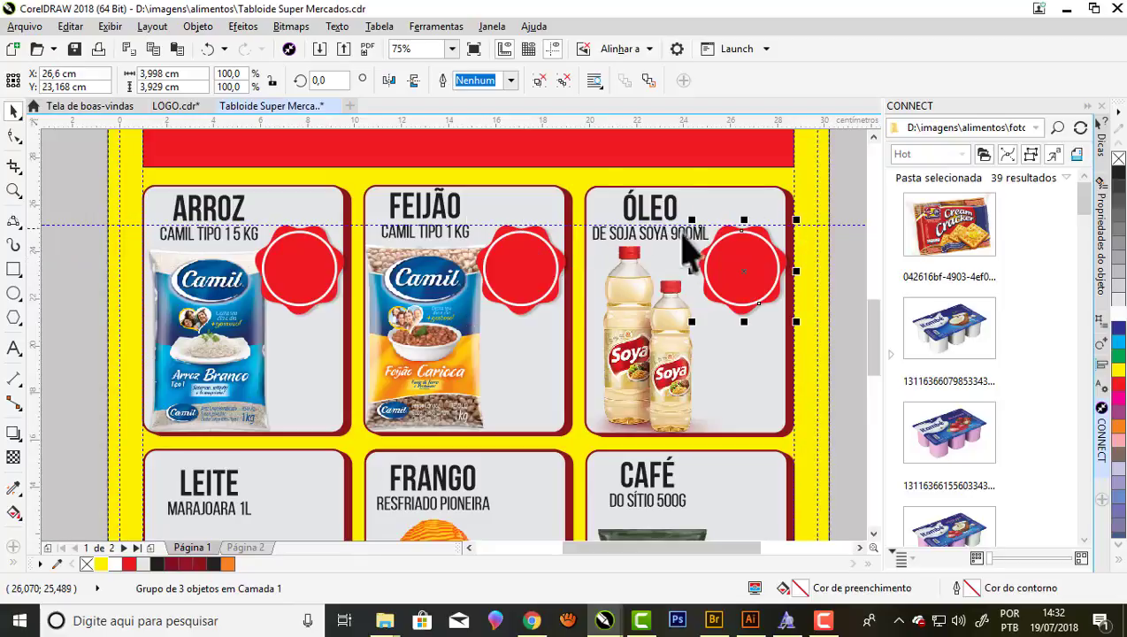
scroll(707, 248, down, 1)
scroll(644, 256, down, 1)
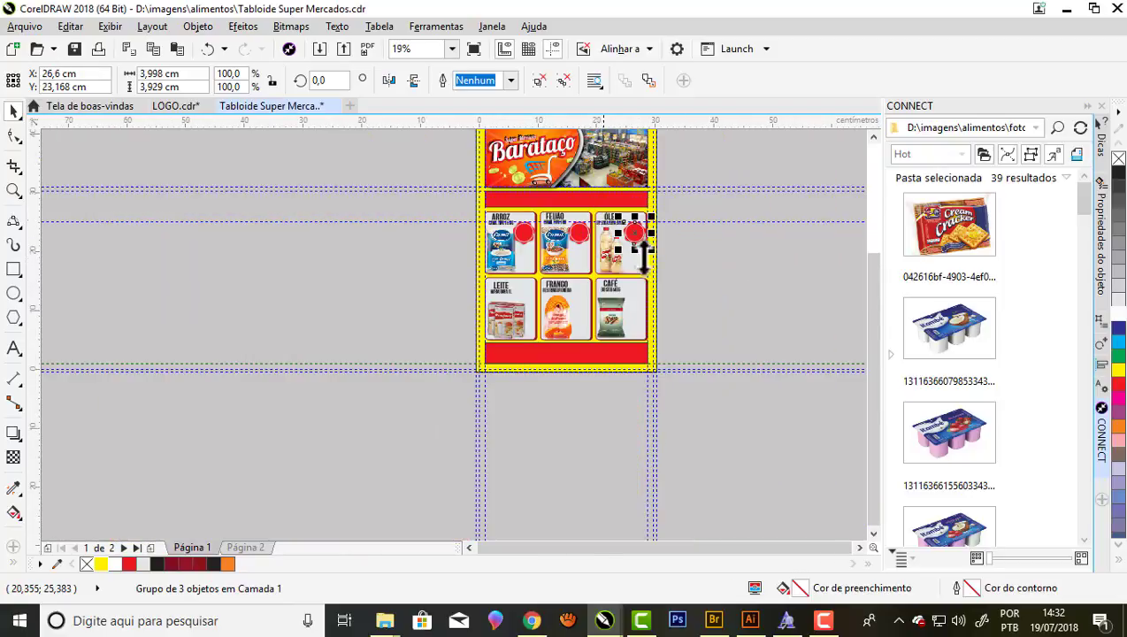
scroll(644, 256, up, 1)
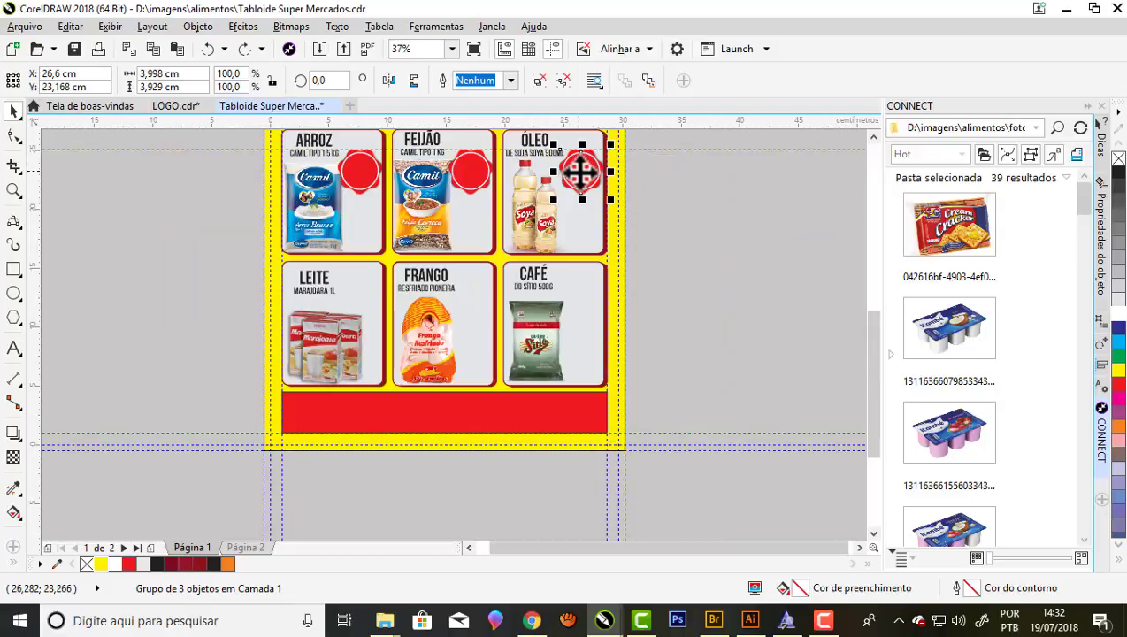
Add further seal copies to the LEITE and FRANGO cards.
key(ctrl+d)
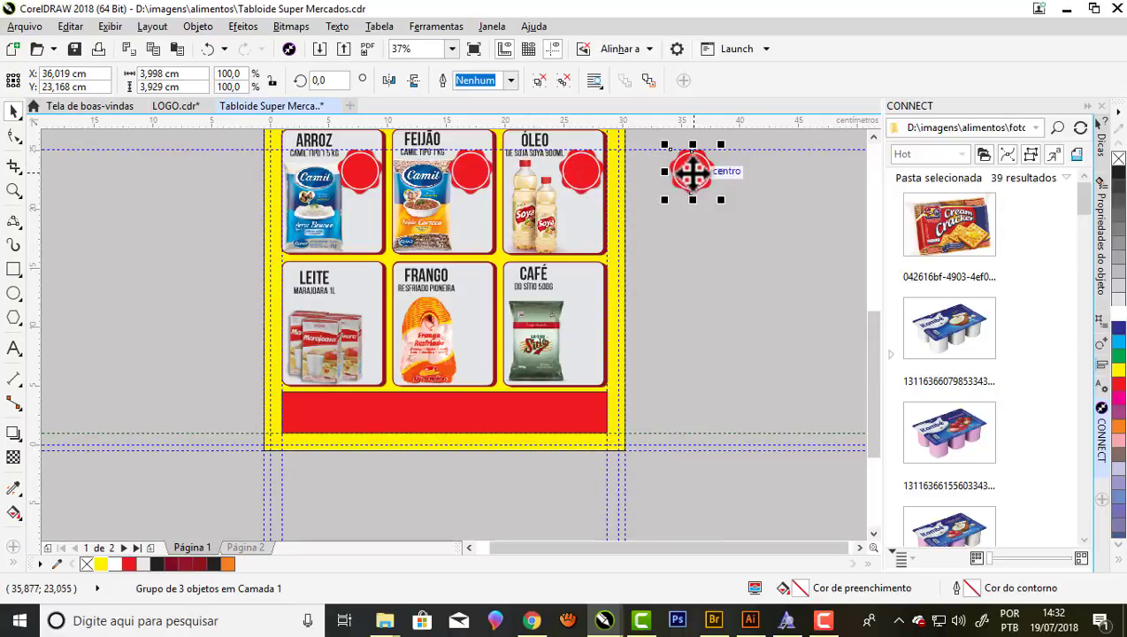
mouse_move(692, 171)
mouse_down()
mouse_move(644, 239)
mouse_move(353, 274)
mouse_move(374, 301)
mouse_move(377, 292)
mouse_up()
scroll(354, 274, up, 1)
scroll(369, 276, up, 1)
scroll(387, 283, down, 1)
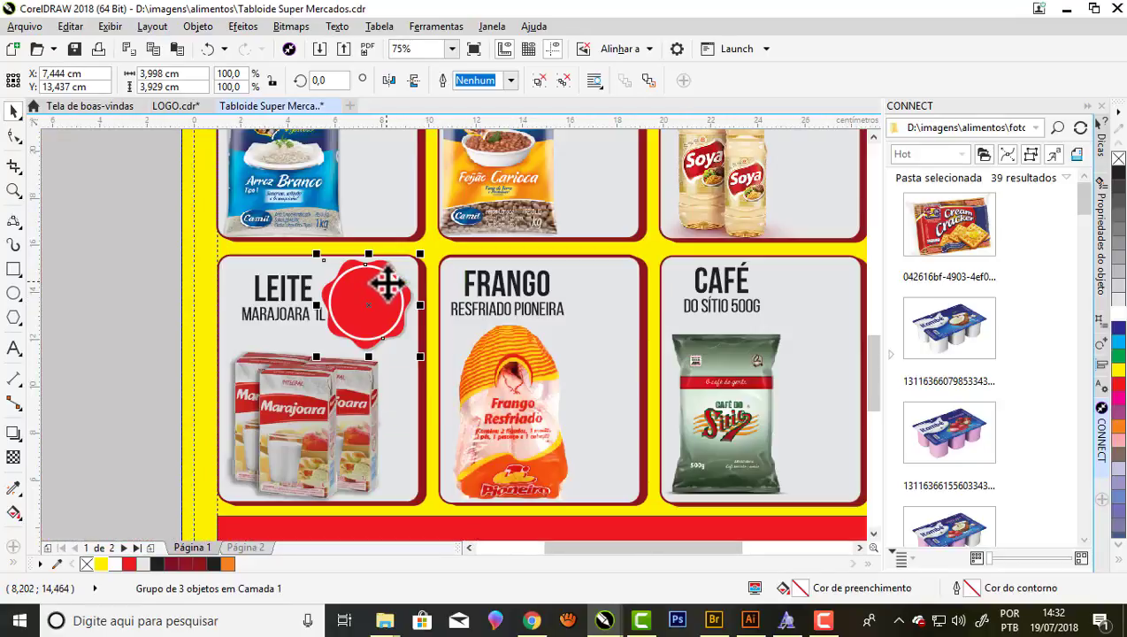
scroll(380, 285, down, 1)
scroll(398, 283, down, 1)
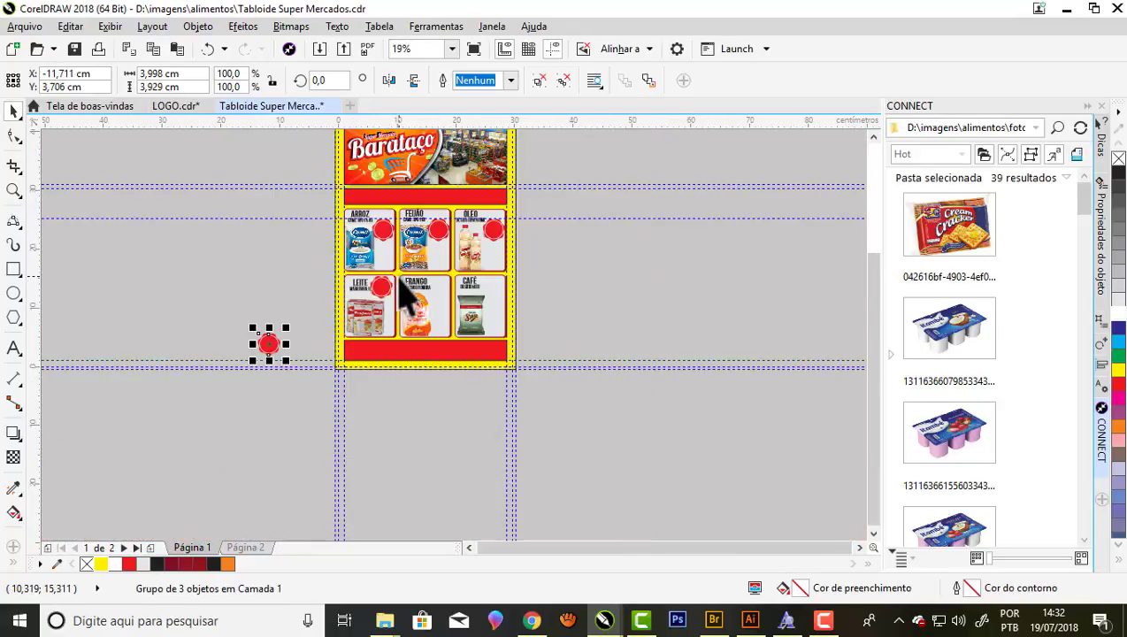
drag(269, 343, 429, 301)
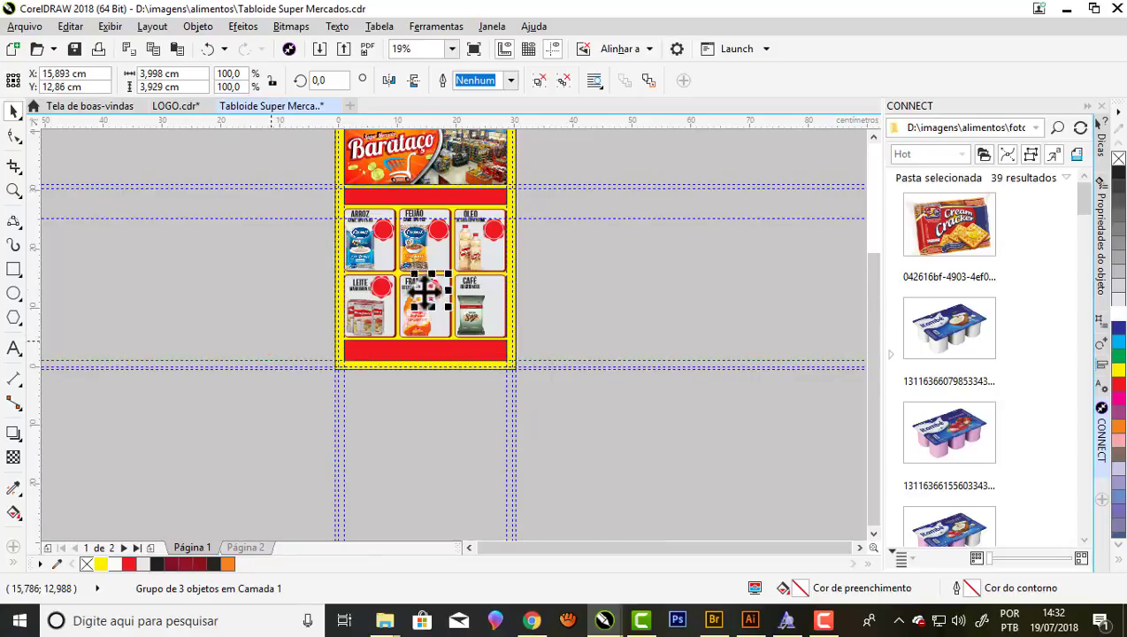
scroll(424, 300, up, 1)
Add a horizontal guide on the lower row, seal the CAFÉ card, and align the FRANGO seal.
drag(265, 121, 176, 273)
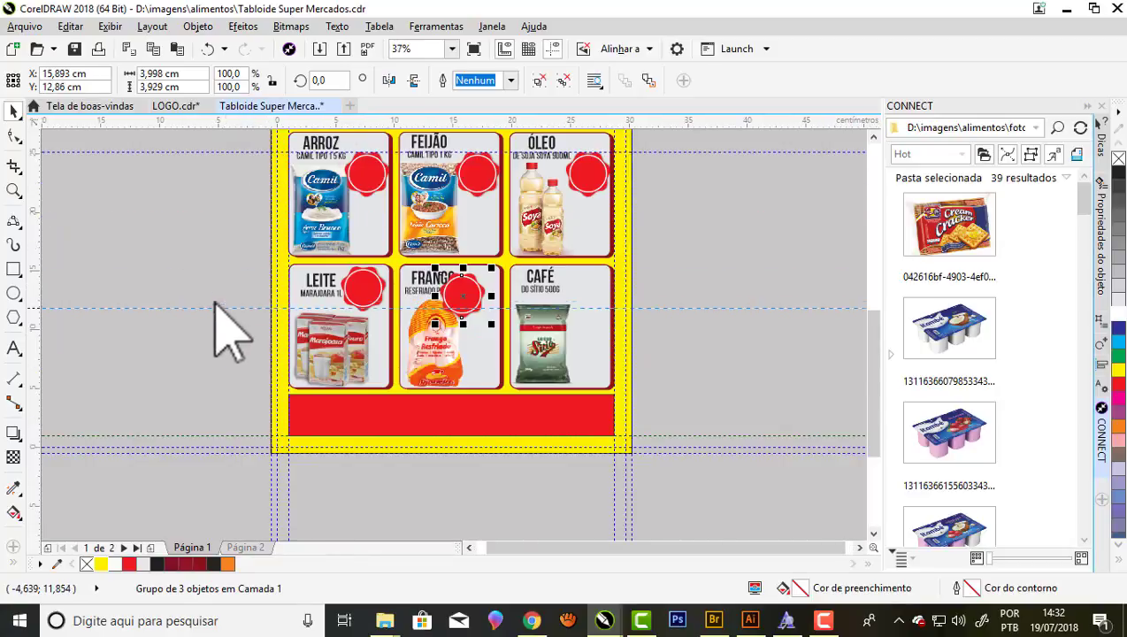
scroll(251, 277, up, 2)
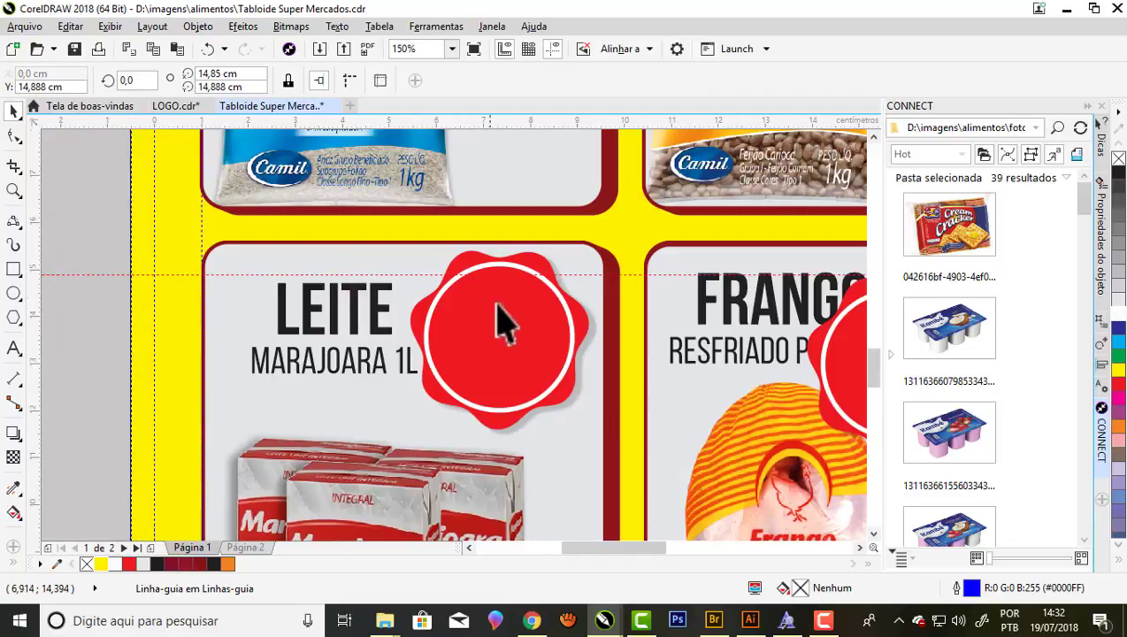
drag(504, 322, 672, 222)
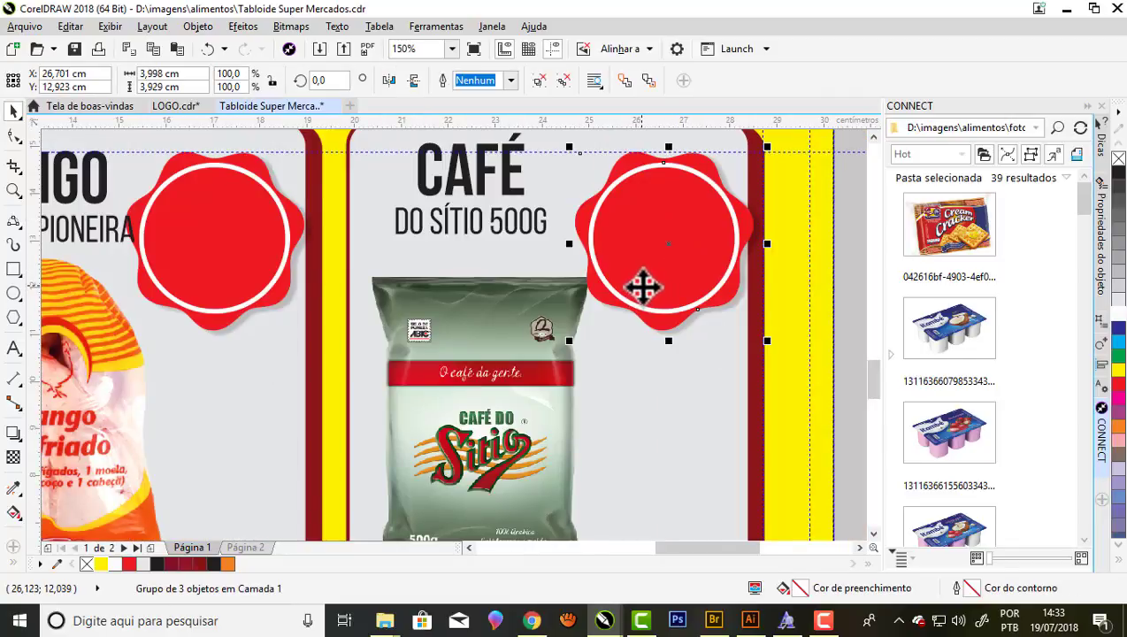
scroll(643, 286, down, 1)
scroll(480, 251, up, 1)
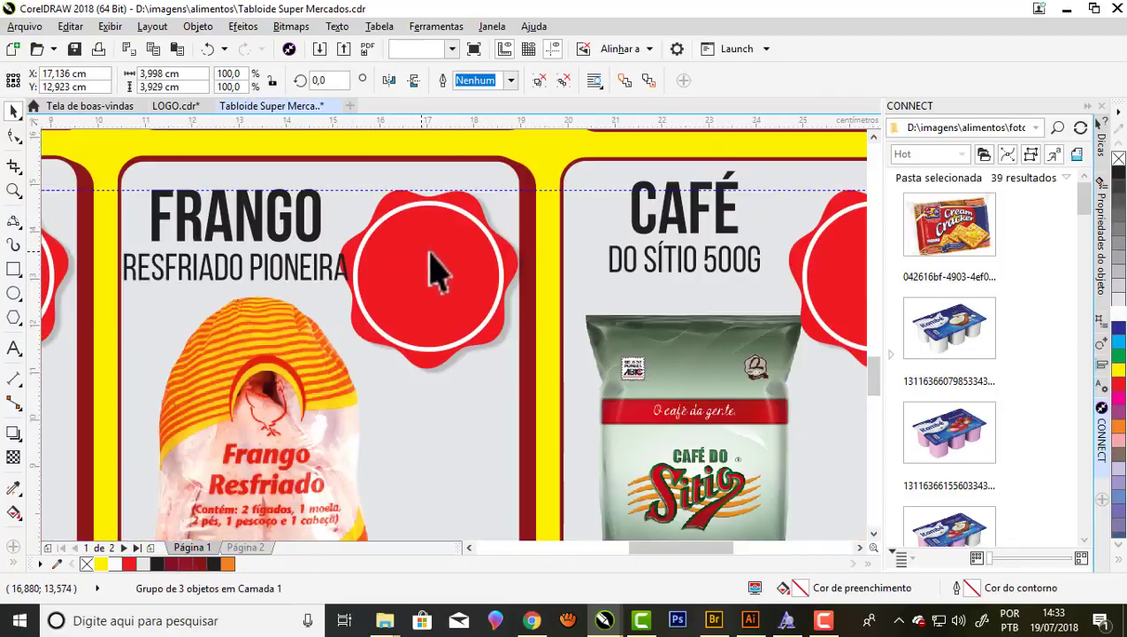
mouse_move(427, 269)
mouse_down()
mouse_move(432, 249)
mouse_move(442, 259)
mouse_up()
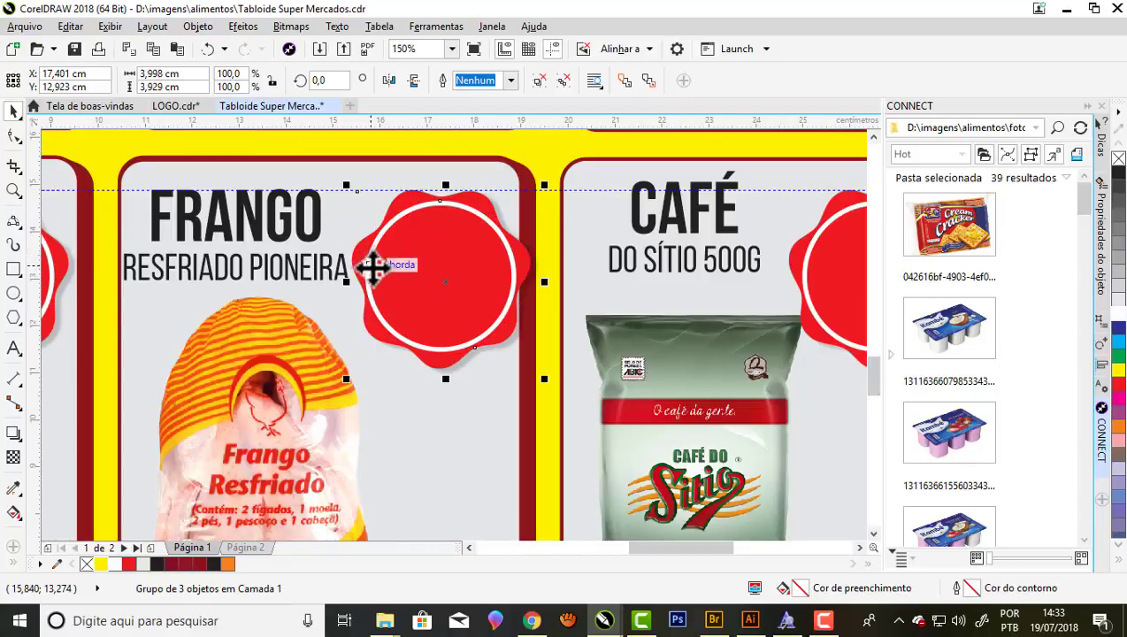
scroll(354, 266, down, 1)
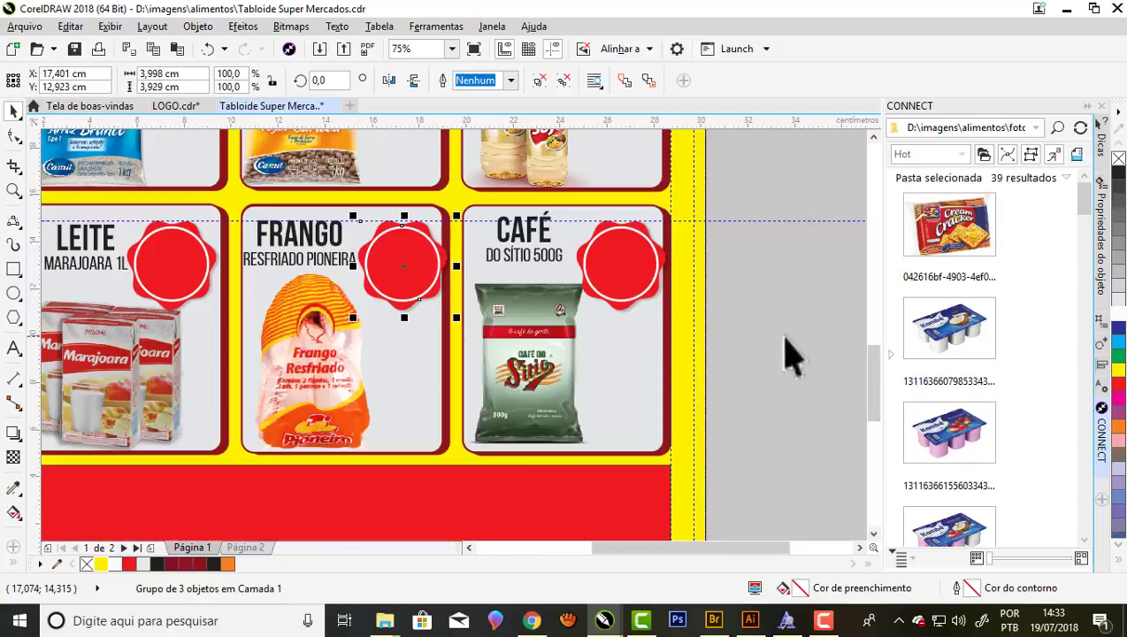
scroll(596, 284, down, 2)
key(Escape)
scroll(570, 223, up, 1)
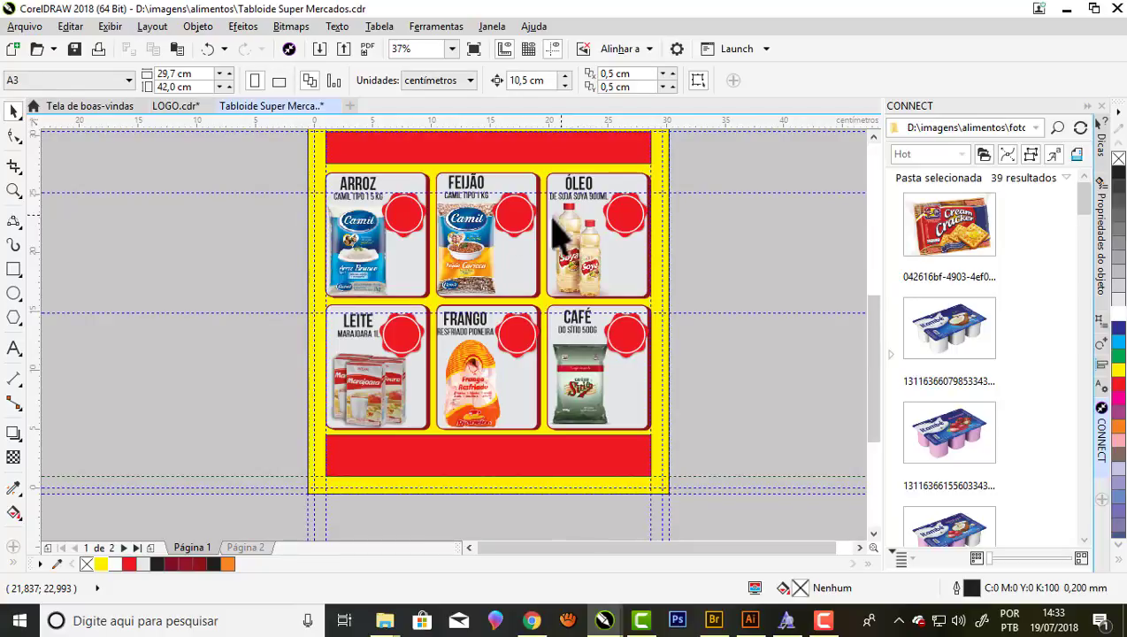
scroll(397, 190, up, 1)
Add a 9,99 price inside the ARROZ seal, colour it light grey and centre it.
scroll(397, 190, up, 1)
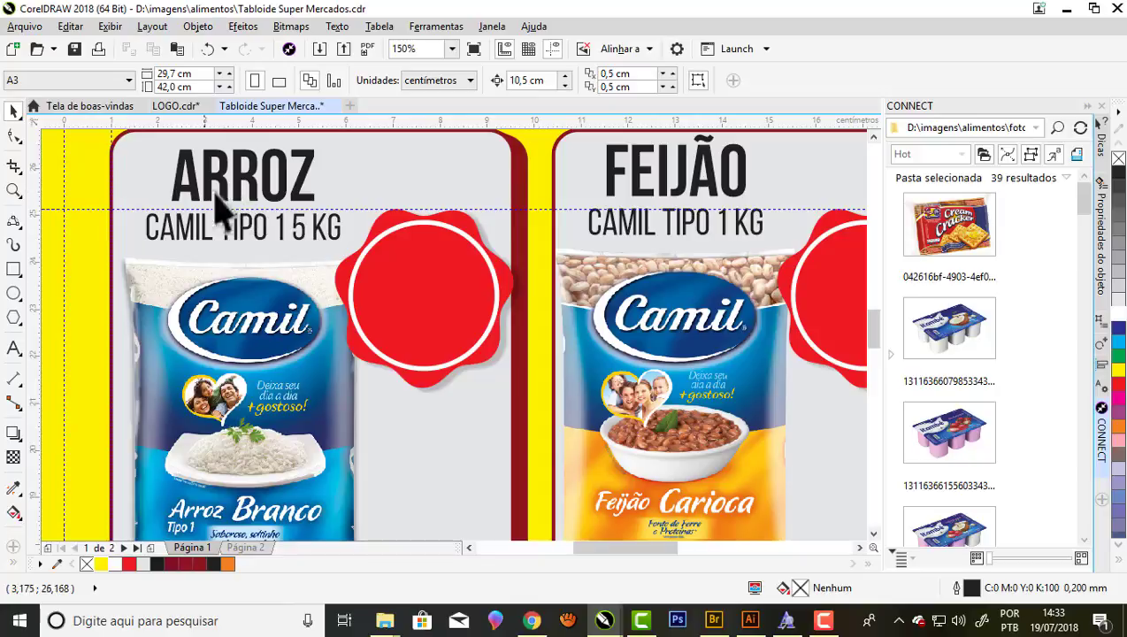
click(13, 347)
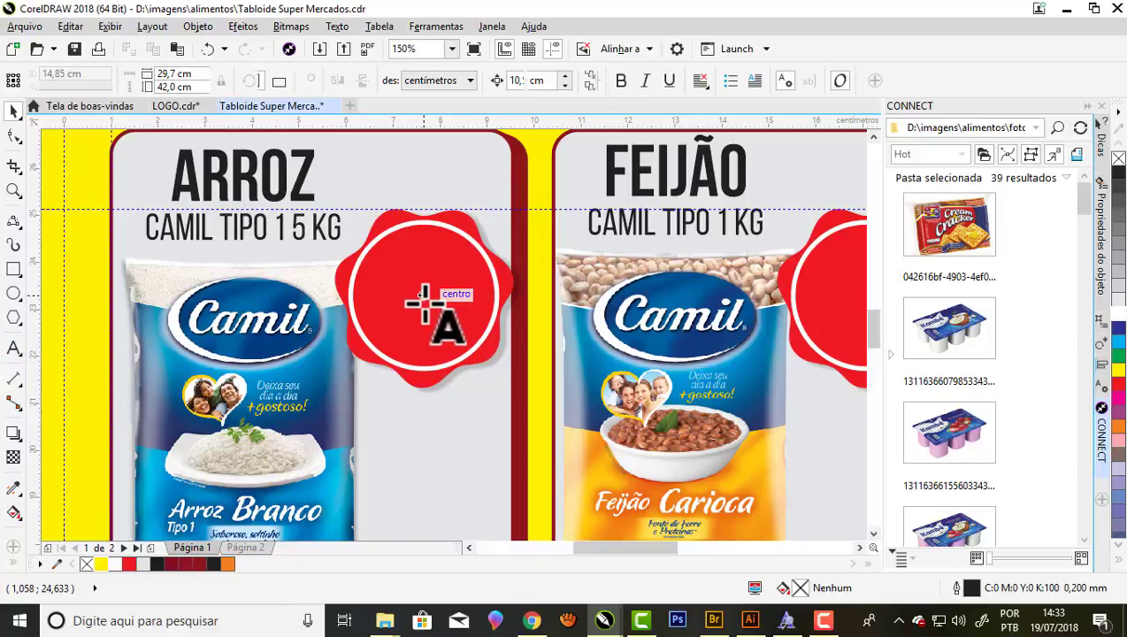
click(380, 294)
text(9,99)
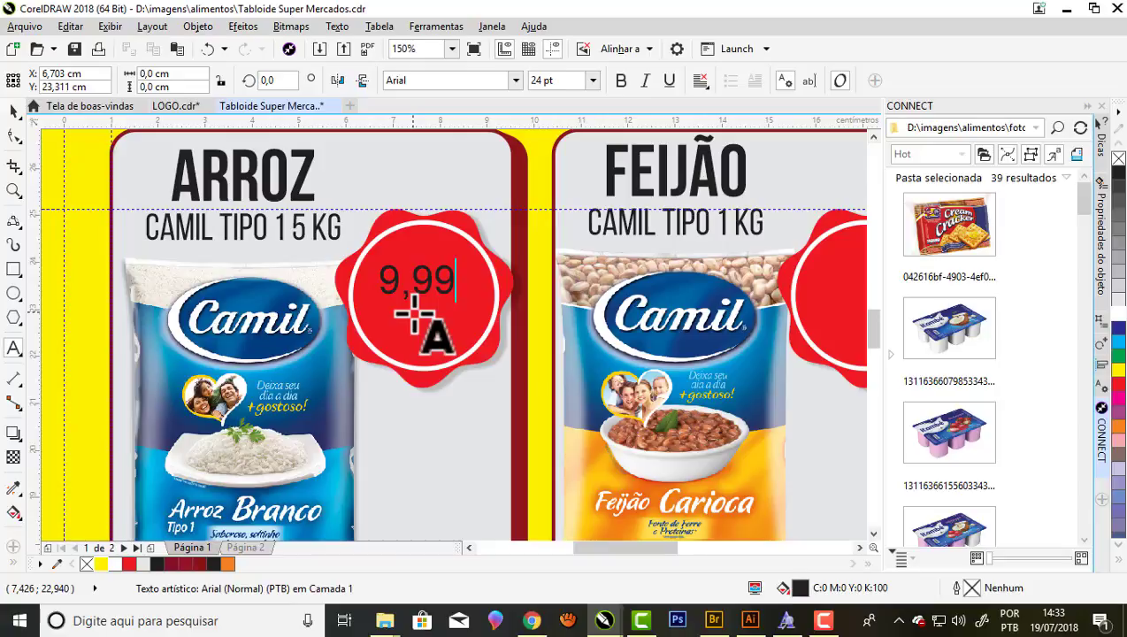
click(13, 111)
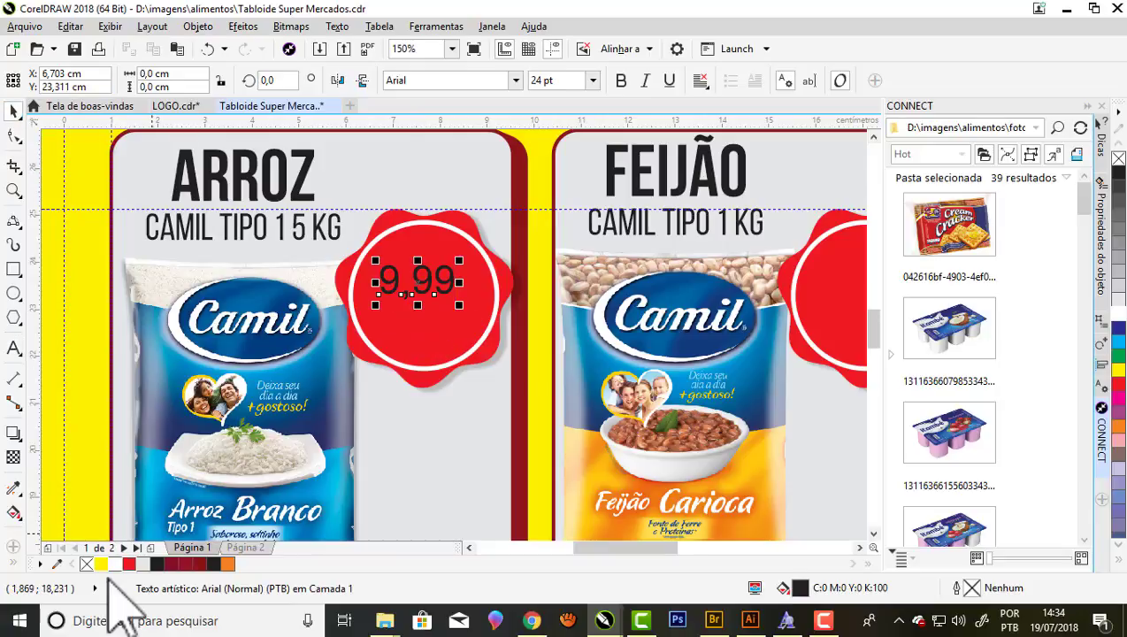
click(142, 564)
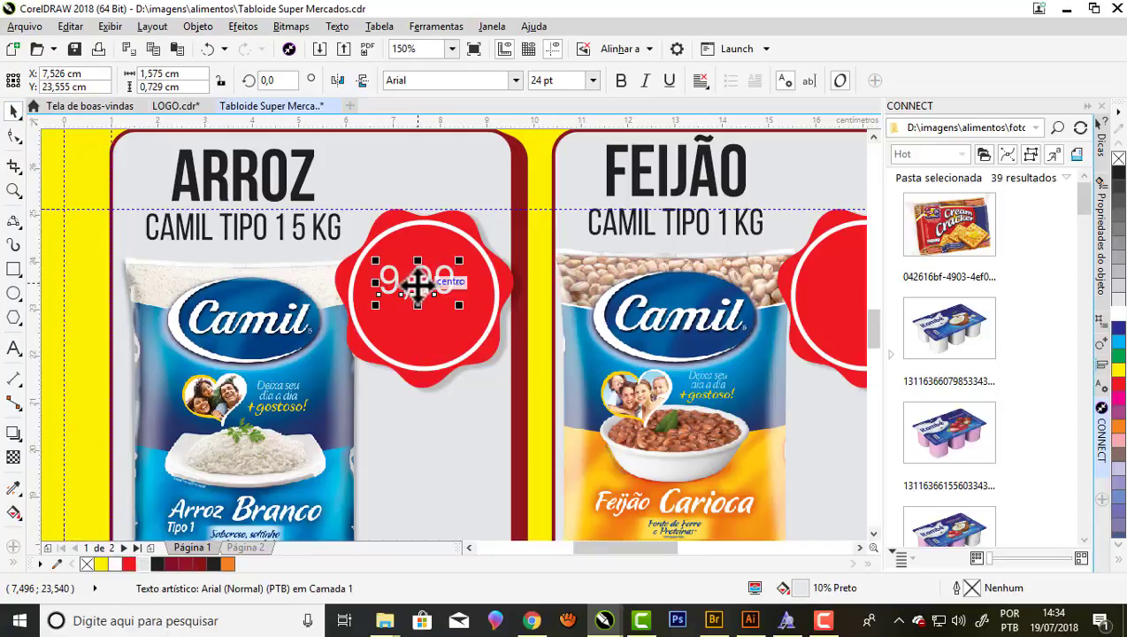
drag(418, 283, 426, 320)
Set the 9,99 price in Bebas Neue Bold and scale it to about 52 pt within the seal.
click(511, 81)
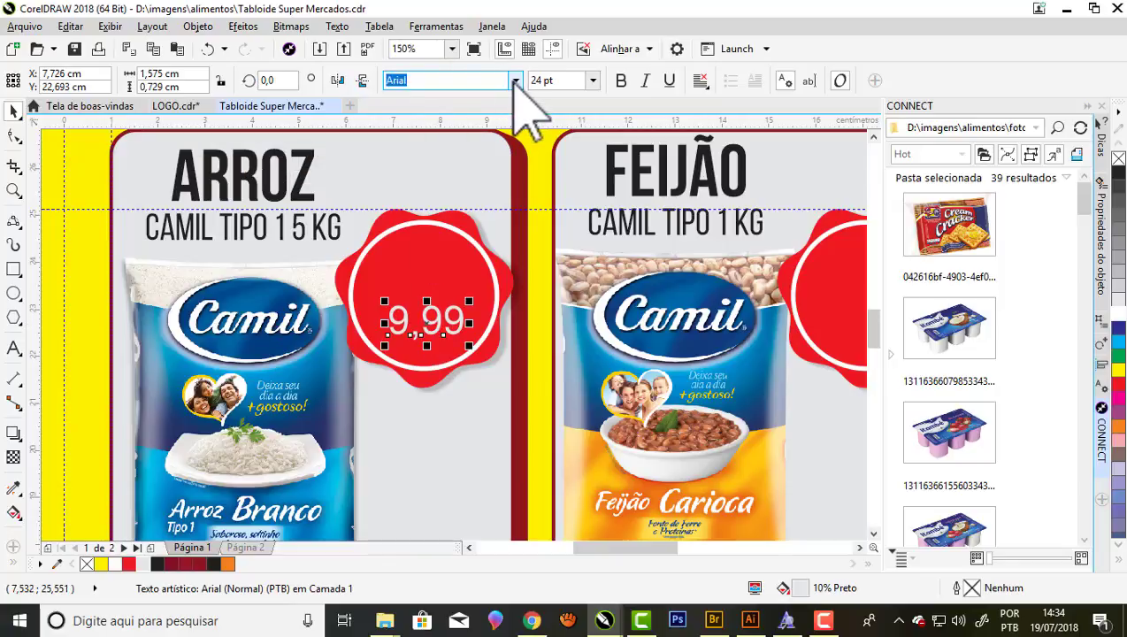
click(455, 125)
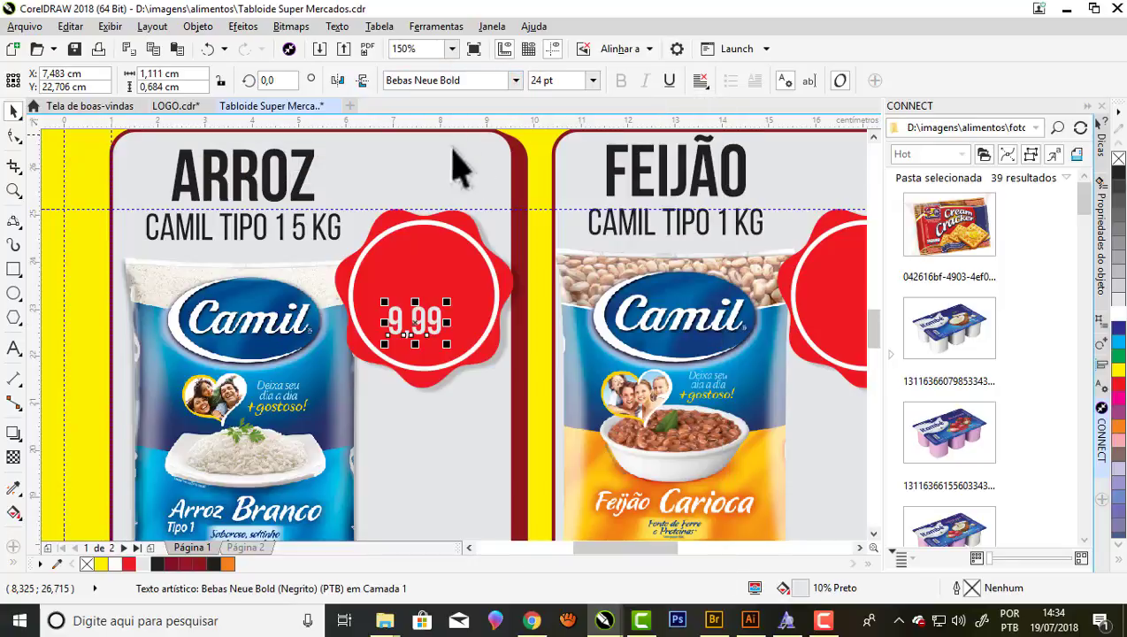
scroll(420, 341, up, 2)
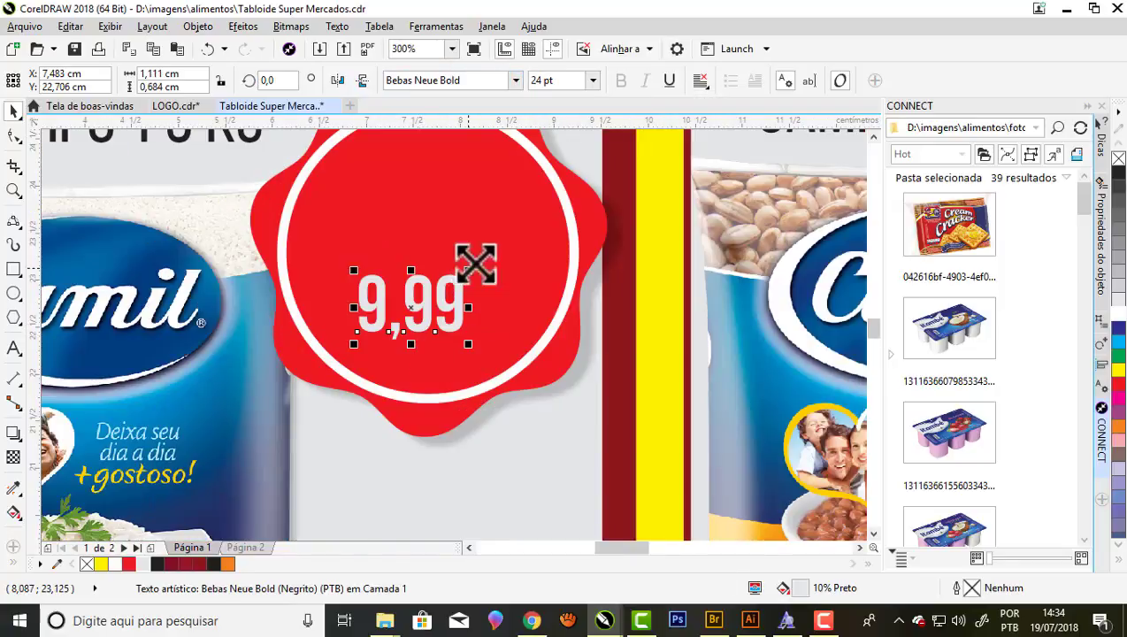
drag(469, 269, 533, 220)
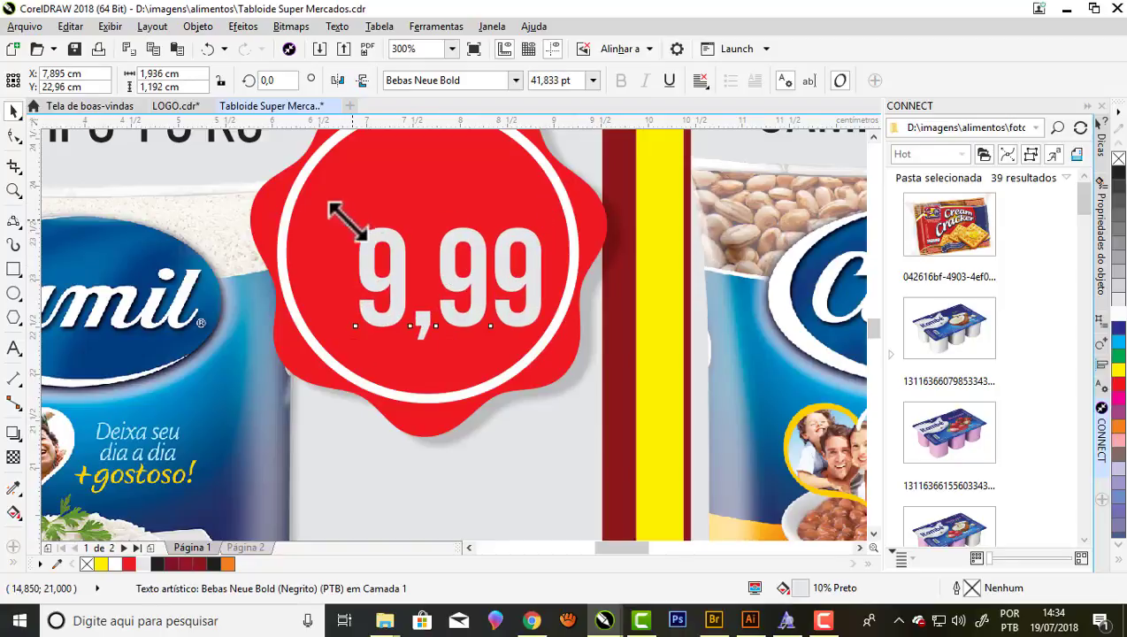
drag(348, 221, 310, 195)
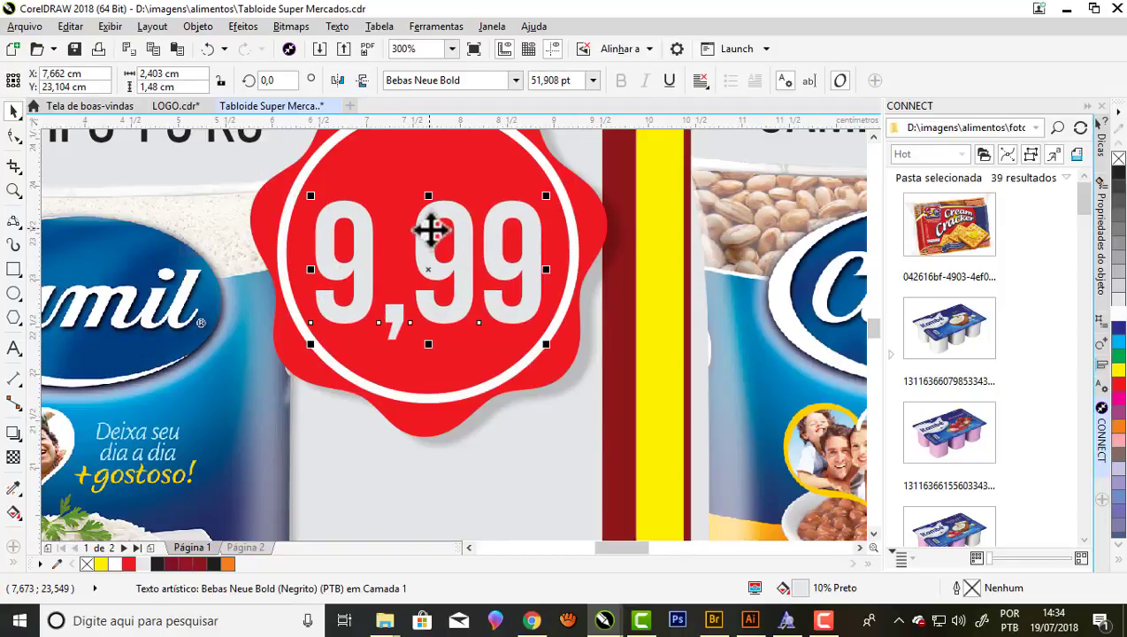
drag(431, 231, 477, 272)
scroll(480, 265, down, 1)
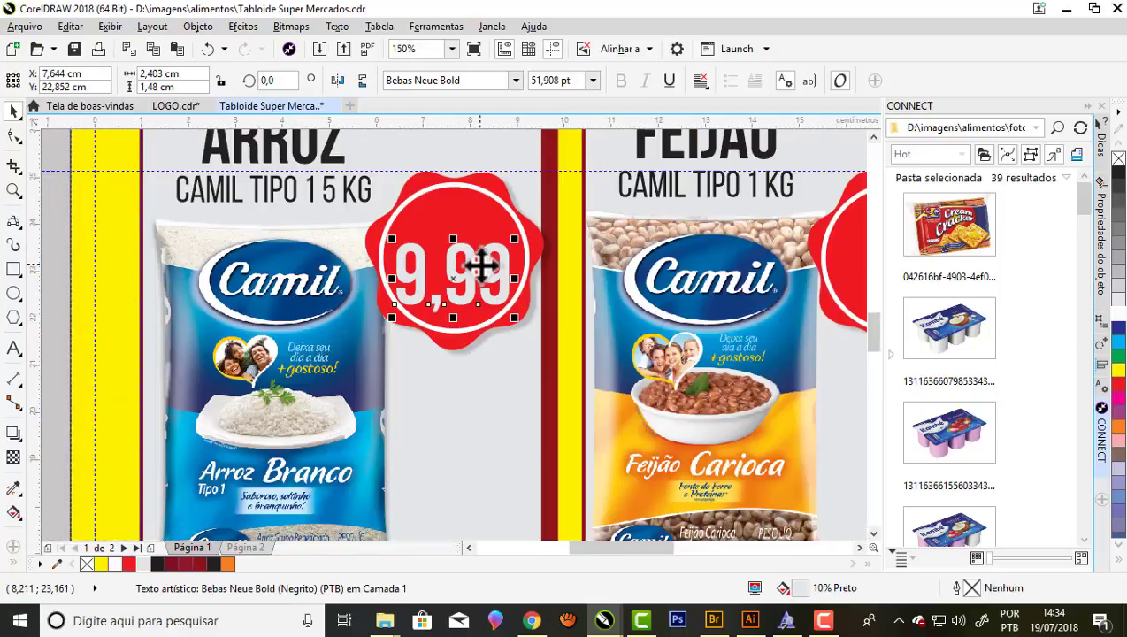
click(14, 348)
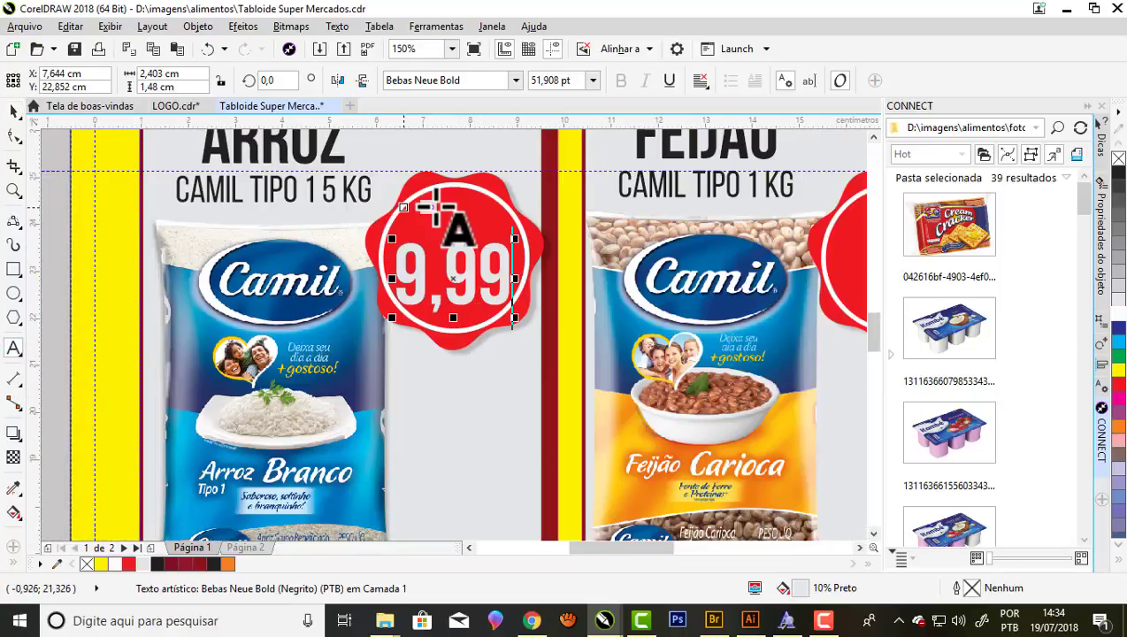
Type an R$ label above 9,99, set it in Bebas Neue Bold, and position it over the price.
click(441, 191)
scroll(457, 177, up, 1)
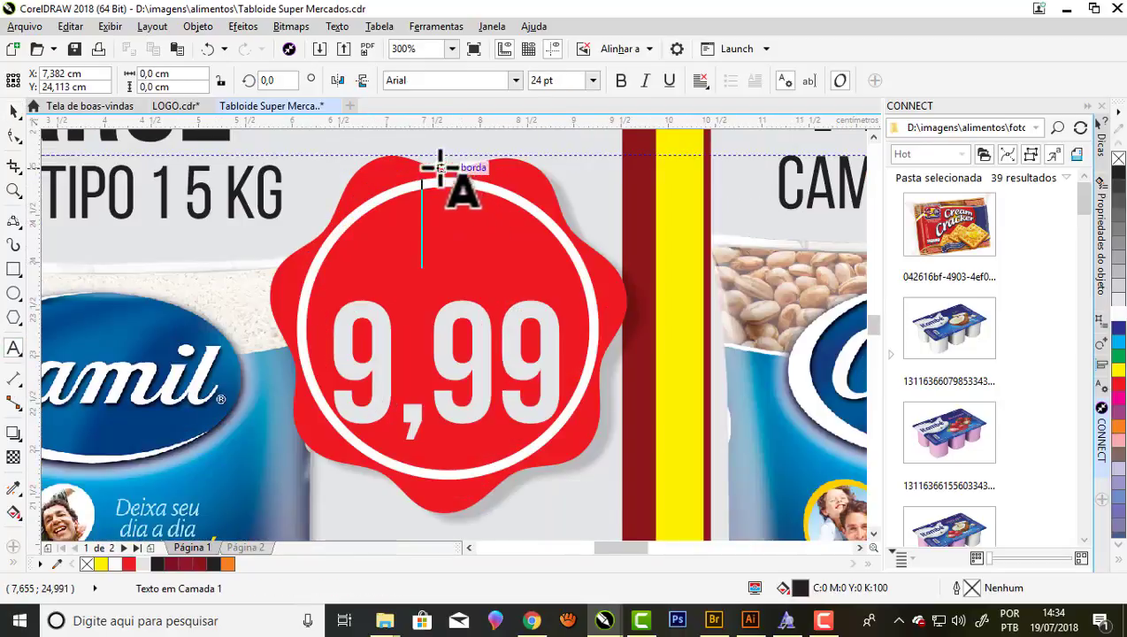
scroll(436, 294, down, 1)
scroll(432, 221, up, 1)
text(R$)
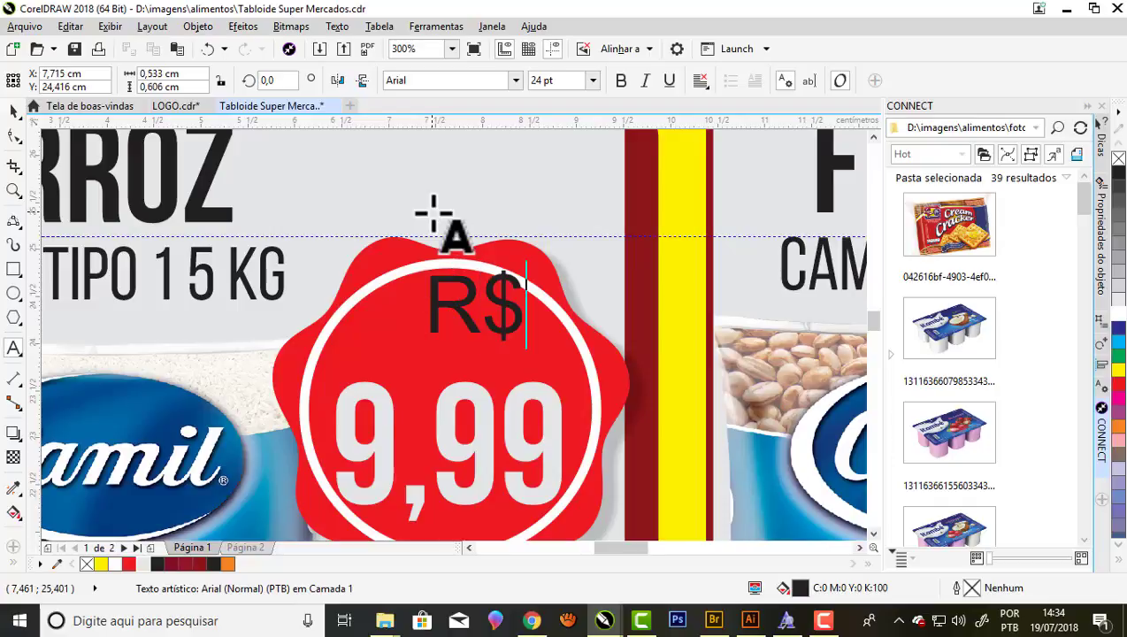
click(14, 109)
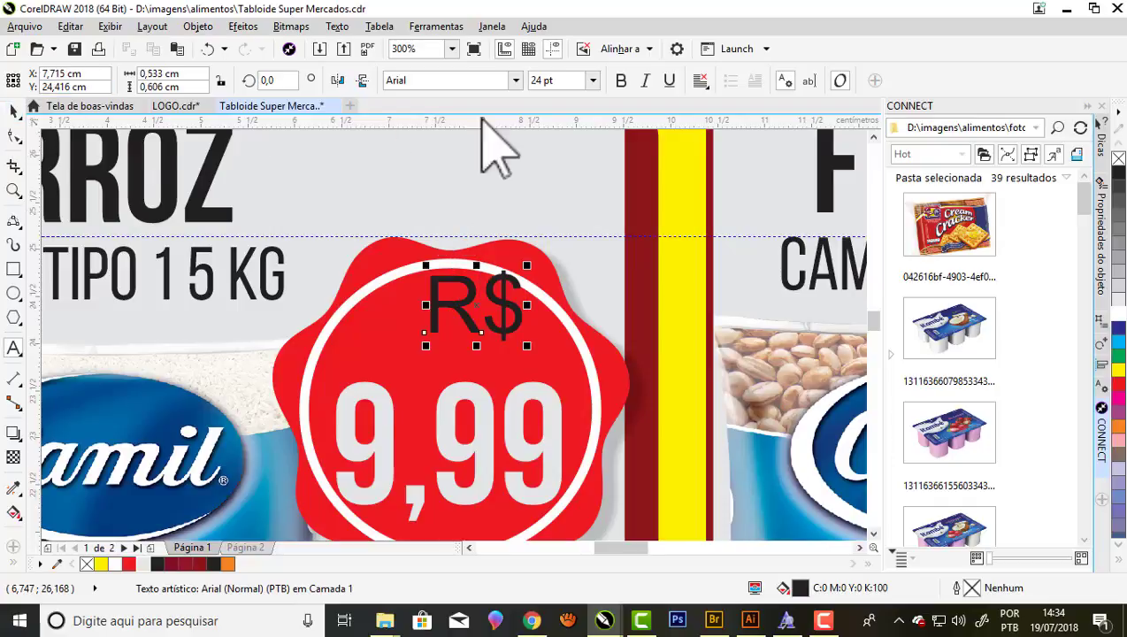
click(514, 82)
click(482, 141)
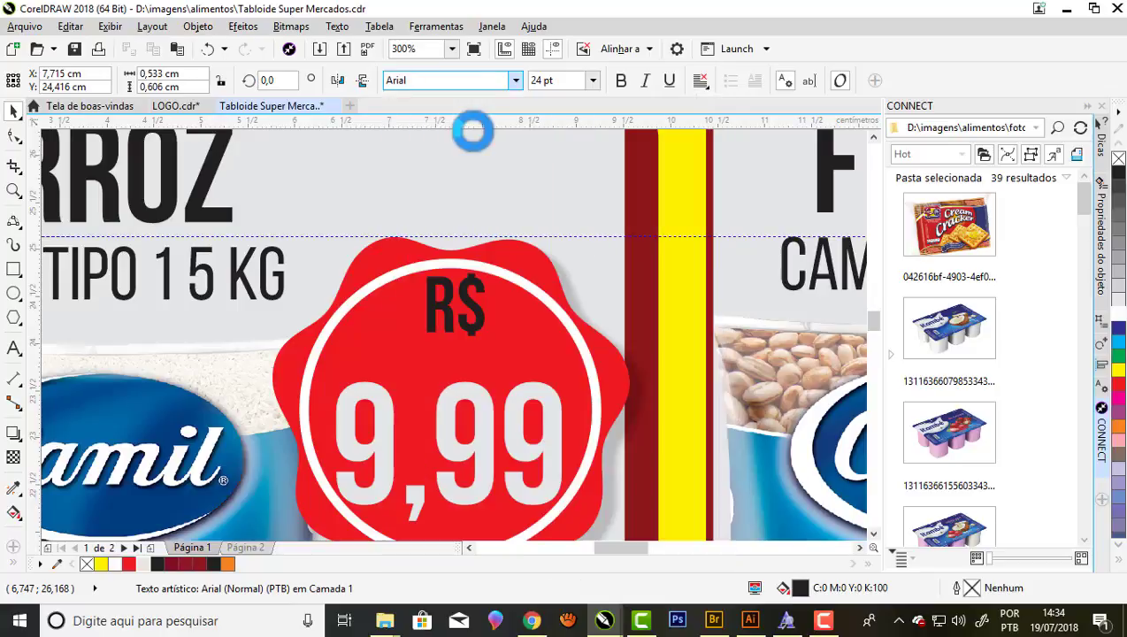
drag(462, 298, 456, 326)
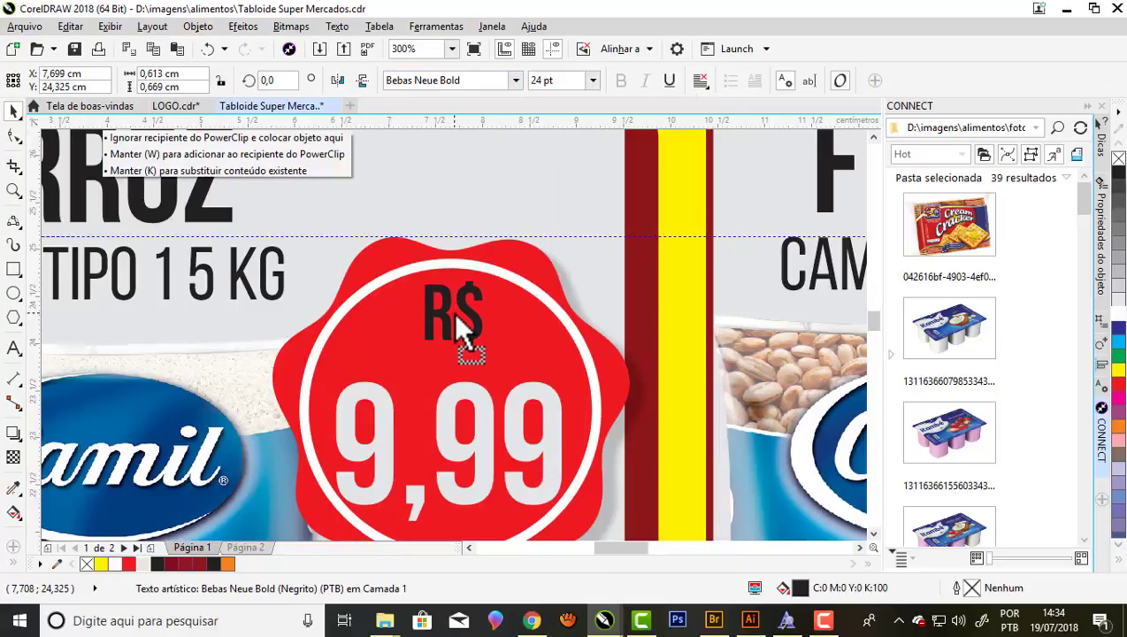
Give the R$ label the same light grey fill as the 9,99 price.
drag(456, 315, 457, 315)
scroll(456, 314, down, 1)
scroll(434, 283, down, 1)
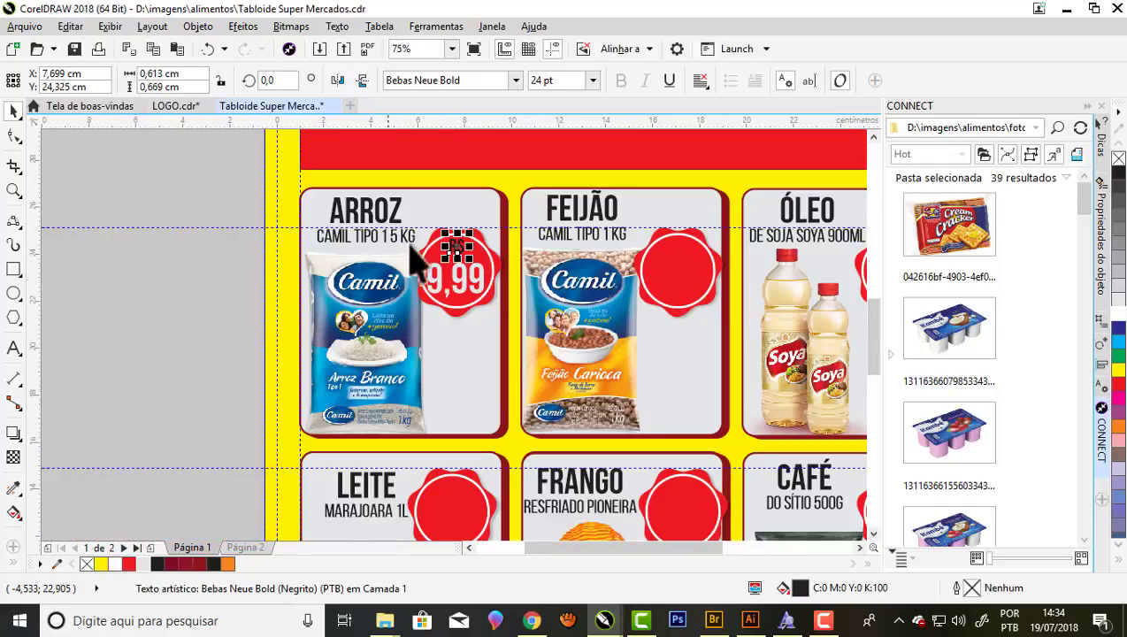
scroll(416, 256, down, 1)
scroll(442, 230, down, 1)
scroll(453, 221, up, 1)
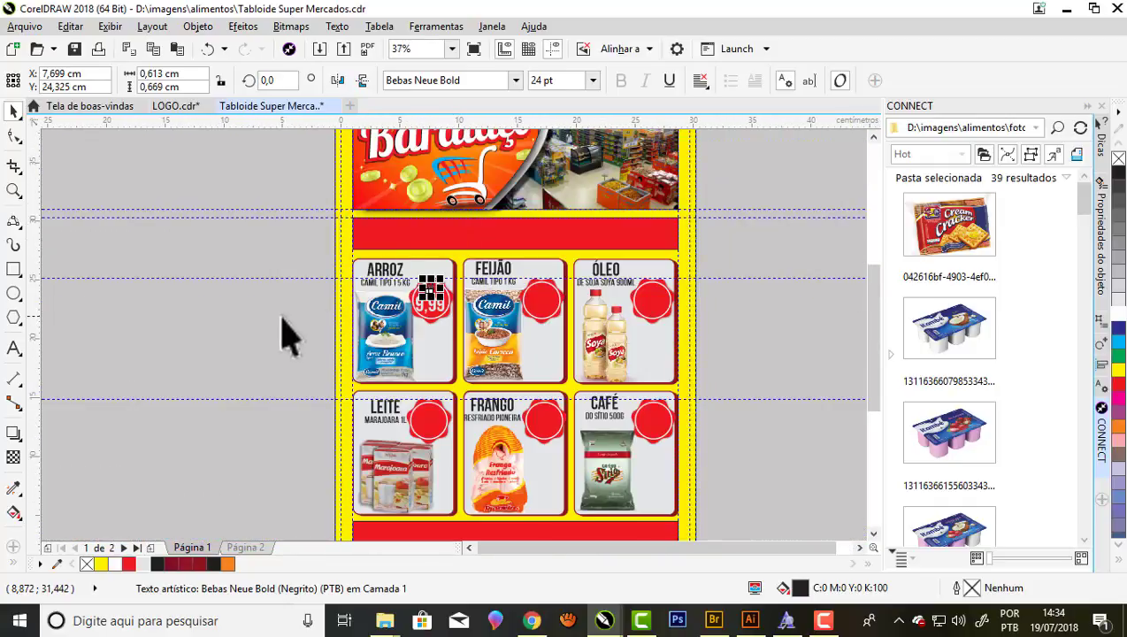
scroll(431, 305, up, 1)
key(Escape)
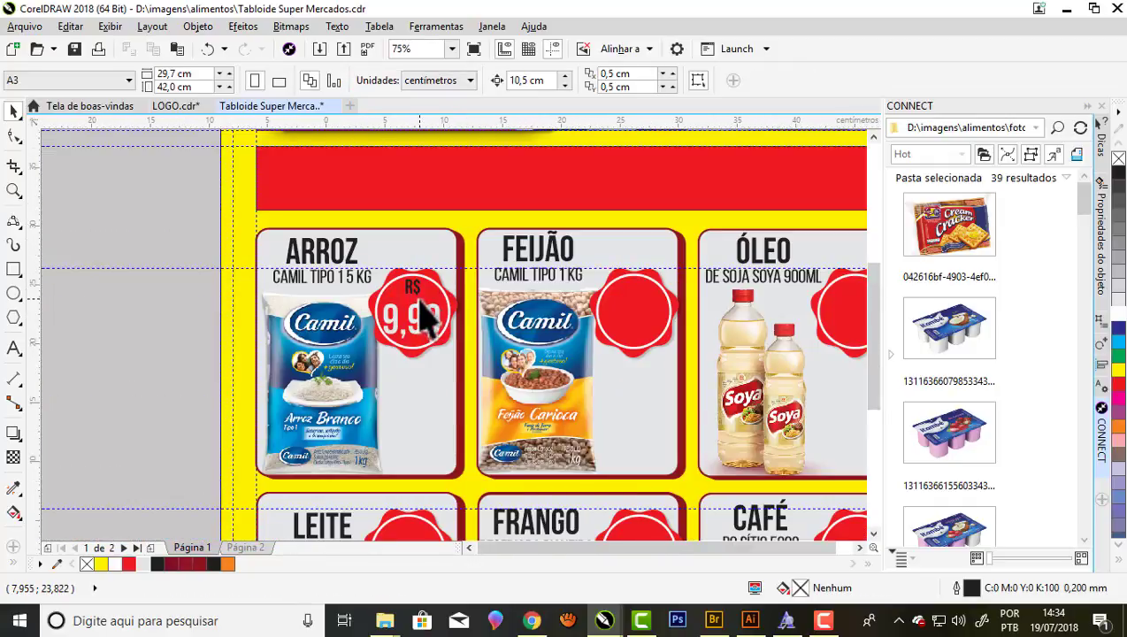
scroll(421, 305, down, 1)
scroll(423, 323, up, 1)
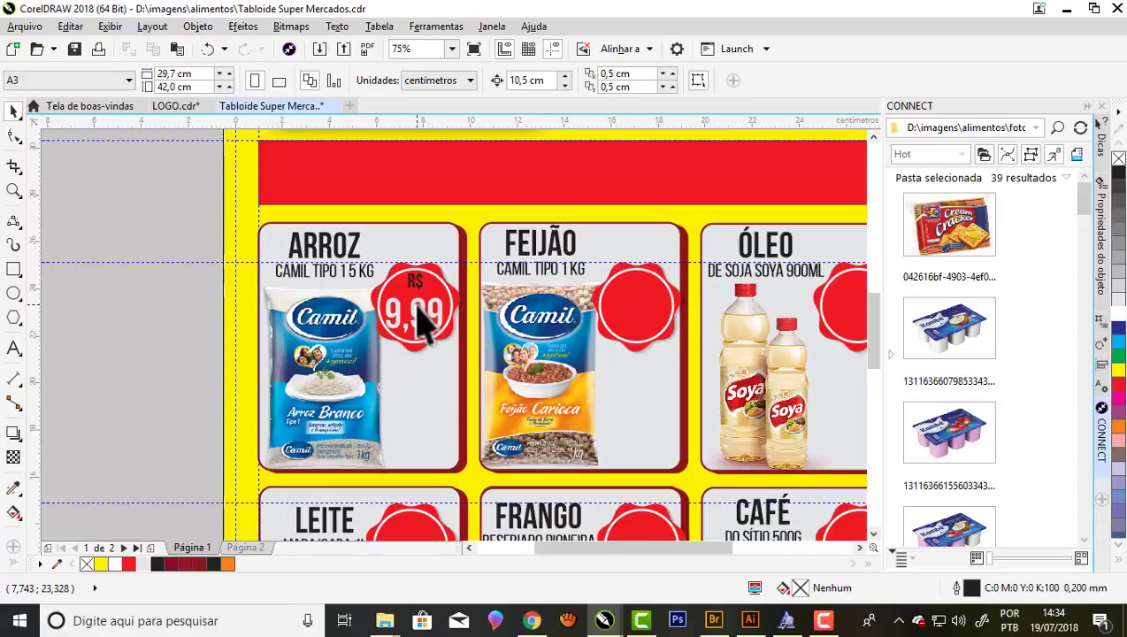
scroll(423, 323, up, 1)
scroll(422, 323, up, 1)
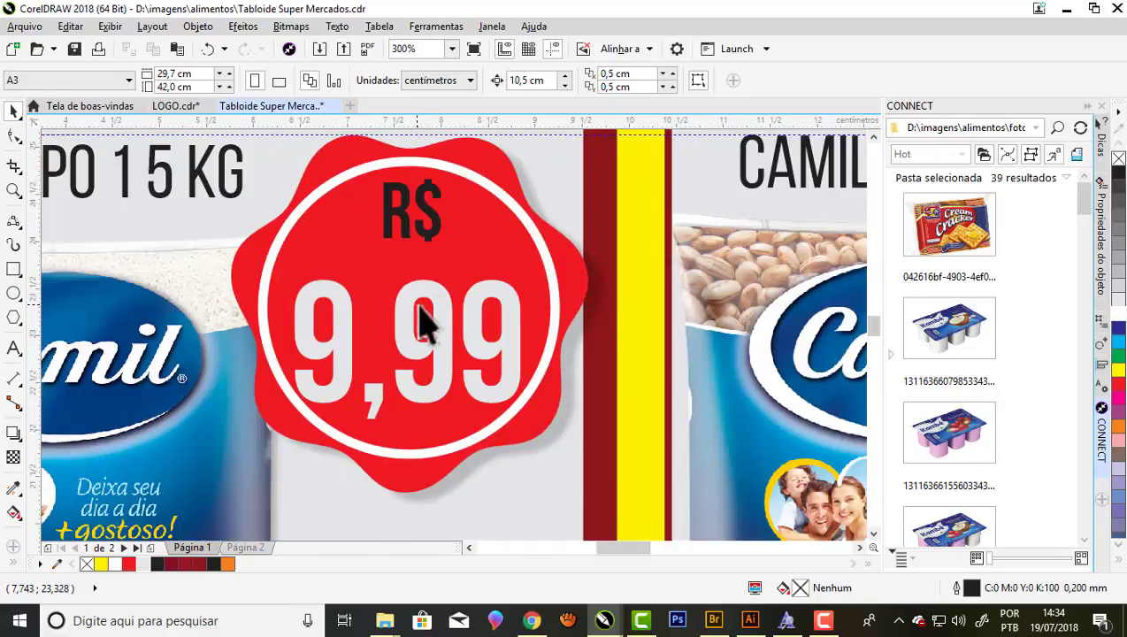
drag(435, 292, 417, 218)
click(143, 564)
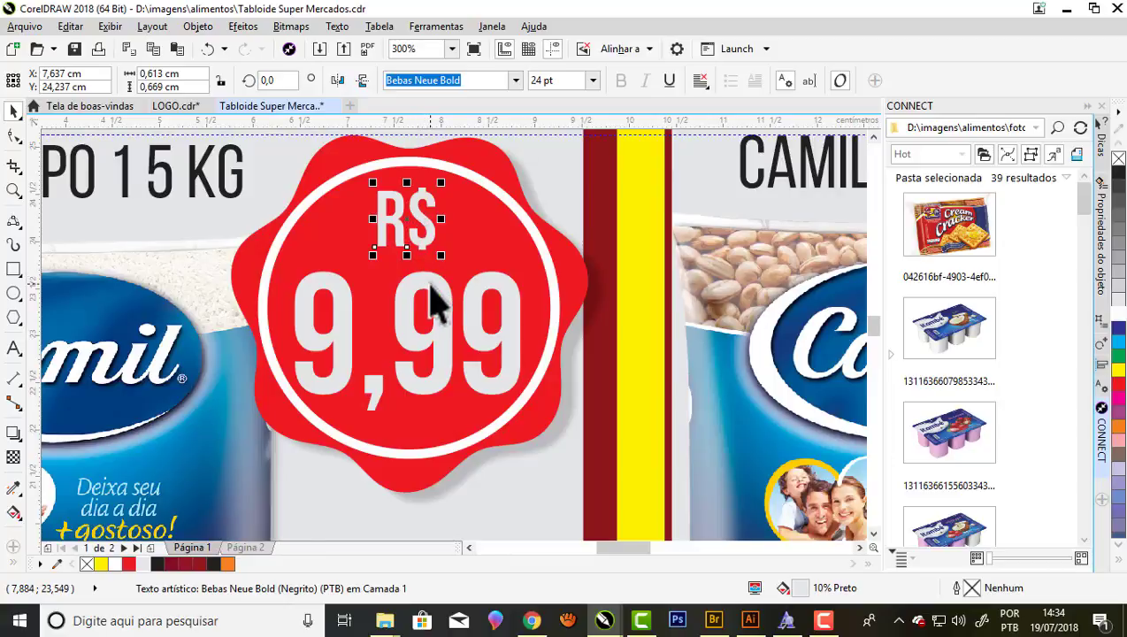
Copy the R$ 9,99 pair onto the FEIJÃO seal and repeat the copy onto the remaining seals.
shift+click(433, 301)
scroll(410, 231, down, 2)
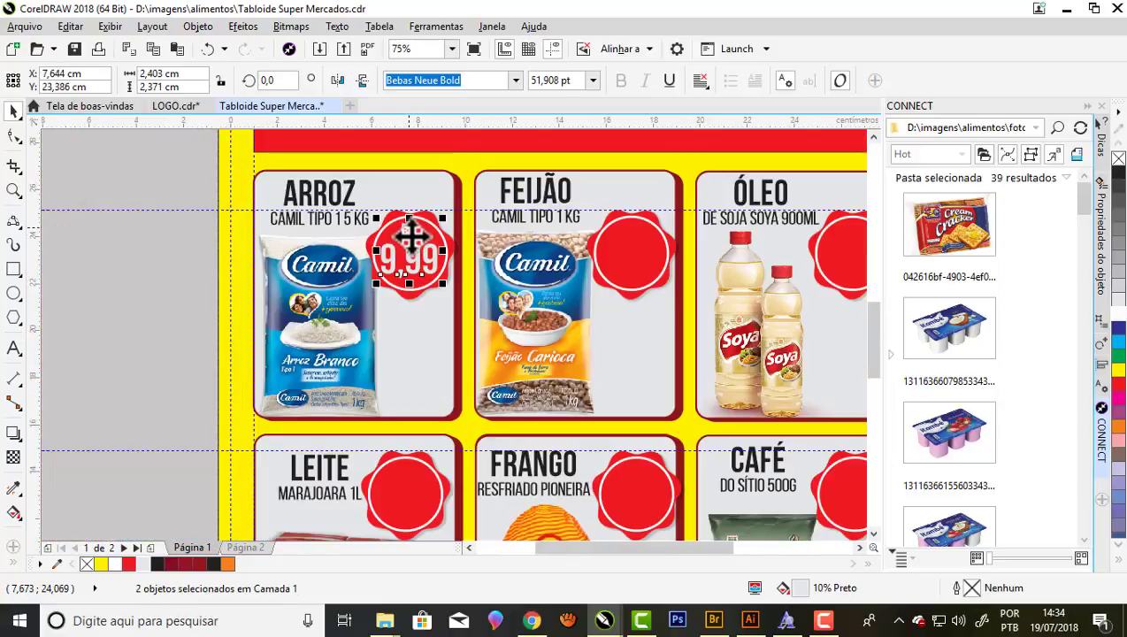
scroll(420, 239, down, 1)
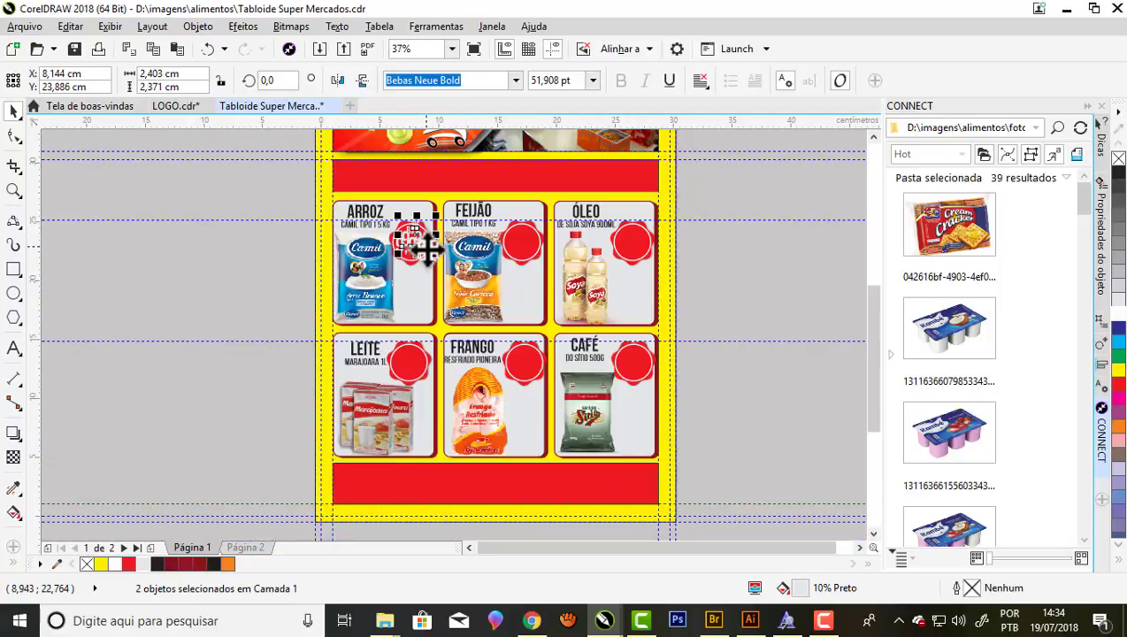
mouse_move(416, 239)
mouse_down()
mouse_move(522, 241)
mouse_move(533, 272)
mouse_up()
scroll(522, 239, up, 1)
scroll(531, 246, up, 2)
drag(535, 292, 534, 281)
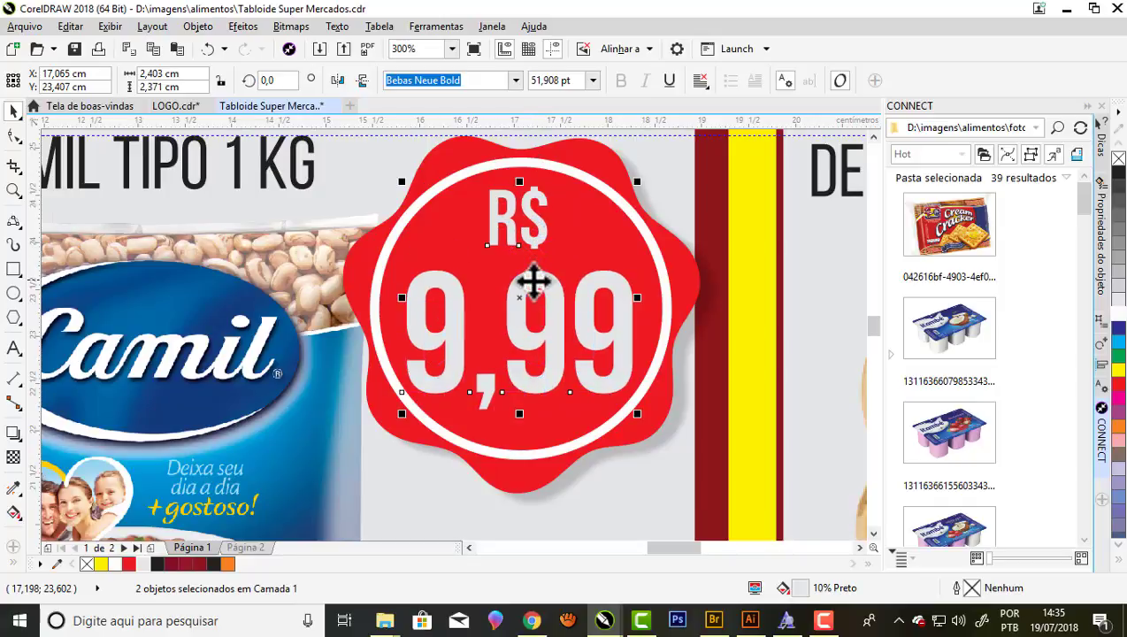
scroll(455, 257, down, 4)
key(ctrl+d)
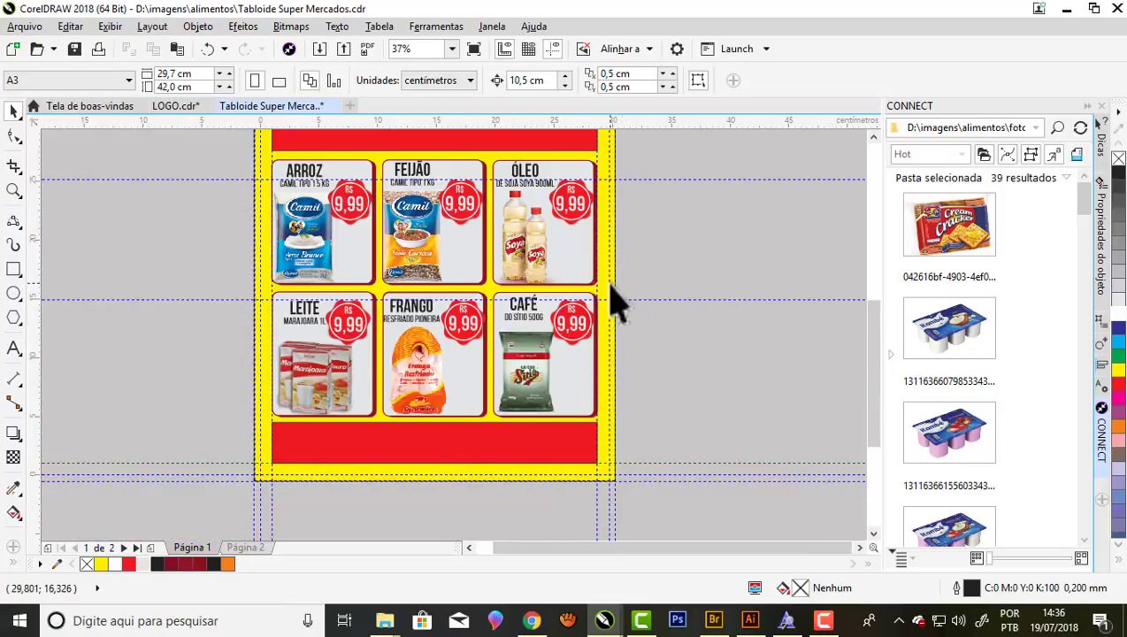
scroll(617, 301, down, 2)
scroll(536, 252, up, 2)
scroll(536, 252, up, 1)
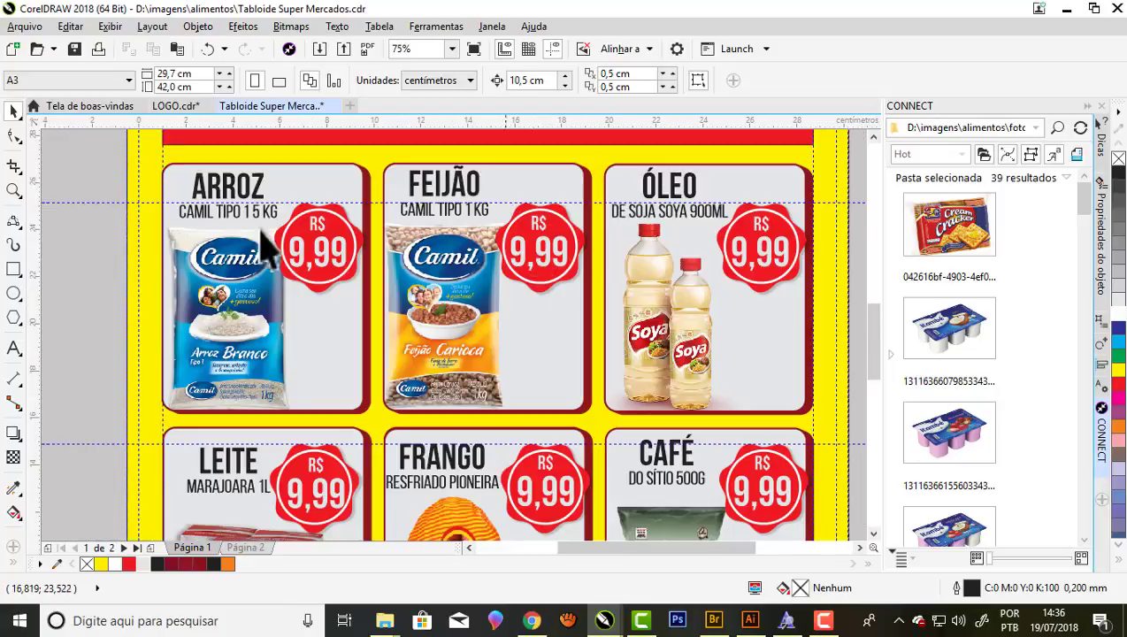
Change the FEIJÃO seal's price digits to 29.
click(13, 348)
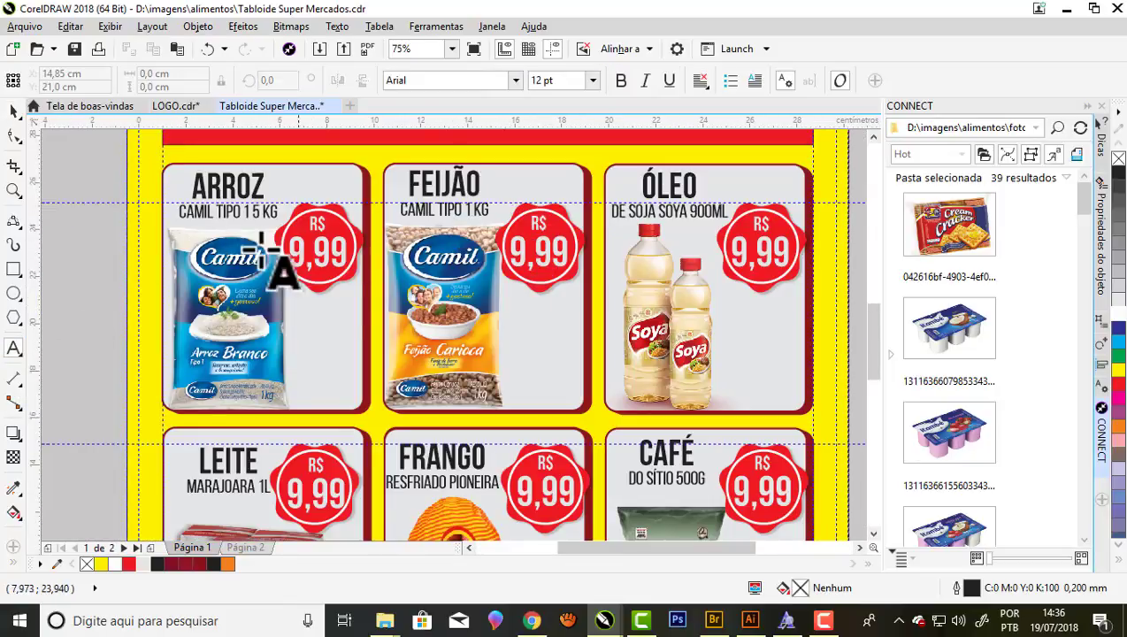
scroll(544, 225, up, 2)
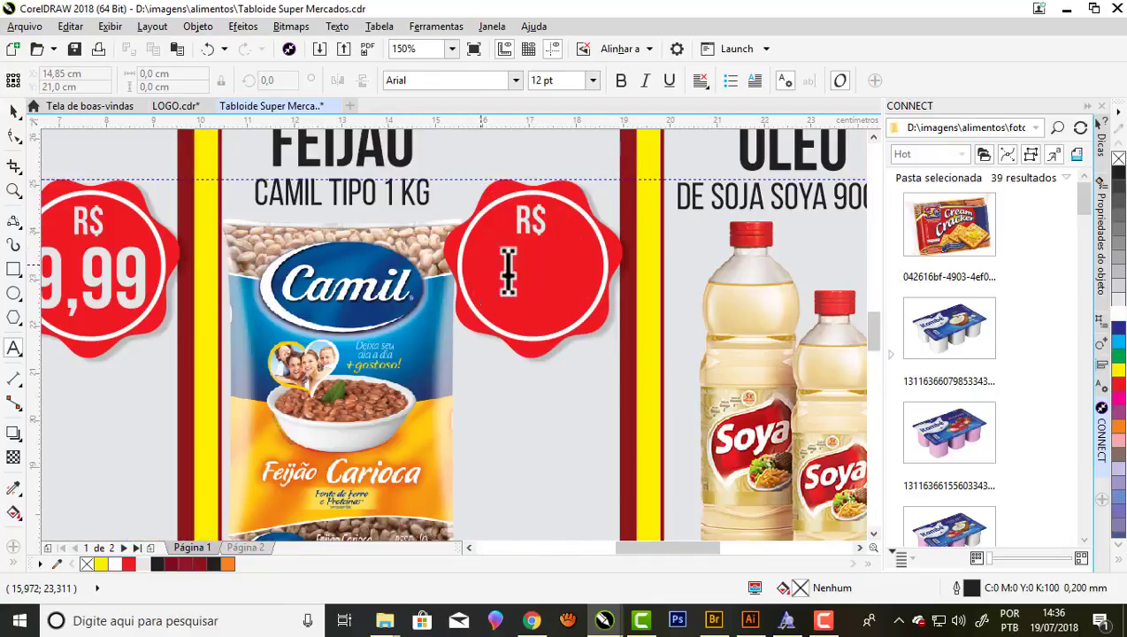
drag(477, 265, 589, 276)
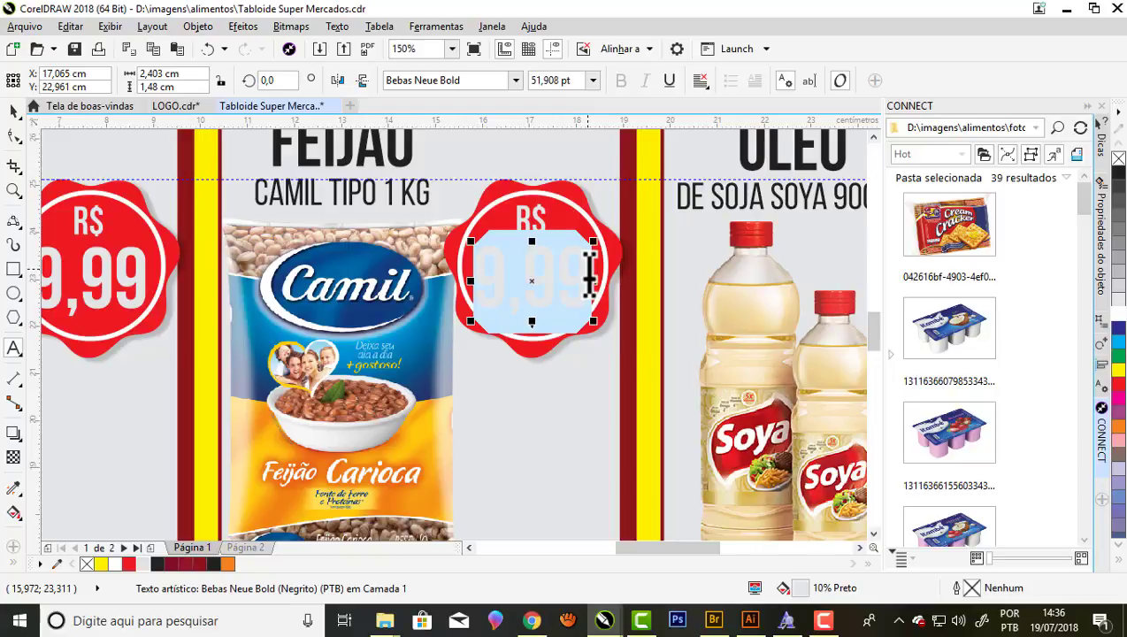
text(2,)
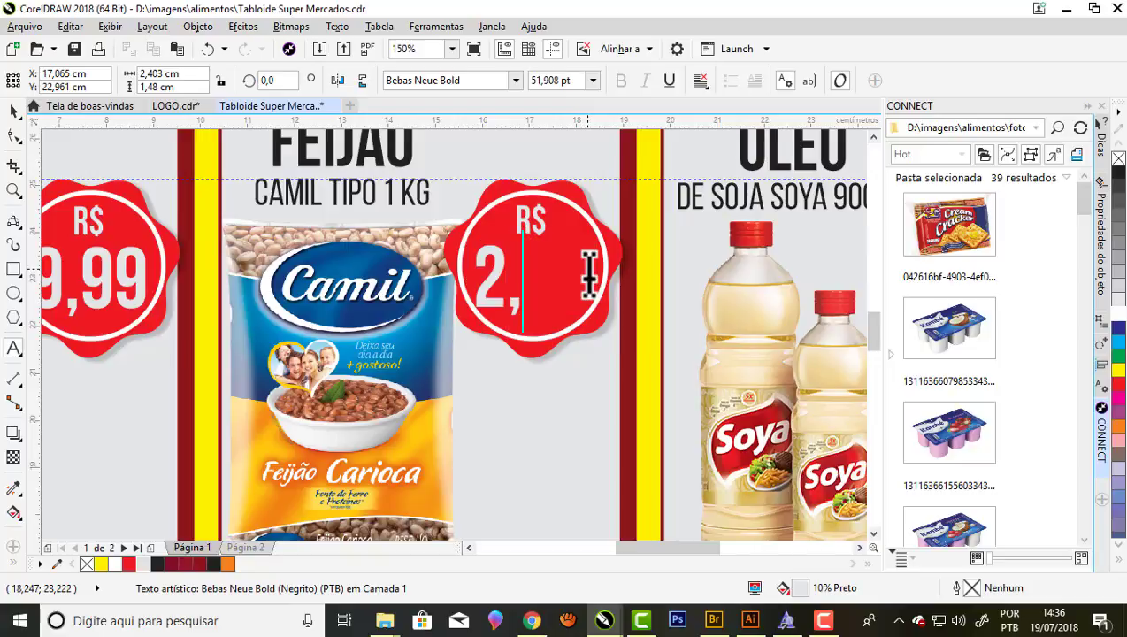
text(29)
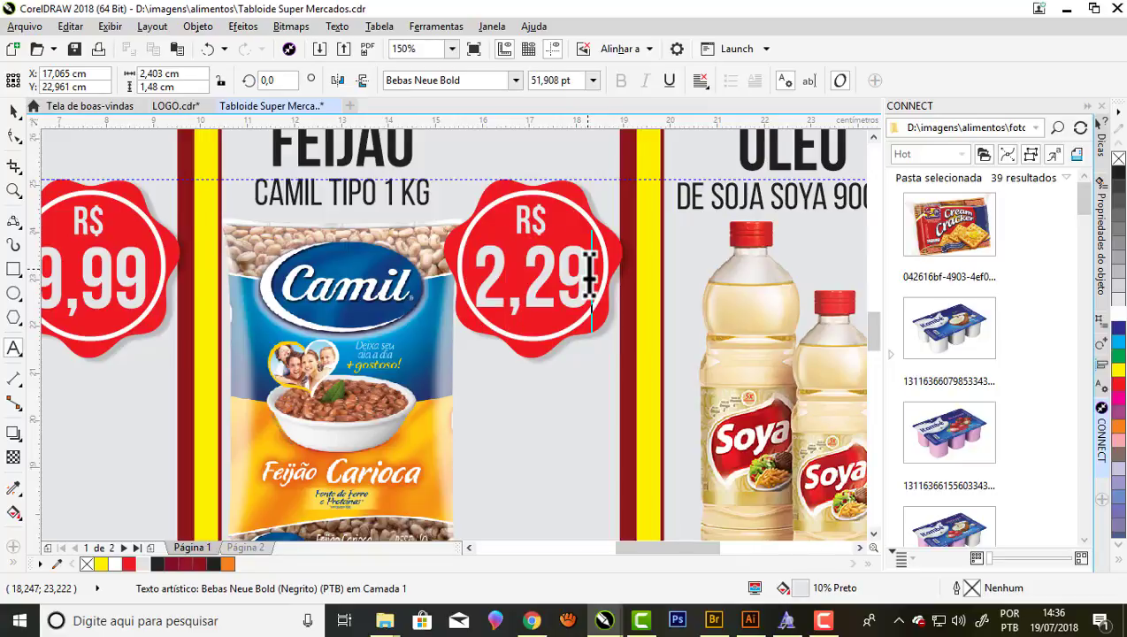
click(14, 112)
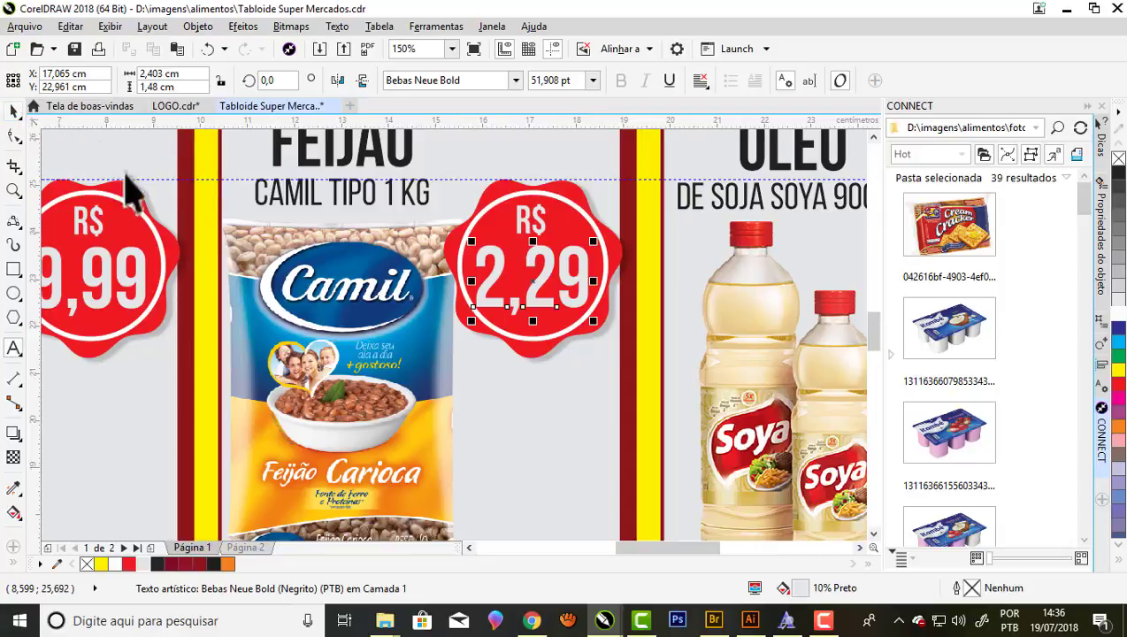
scroll(338, 305, down, 3)
scroll(465, 305, up, 2)
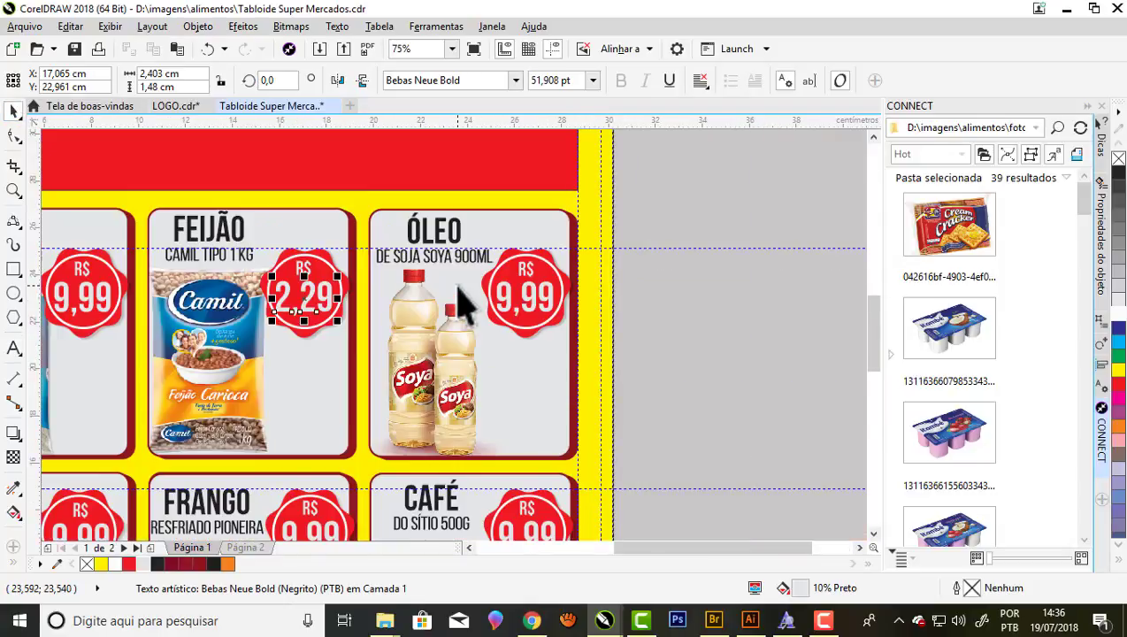
Pan across the page and pick the Text tool for the red band under the header.
scroll(460, 306, down, 2)
scroll(442, 319, down, 2)
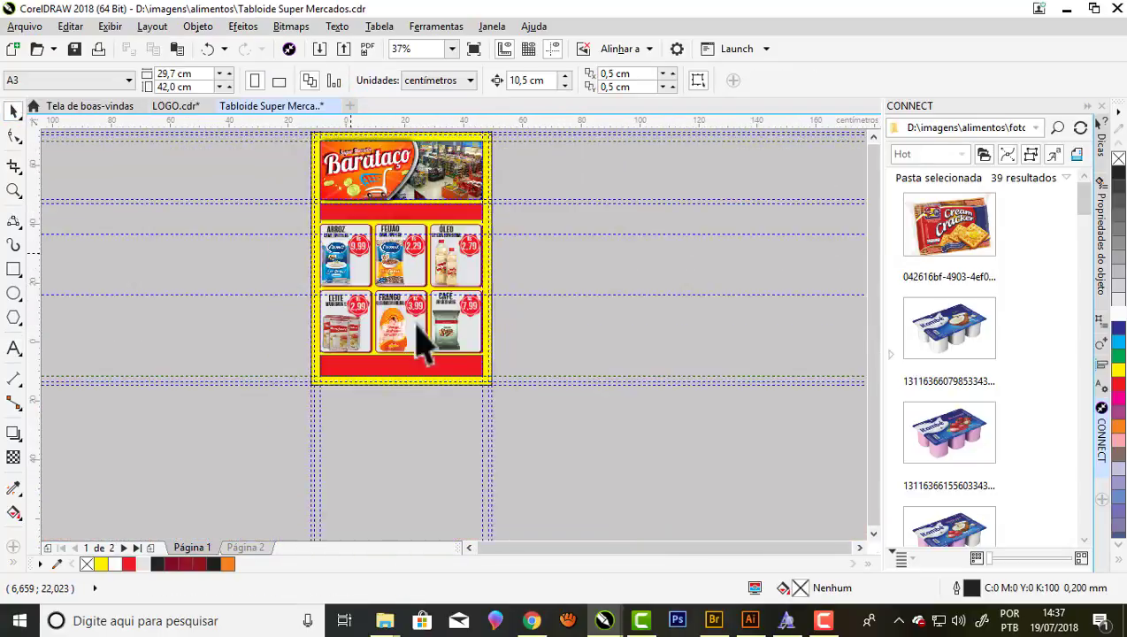
scroll(398, 291, down, 2)
scroll(364, 233, up, 3)
scroll(383, 251, down, 2)
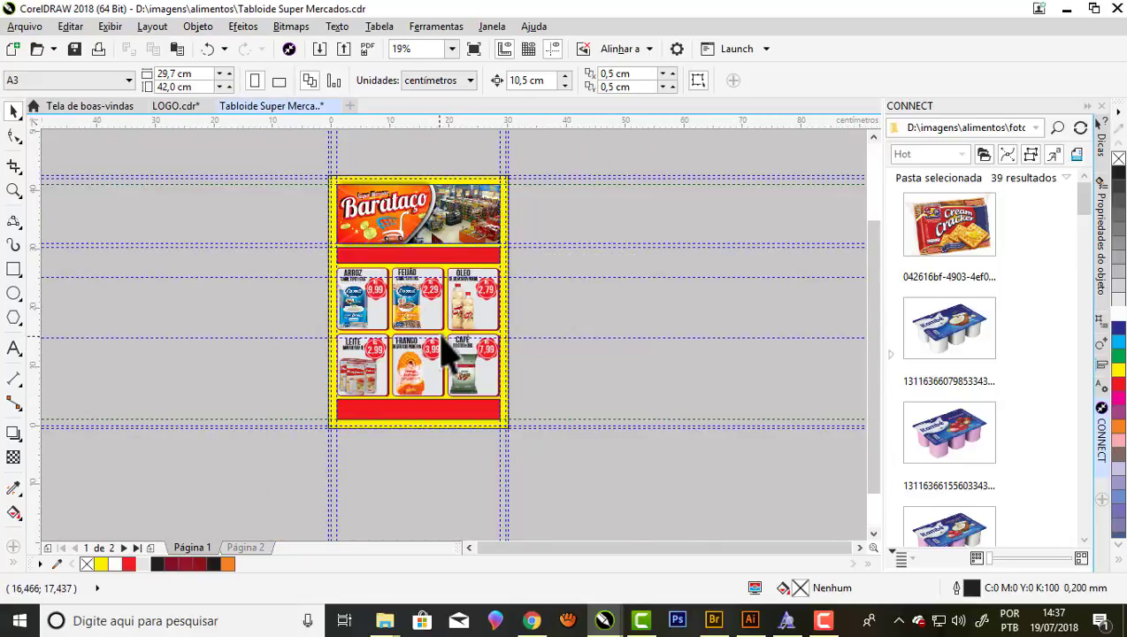
scroll(442, 349, up, 4)
scroll(423, 433, up, 2)
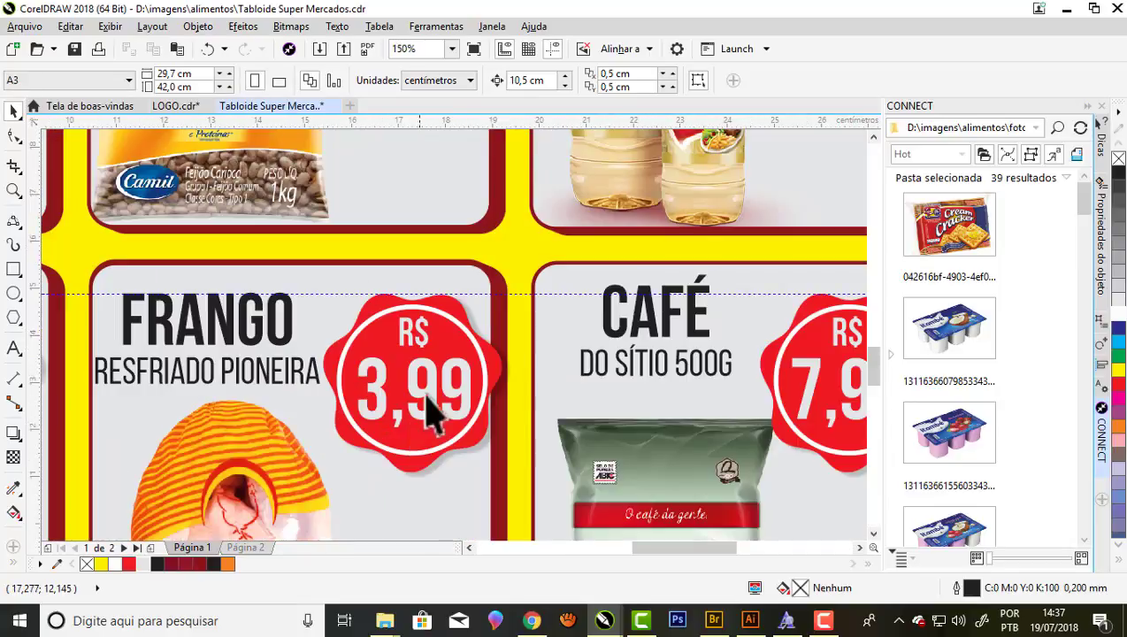
scroll(641, 358, down, 2)
scroll(528, 325, down, 1)
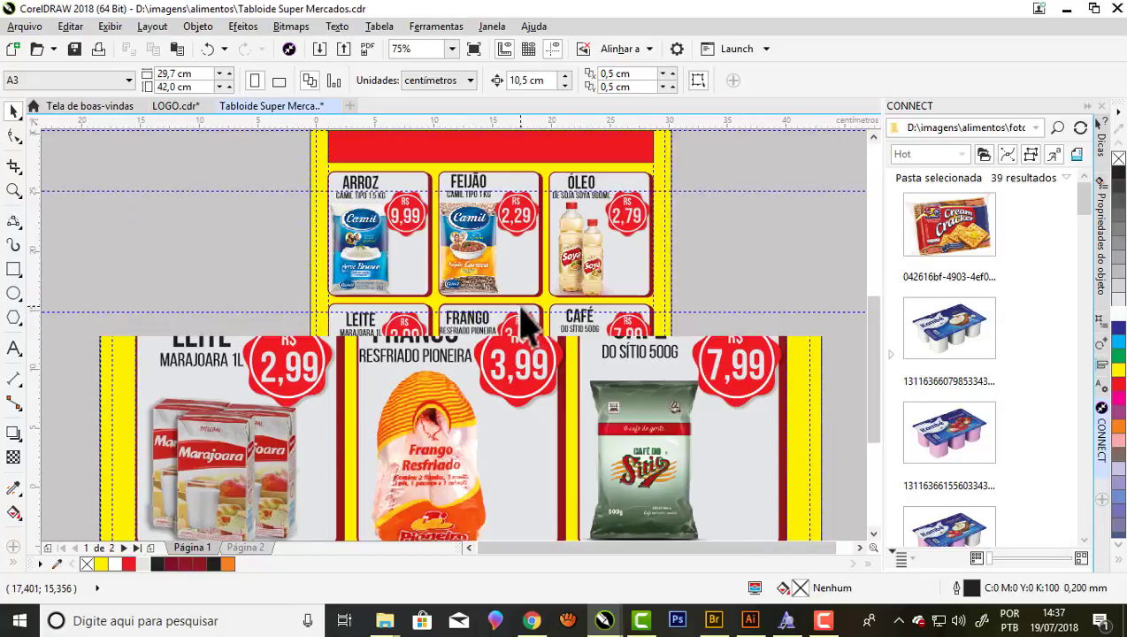
scroll(501, 395, down, 1)
scroll(523, 319, down, 2)
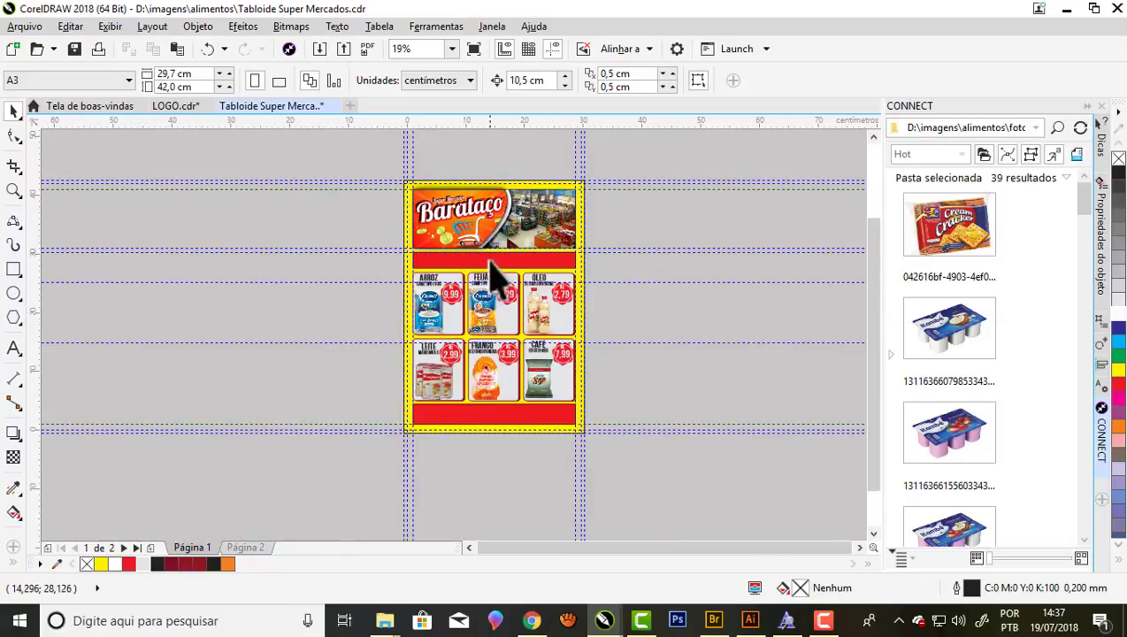
scroll(490, 261, up, 2)
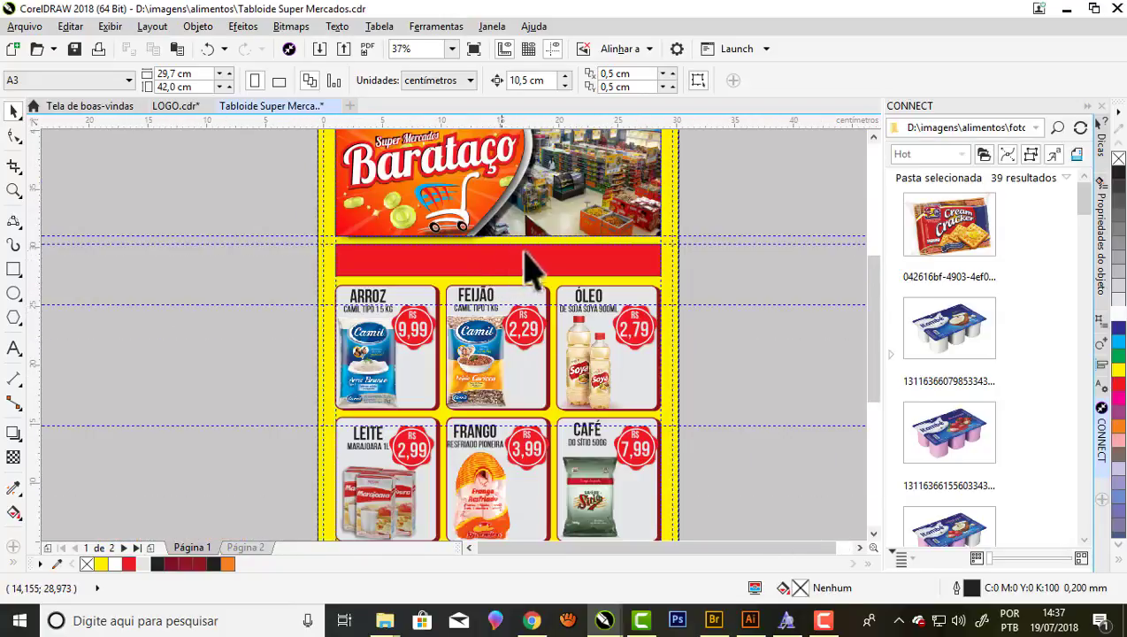
click(14, 347)
scroll(503, 174, down, 2)
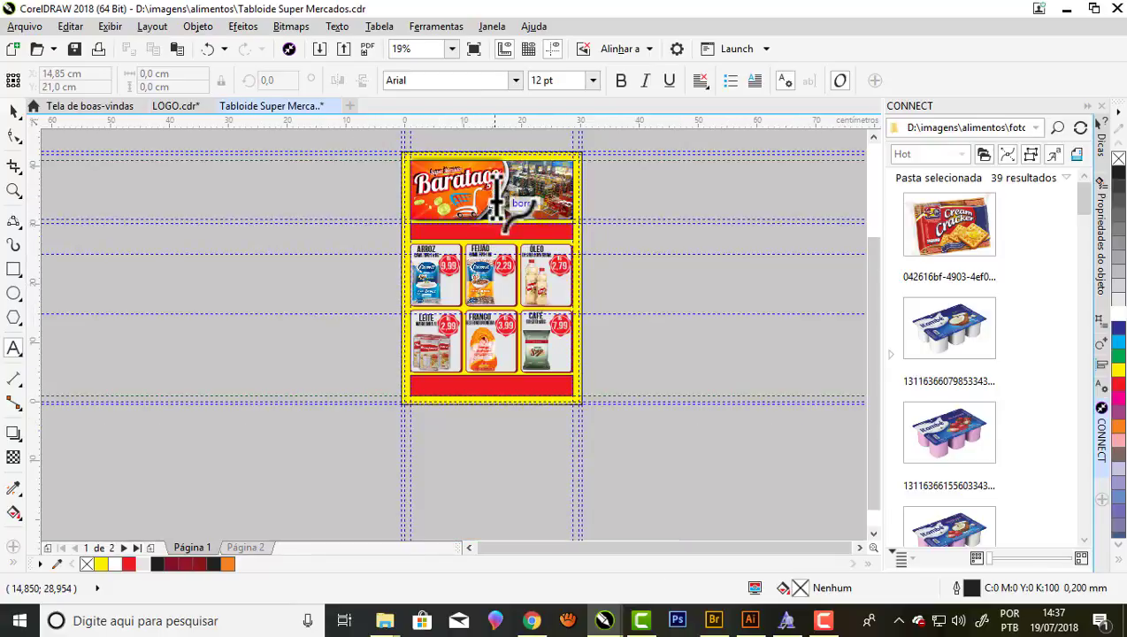
scroll(499, 173, up, 4)
scroll(425, 256, down, 2)
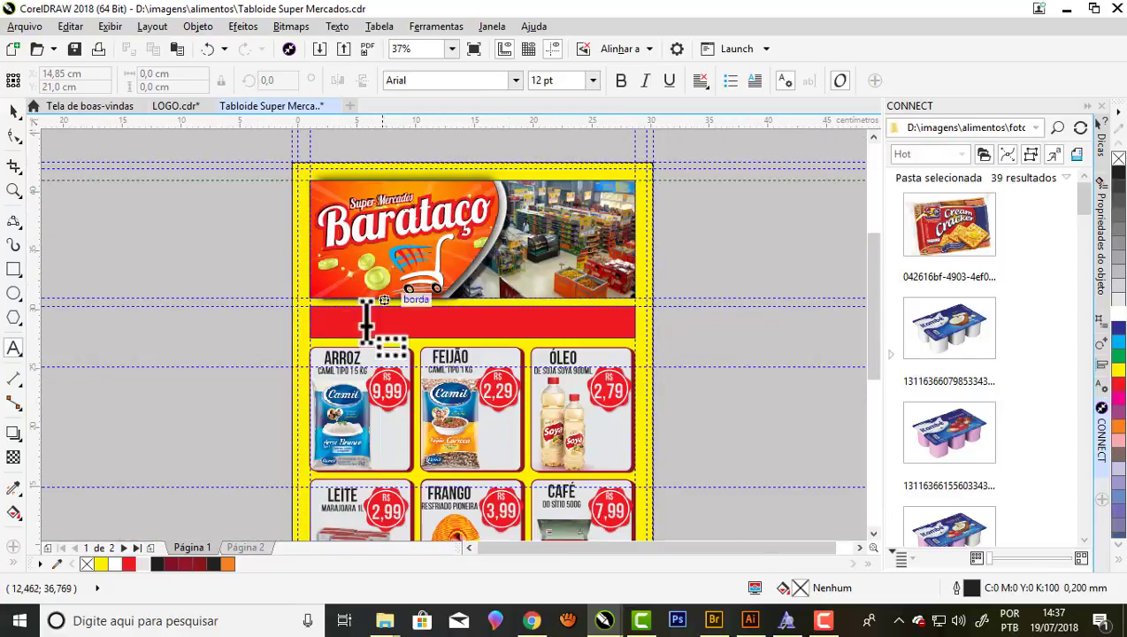
scroll(332, 329, up, 2)
Enter 'ORFERTAS ESPECIAIS DIA DOS PAIS' on the red band and set it in Guevara.
click(317, 317)
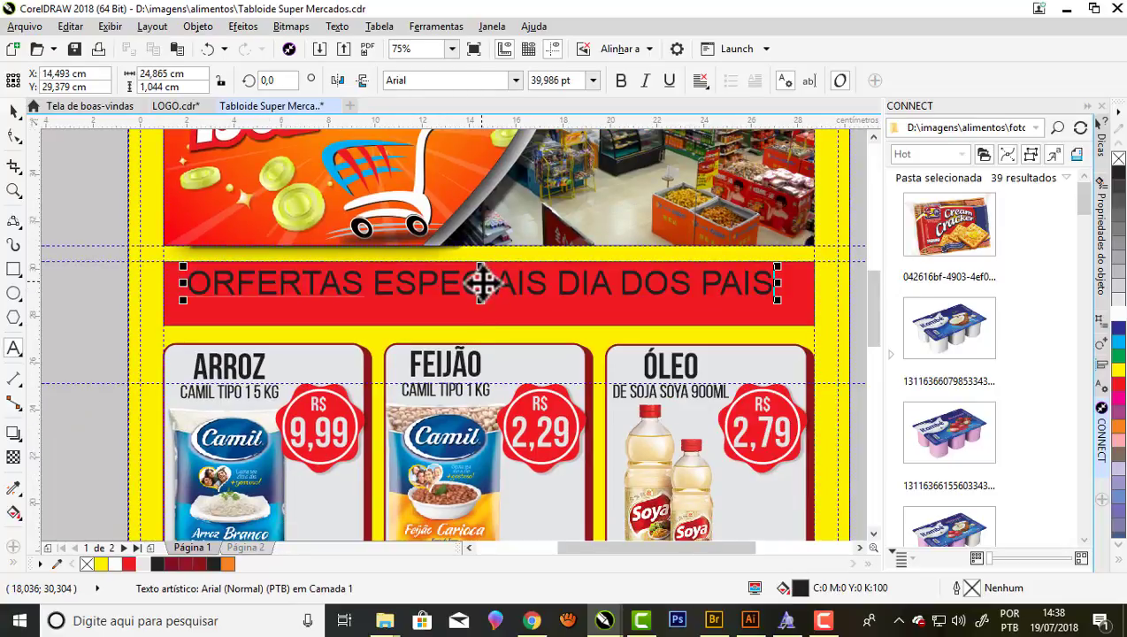
drag(480, 283, 496, 298)
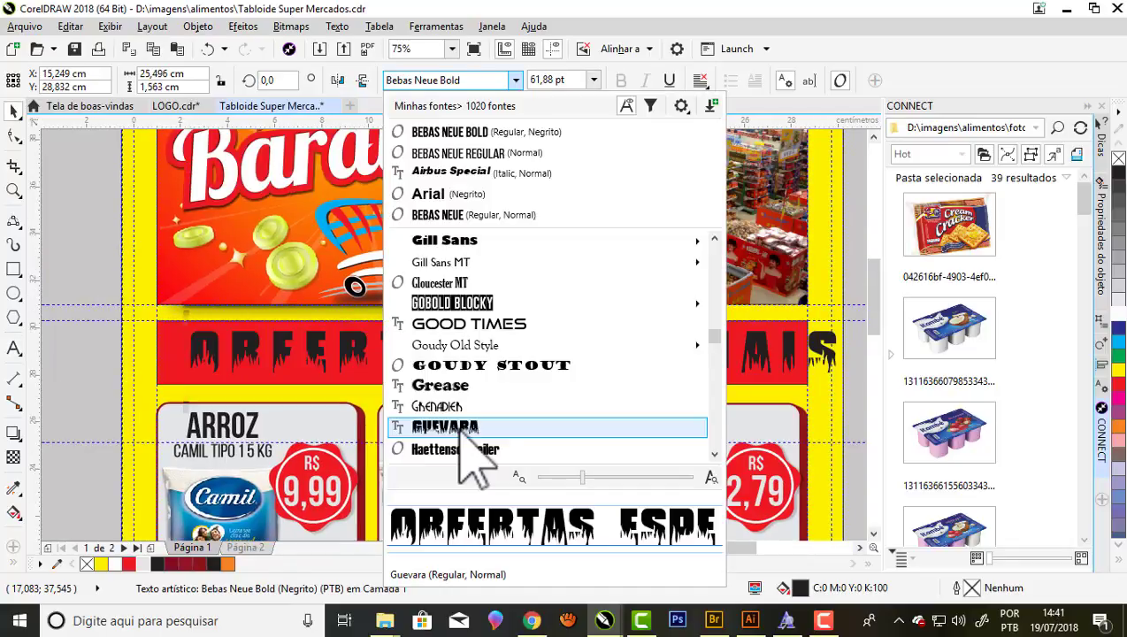
click(459, 431)
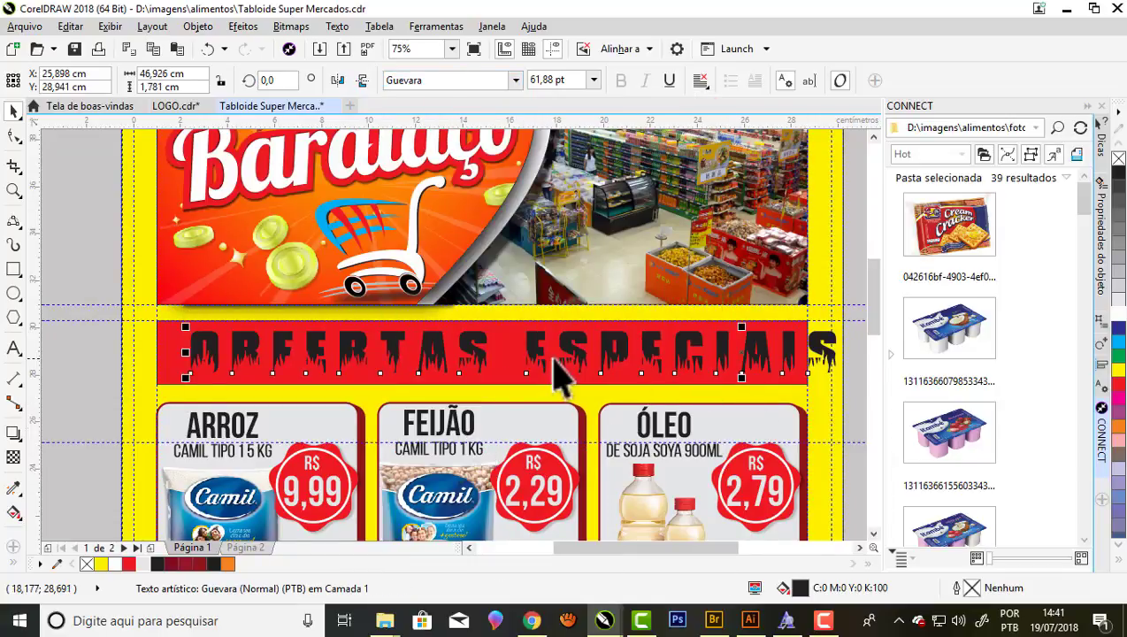
scroll(555, 370, down, 1)
scroll(663, 357, down, 1)
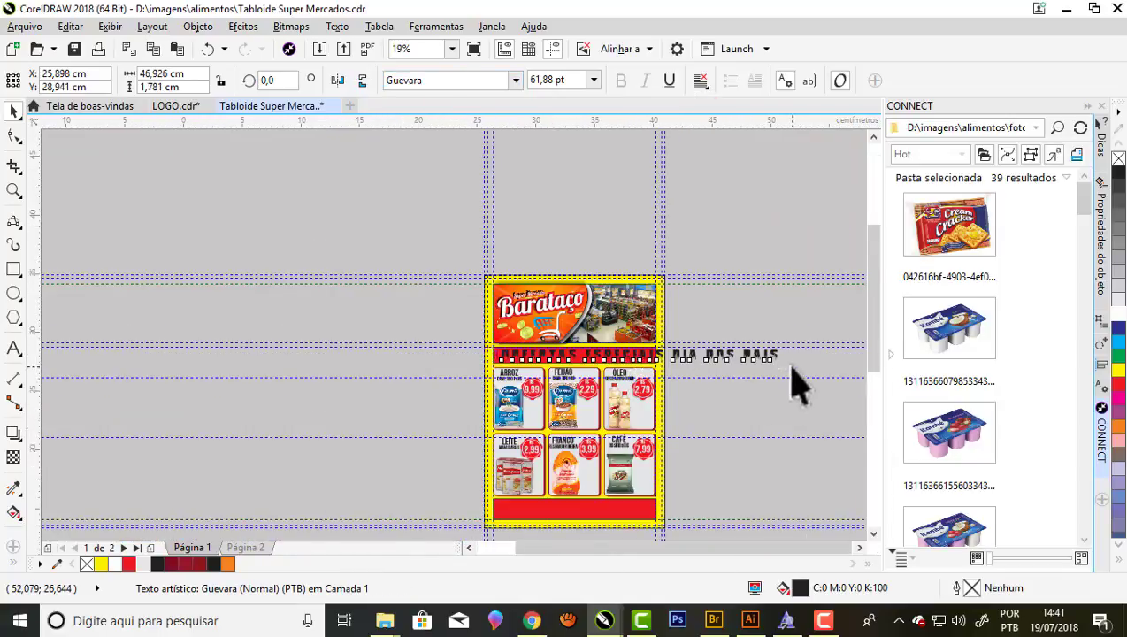
scroll(787, 371, up, 1)
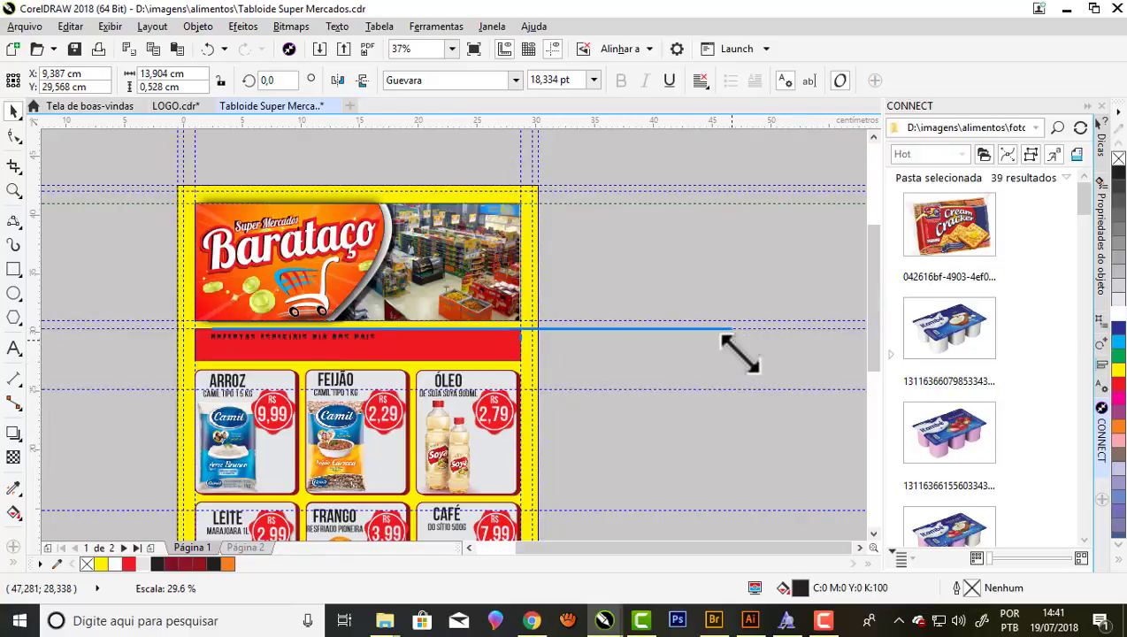
Resize and shift the title so it spans the red band.
mouse_move(767, 346)
mouse_down()
mouse_move(380, 355)
mouse_move(666, 327)
mouse_up()
scroll(387, 363, up, 1)
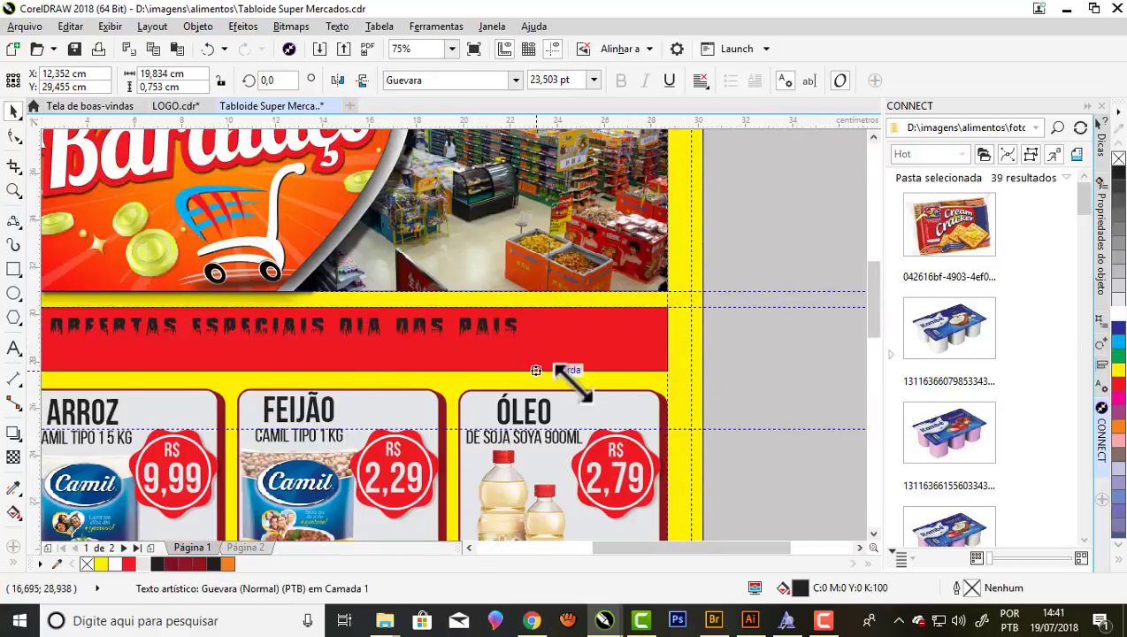
scroll(538, 305, down, 1)
scroll(297, 297, up, 1)
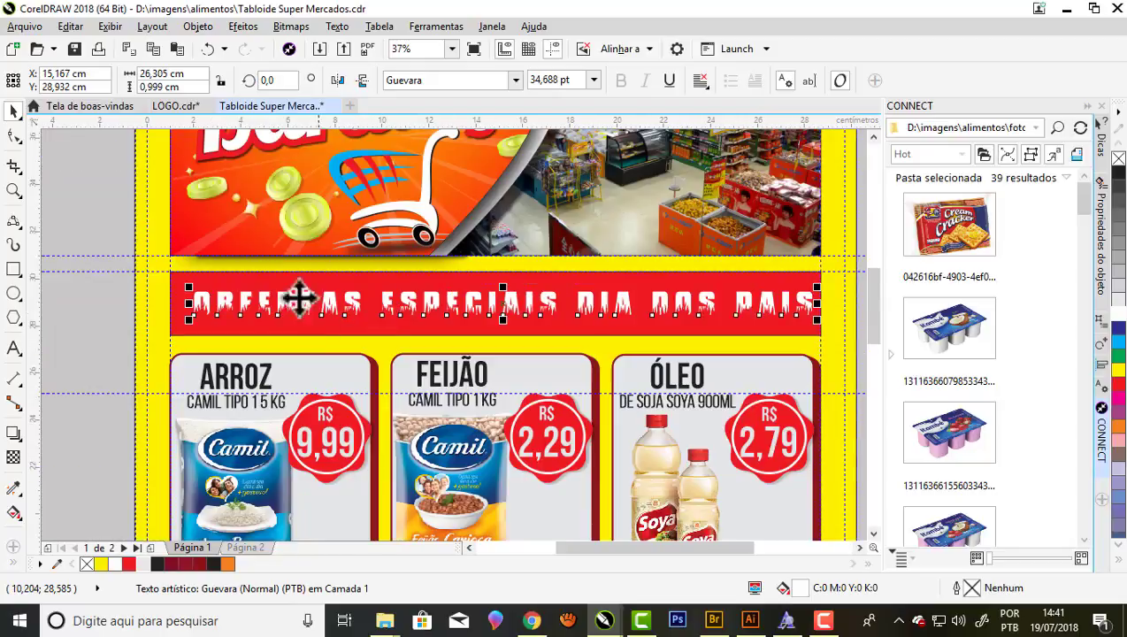
scroll(223, 308, up, 1)
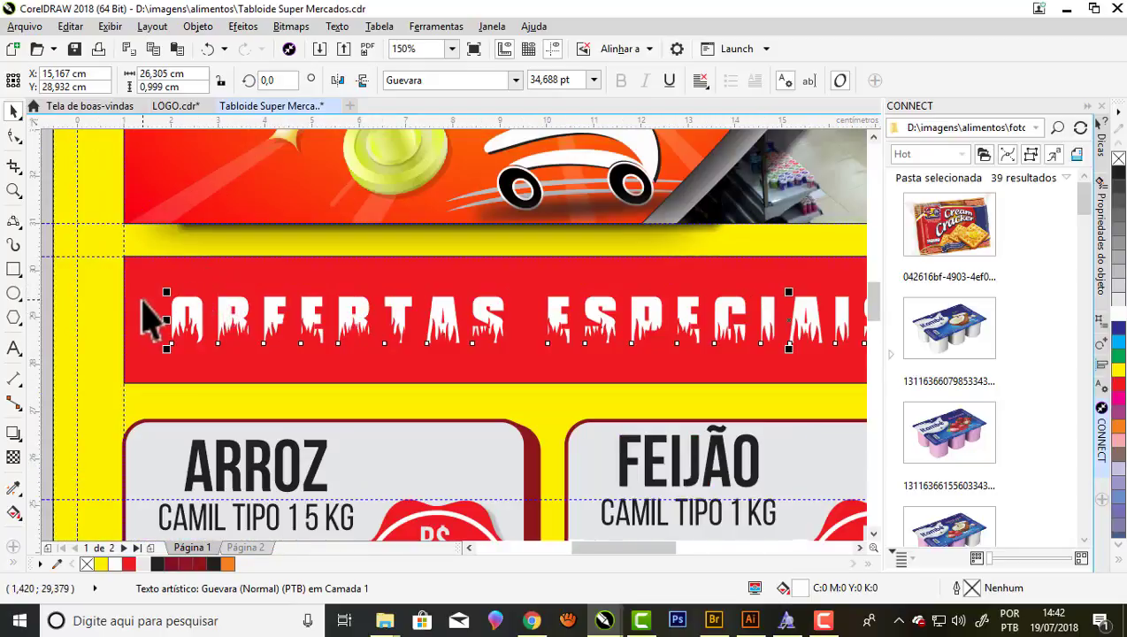
drag(168, 294, 227, 296)
click(234, 272)
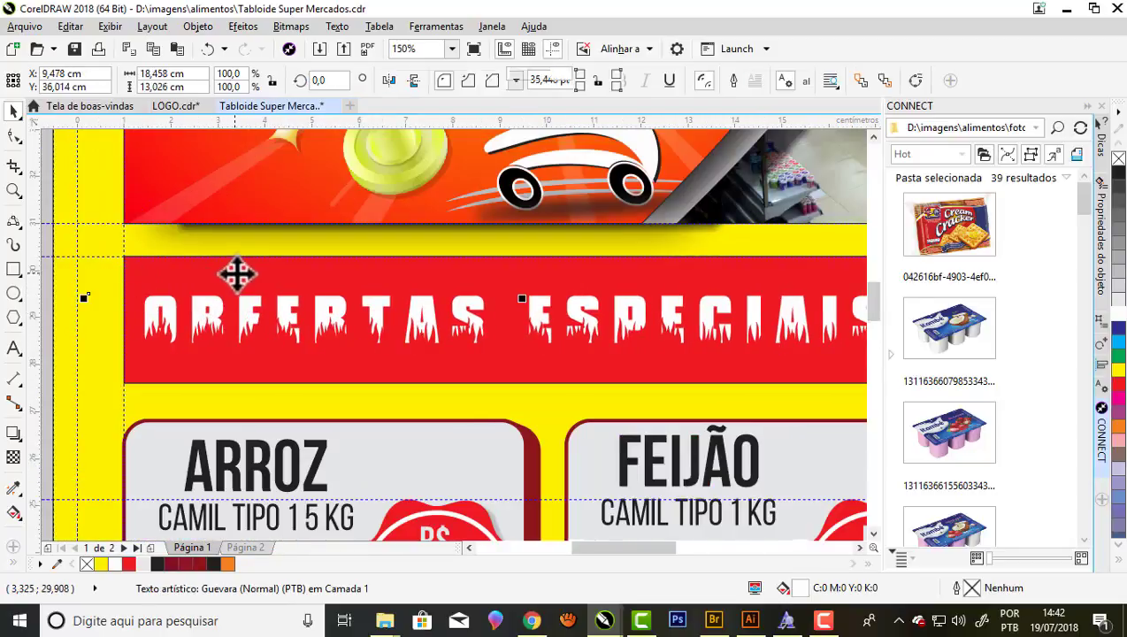
scroll(251, 273, down, 1)
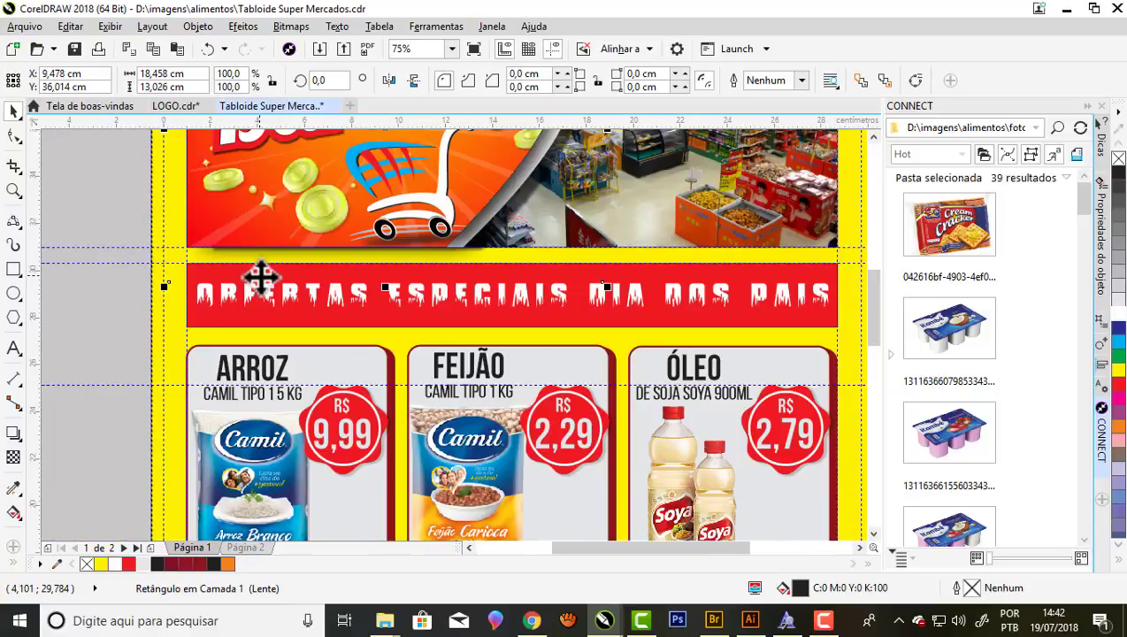
scroll(284, 296, down, 1)
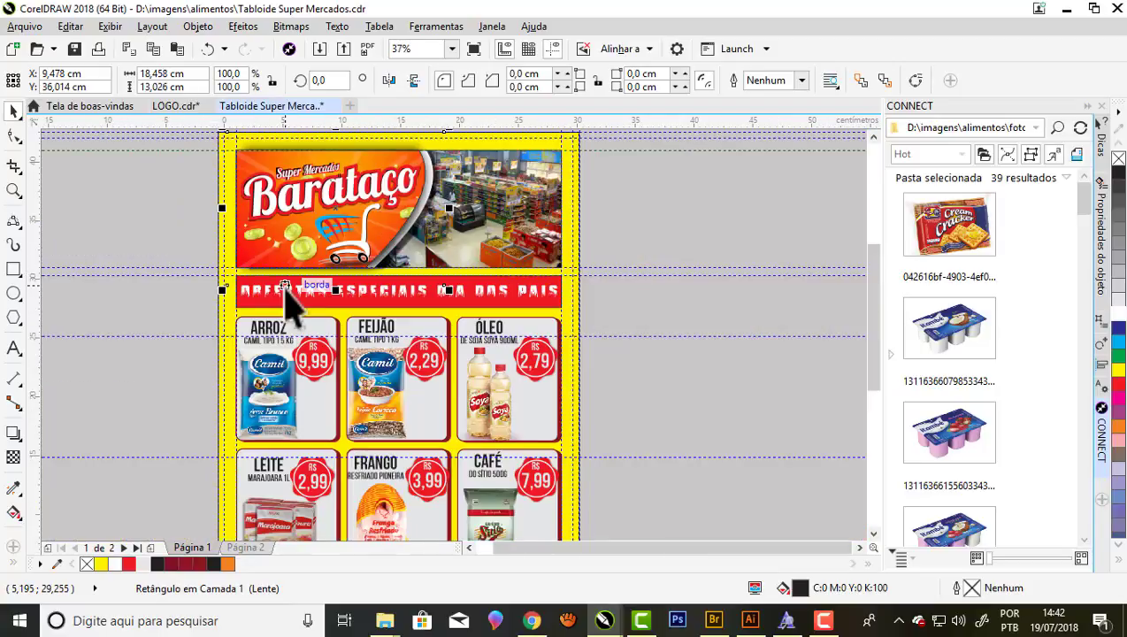
Apply a linear gradient to the red title band, with yellow at the top.
click(15, 514)
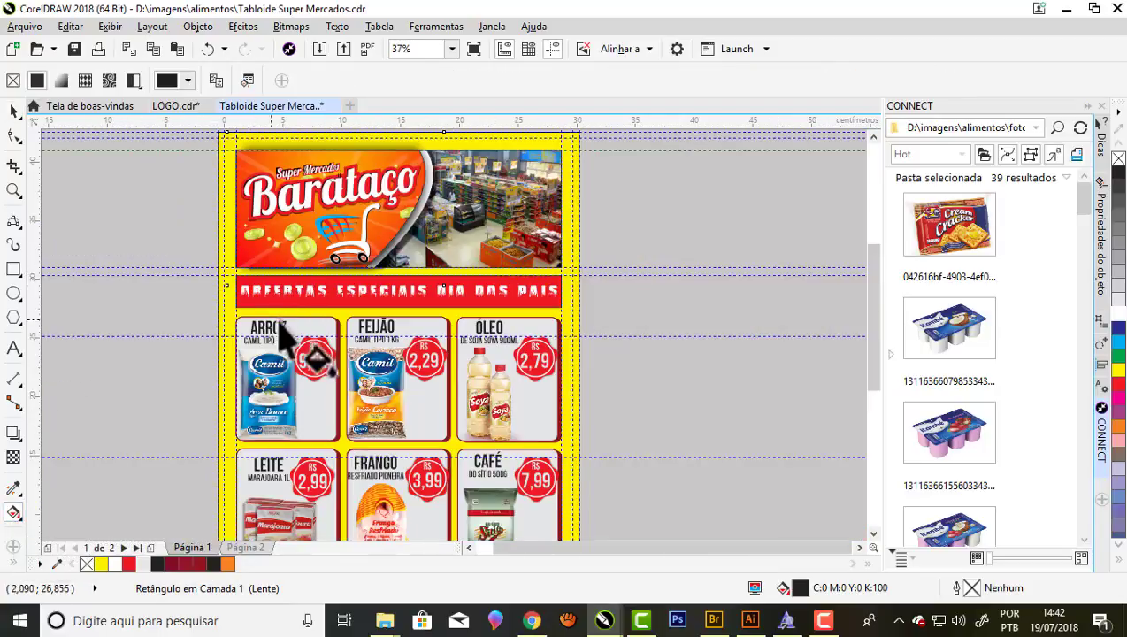
scroll(274, 292, up, 1)
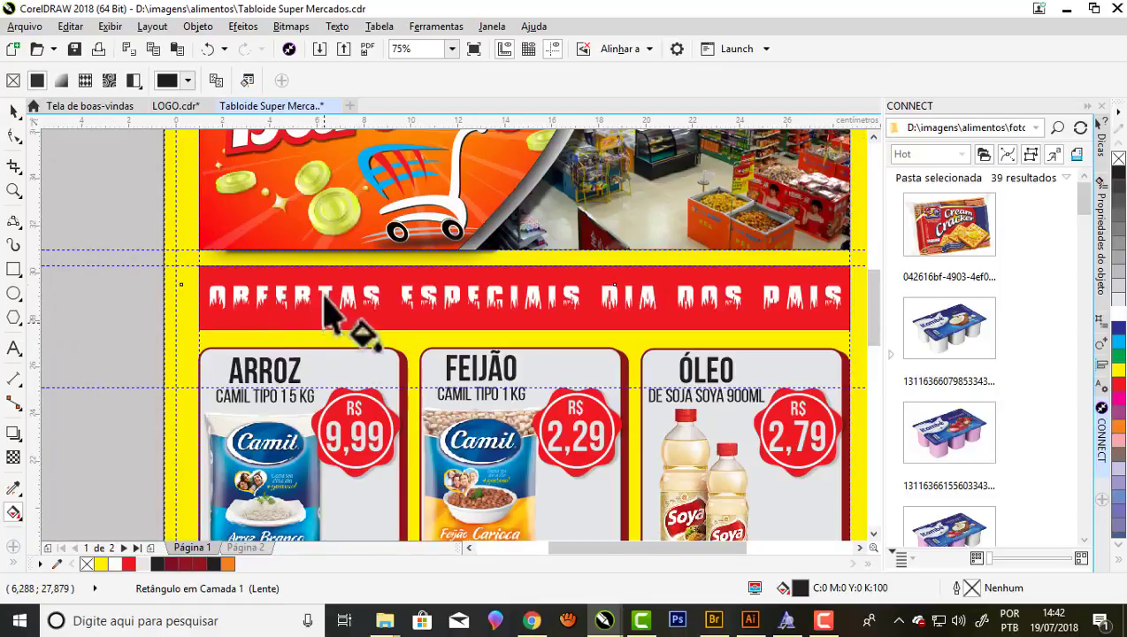
click(321, 279)
drag(321, 277, 256, 302)
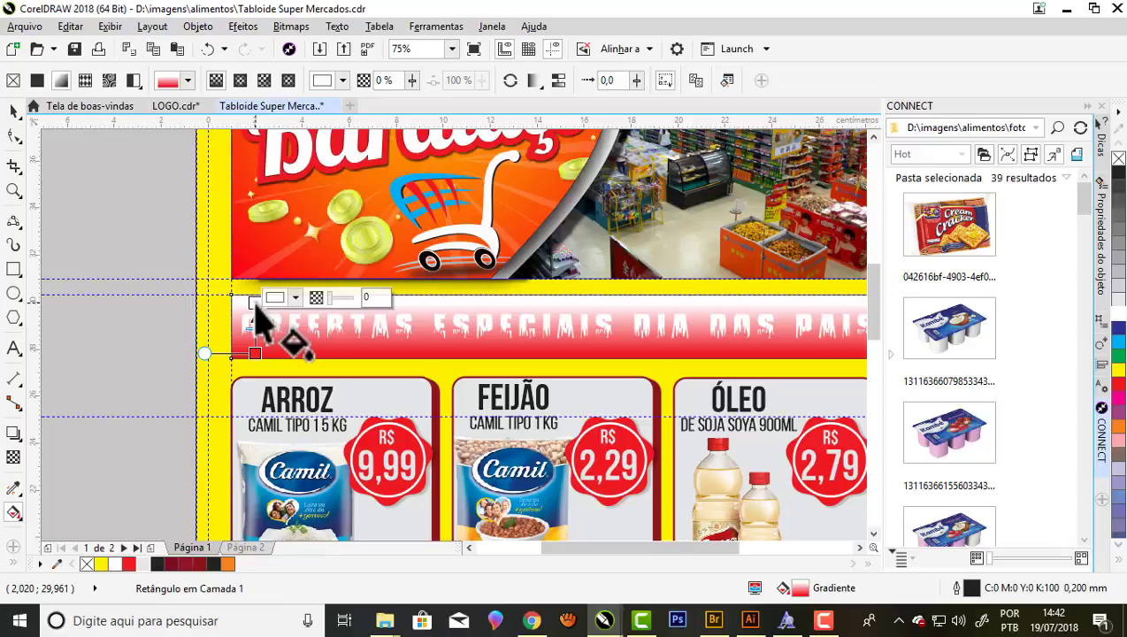
click(100, 564)
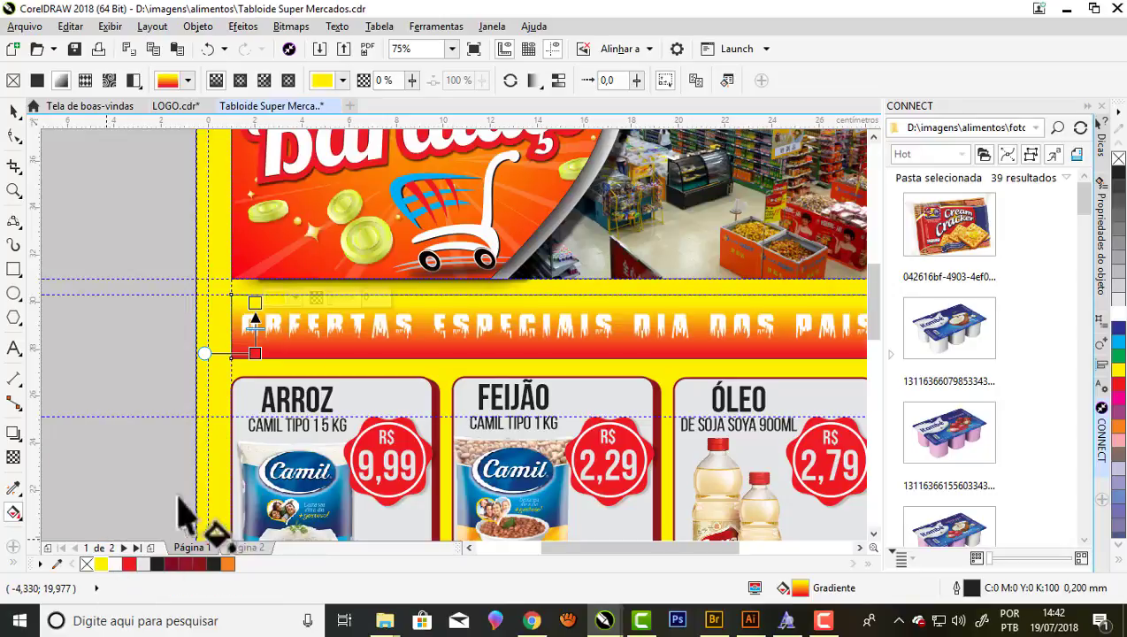
Change the gradient's top node colour to orange (M40 Y100).
click(254, 325)
scroll(255, 324, down, 1)
scroll(252, 319, up, 1)
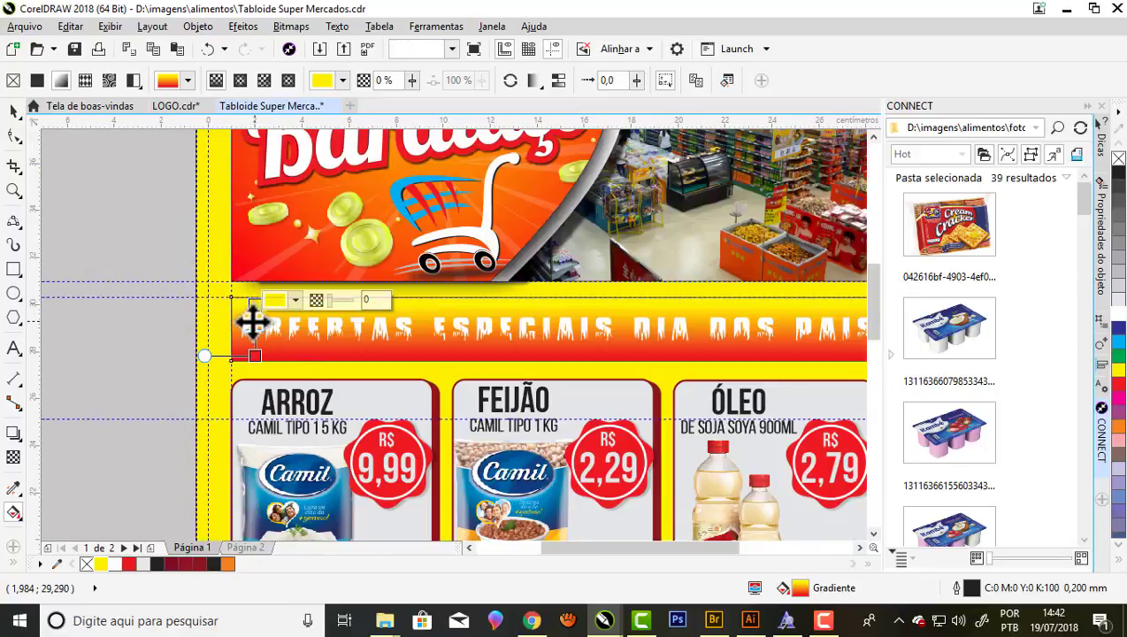
scroll(257, 336, up, 1)
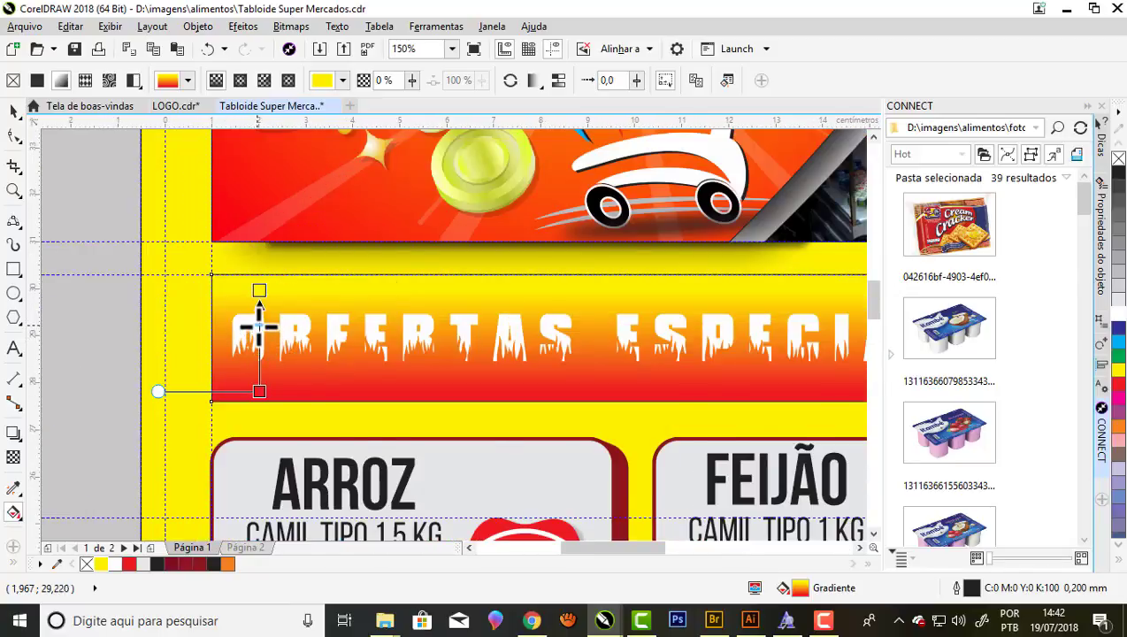
scroll(307, 349, down, 1)
scroll(307, 349, up, 1)
scroll(309, 352, up, 1)
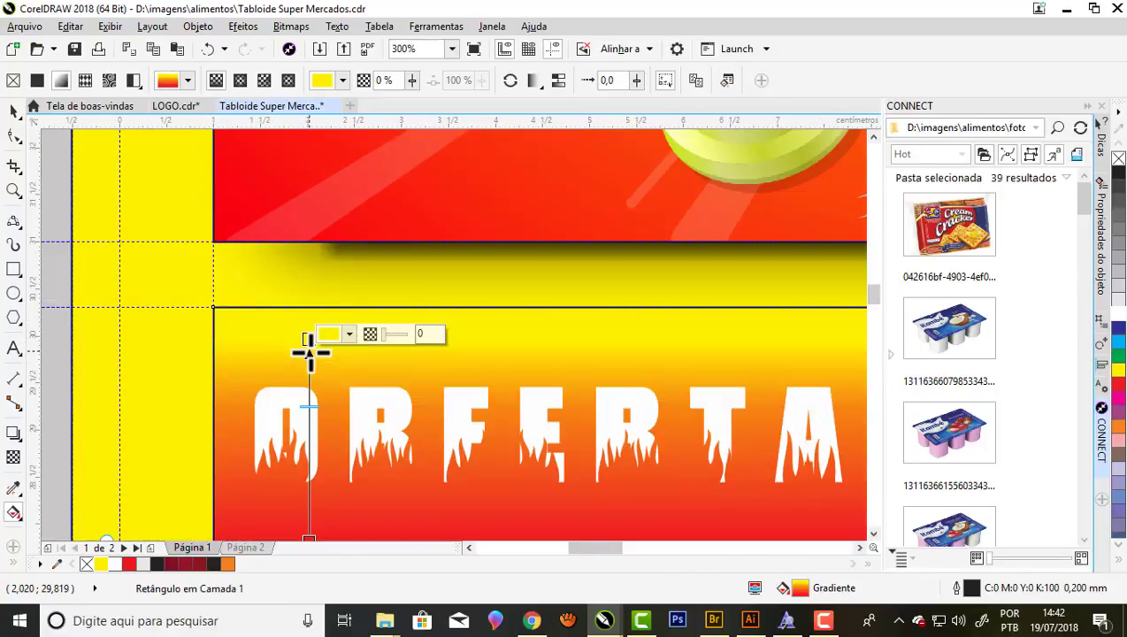
click(349, 335)
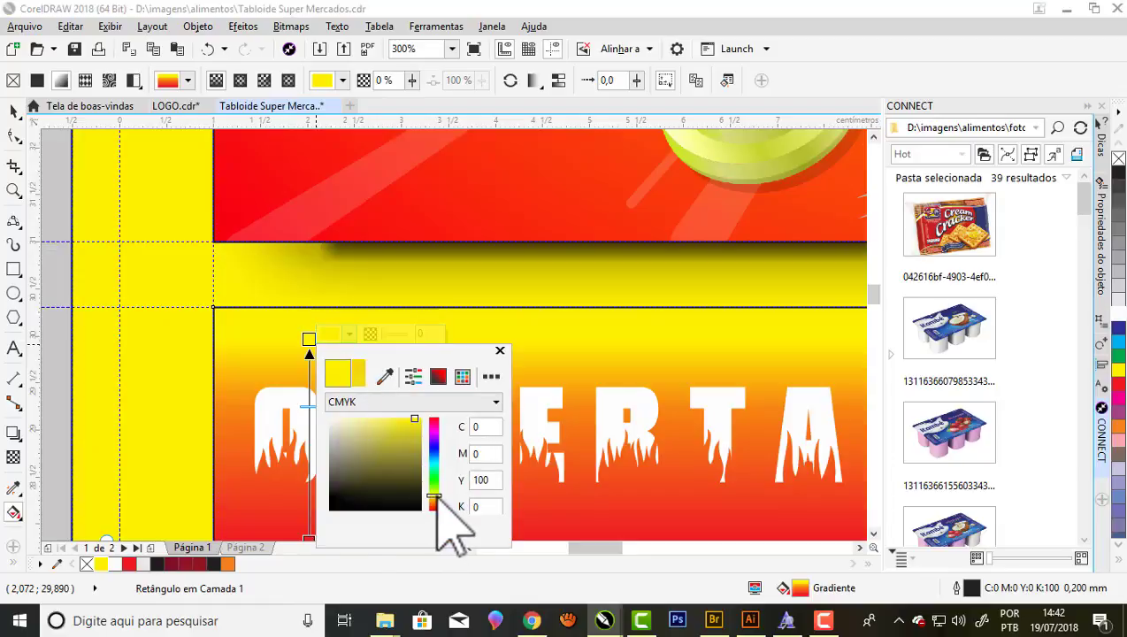
drag(438, 497, 438, 503)
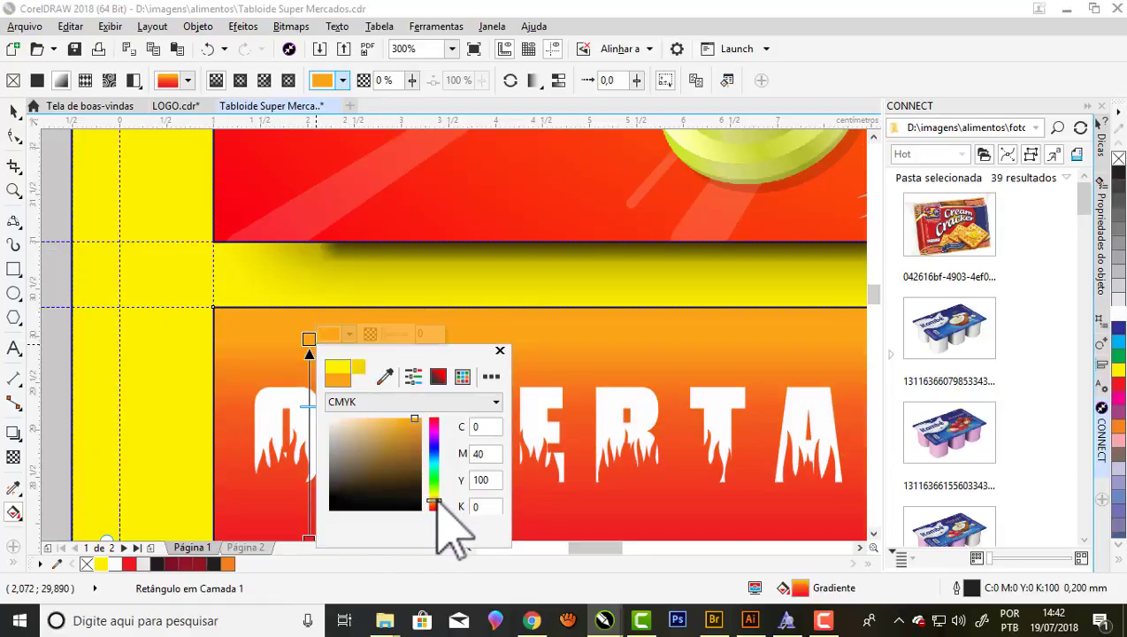
scroll(423, 312, down, 2)
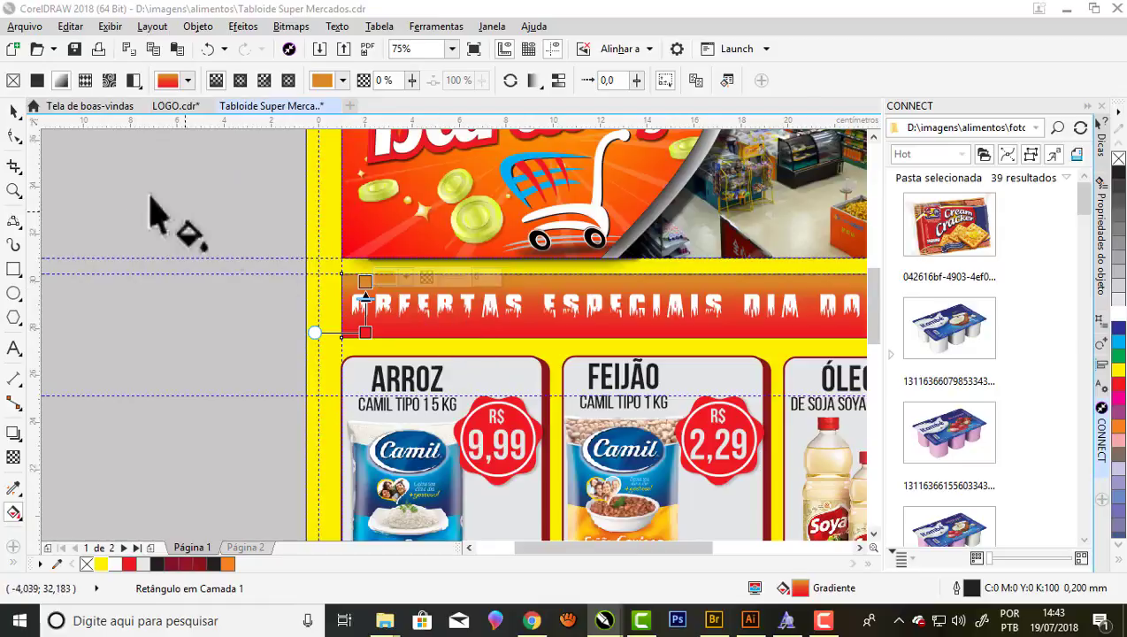
click(13, 111)
scroll(439, 276, down, 1)
Fill the yellow bottom band with red from the palette swatch.
scroll(439, 276, up, 1)
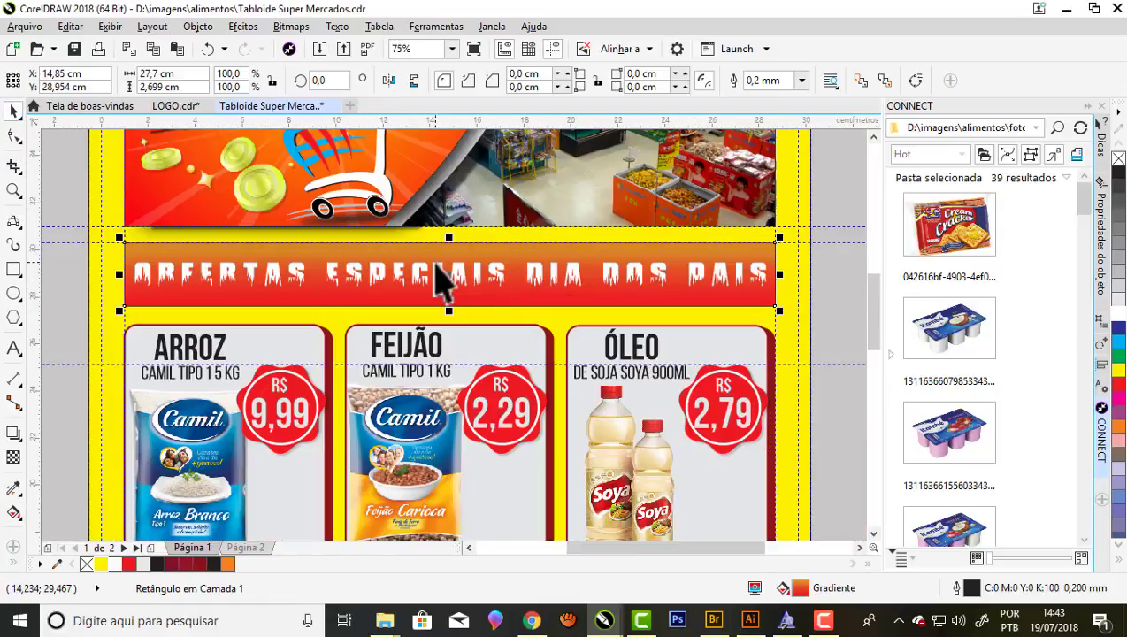
scroll(442, 301, down, 1)
key(Escape)
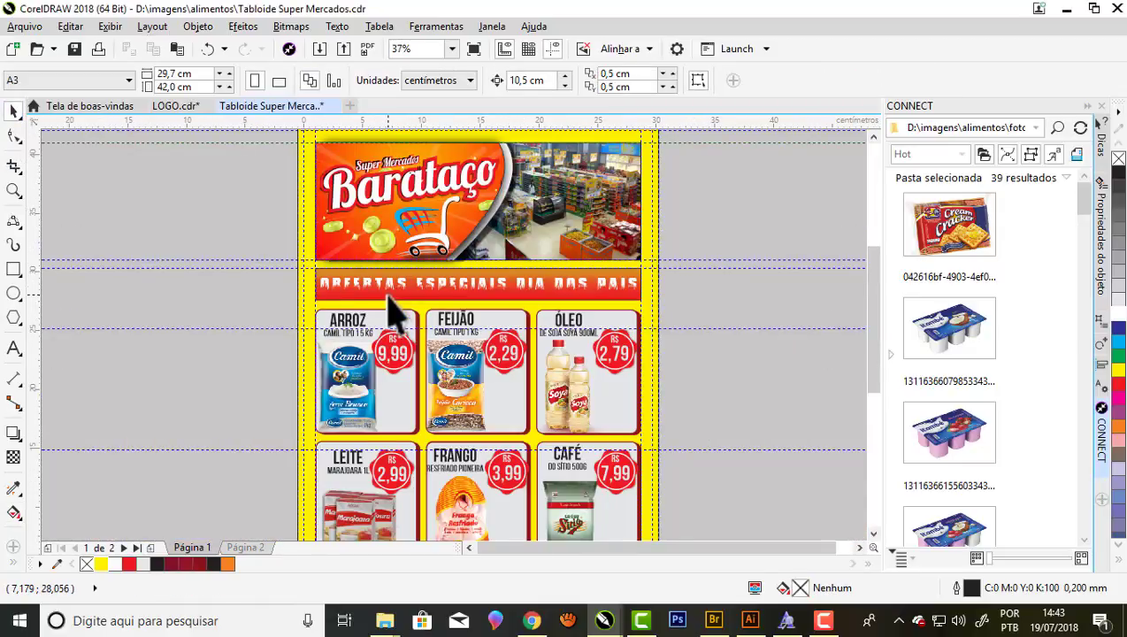
scroll(392, 312, up, 1)
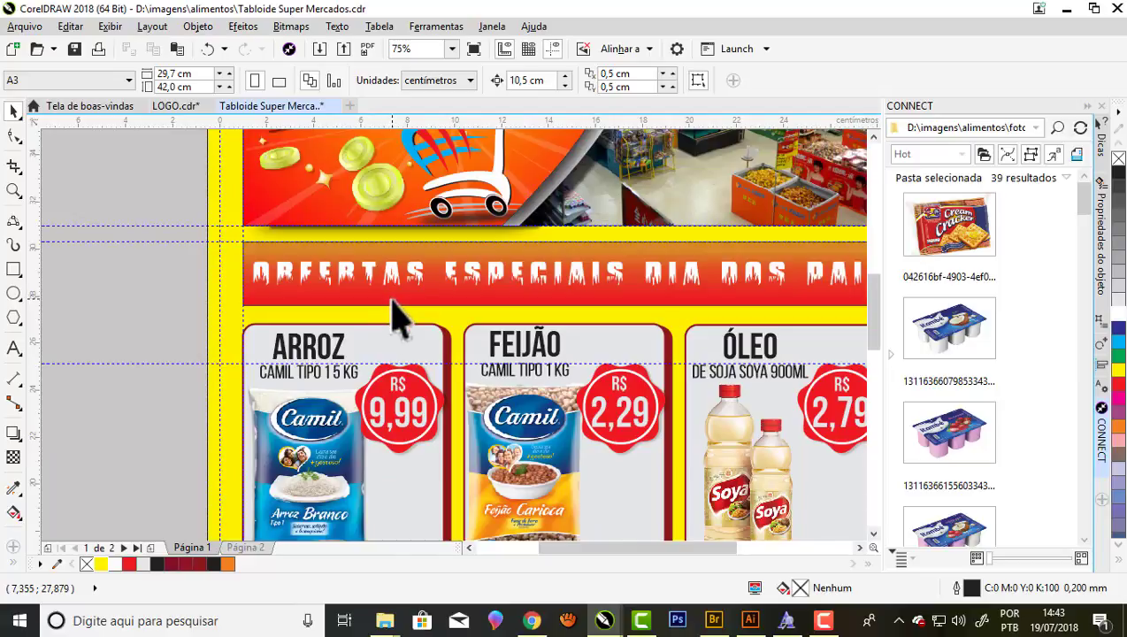
click(391, 299)
scroll(390, 292, down, 1)
scroll(398, 314, down, 1)
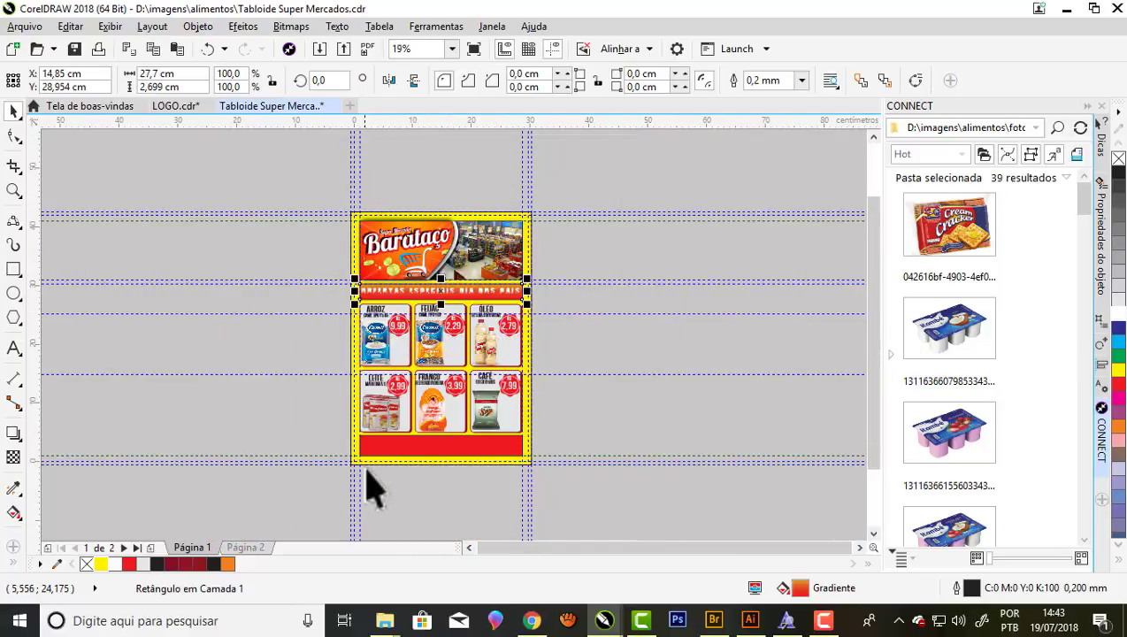
scroll(368, 467, up, 1)
scroll(423, 469, up, 1)
drag(799, 588, 539, 478)
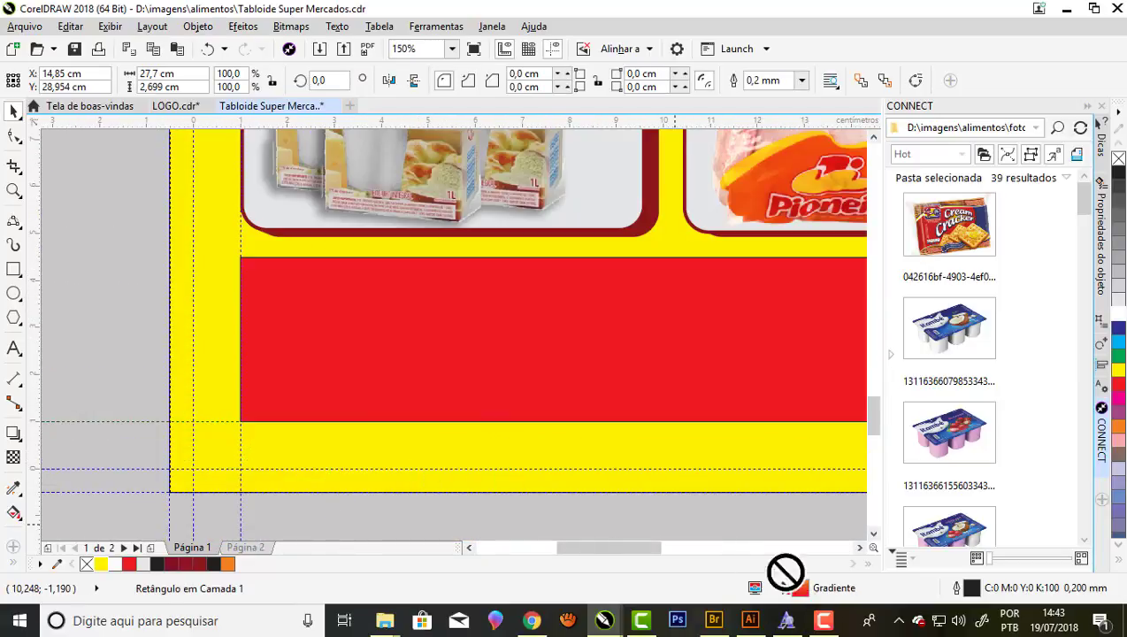
scroll(506, 468, down, 1)
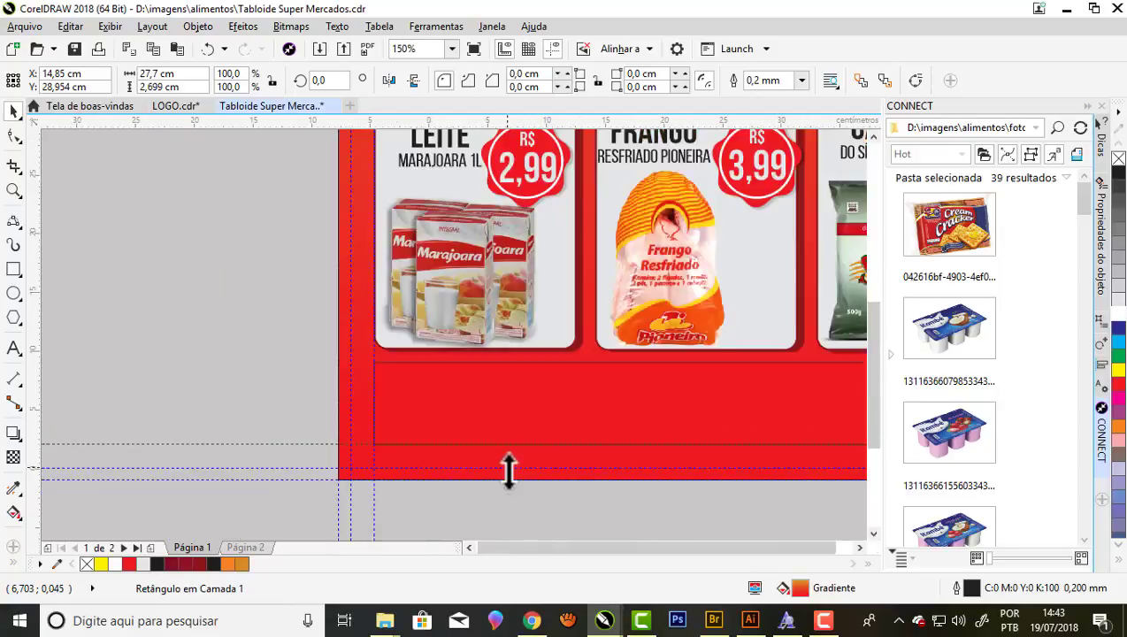
scroll(509, 472, down, 2)
scroll(639, 433, up, 1)
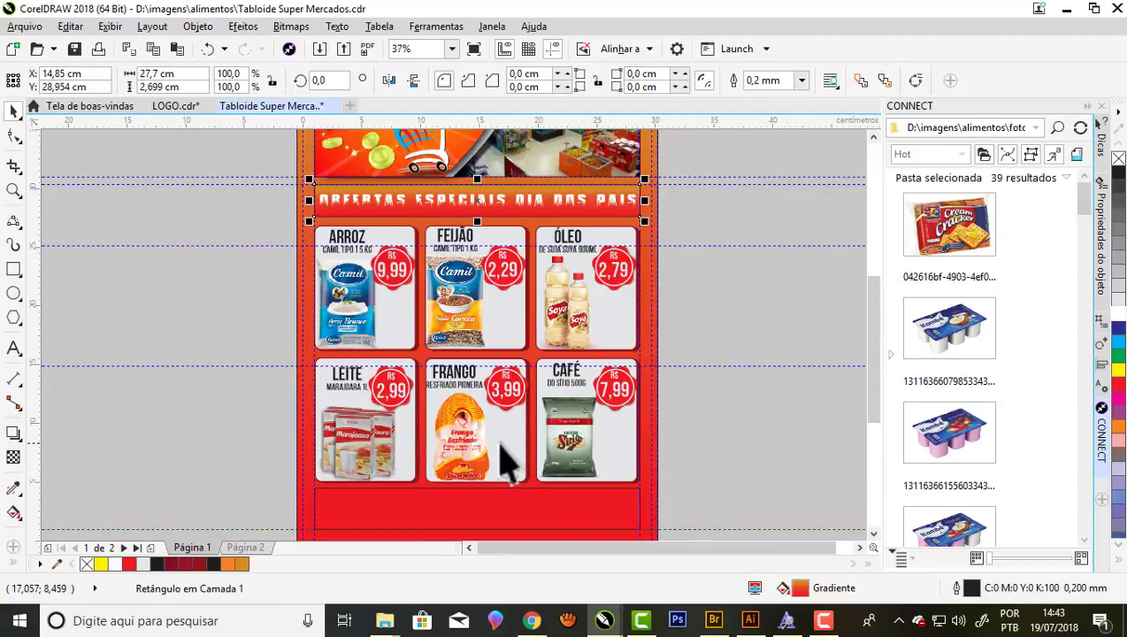
scroll(496, 467, down, 1)
Give the page background a linear gradient from yellow at the top to red at the bottom.
key(g)
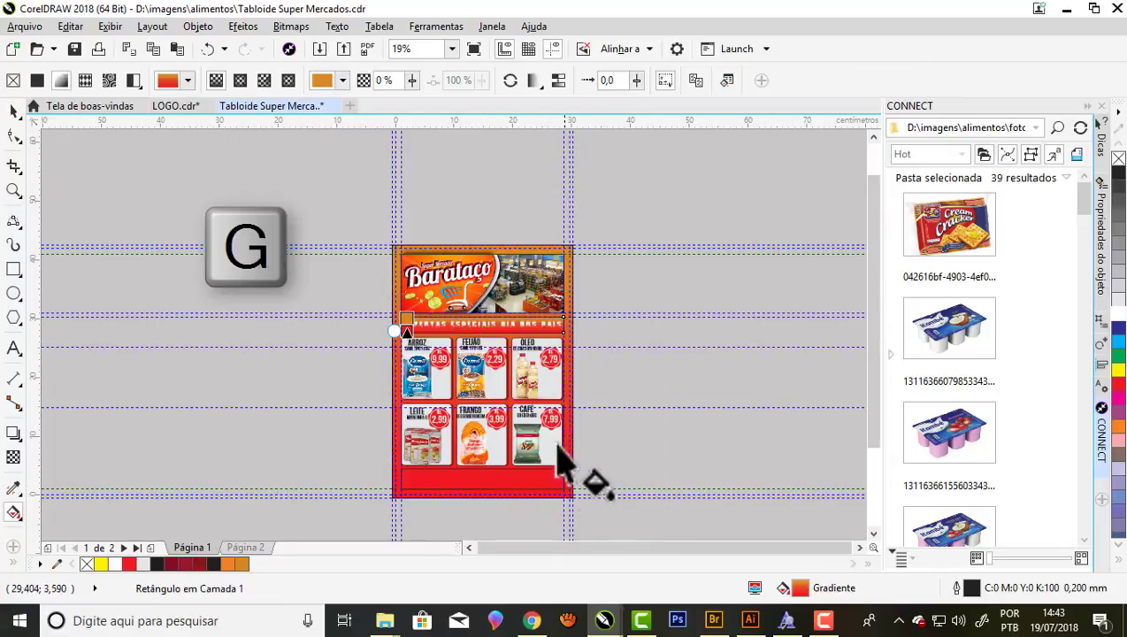
scroll(467, 435, up, 2)
scroll(371, 478, up, 1)
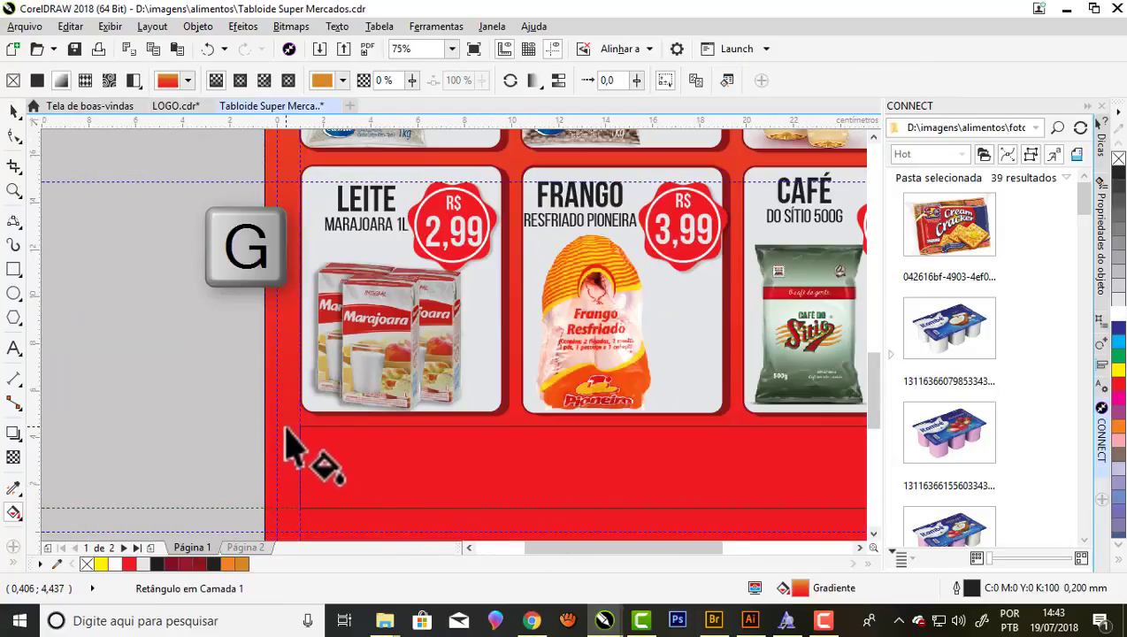
scroll(296, 456, down, 3)
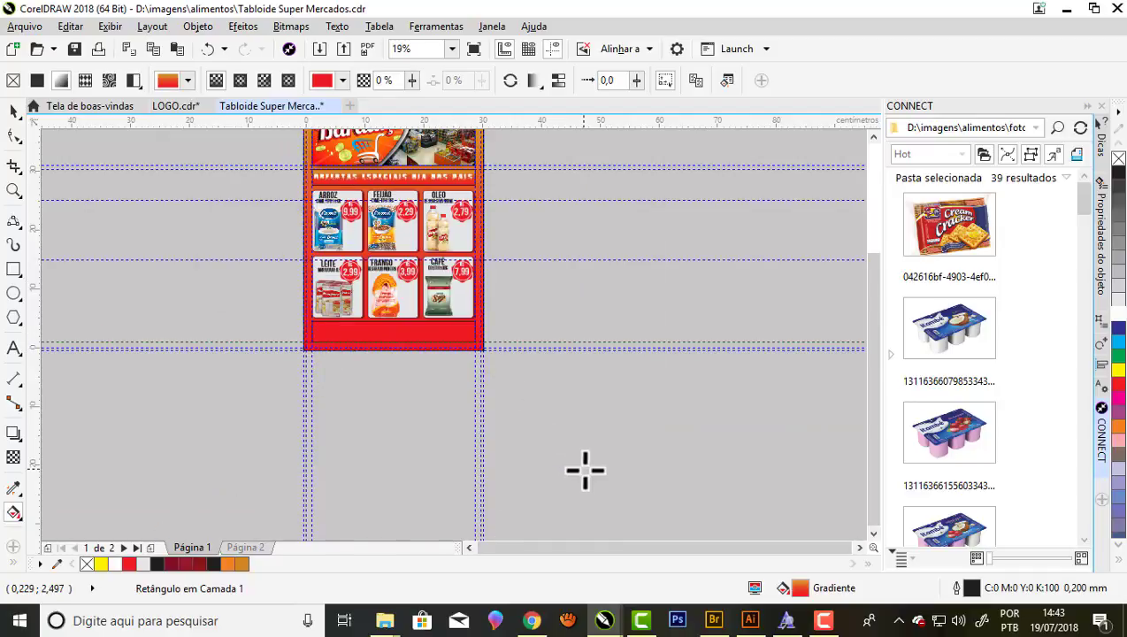
drag(309, 335, 578, 456)
scroll(516, 448, down, 1)
scroll(421, 294, up, 1)
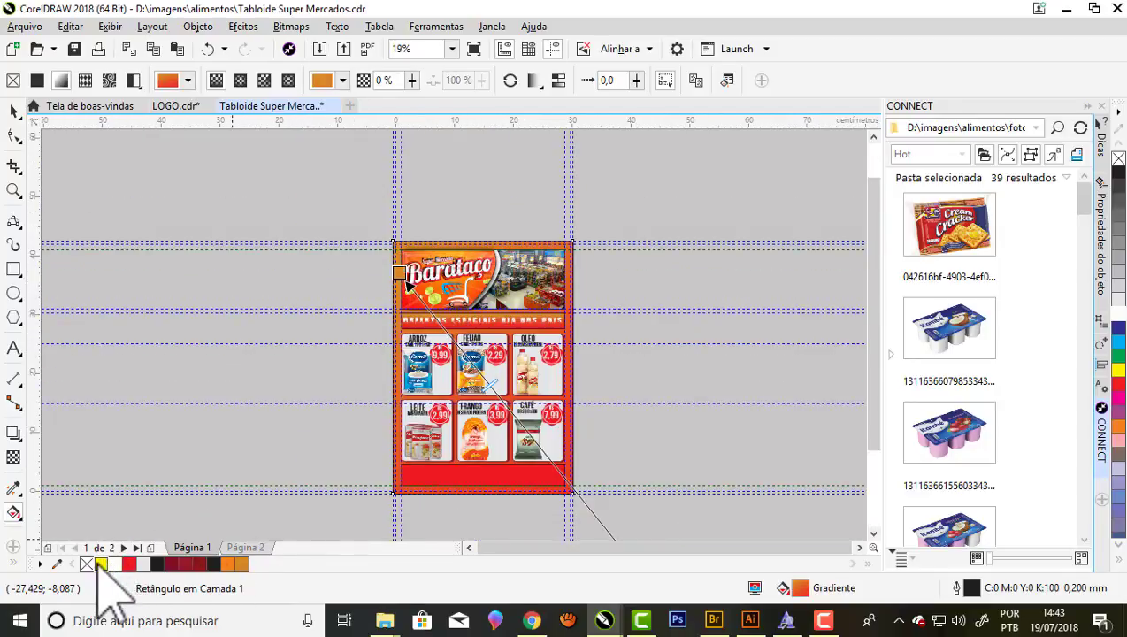
click(101, 564)
scroll(398, 273, up, 1)
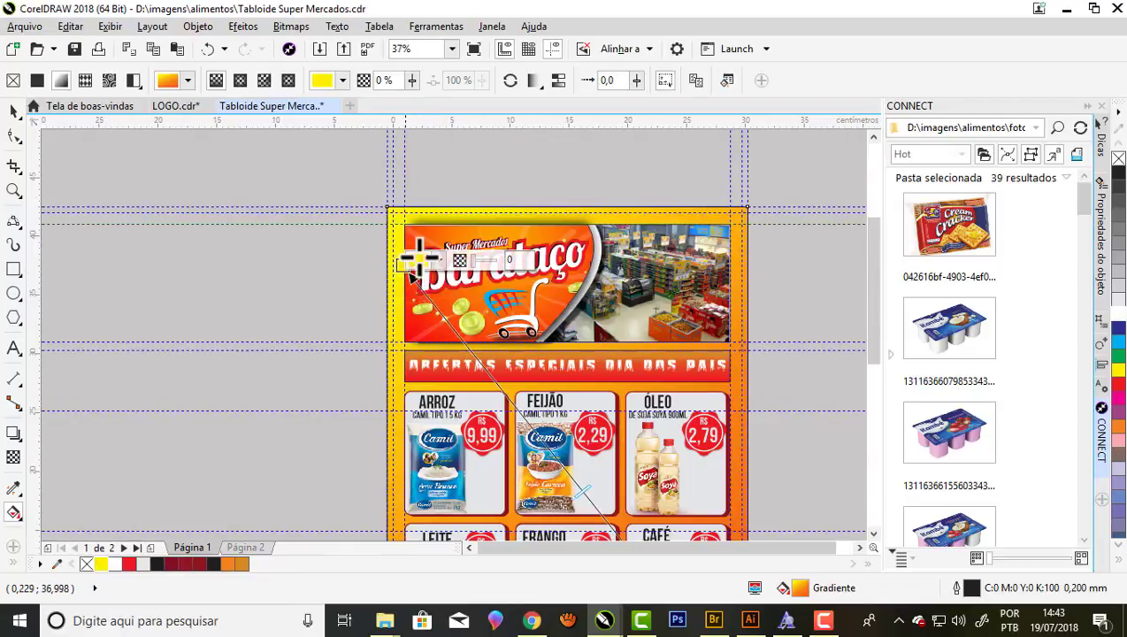
scroll(628, 309, down, 5)
click(685, 422)
scroll(548, 451, down, 1)
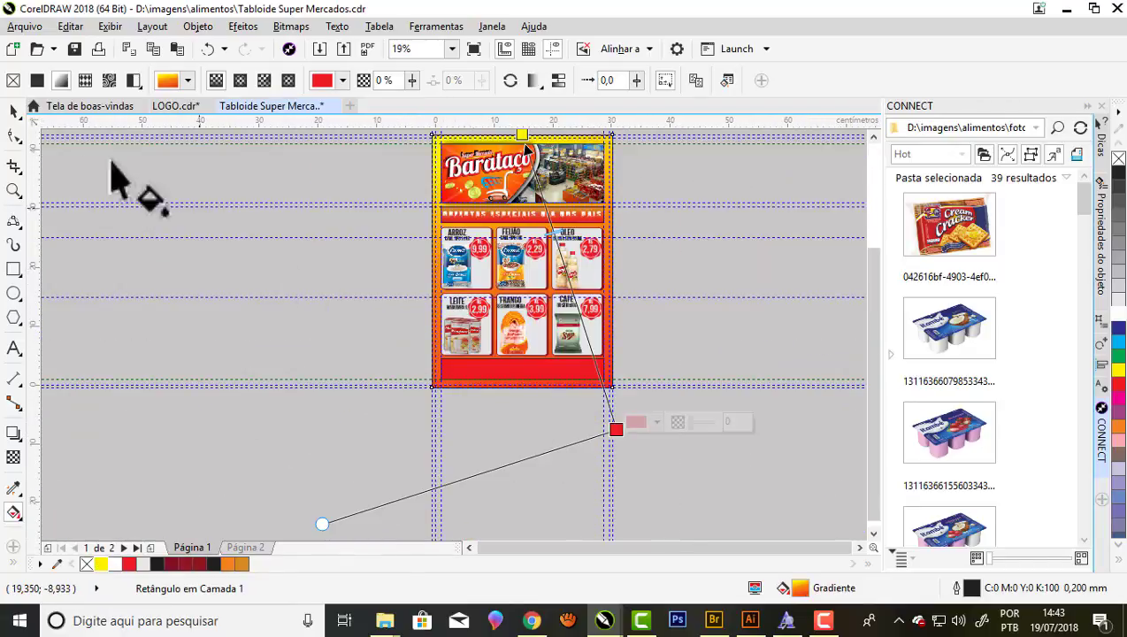
click(13, 111)
key(Escape)
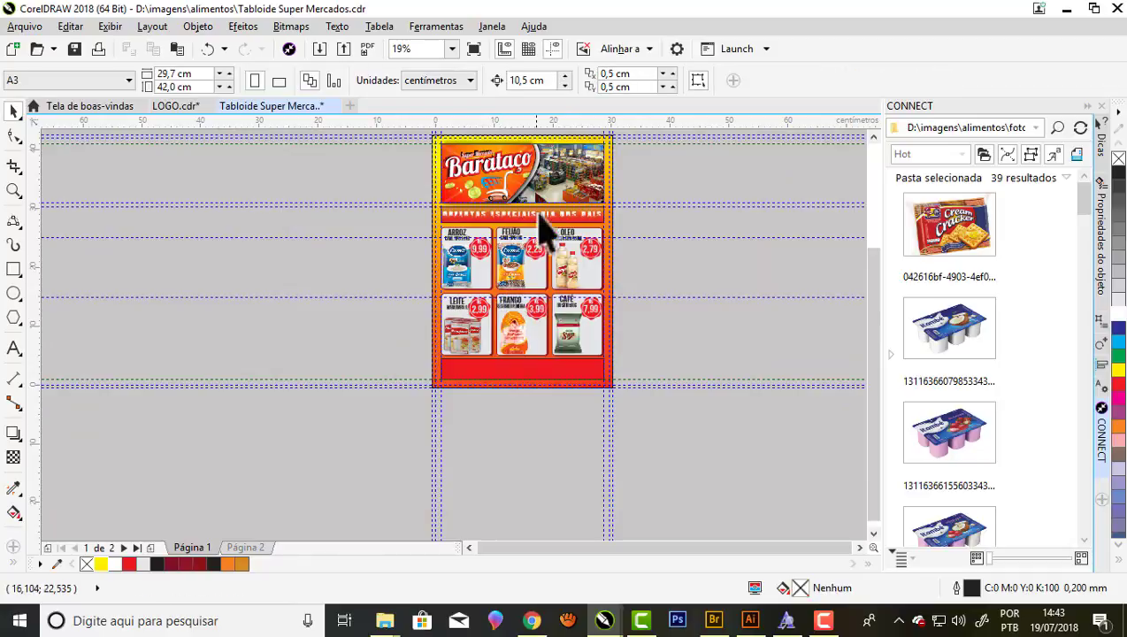
Fill the red footer bar at the bottom of page 1 with white.
scroll(516, 344, up, 2)
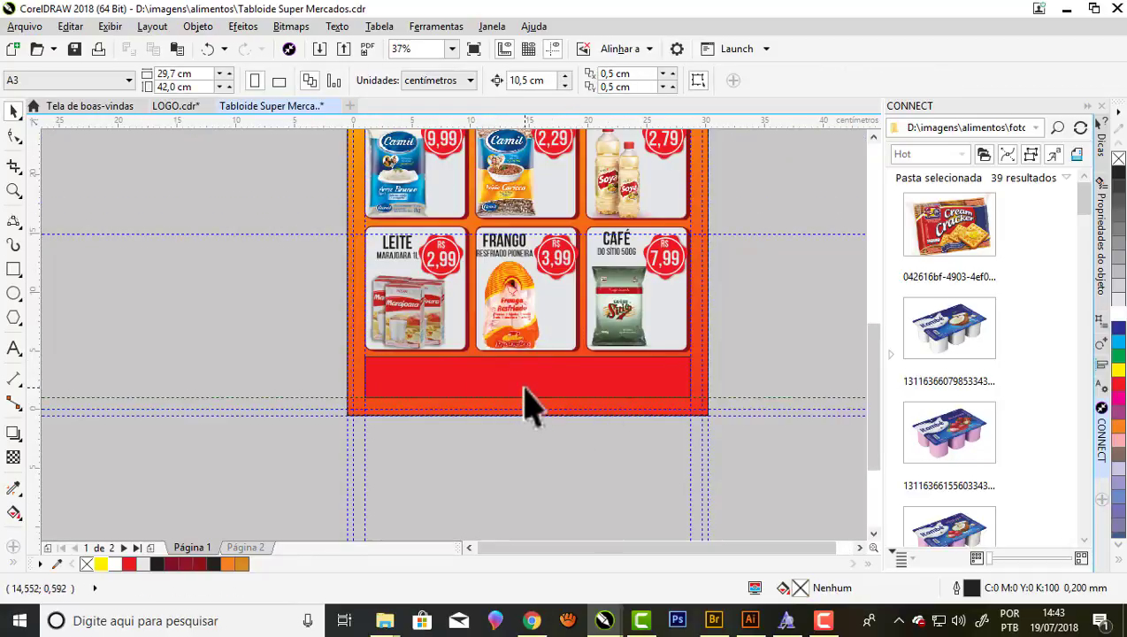
click(524, 387)
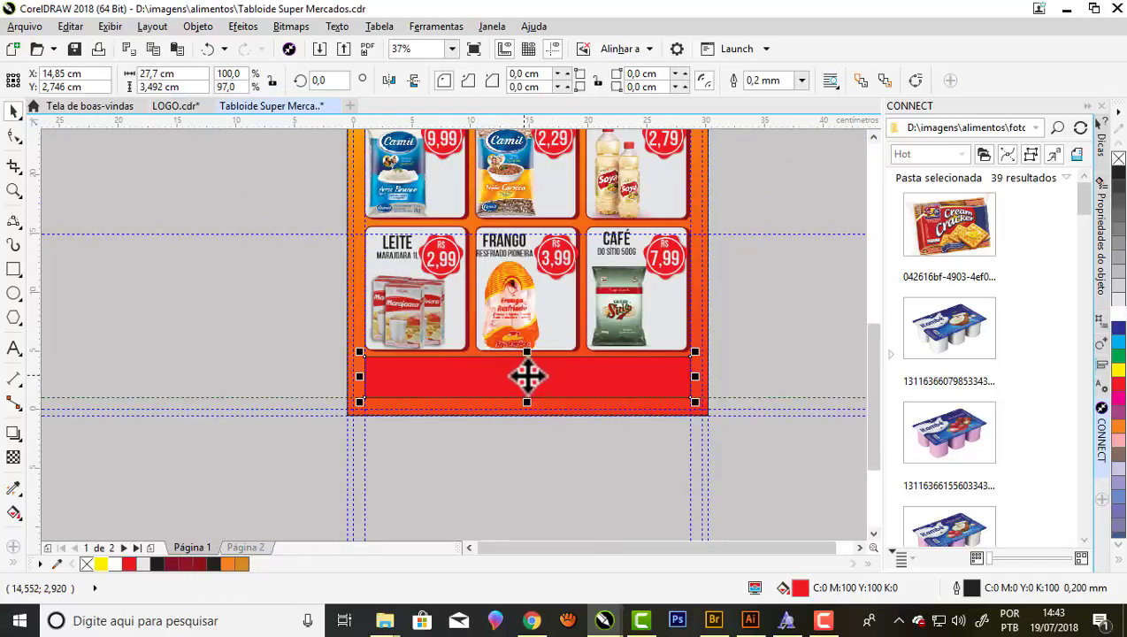
click(1118, 369)
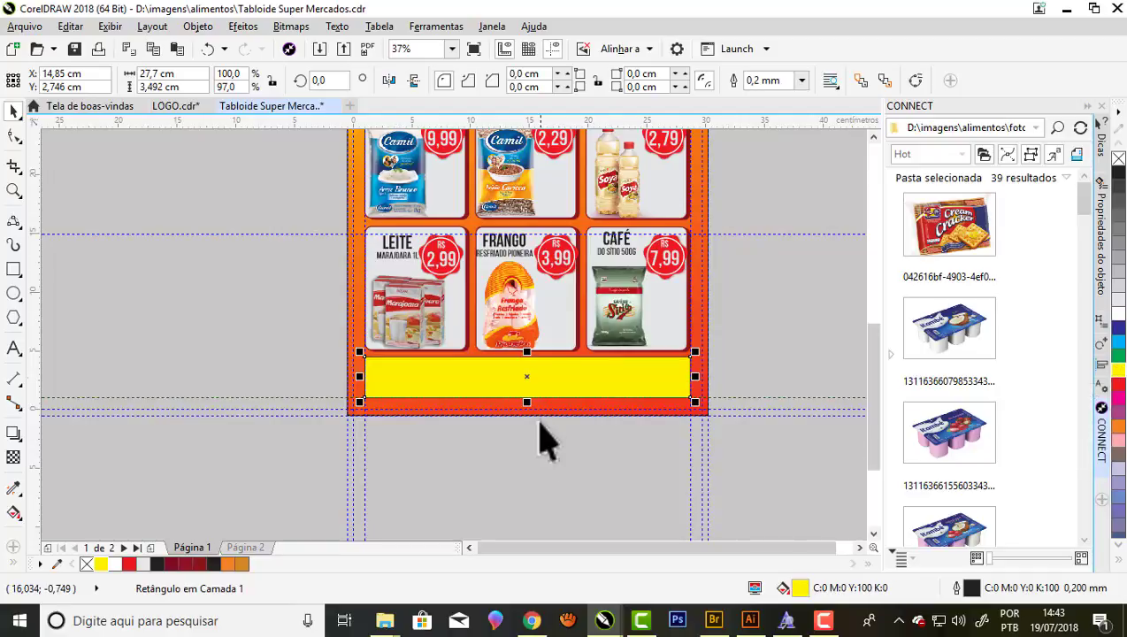
scroll(544, 429, down, 2)
scroll(541, 378, up, 2)
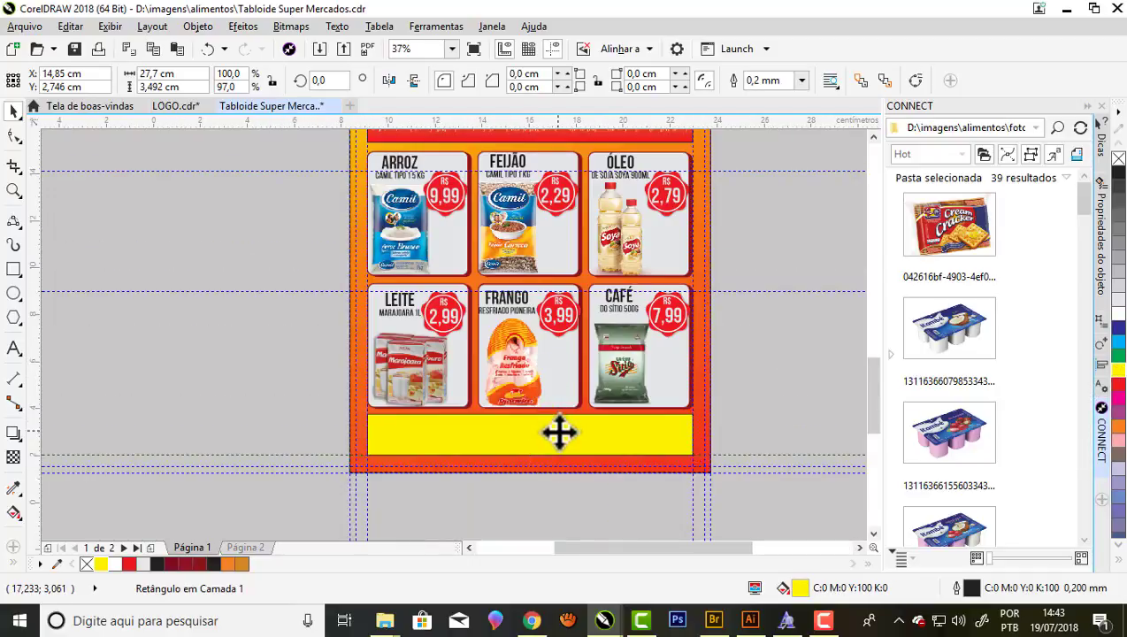
scroll(558, 433, up, 2)
click(1118, 312)
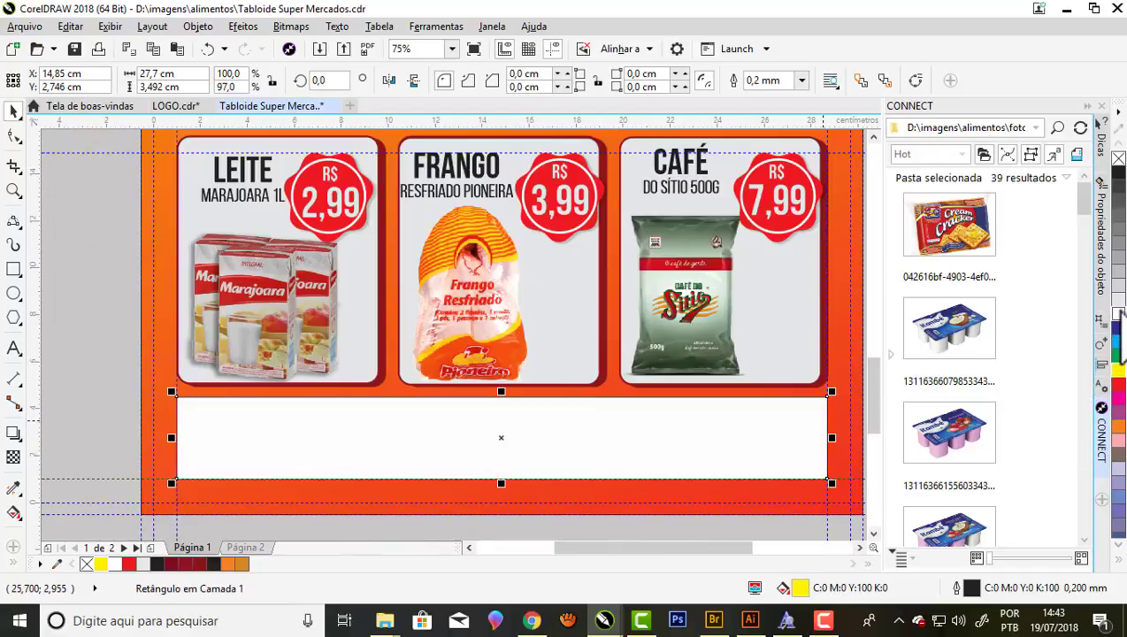
scroll(453, 394, down, 2)
scroll(471, 408, down, 2)
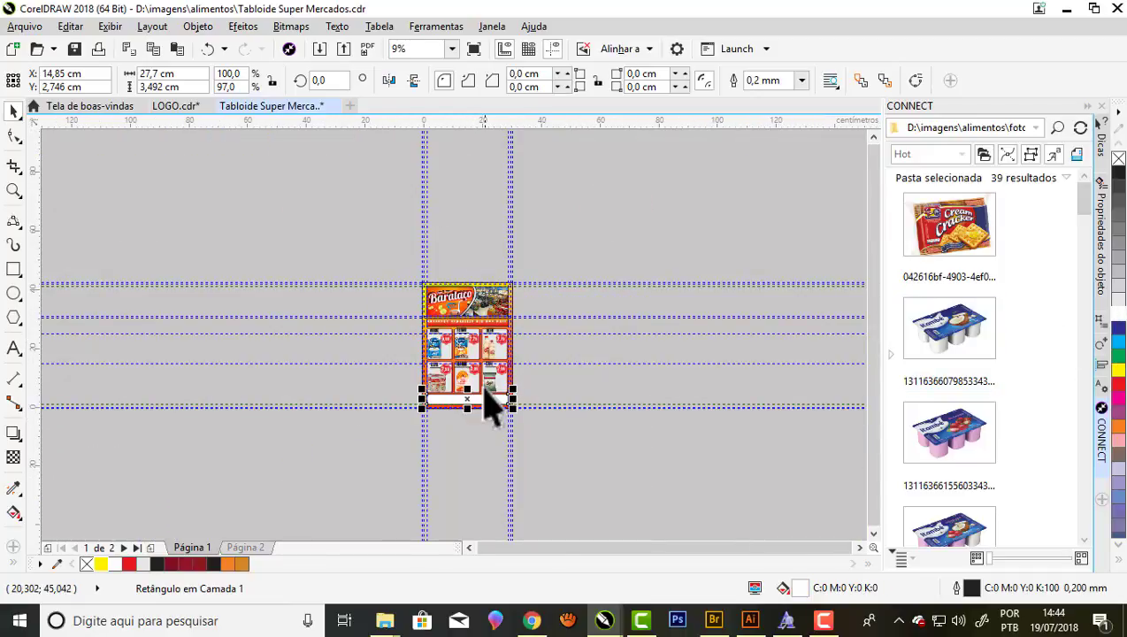
scroll(390, 415, up, 2)
click(302, 398)
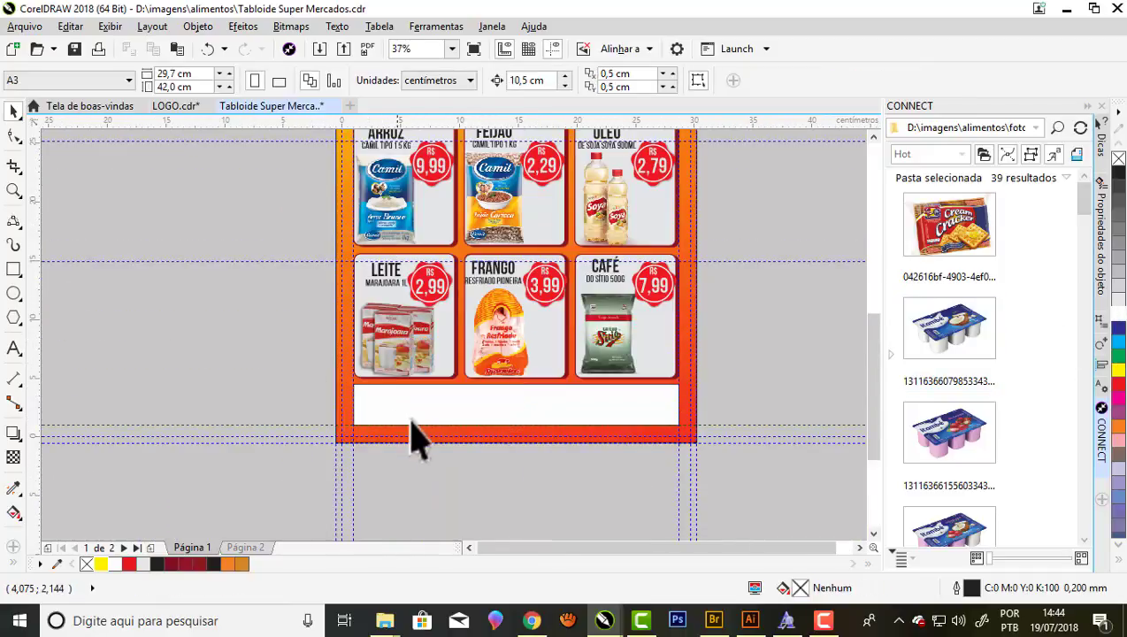
scroll(415, 432, up, 2)
Start a text entry inside the white footer bar with the Text tool.
click(13, 347)
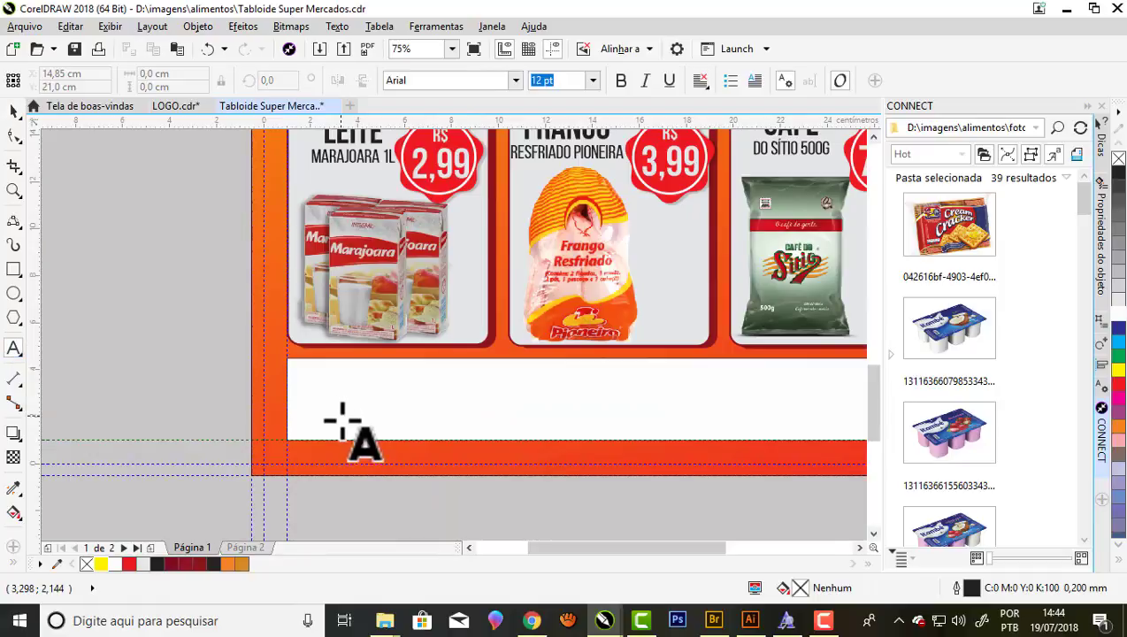
scroll(345, 427, down, 1)
click(326, 416)
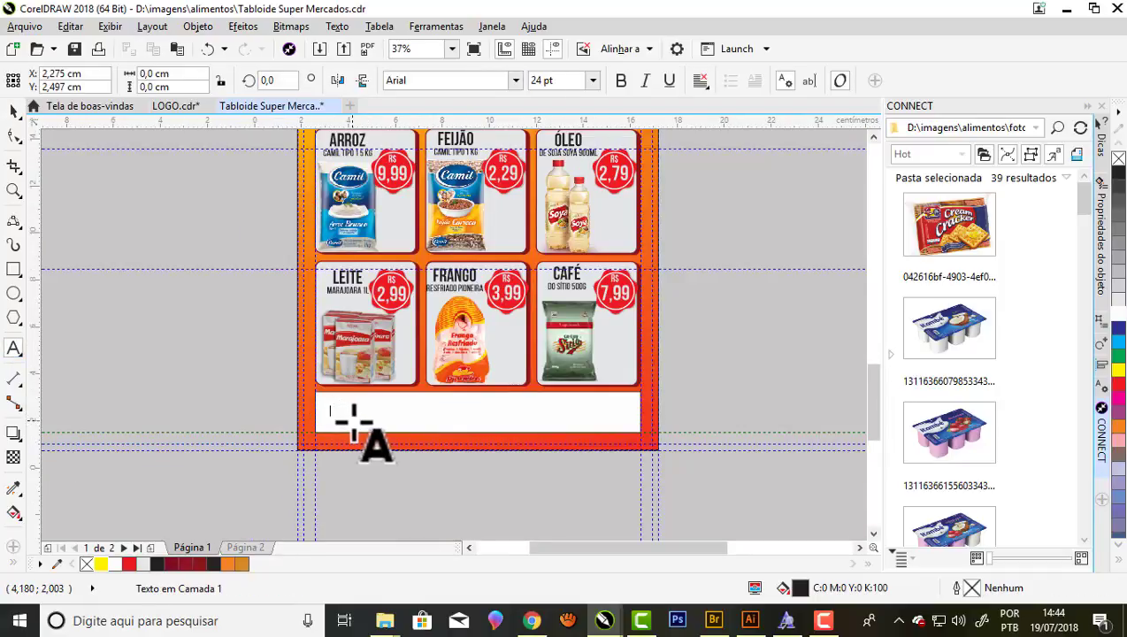
scroll(353, 422, up, 1)
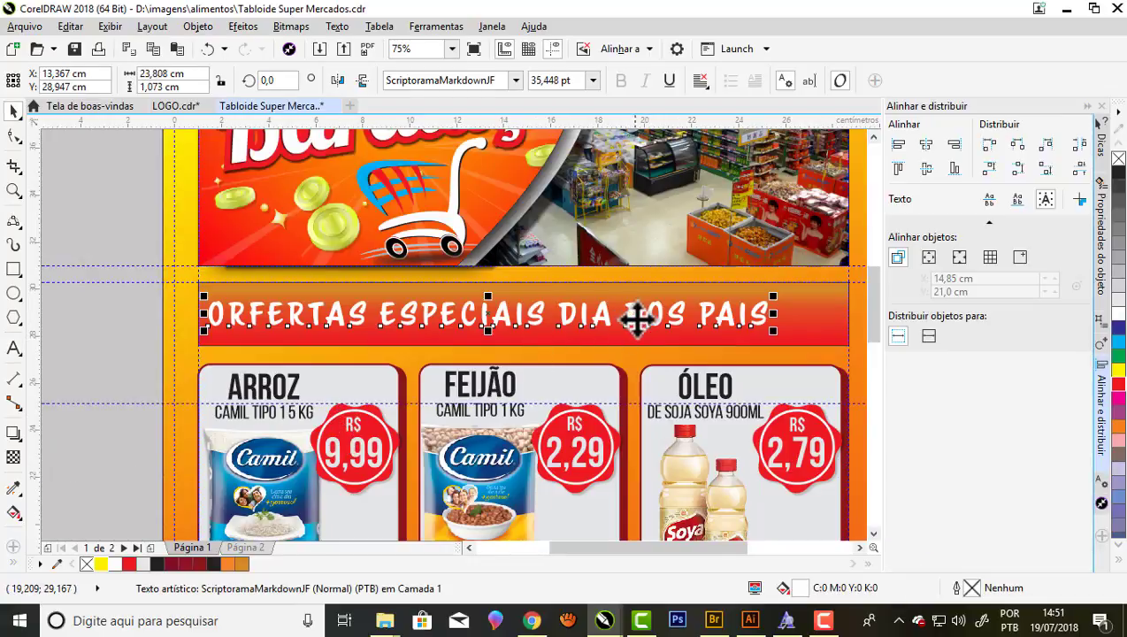
Enlarge the ORFERTAS ESPECIAIS DIA DOS PAIS headline by its corner handle.
scroll(629, 314, up, 1)
scroll(625, 315, down, 1)
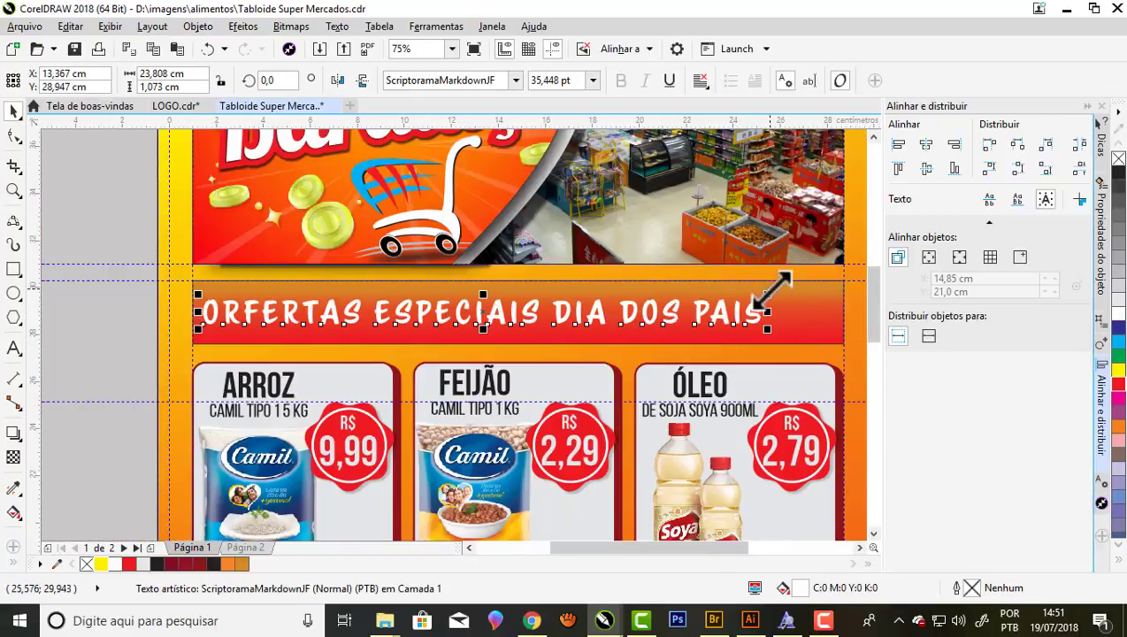
mouse_move(770, 292)
mouse_down()
mouse_move(833, 345)
mouse_move(839, 331)
mouse_up()
scroll(602, 318, up, 1)
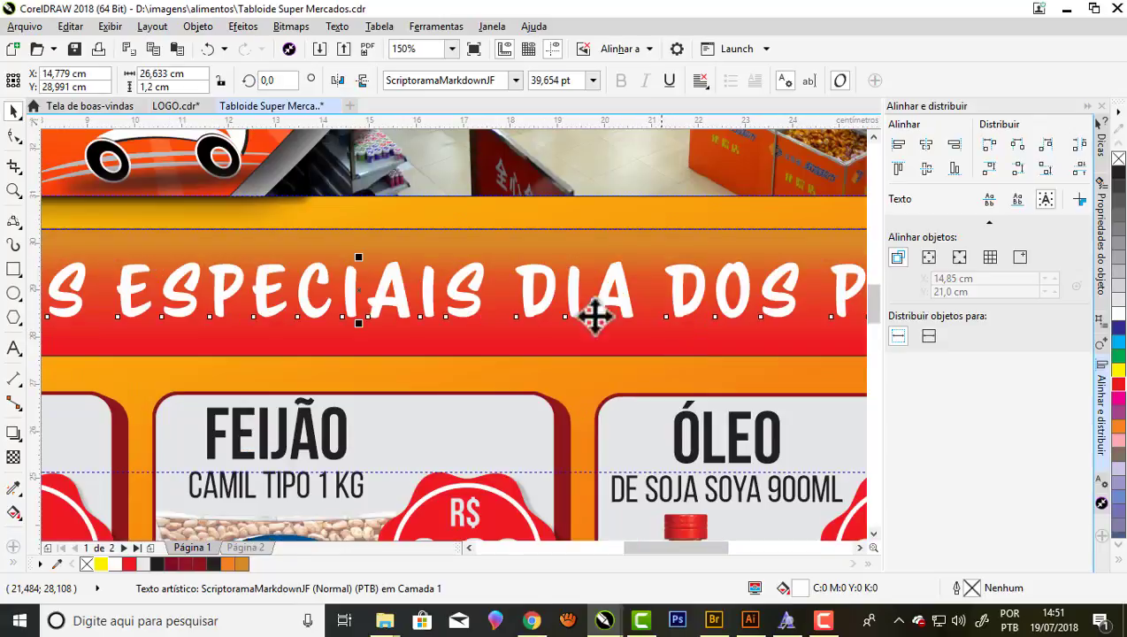
scroll(442, 305, down, 1)
key(Escape)
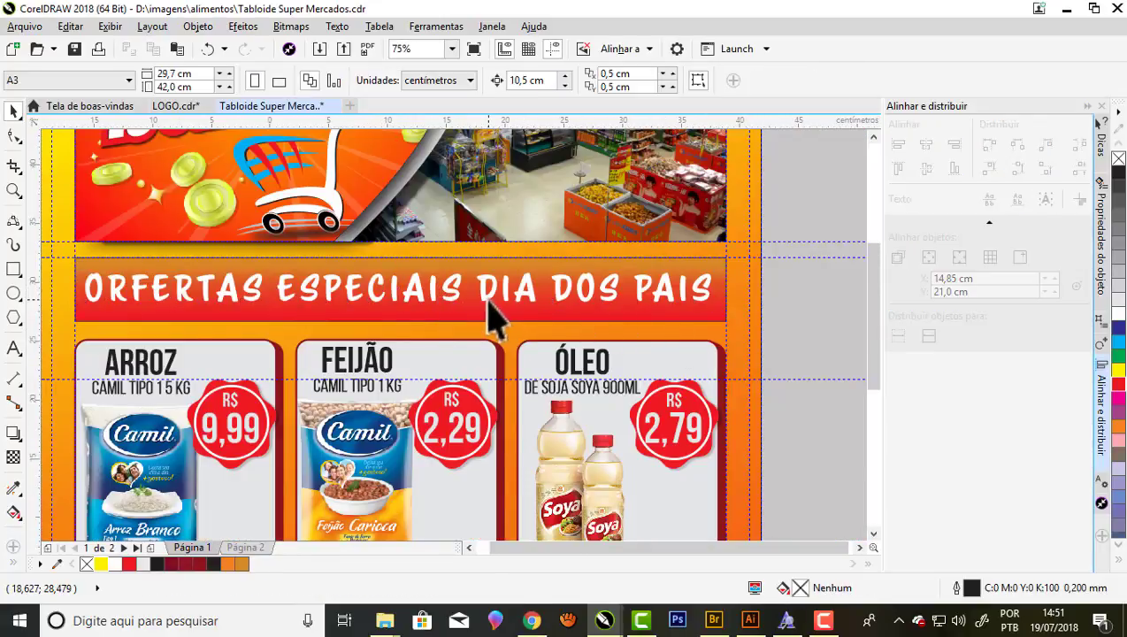
Fill the headline's banner rectangle with solid red.
scroll(473, 317, down, 1)
scroll(446, 317, up, 1)
click(421, 312)
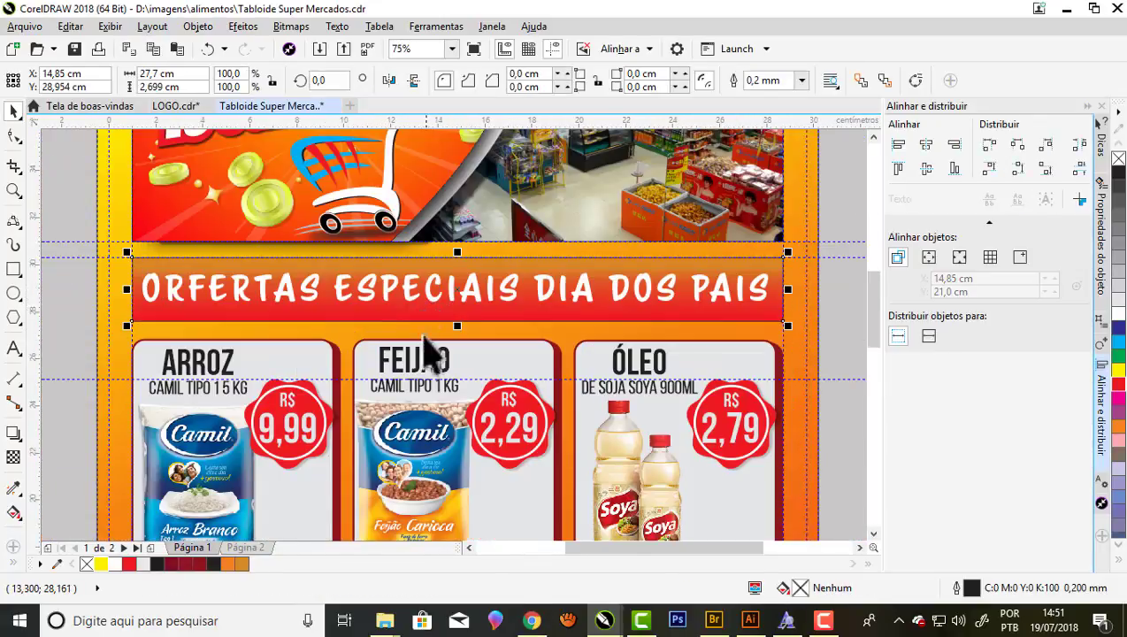
click(128, 563)
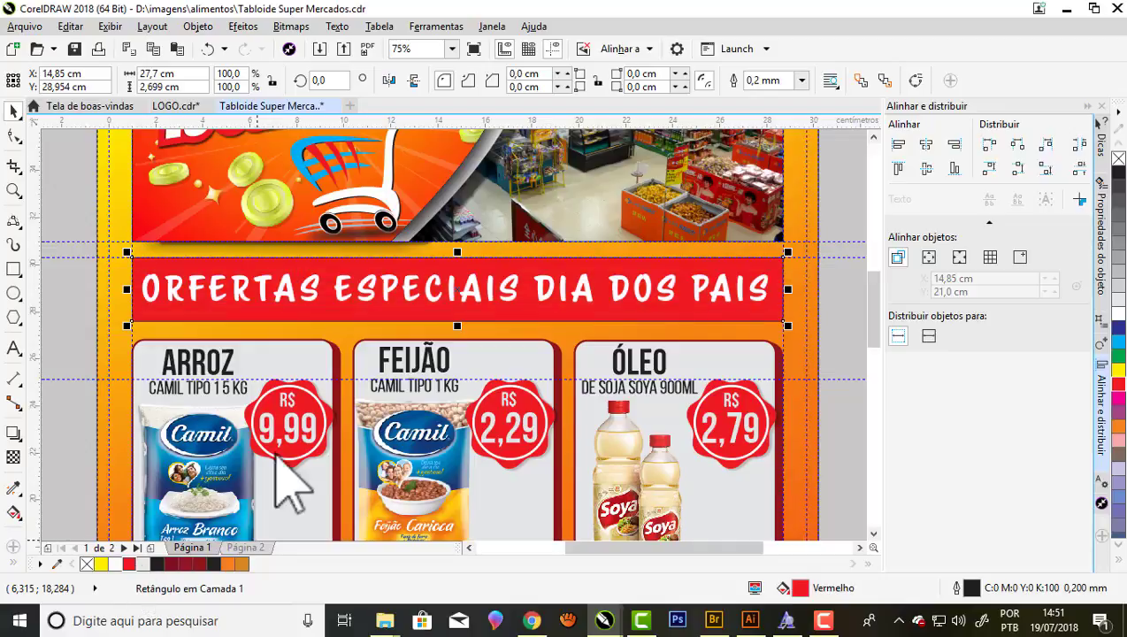
click(831, 323)
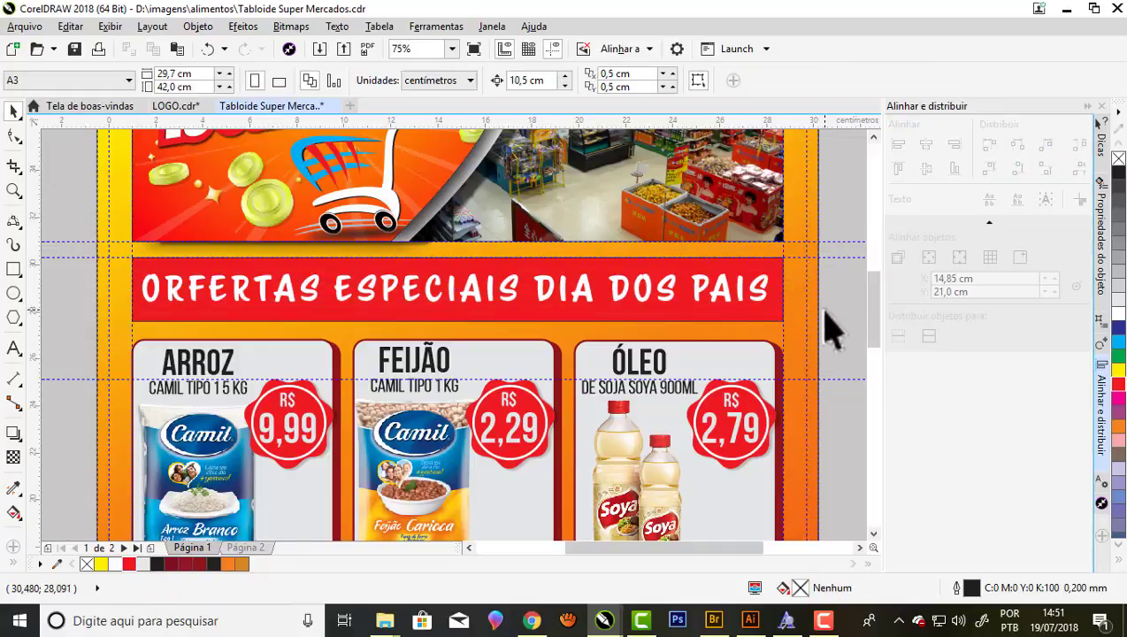
click(718, 292)
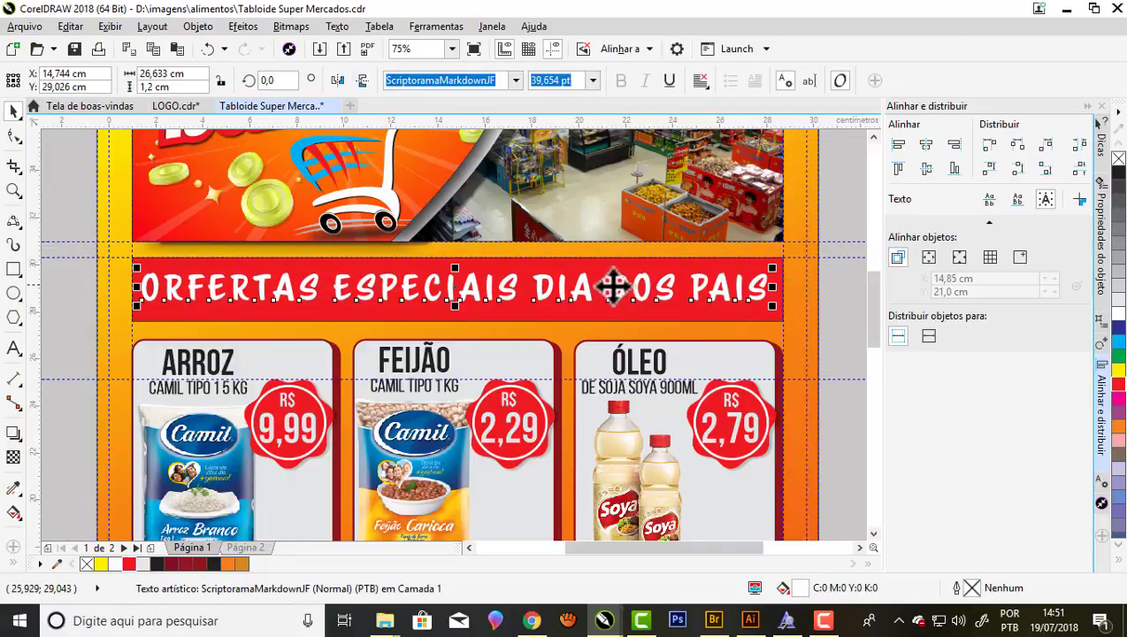
Preview the whole flyer in Full-screen preview, then close it.
scroll(613, 285, down, 2)
scroll(590, 292, down, 1)
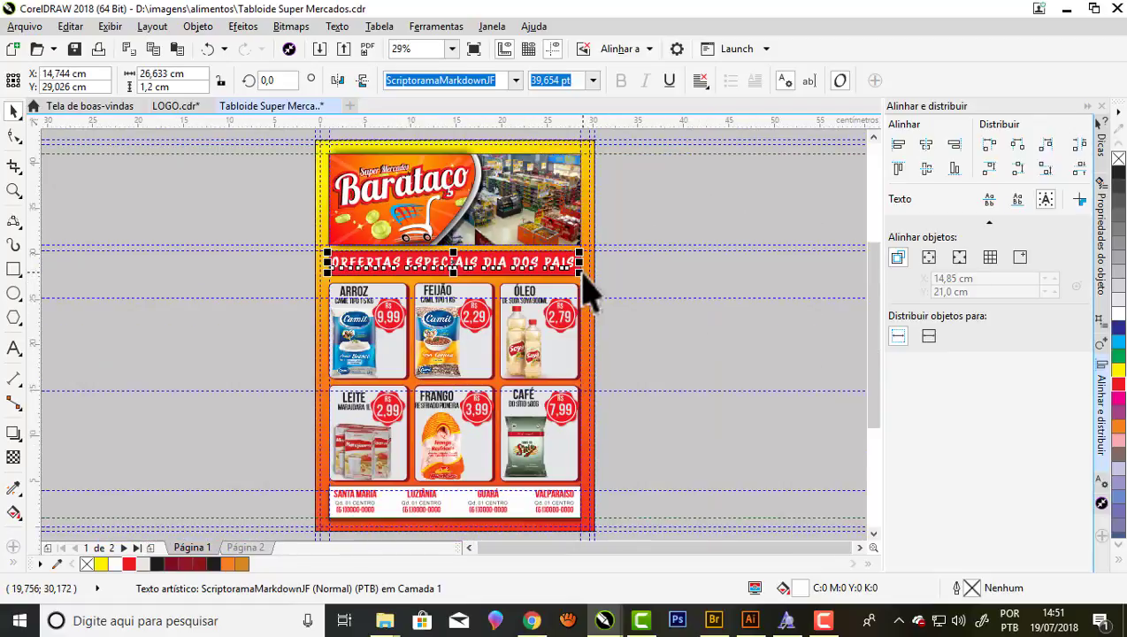
click(474, 49)
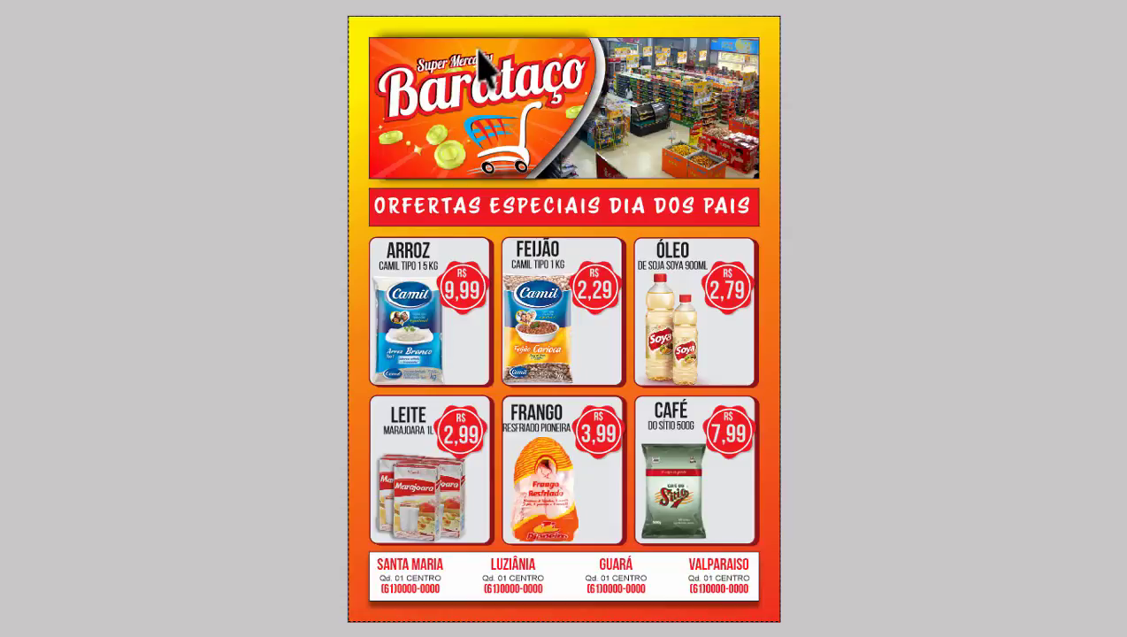
click(843, 176)
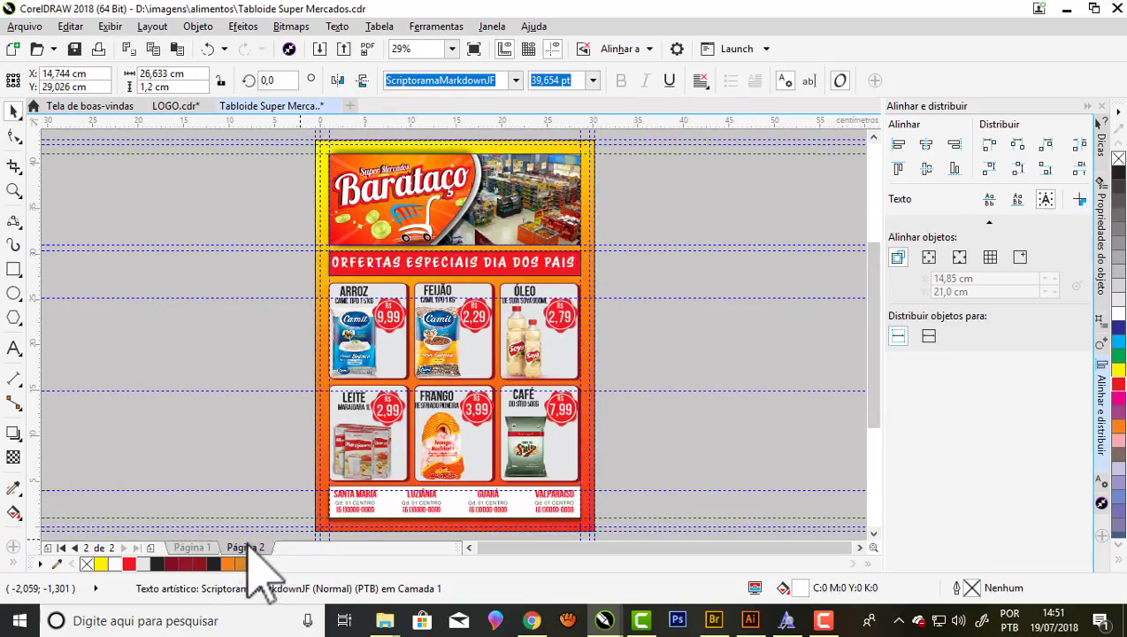
On page 2, undo an accidental move of the top-left grid cell and close Align and Distribute.
click(244, 548)
scroll(395, 274, up, 2)
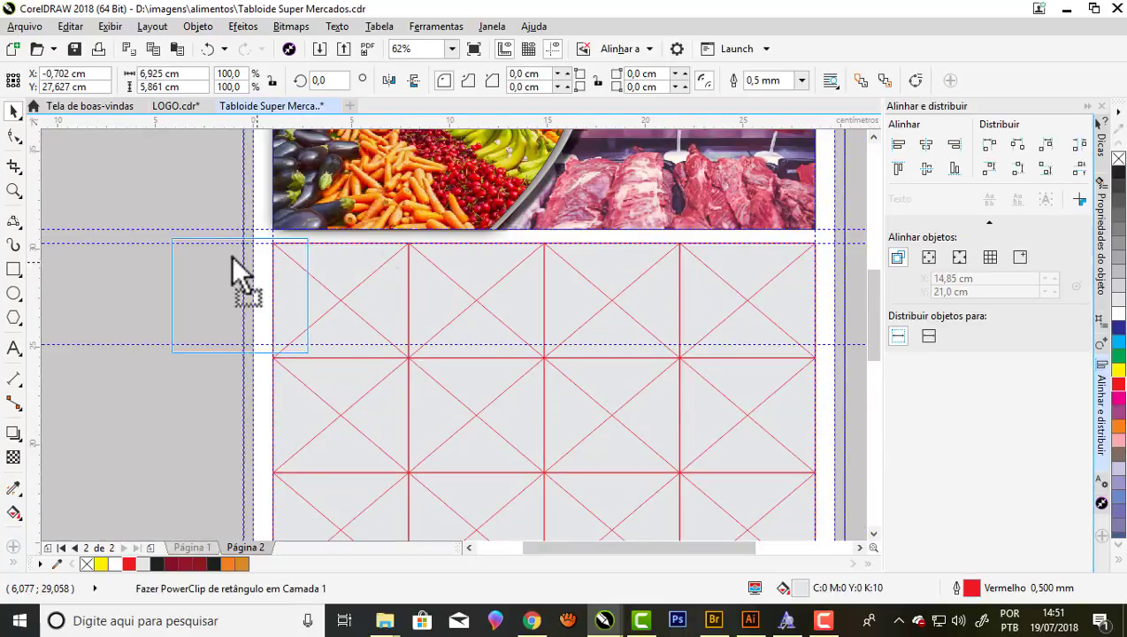
drag(395, 287, 239, 258)
key(ctrl+z)
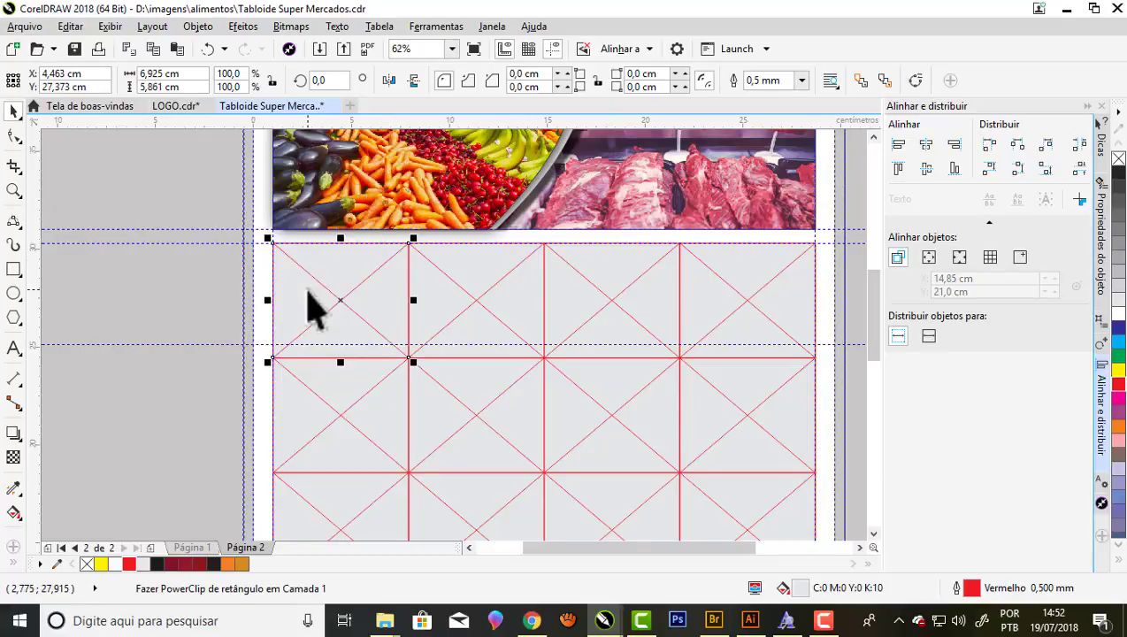
click(1101, 416)
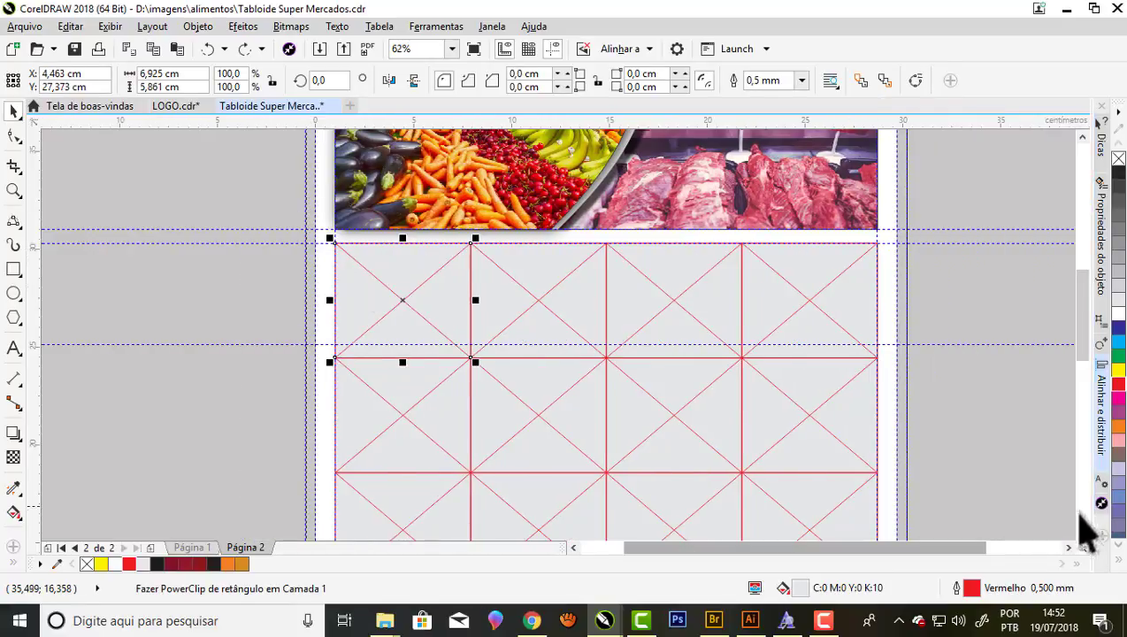
Bring the Cream Cracker photo in from CONNECT, shrink it and clip it into the top-left cell.
click(1101, 505)
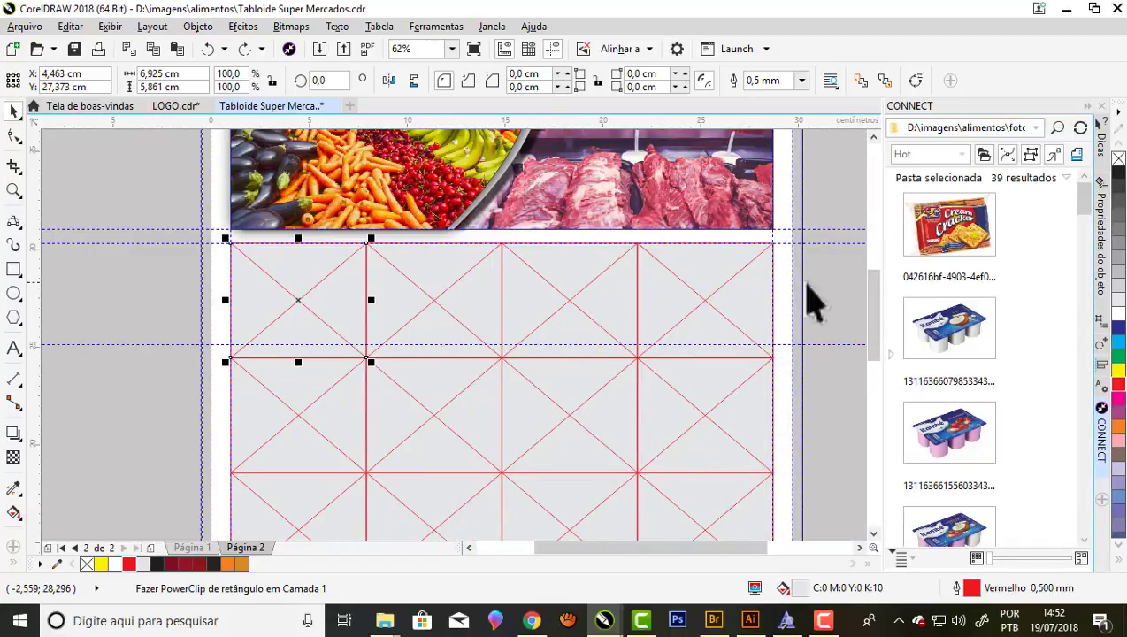
mouse_move(949, 228)
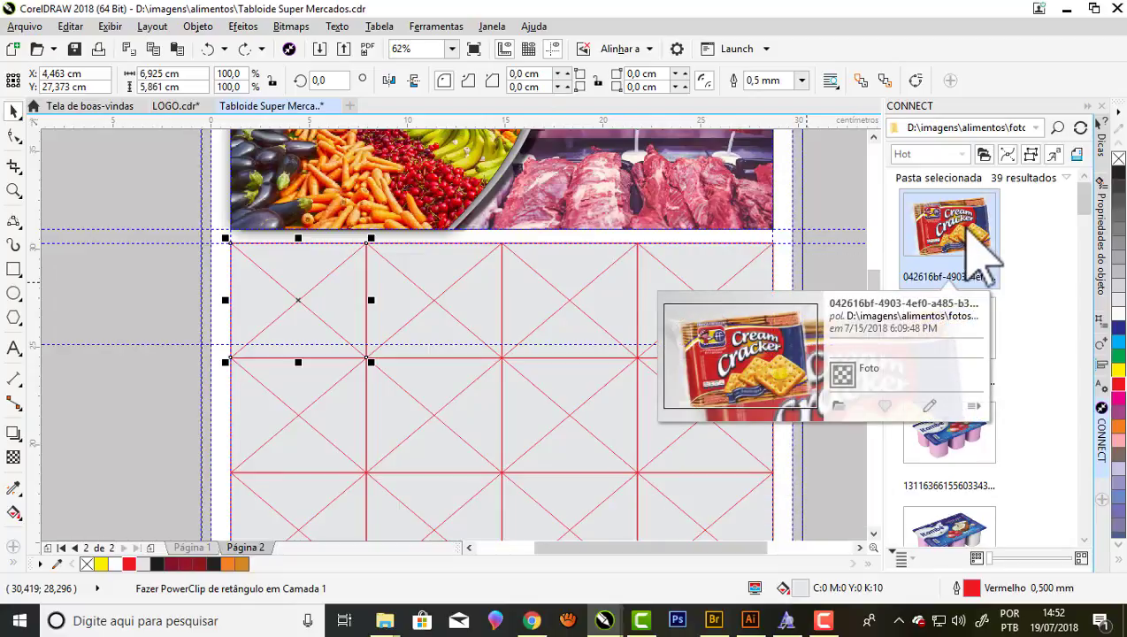
drag(979, 251, 190, 276)
click(181, 301)
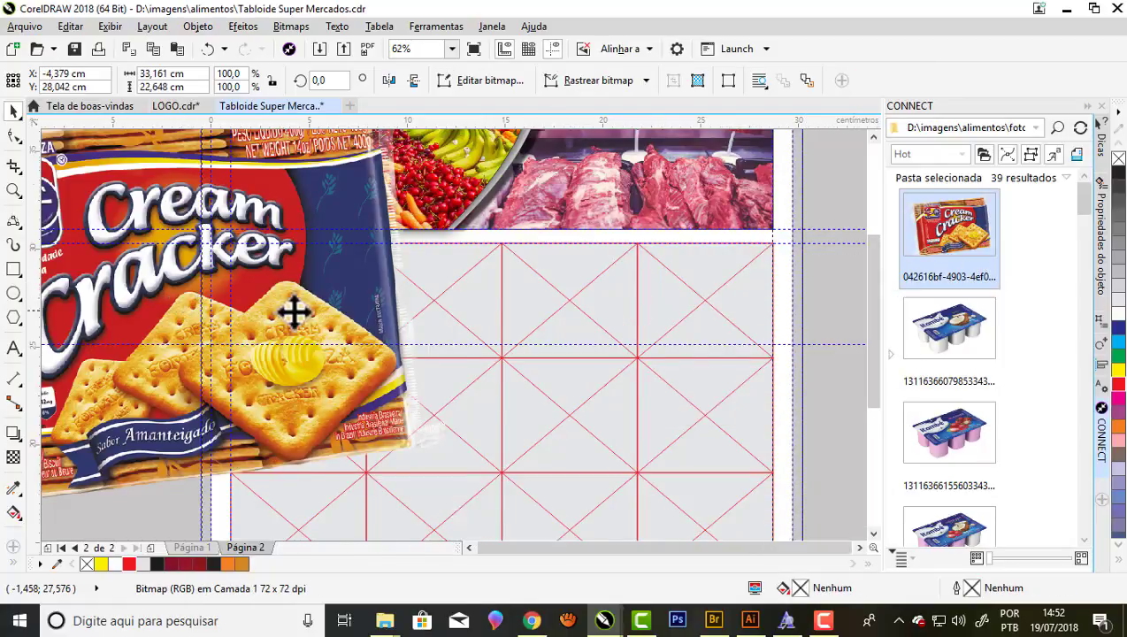
scroll(115, 238, down, 2)
scroll(140, 257, down, 1)
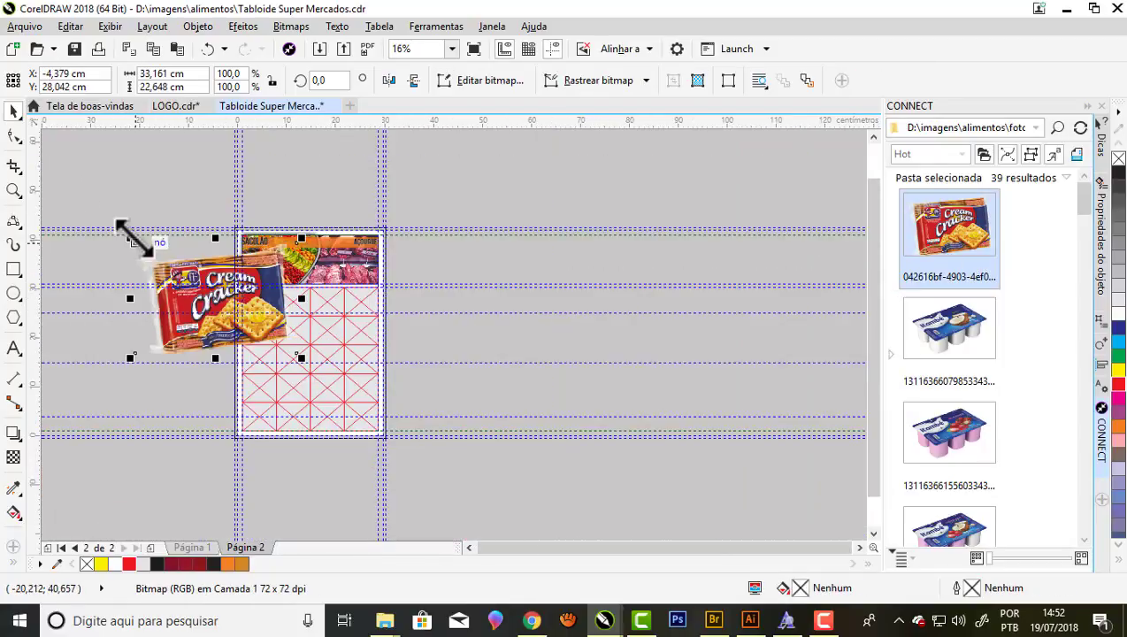
scroll(283, 341, up, 3)
mouse_move(133, 239)
mouse_down()
mouse_move(267, 333)
mouse_move(262, 262)
mouse_up()
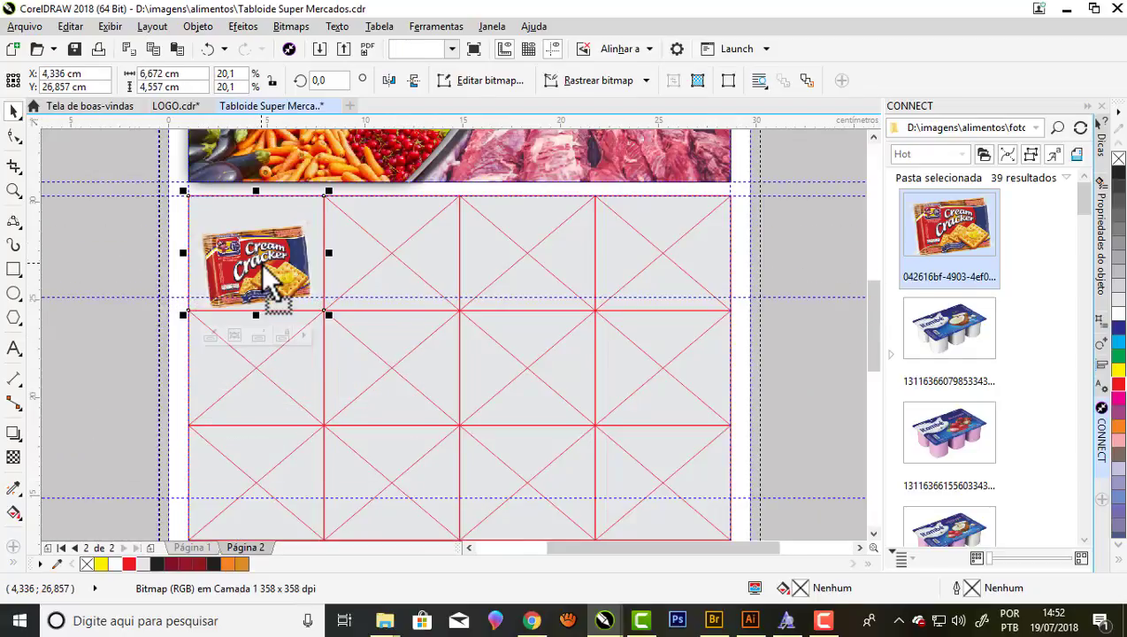
Enter Edit PowerClip on the top-left cell and select the Cream Cracker photo.
click(120, 221)
scroll(258, 271, up, 2)
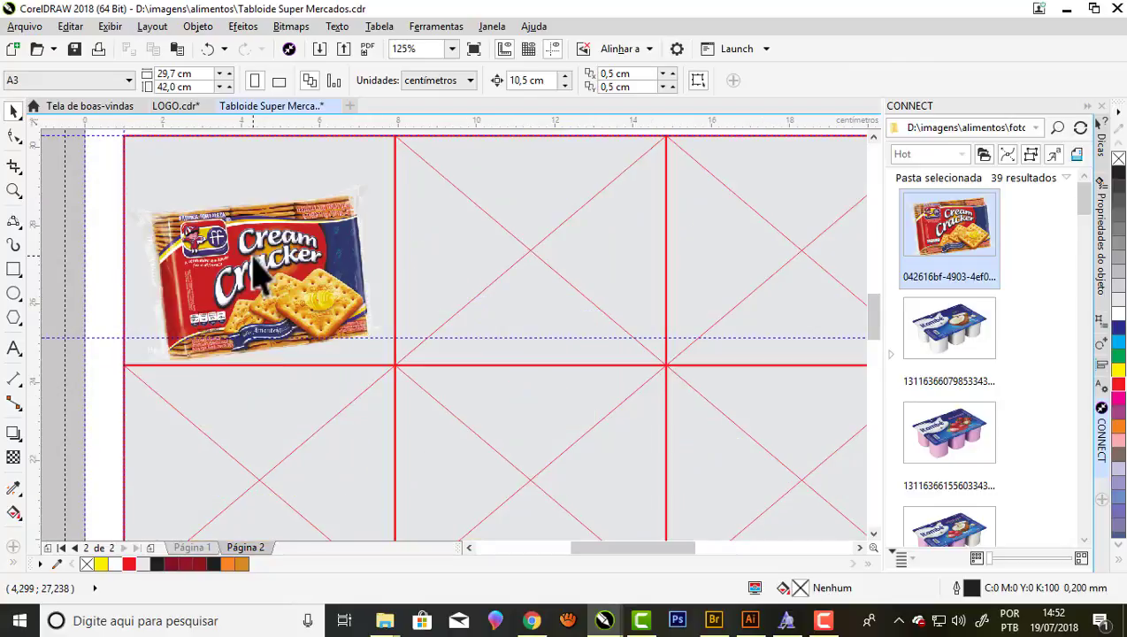
scroll(257, 272, down, 2)
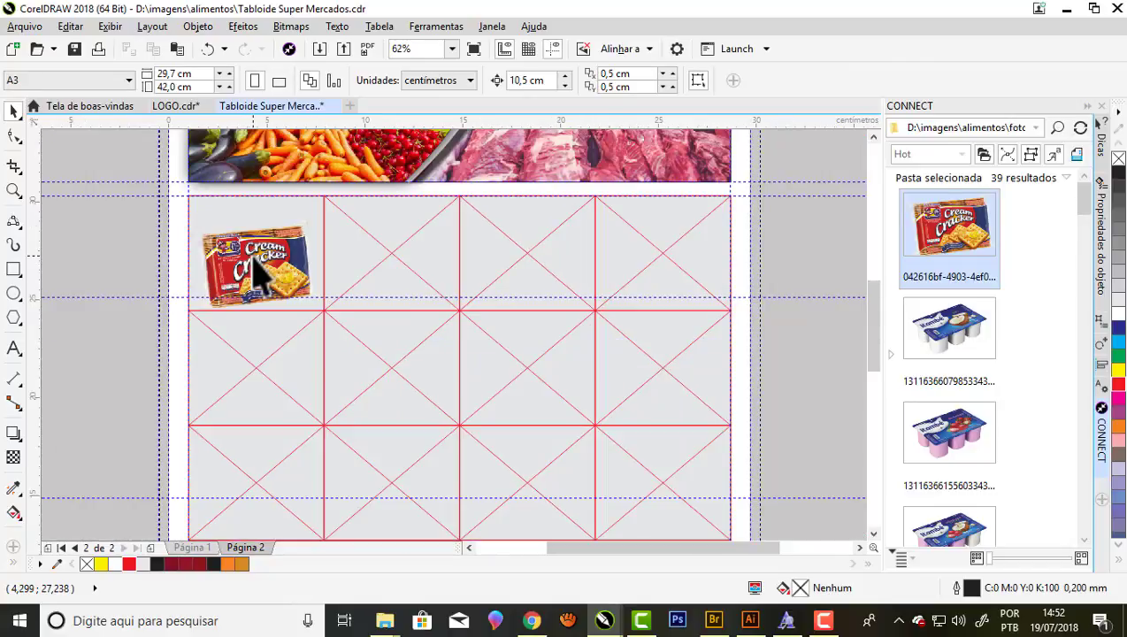
scroll(226, 277, up, 2)
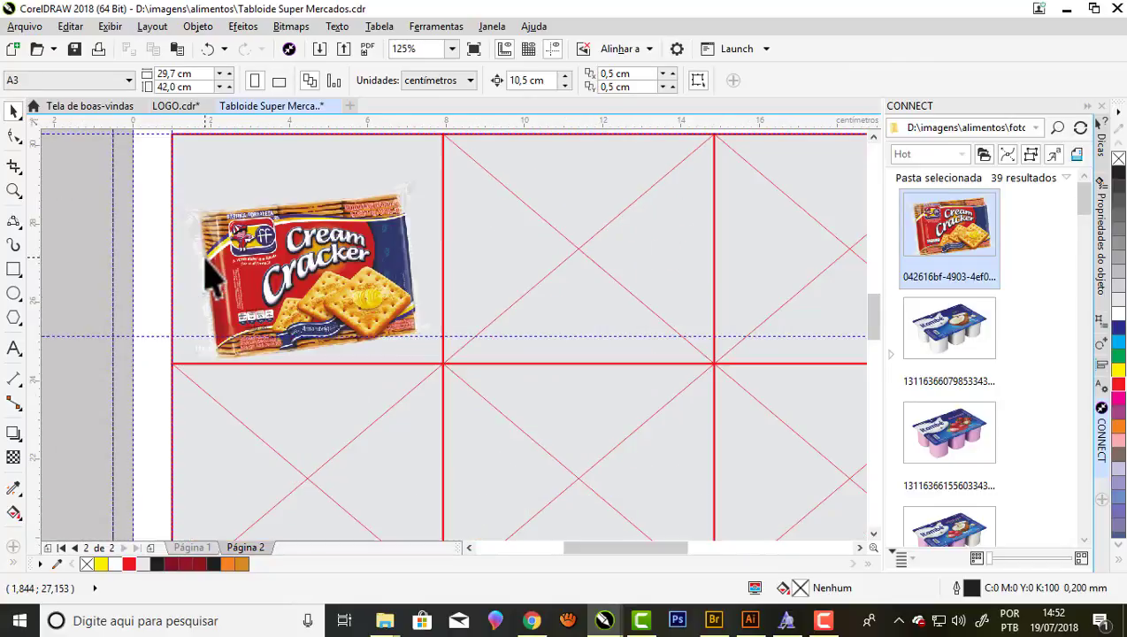
click(252, 282)
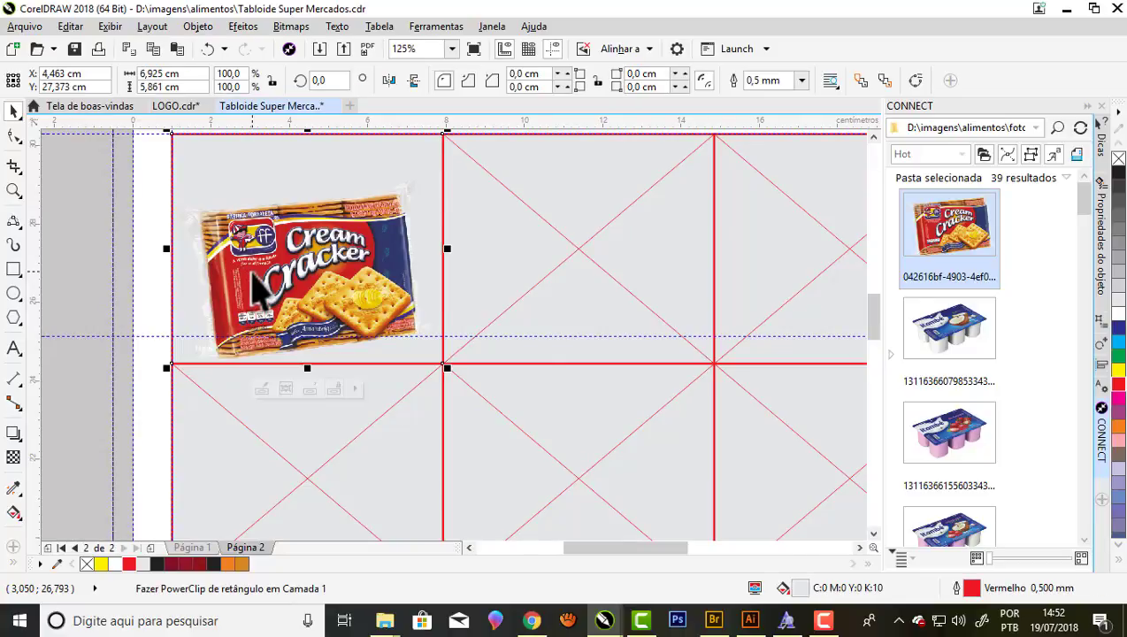
click(265, 389)
click(331, 276)
Shift the photo left, scale it to about 20.6%, and finish the PowerClip edit.
drag(331, 277, 299, 283)
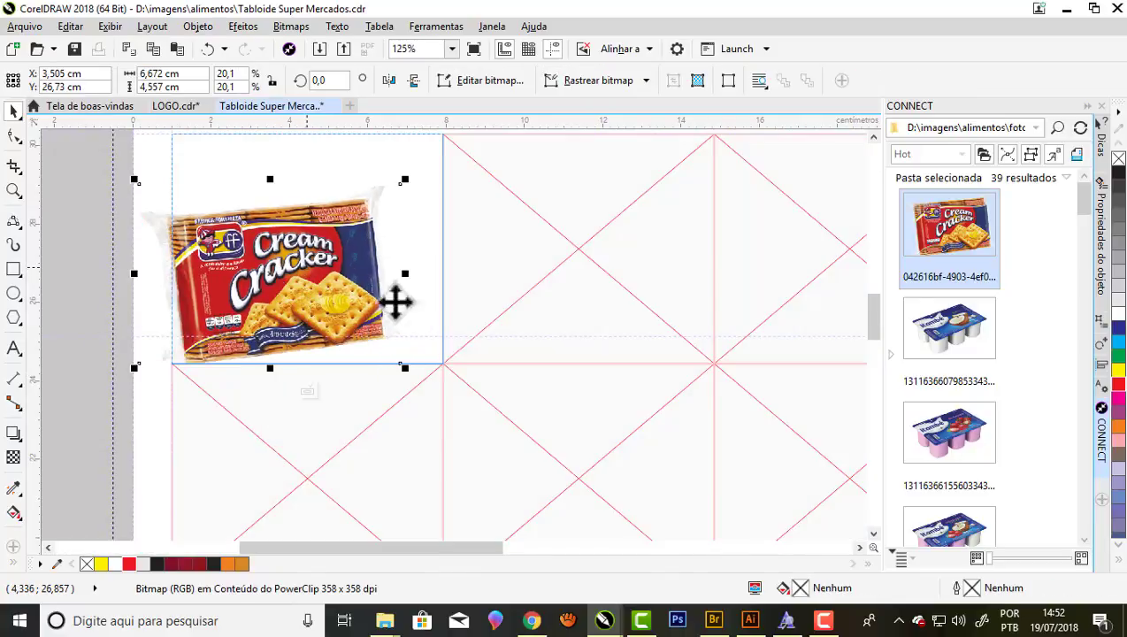
drag(413, 371, 420, 391)
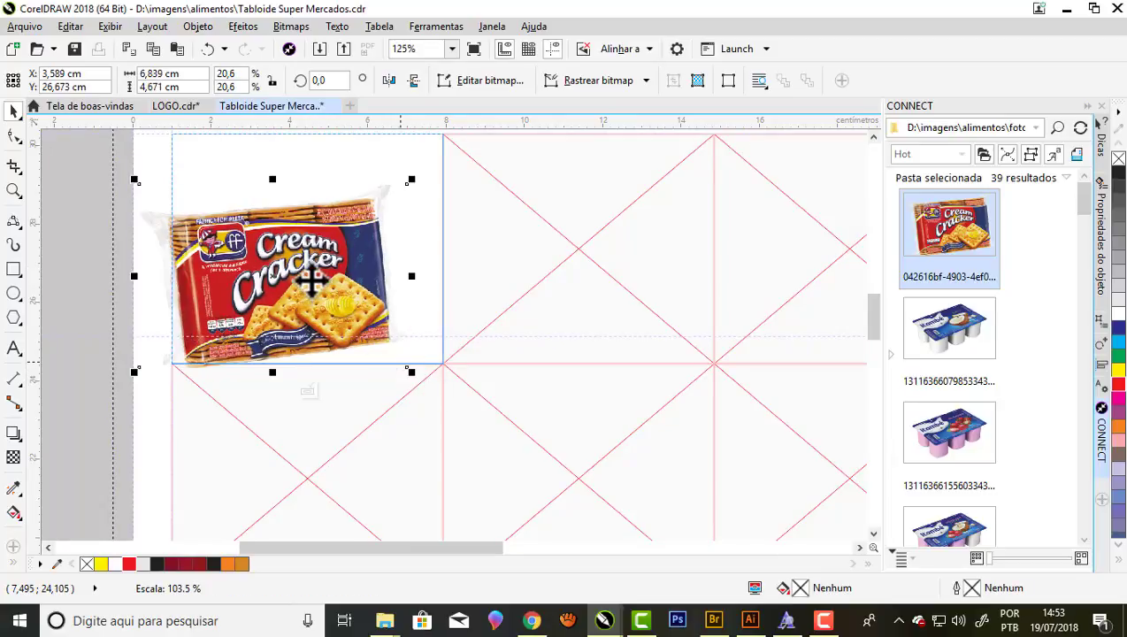
mouse_move(310, 322)
mouse_down()
mouse_move(319, 296)
mouse_move(295, 263)
mouse_up()
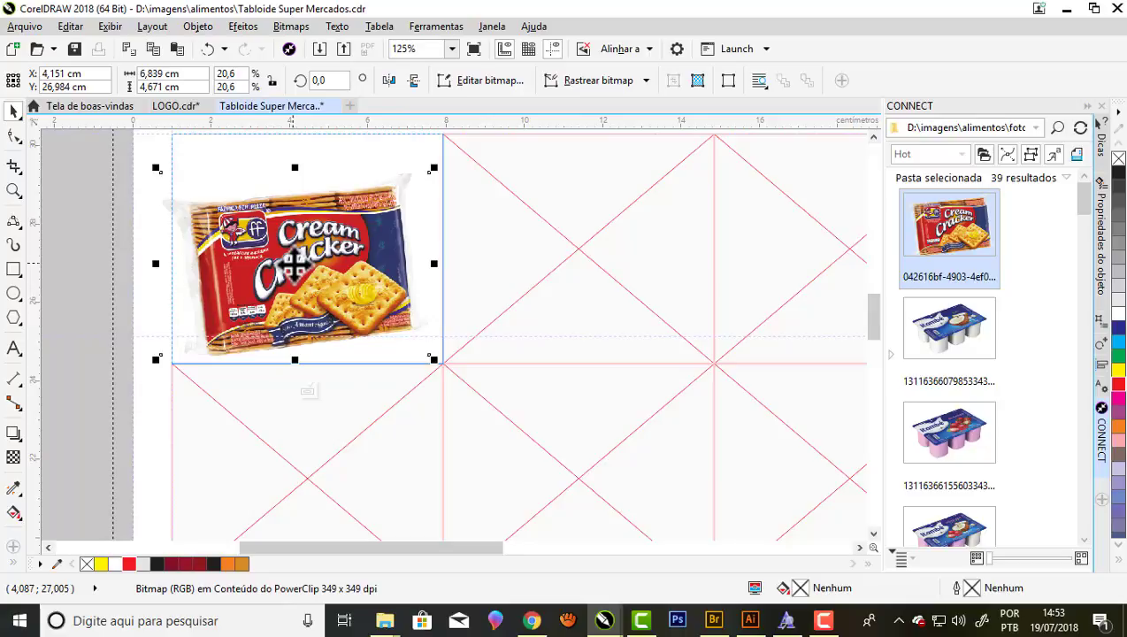
scroll(294, 262, down, 1)
scroll(295, 263, down, 1)
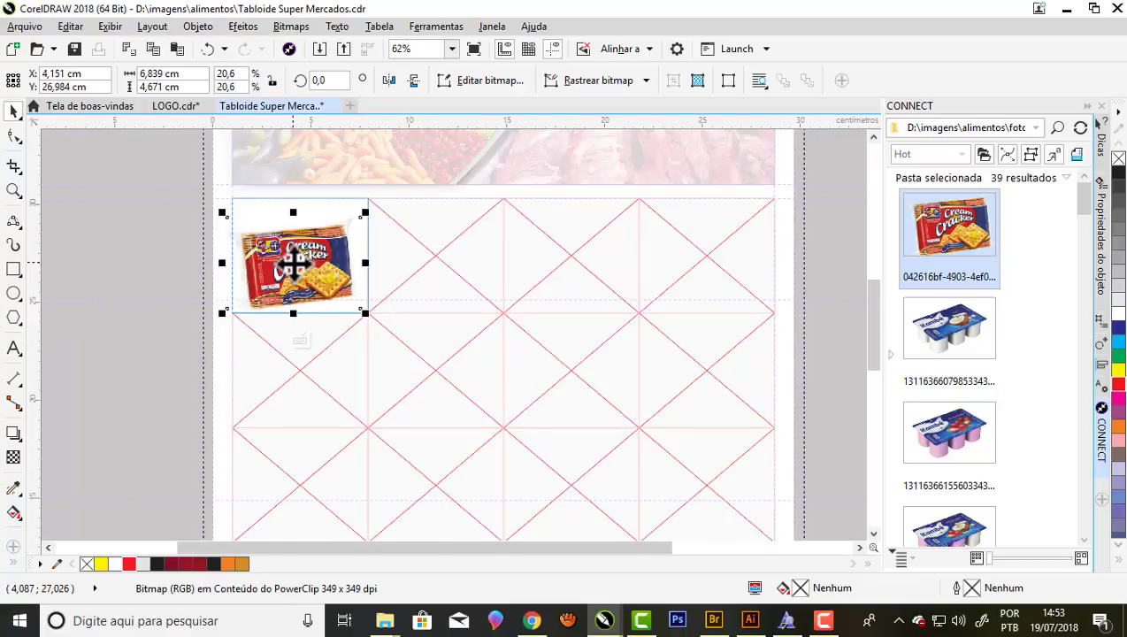
click(125, 213)
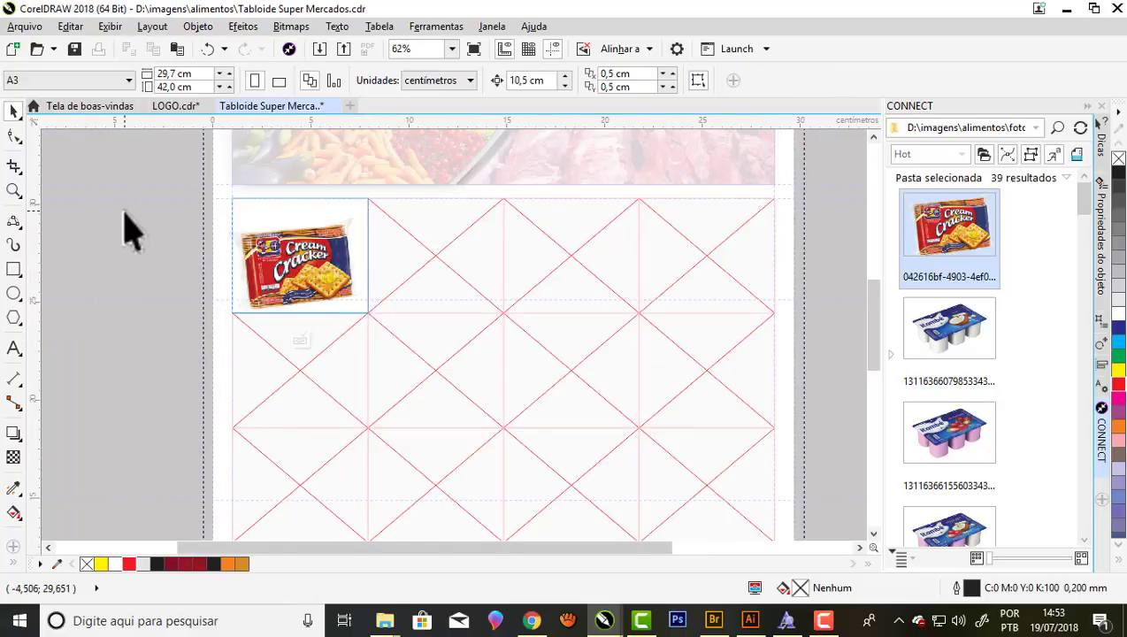
click(301, 341)
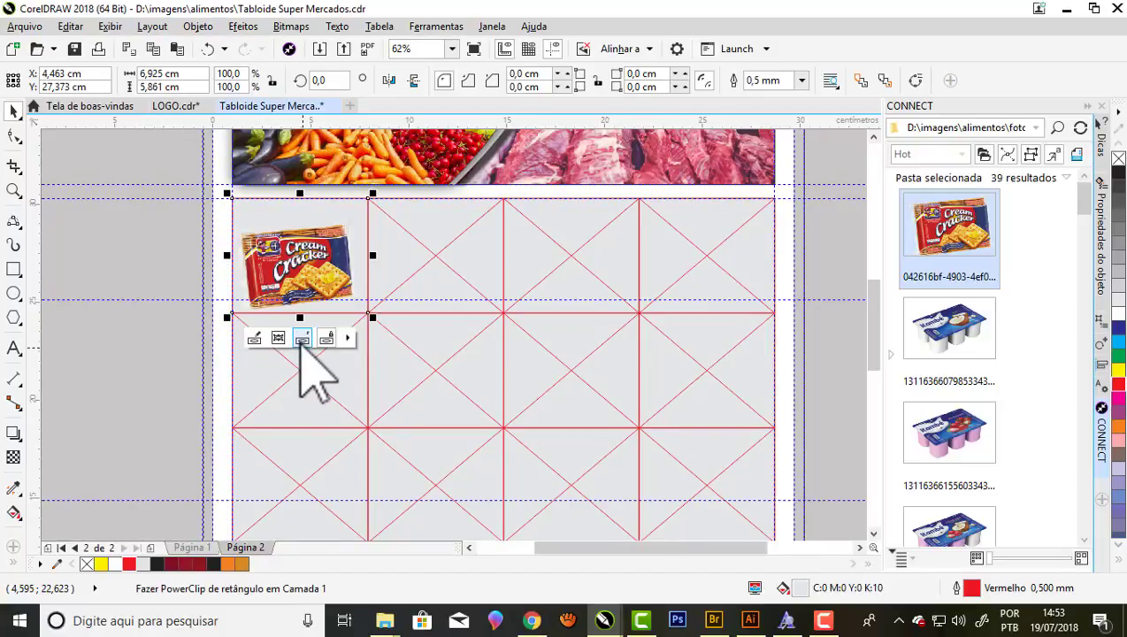
Return to page 1 with the ARROZ, FEIJÃO and ÓLEO cards.
scroll(314, 241, up, 1)
scroll(319, 247, down, 1)
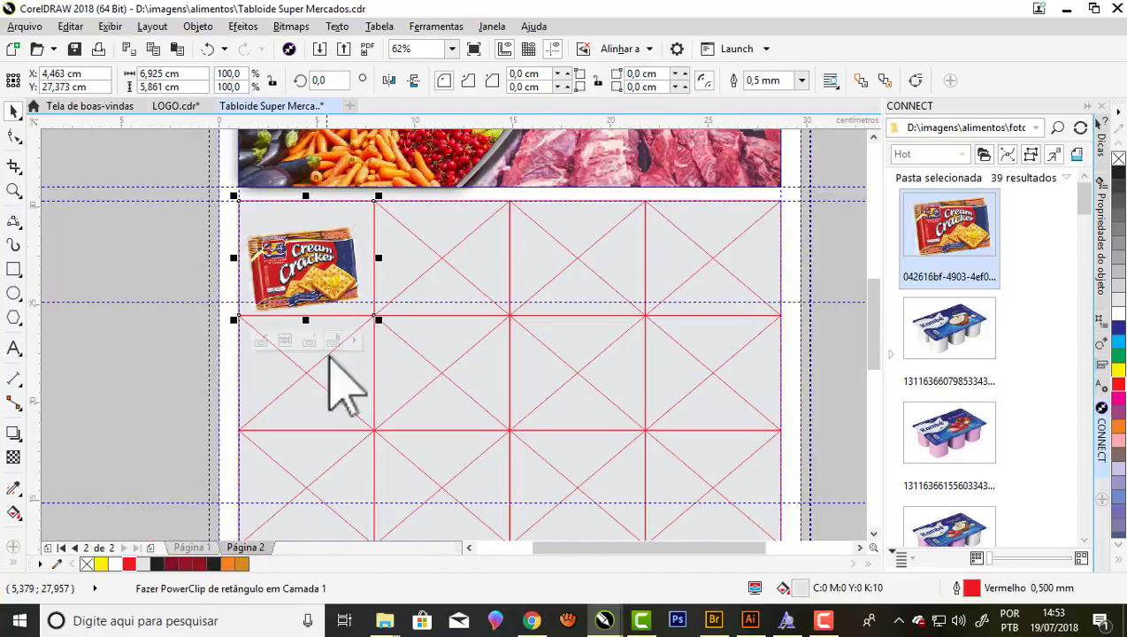
click(191, 548)
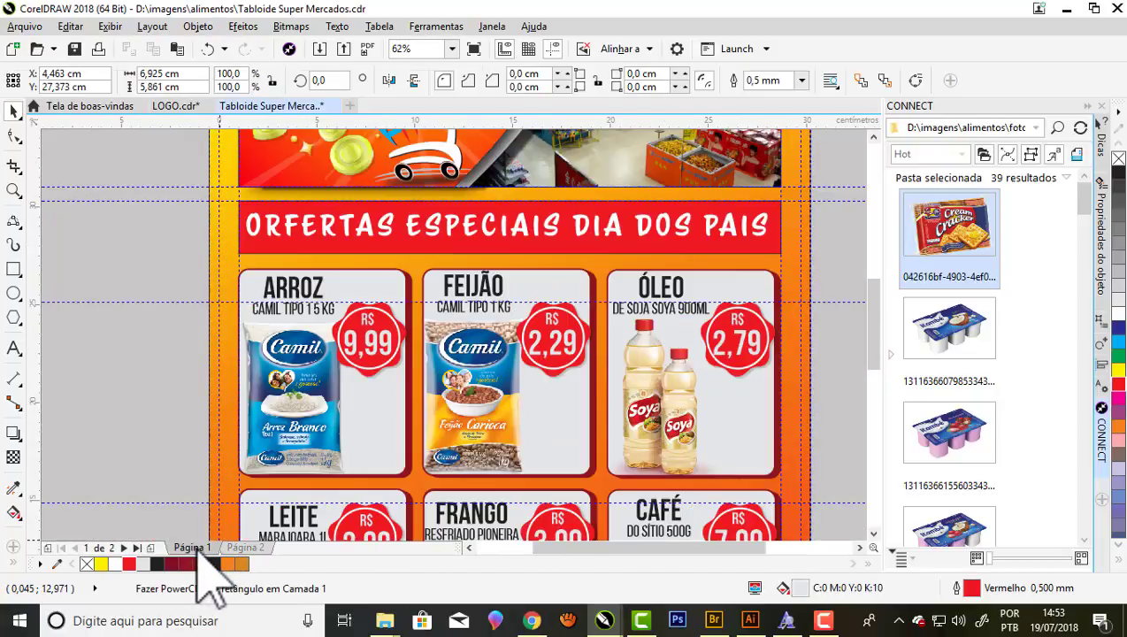
click(363, 353)
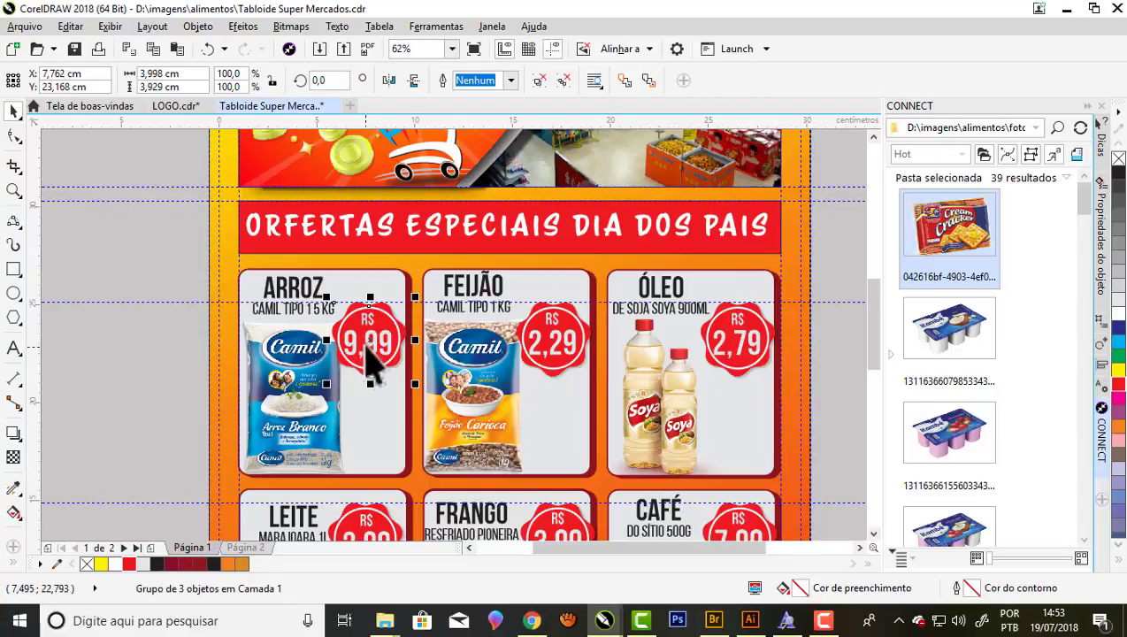
scroll(370, 354, up, 1)
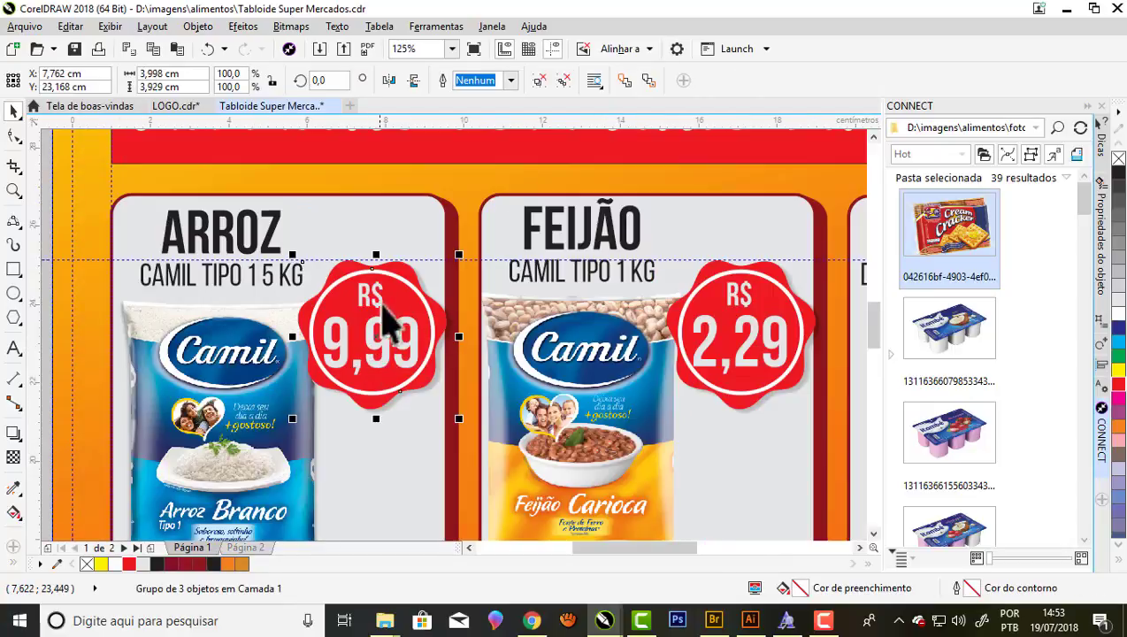
scroll(446, 329, down, 1)
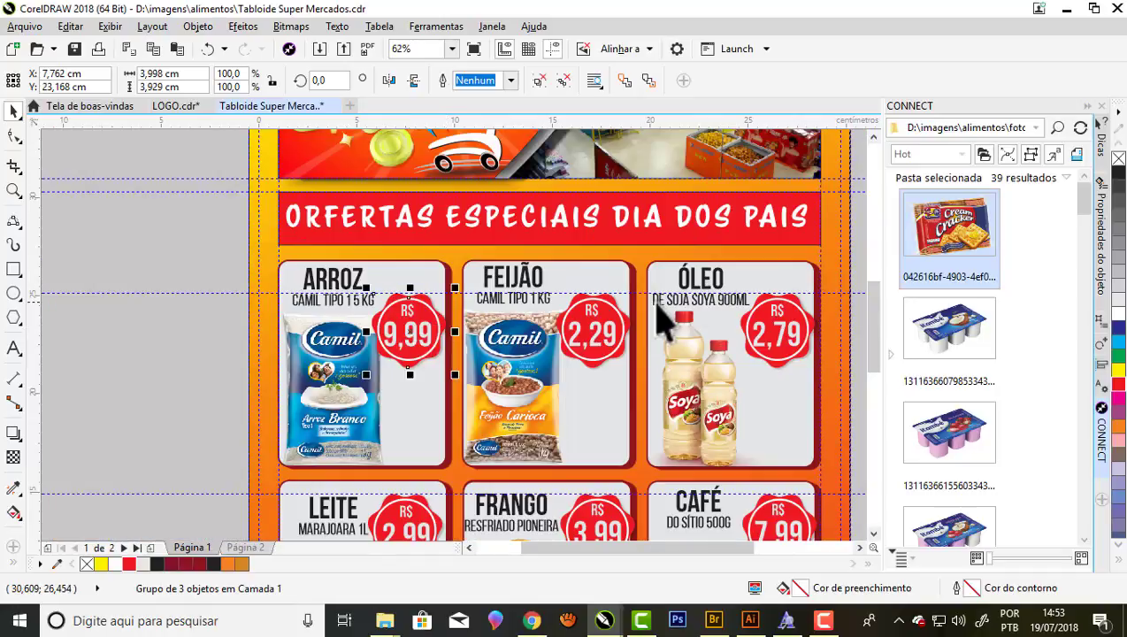
scroll(761, 320, down, 1)
scroll(762, 319, up, 1)
Marquee-select the four Óleo card objects and copy them.
mouse_move(771, 261)
mouse_down()
mouse_move(634, 379)
mouse_move(545, 371)
mouse_up()
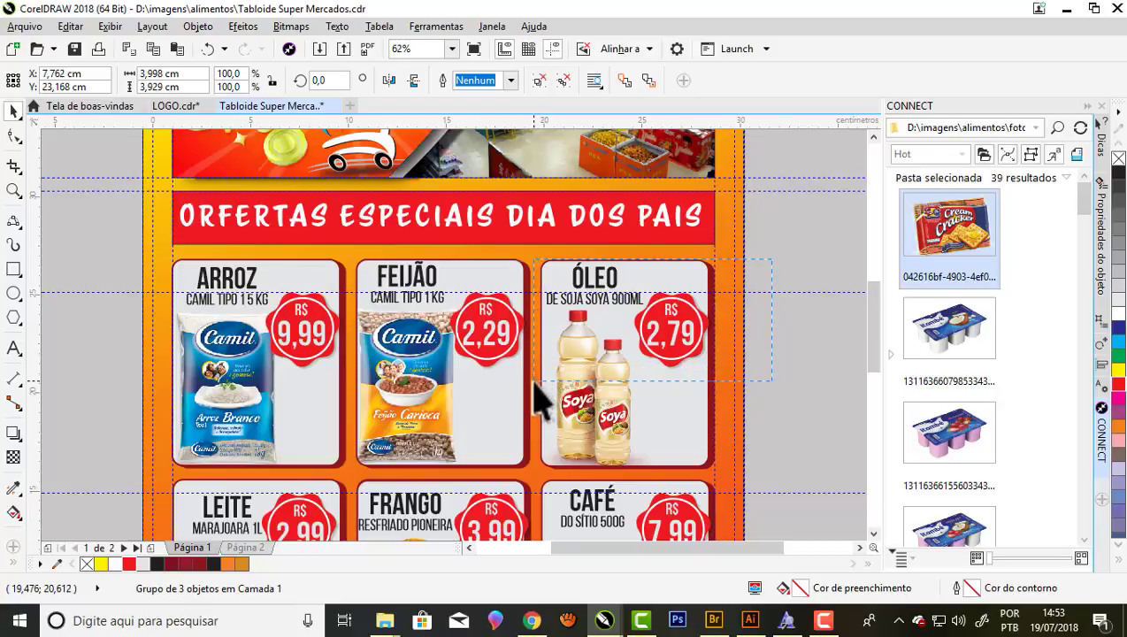
drag(541, 402, 541, 402)
right_click(646, 327)
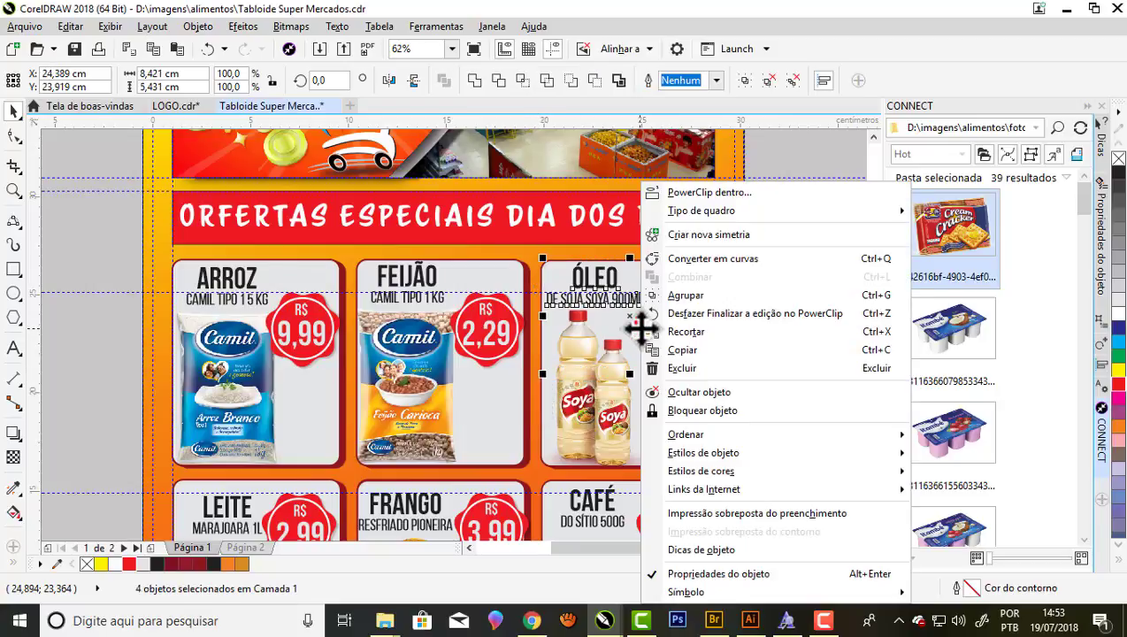
click(698, 349)
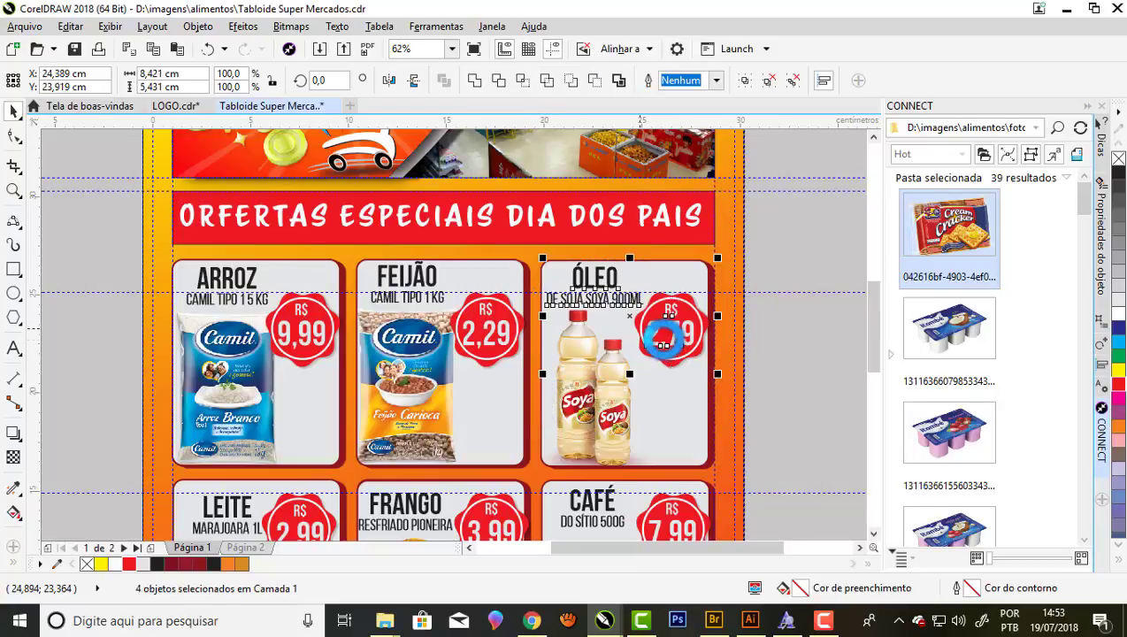
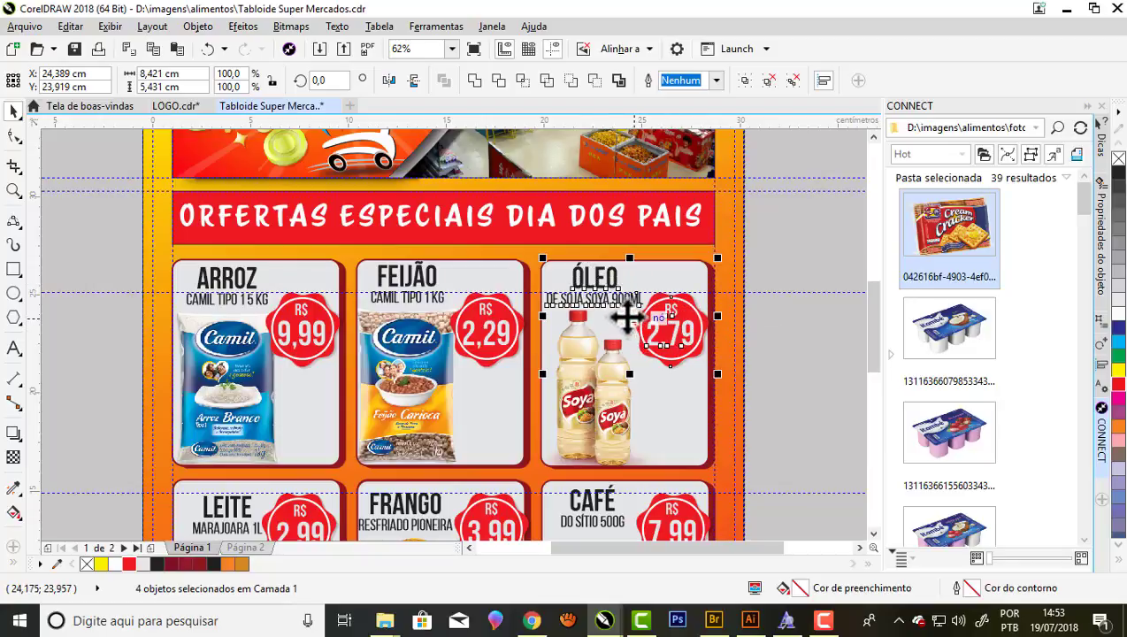
On Página 2, paste the copied ÓLEO offer and 2,79 badge over the crackers image.
scroll(626, 318, down, 2)
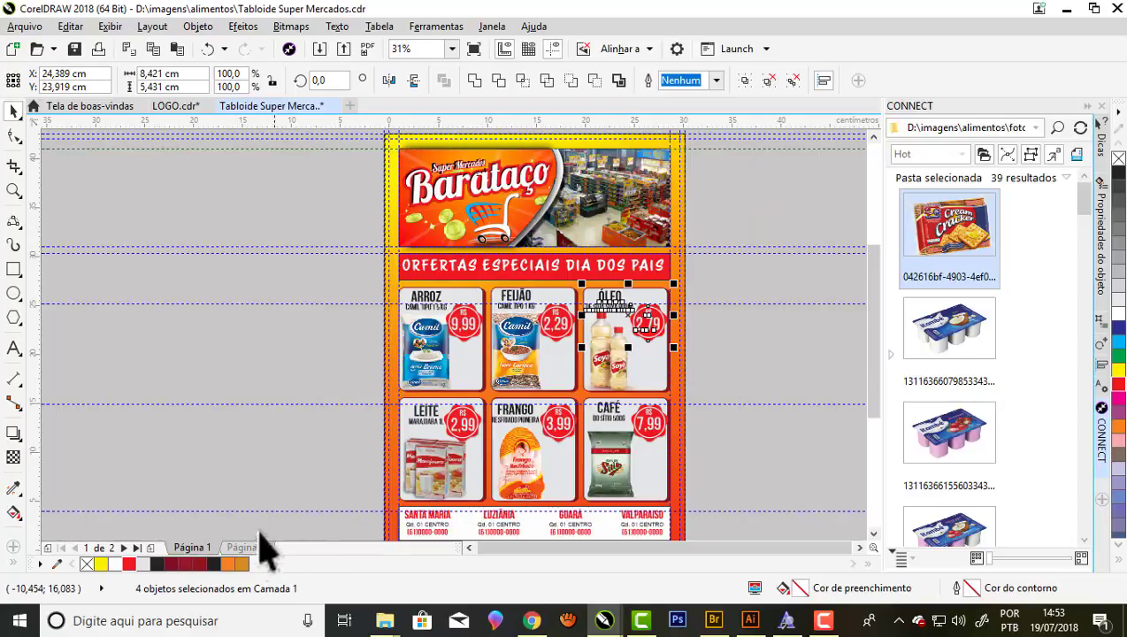
click(245, 547)
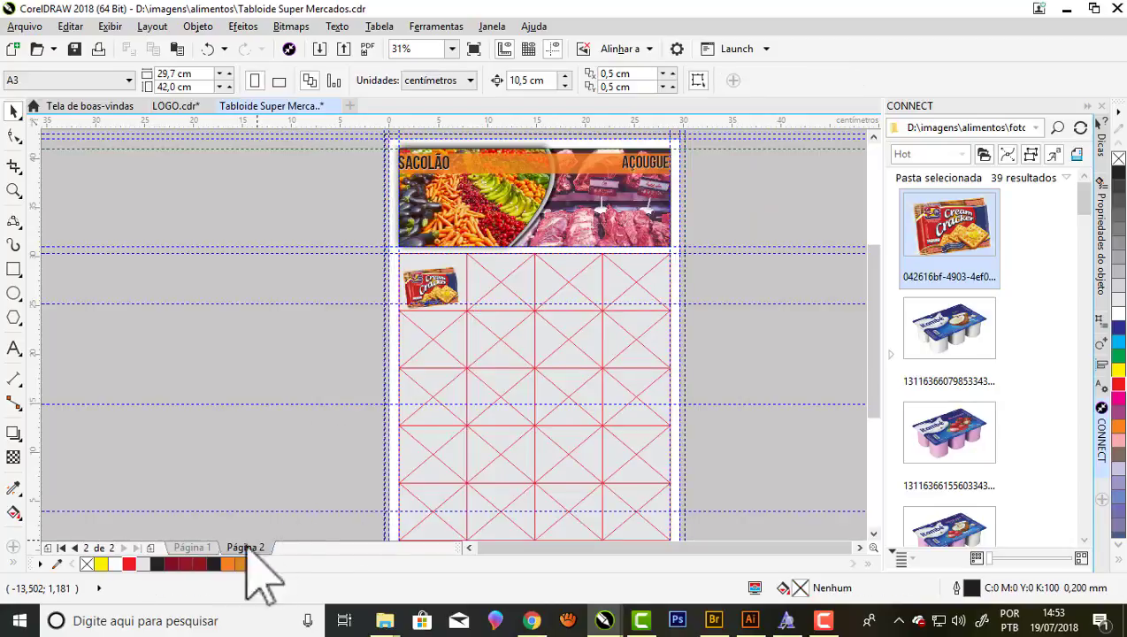
right_click(264, 286)
click(304, 412)
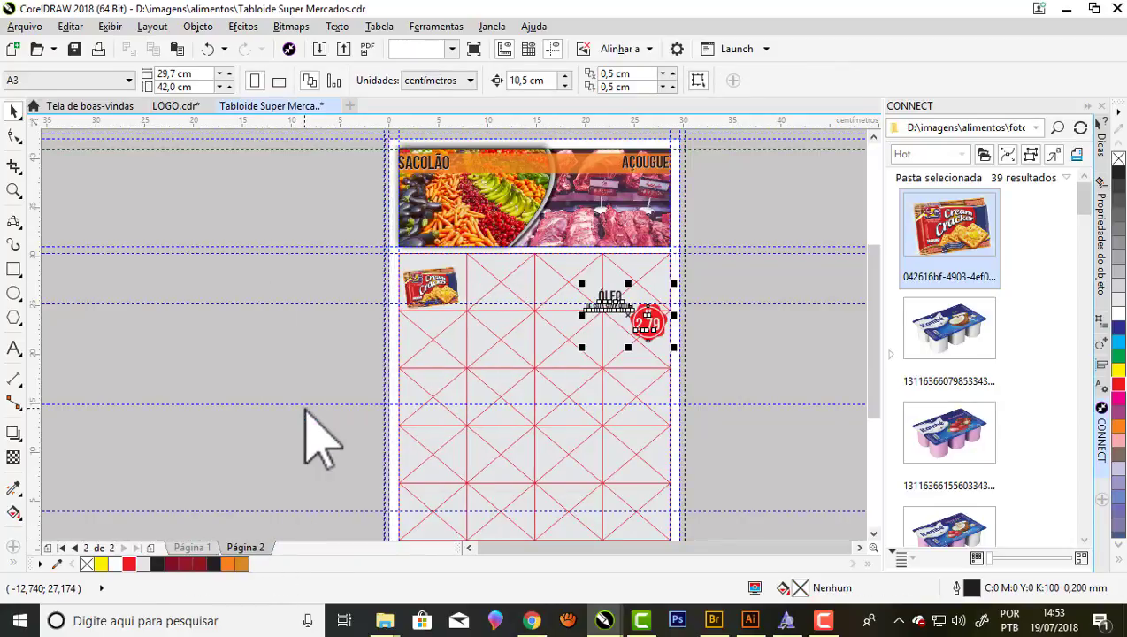
scroll(641, 309, up, 2)
Move the pasted ÓLEO group into the top-left grid cell and scale it to fit.
drag(661, 357, 293, 281)
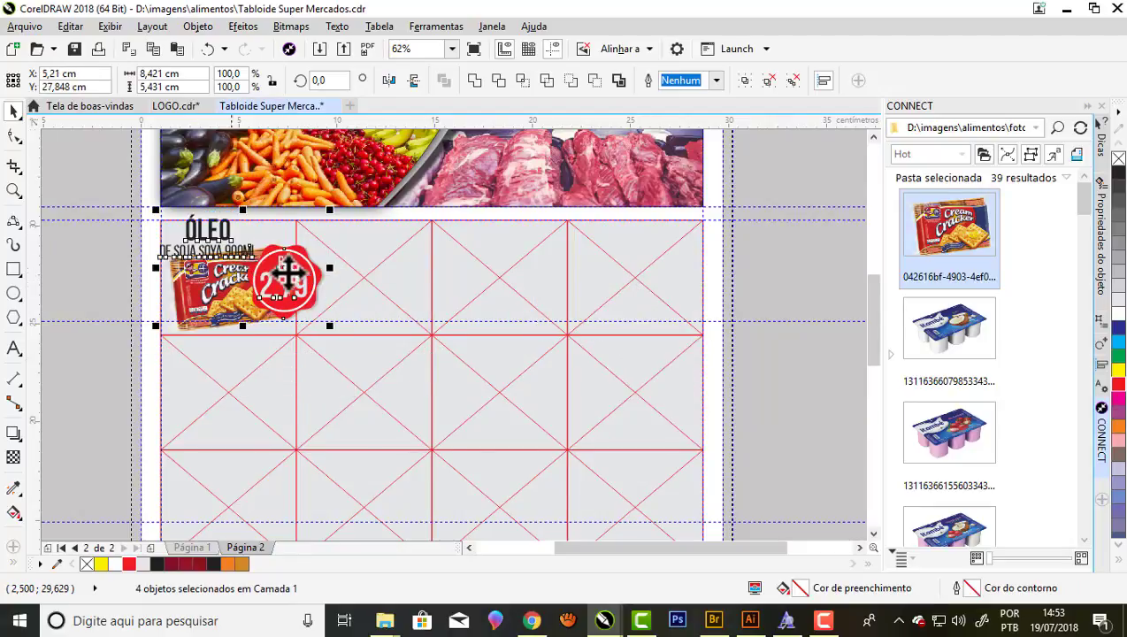
scroll(266, 261, down, 1)
scroll(240, 257, up, 1)
scroll(246, 266, up, 1)
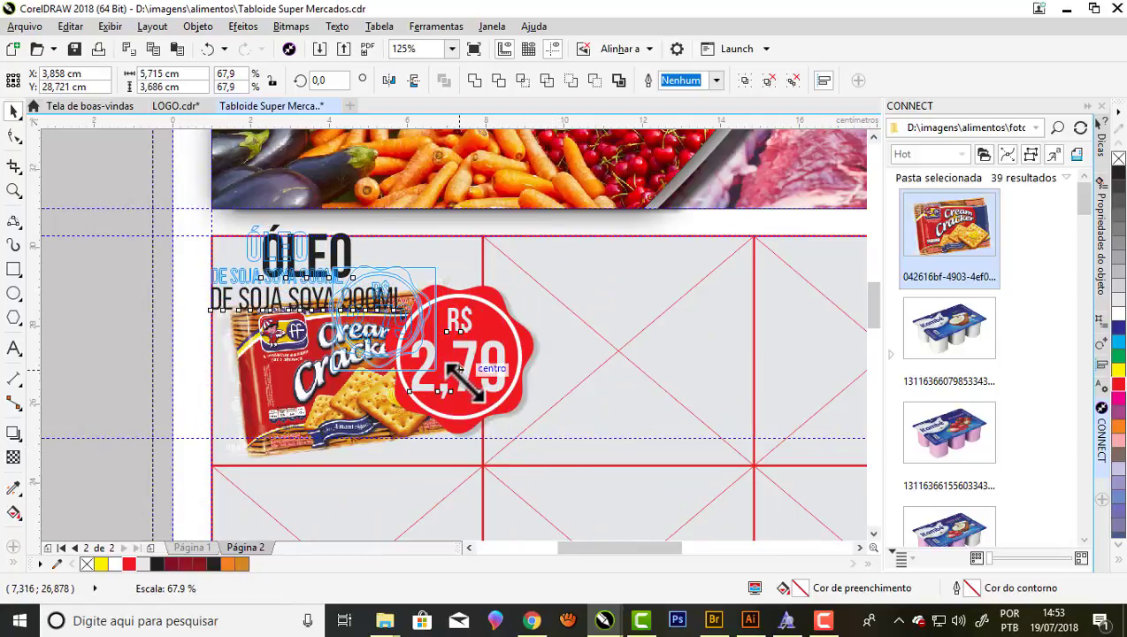
drag(548, 447, 440, 375)
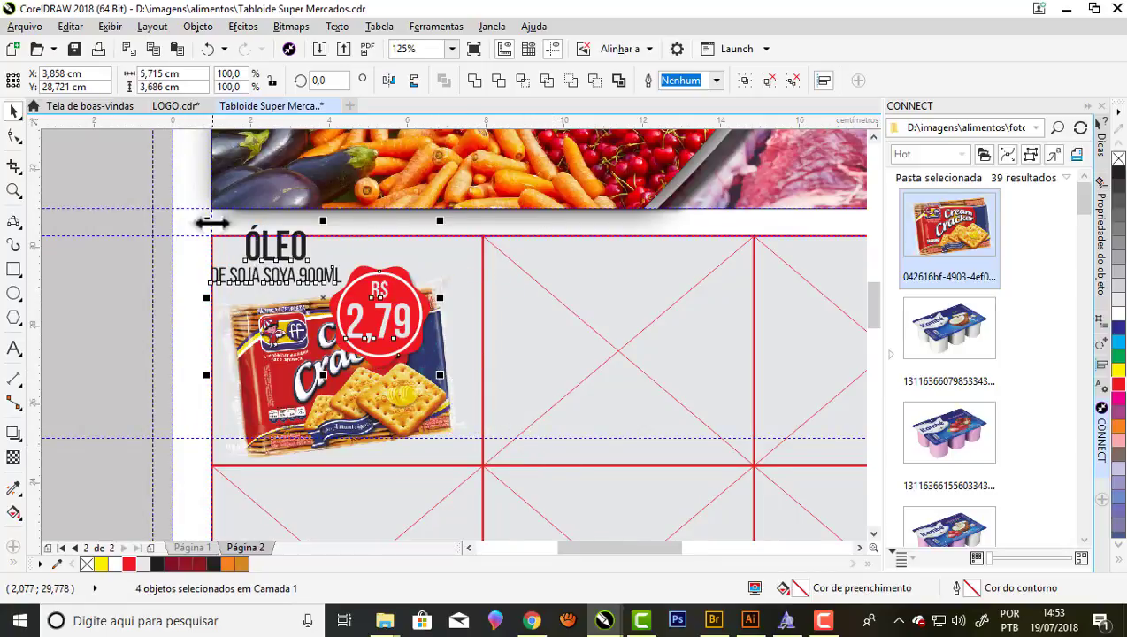
drag(193, 208, 244, 247)
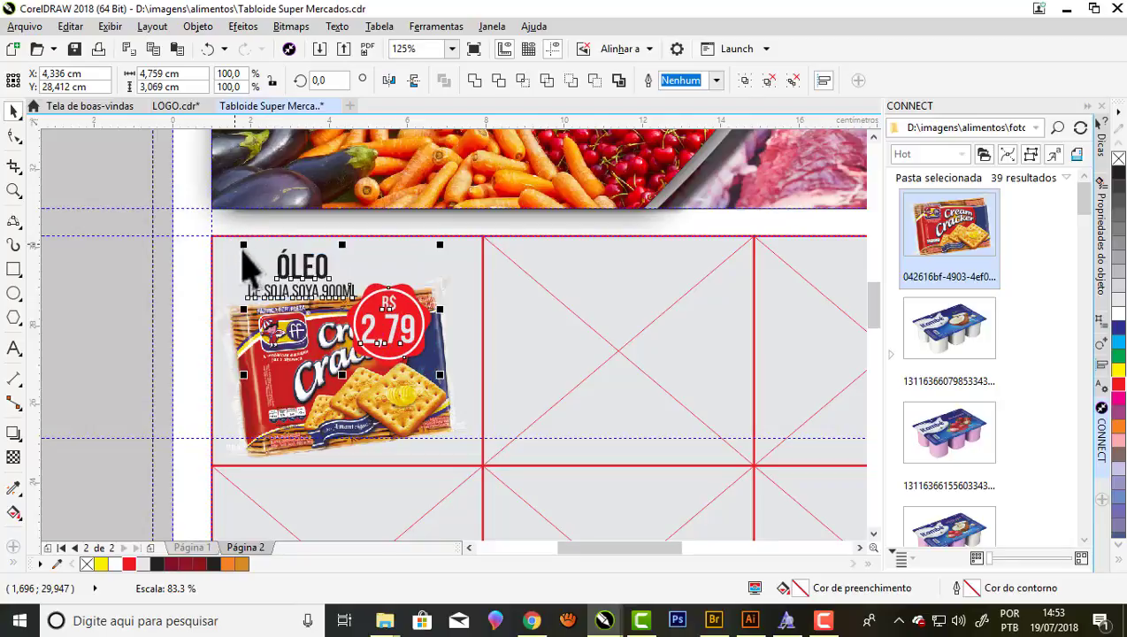
click(470, 380)
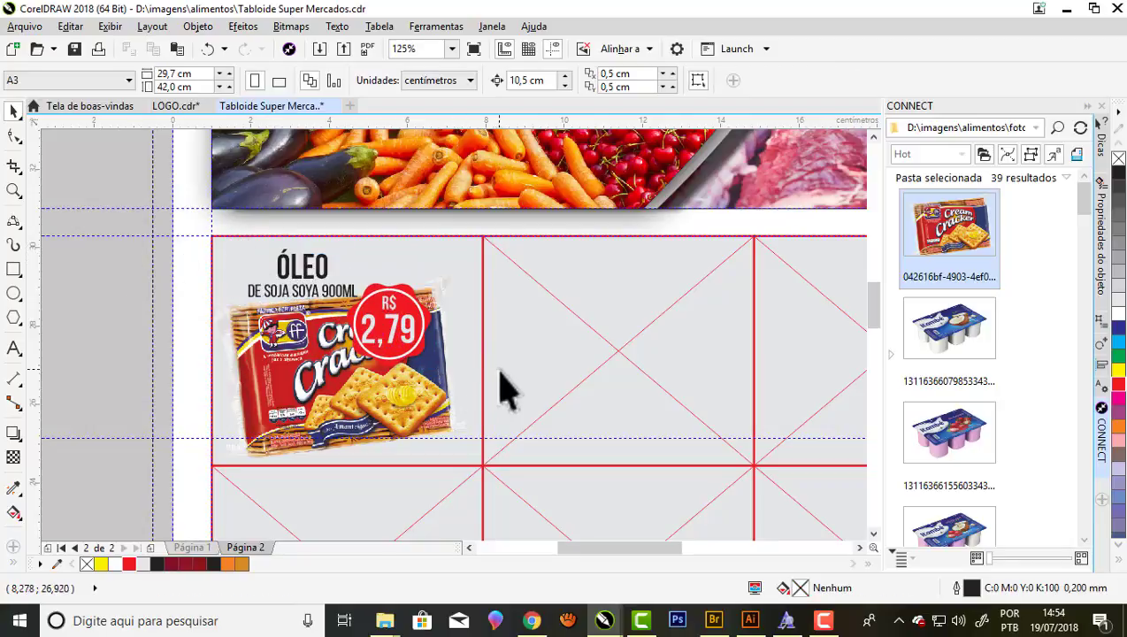
Shift the ÓLEO heading up and left inside the cell.
scroll(427, 340, down, 2)
scroll(433, 353, up, 2)
scroll(382, 503, up, 2)
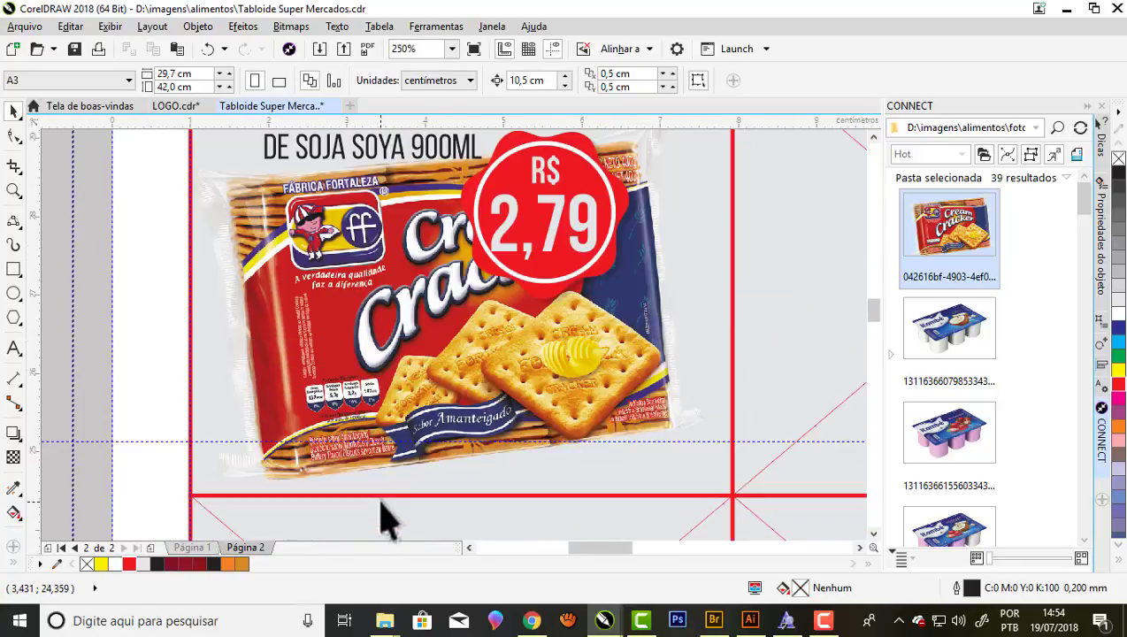
scroll(336, 389, down, 2)
scroll(368, 425, up, 2)
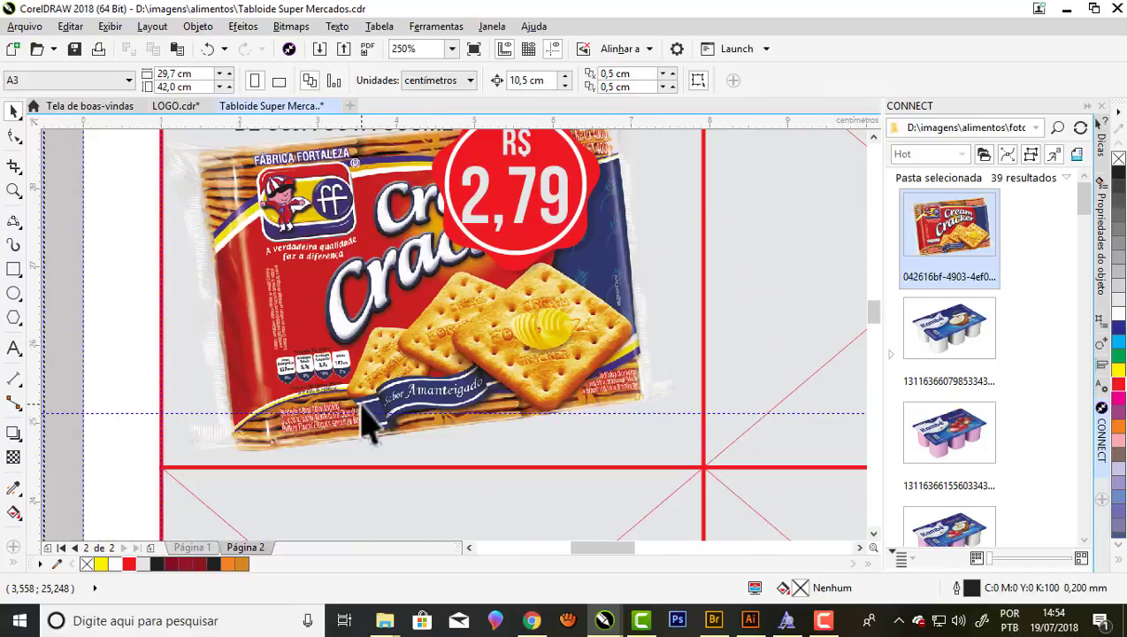
scroll(368, 424, down, 2)
click(436, 278)
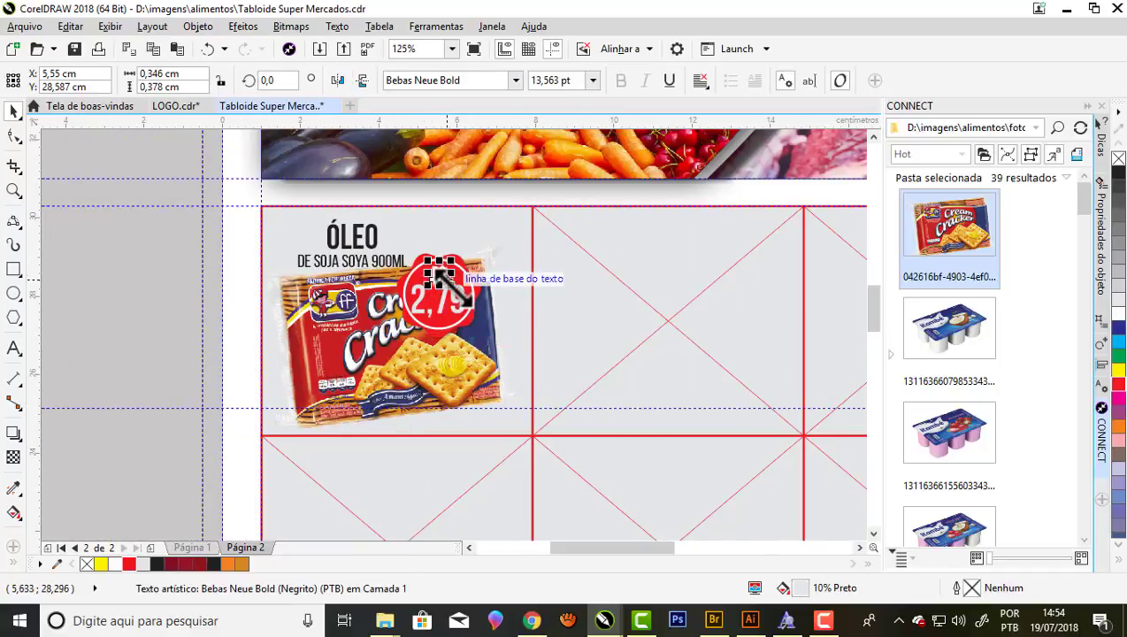
click(358, 241)
drag(359, 241, 339, 234)
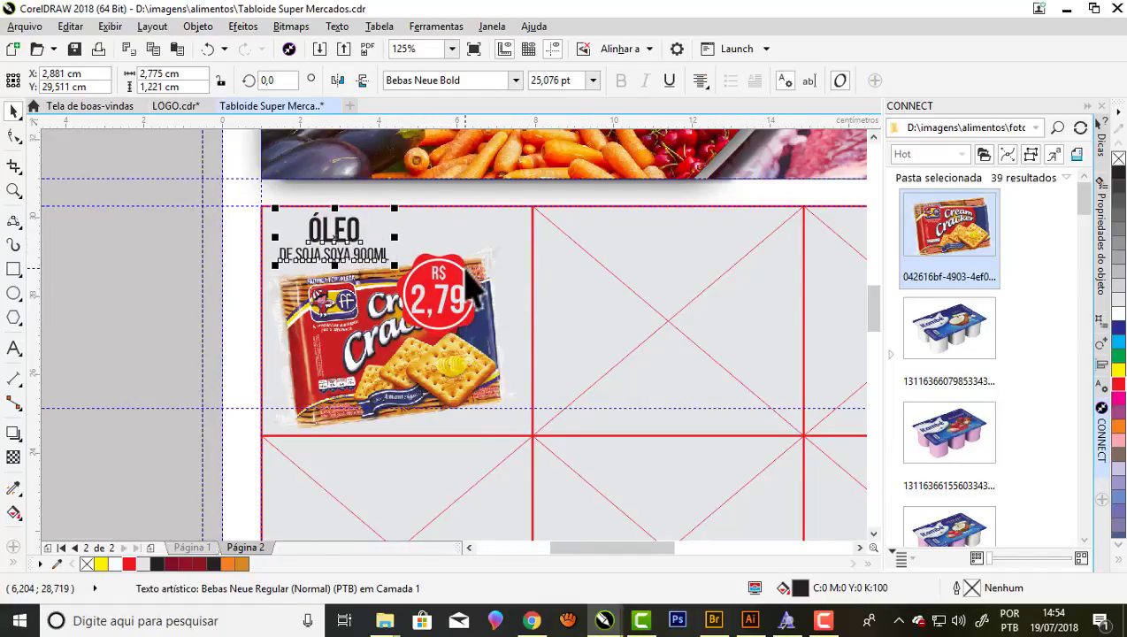
Place the red badge, R$ label and enlarged 2,79 price beside the ÓLEO title.
scroll(467, 270, up, 2)
drag(447, 271, 515, 178)
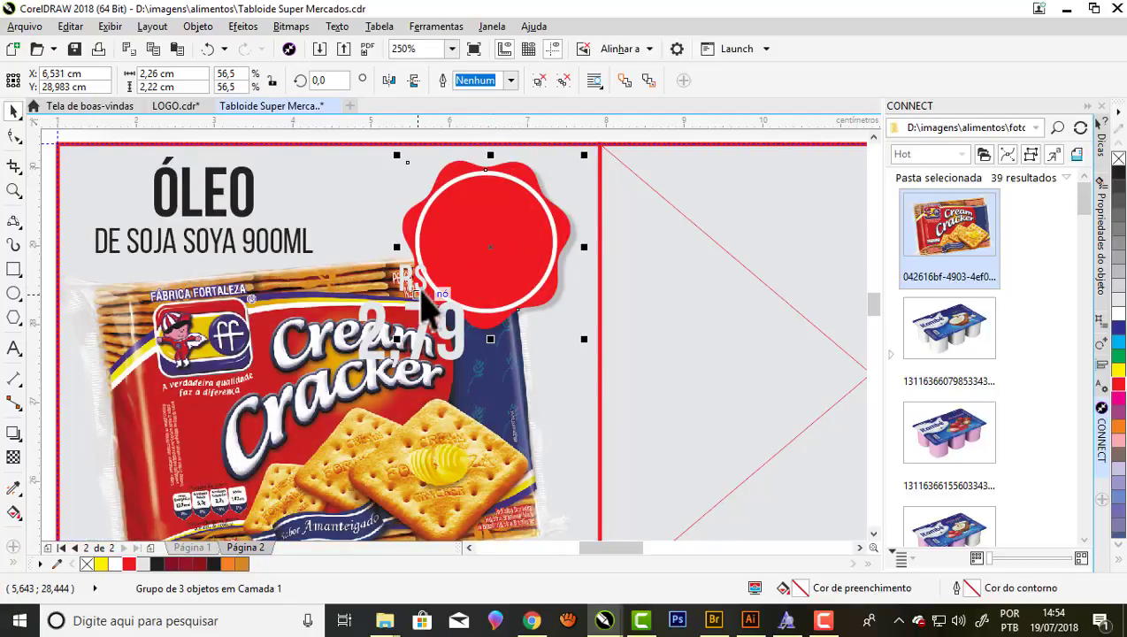
drag(414, 276, 490, 203)
mouse_move(460, 277)
mouse_down()
mouse_move(529, 257)
mouse_move(536, 265)
mouse_up()
scroll(522, 310, down, 3)
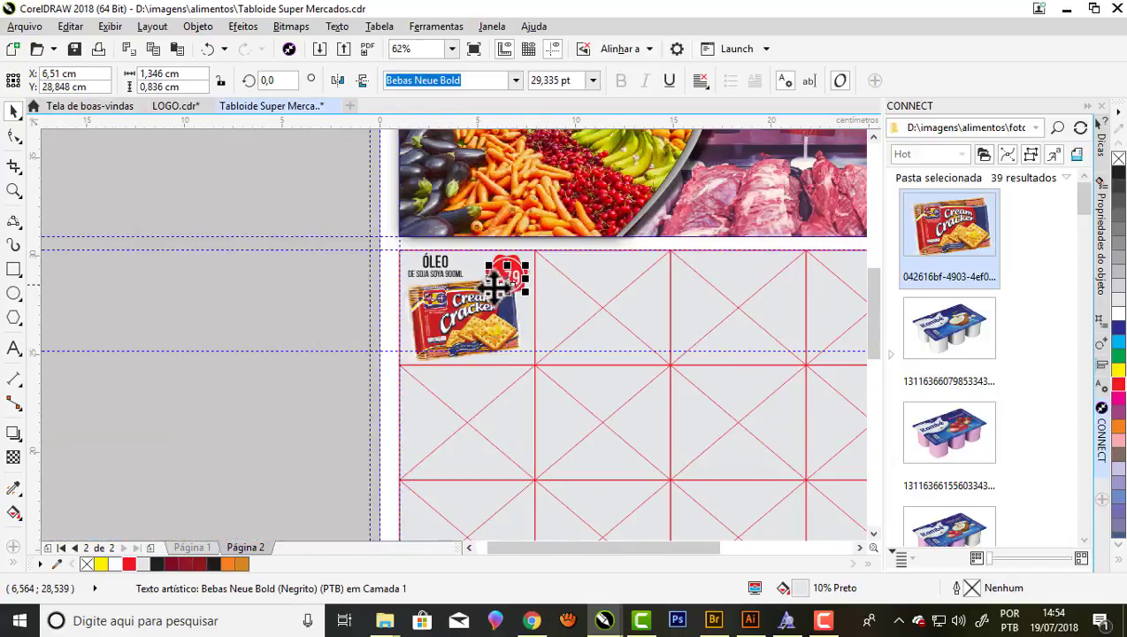
click(360, 309)
scroll(530, 314, up, 1)
Enlarge the ÓLEO heading and subtitle to 27,473 pt, tucked into the cell's top-left corner.
scroll(482, 315, down, 2)
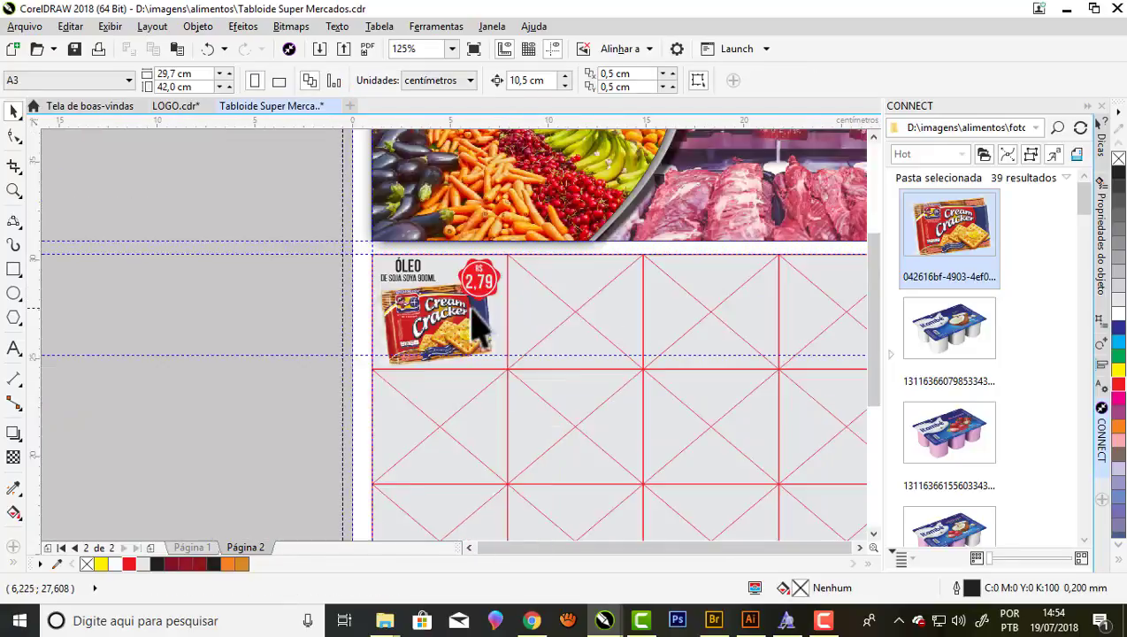
scroll(530, 354, down, 1)
click(526, 334)
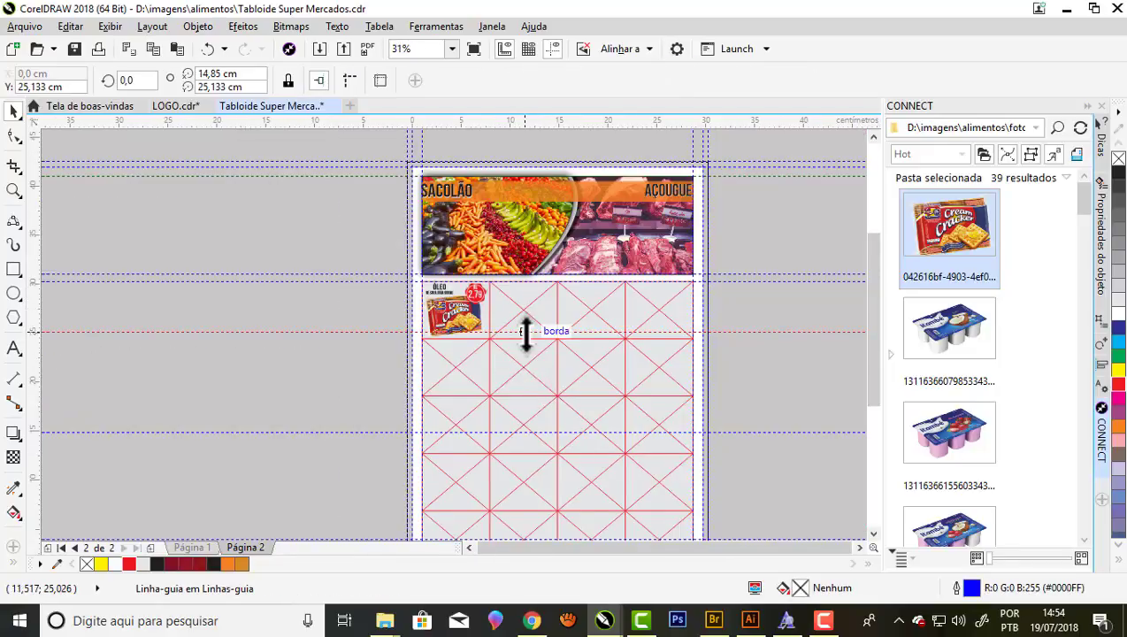
click(739, 310)
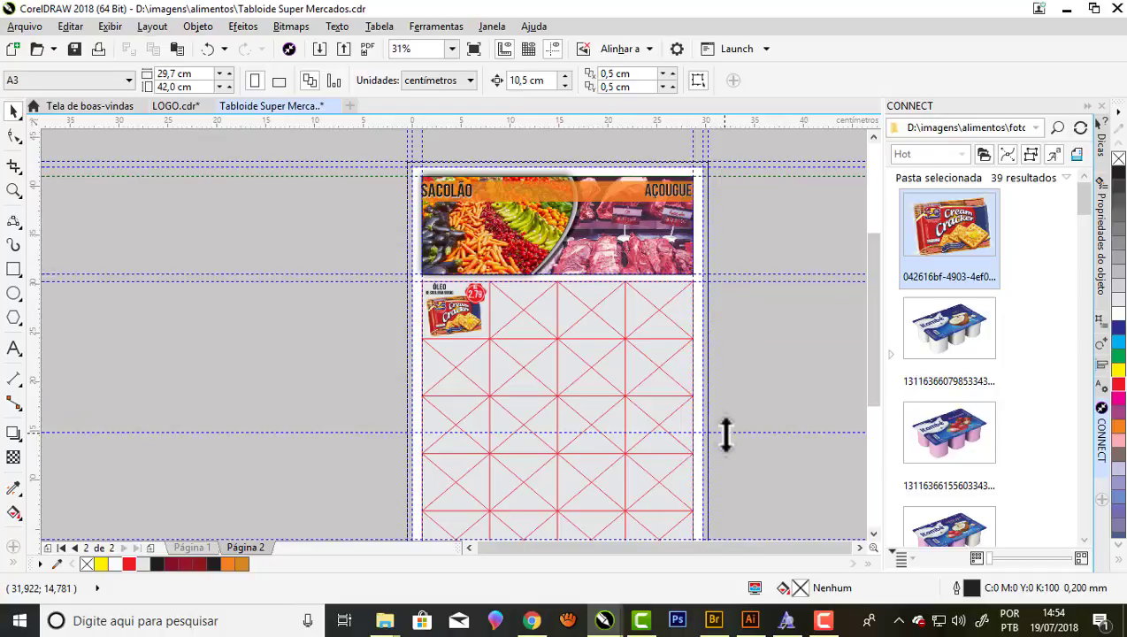
scroll(564, 390, down, 1)
scroll(516, 352, up, 2)
scroll(505, 358, up, 1)
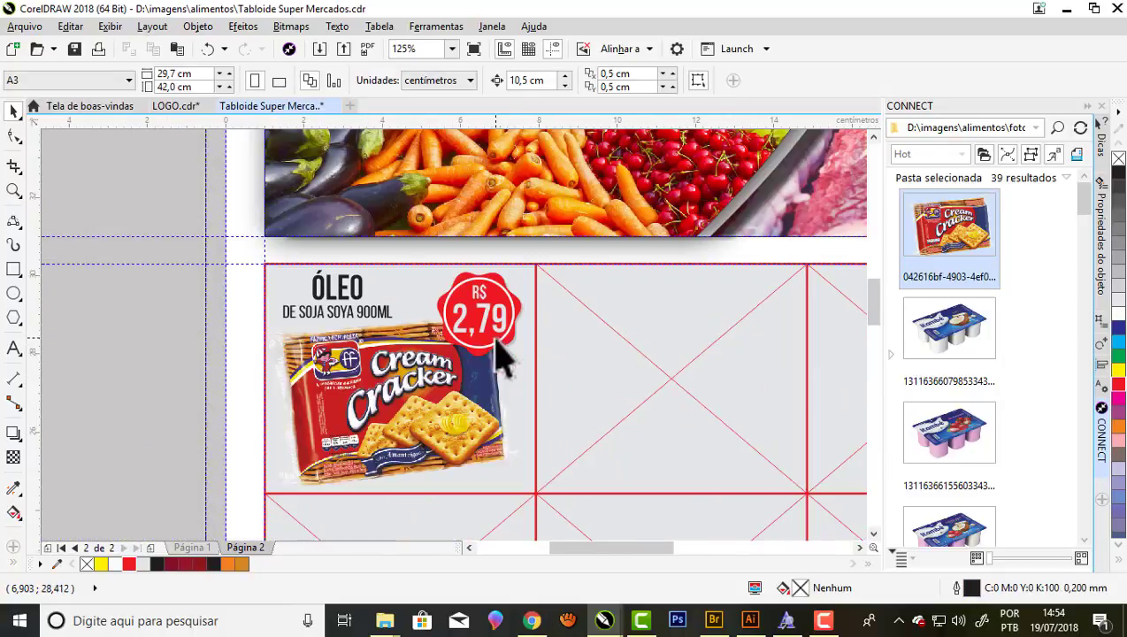
scroll(350, 350, down, 1)
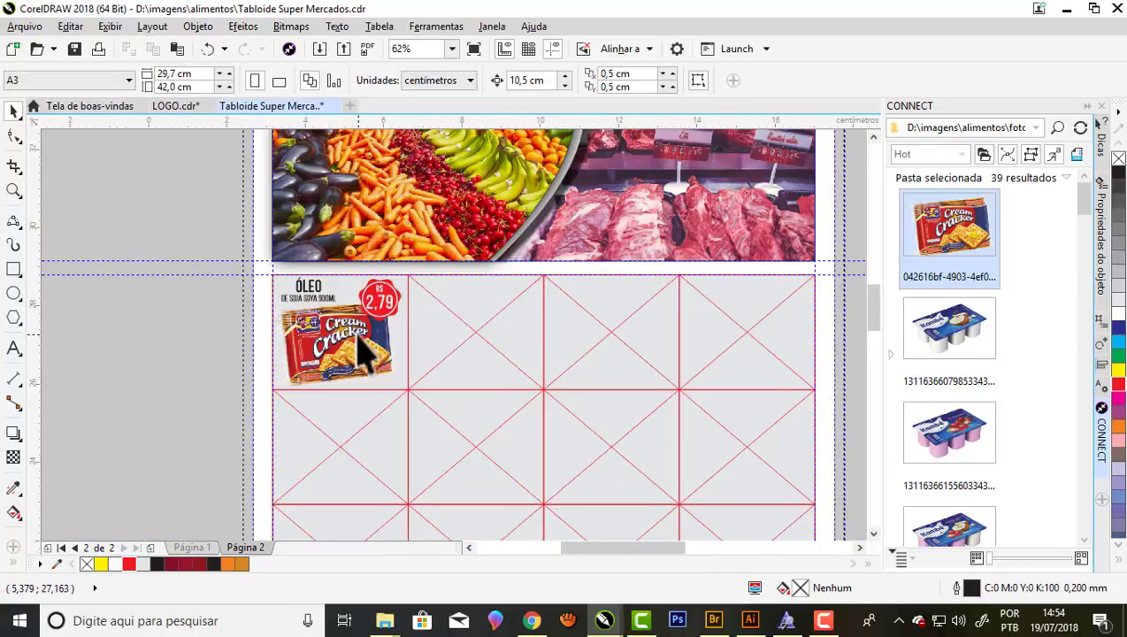
scroll(363, 348, up, 1)
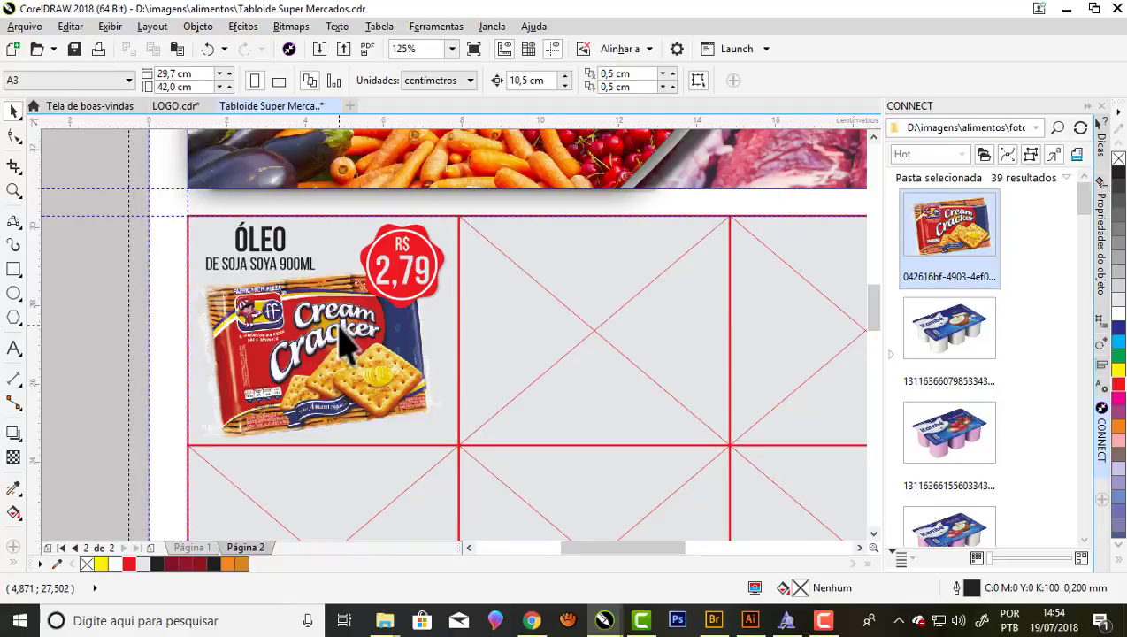
drag(292, 257, 343, 290)
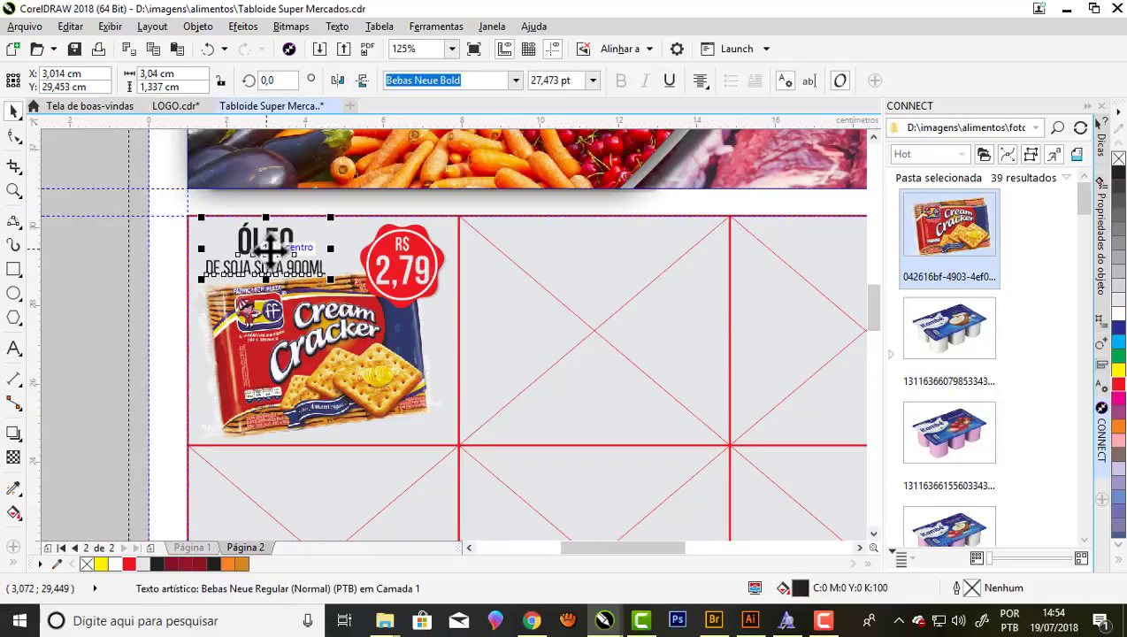
drag(292, 257, 231, 252)
scroll(205, 287, down, 1)
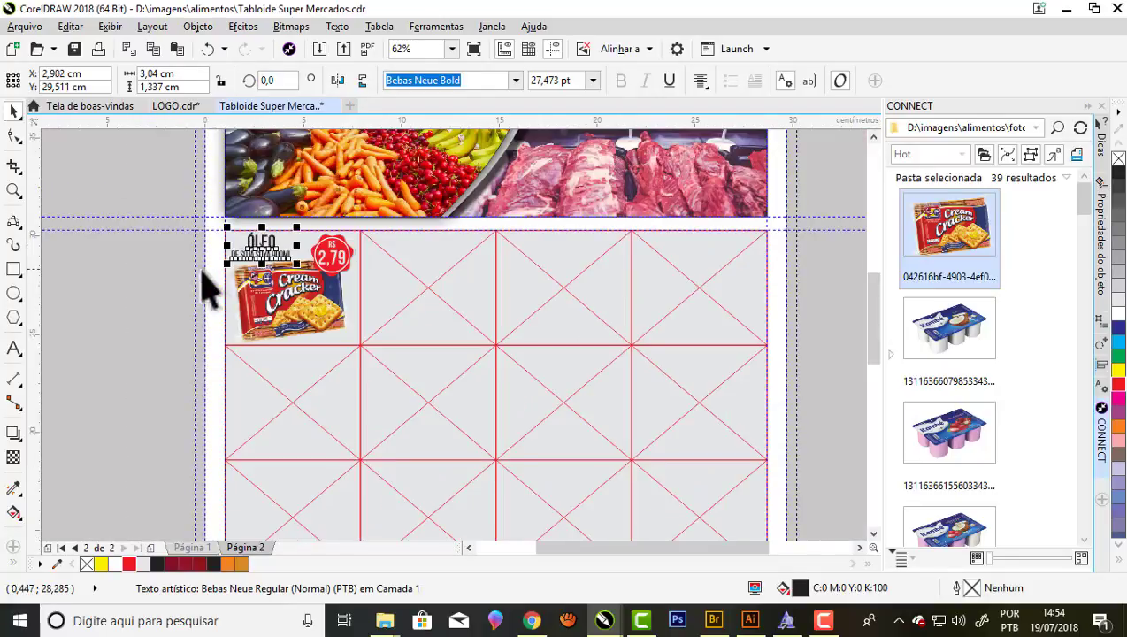
click(146, 281)
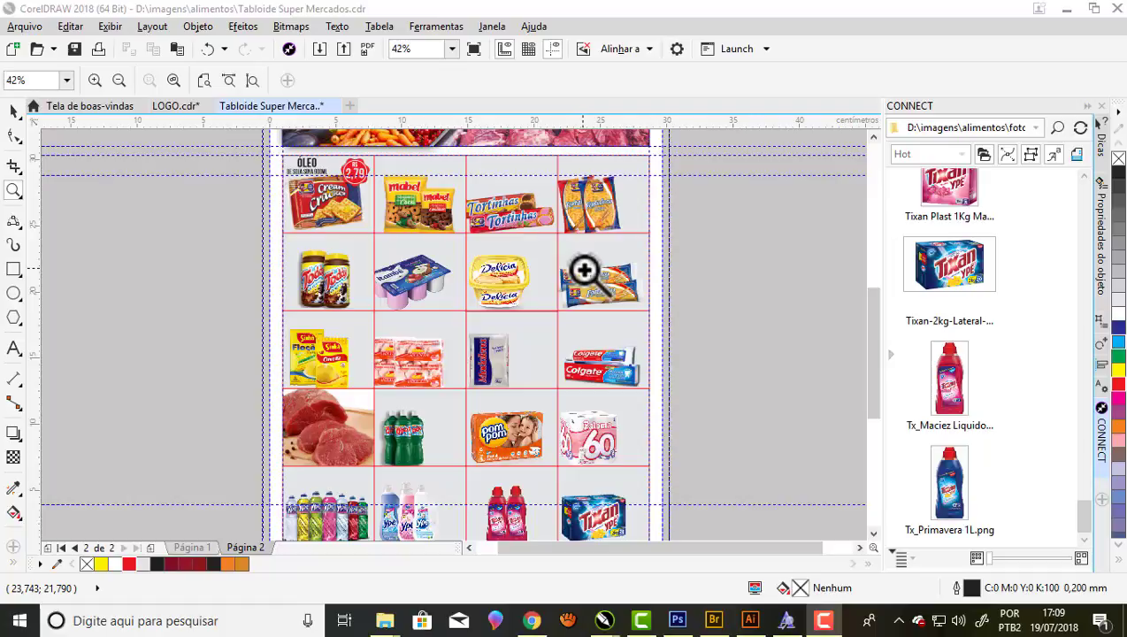
Nudge the R$ 2,79 price badge slightly left over the cracker package.
scroll(564, 378, down, 4)
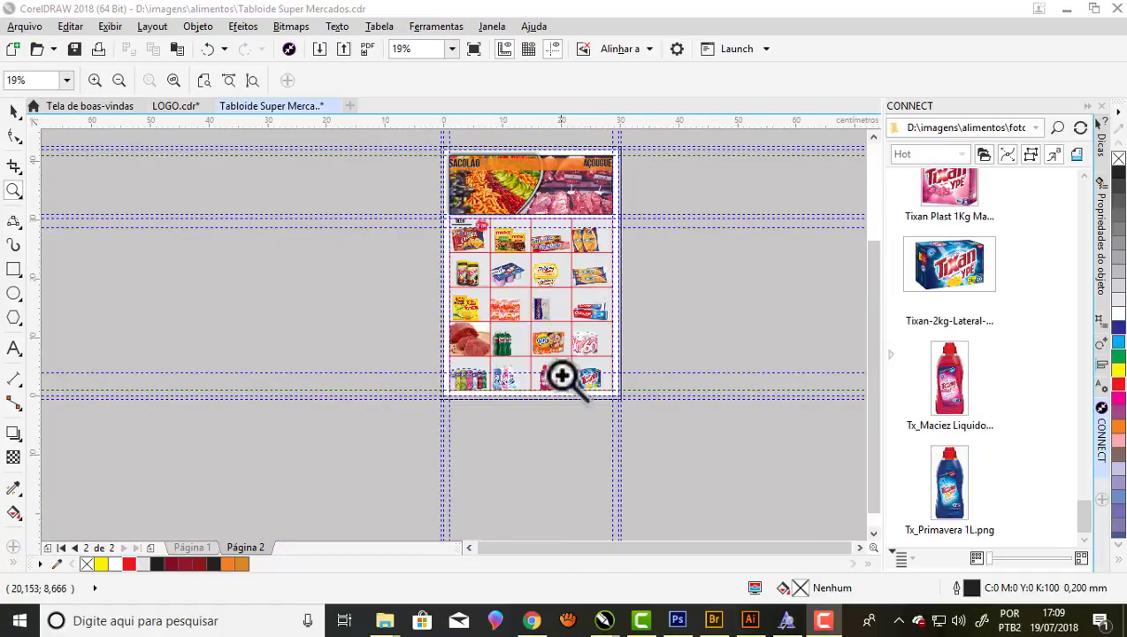
scroll(559, 394, up, 4)
scroll(555, 394, down, 2)
scroll(502, 249, up, 1)
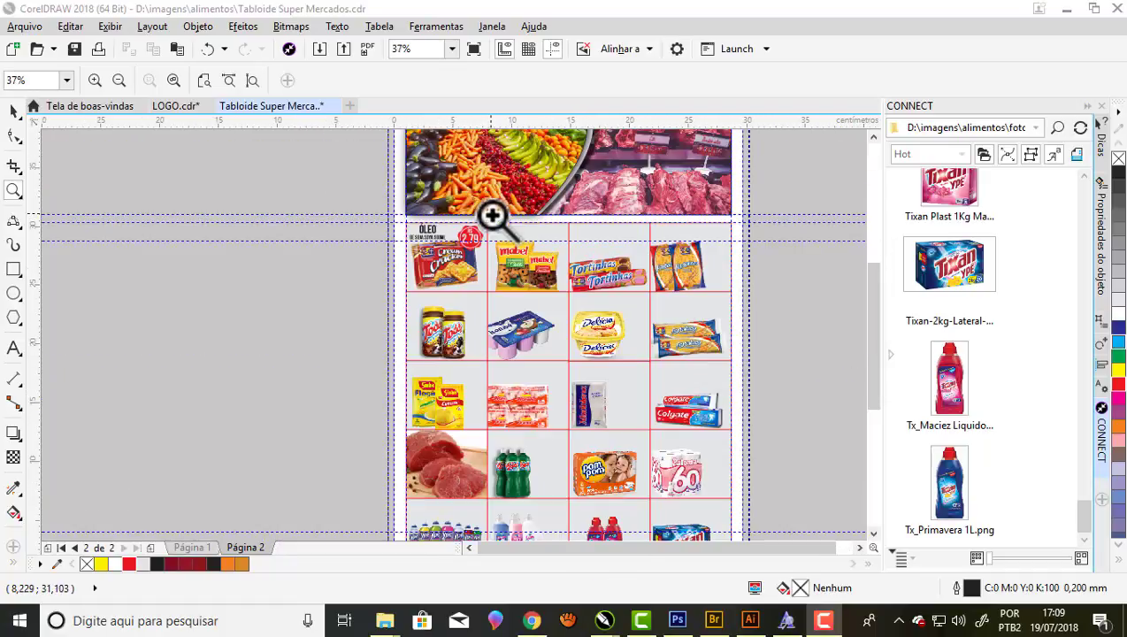
scroll(478, 239, up, 1)
scroll(516, 226, down, 1)
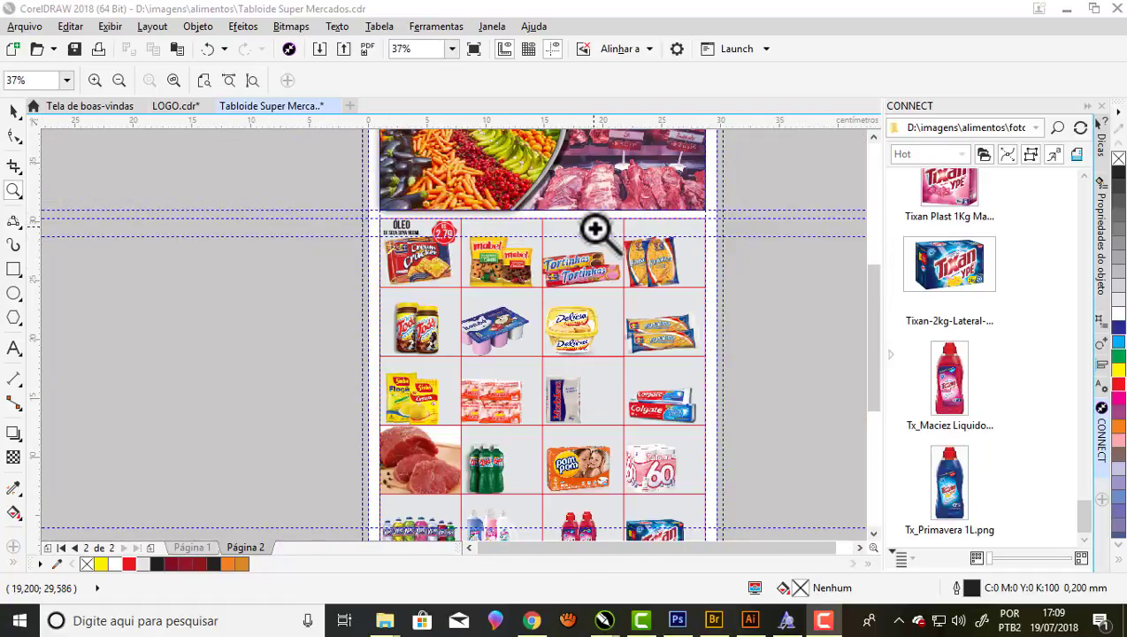
scroll(592, 229, up, 1)
key(space)
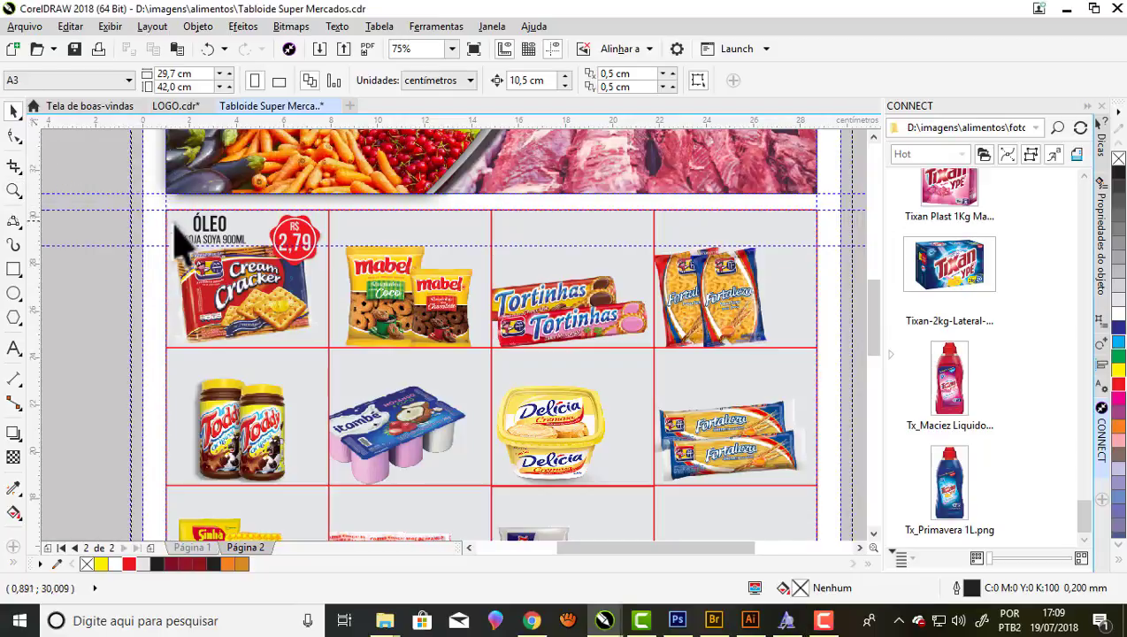
scroll(183, 225, up, 1)
click(215, 238)
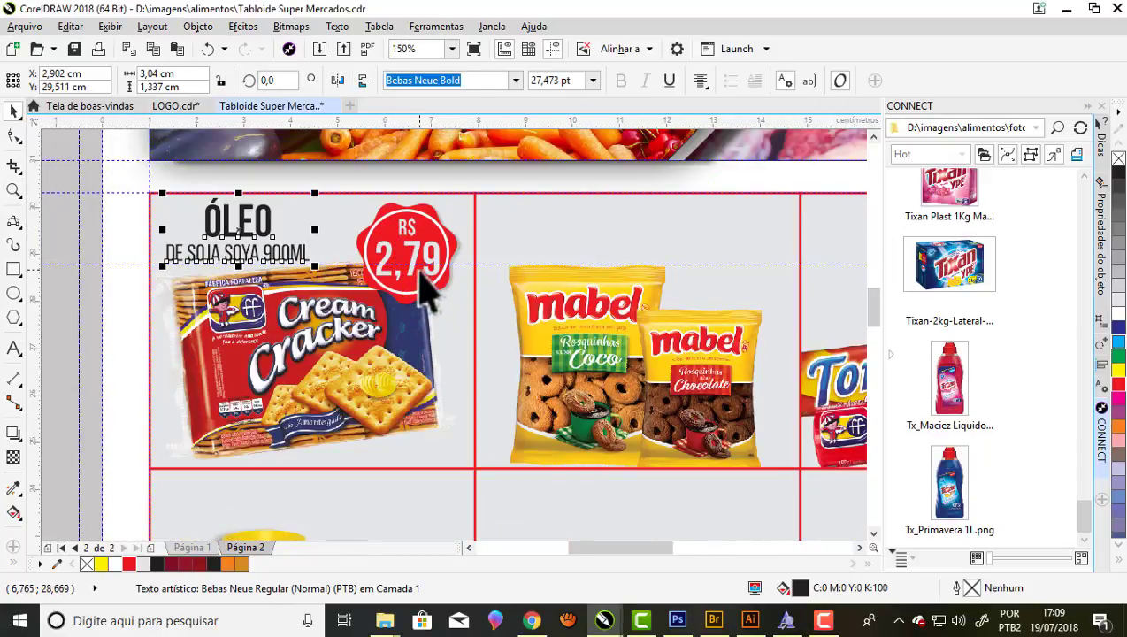
scroll(409, 251, up, 2)
scroll(474, 196, down, 1)
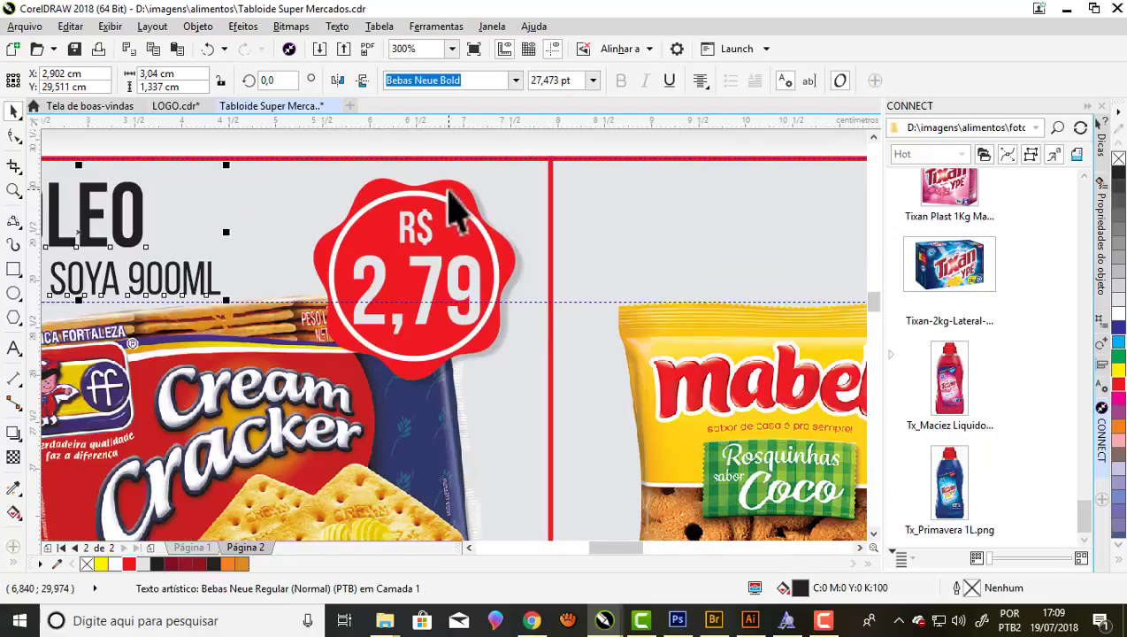
click(452, 205)
mouse_move(453, 209)
mouse_down()
mouse_move(327, 188)
mouse_move(427, 212)
mouse_up()
Select the ÓLEO title together with the badge and group them with Agrupar.
scroll(427, 212, down, 1)
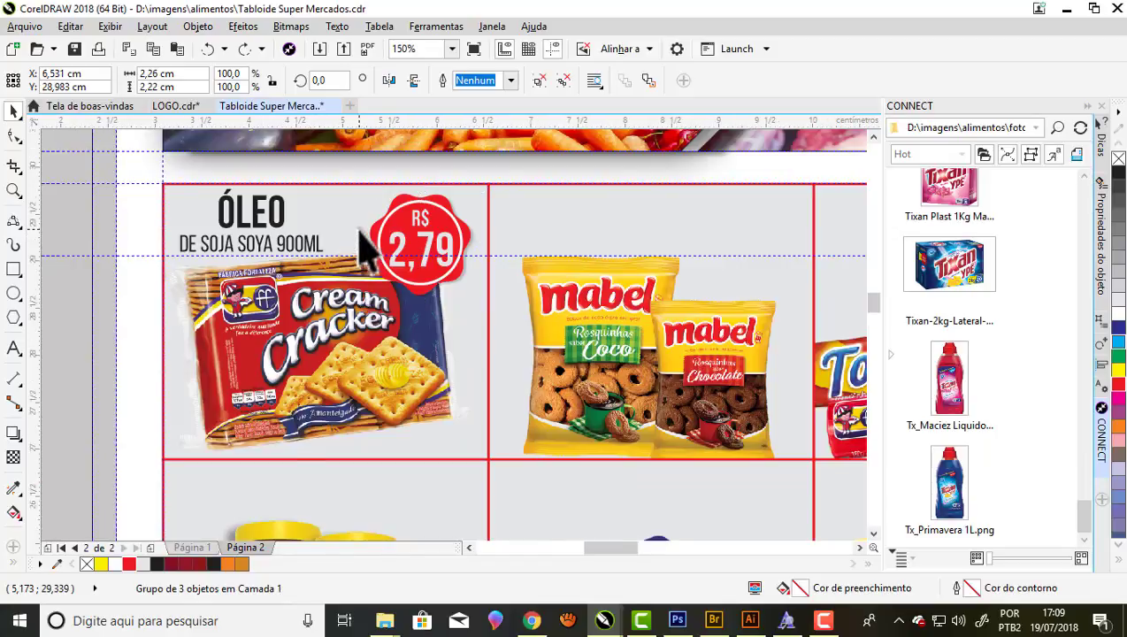
scroll(364, 240, up, 1)
shift+click(212, 245)
scroll(339, 248, down, 1)
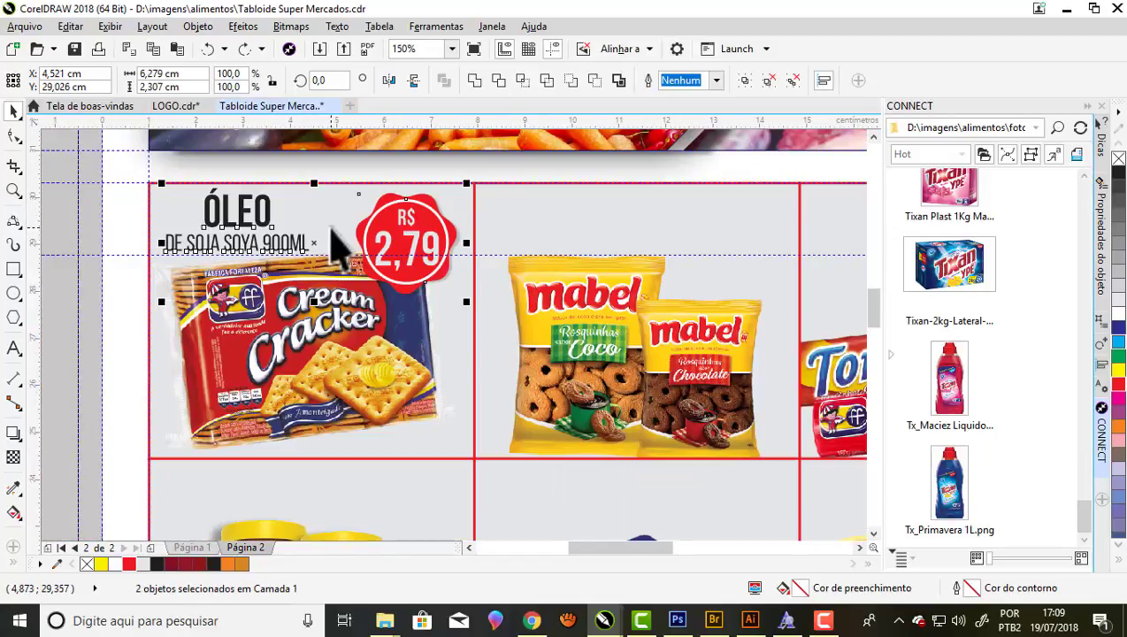
right_click(369, 228)
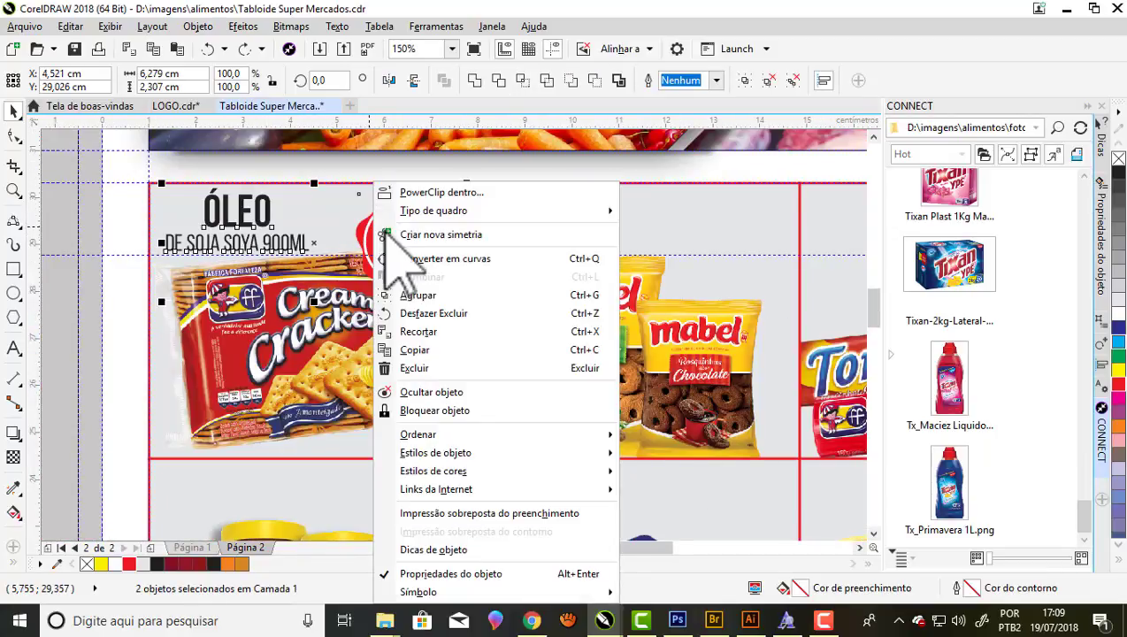
click(425, 297)
scroll(265, 221, down, 1)
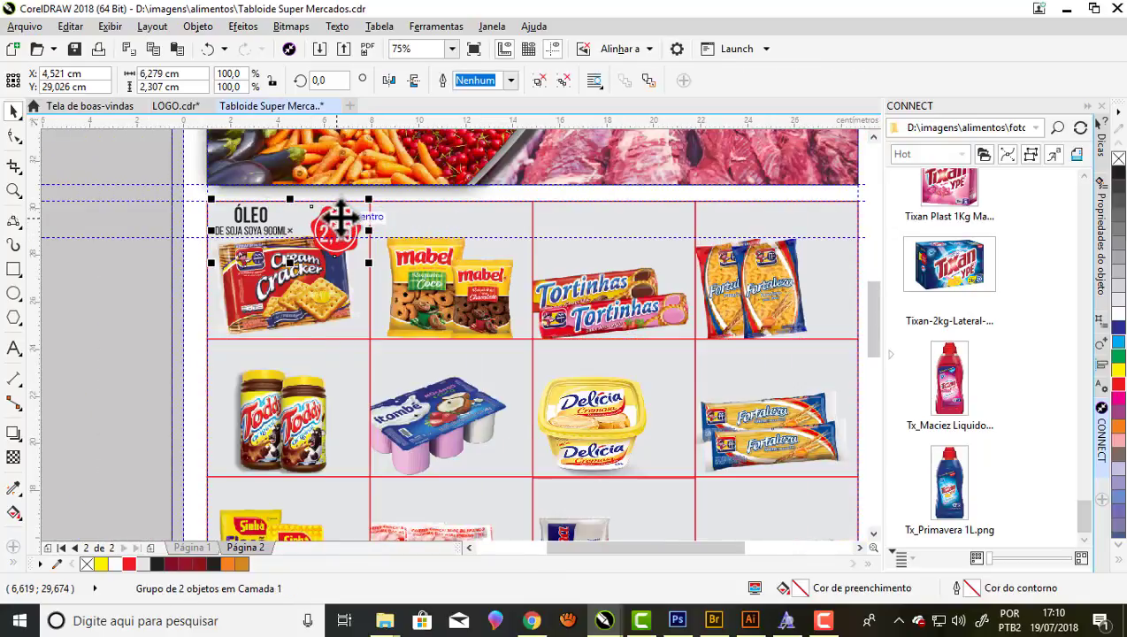
Copy the ÓLEO price group into the Mabel cell, then repeat it into Tortinhas with Ctrl+R.
mouse_move(290, 232)
mouse_down()
mouse_move(428, 247)
mouse_move(455, 231)
mouse_up()
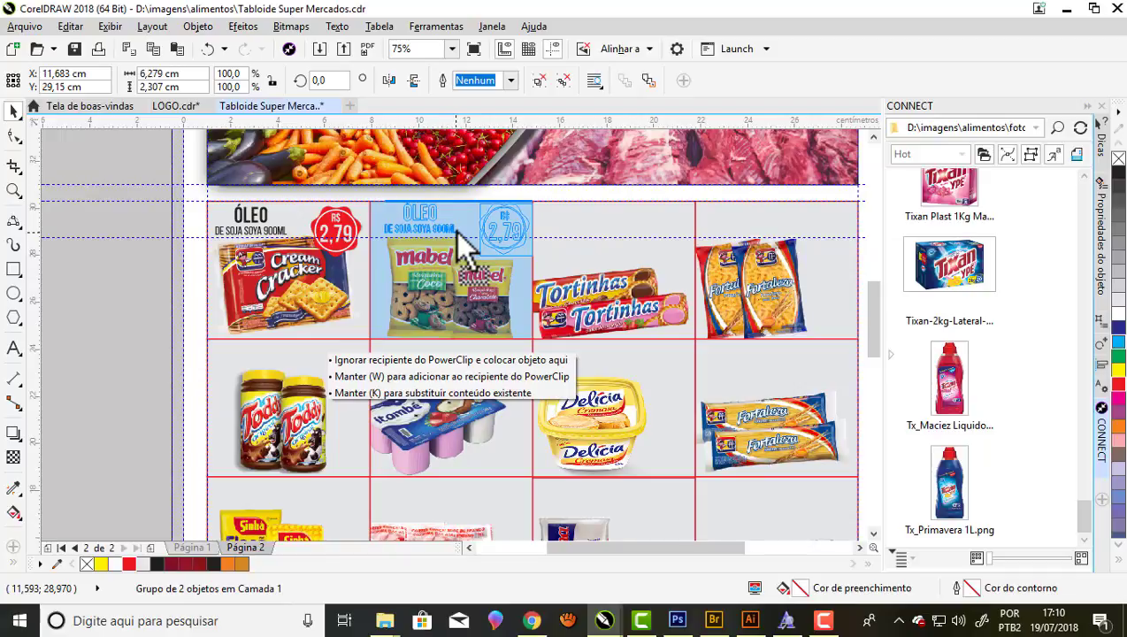
drag(455, 231, 456, 231)
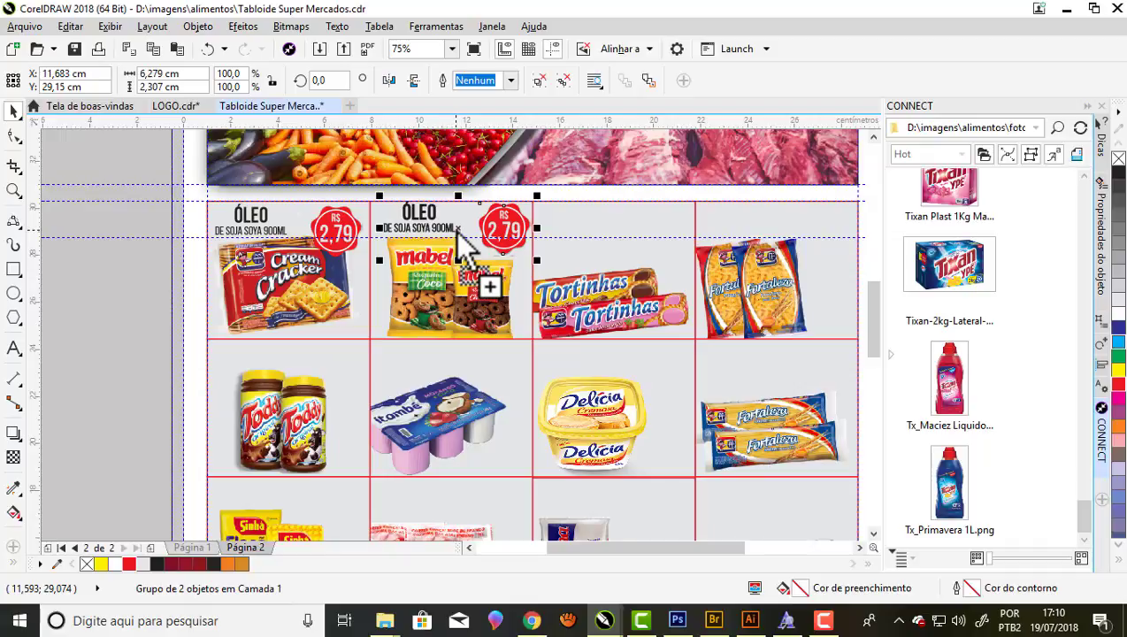
scroll(464, 248, down, 1)
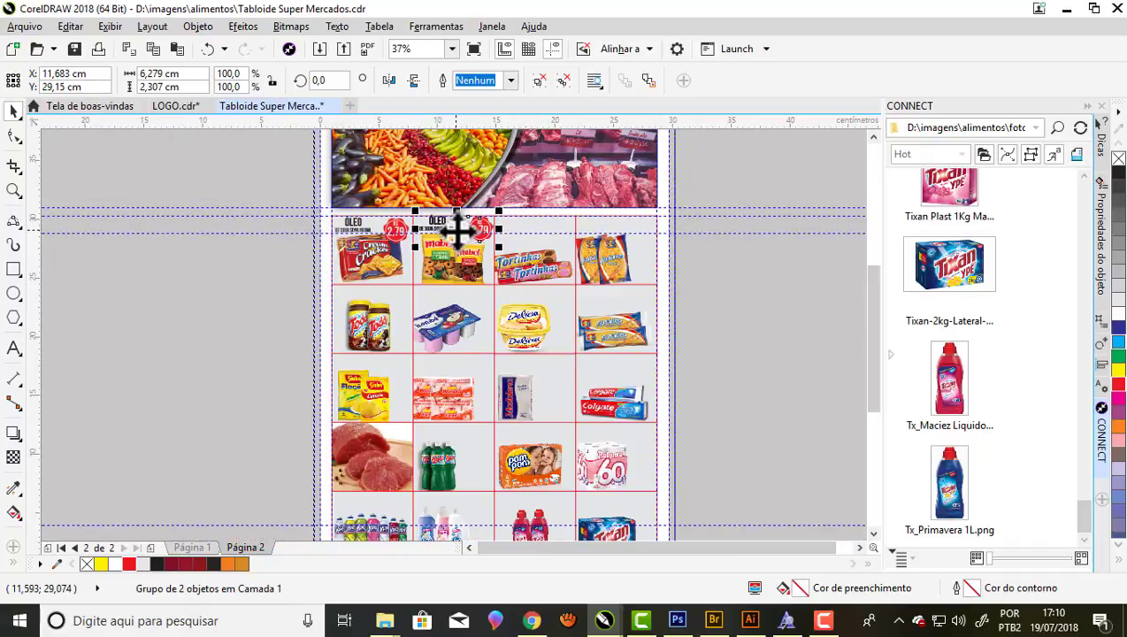
scroll(592, 239, up, 1)
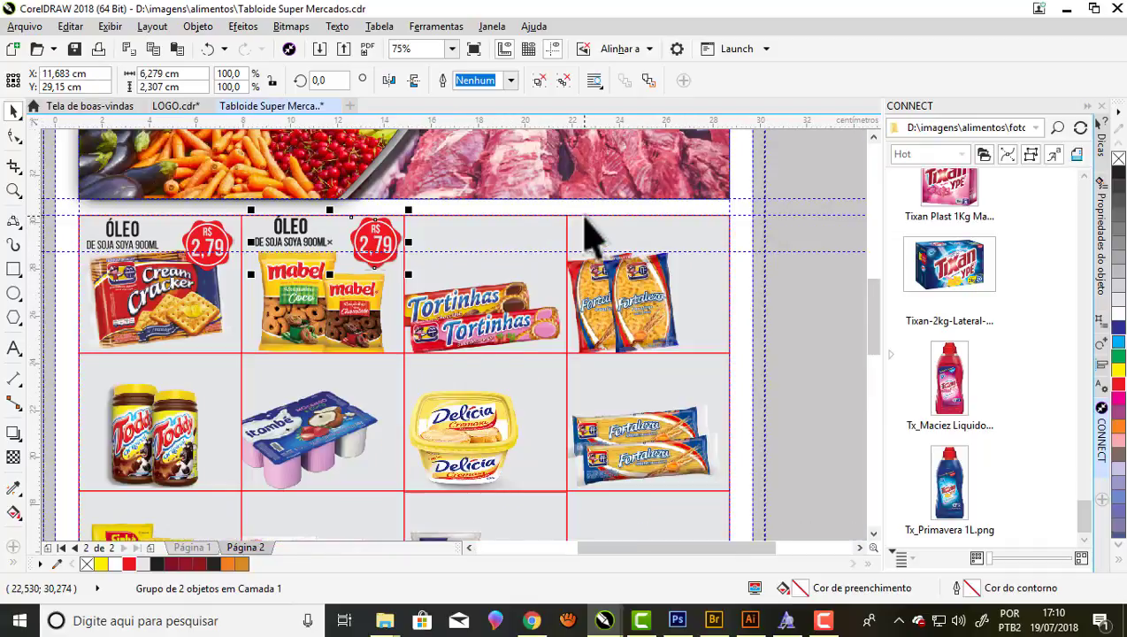
key(ctrl+r)
key(ctrl+r)
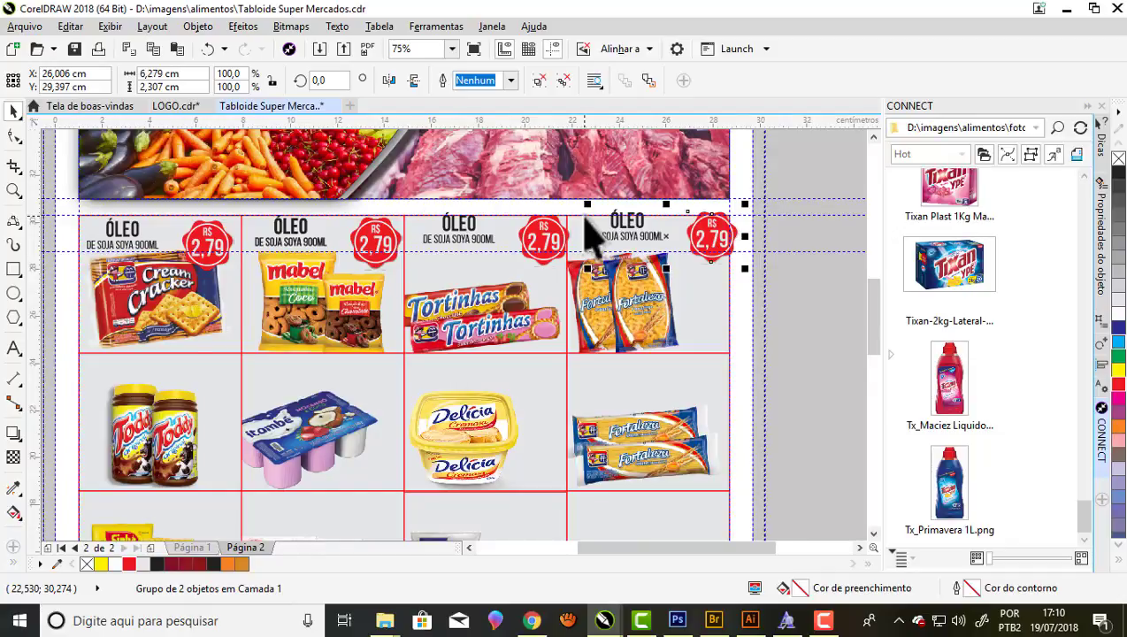
click(798, 196)
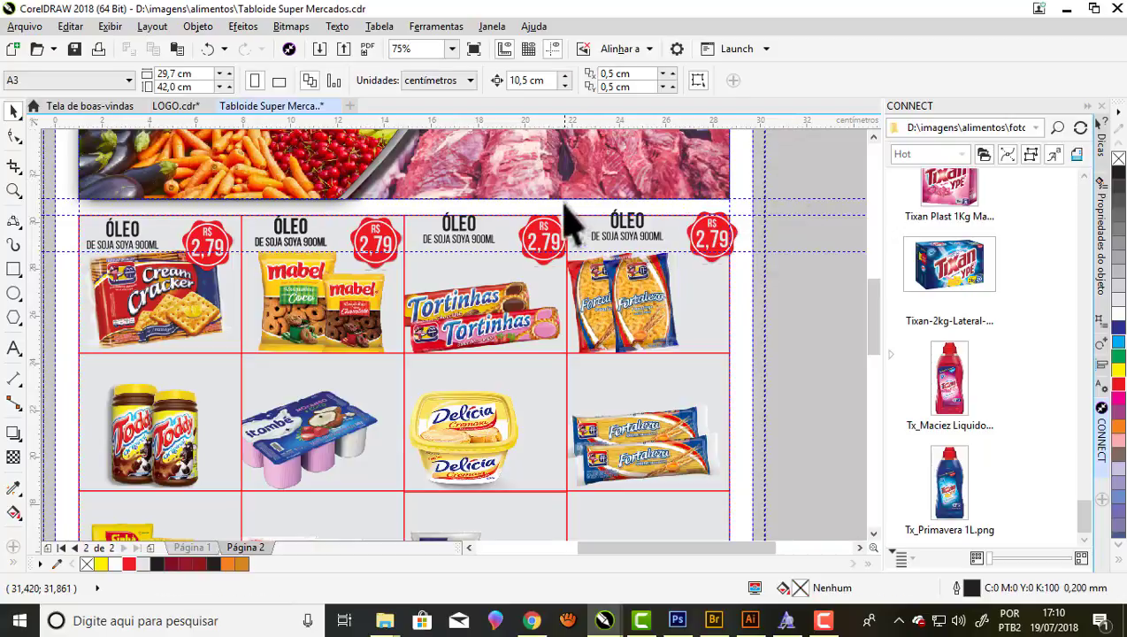
Nudge each copied price group left and down so it sits inside its cell.
scroll(551, 252, up, 2)
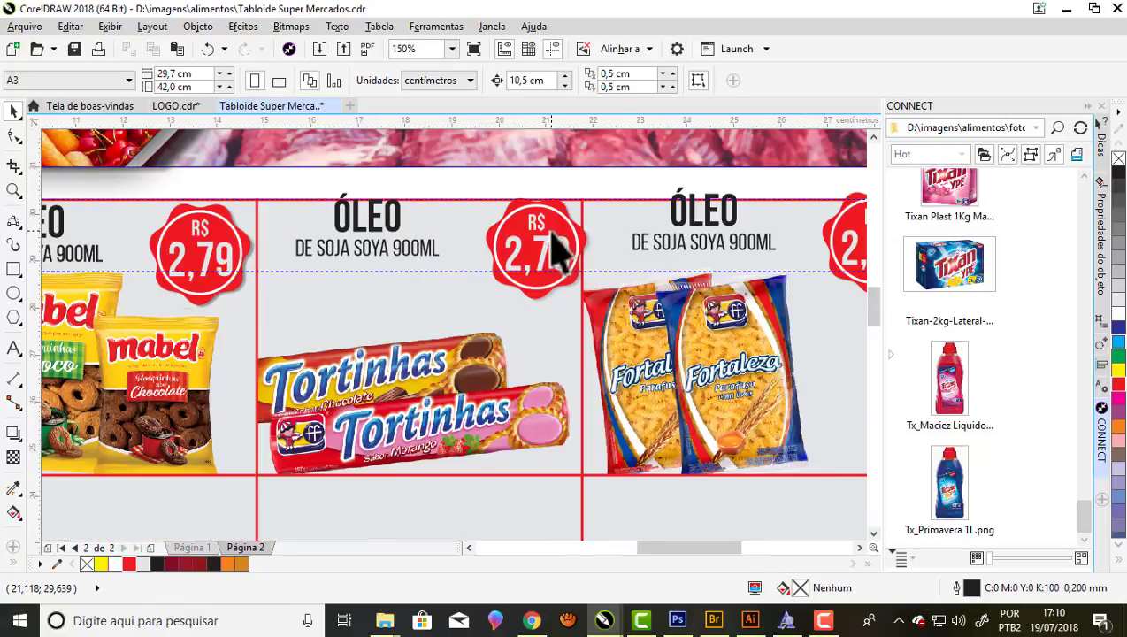
scroll(551, 252, up, 2)
drag(594, 259, 573, 259)
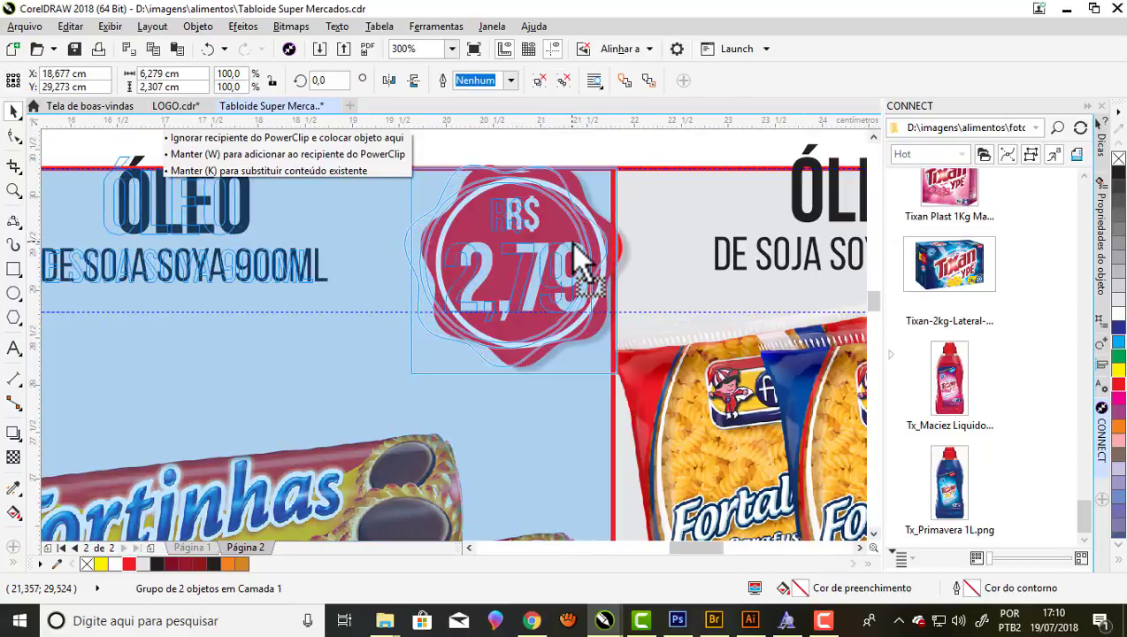
scroll(536, 231, down, 2)
scroll(521, 227, down, 2)
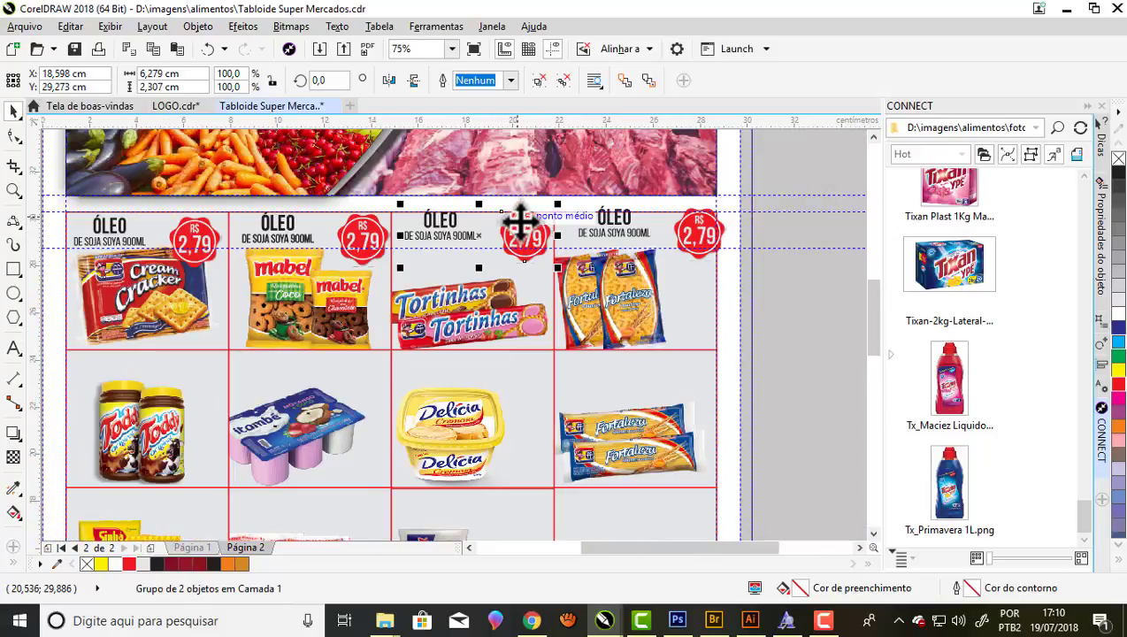
scroll(737, 251, up, 2)
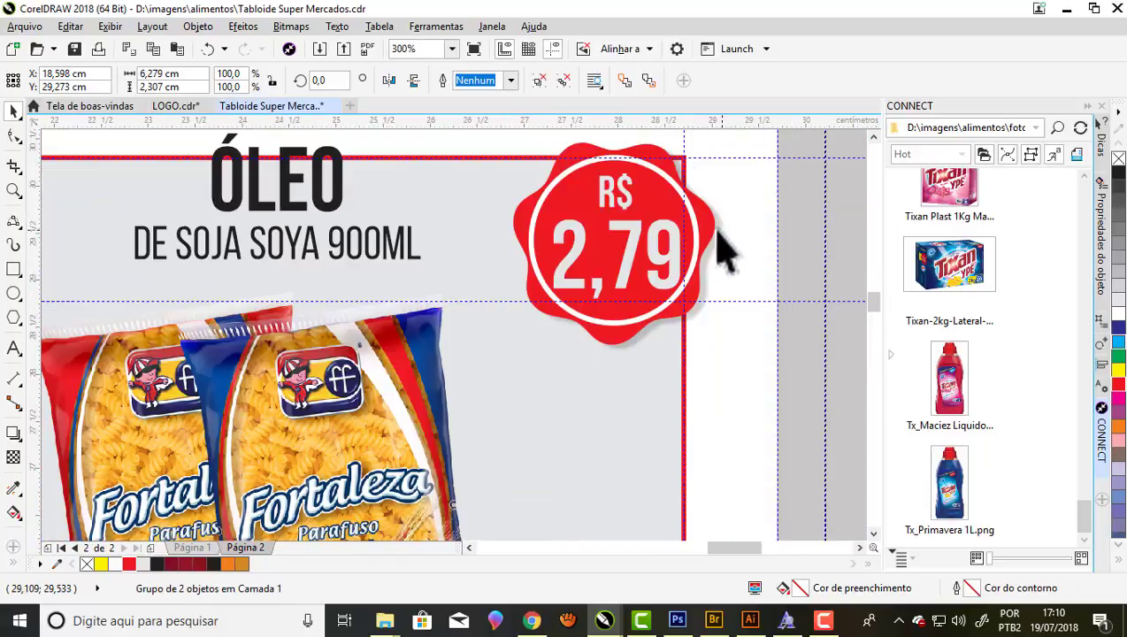
drag(645, 215, 612, 215)
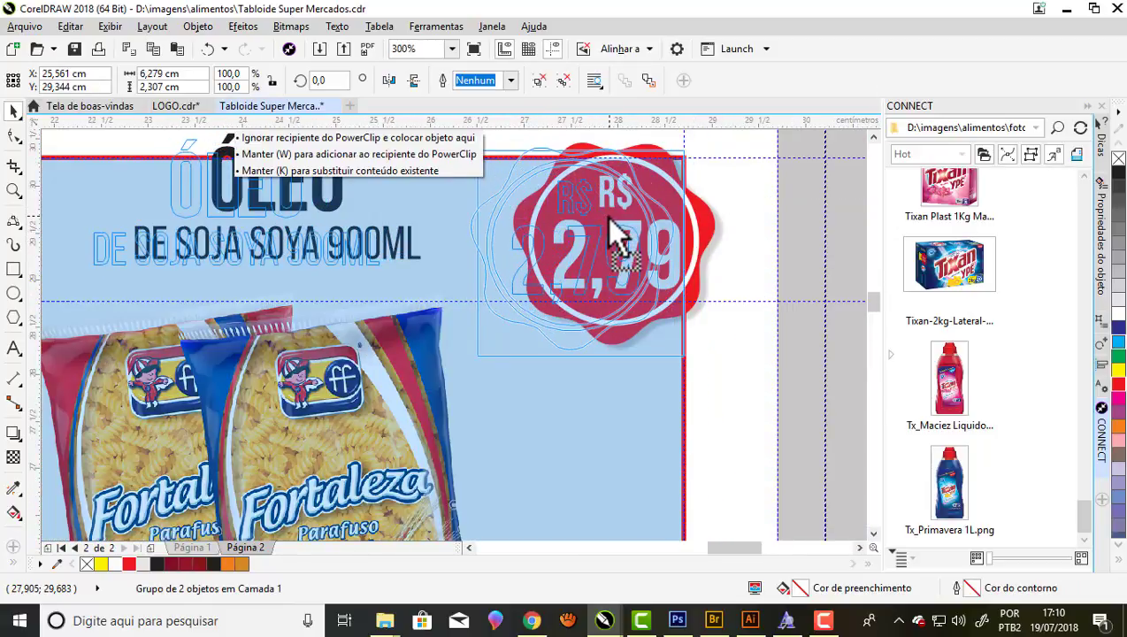
scroll(631, 212, down, 2)
scroll(604, 196, up, 2)
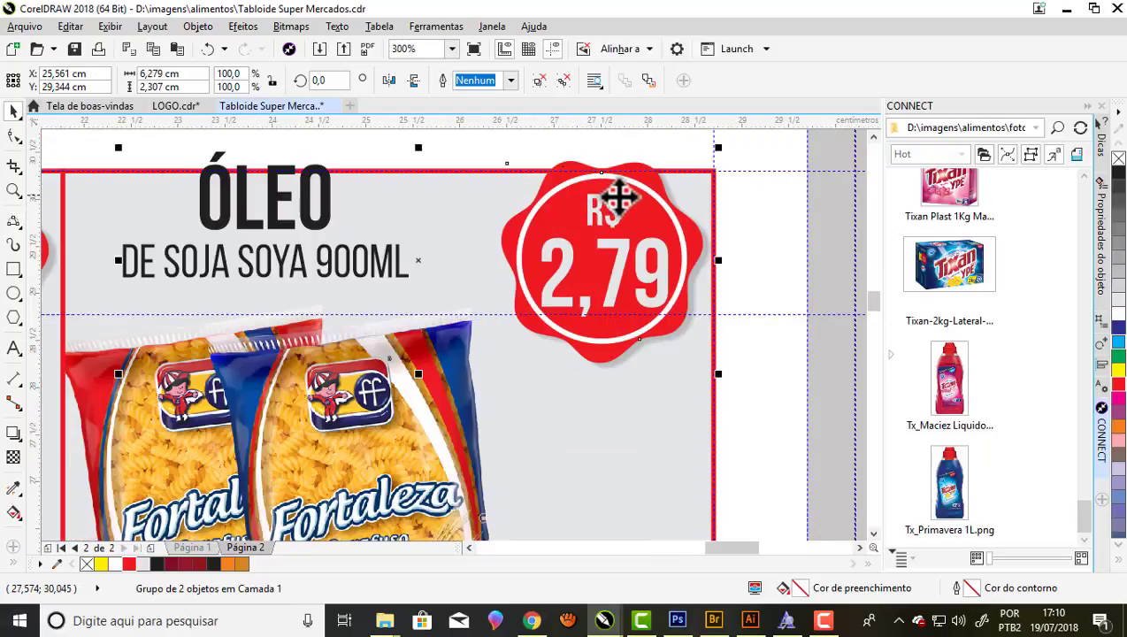
drag(624, 203, 214, 251)
scroll(629, 232, down, 2)
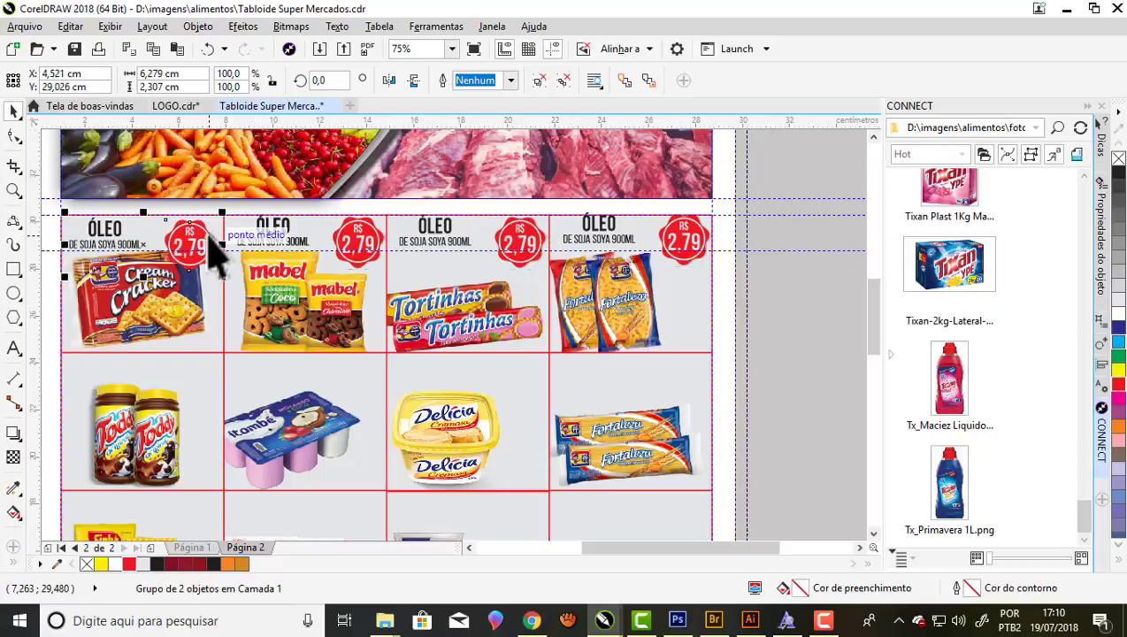
shift+click(347, 254)
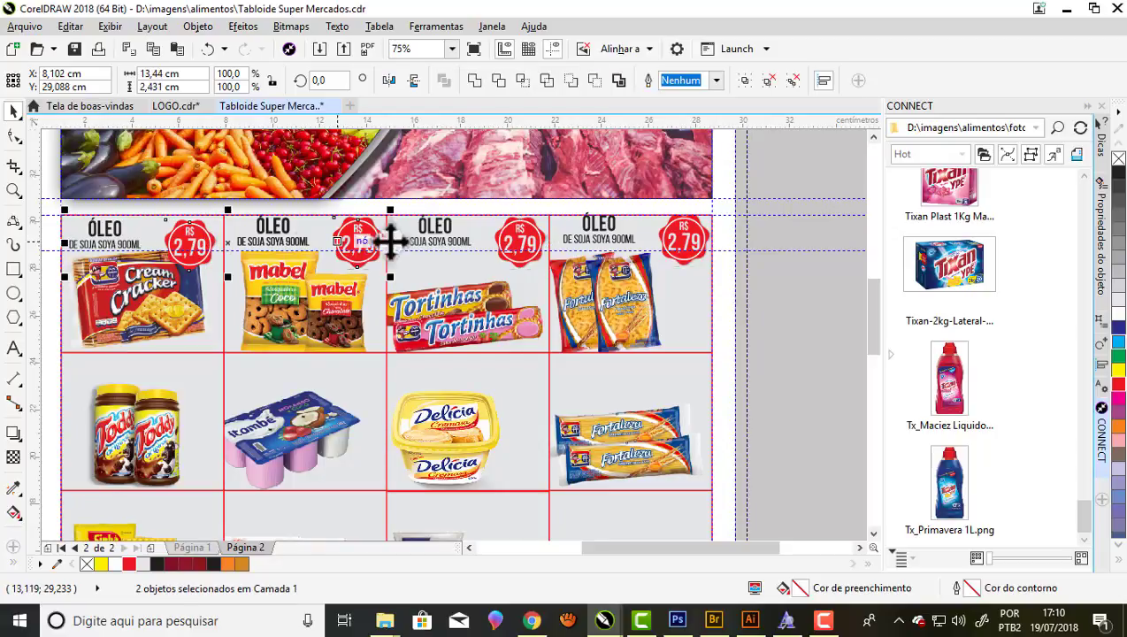
Top-align the four first-row ÓLEO price groups and adjust their height together.
shift+click(509, 247)
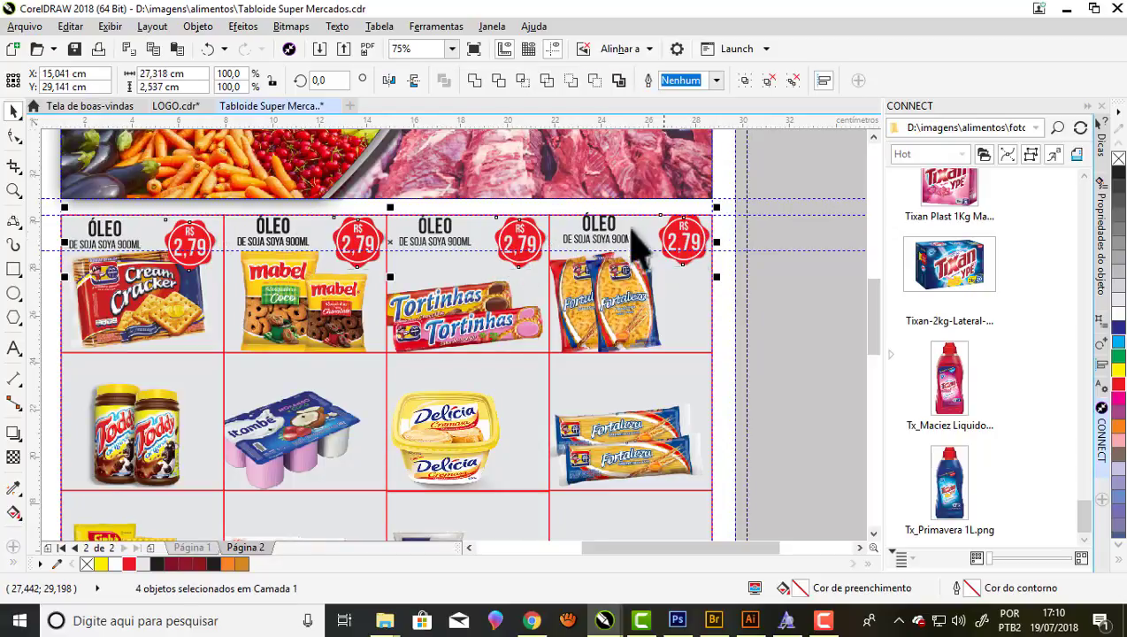
key(t)
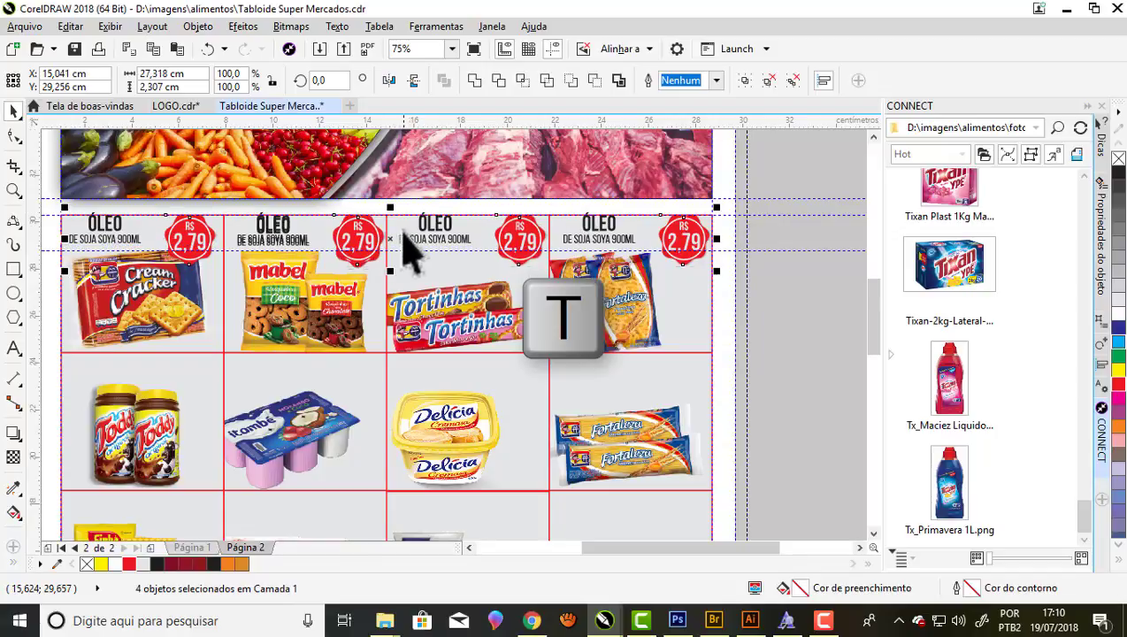
scroll(398, 252, up, 2)
scroll(398, 252, up, 1)
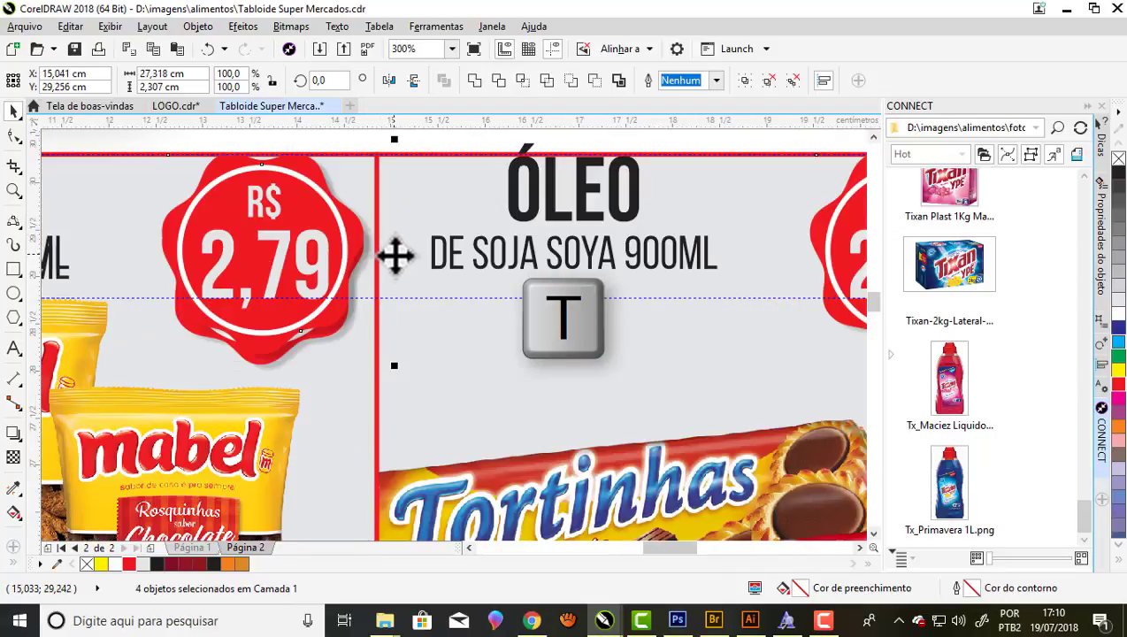
drag(395, 256, 396, 277)
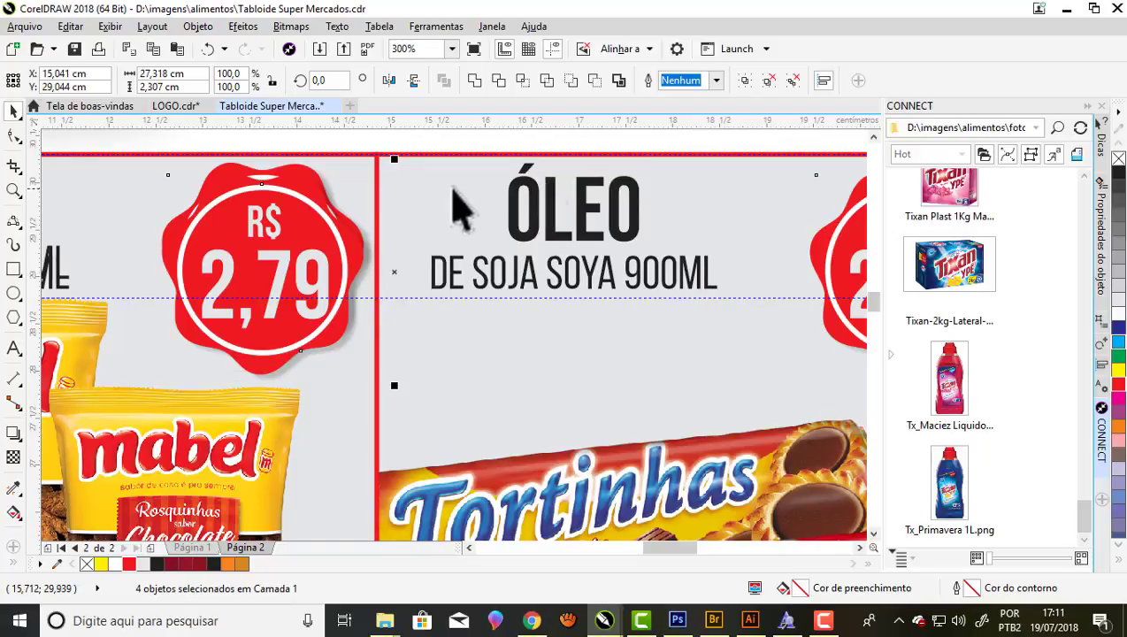
scroll(452, 188, down, 1)
scroll(452, 187, down, 1)
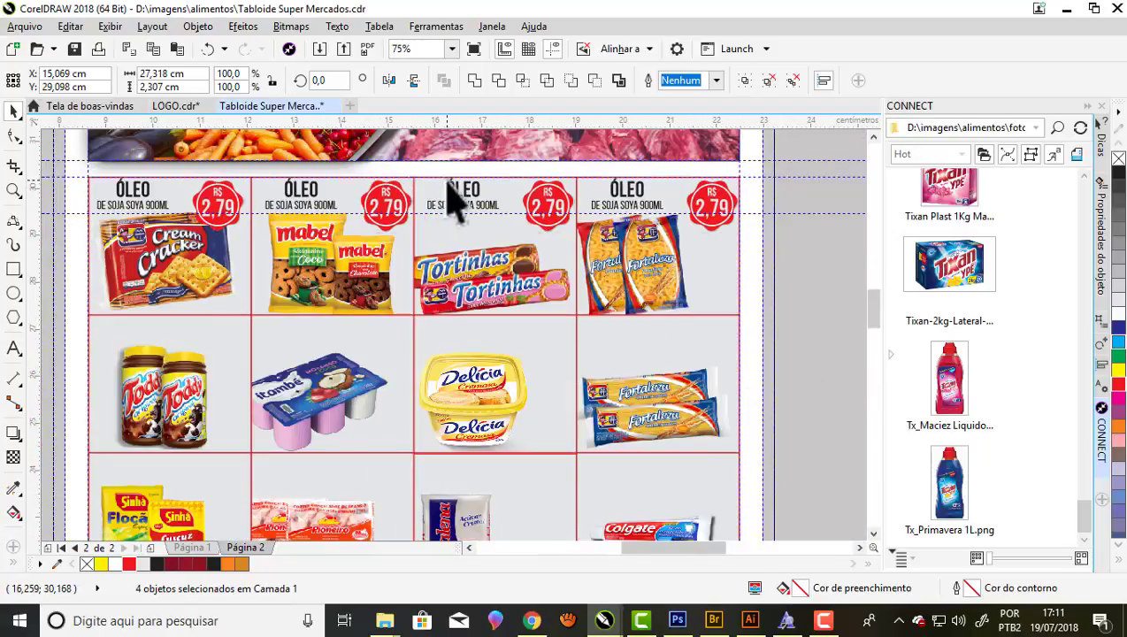
scroll(448, 184, up, 2)
scroll(380, 328, down, 5)
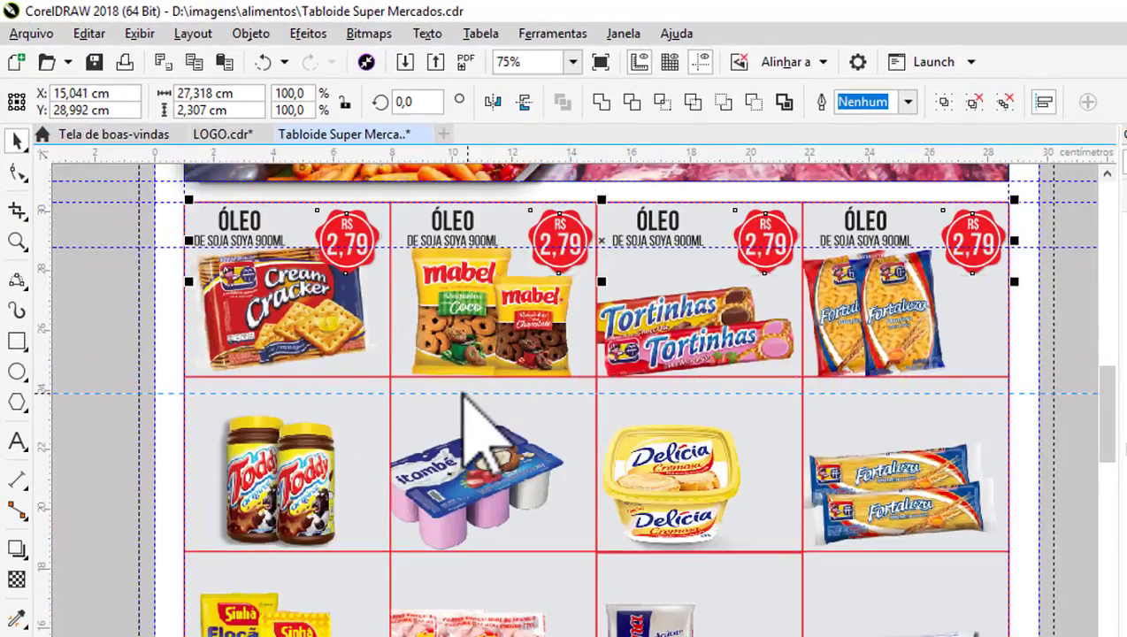
Drag the horizontal guideline up to 24,303 cm and marquee-select the first row's price labels.
click(475, 389)
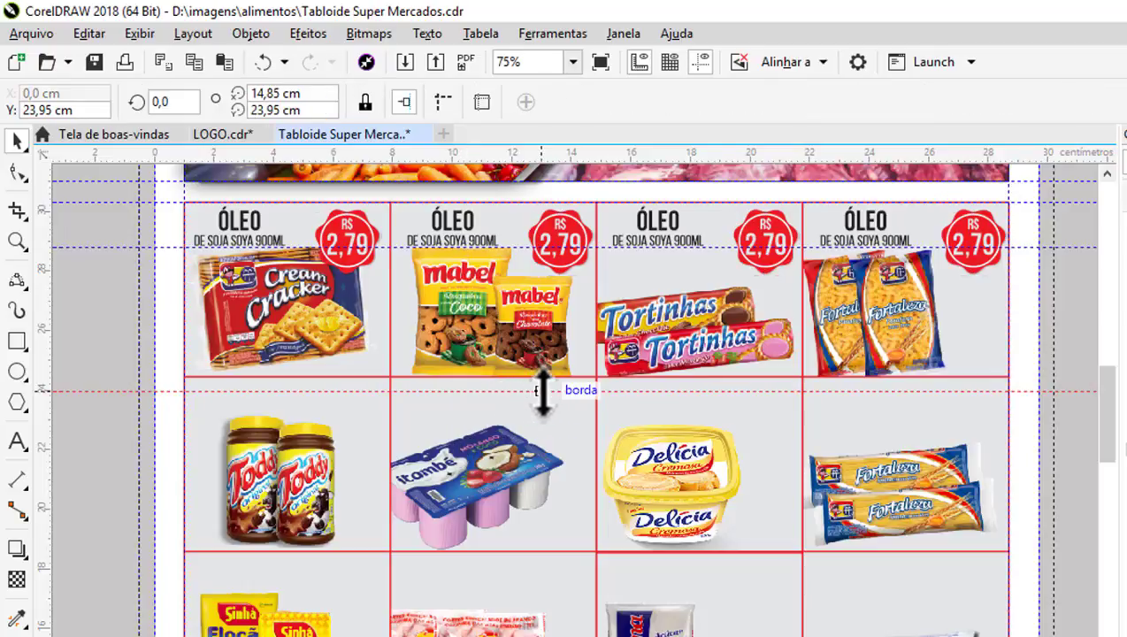
scroll(542, 389, up, 2)
scroll(553, 395, up, 1)
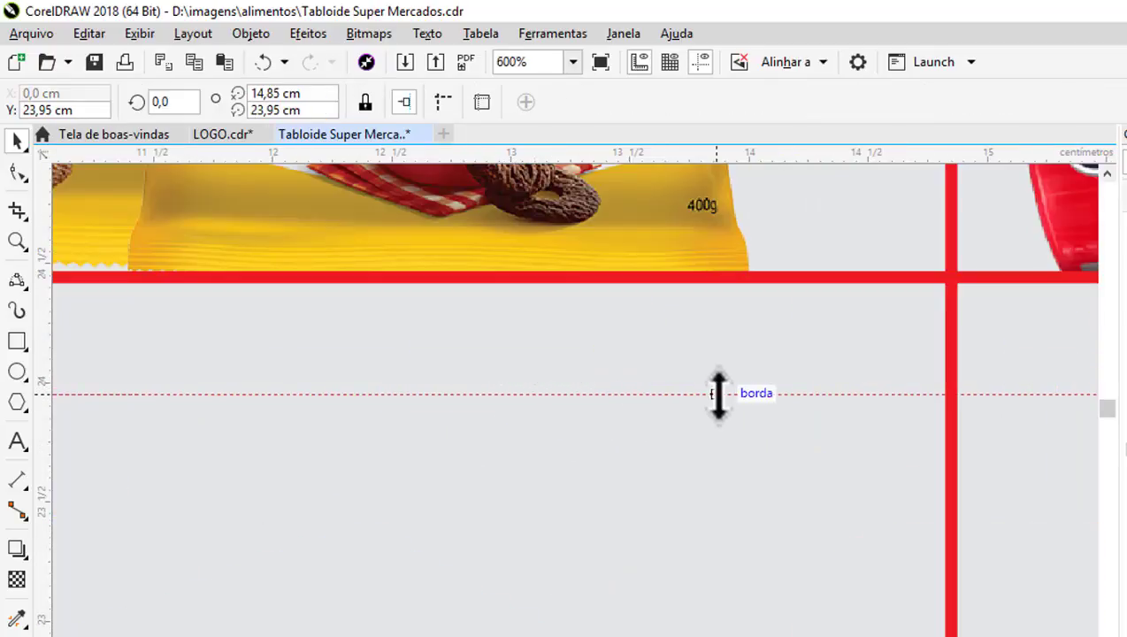
mouse_move(721, 392)
mouse_down()
mouse_move(721, 328)
mouse_move(684, 312)
mouse_up()
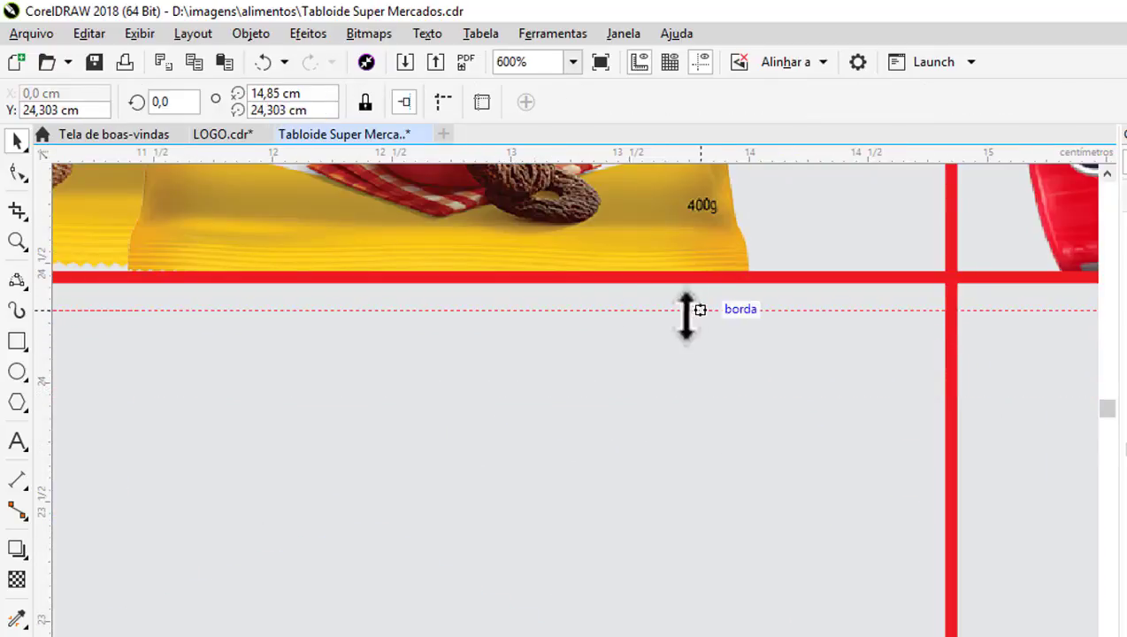
scroll(543, 307, down, 2)
scroll(543, 307, down, 2)
drag(151, 230, 677, 310)
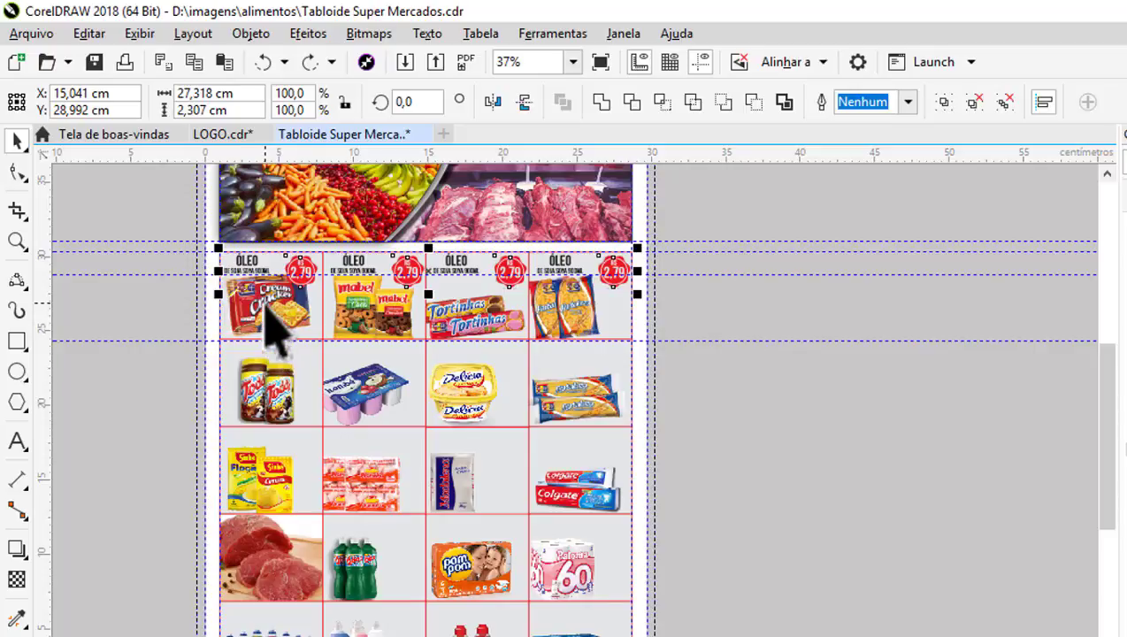
Copy the first row's ÓLEO headings and 2,79 badges down into the second product row.
scroll(225, 248, up, 1)
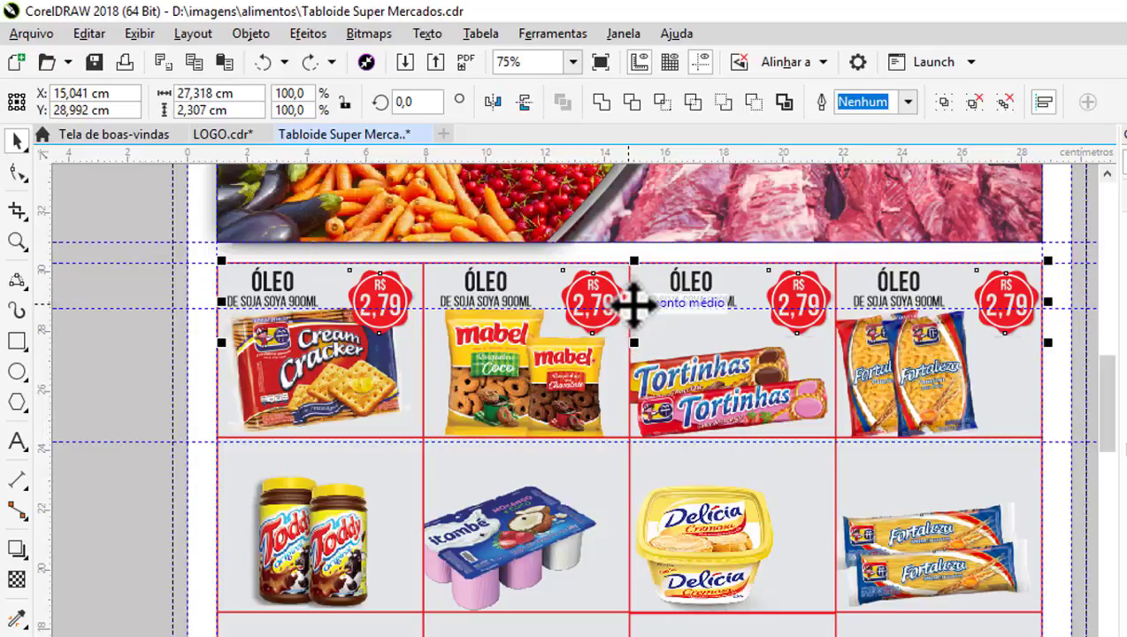
drag(633, 304, 630, 482)
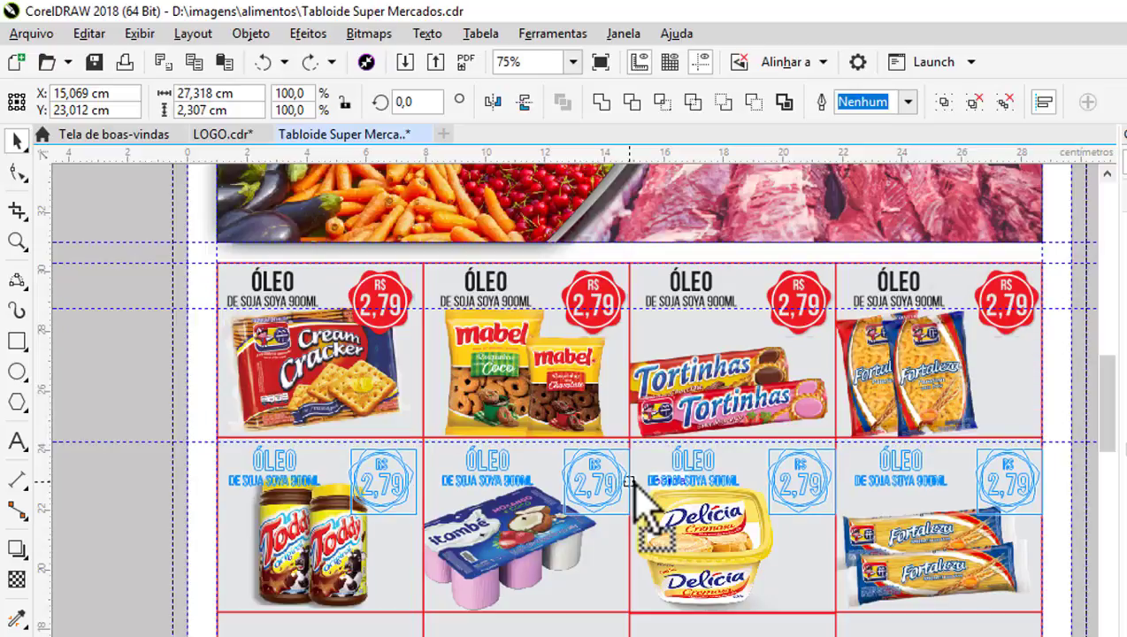
key(space)
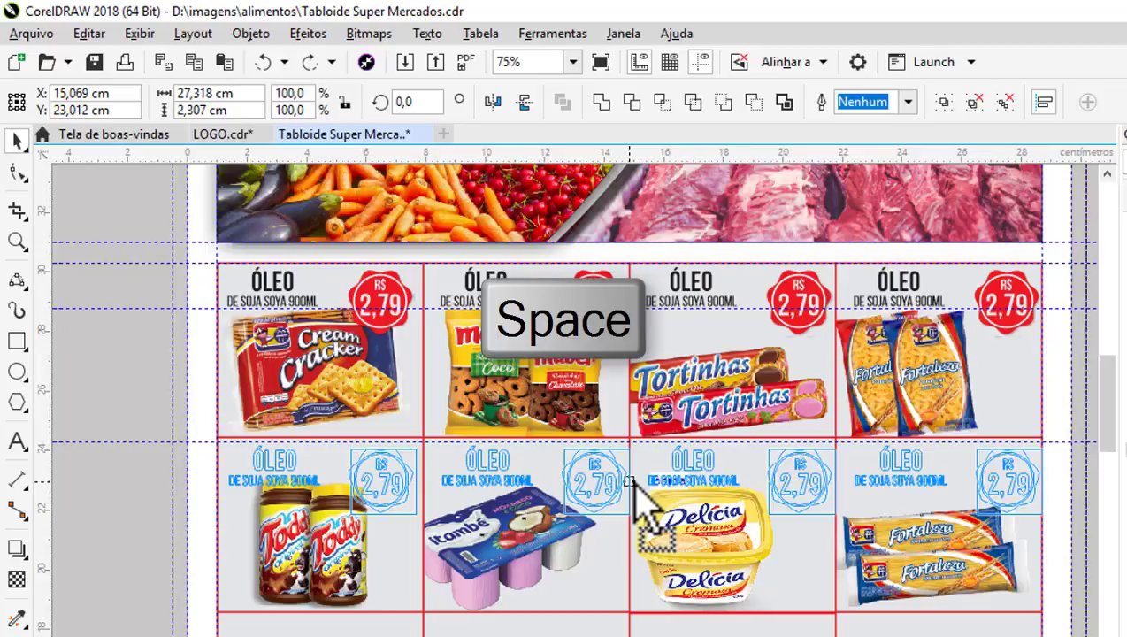
drag(635, 485, 636, 484)
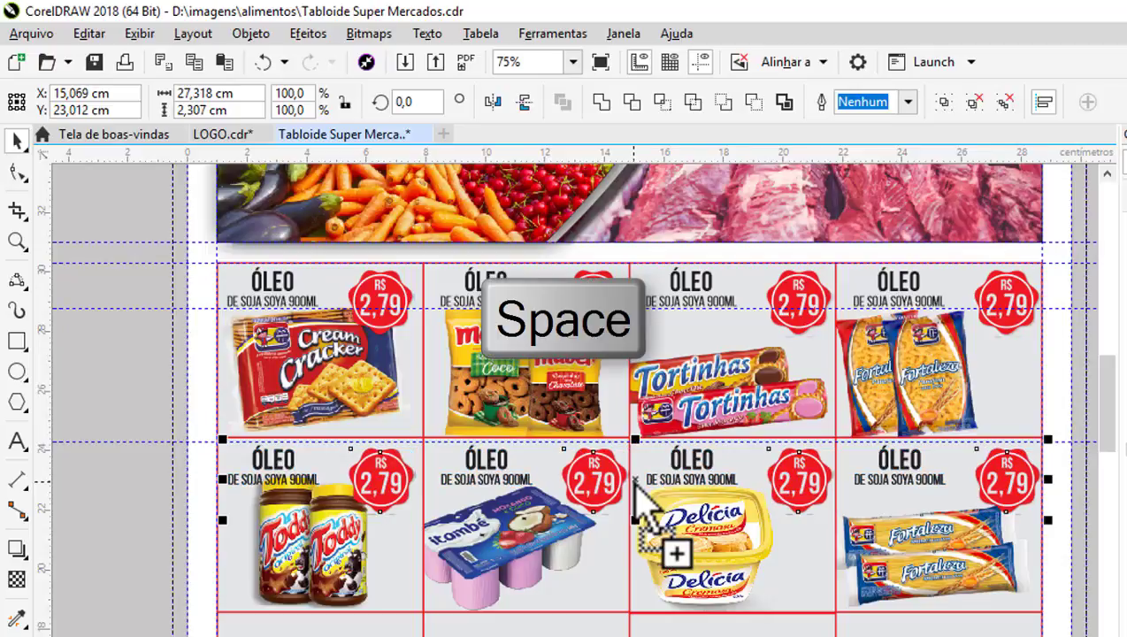
scroll(635, 485, up, 2)
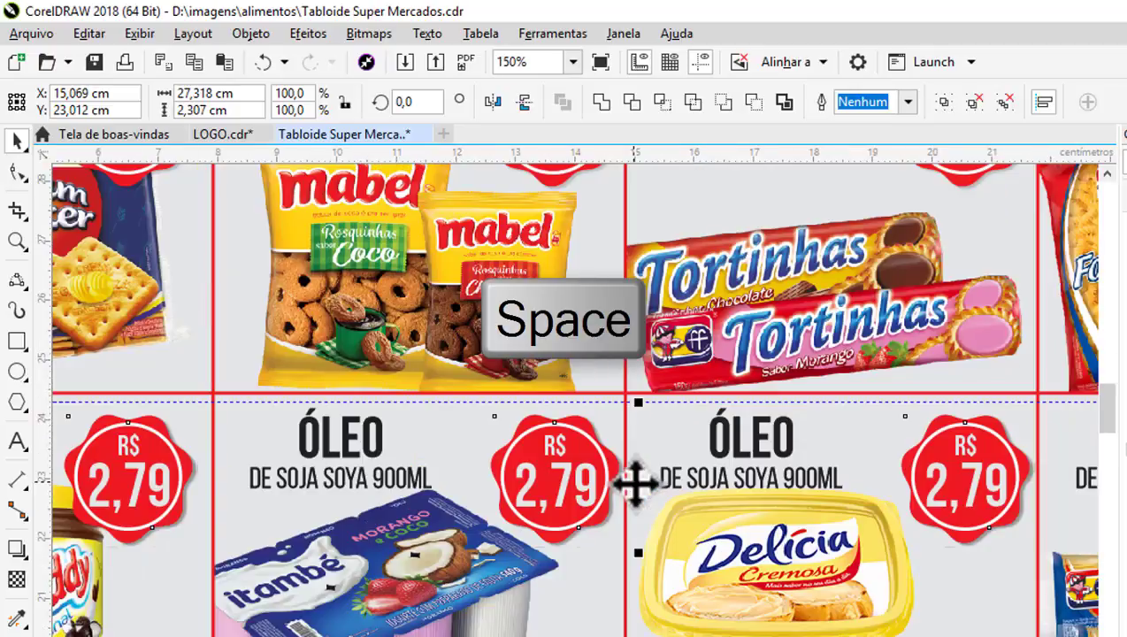
scroll(635, 485, down, 2)
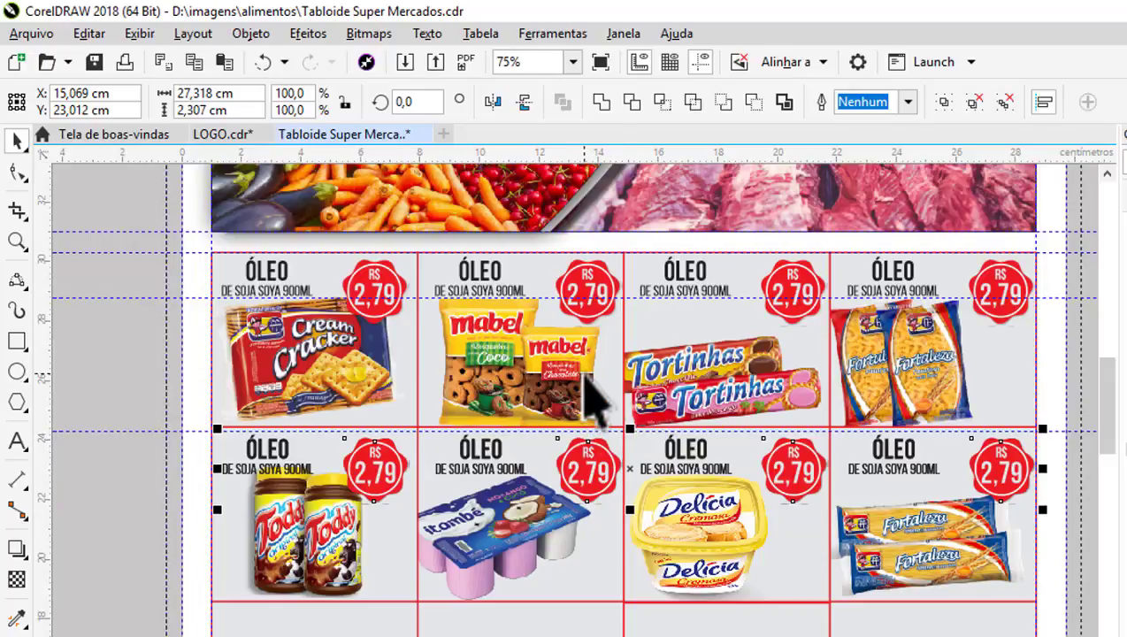
scroll(585, 394, down, 2)
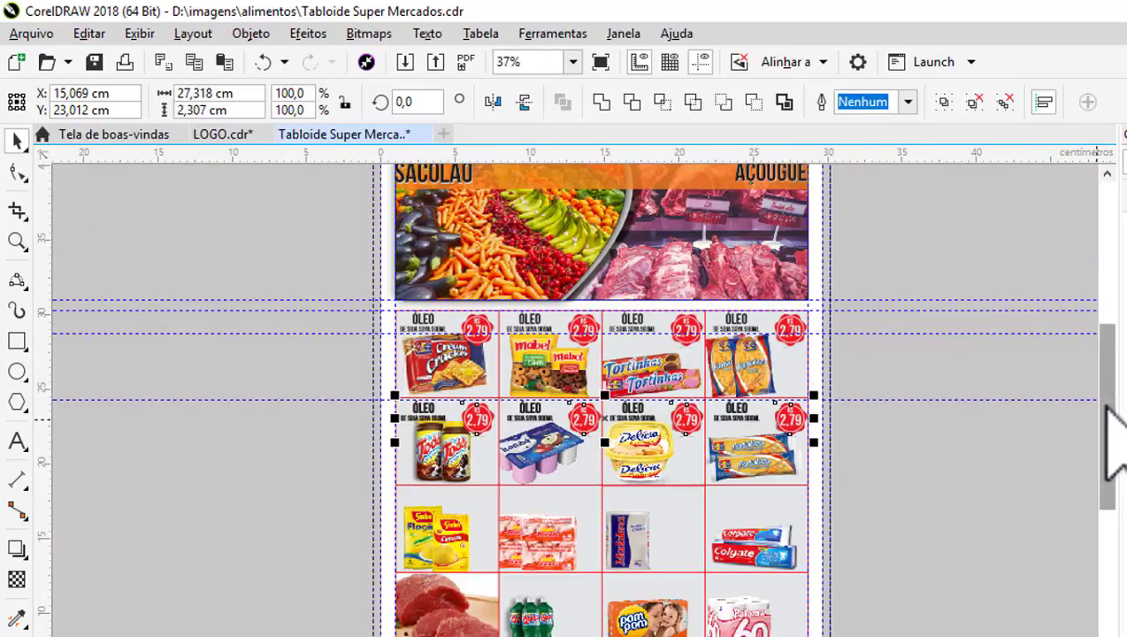
Duplicate the headings and badges into the remaining rows with Ctrl+D.
drag(1107, 409, 1107, 456)
key(ctrl+d)
key(ctrl+d)
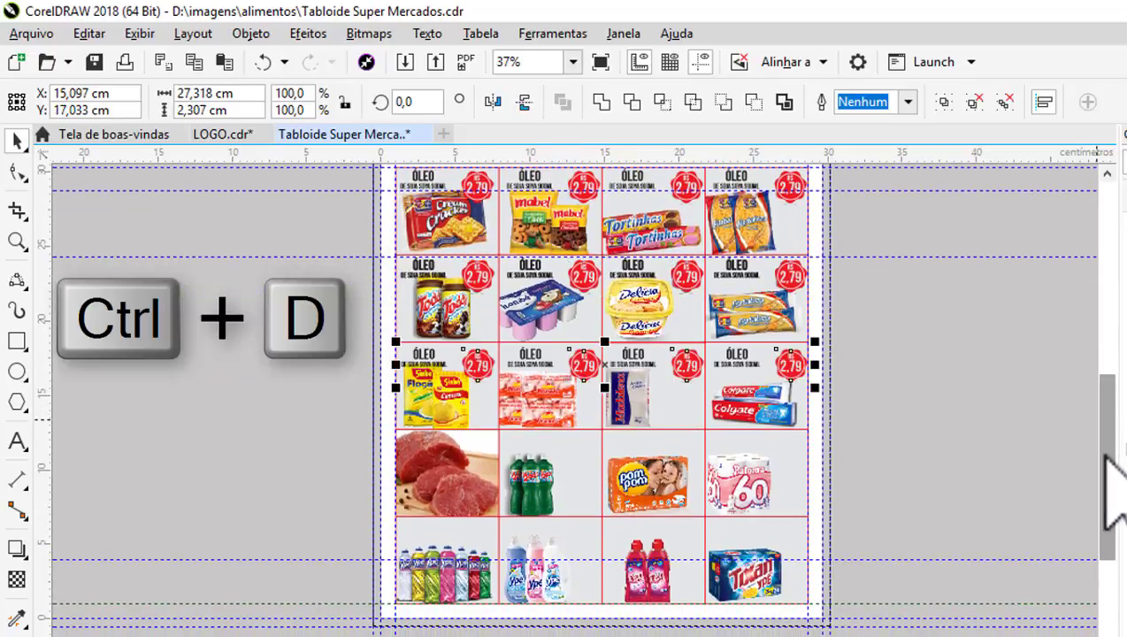
key(ctrl+d)
key(ctrl+d)
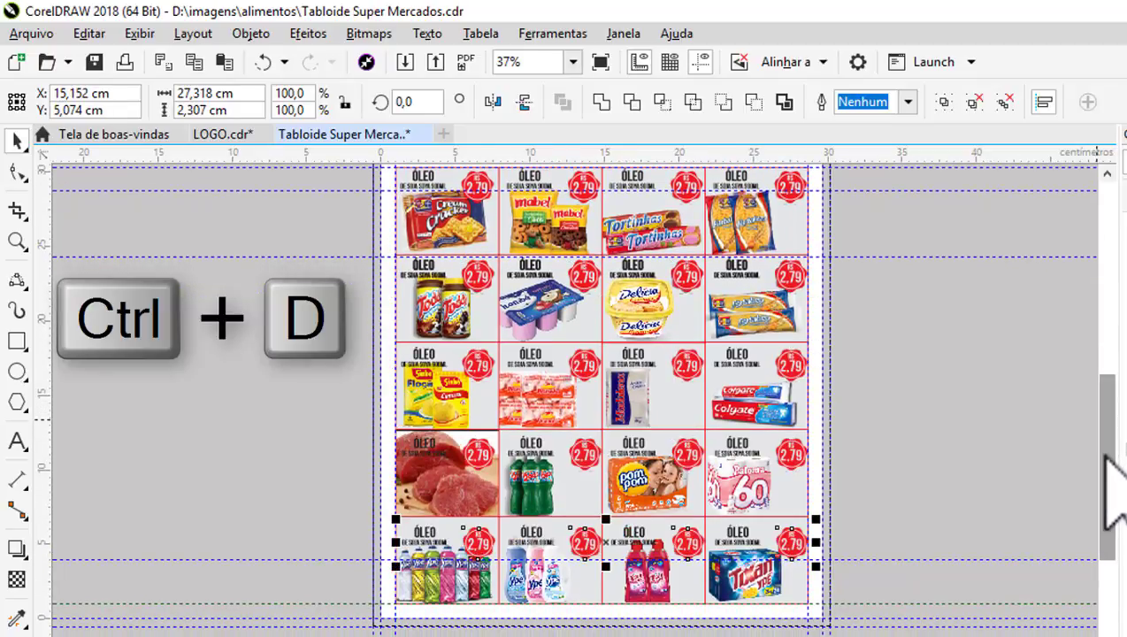
click(968, 410)
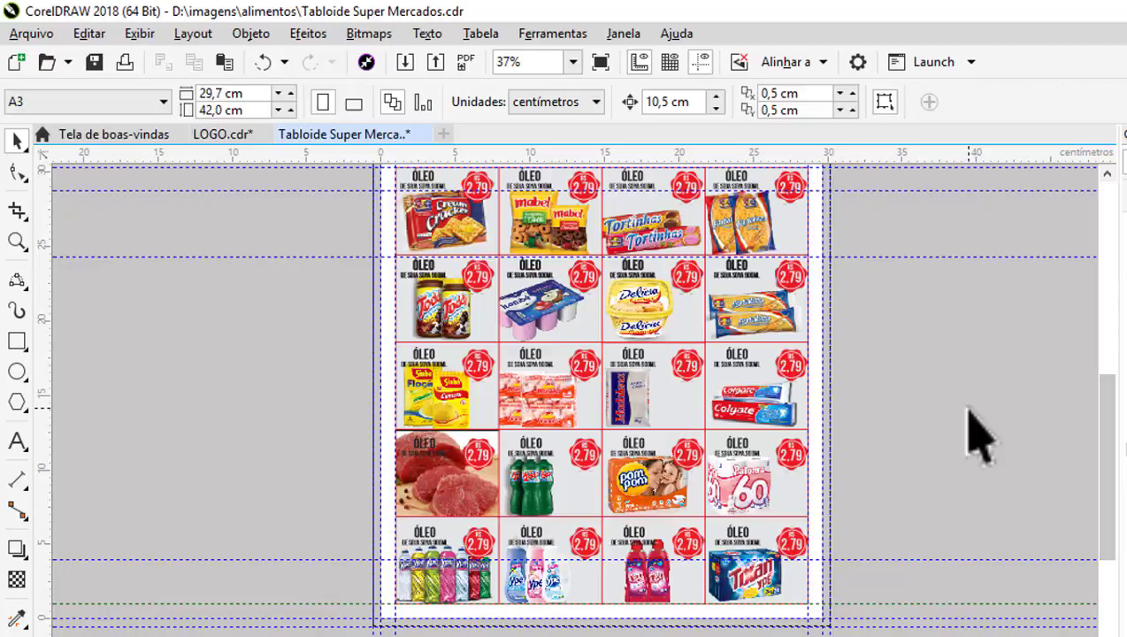
scroll(646, 495, down, 1)
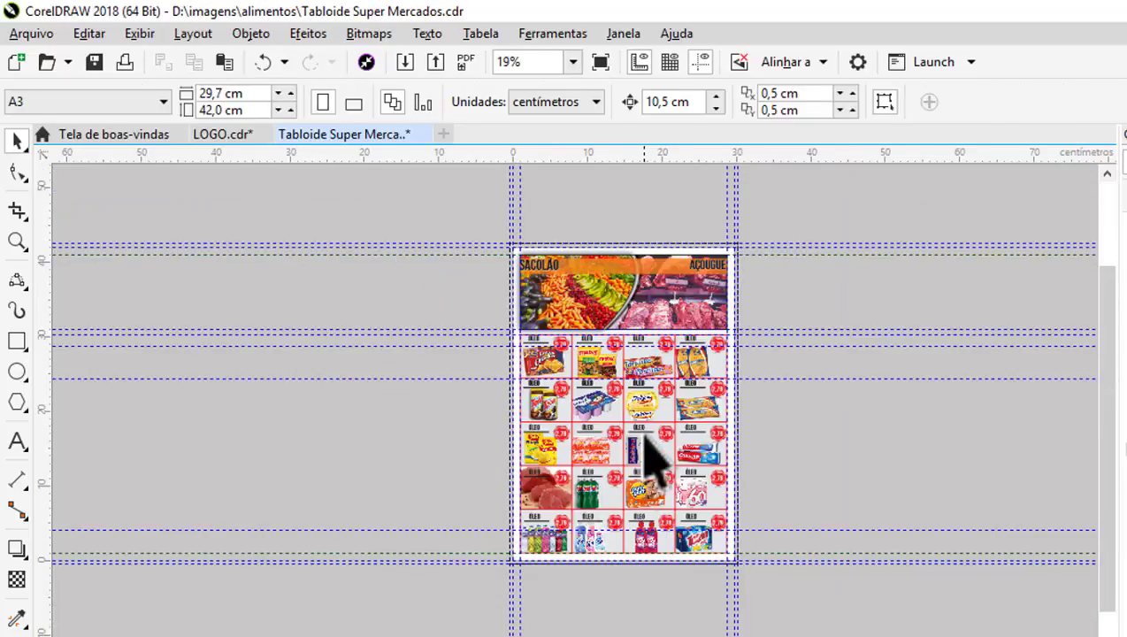
scroll(645, 455, up, 2)
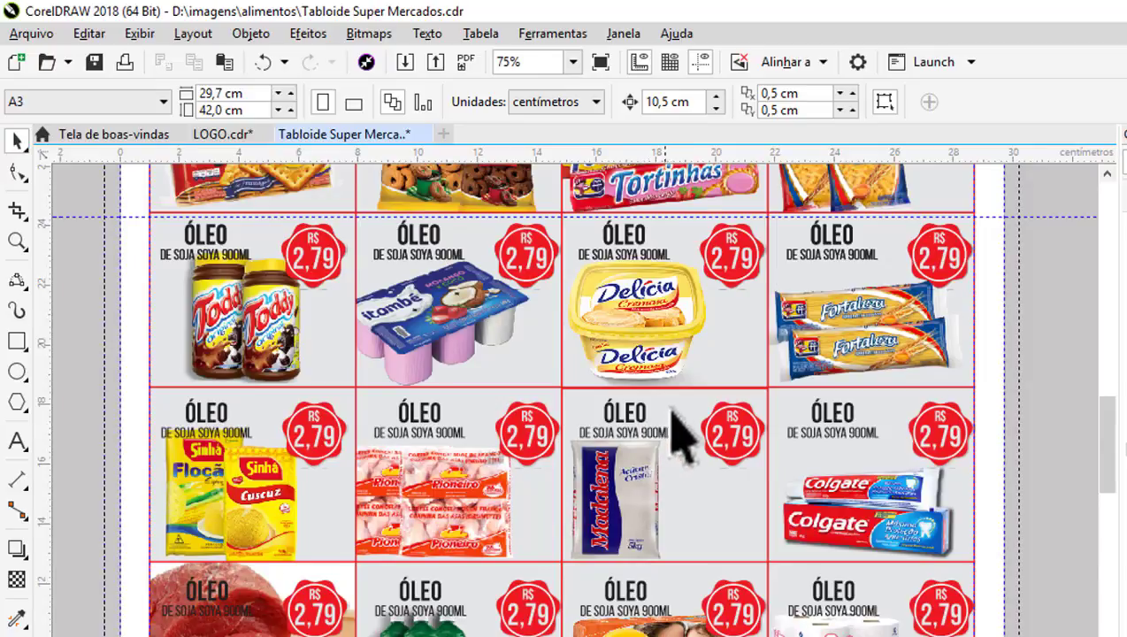
scroll(677, 424, down, 1)
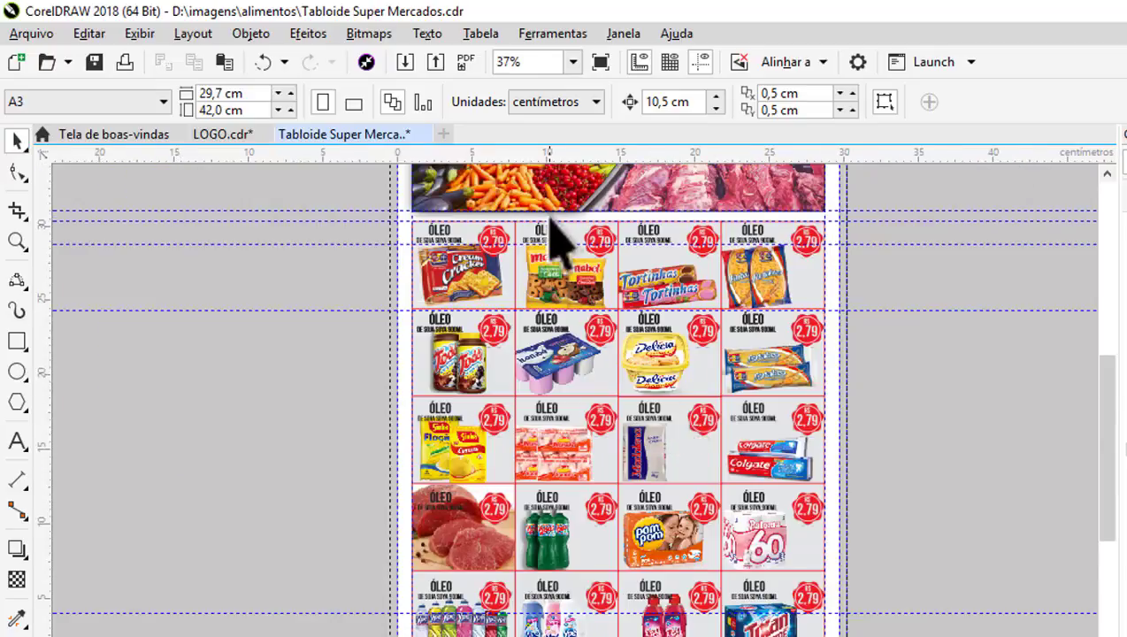
scroll(541, 225, up, 2)
scroll(548, 266, up, 1)
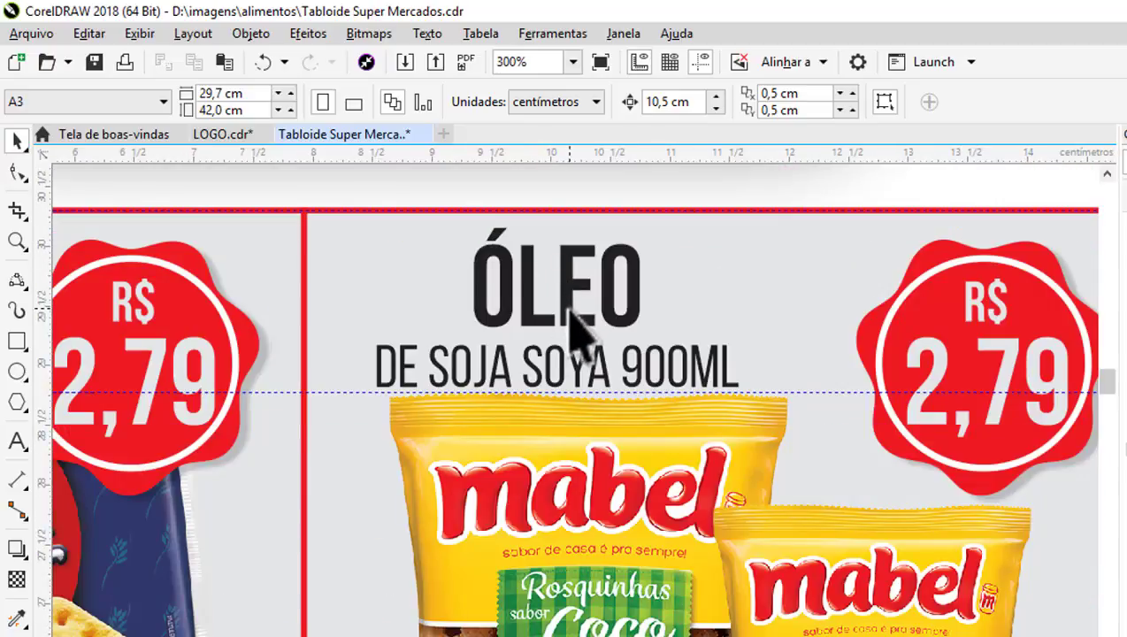
Replace the Mabel cell's ÓLEO heading with ROSQUINHA.
click(569, 319)
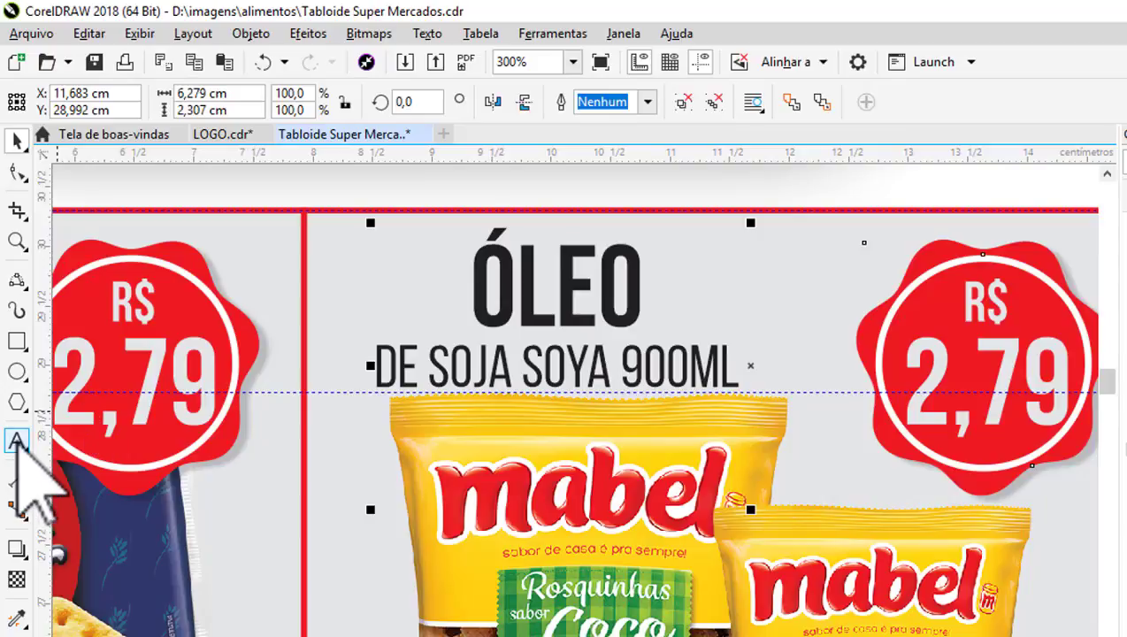
click(17, 439)
click(642, 305)
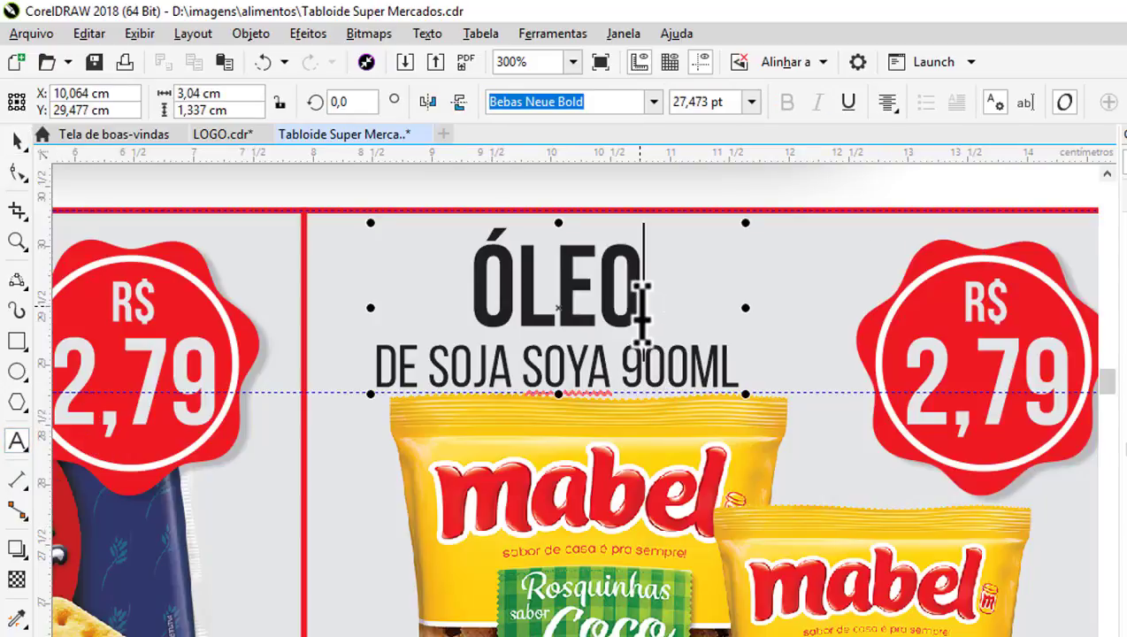
key(BackSpace)
key(BackSpace)
key(BackSpace)
key(BackSpace)
key(BackSpace)
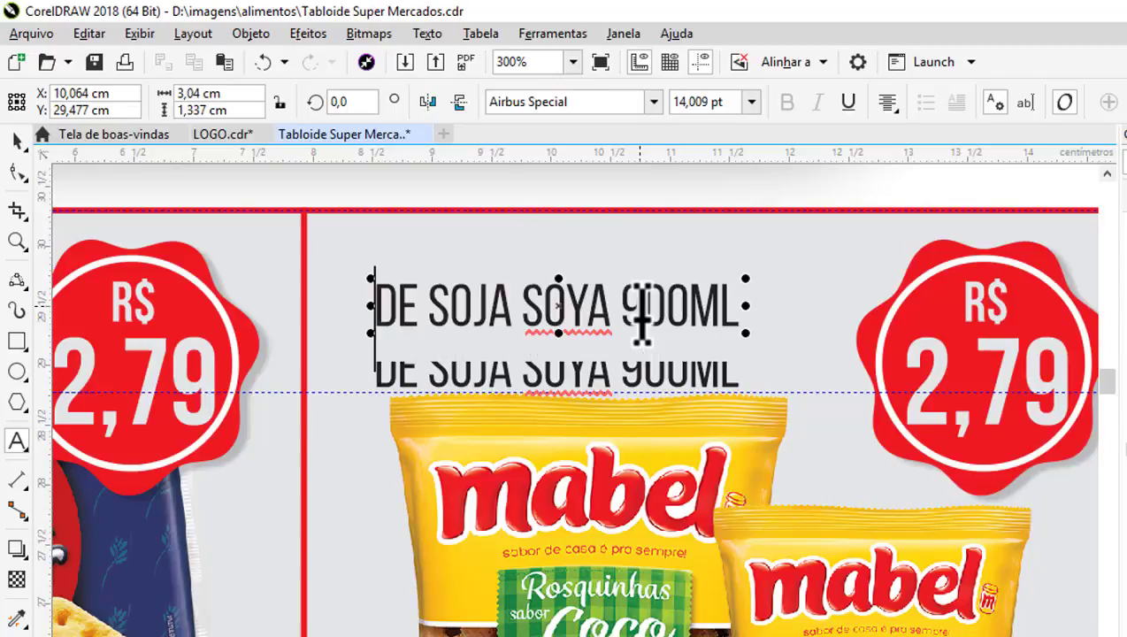
key(ctrl+z)
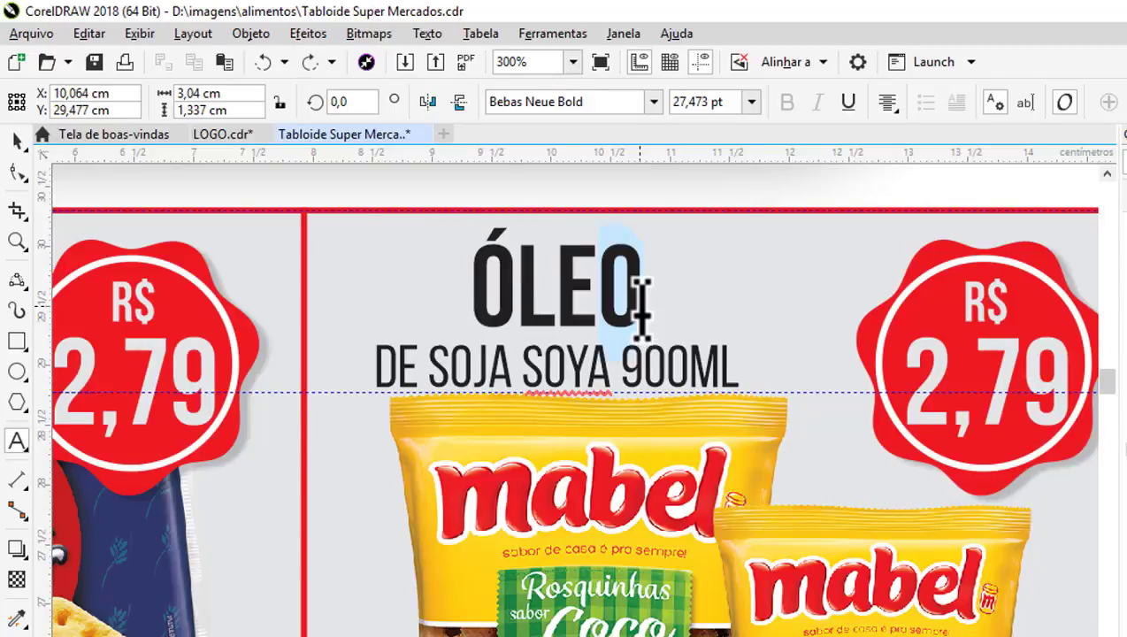
drag(480, 283, 677, 295)
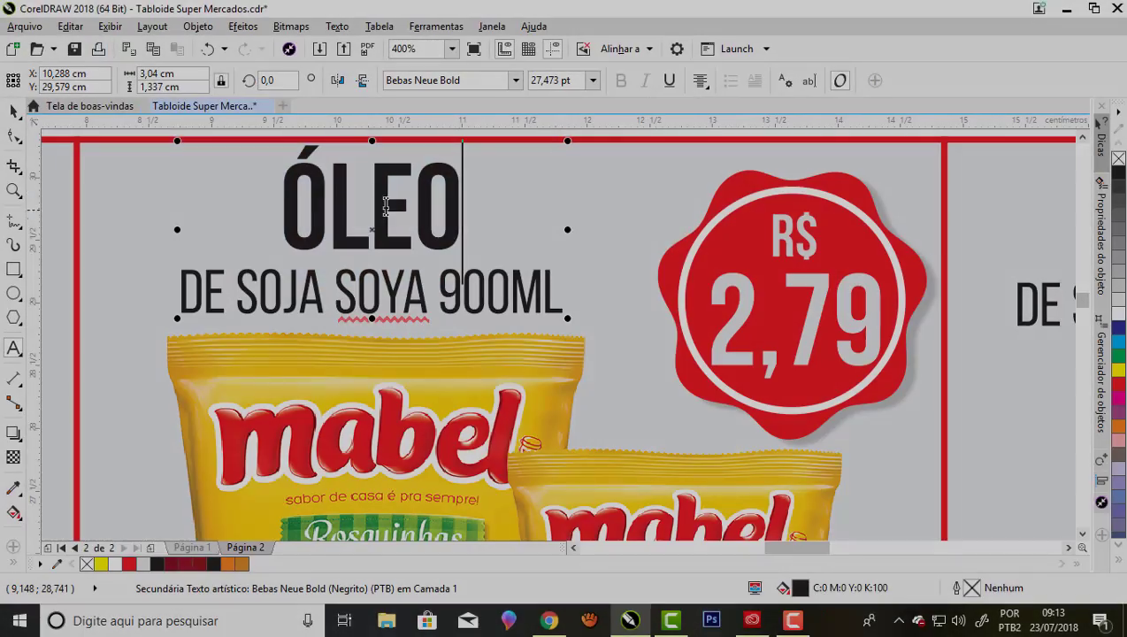
text(ROSQUINHA)
Change the subtitle to MABEL 800G and the price from 2,79 to 4,99.
drag(168, 296, 588, 295)
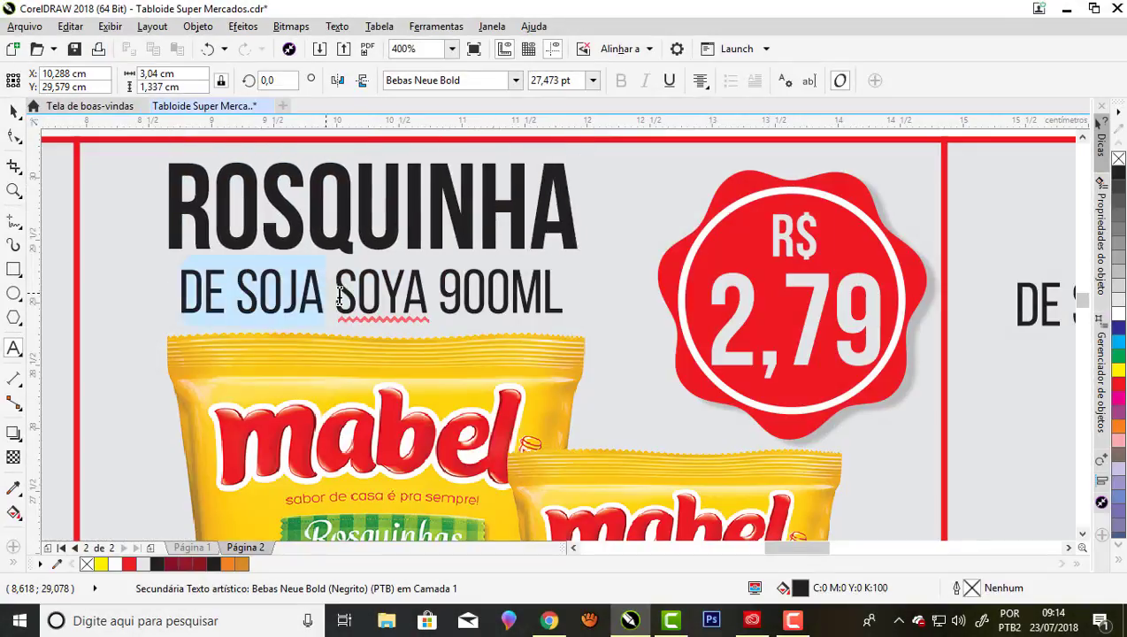
text(MABEL 800)
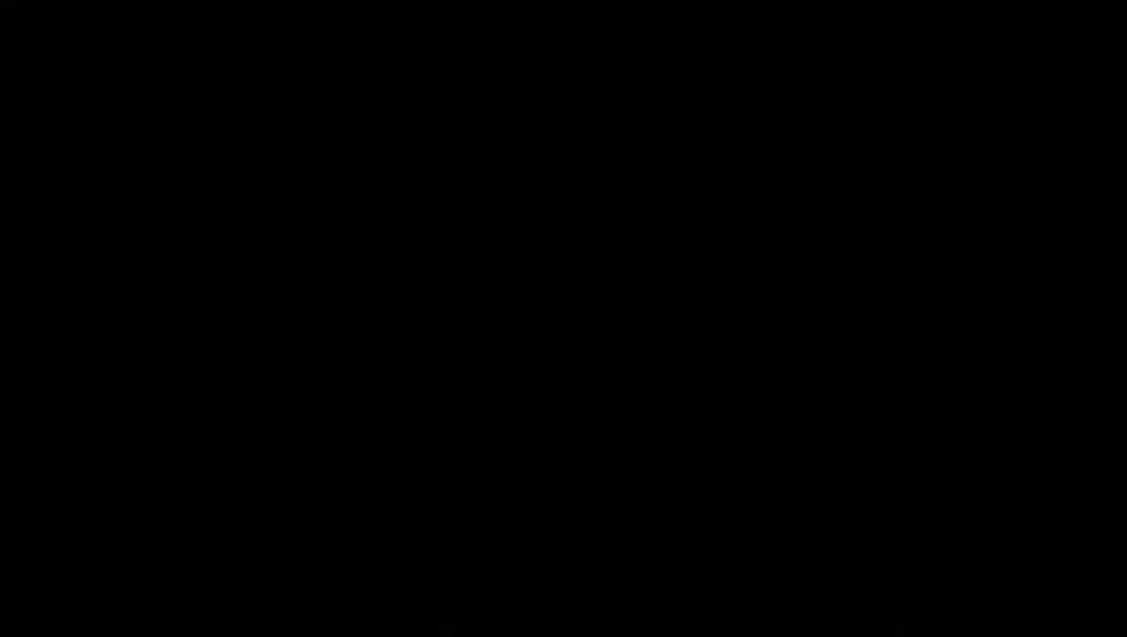
text(G)
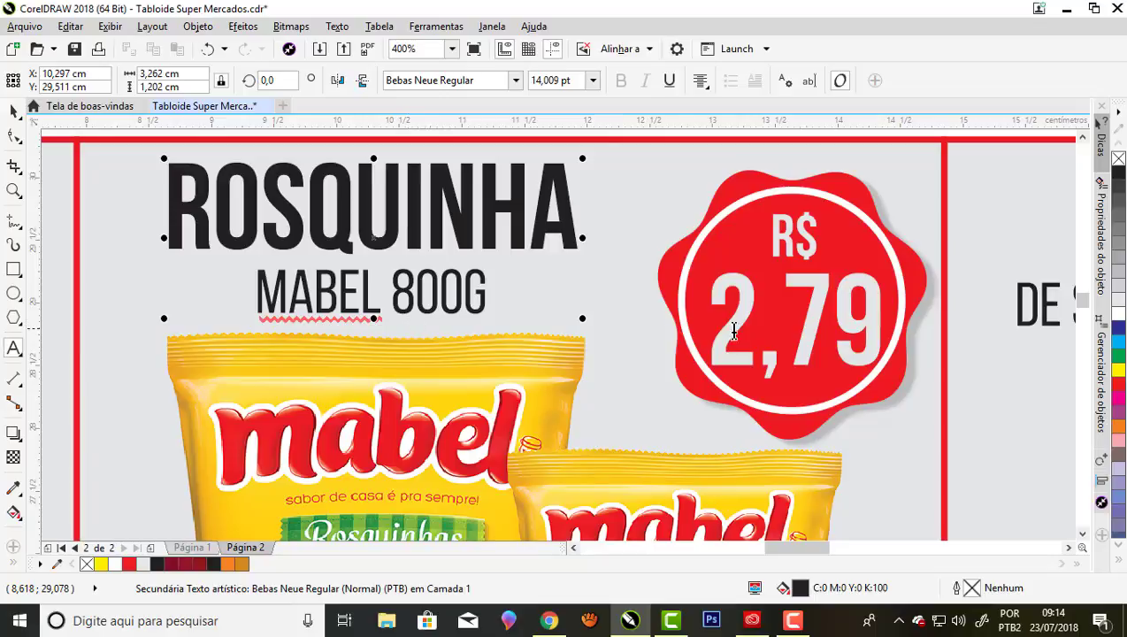
drag(752, 313, 722, 310)
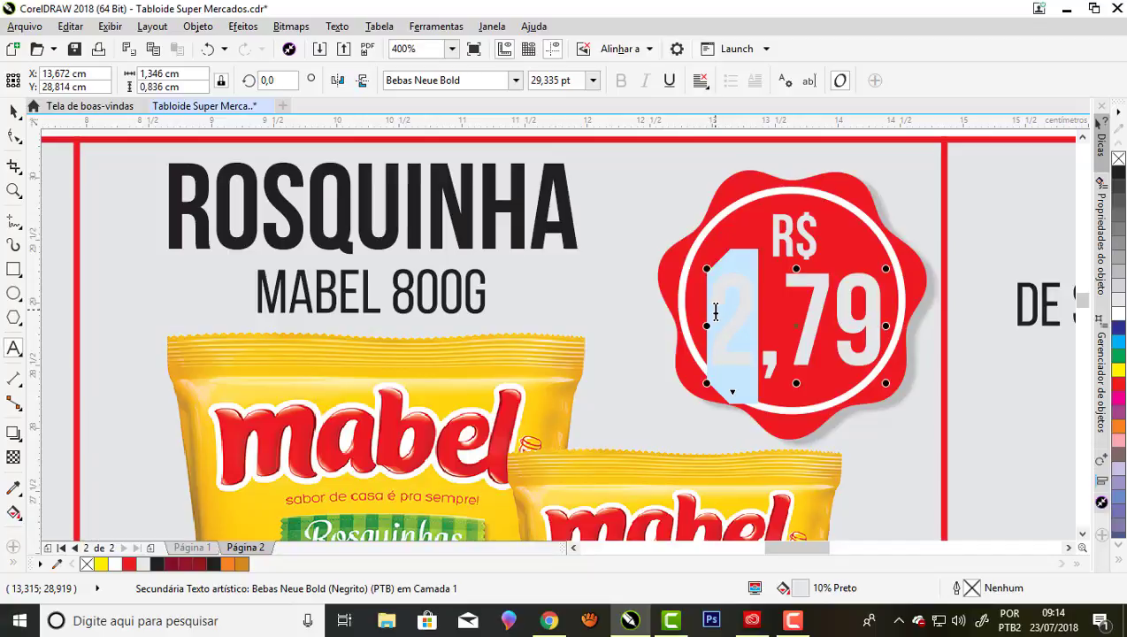
text(4)
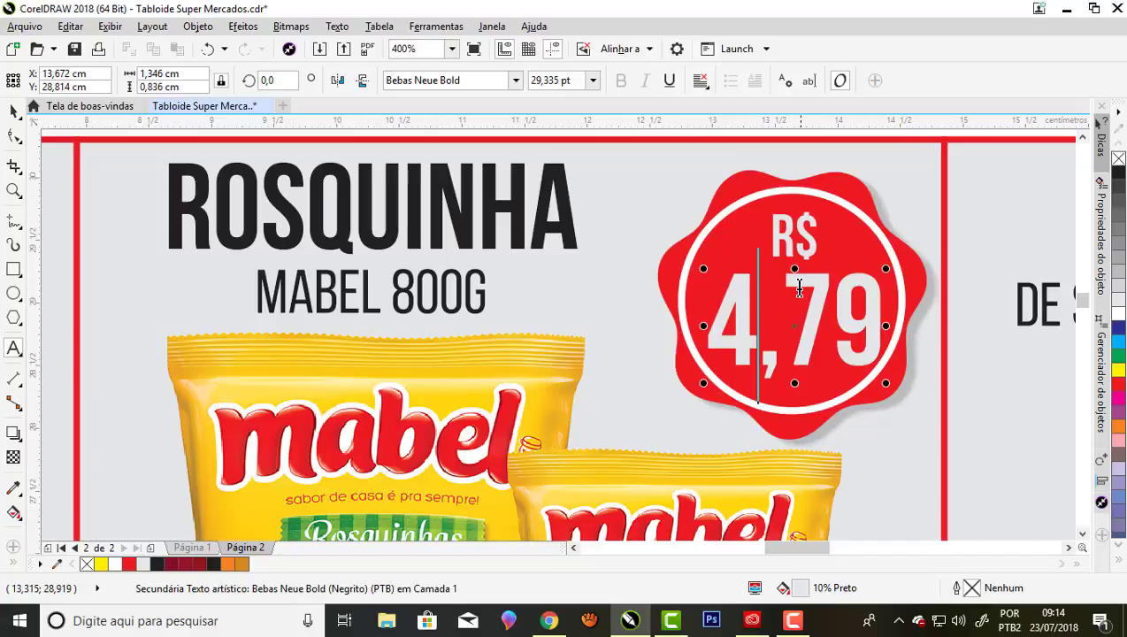
drag(823, 297, 792, 298)
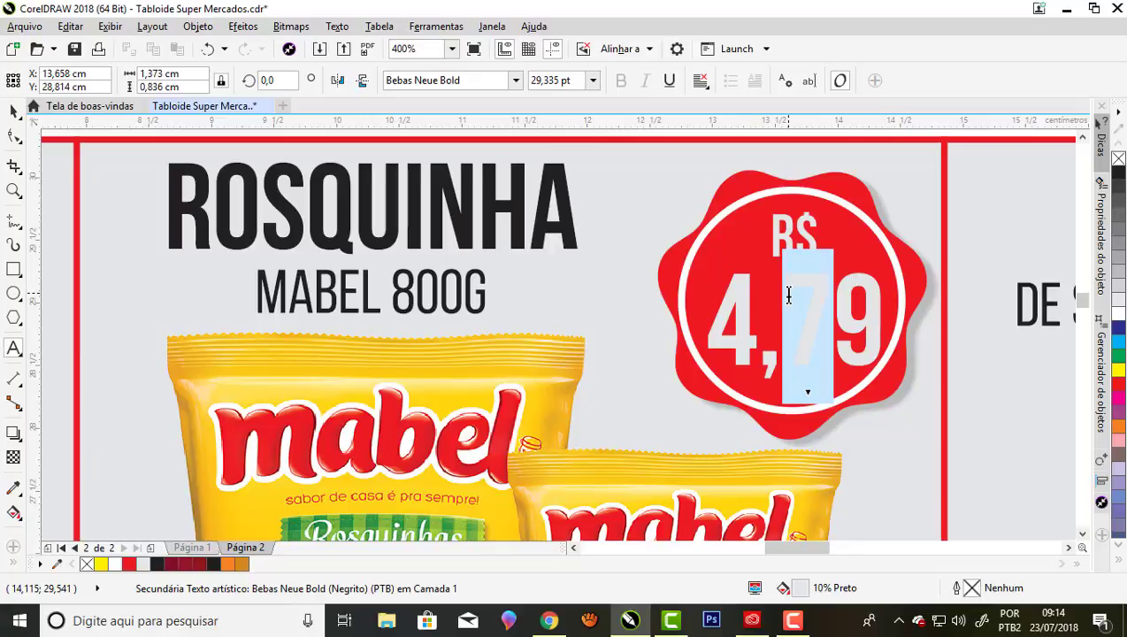
text(9)
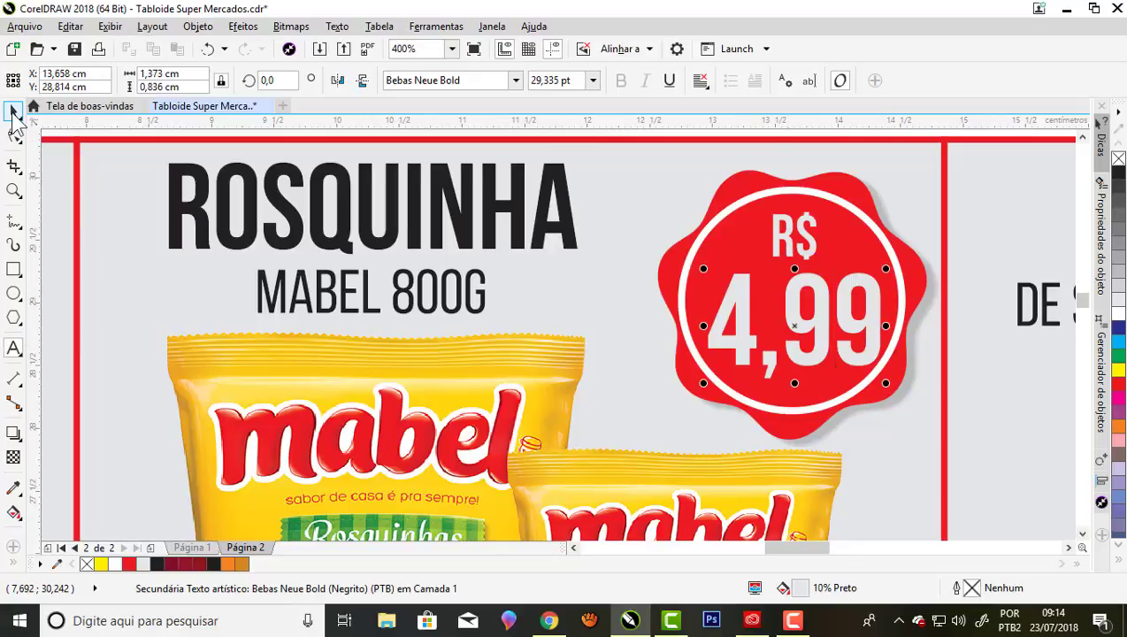
click(14, 113)
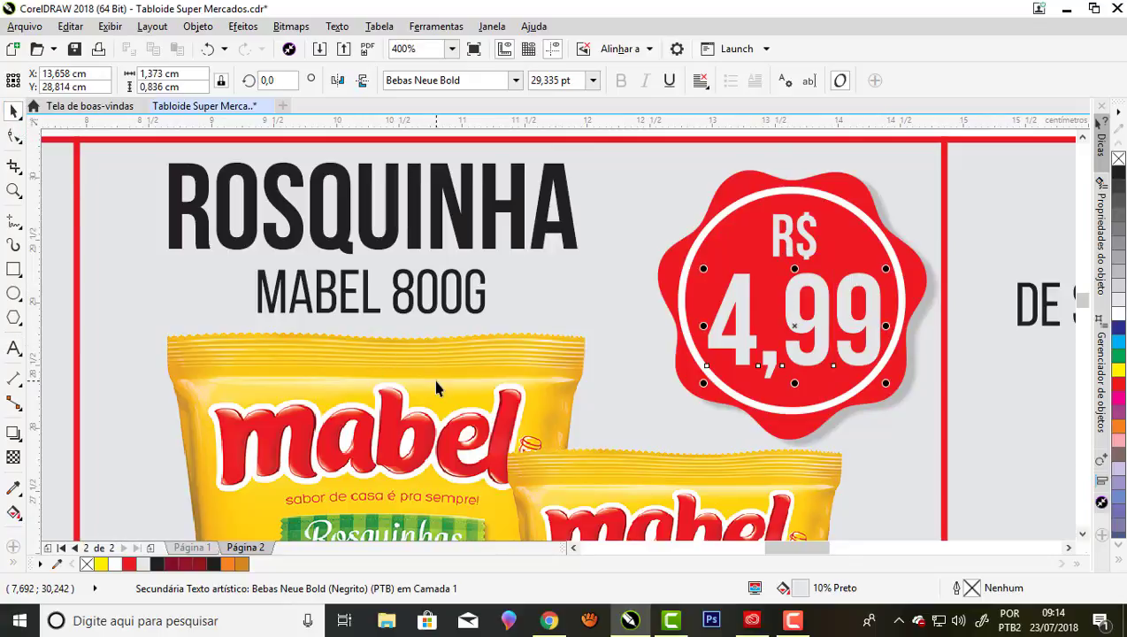
click(152, 303)
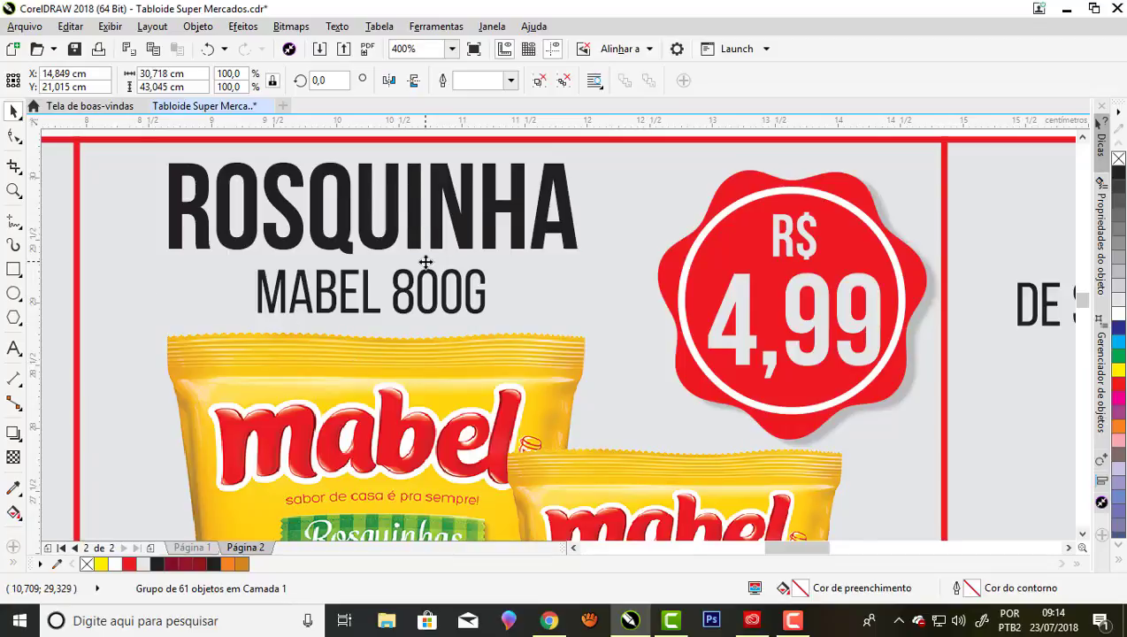
Retype the Mabel heading as ROSQUINHA in Bebas Neue Bold above MABEL 800G.
scroll(425, 262, down, 1)
scroll(425, 263, down, 1)
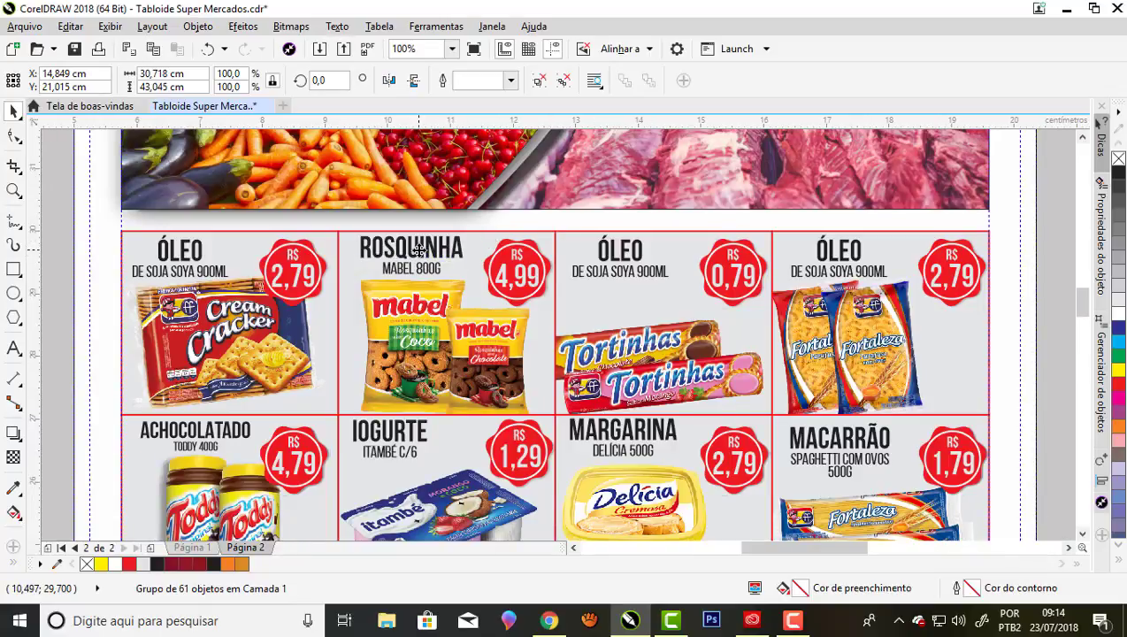
scroll(418, 251, up, 2)
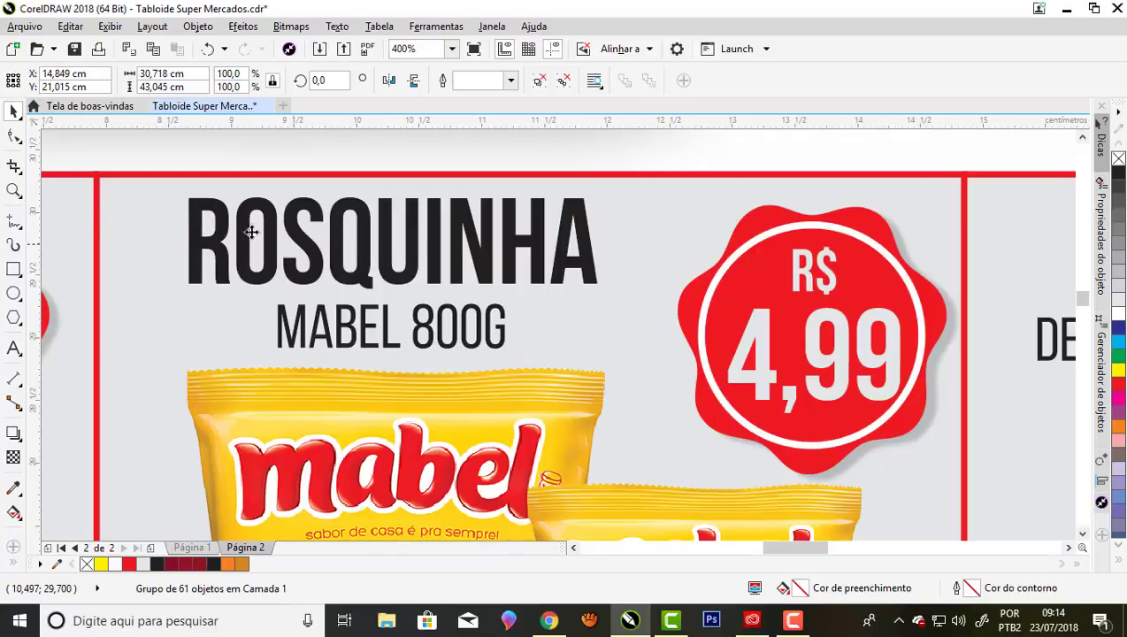
click(14, 347)
drag(194, 223, 646, 231)
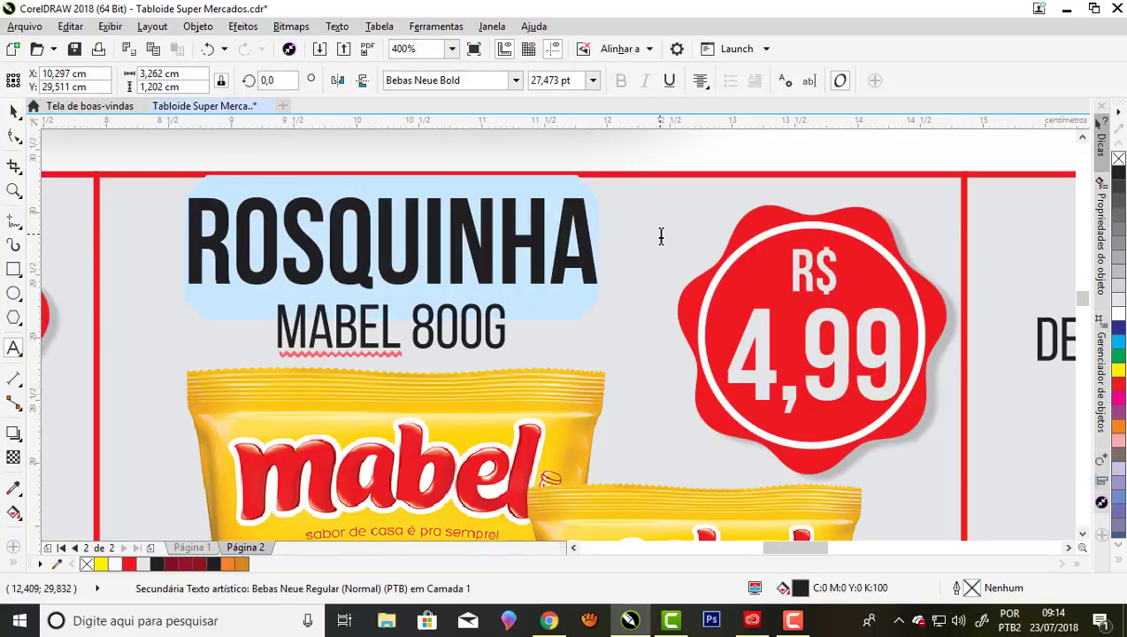
text(R)
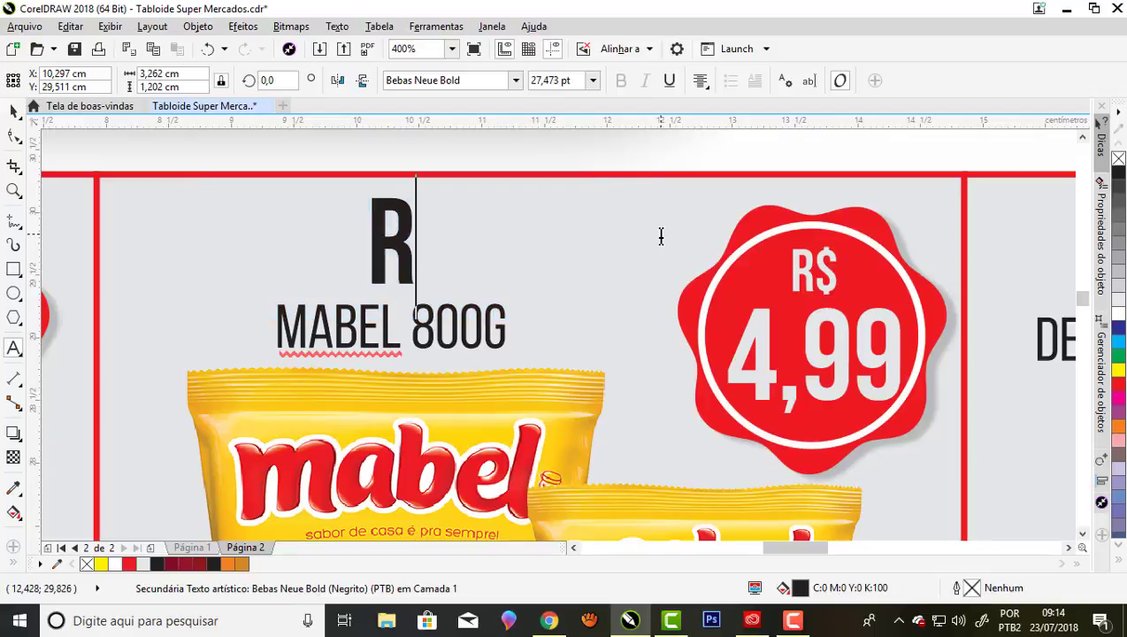
text(OS)
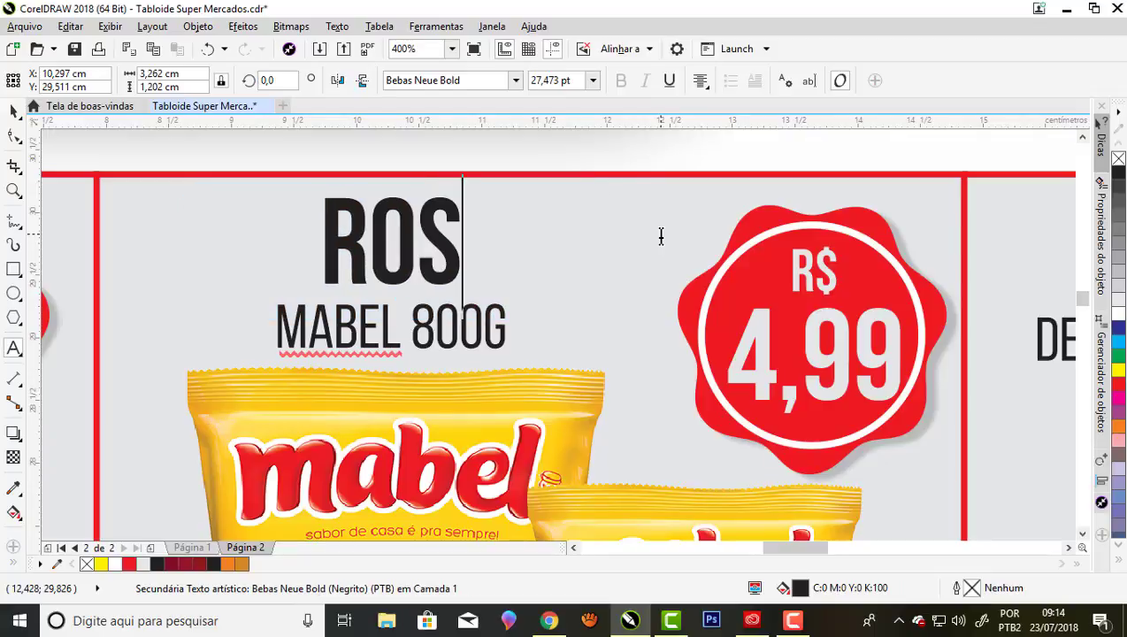
text(QUINHA)
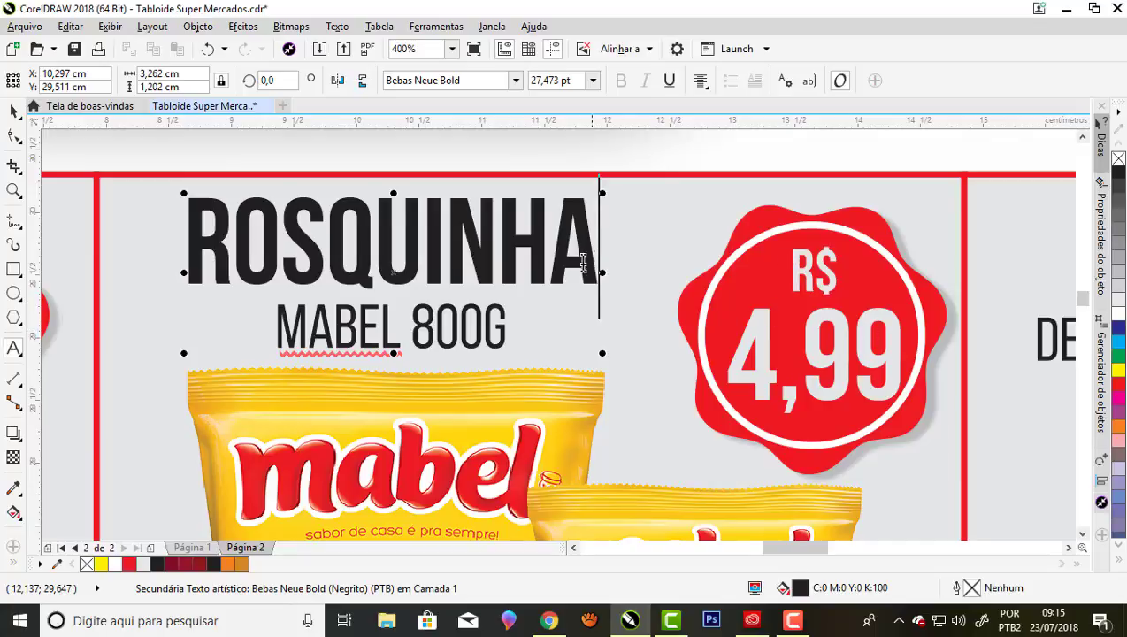
scroll(535, 262, down, 1)
scroll(535, 262, down, 1)
scroll(522, 242, down, 1)
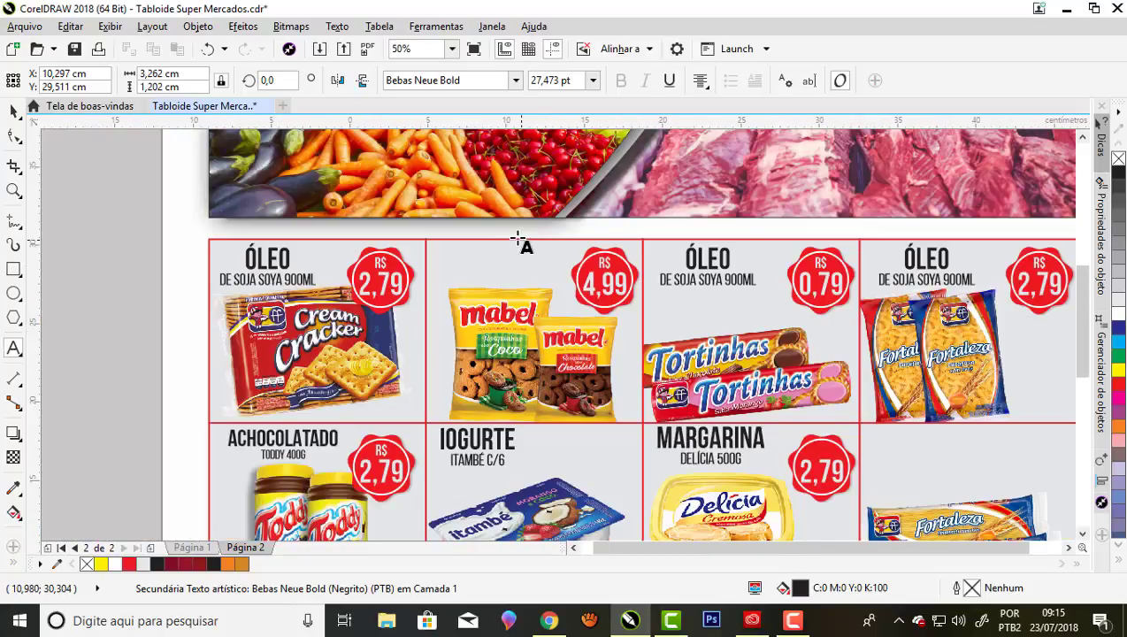
scroll(513, 251, down, 1)
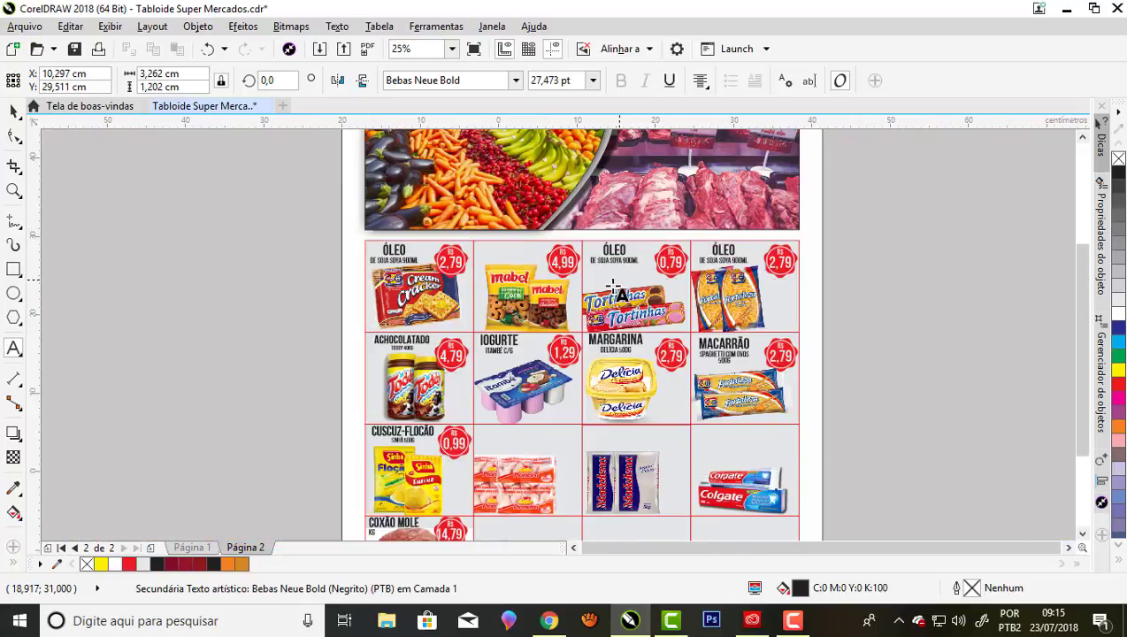
scroll(478, 263, down, 1)
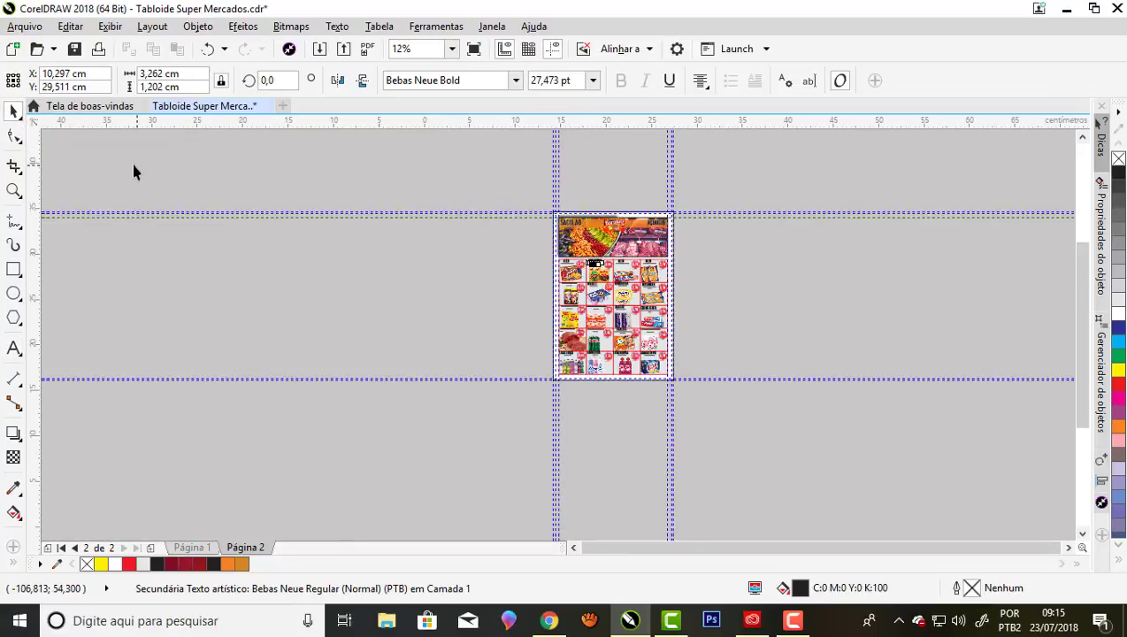
key(shift+F4)
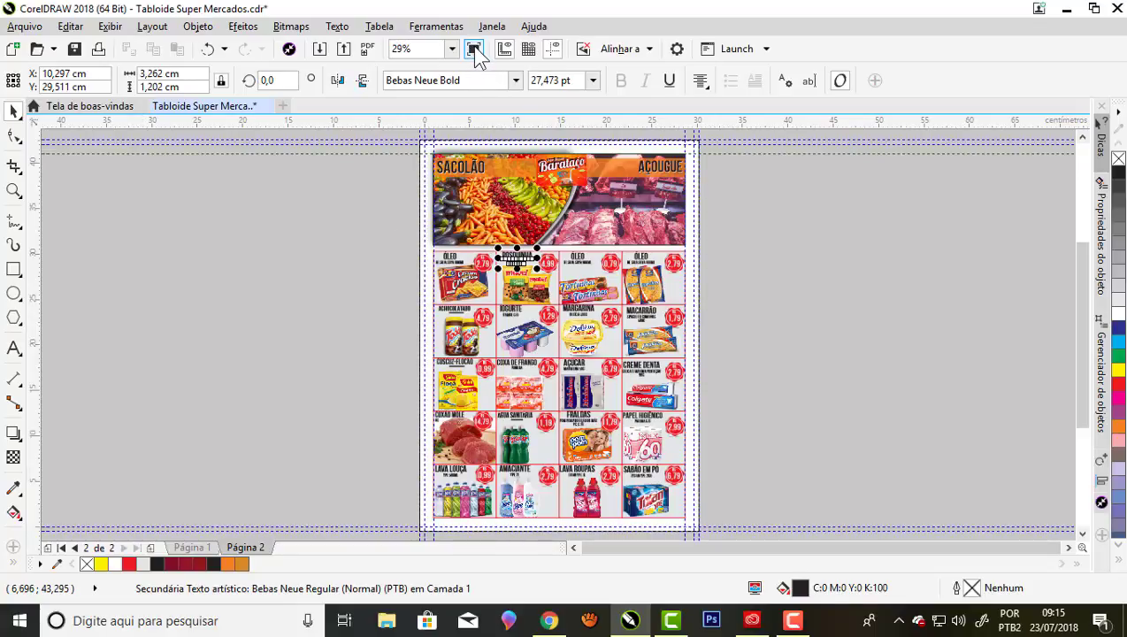
click(471, 49)
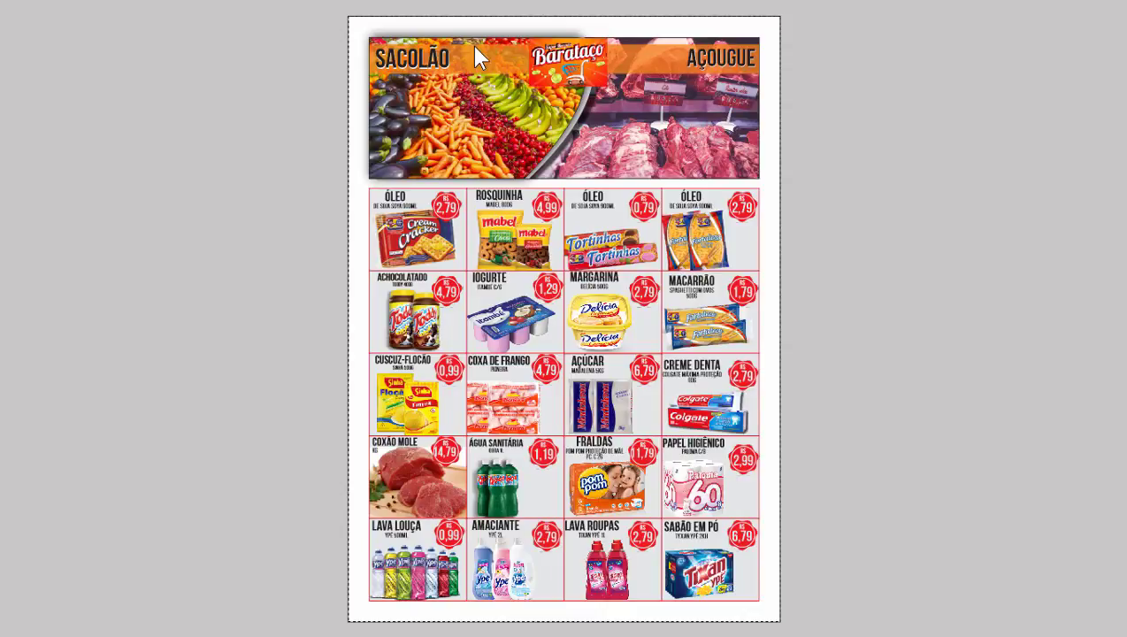
click(333, 188)
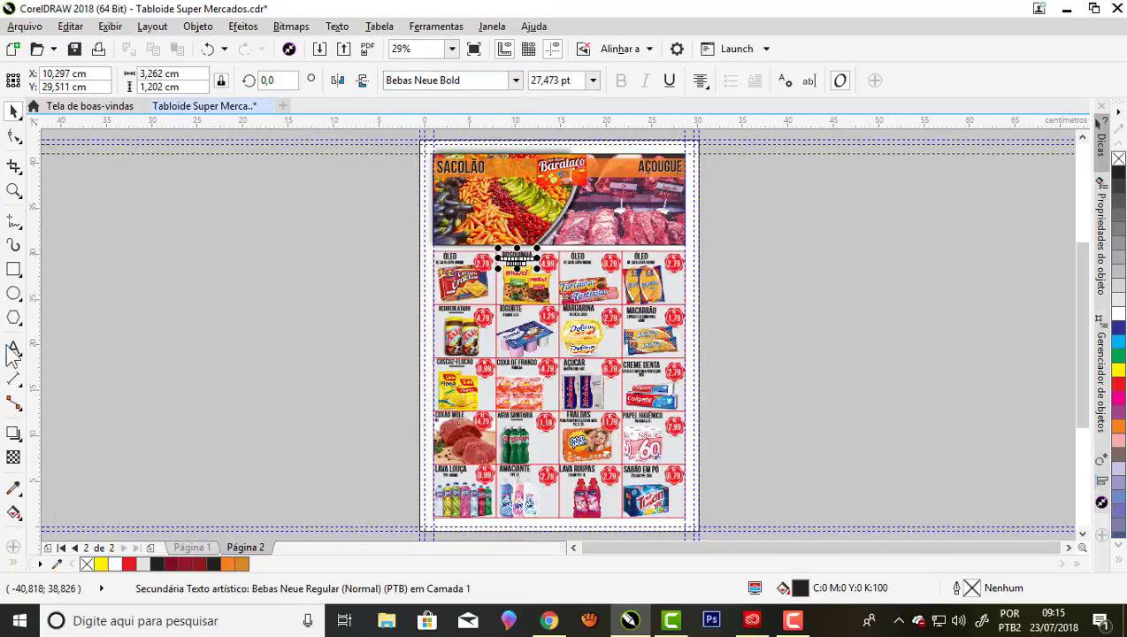
click(14, 191)
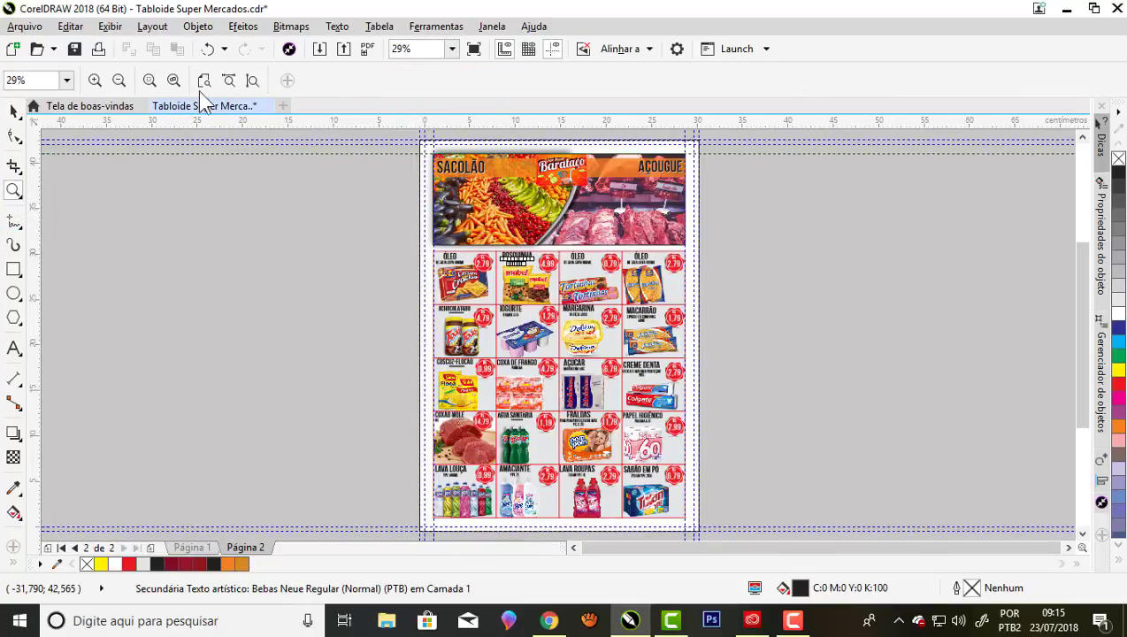
click(228, 81)
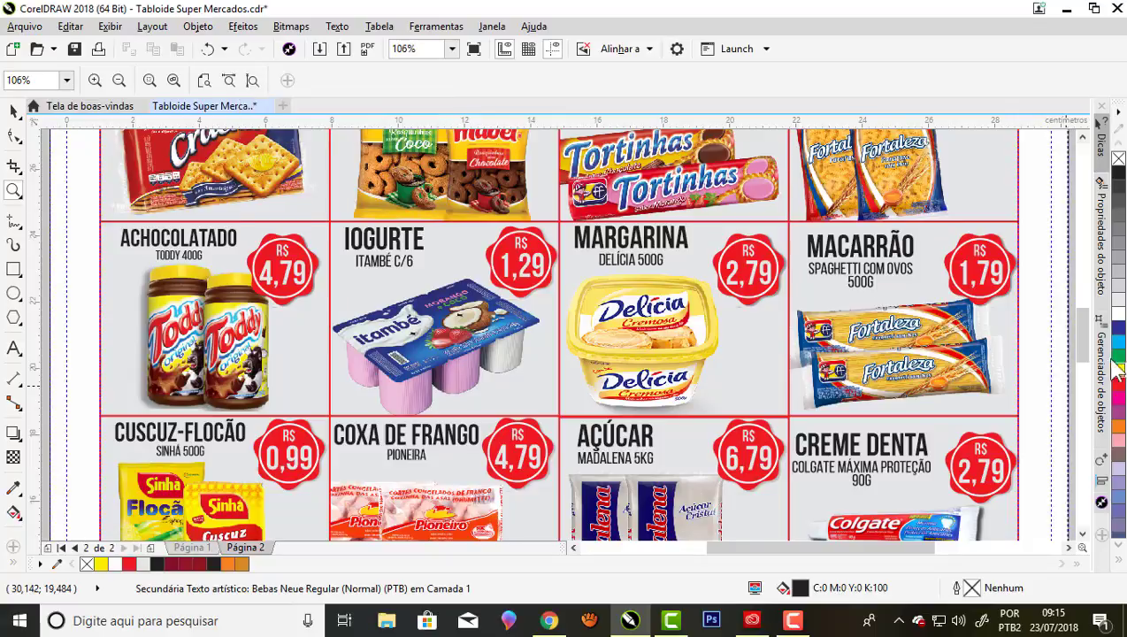
drag(1083, 331, 1076, 265)
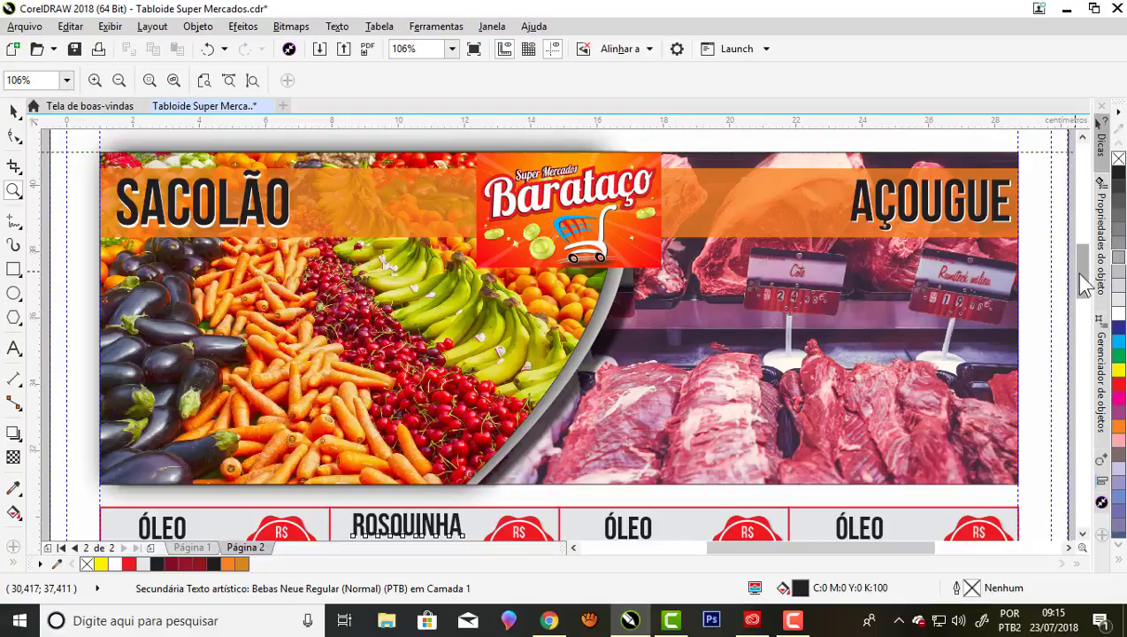
mouse_move(1084, 283)
mouse_down()
mouse_move(1095, 424)
mouse_move(1104, 345)
mouse_move(1105, 369)
mouse_move(1098, 320)
mouse_move(1078, 305)
mouse_up()
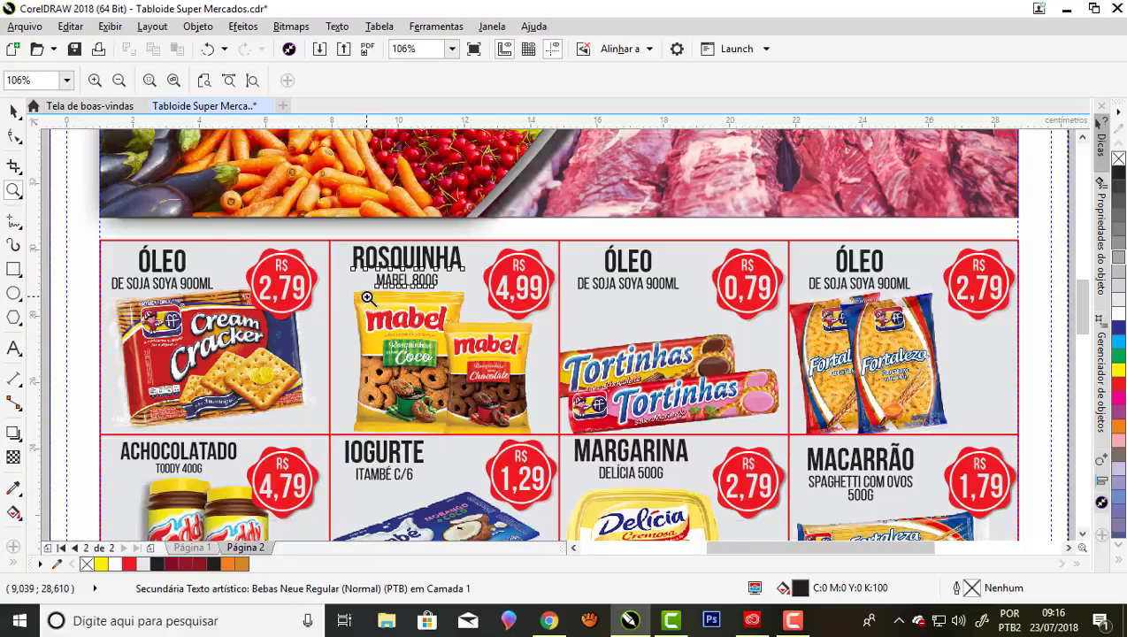
click(13, 111)
click(353, 279)
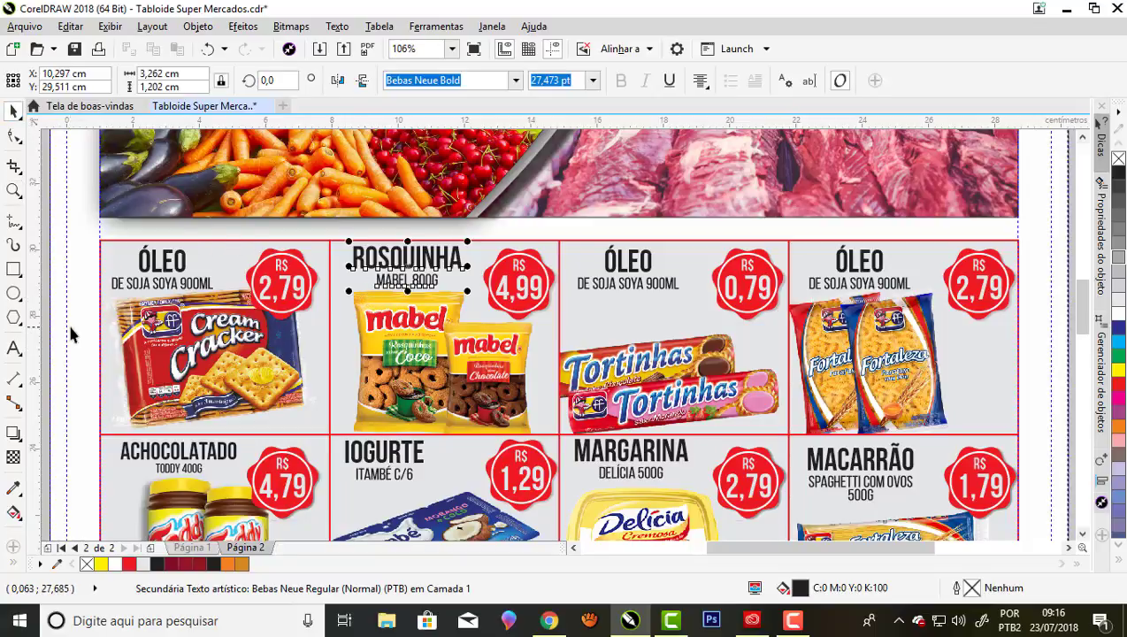
click(546, 316)
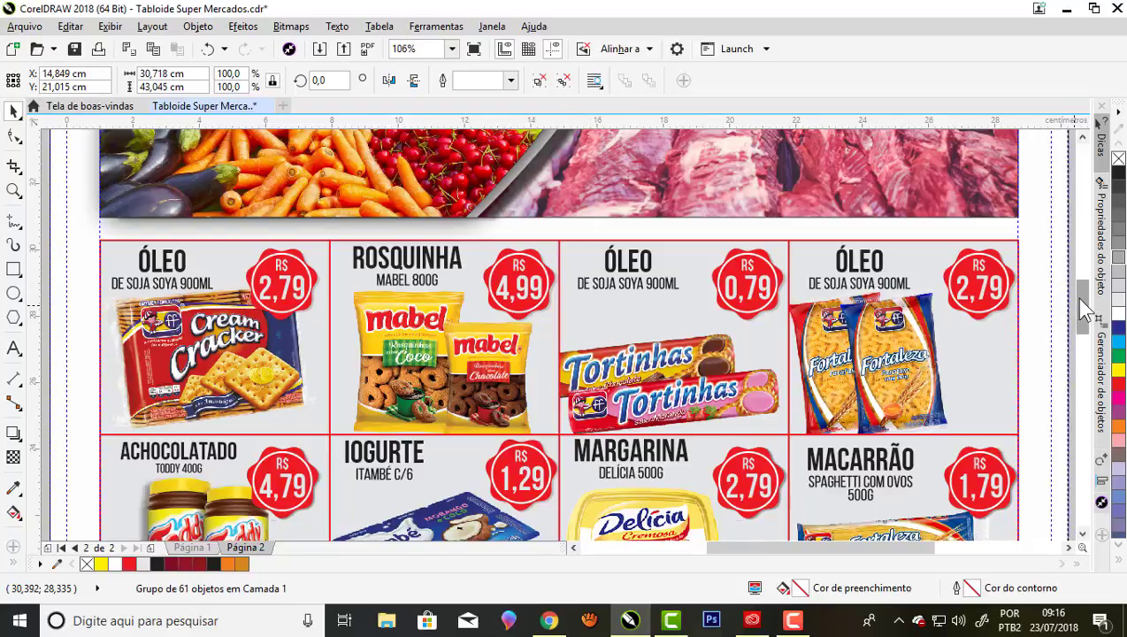
mouse_move(1079, 299)
mouse_down()
mouse_move(1077, 404)
mouse_move(1076, 362)
mouse_up()
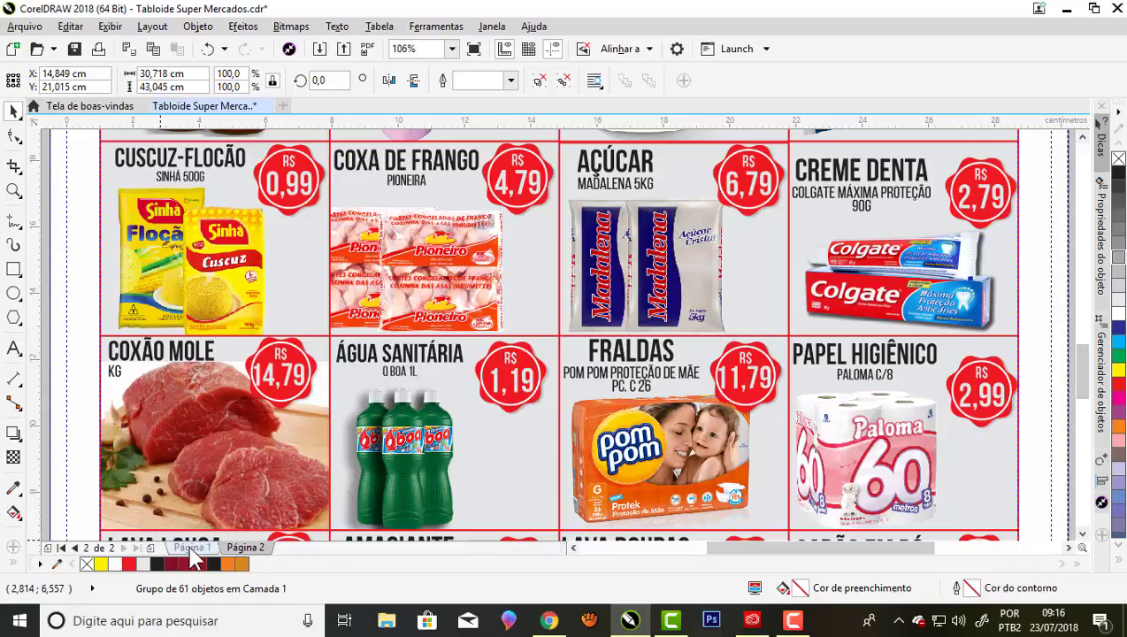
Switch to Página 1 and scroll through the orange Barataço cover's priced offers.
click(191, 547)
drag(1085, 361, 1070, 273)
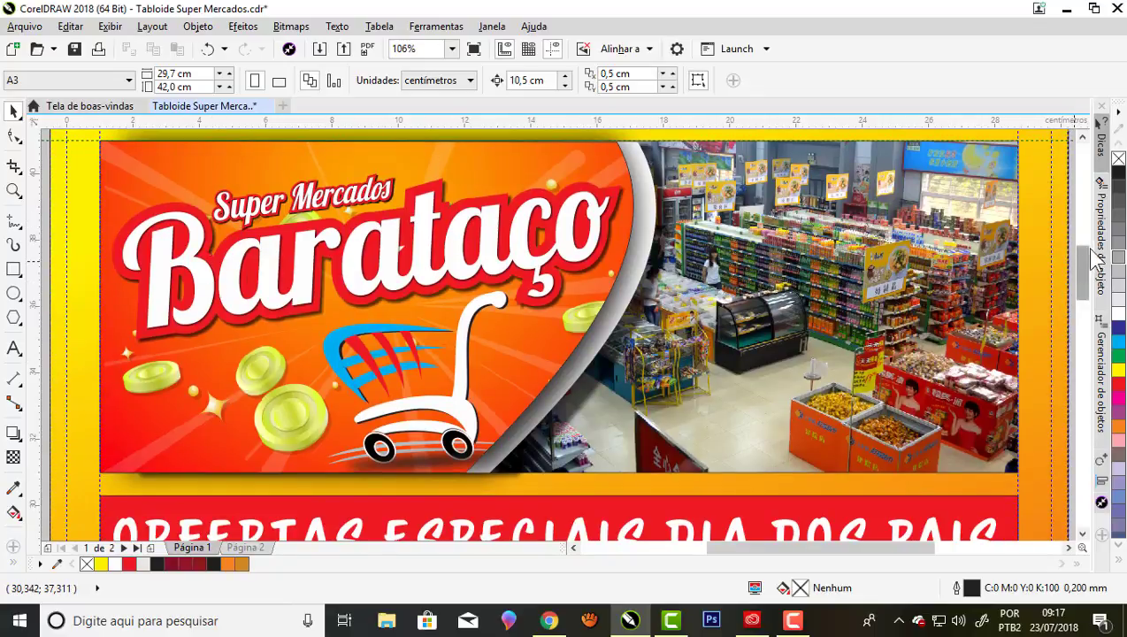
mouse_move(1081, 267)
mouse_down()
mouse_move(1077, 328)
mouse_move(1070, 321)
mouse_up()
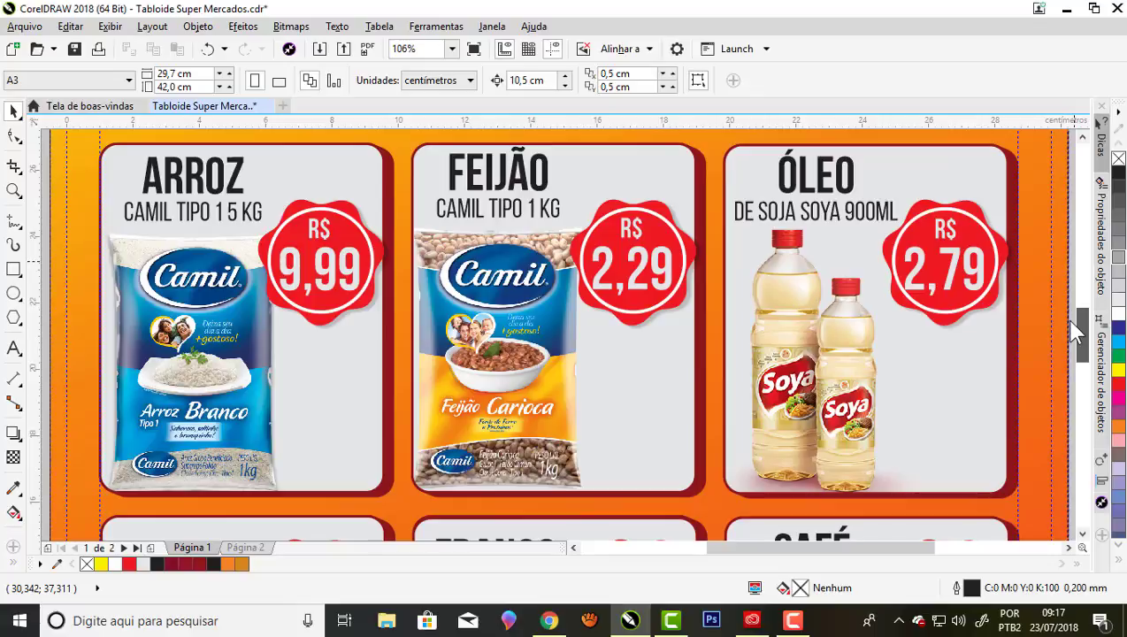
mouse_move(1076, 332)
mouse_down()
mouse_move(1079, 408)
mouse_move(1082, 326)
mouse_move(1075, 405)
mouse_move(1080, 343)
mouse_up()
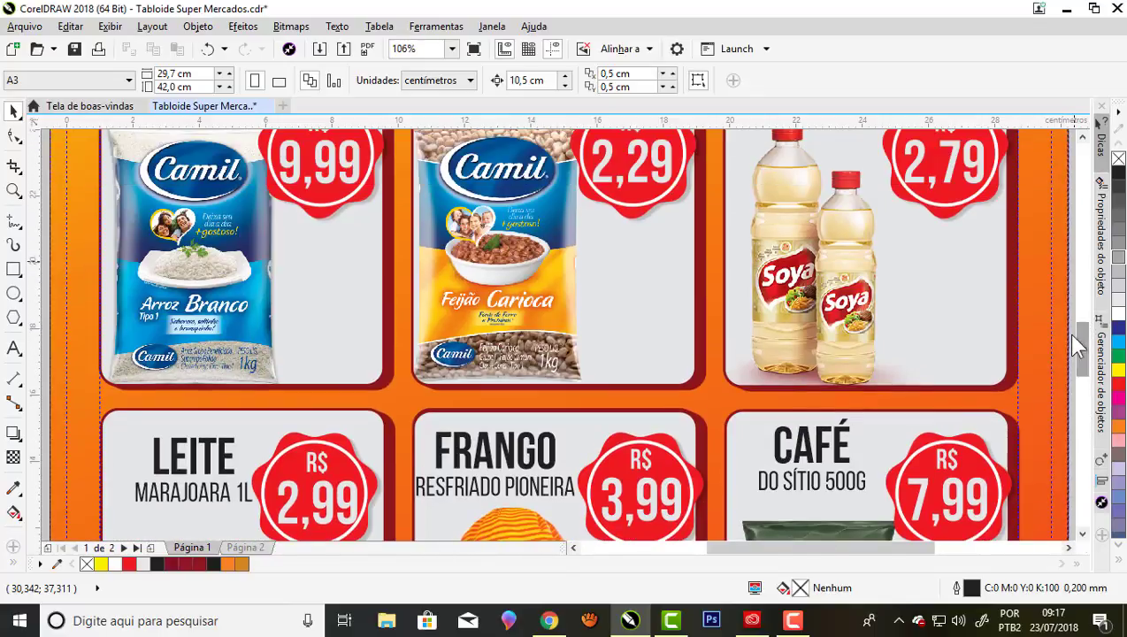
Check the cover in Full-Screen Preview, then fit the whole page in view.
click(475, 50)
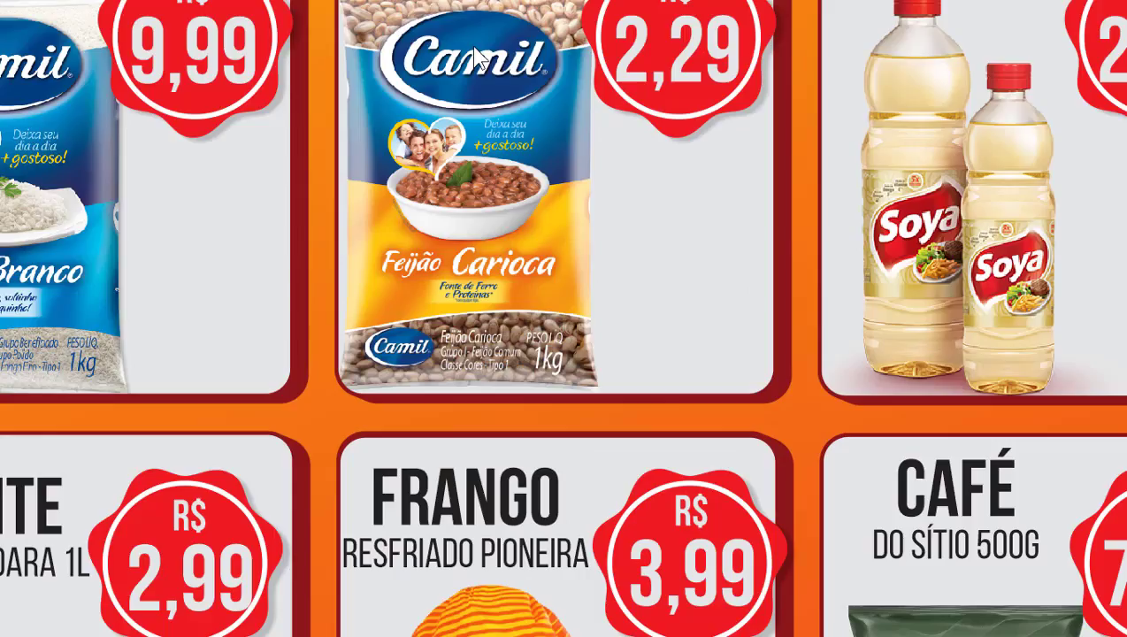
click(706, 182)
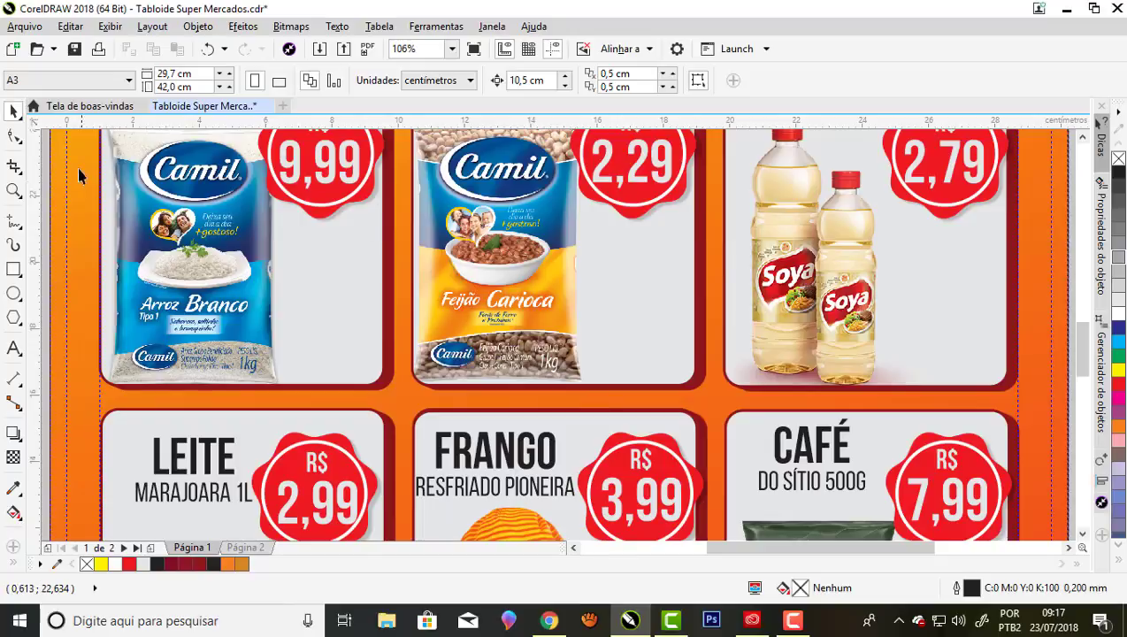
key(shift+F4)
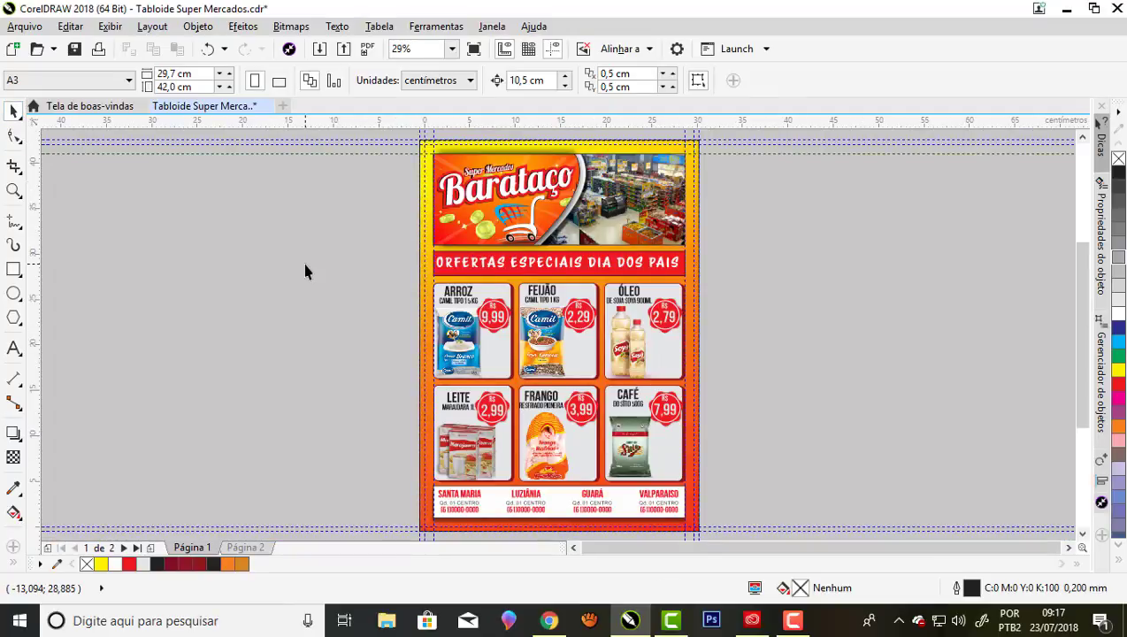
click(474, 50)
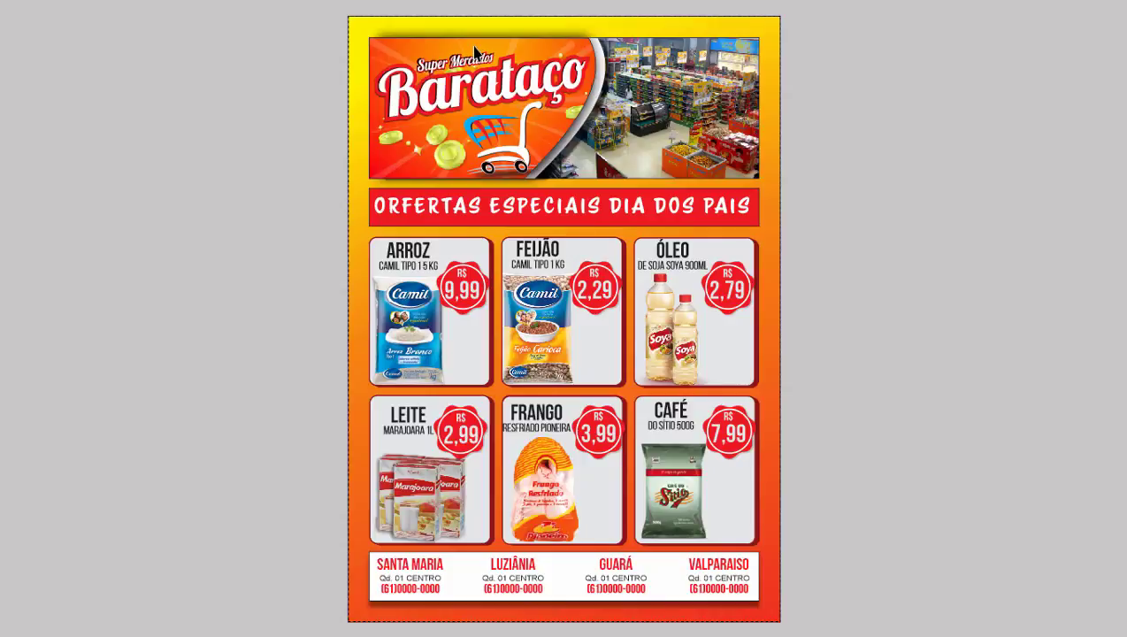
key(Escape)
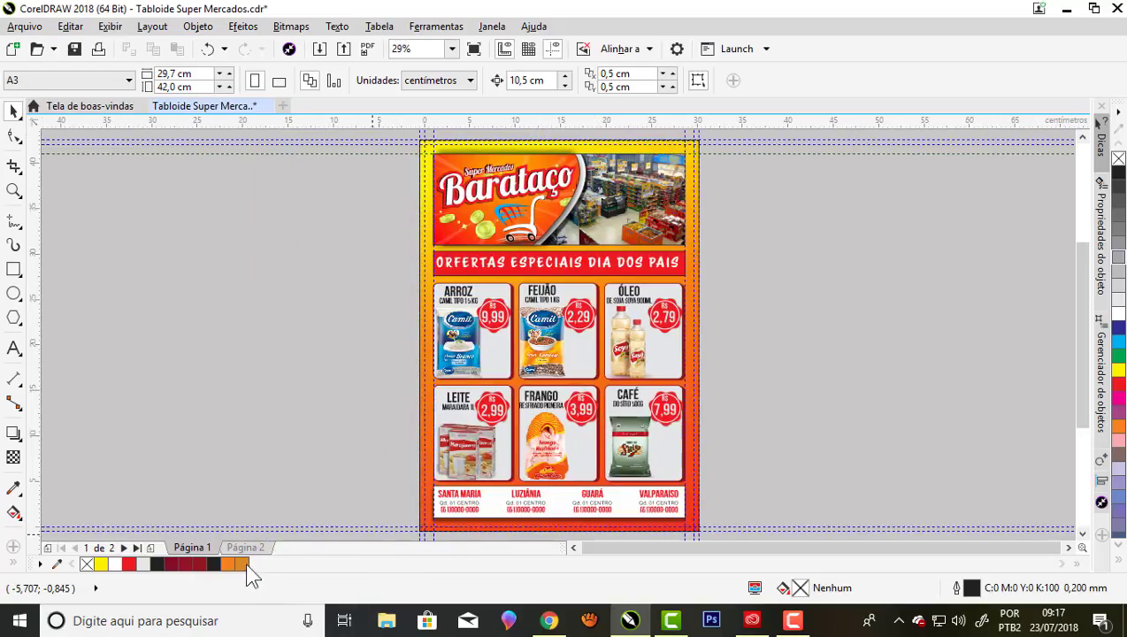
click(247, 548)
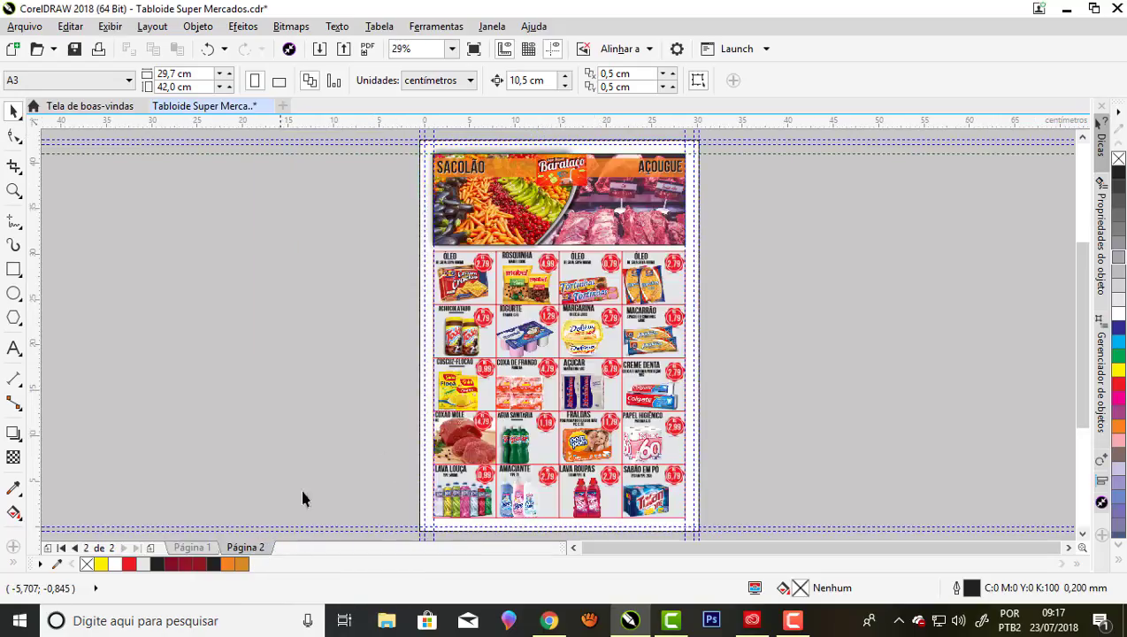
click(474, 50)
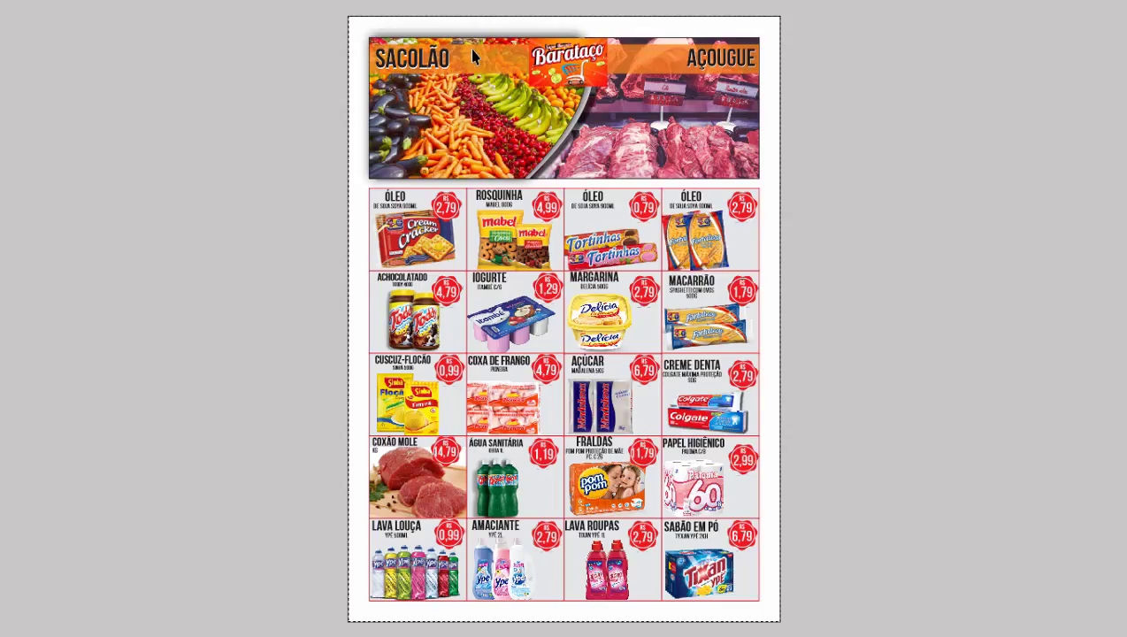
click(544, 133)
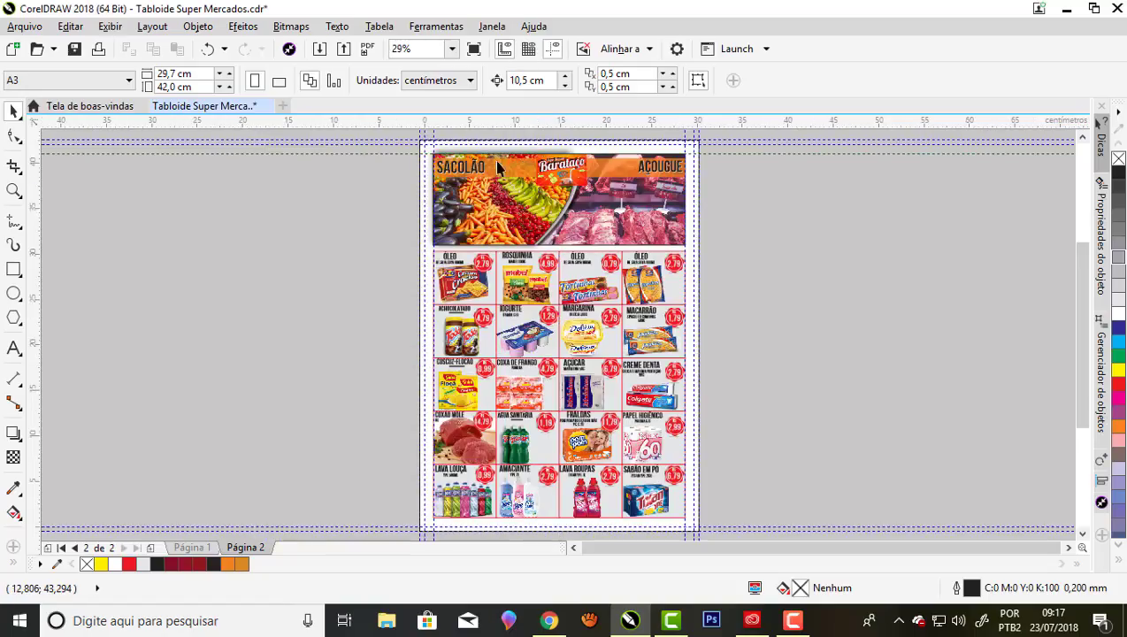
click(202, 547)
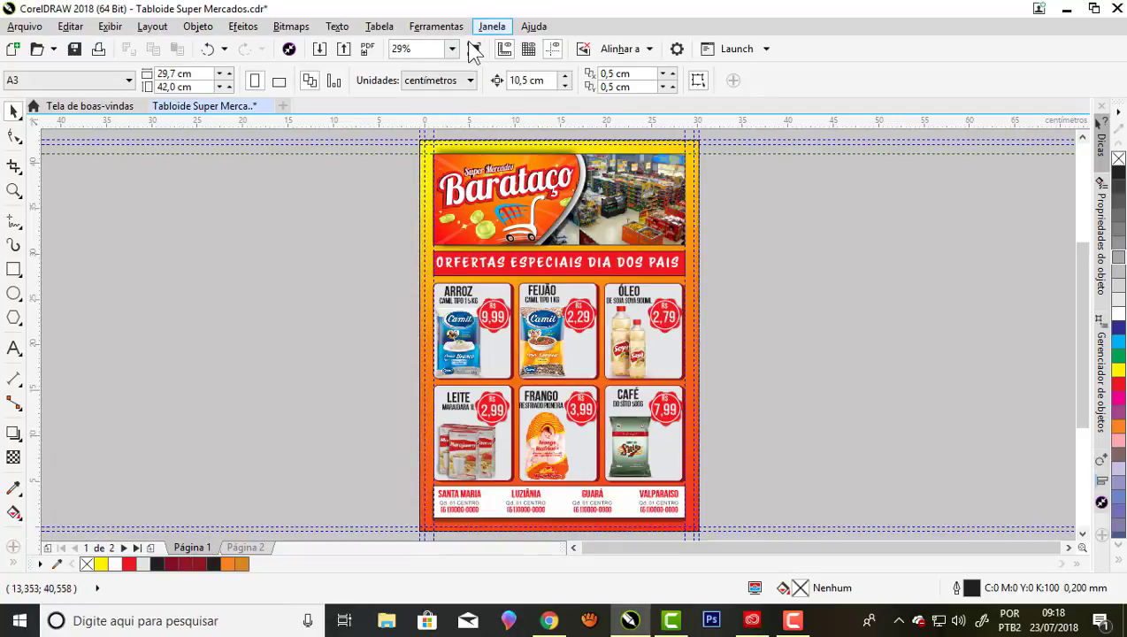
click(471, 47)
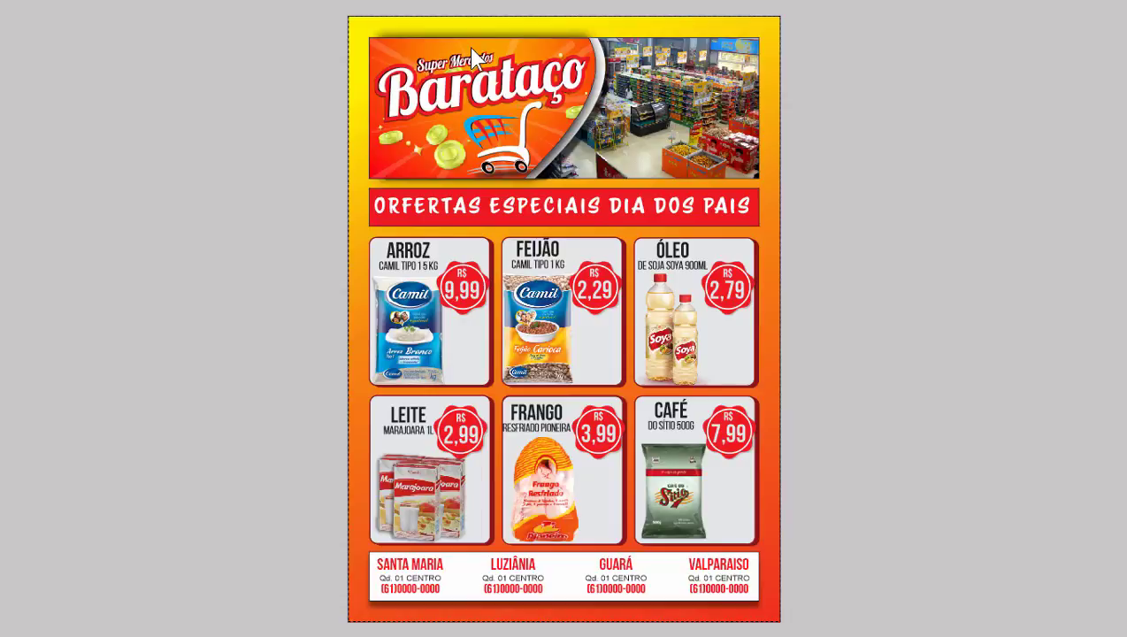
click(469, 47)
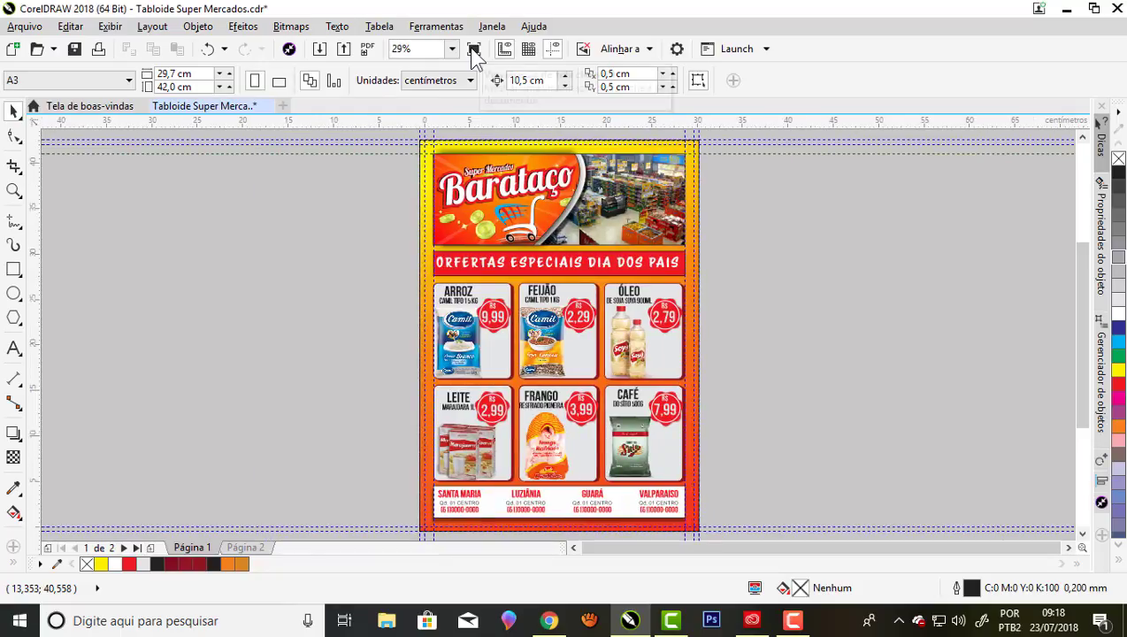